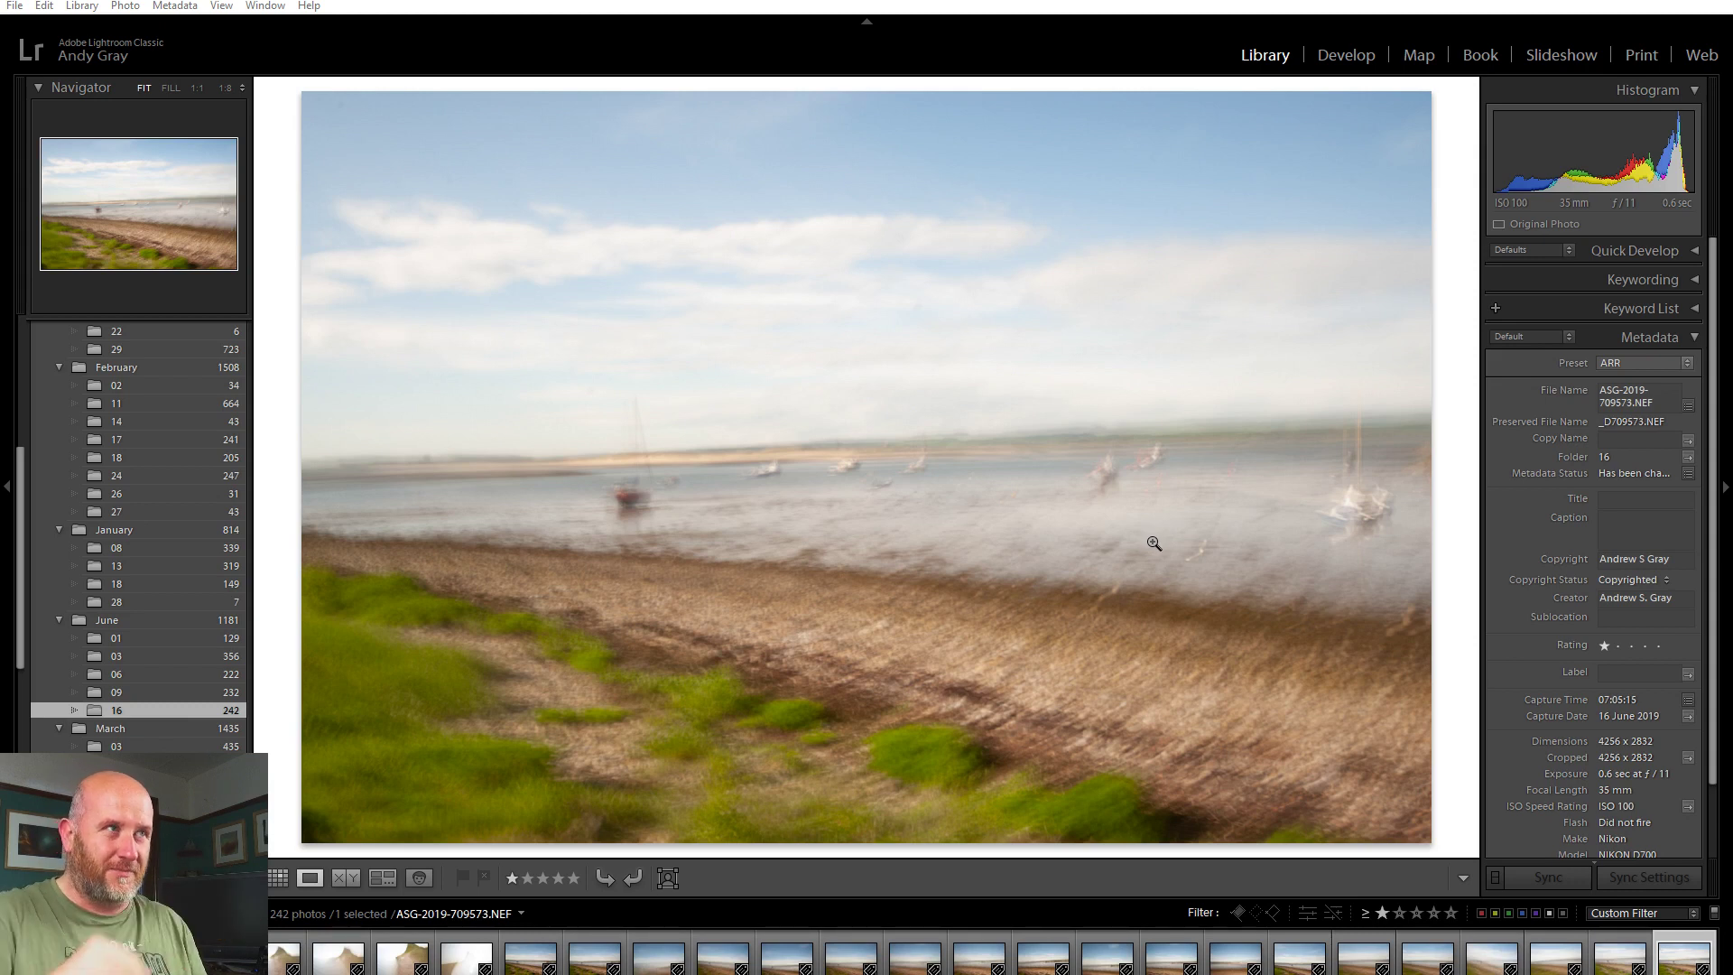
Step: Review the blurred coastal photos from 16 June one by one, comparing the frames between ASG-2019-709557.NEF and ASG-2019-709573.NEF
key(Left)
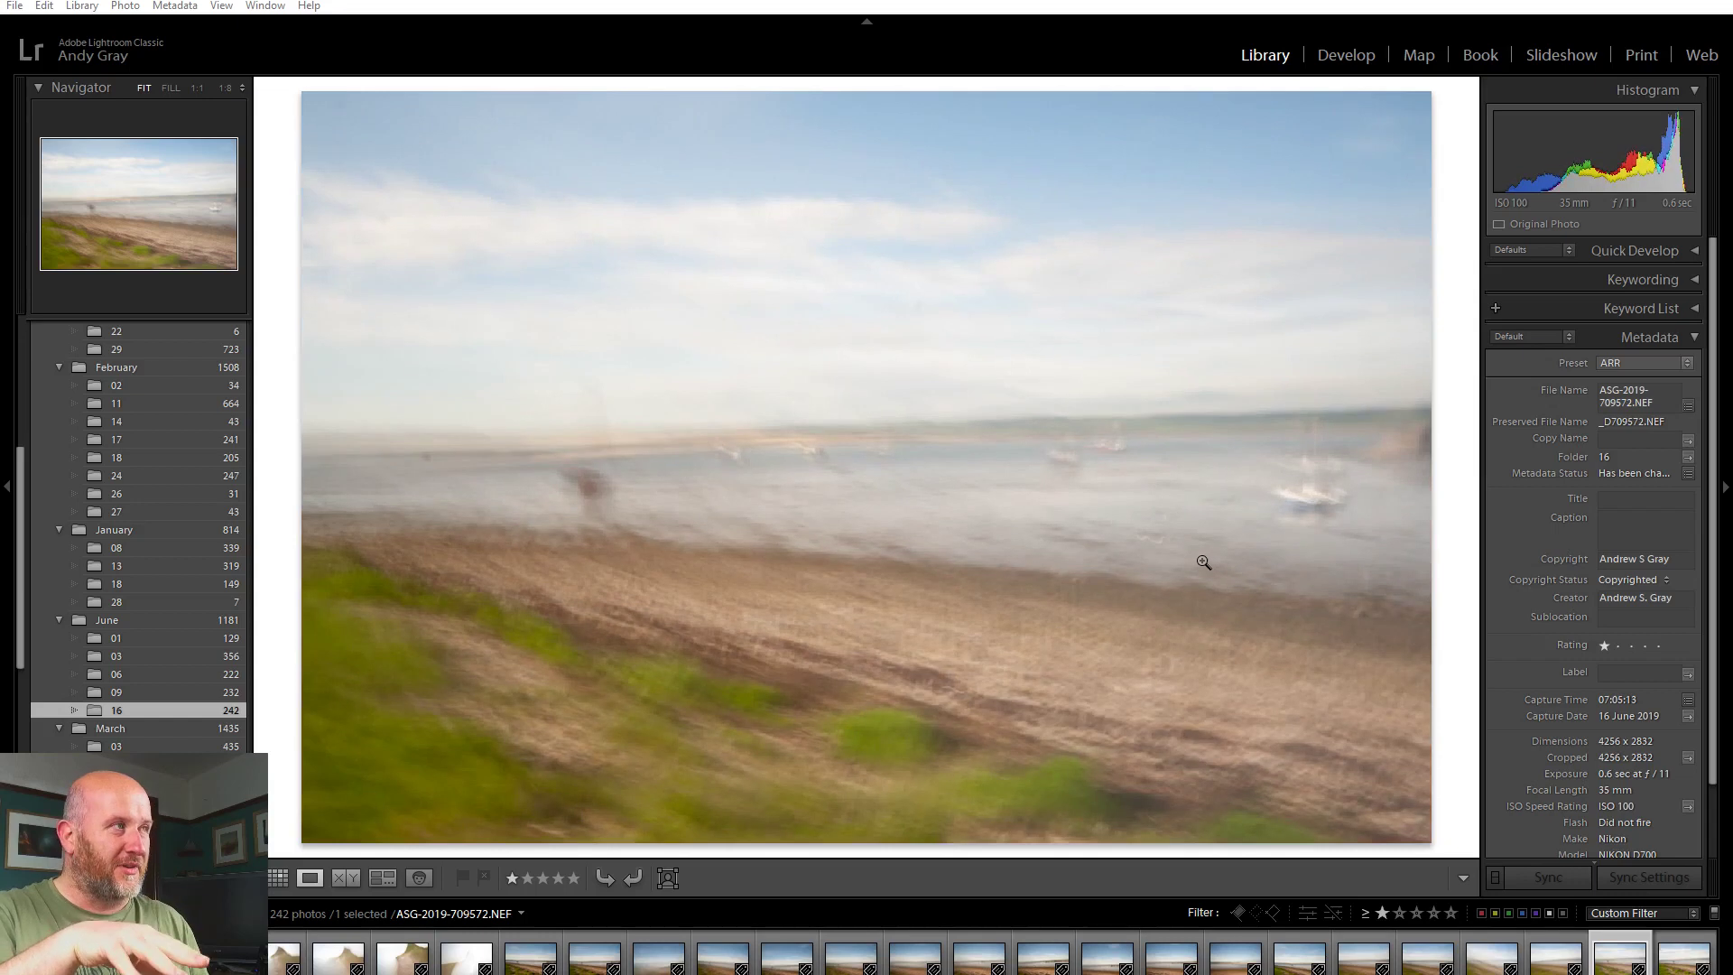
key(Left)
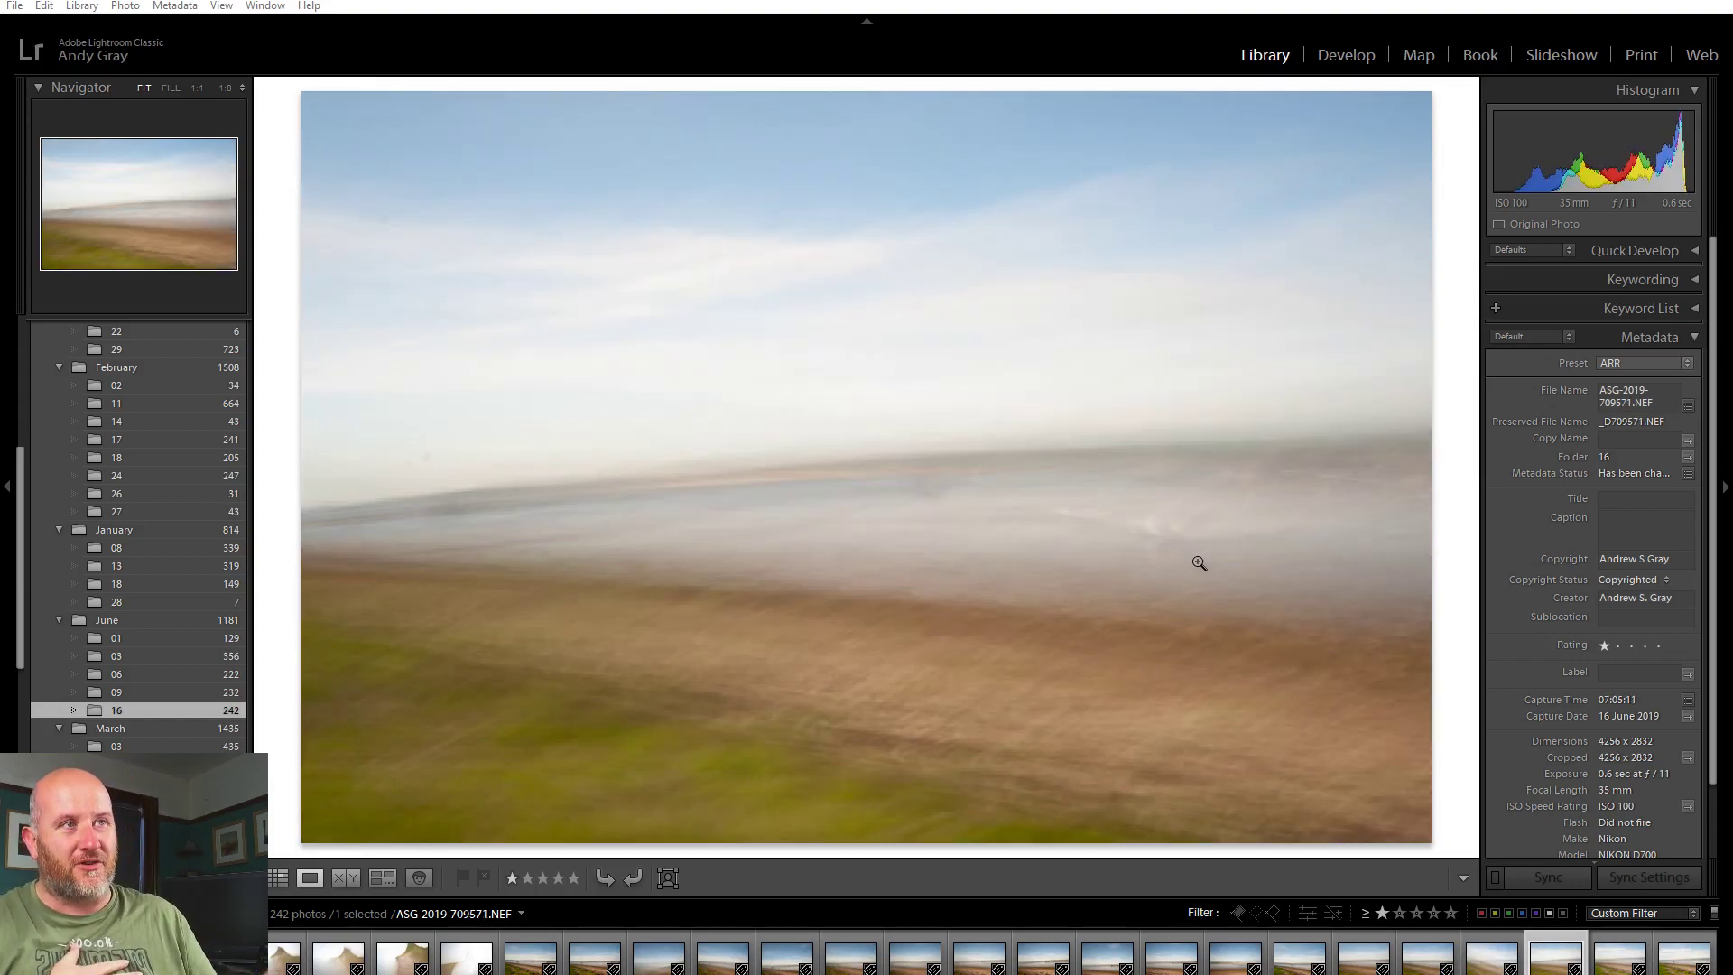
key(Left)
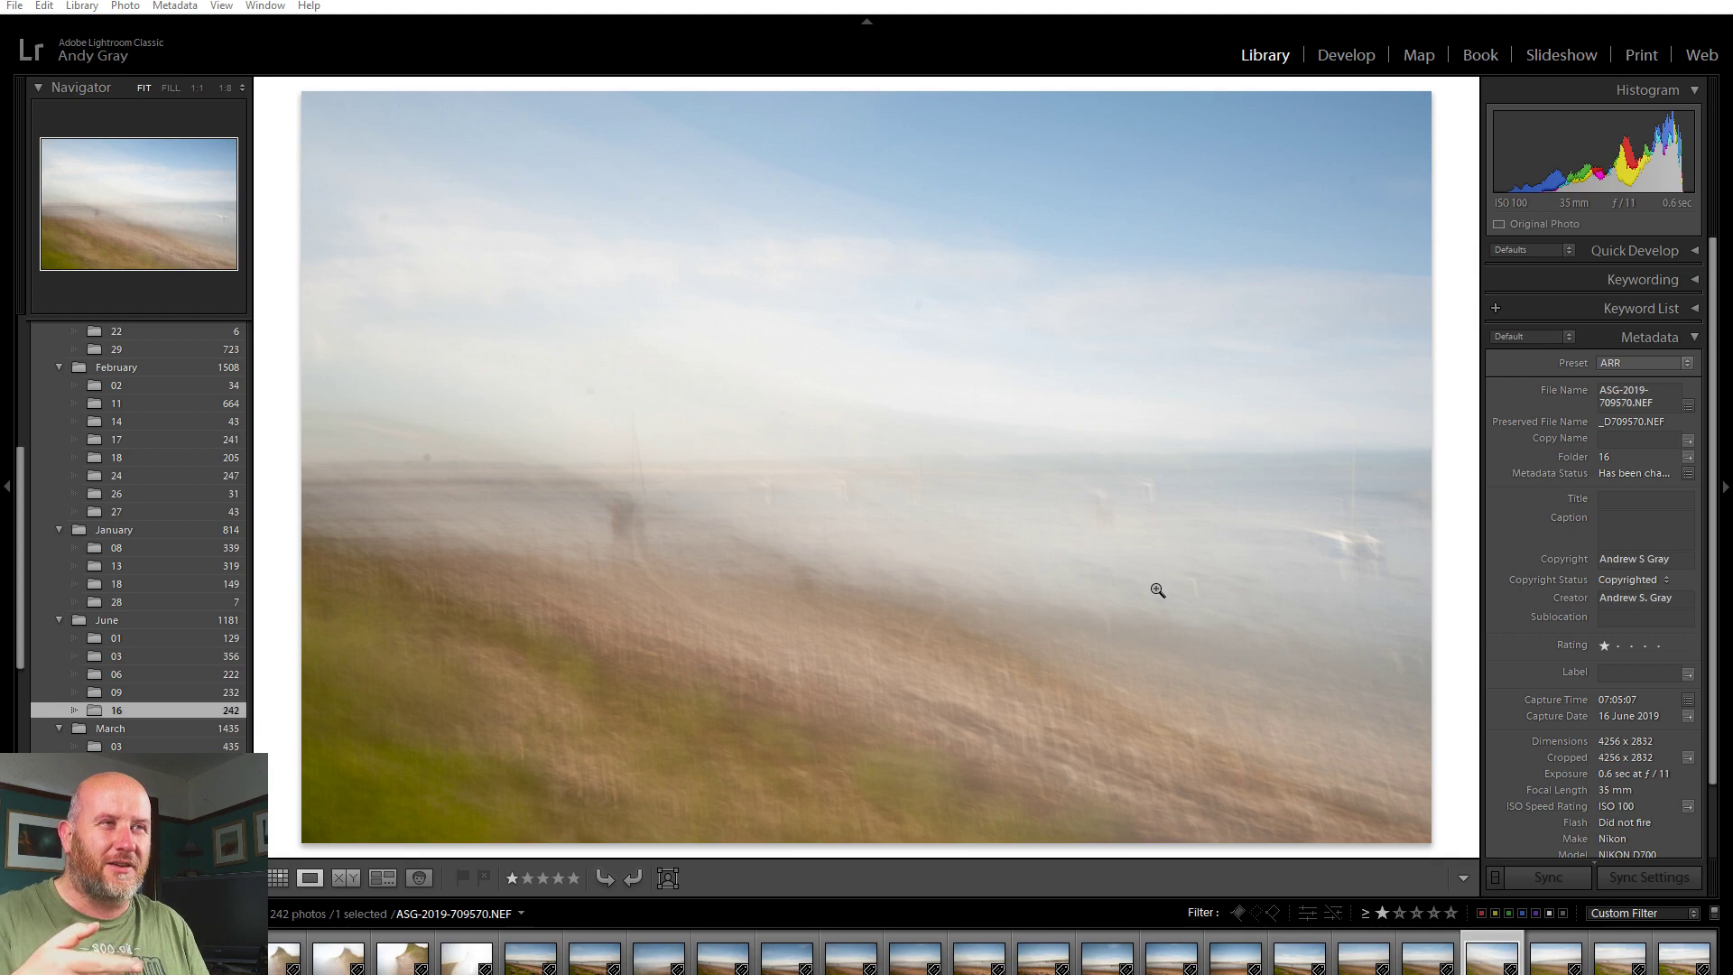
key(Left)
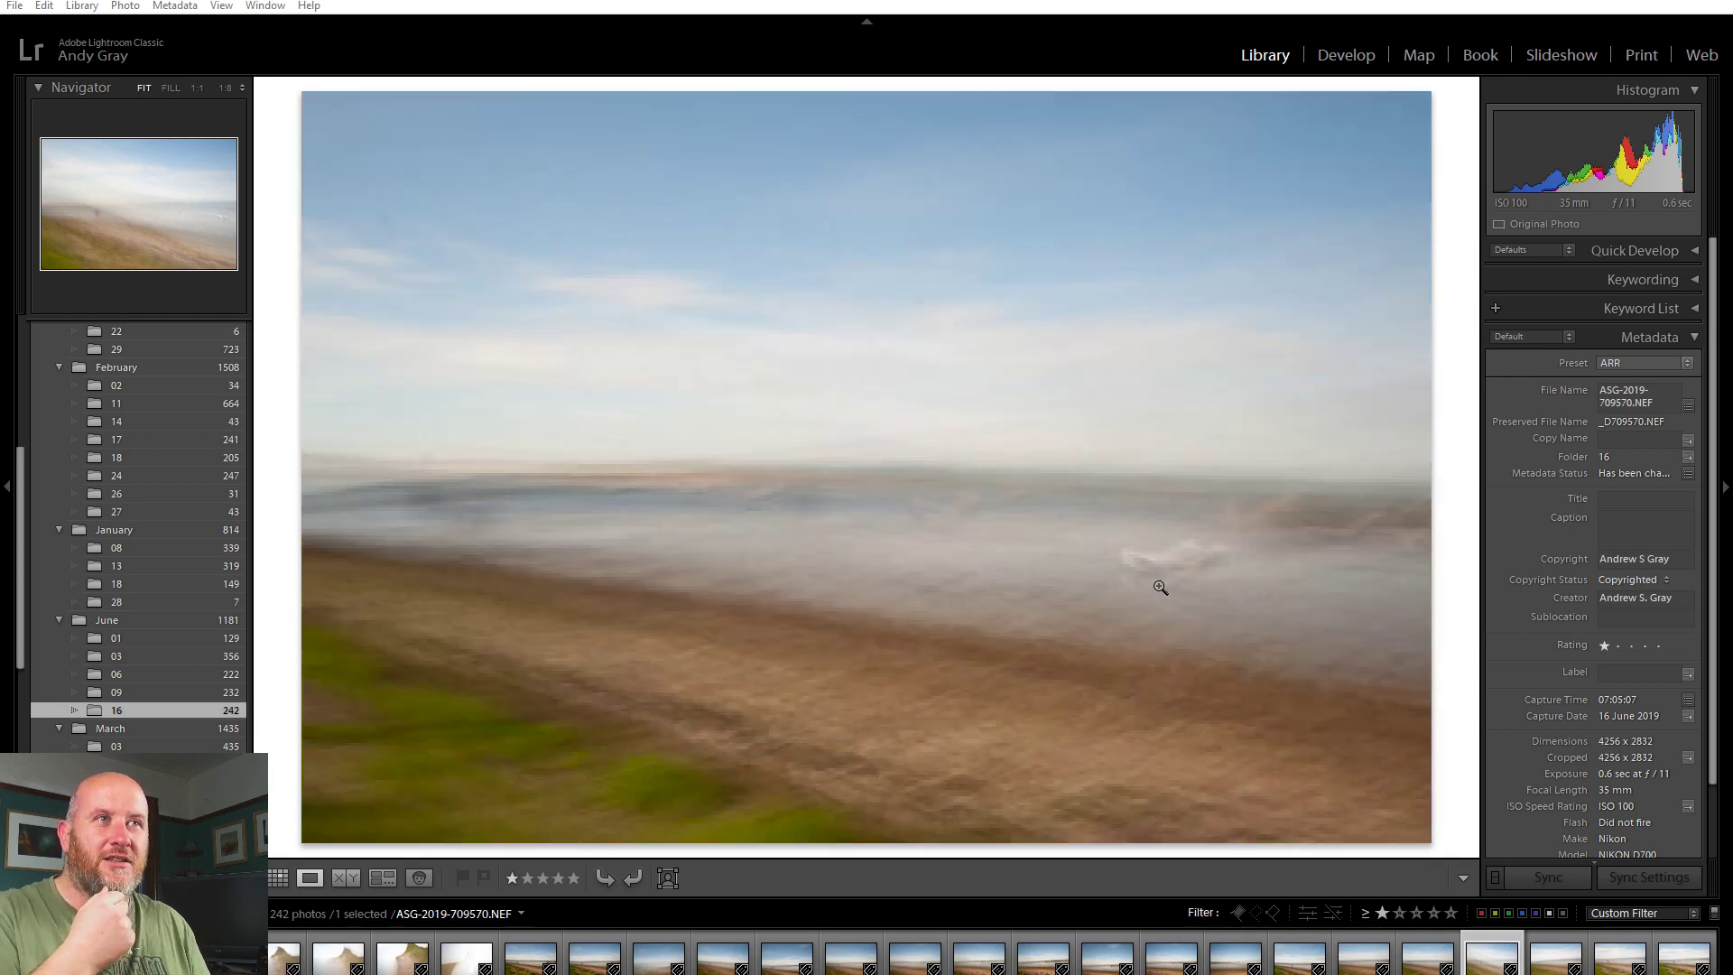
key(Left)
key(Left)
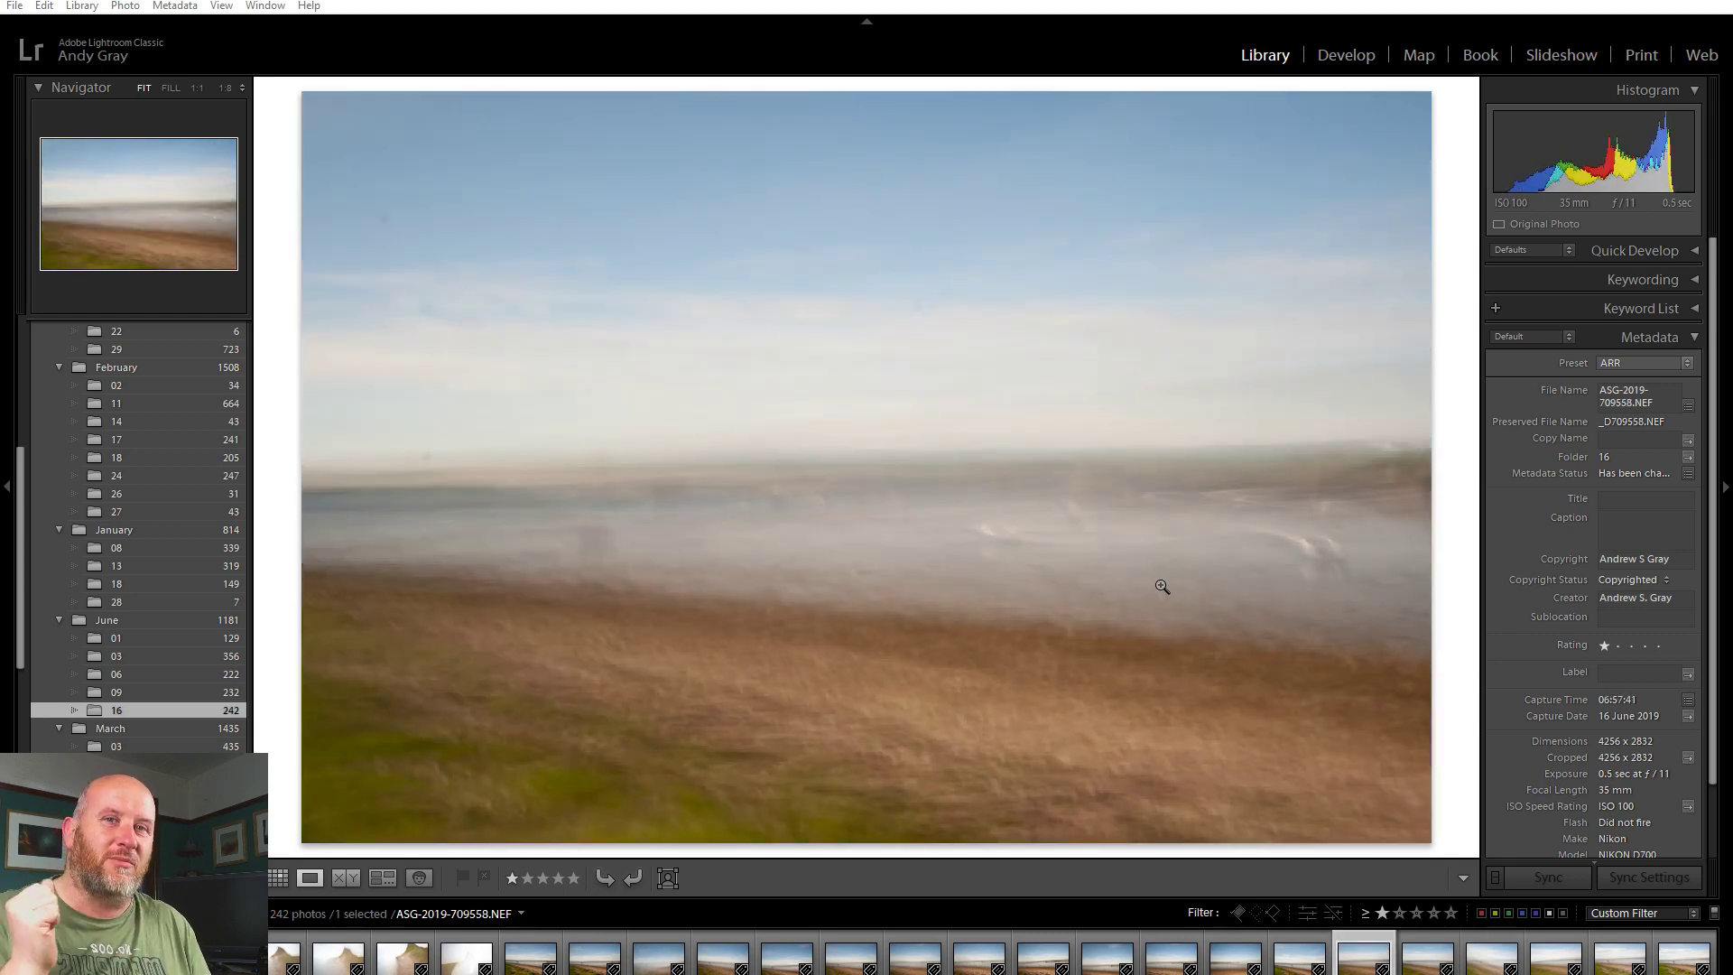
key(Left)
key(Left)
key(Left)
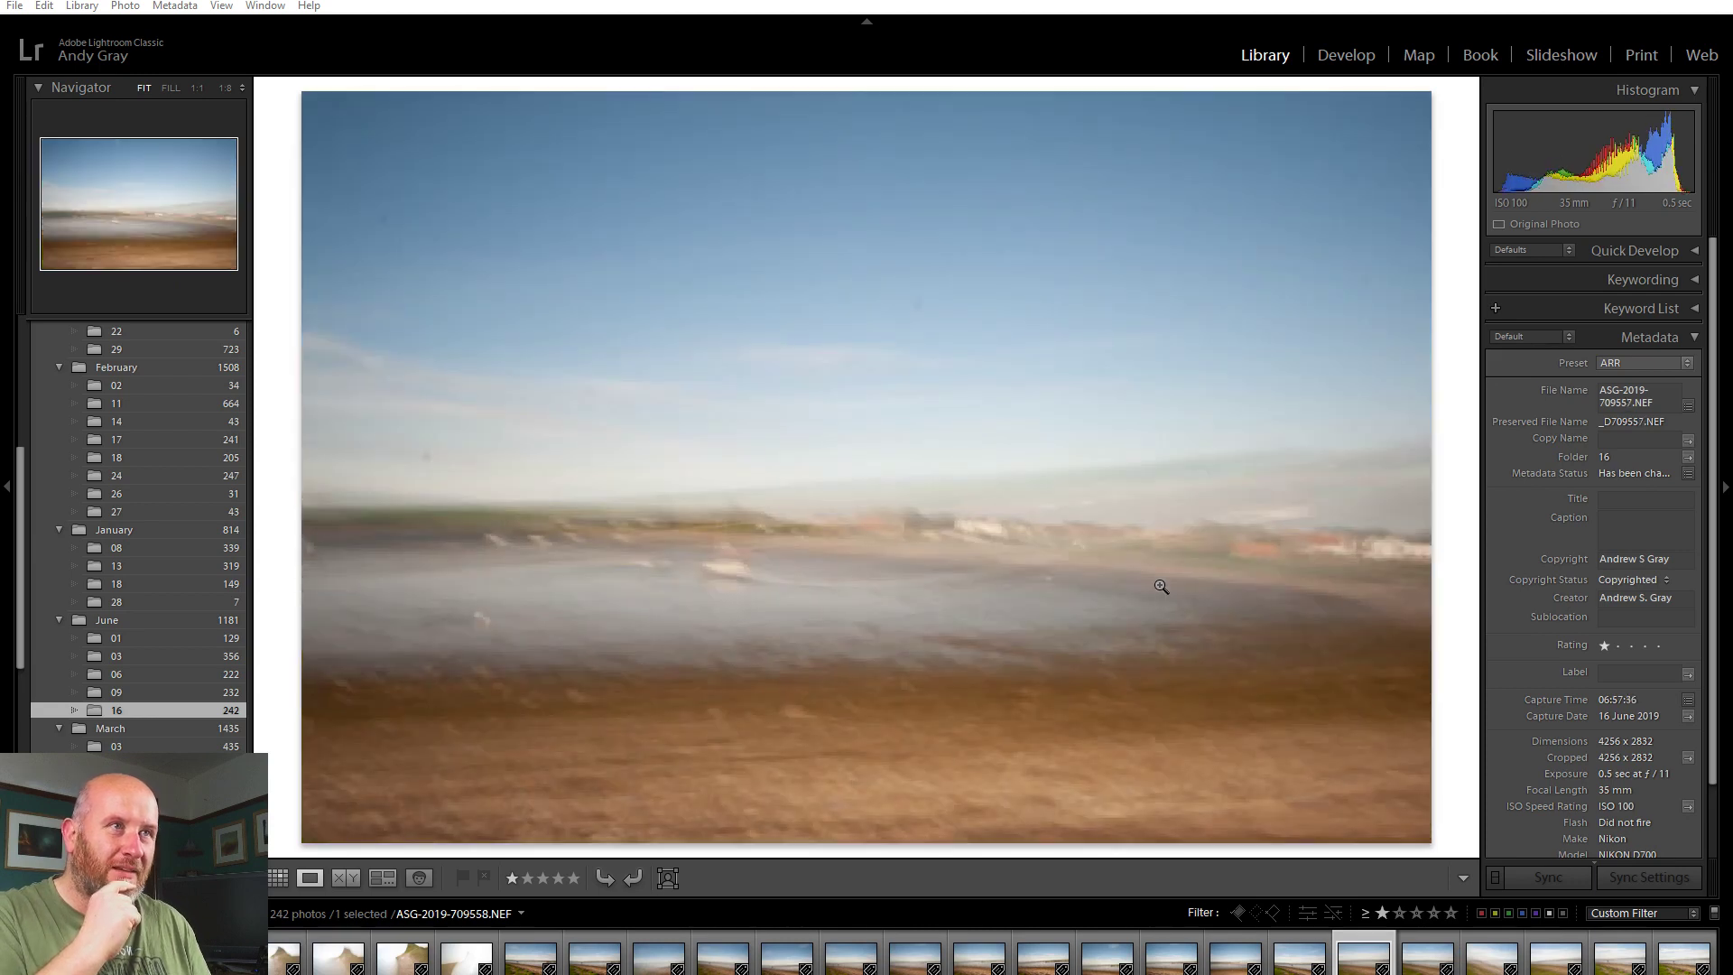
key(Left)
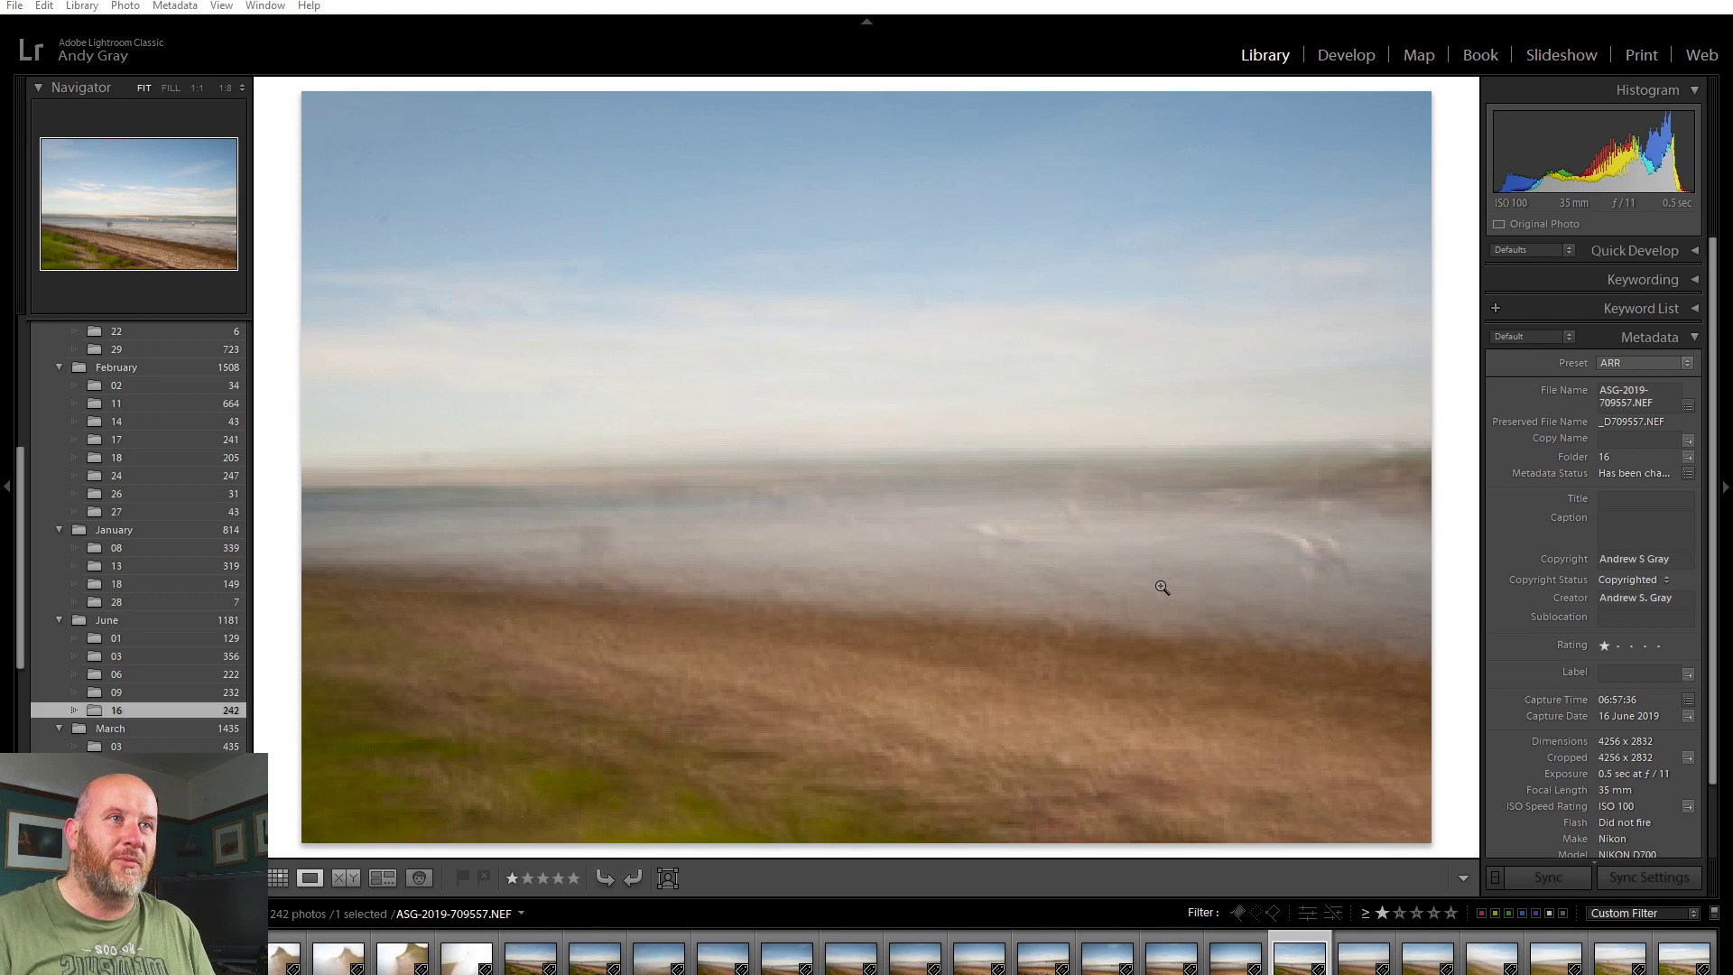
key(Right)
key(Right)
key(Right)
key(Right)
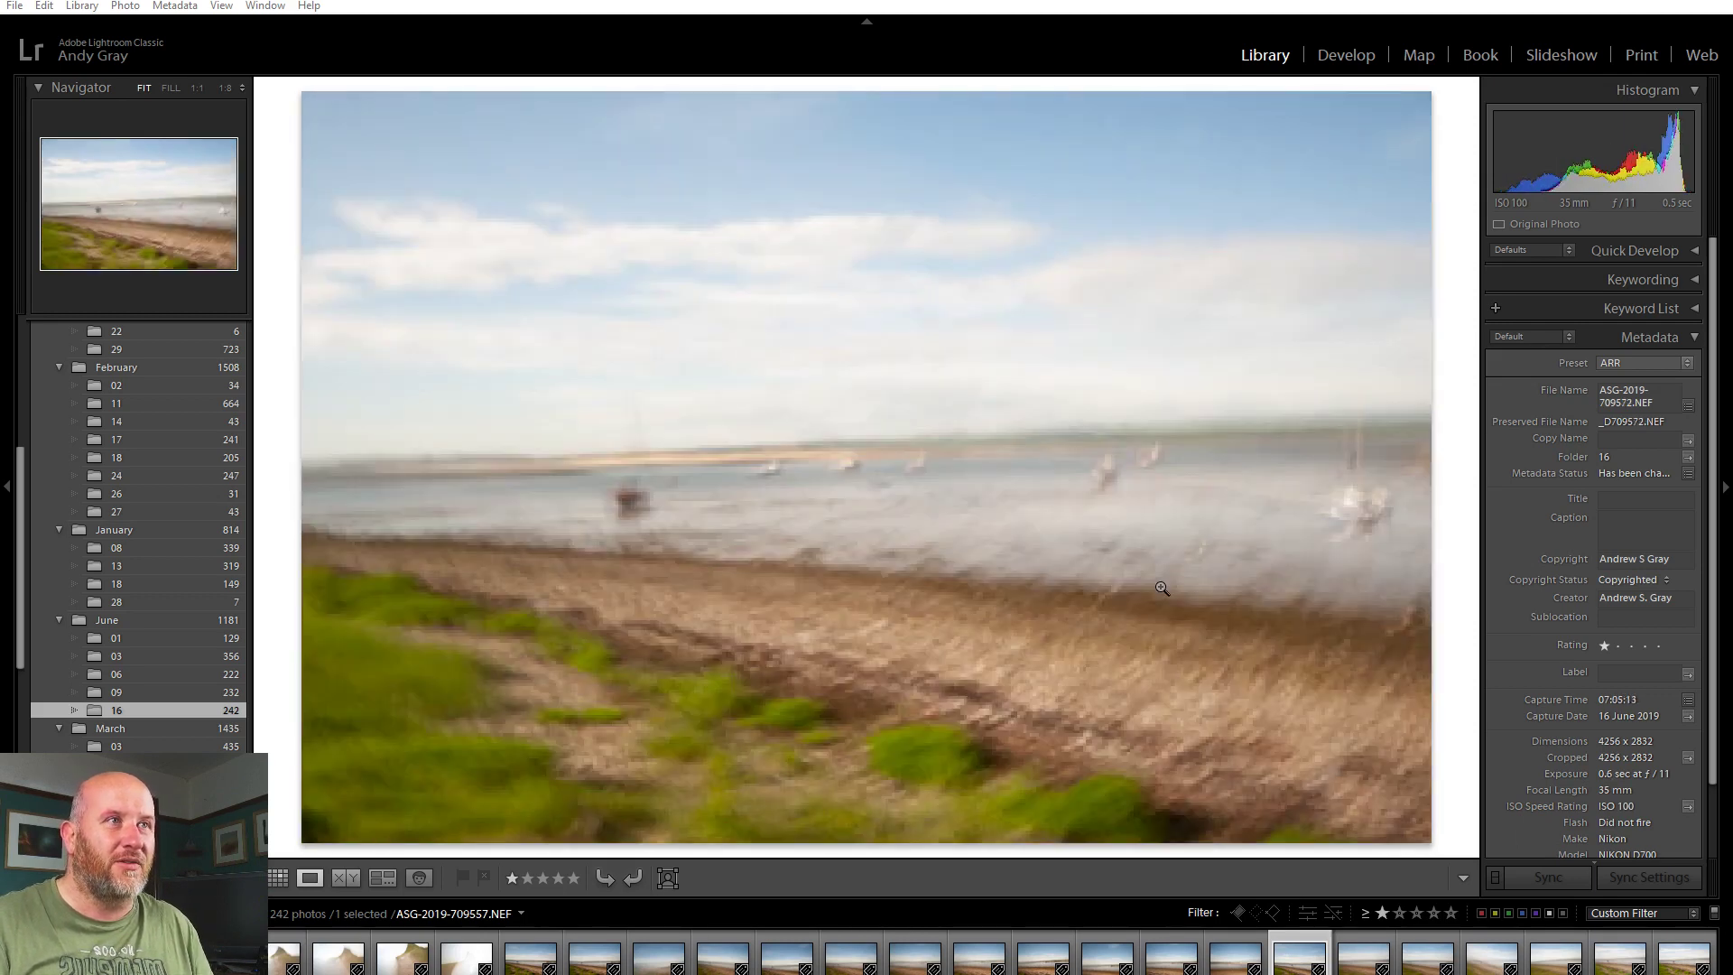
key(Right)
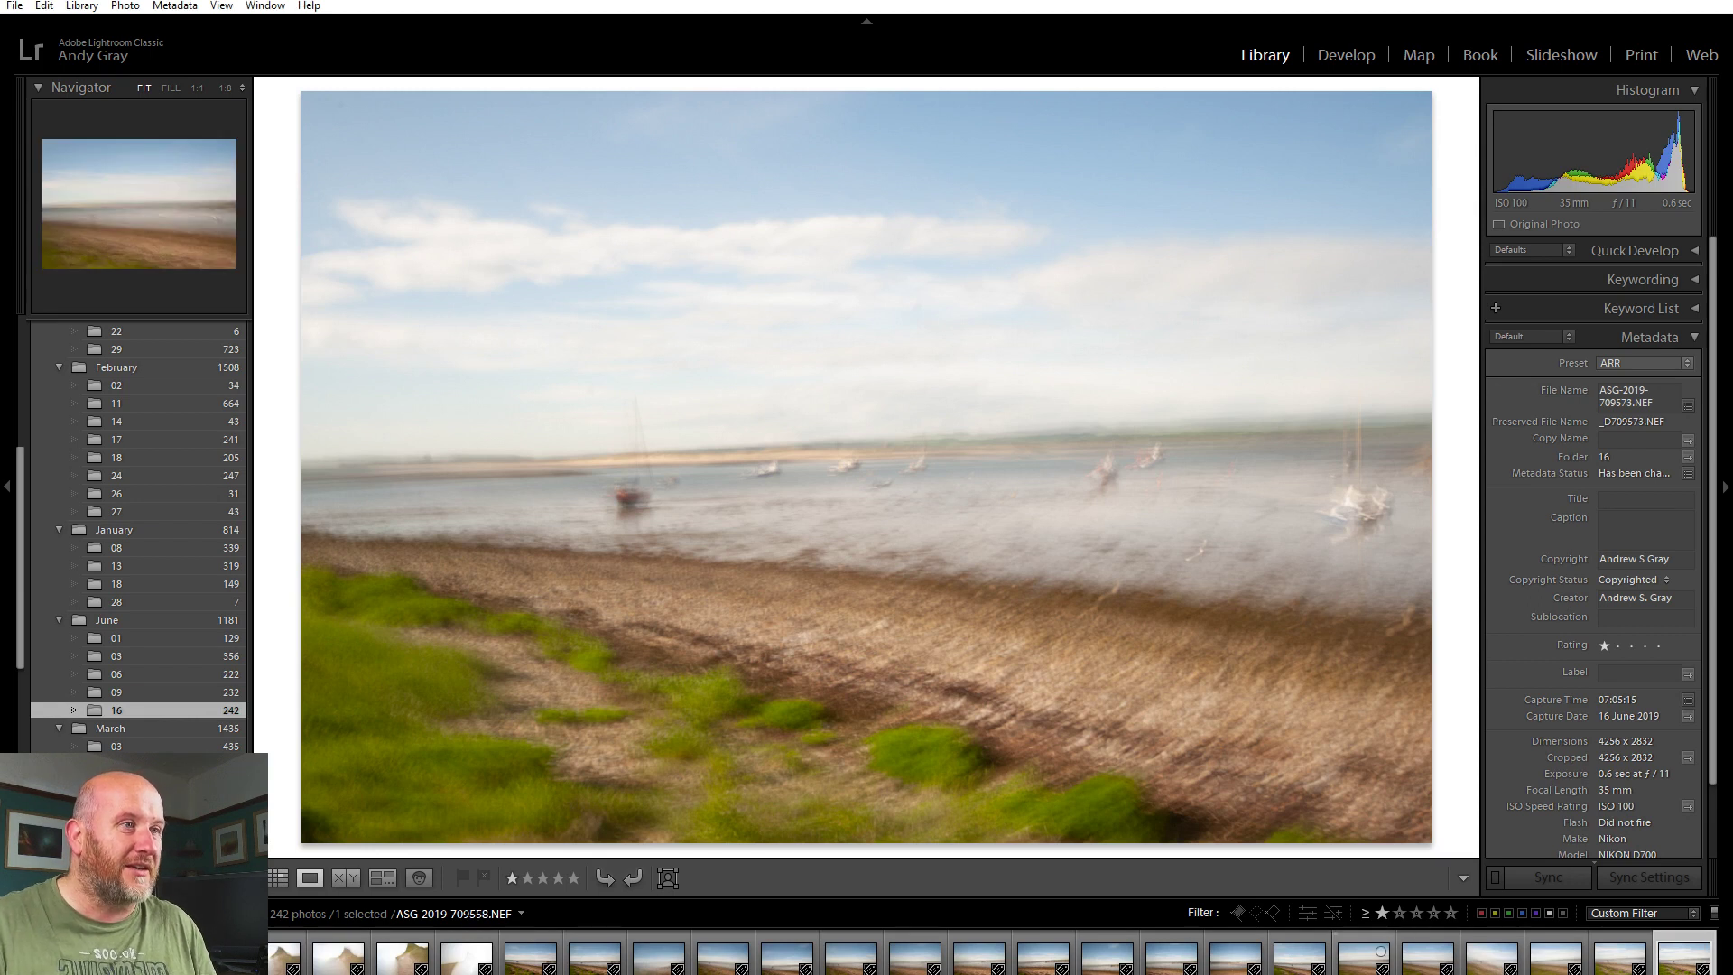
Step: Choose the beach photo ASG-2019-709557.NEF and open it in the Develop module
click(1381, 951)
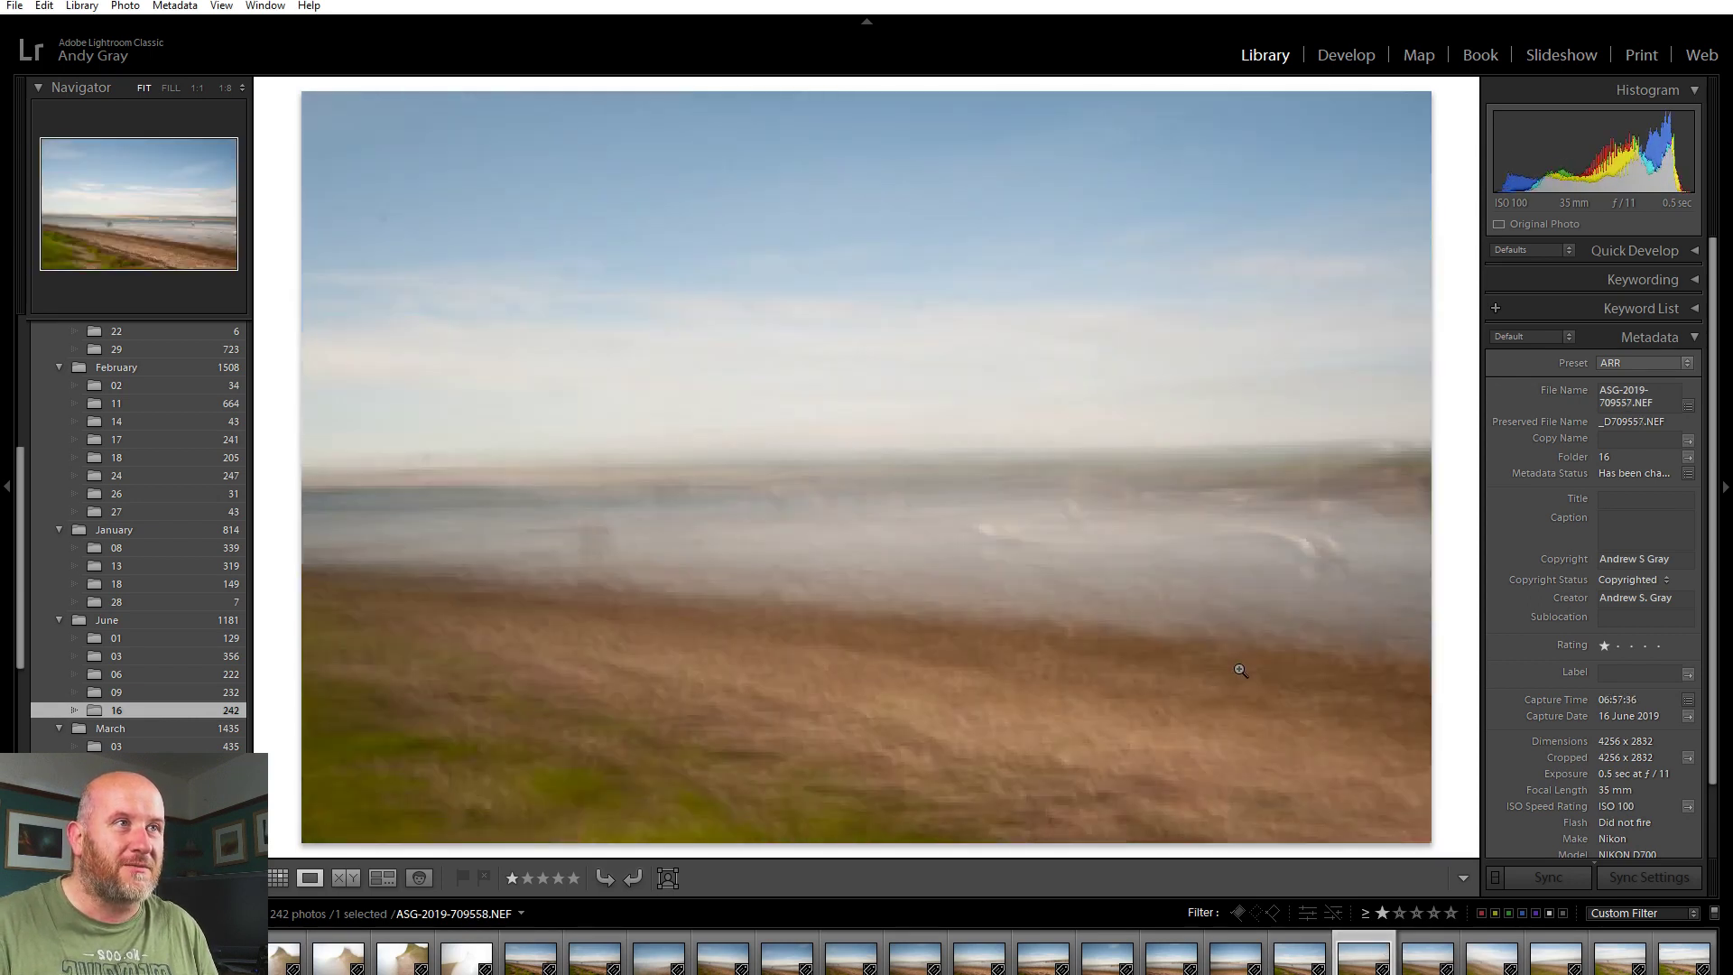
key(Left)
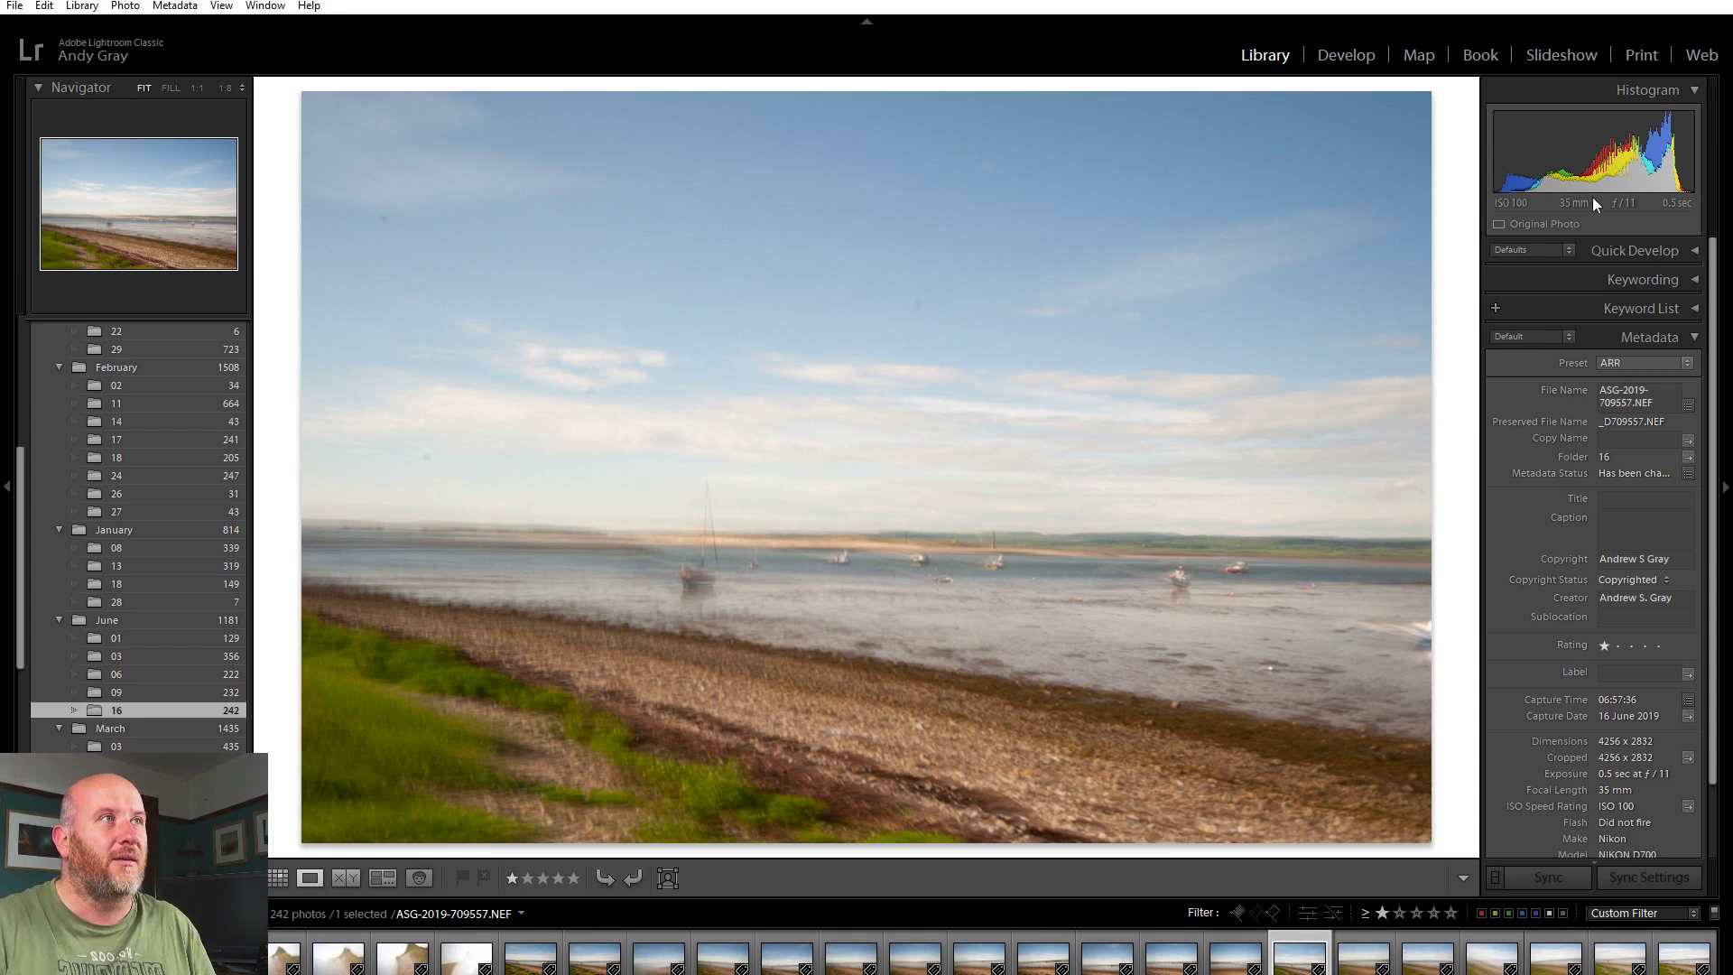
click(1346, 55)
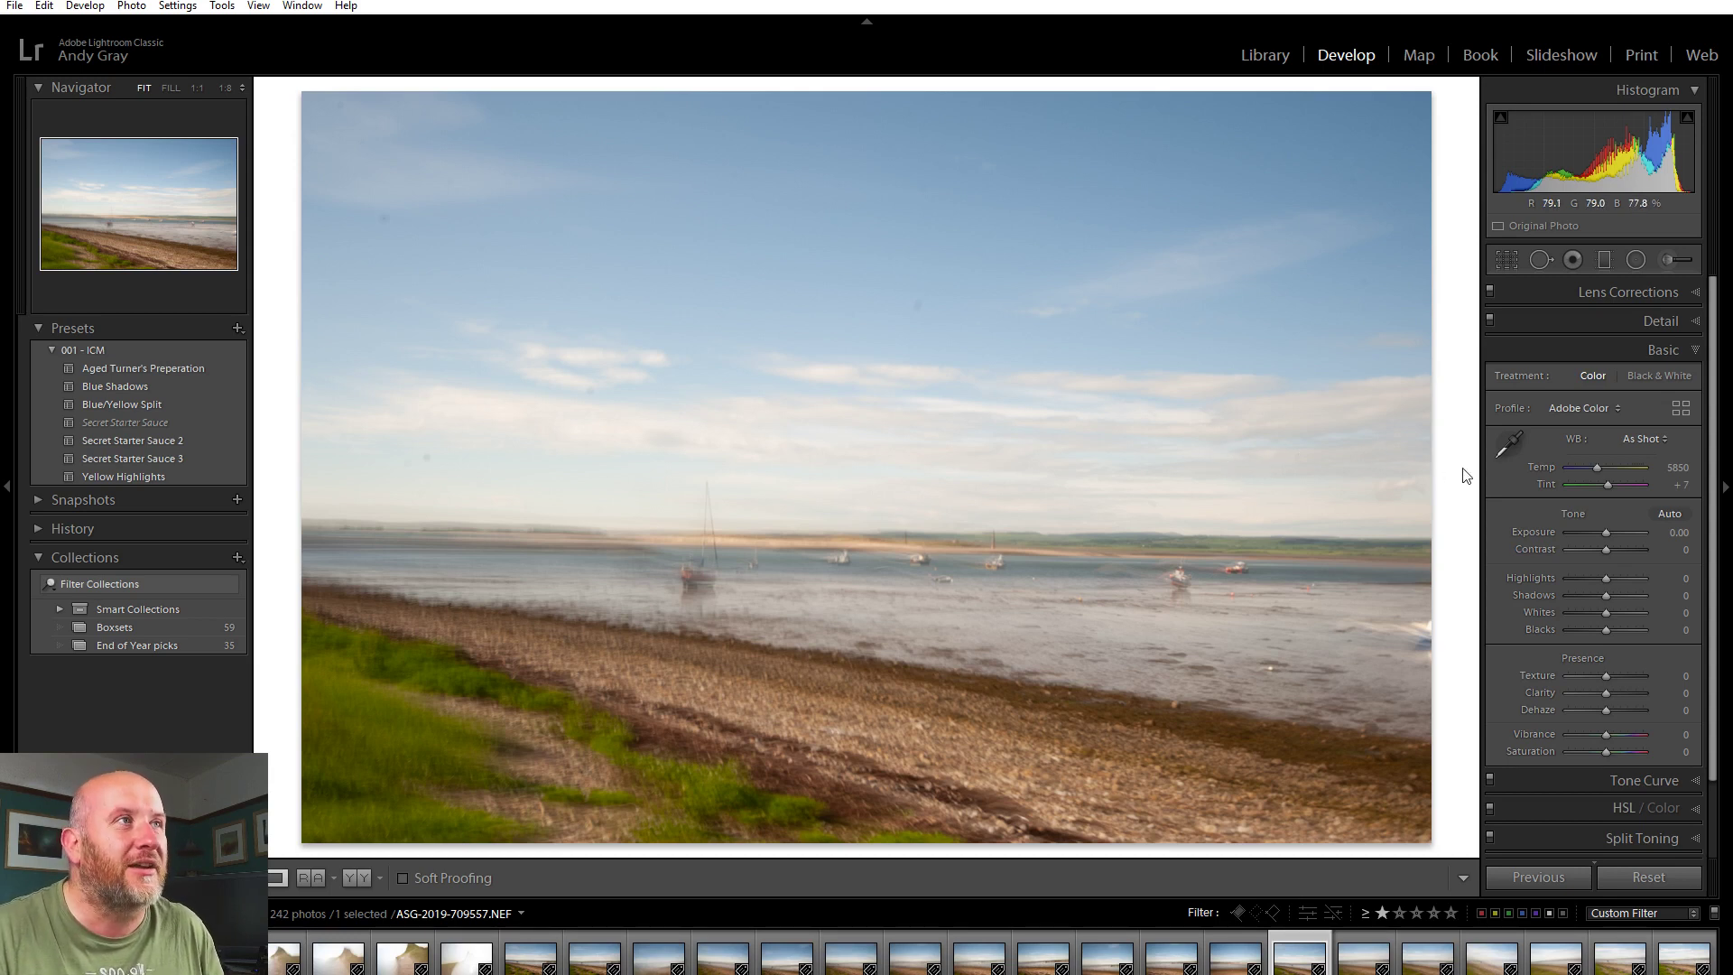
Step: Set the photo's white balance to Auto and adjust the tone to Contrast +5 and Shadows +52
click(1641, 439)
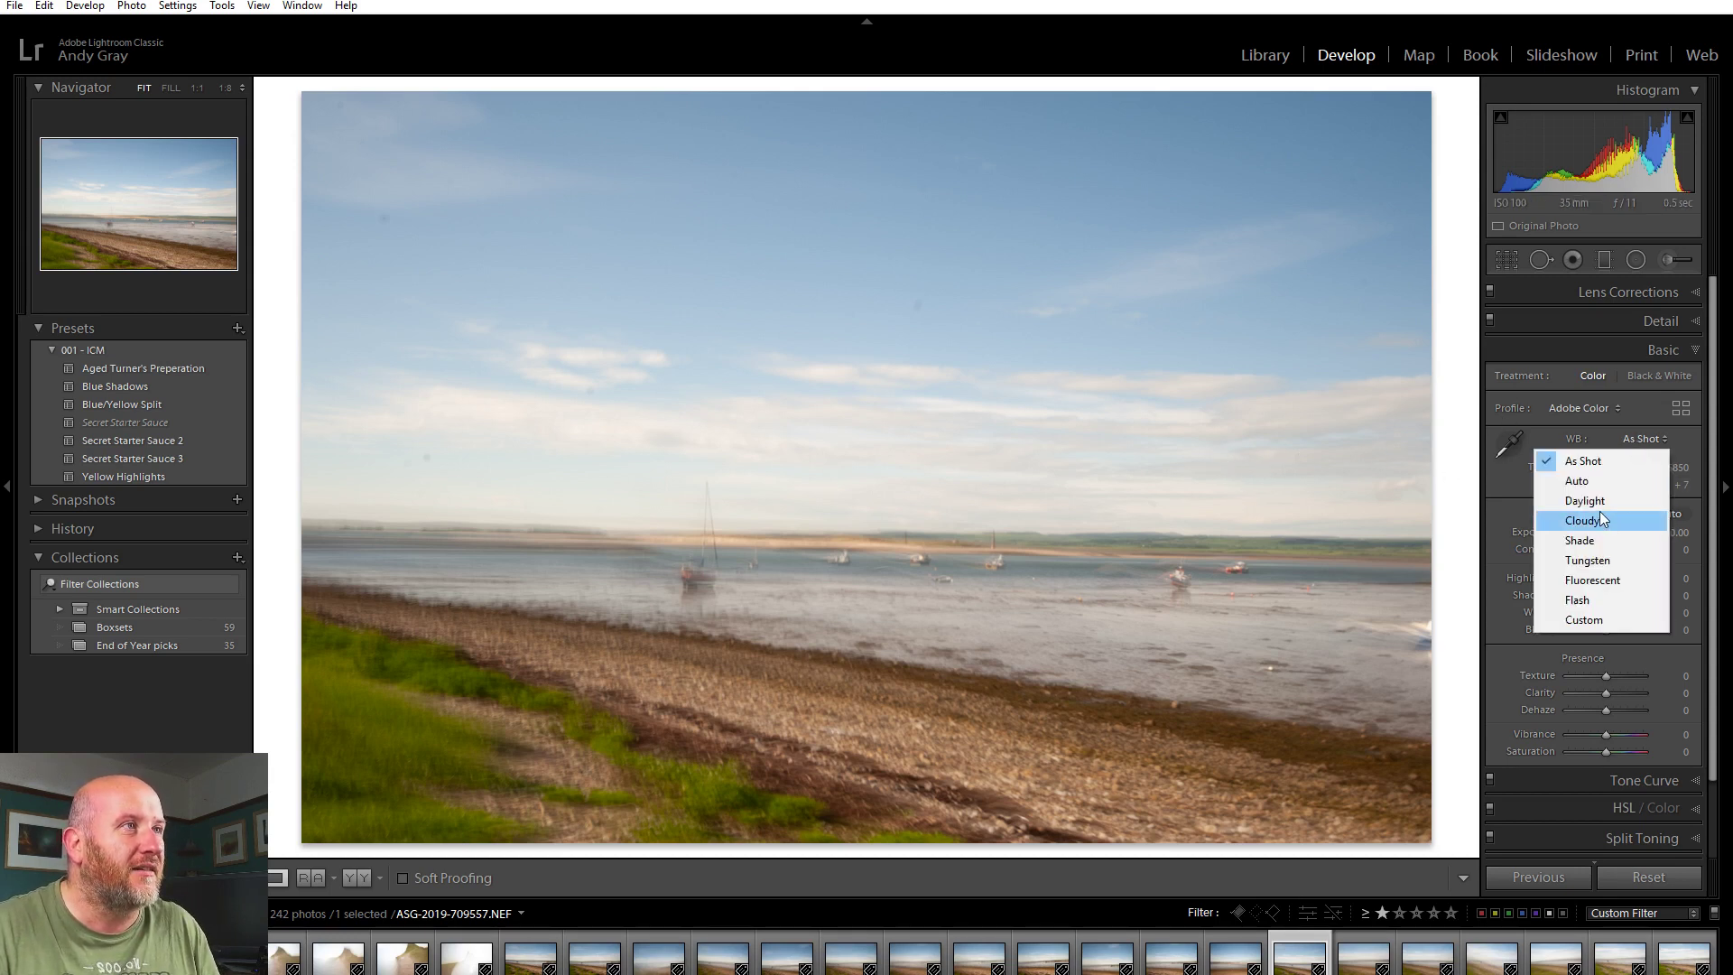
click(1610, 486)
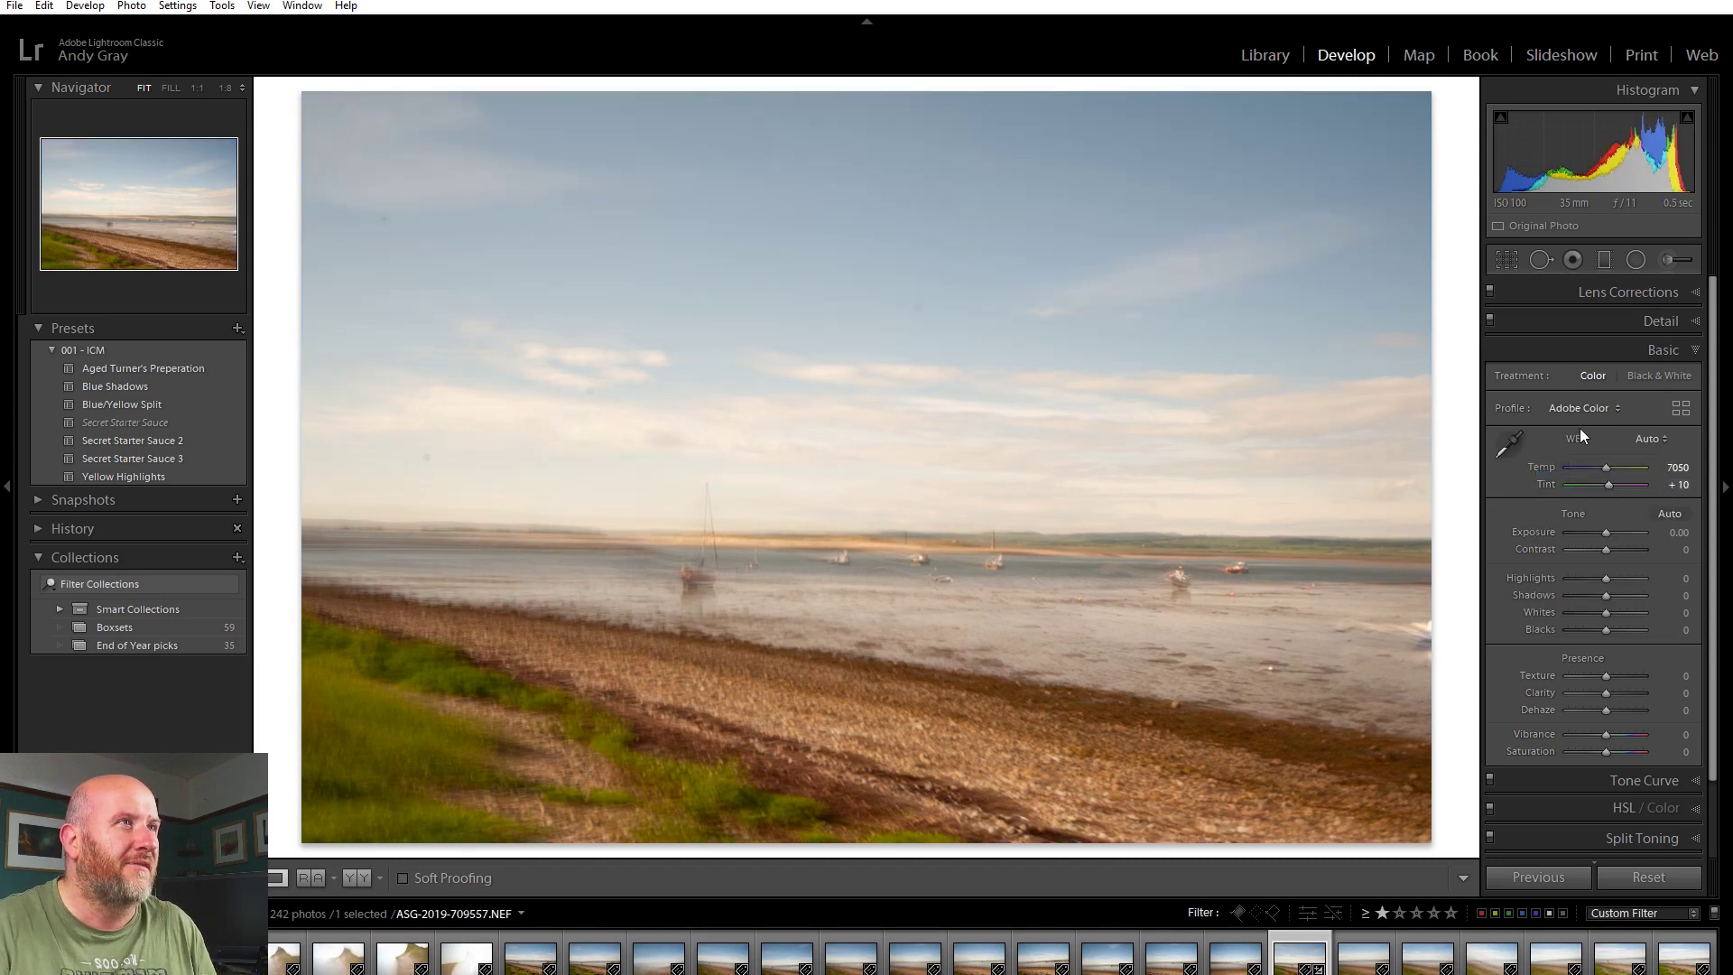
mouse_move(1606, 549)
mouse_down()
mouse_move(1625, 553)
mouse_move(1609, 558)
mouse_up()
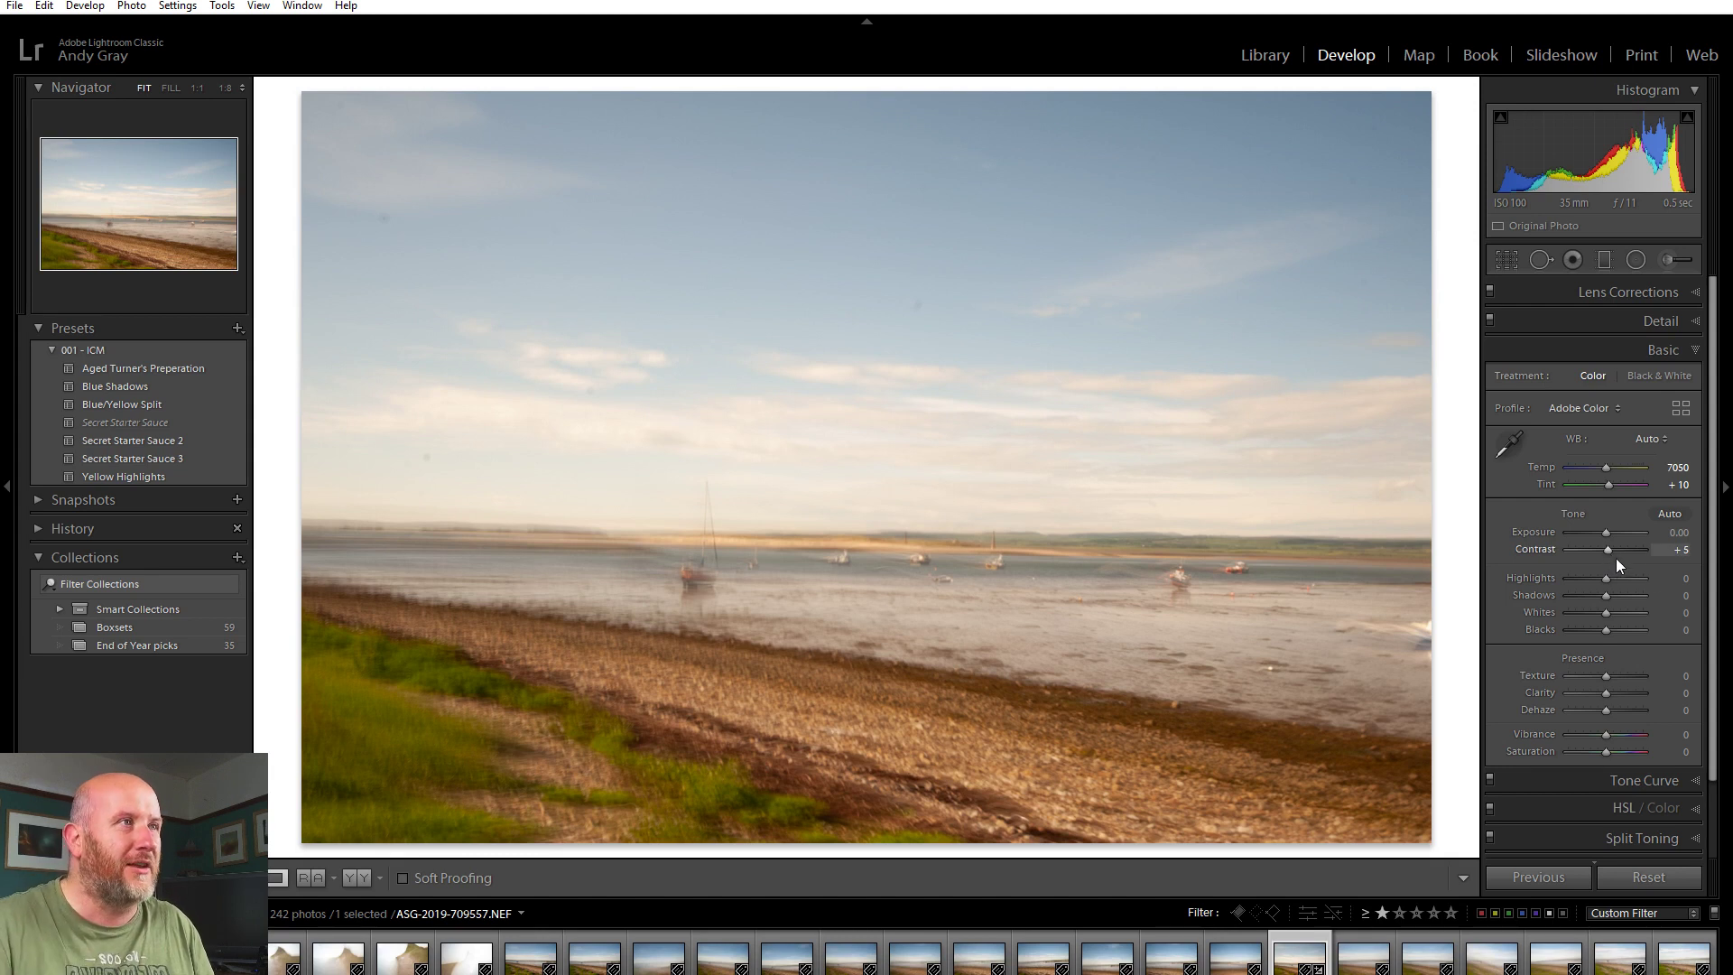
drag(1606, 595, 1623, 603)
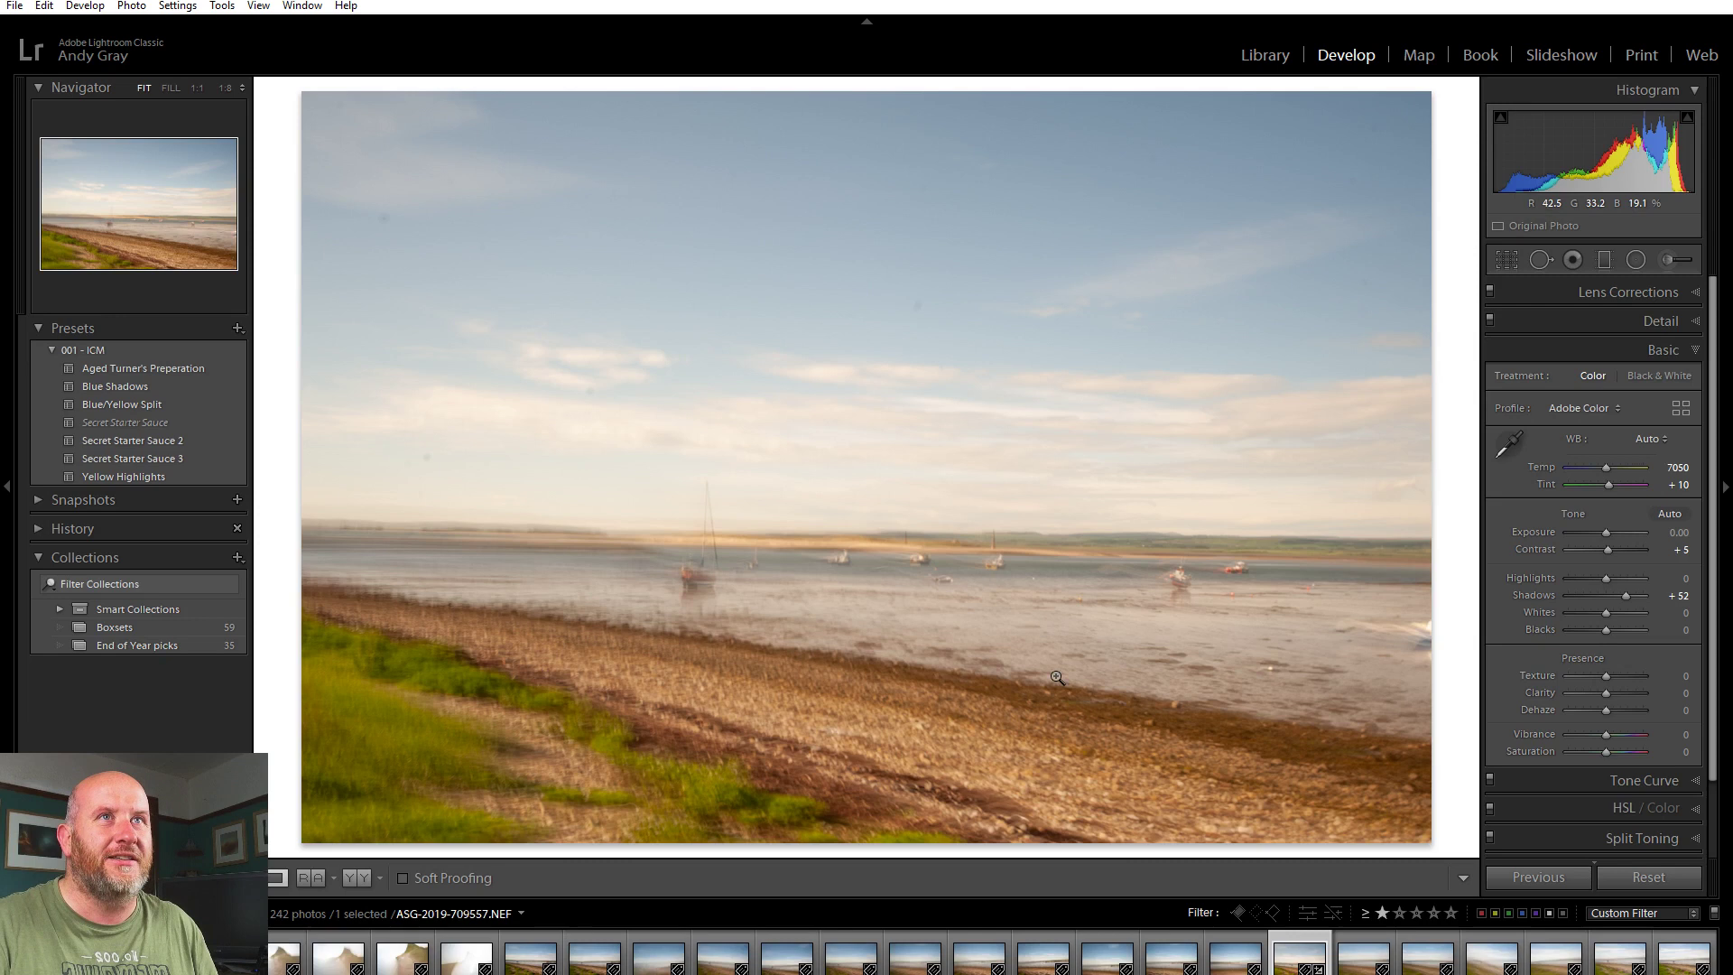
Step: Apply luminance noise reduction of 51 to the photo
click(1687, 323)
click(1609, 632)
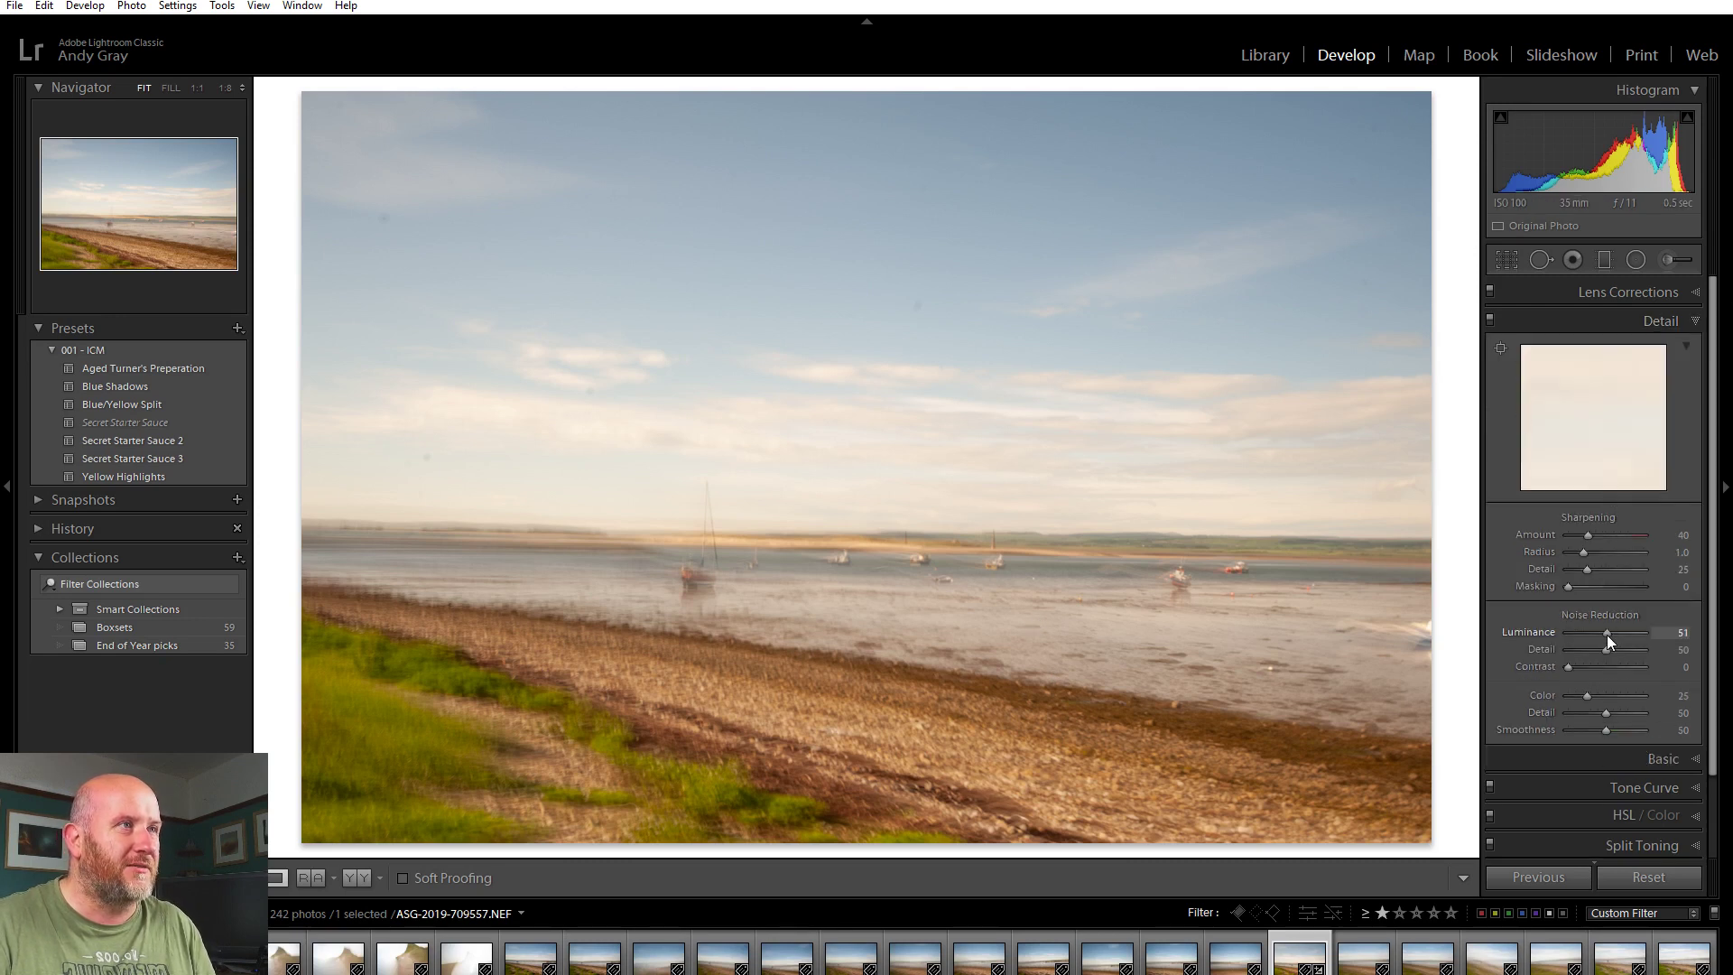
click(1677, 322)
Step: Remove chromatic aberration and enable the Nikon lens profile correction with its vignetting amount at 200
click(1659, 291)
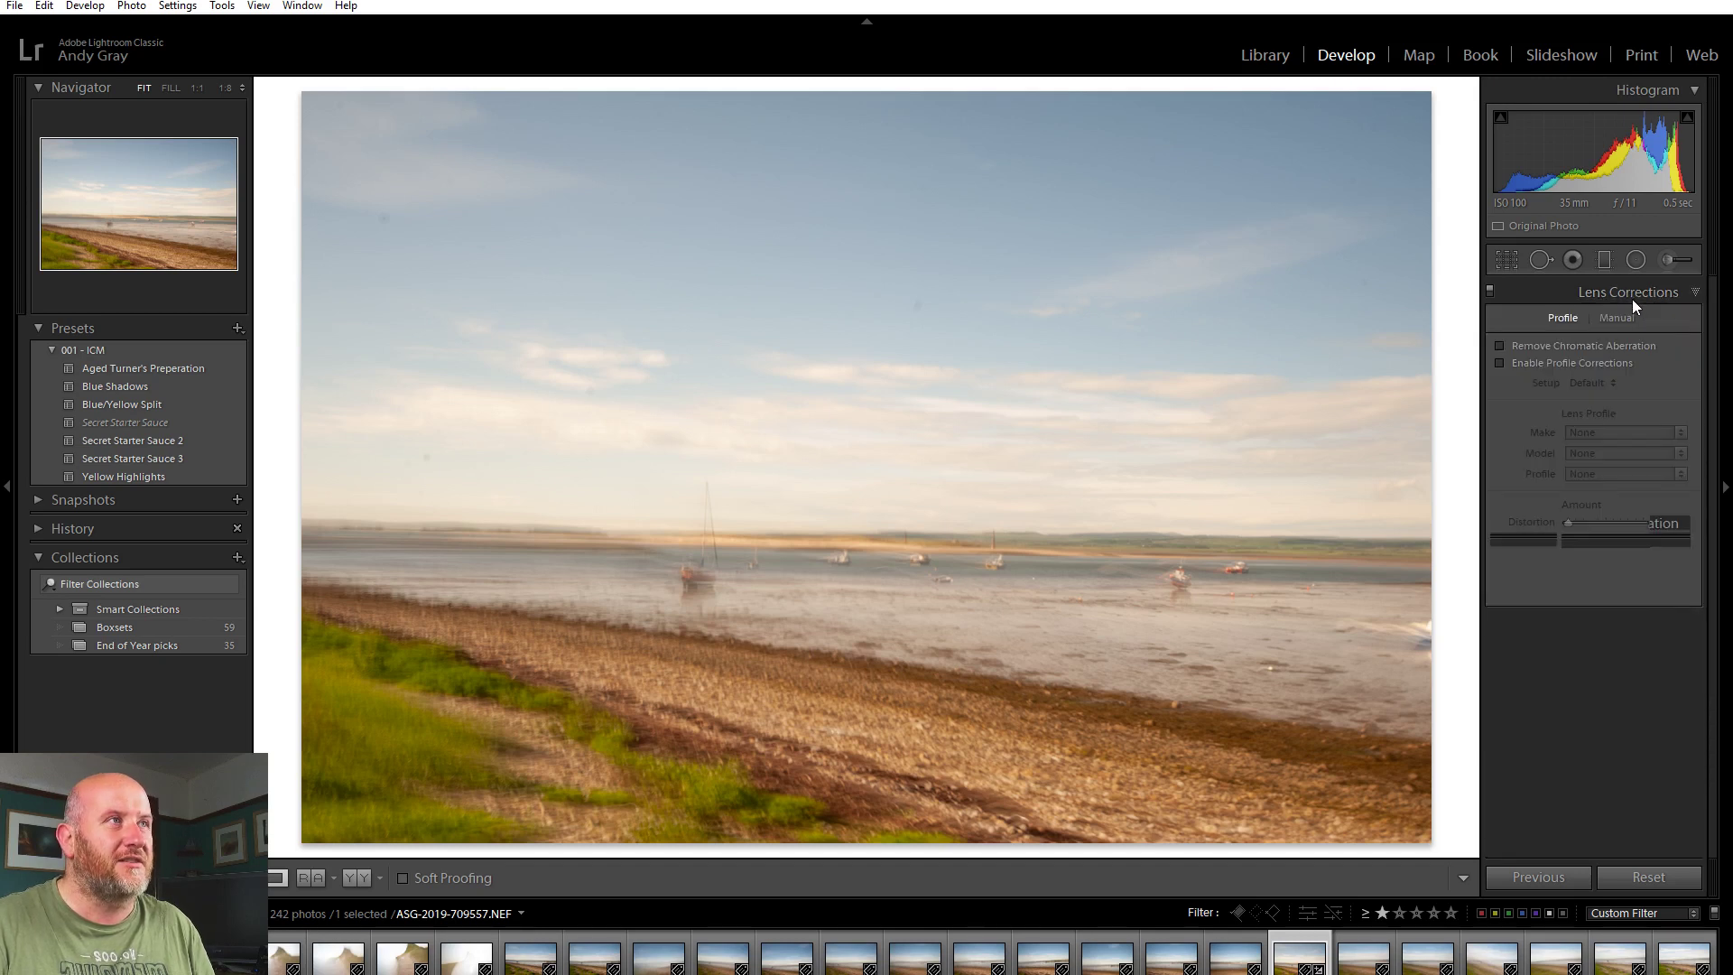
click(1619, 344)
drag(1606, 539, 1643, 542)
mouse_move(1634, 528)
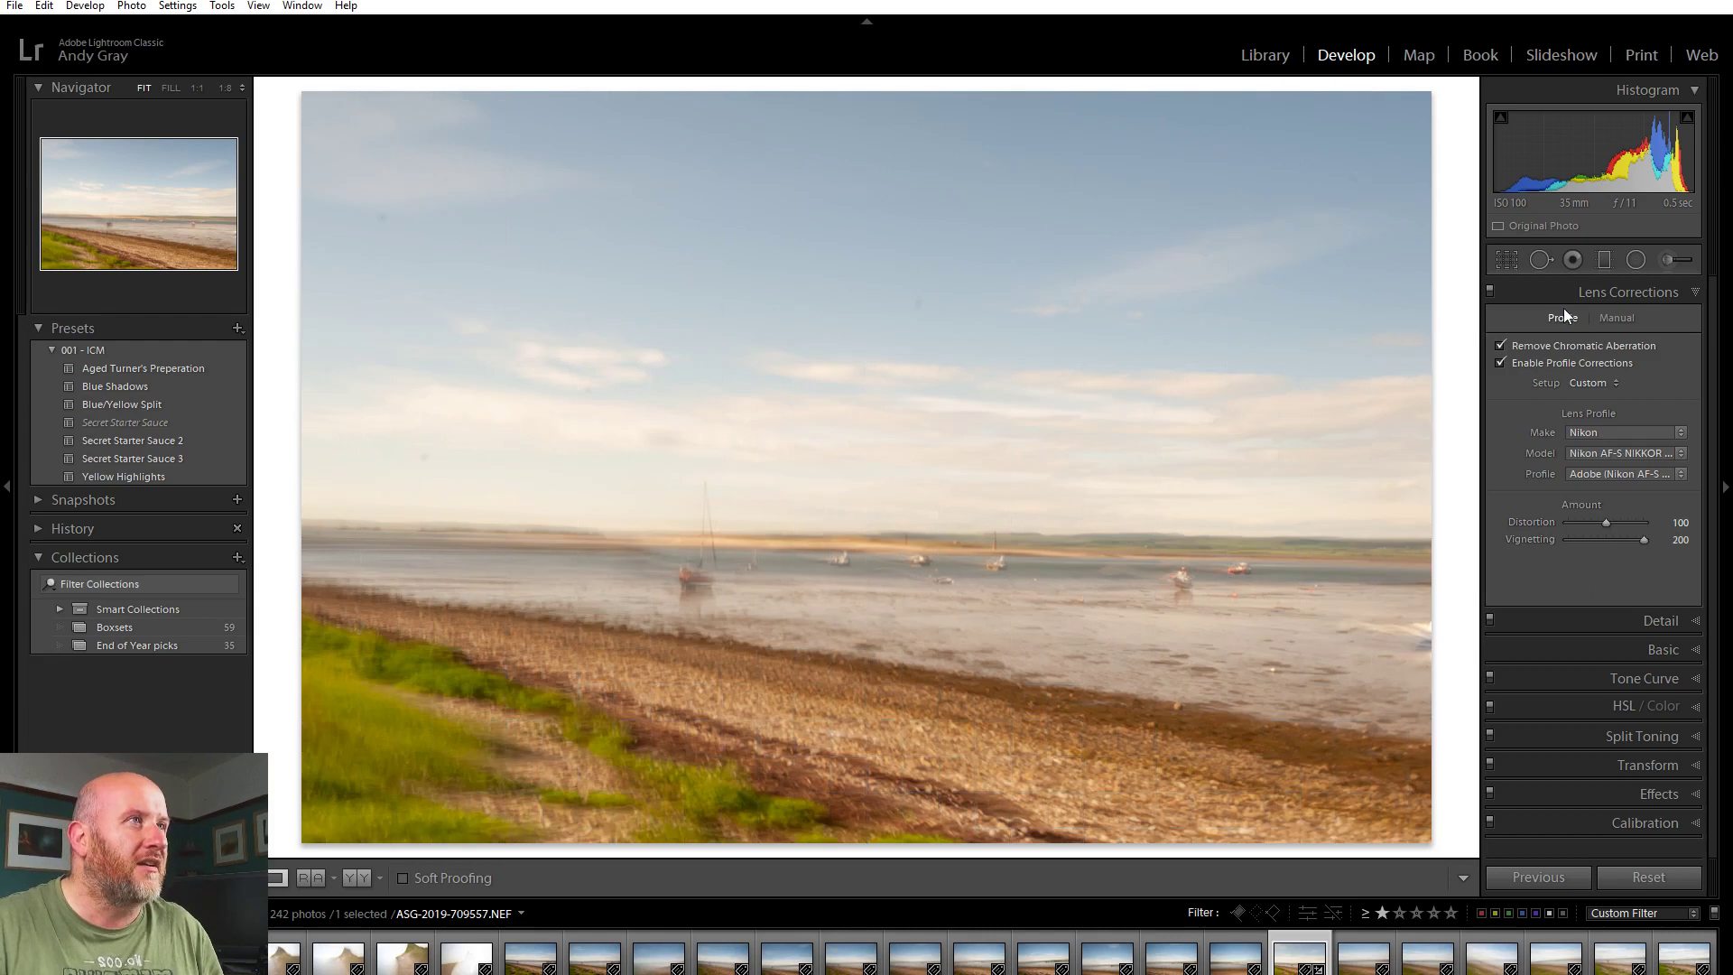
click(1622, 290)
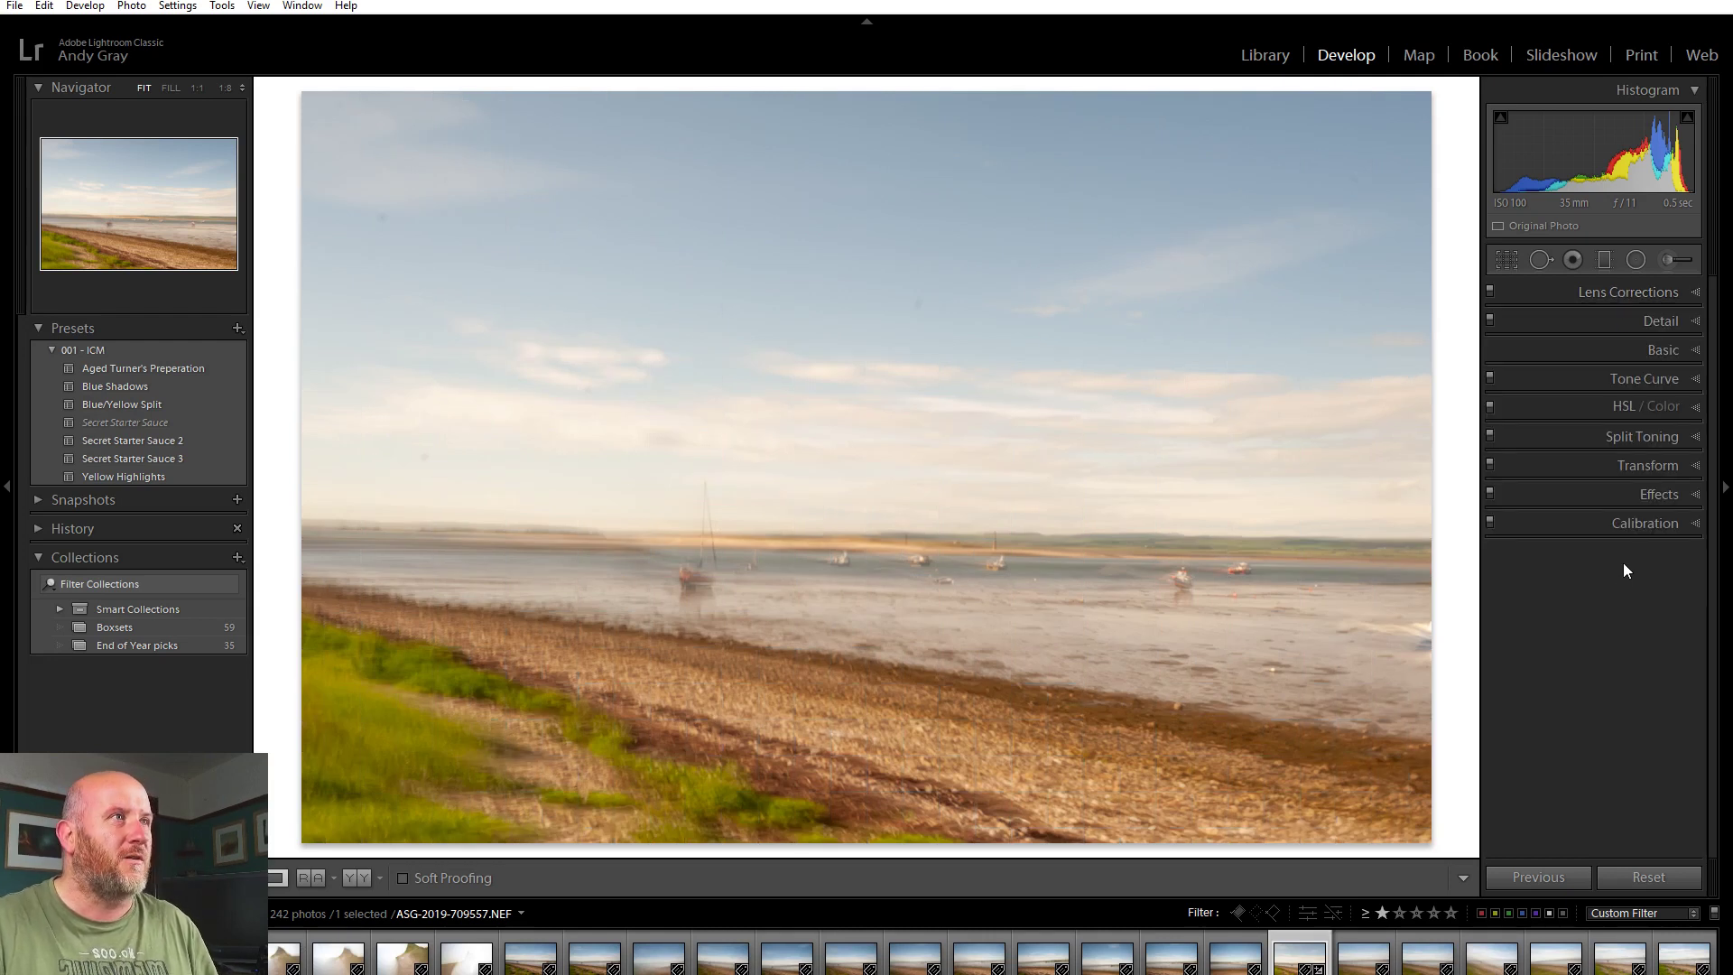
Step: Start Spot Removal with spot visualization on and heal the dust spots in the upper-left sky, using sizes 75 and 56
click(1668, 353)
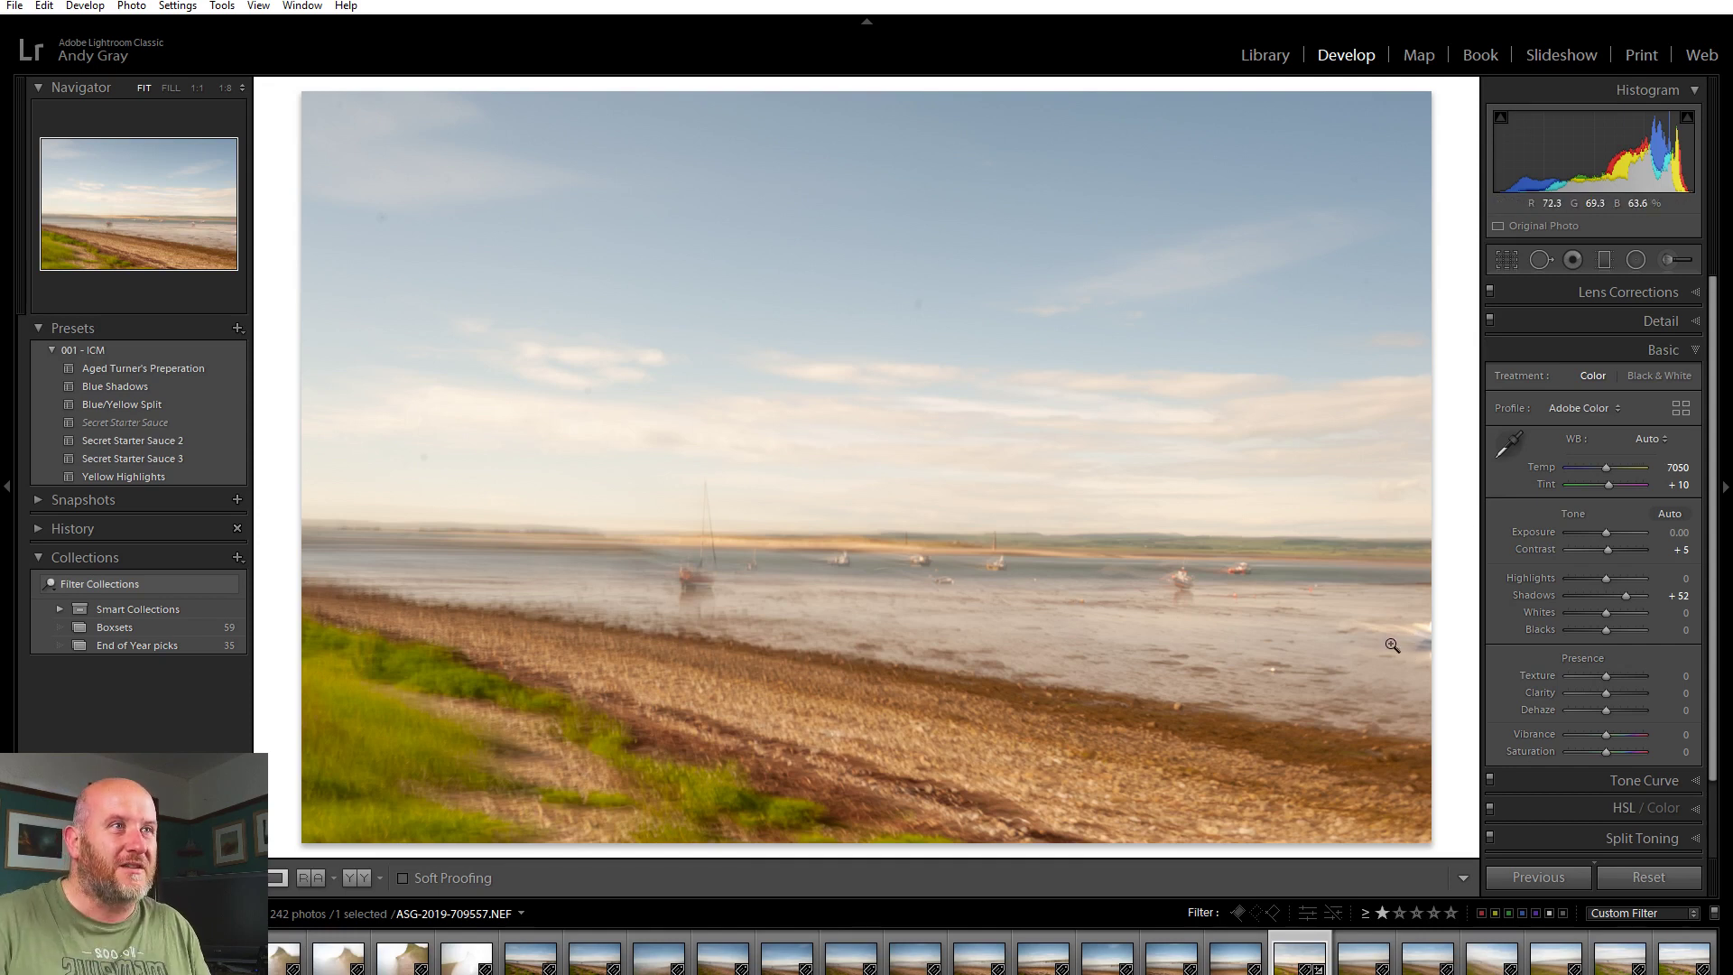
click(1541, 260)
click(417, 877)
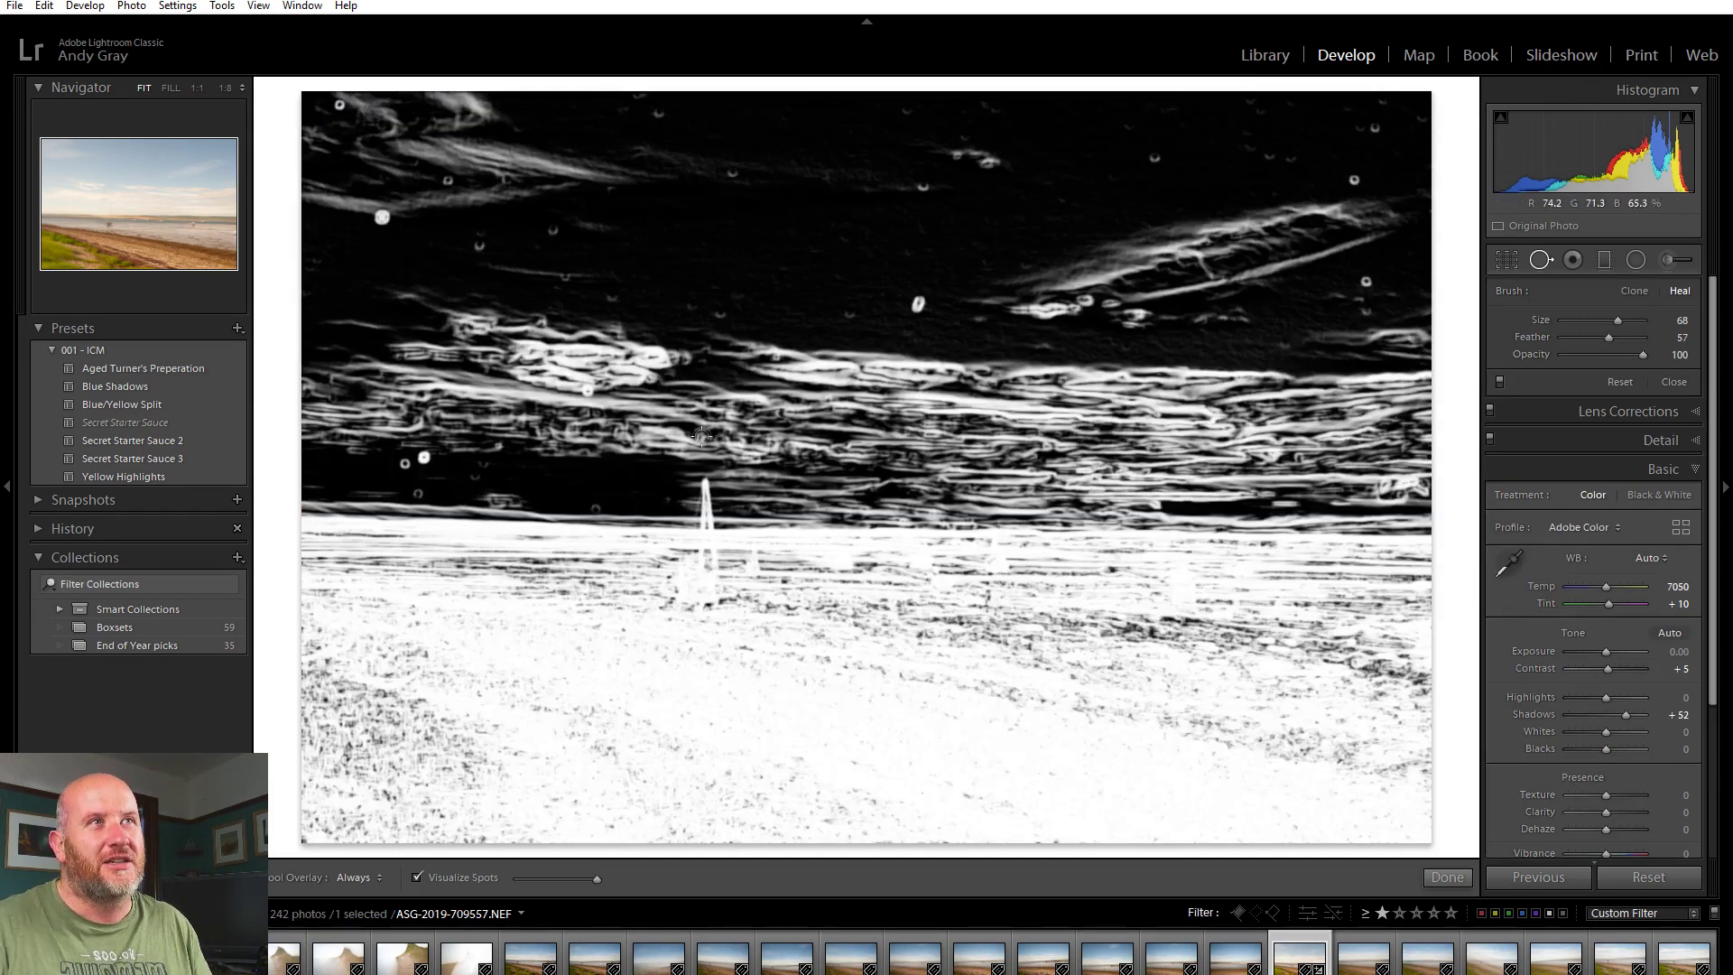
scroll(382, 218, up, 3)
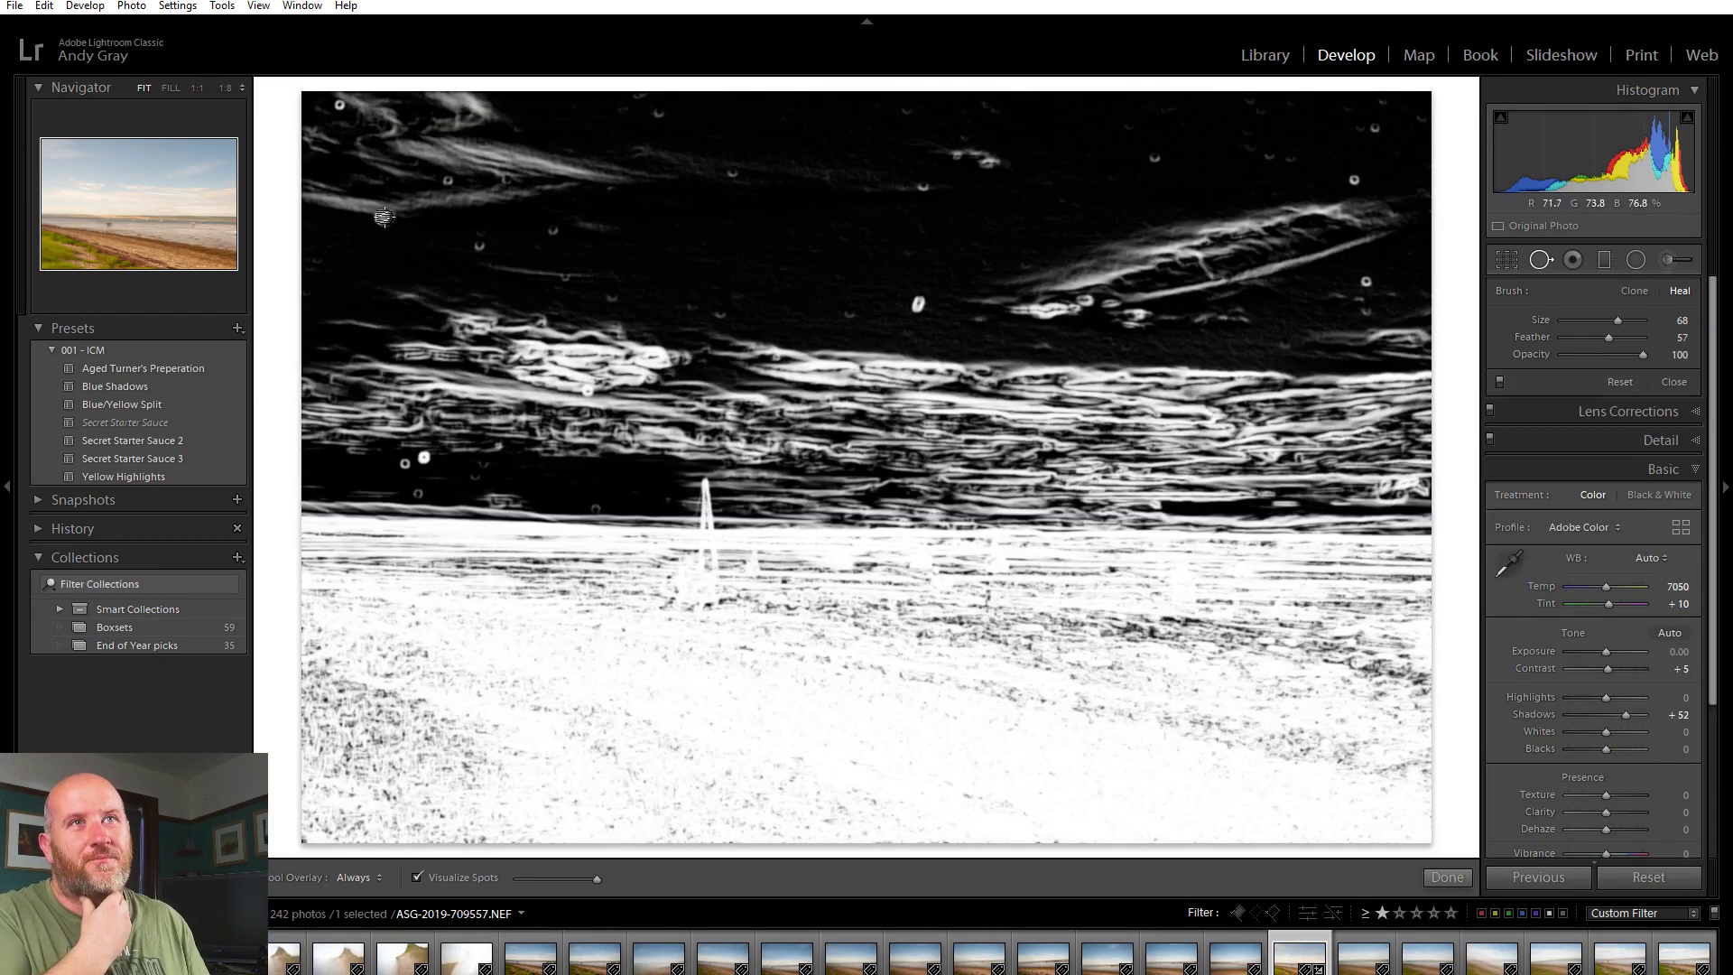
click(382, 217)
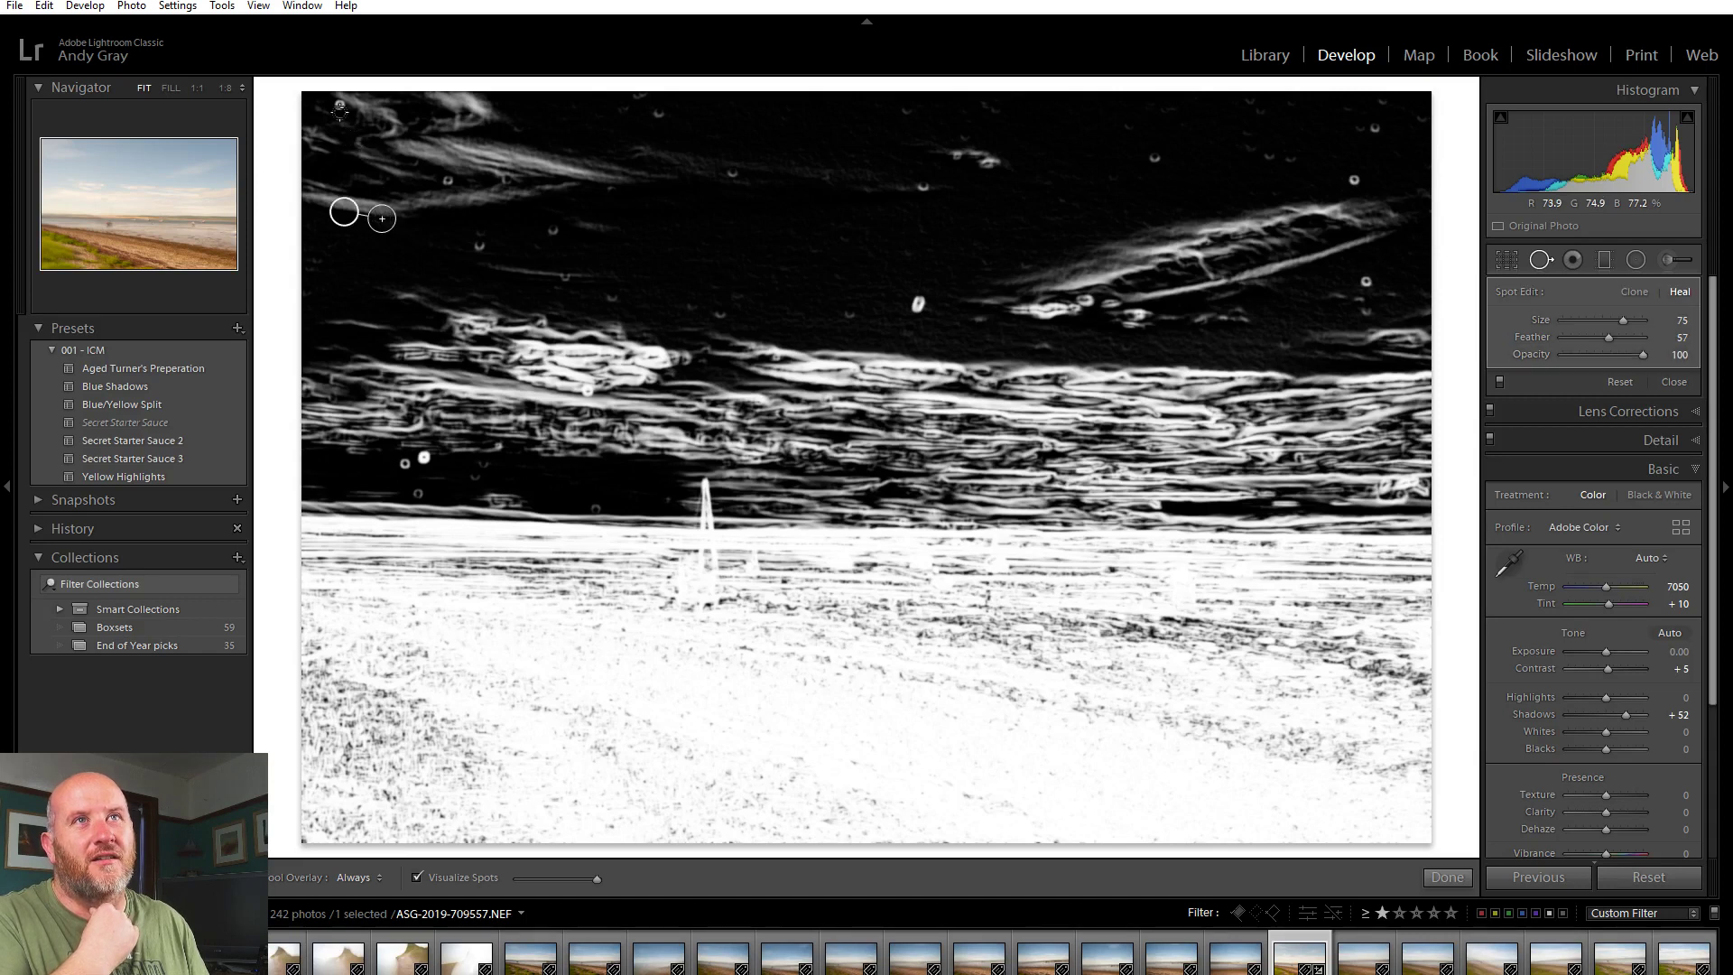
scroll(452, 185, down, 6)
click(448, 179)
click(481, 244)
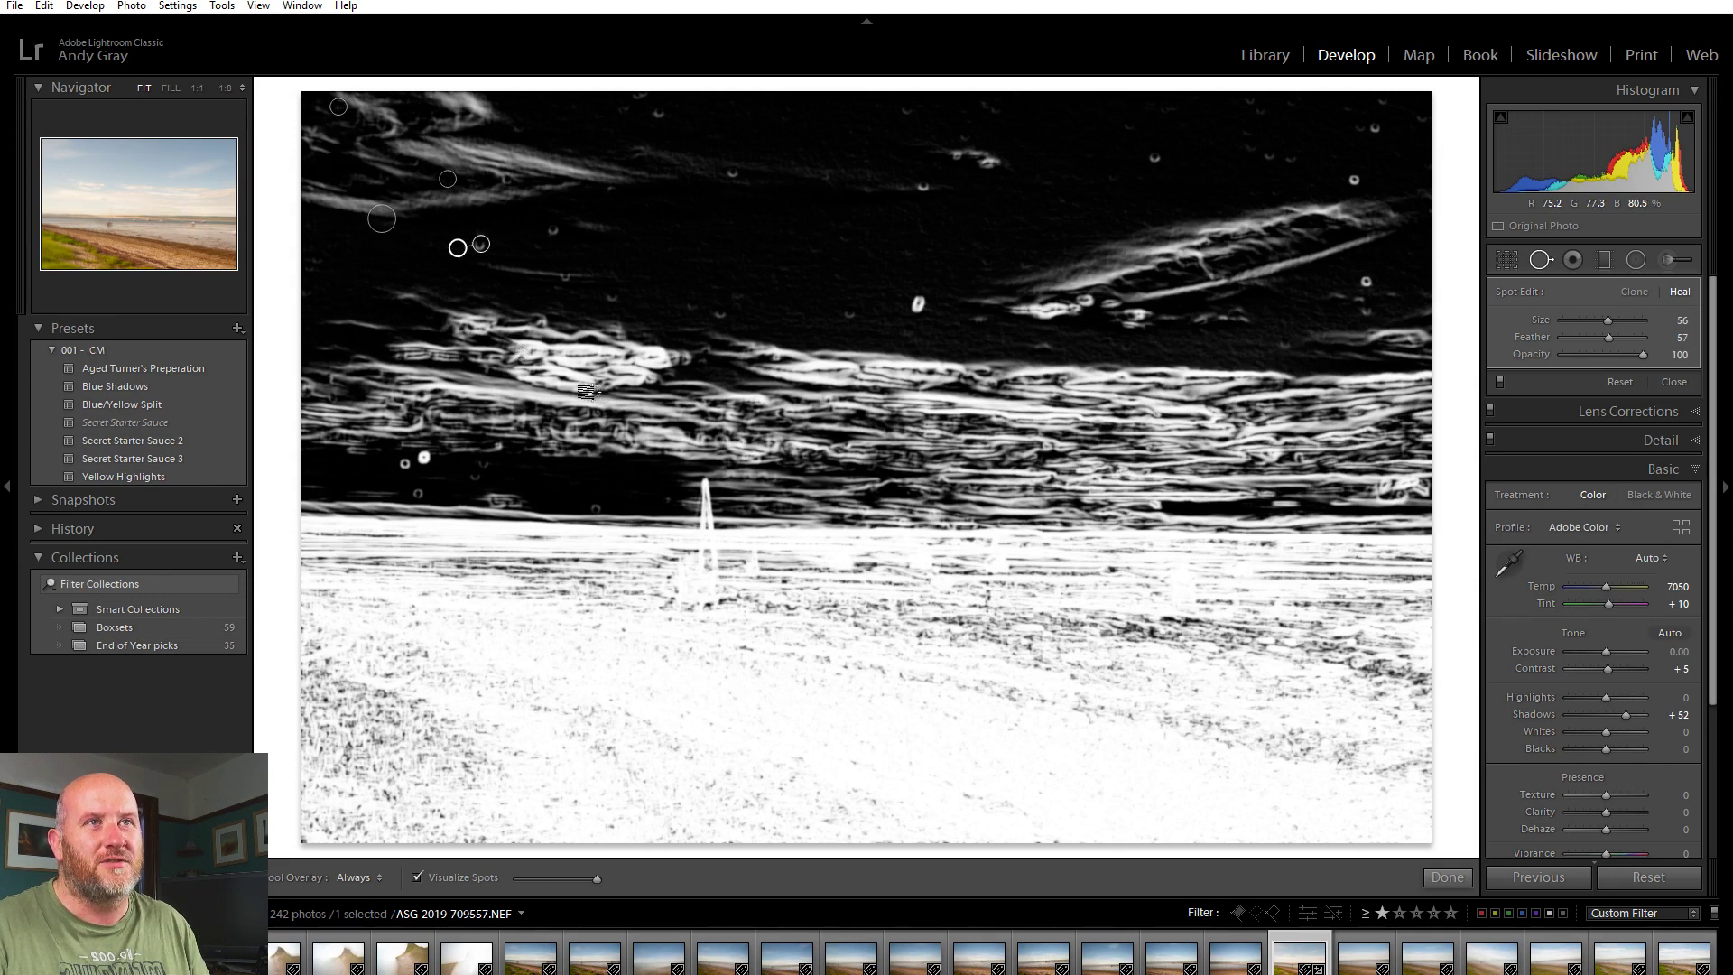
Step: Heal the dust spots low in the sky at the photo's left, down to just above the horizon, at size 56
click(588, 391)
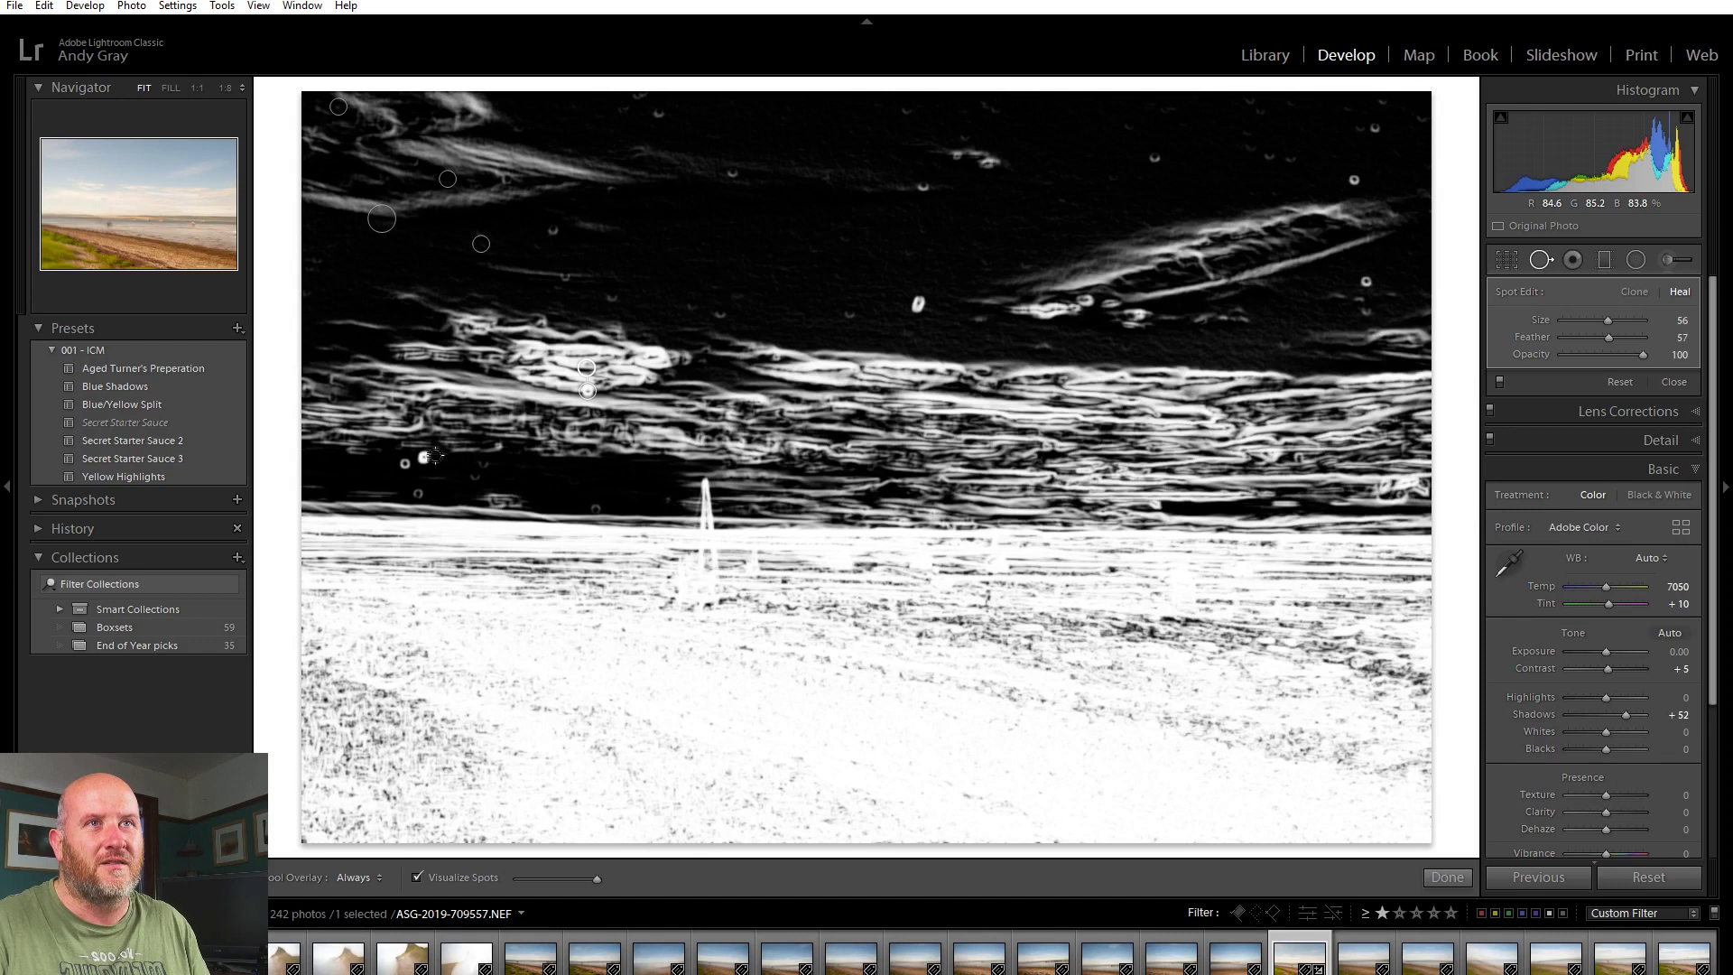
click(425, 457)
click(404, 464)
click(417, 494)
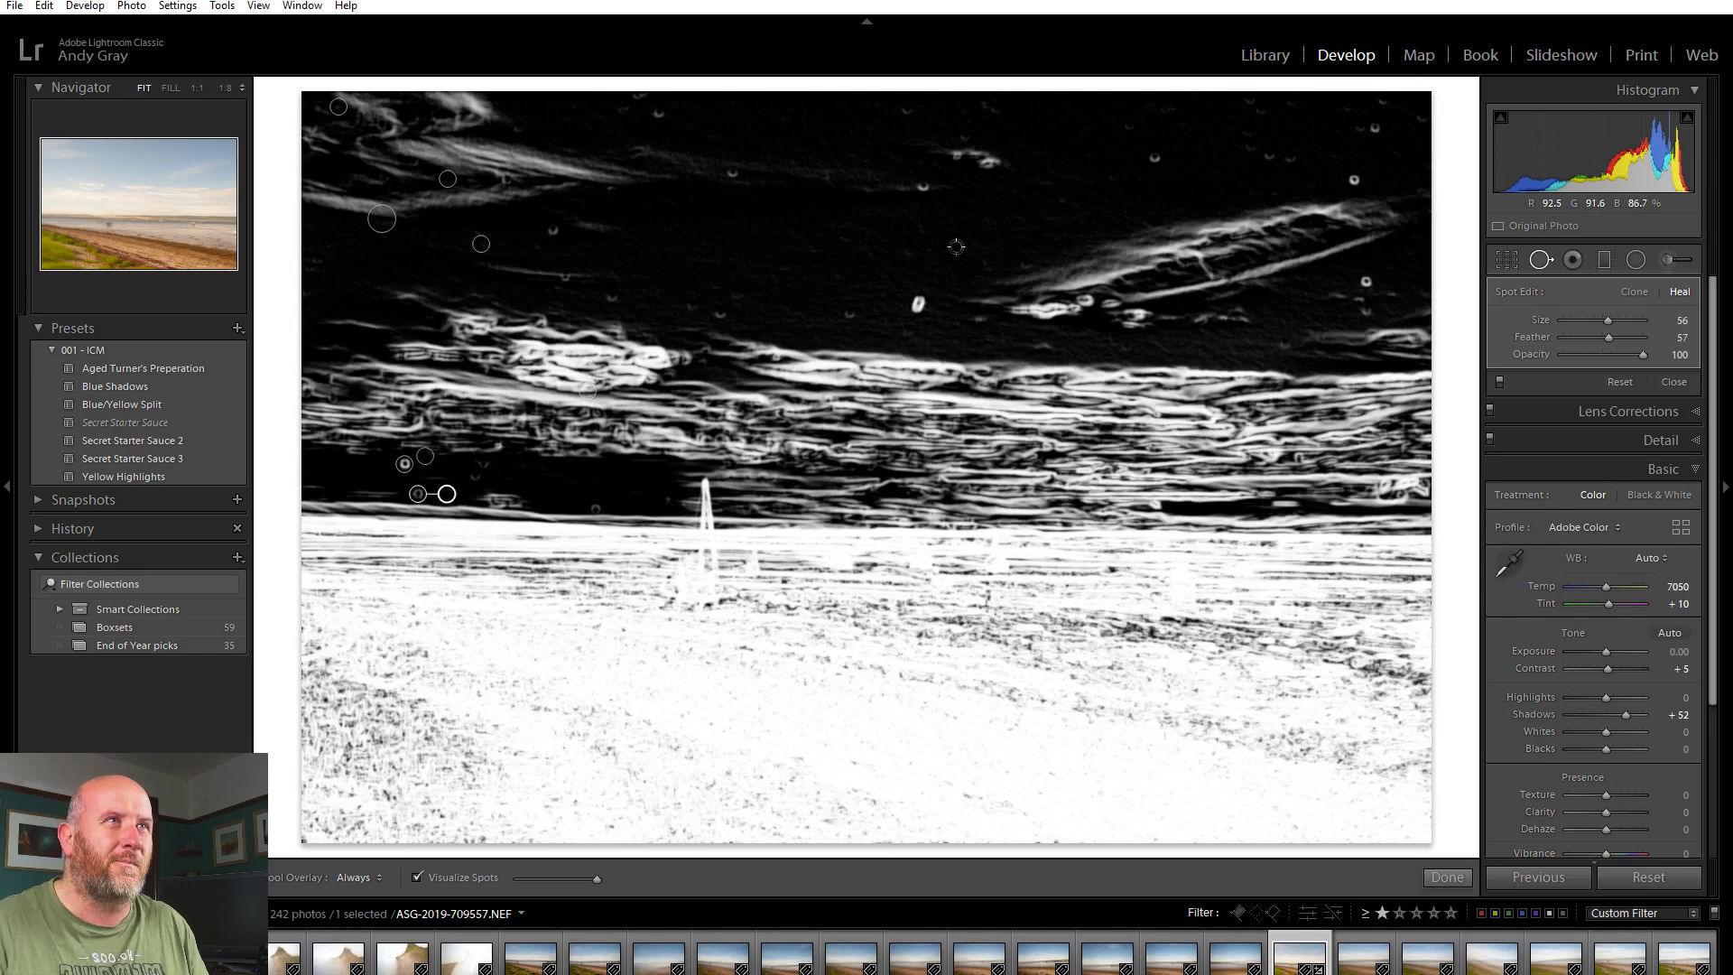
Step: Heal the large mid-sky dust spot at size 67 and the smaller spots across the upper middle of the sky at size 56
scroll(921, 301, up, 3)
click(919, 303)
scroll(902, 185, down, 3)
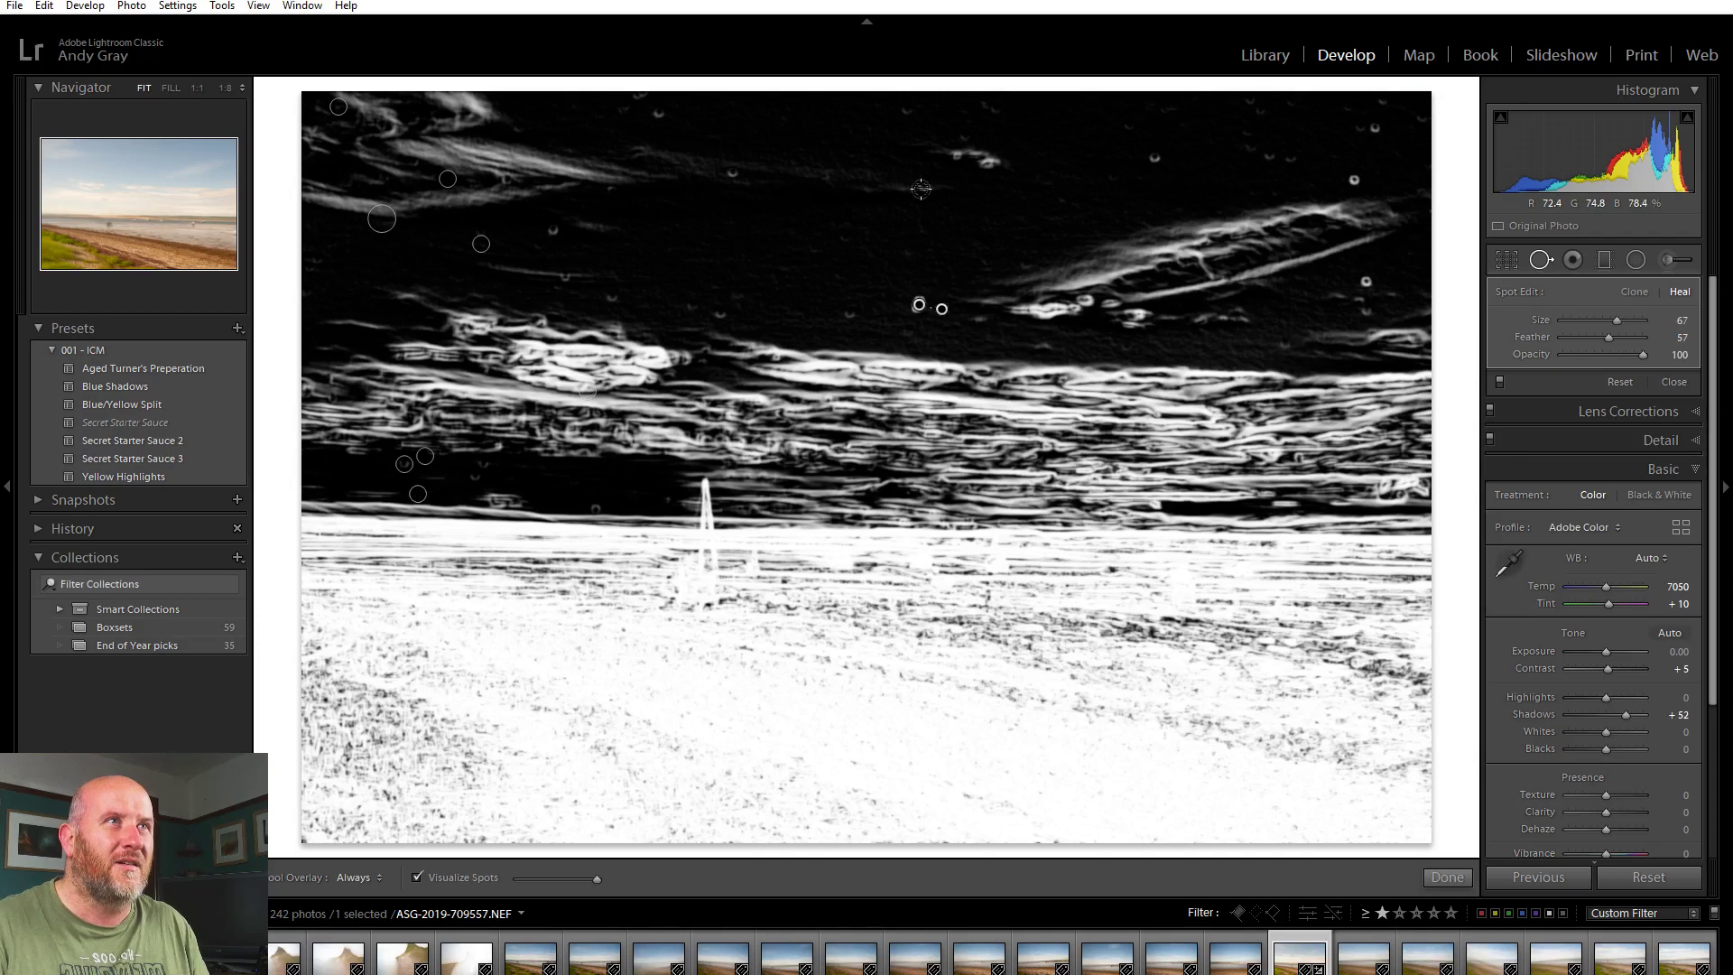
click(901, 186)
click(732, 172)
click(657, 116)
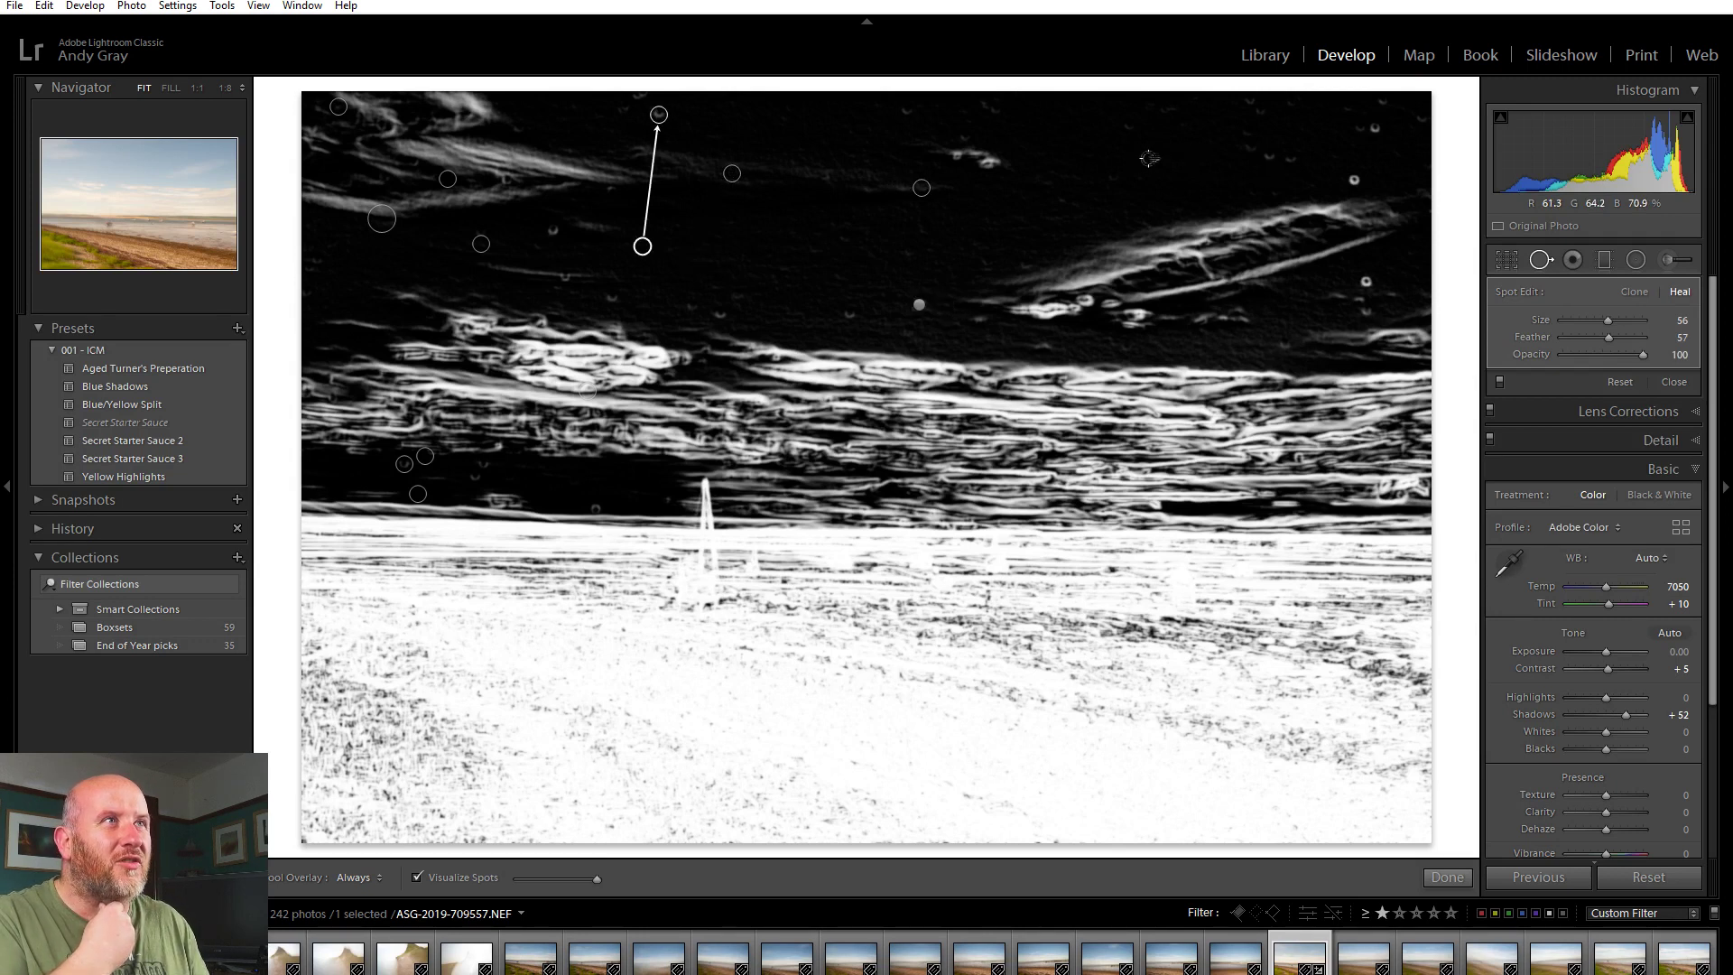
Step: Heal the remaining dust spots in the upper-right sky at size 56 and finish spot removal
click(1354, 180)
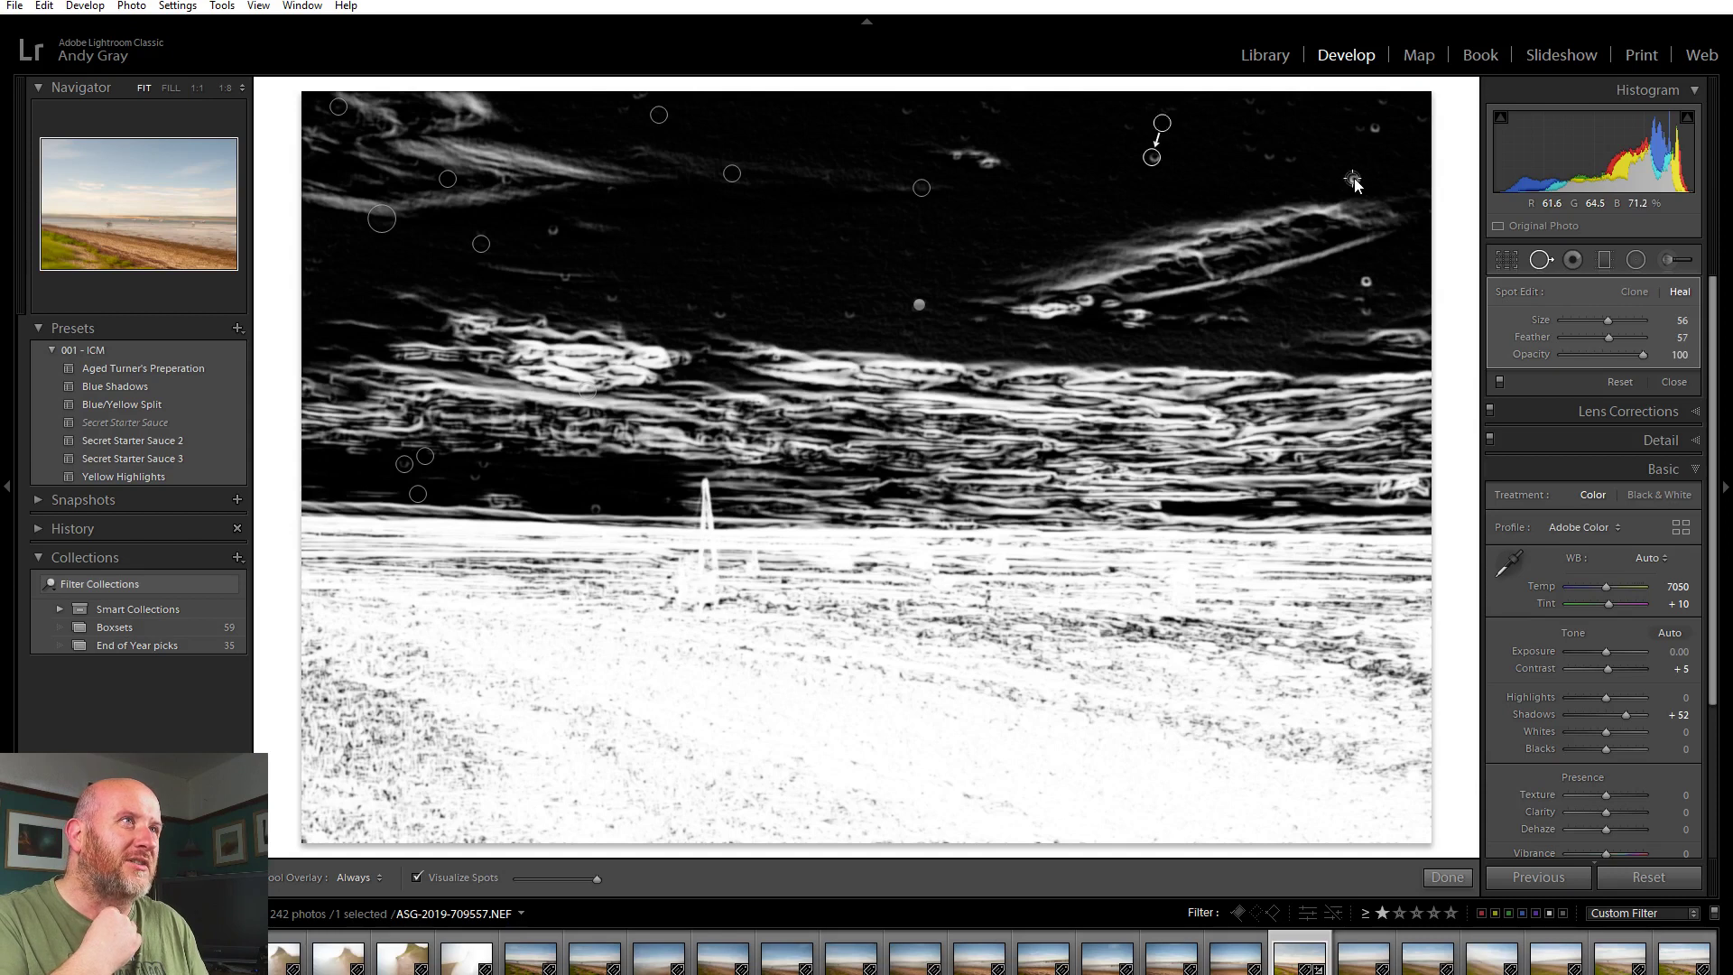
click(1368, 281)
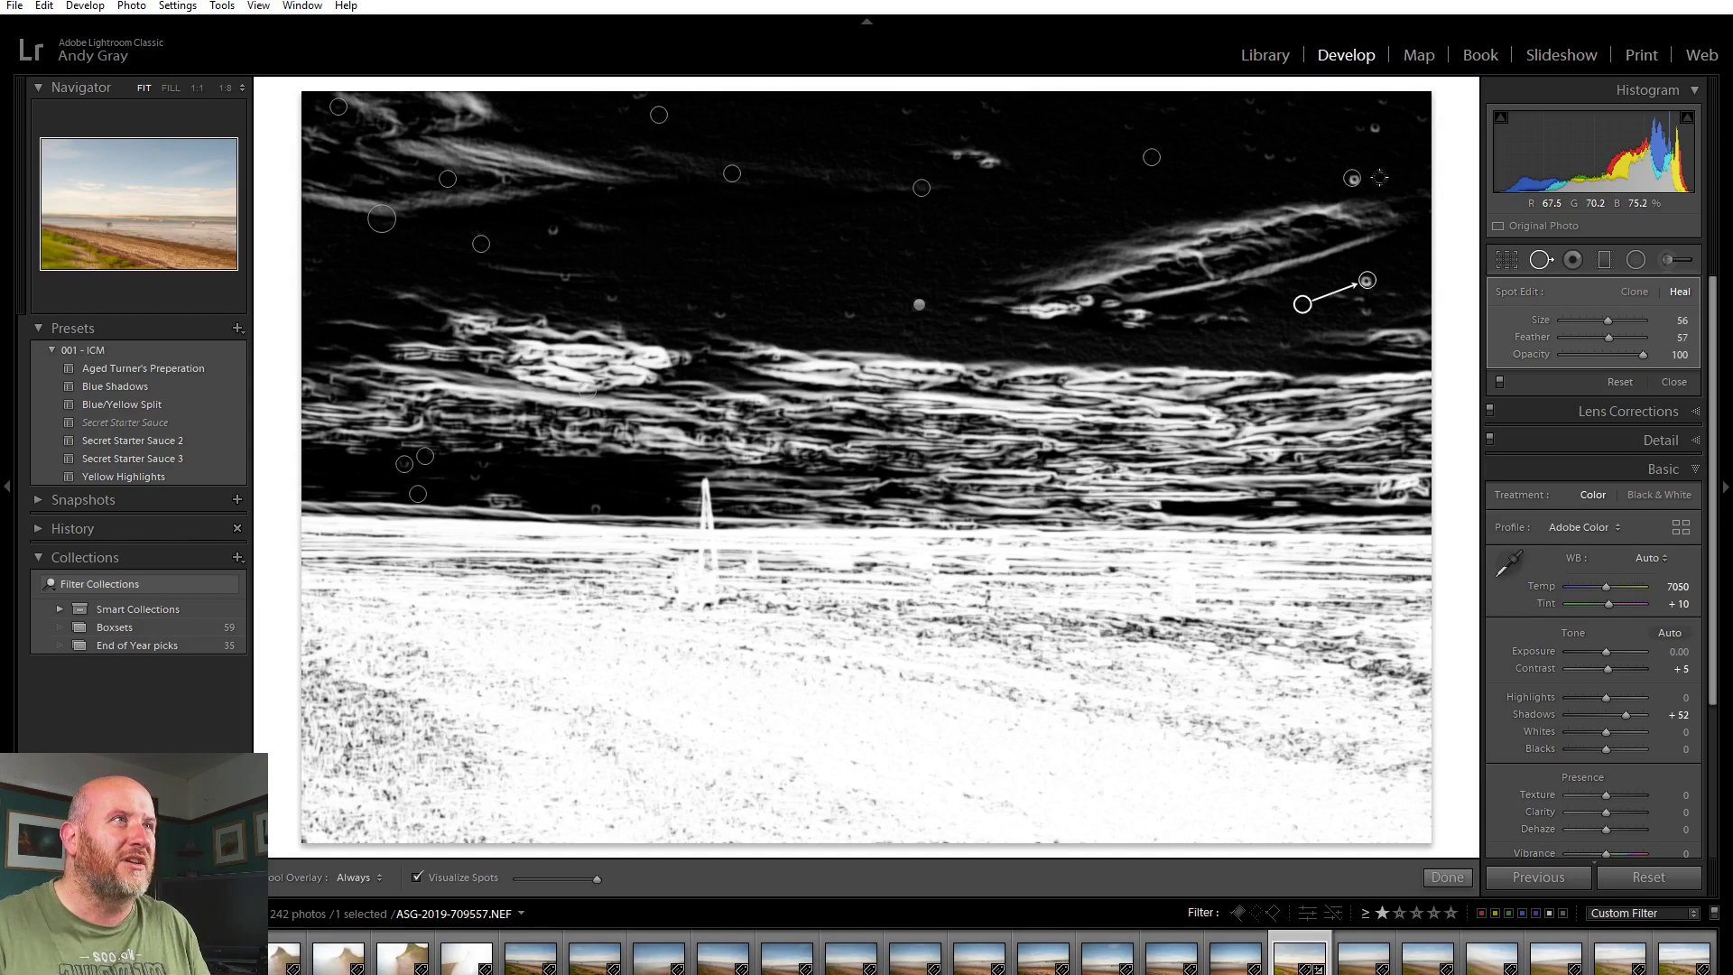
click(1374, 127)
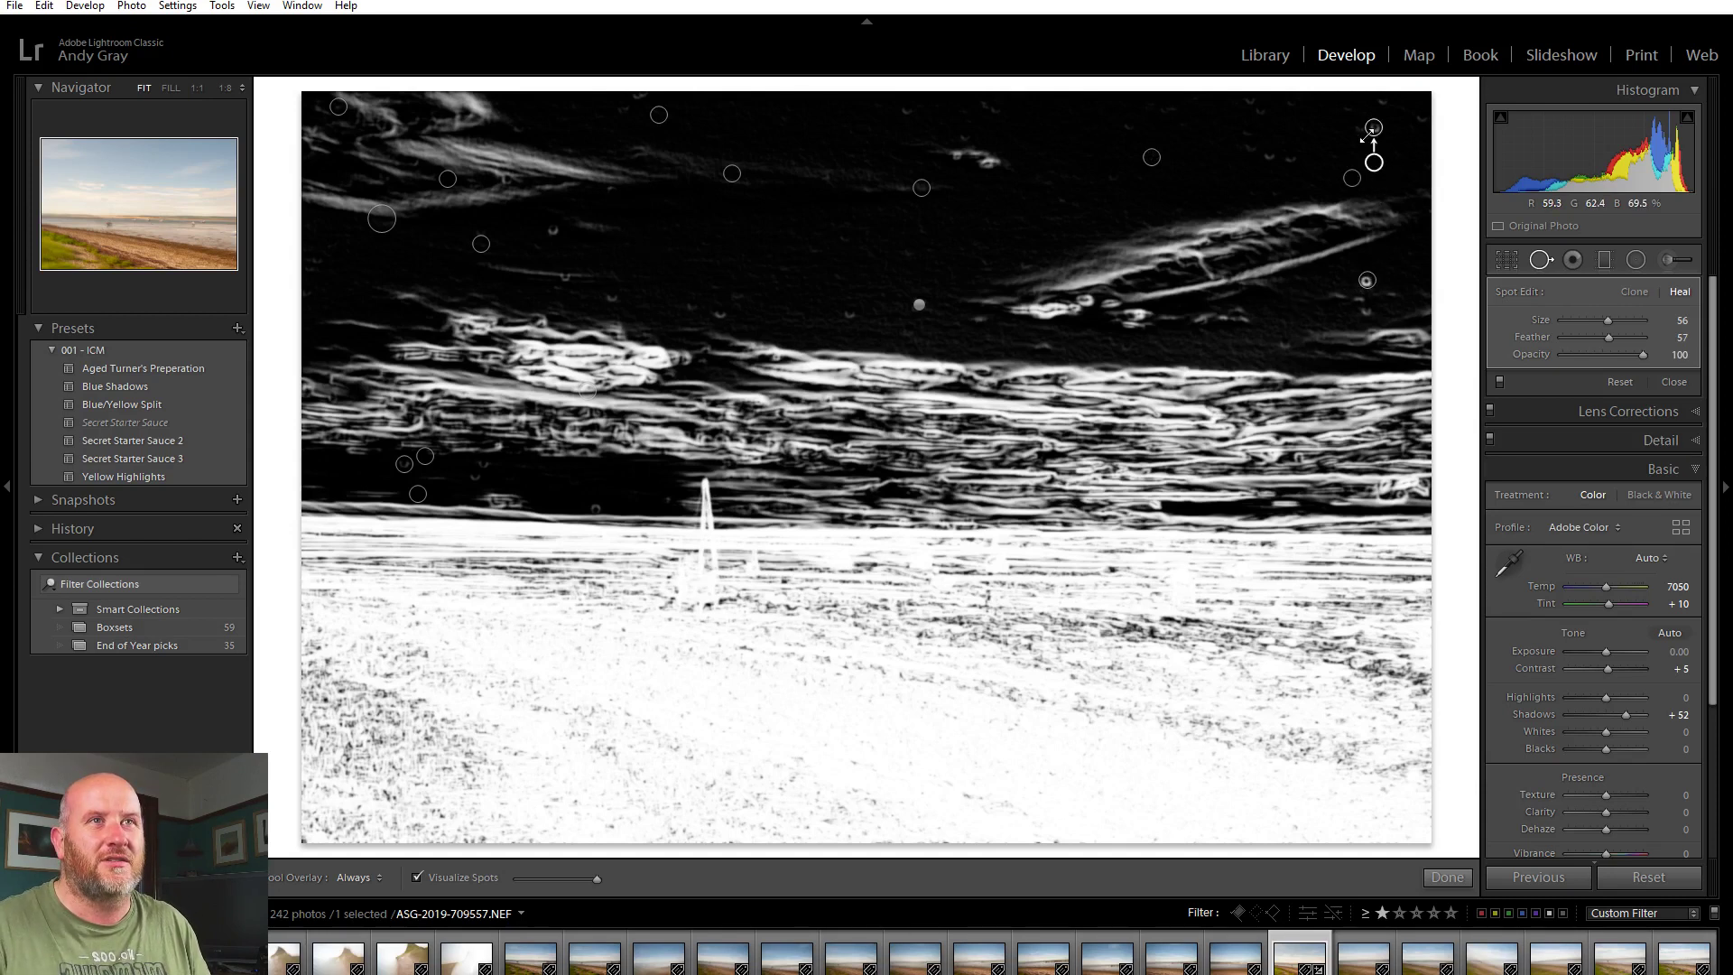
click(1447, 878)
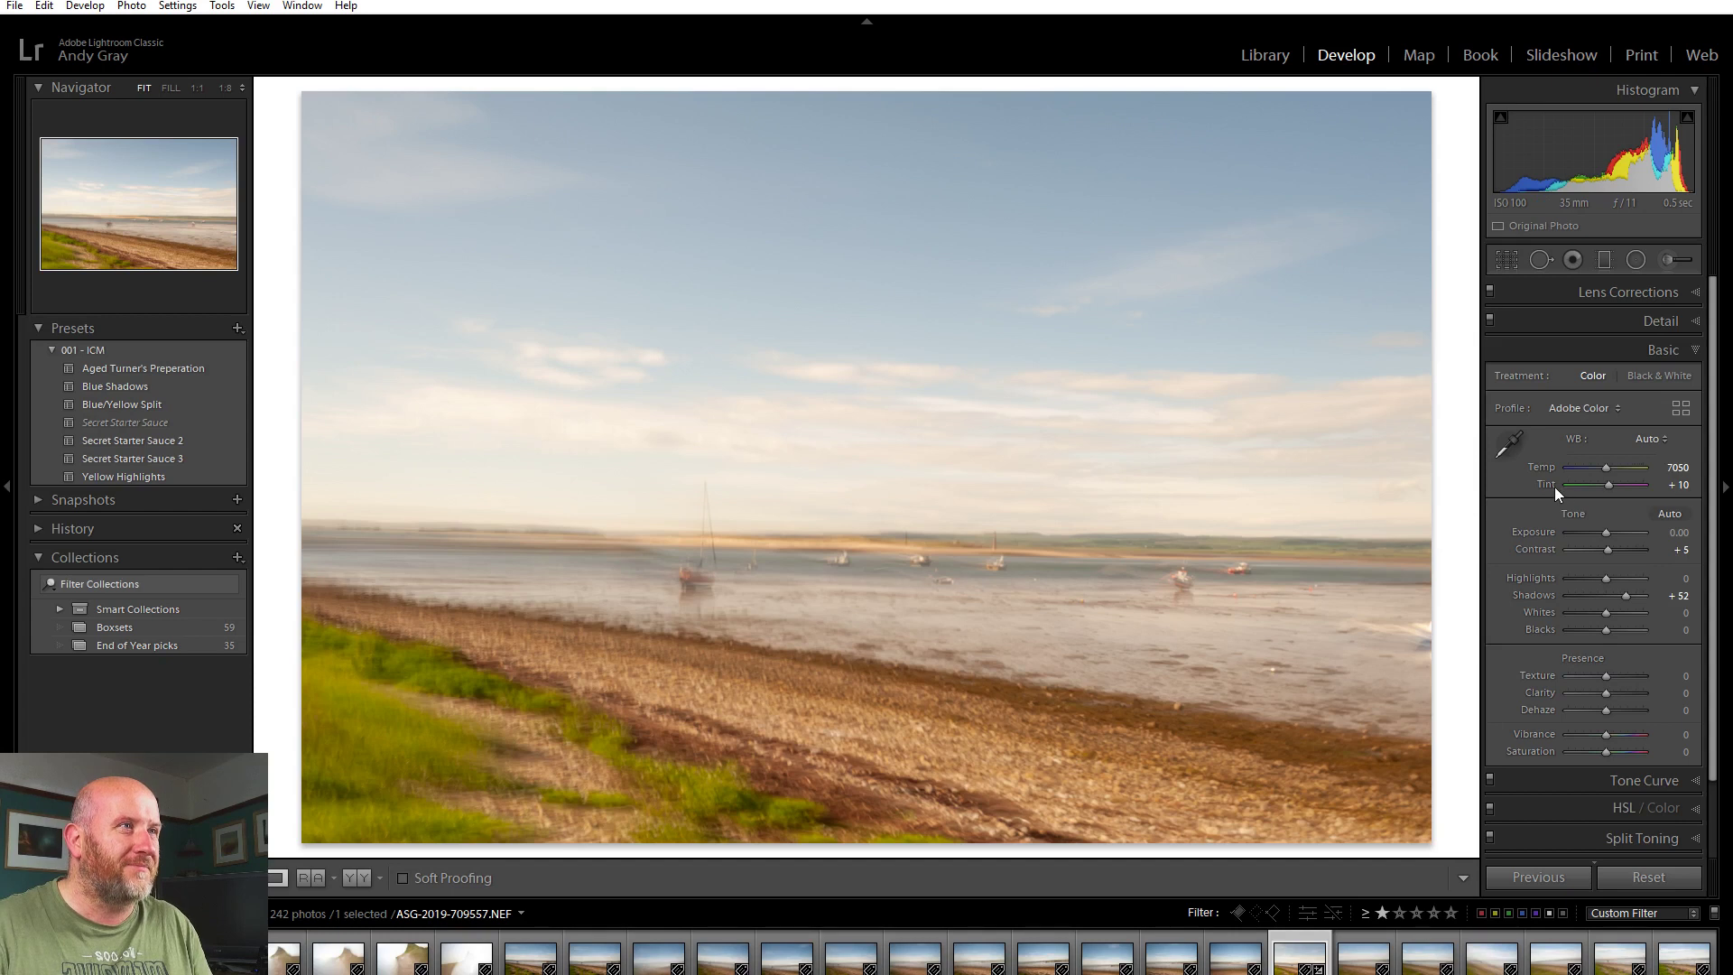
Step: Set Blacks to -7 and Vibrance to +7 for the beach photo
mouse_move(1607, 631)
mouse_down()
mouse_move(1564, 636)
mouse_move(1606, 649)
mouse_up()
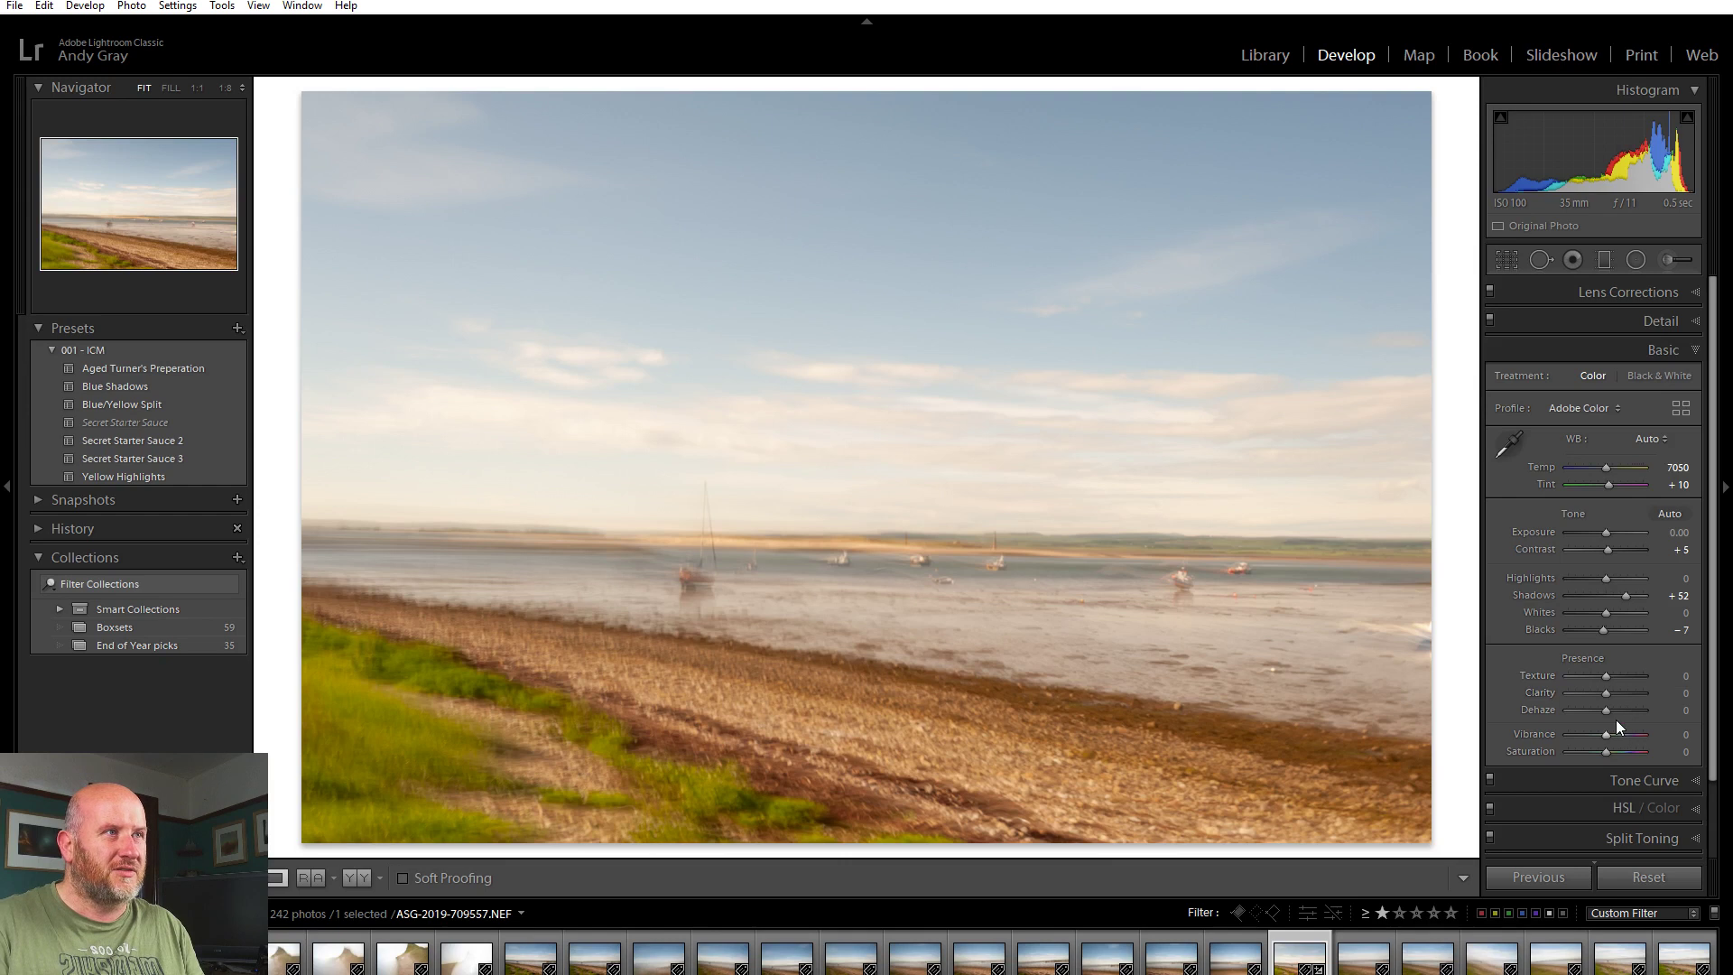
mouse_move(1607, 733)
mouse_down()
mouse_move(1627, 735)
mouse_move(1610, 740)
mouse_up()
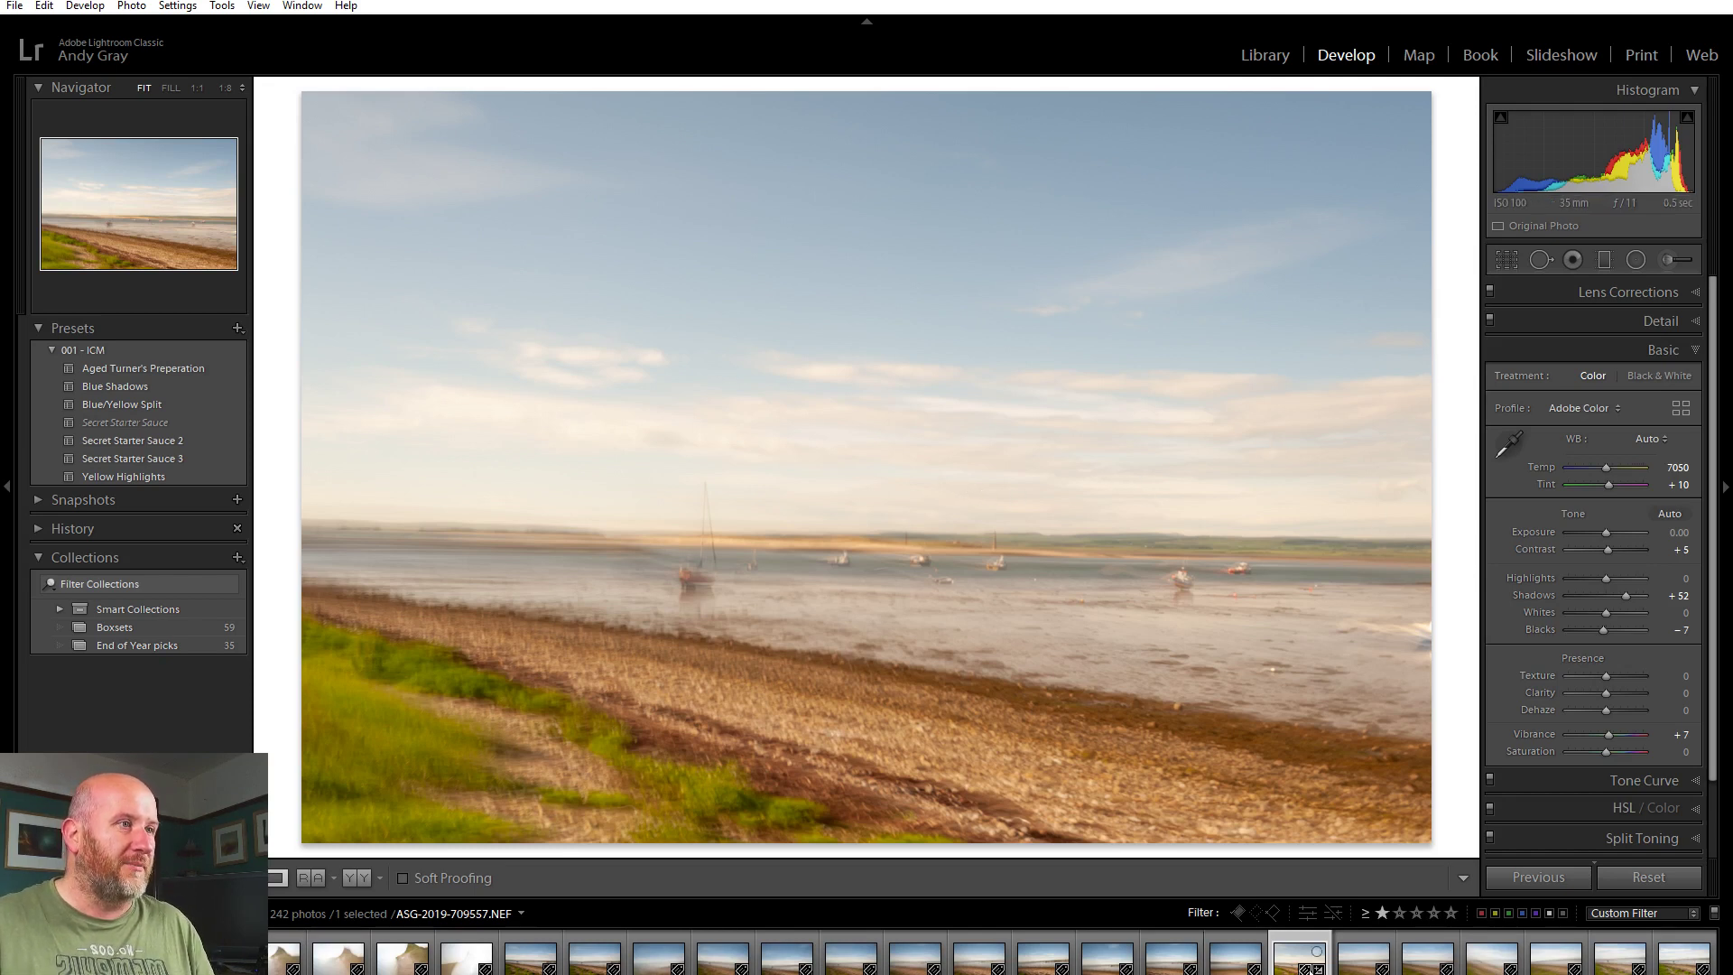
Step: Synchronize all develop settings from ASG-2019-709557.NEF to the six photos that follow it in the filmstrip
shift+click(1683, 955)
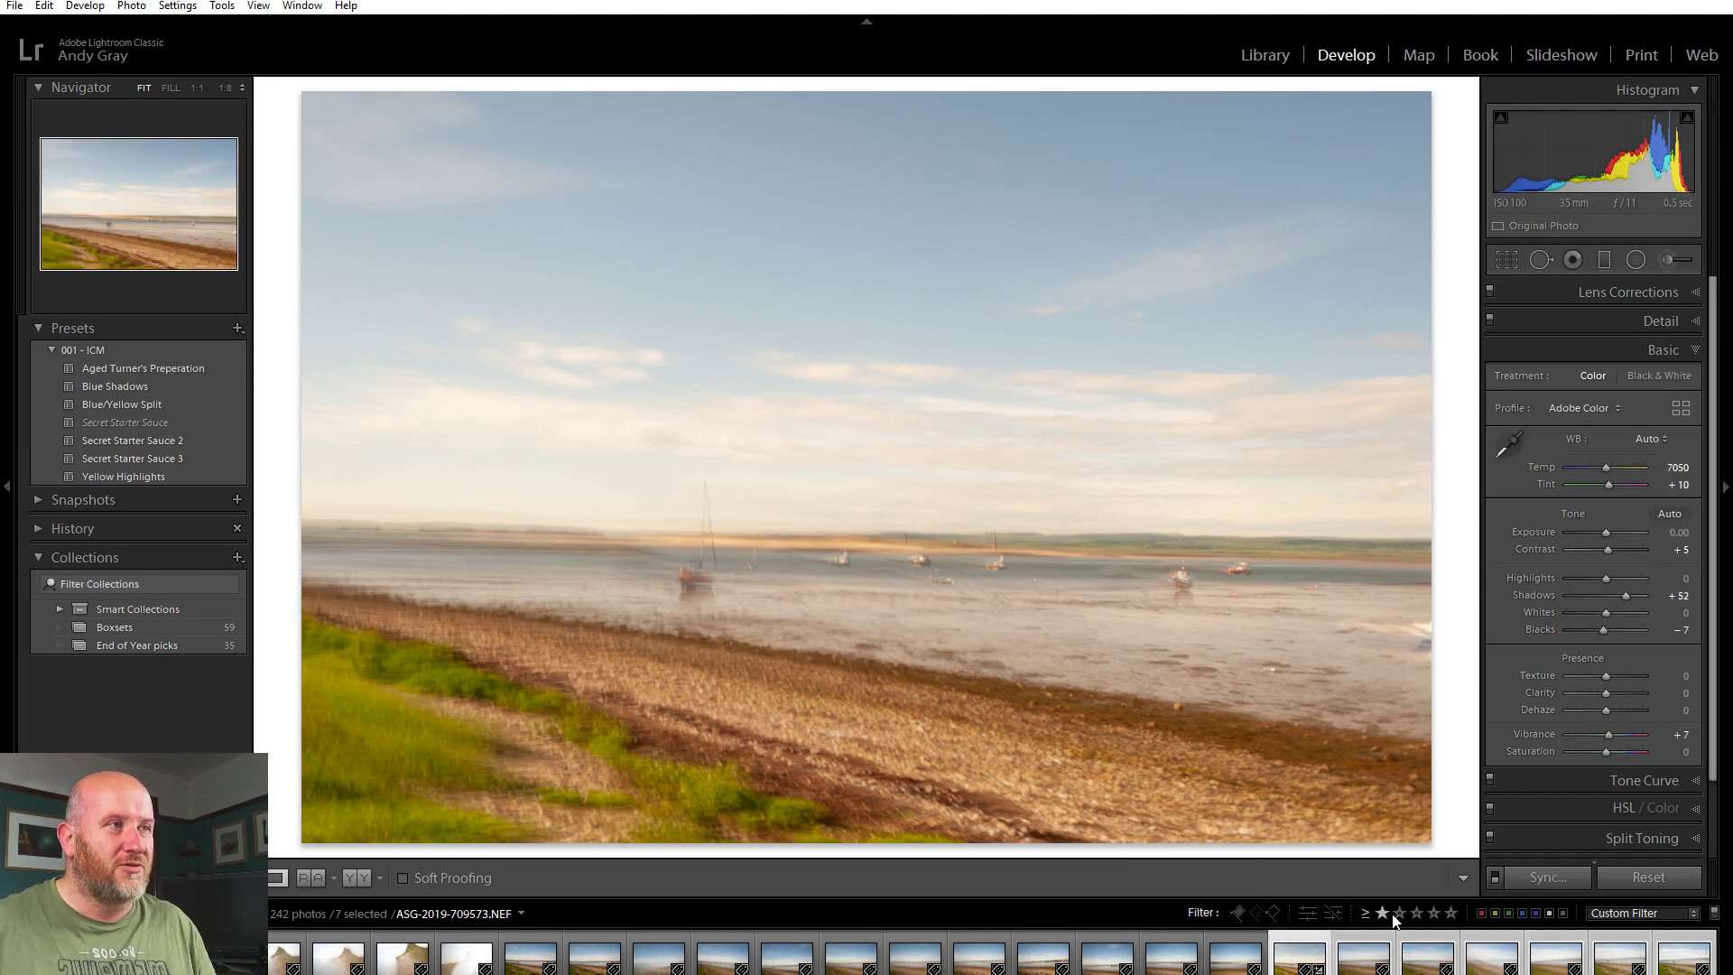
click(1551, 878)
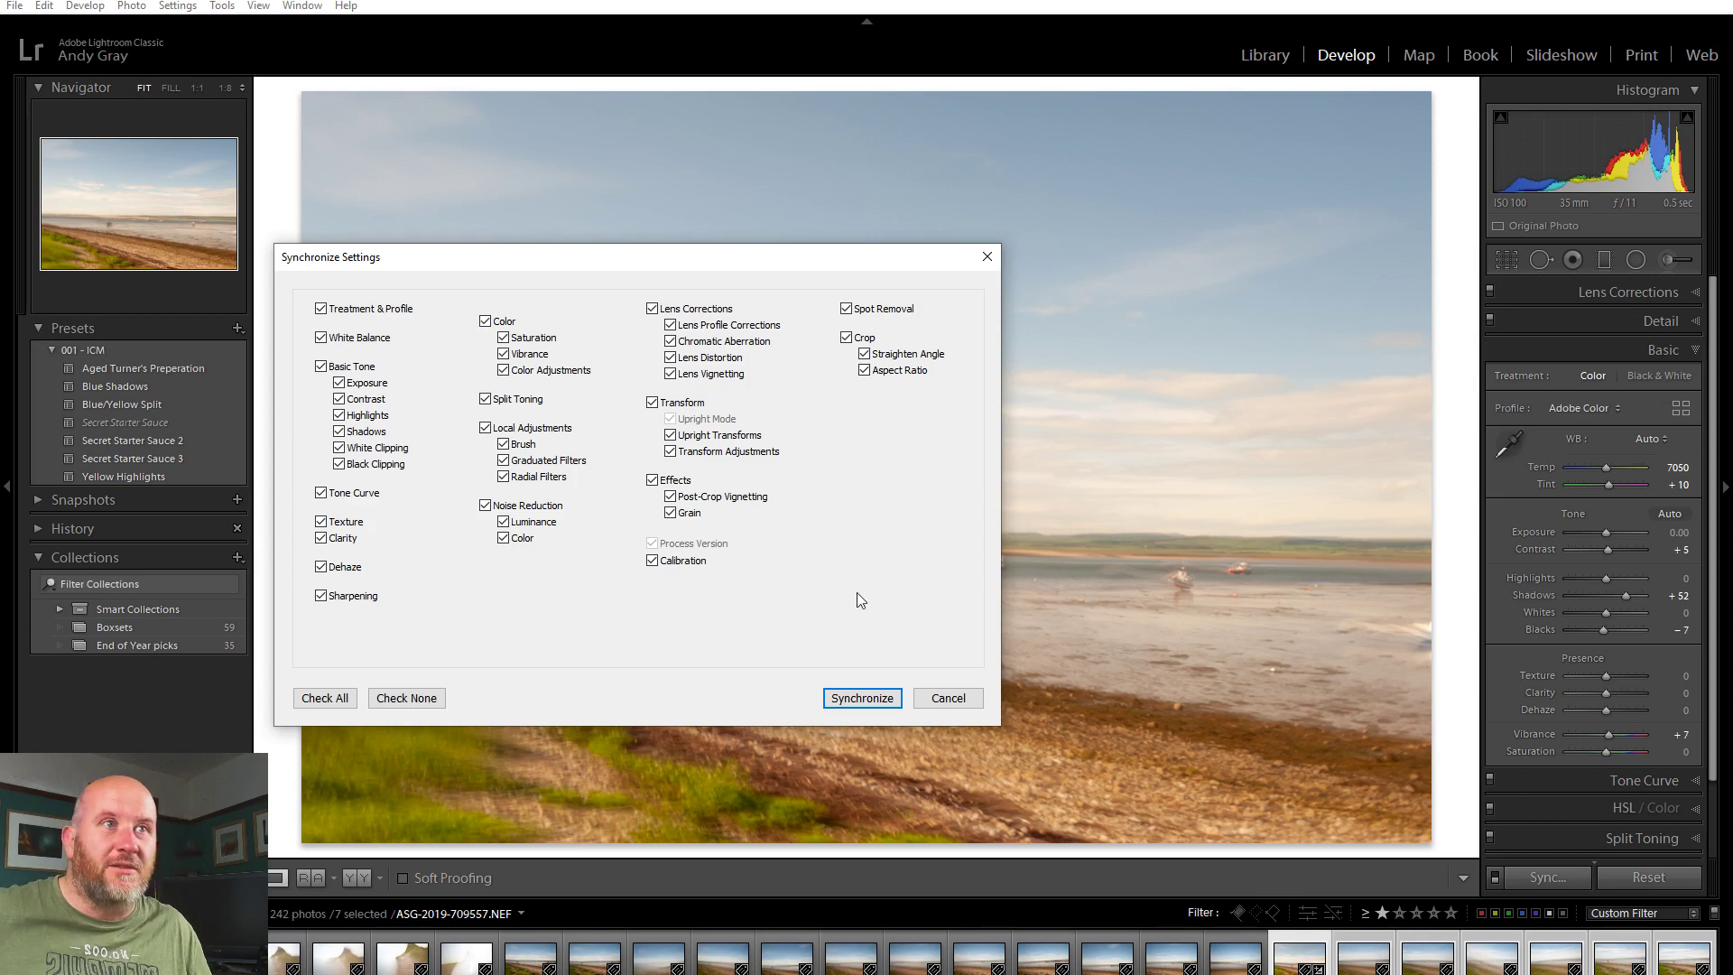
click(860, 695)
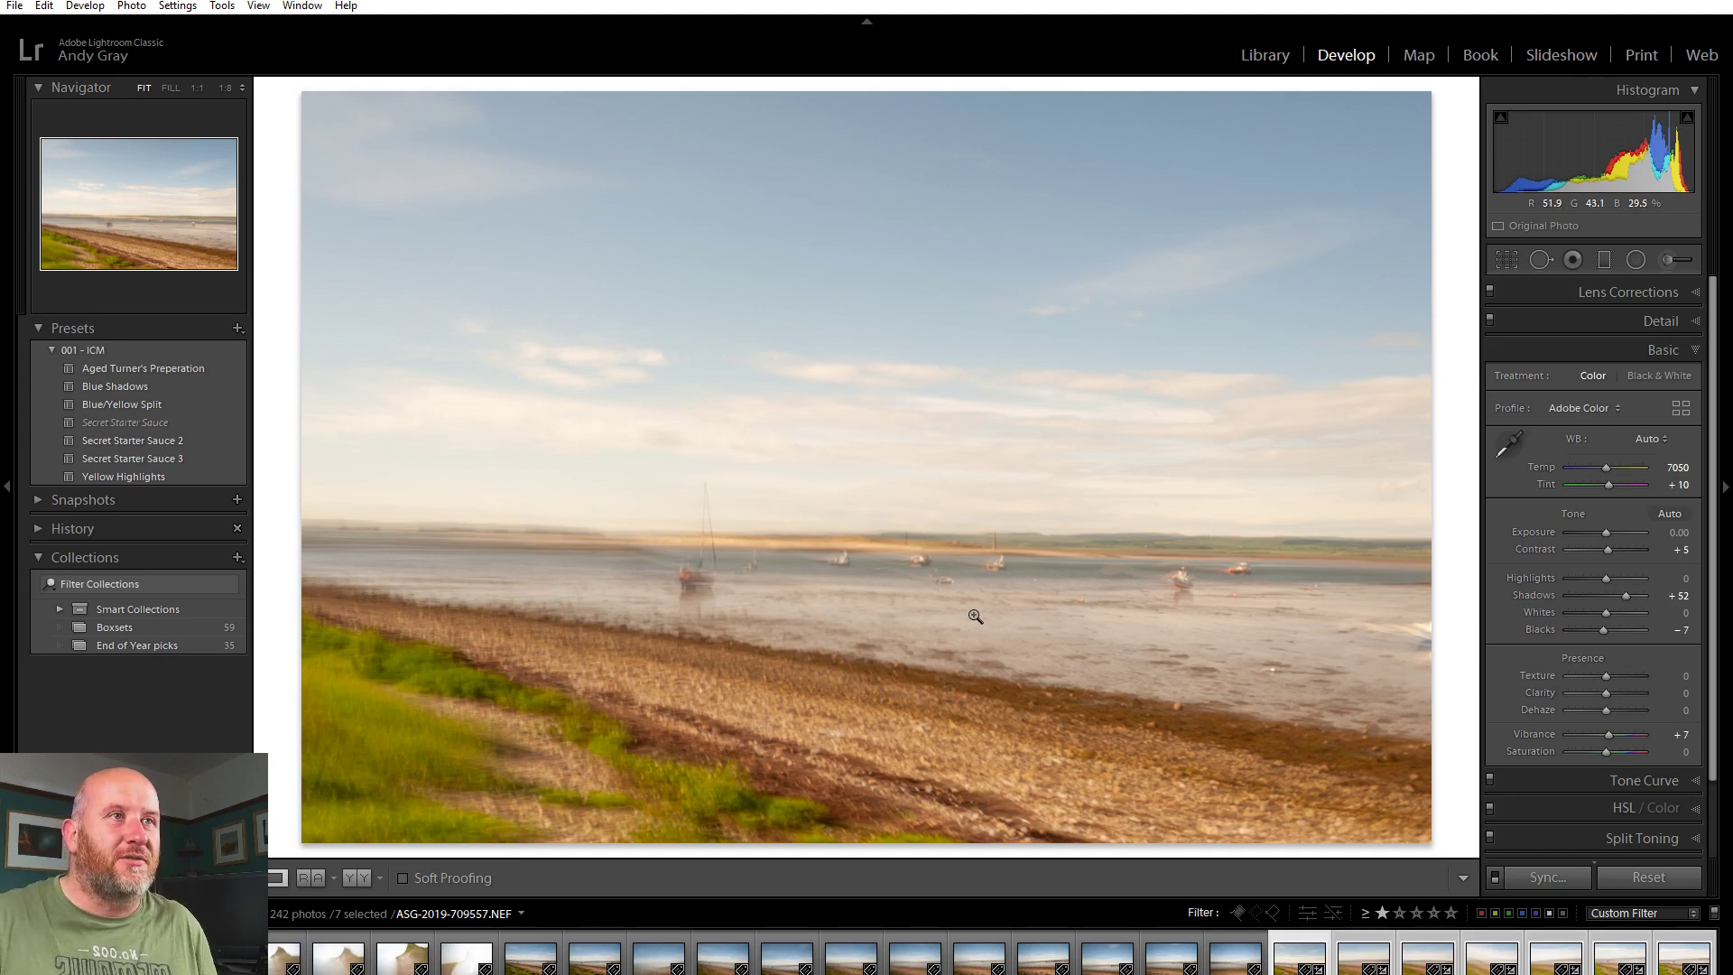
Step: Open the seven selected photos as layers of one document in Photoshop
right_click(798, 476)
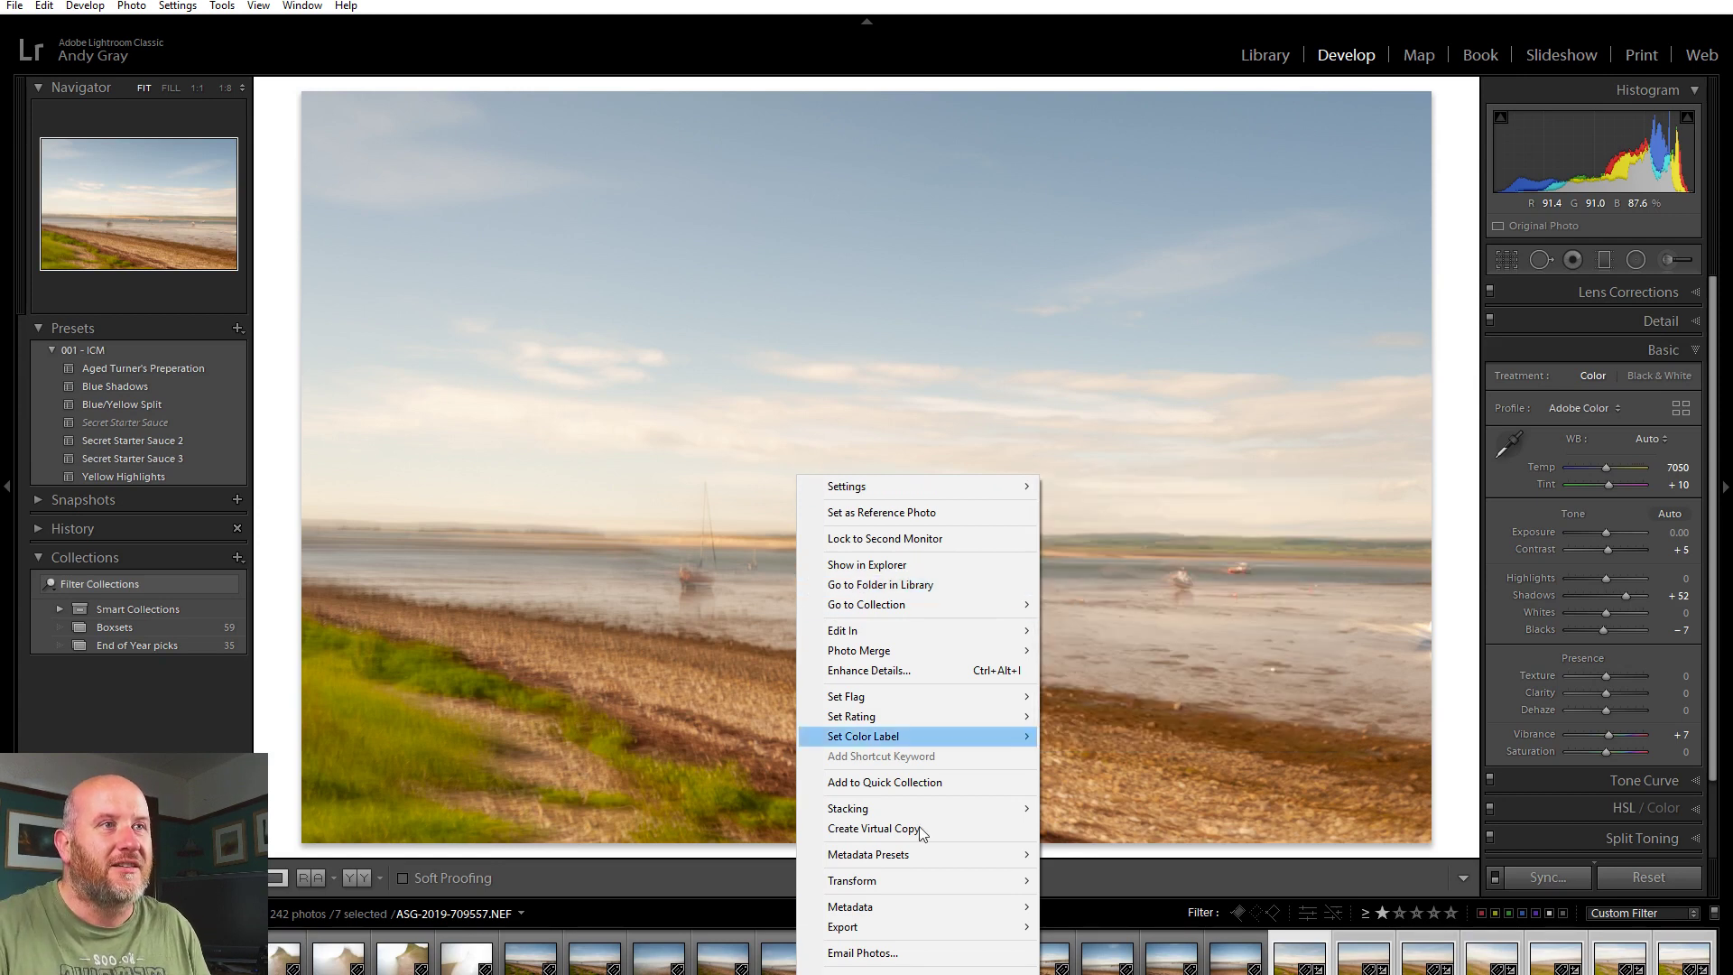
mouse_move(923, 634)
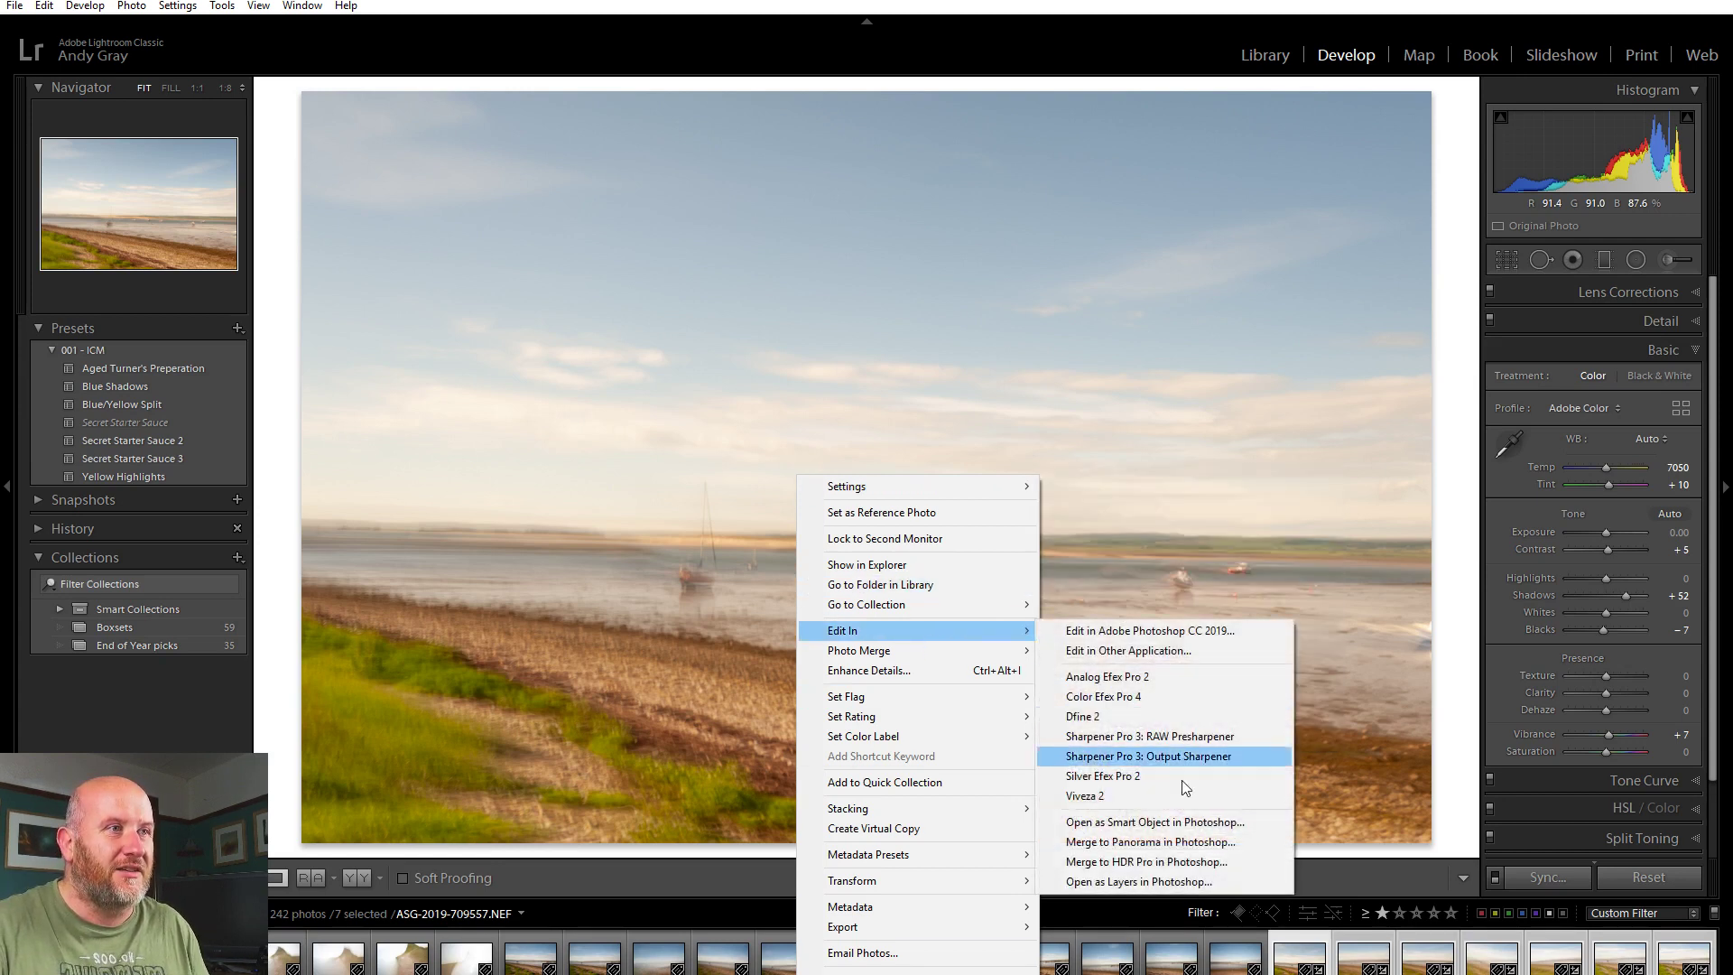
click(1182, 883)
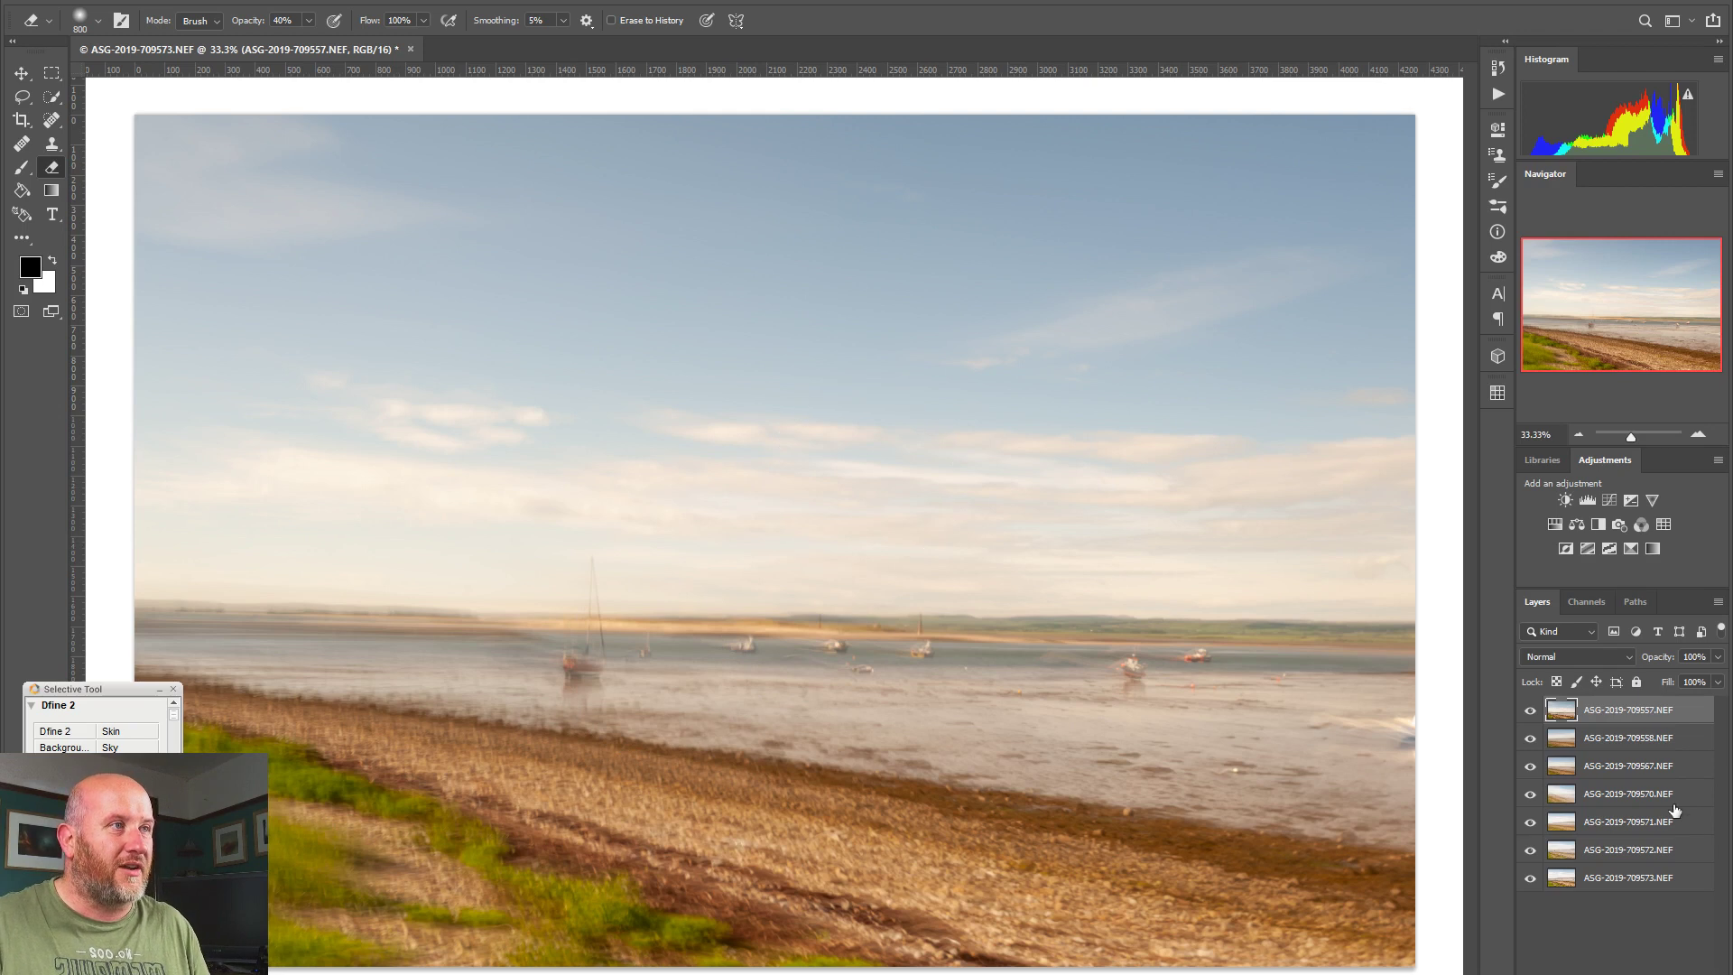
Step: Select all seven photo layers, try the Lighten blend mode on them and settle on Darken
shift+click(1623, 880)
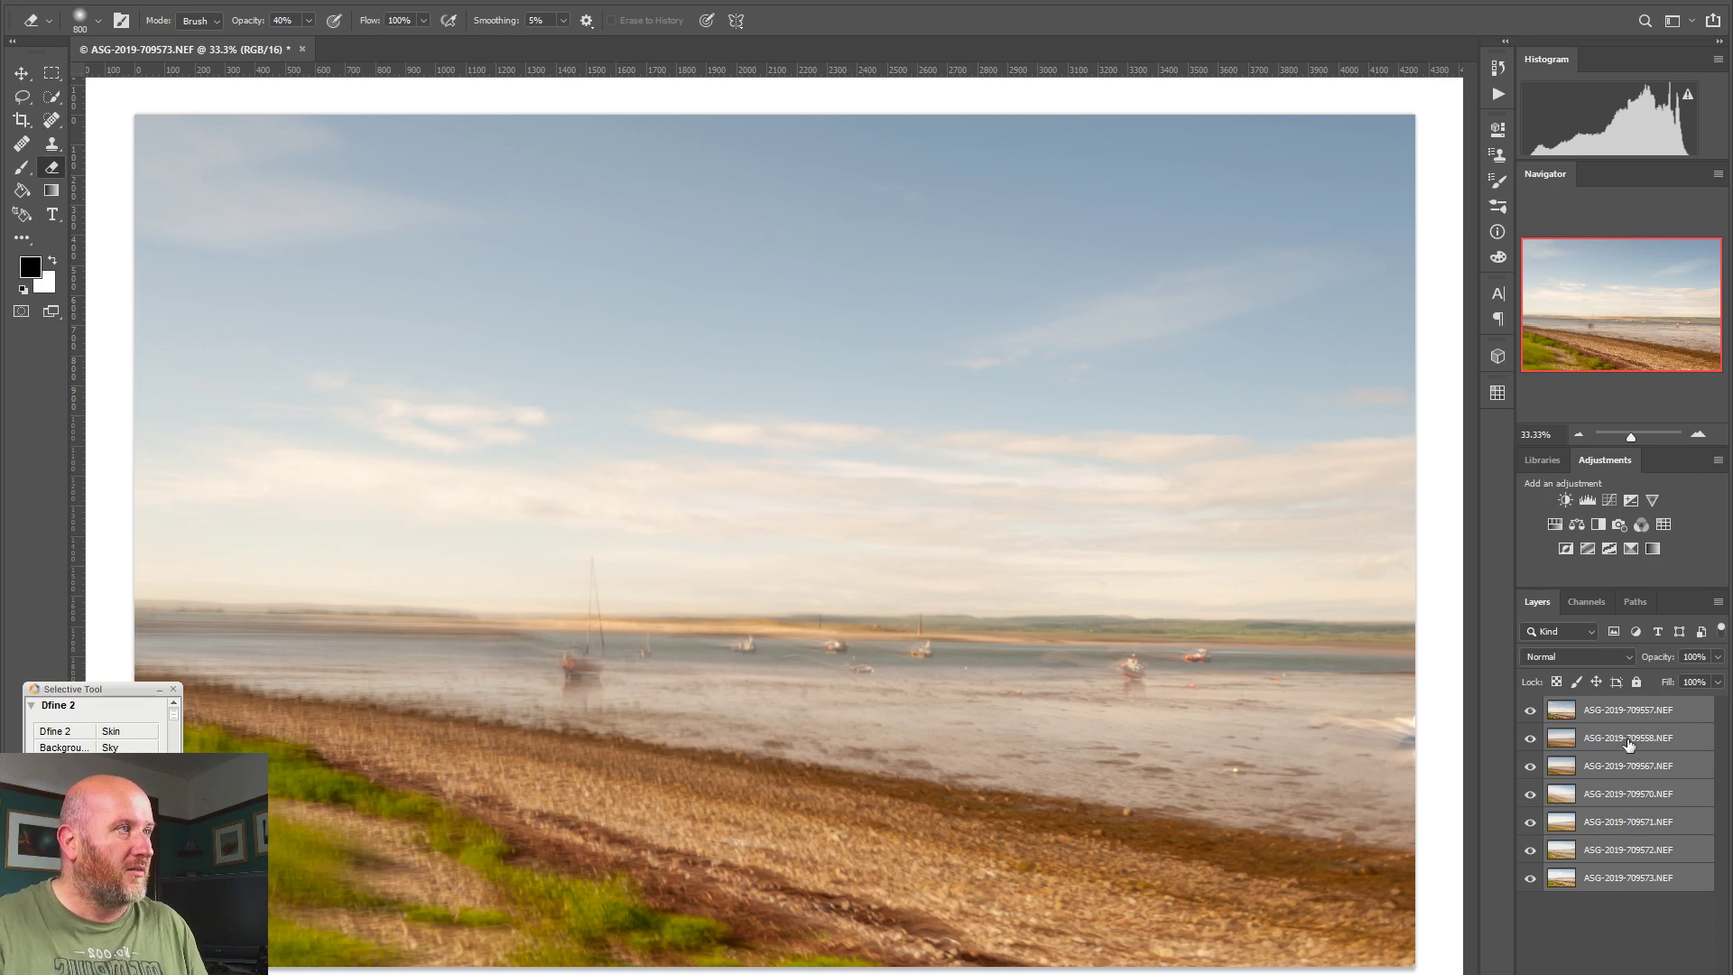
click(1567, 656)
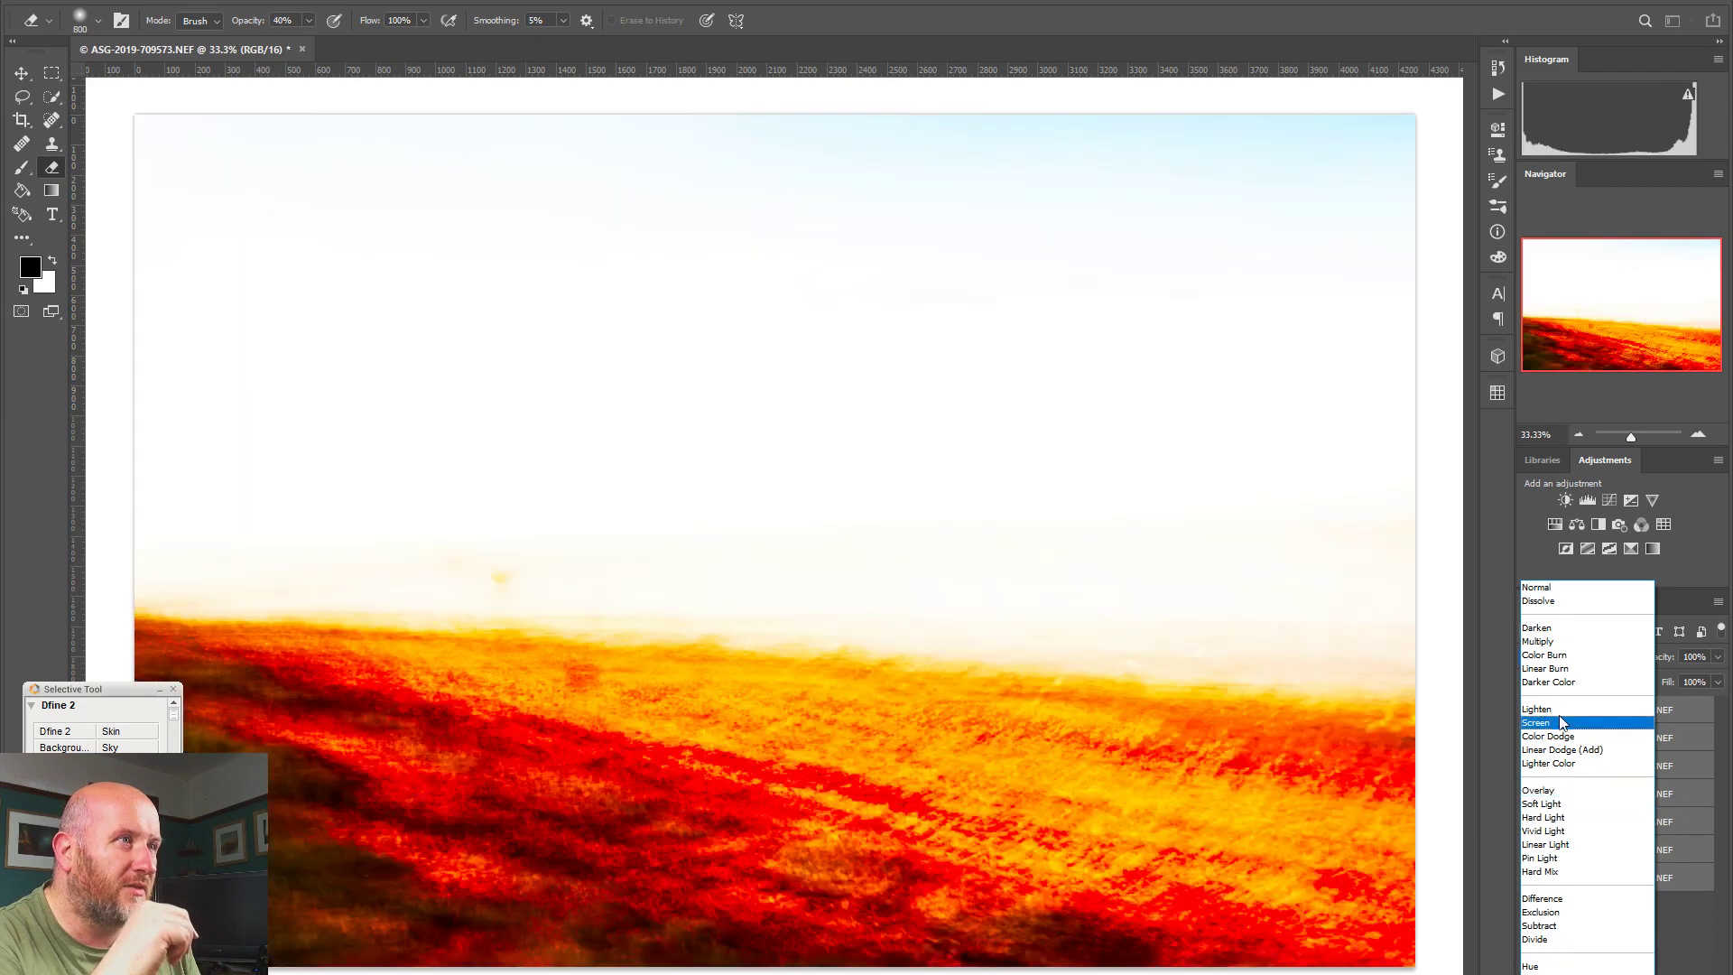
click(1560, 709)
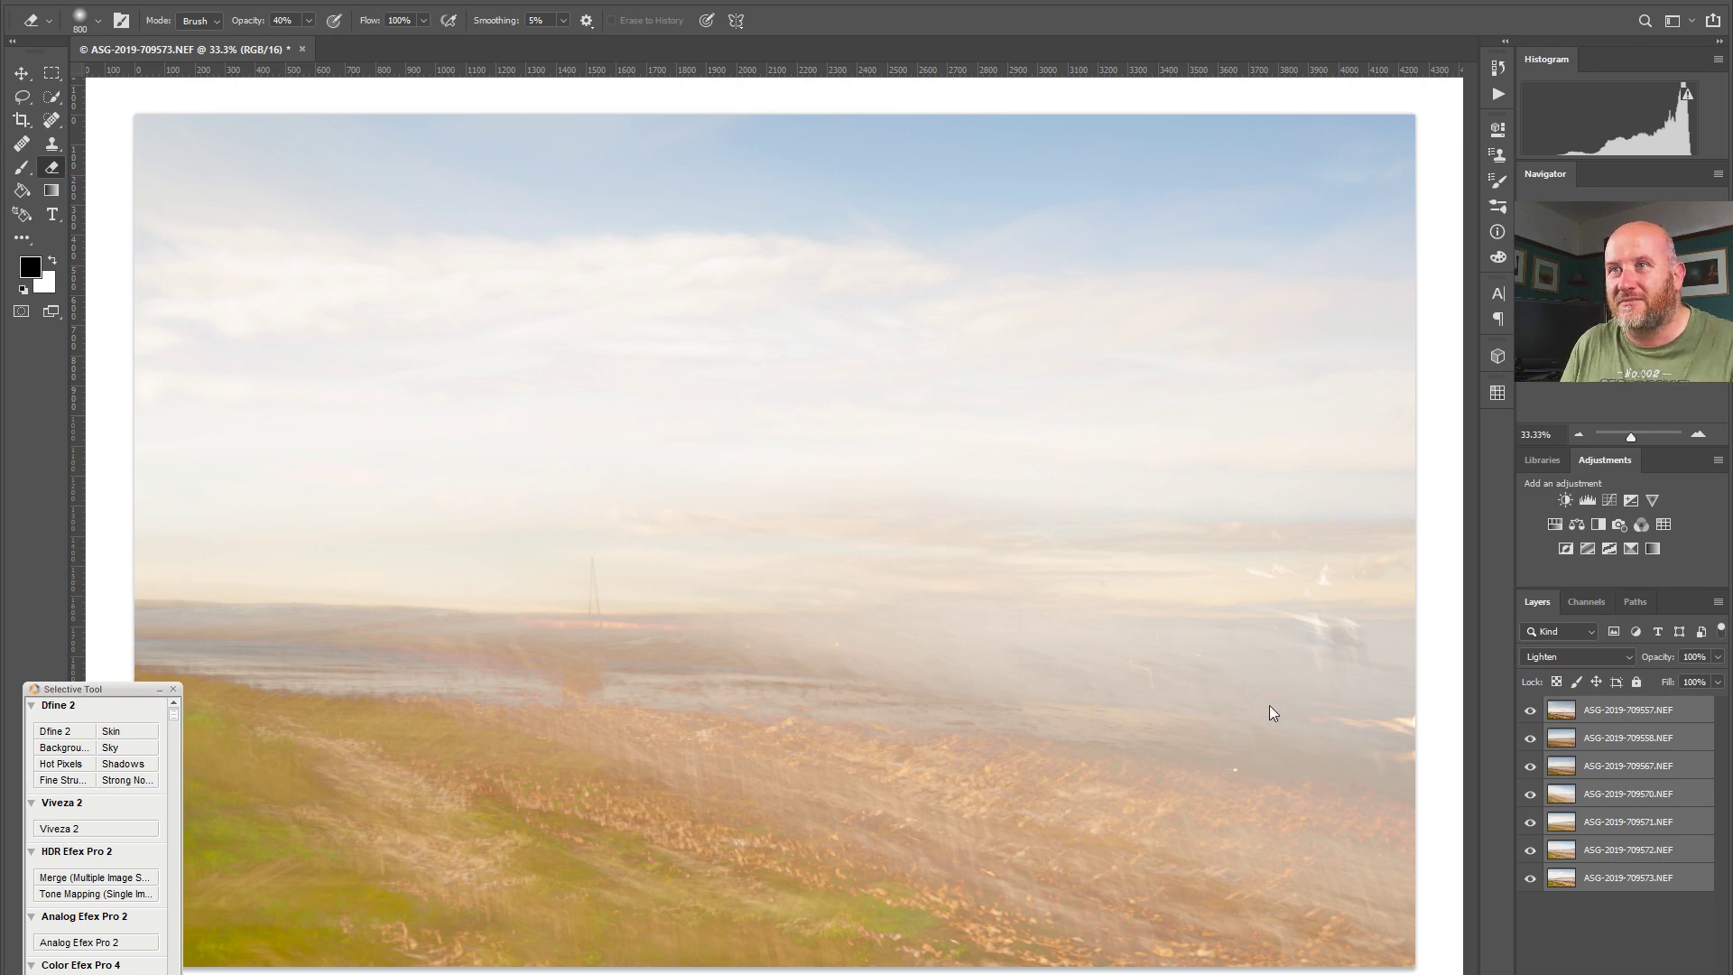
click(1576, 657)
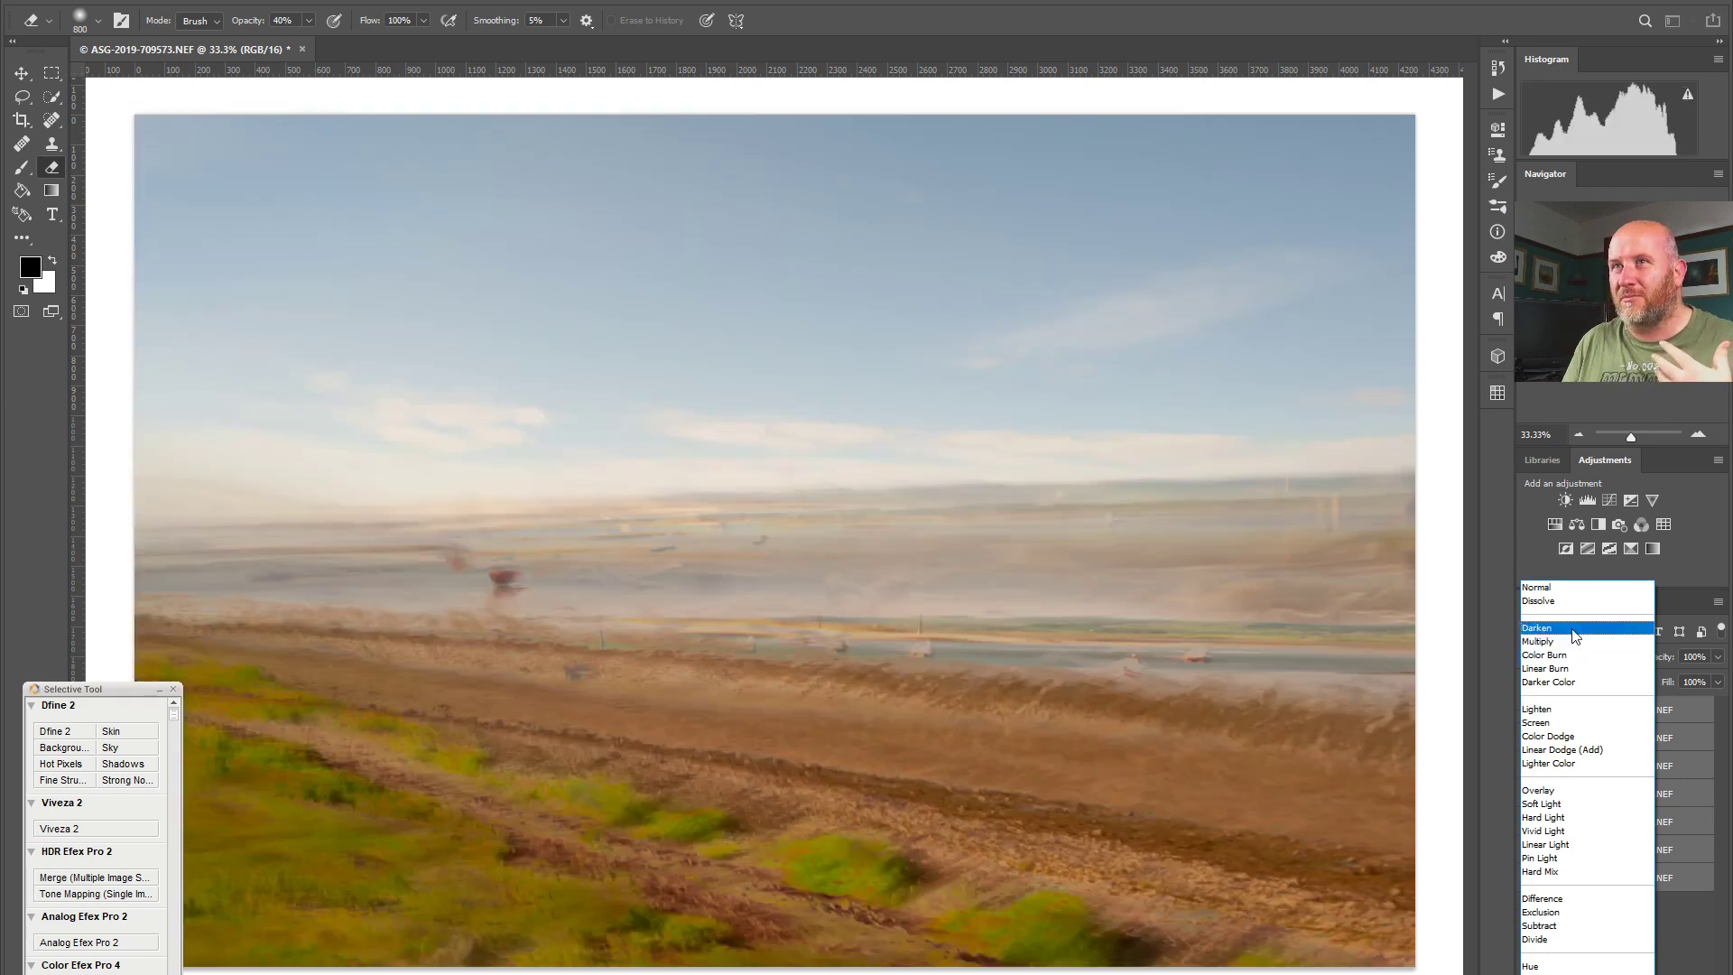
click(1574, 630)
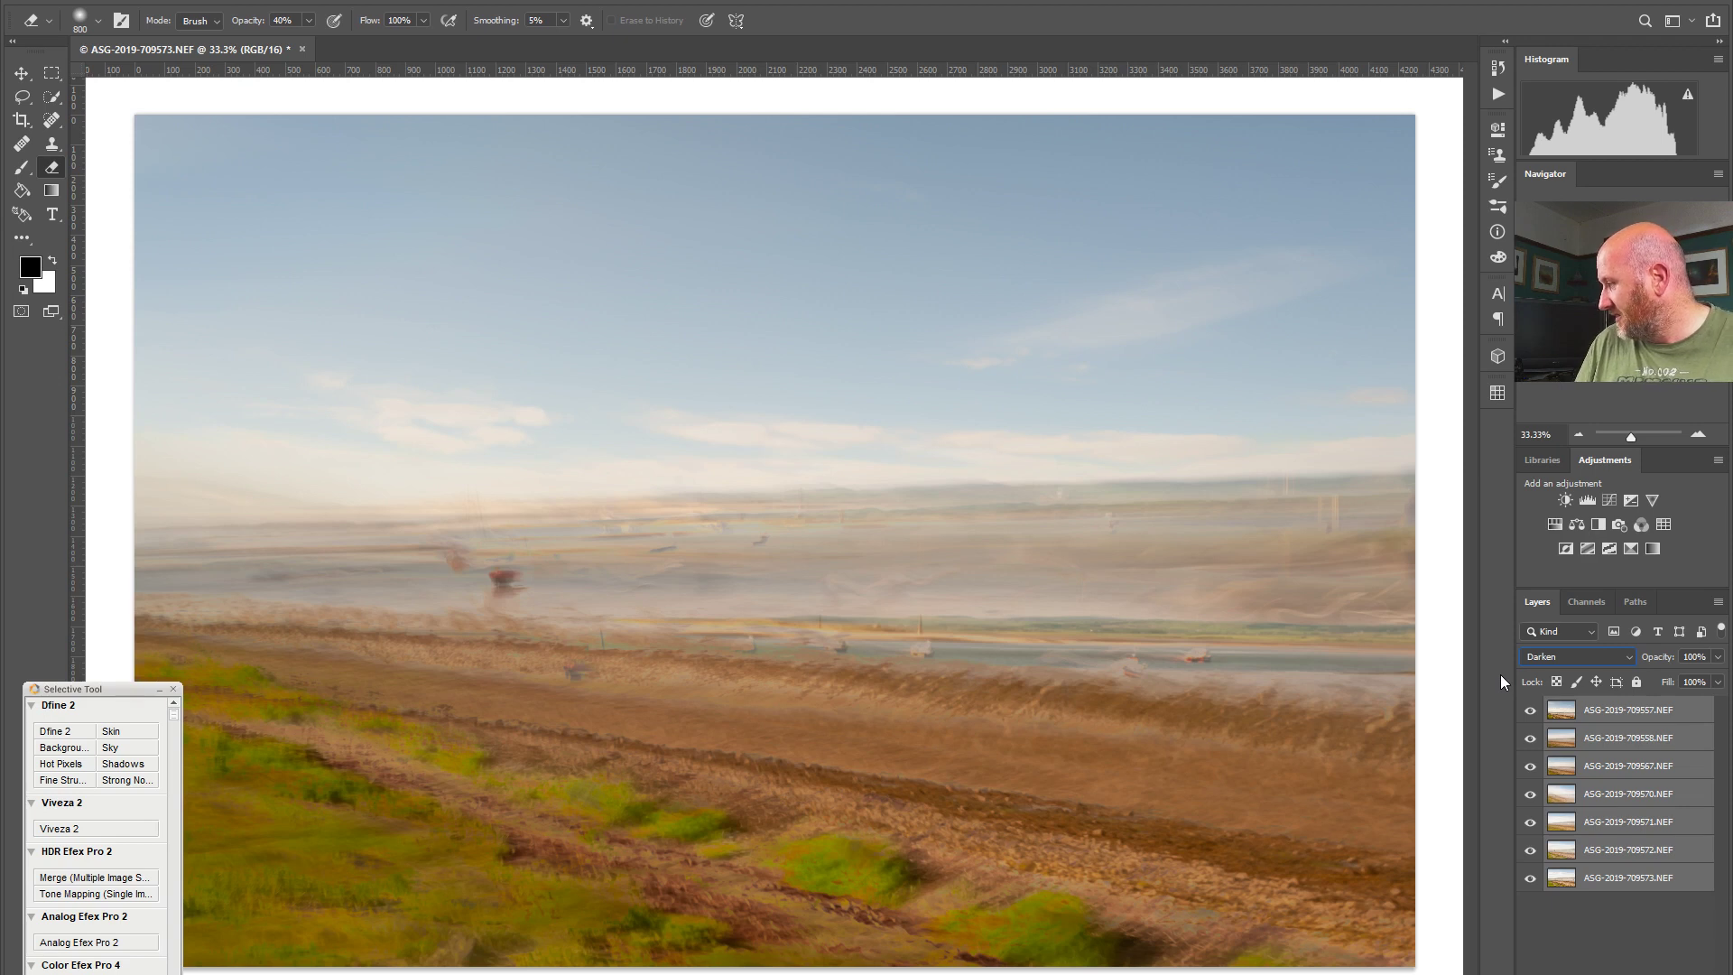
Step: Hide the upper six photo layers one by one, leaving only ASG-2019-709573.NEF visible
click(1530, 711)
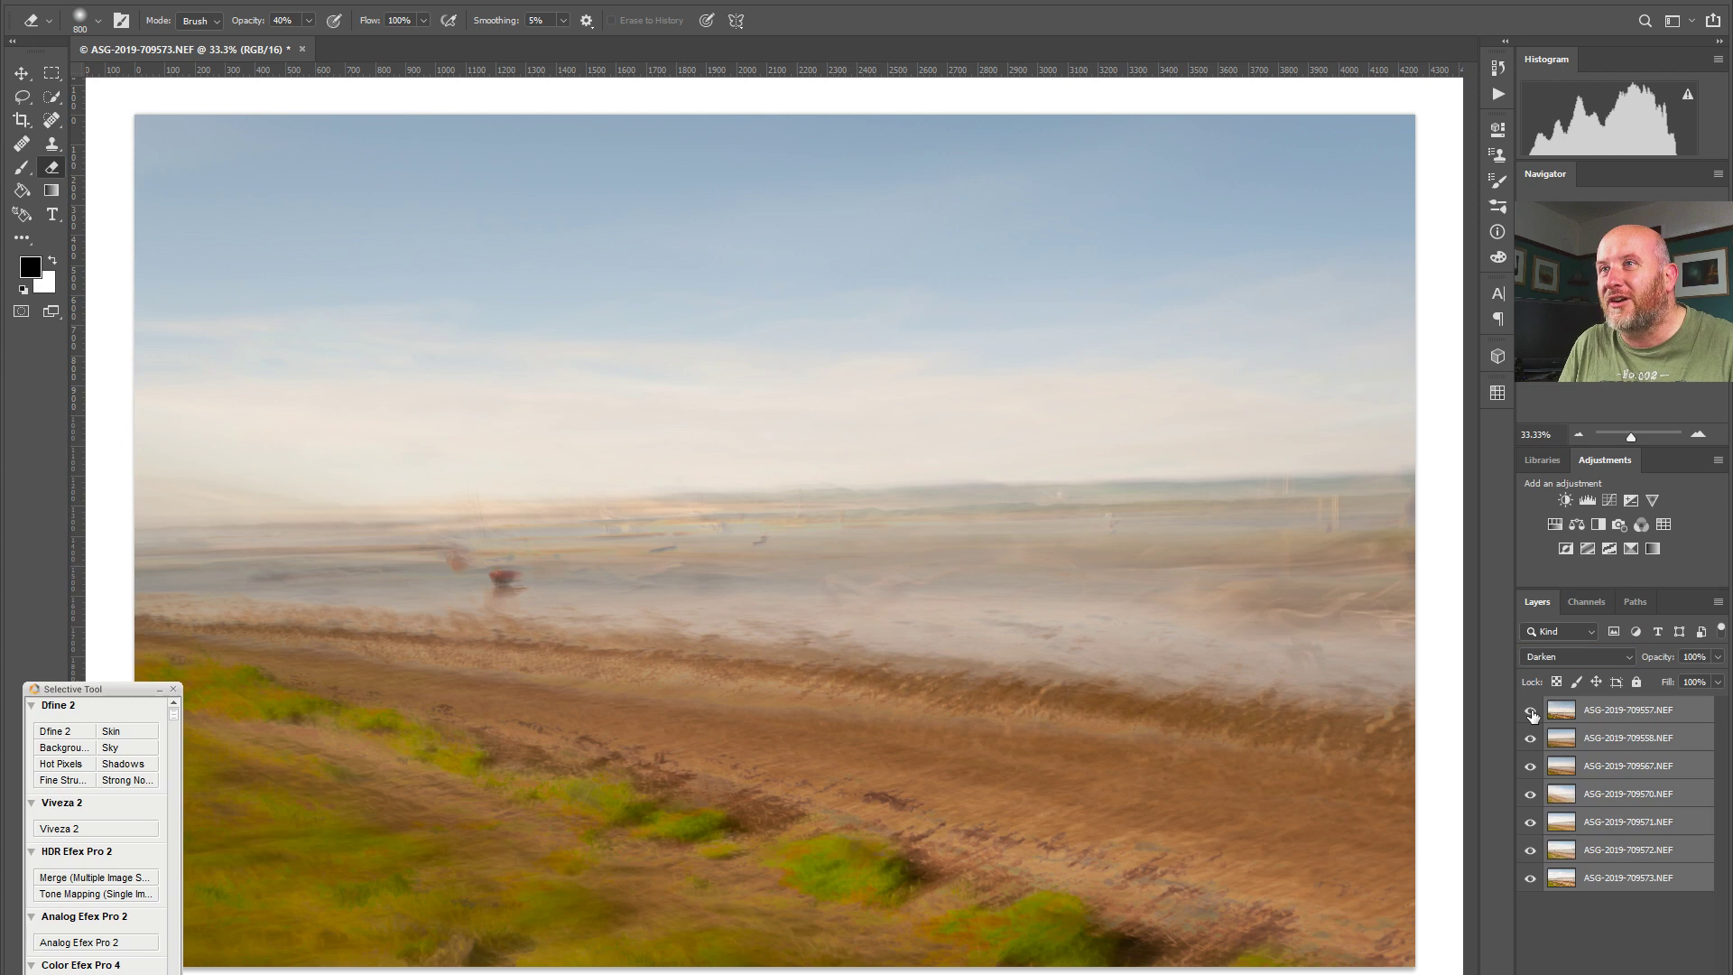
click(1530, 712)
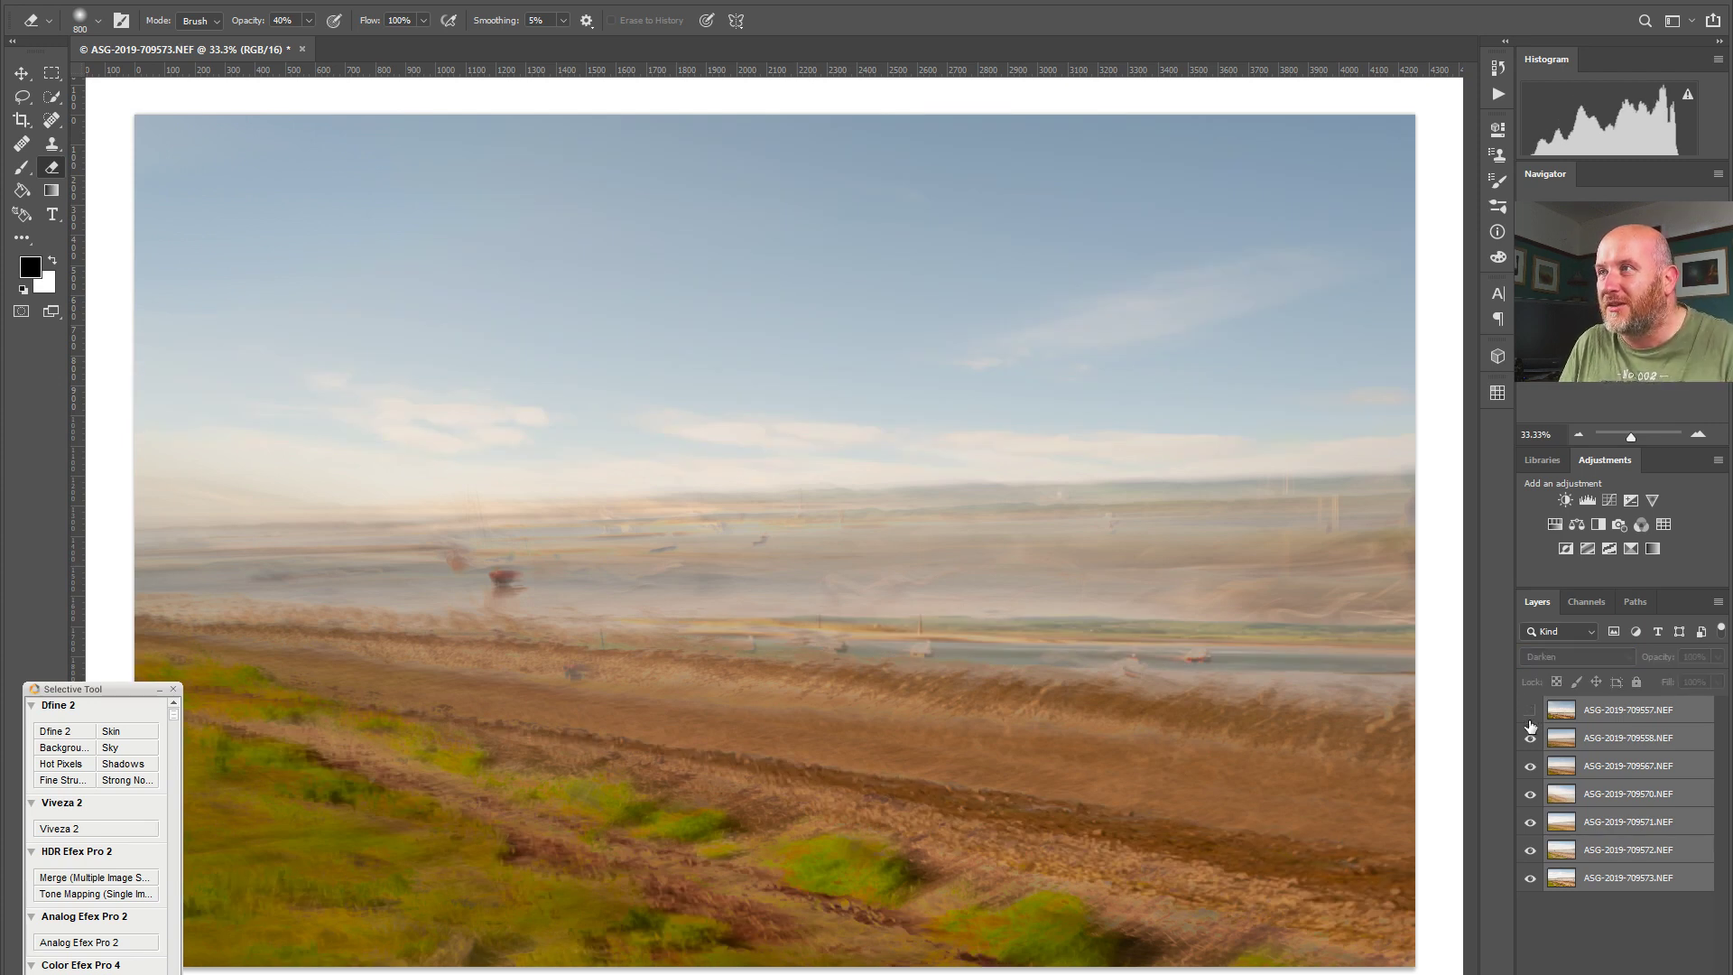
click(1530, 711)
click(1530, 738)
click(1530, 767)
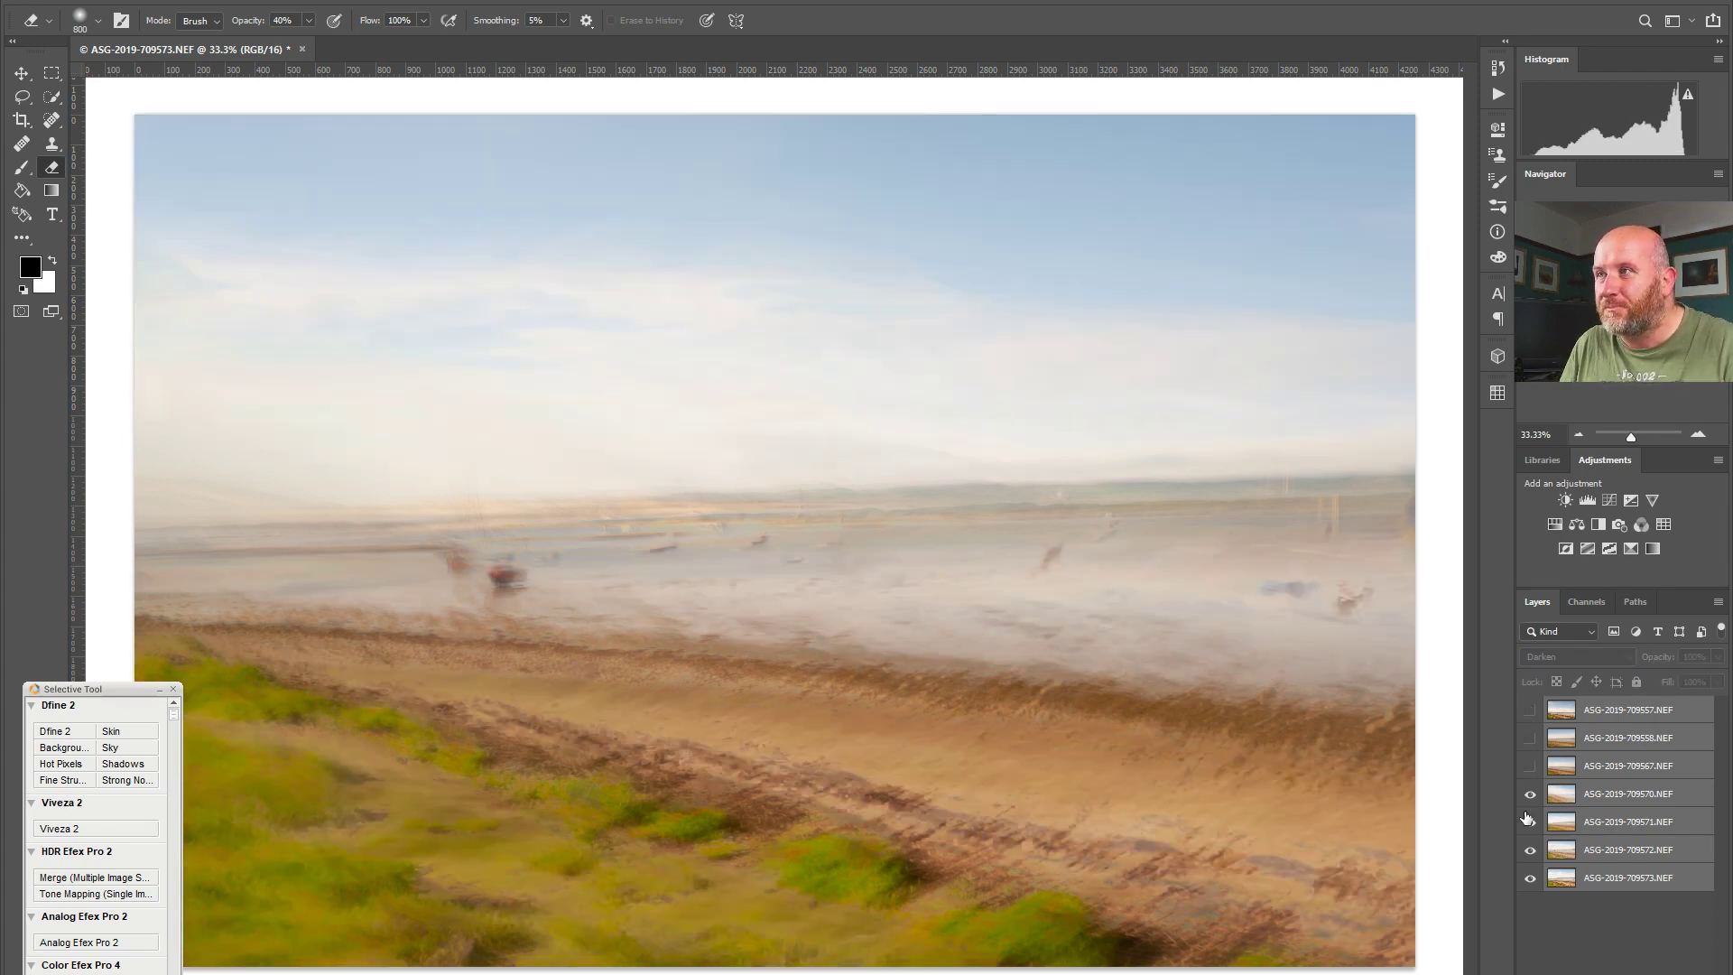
click(1530, 795)
click(1530, 822)
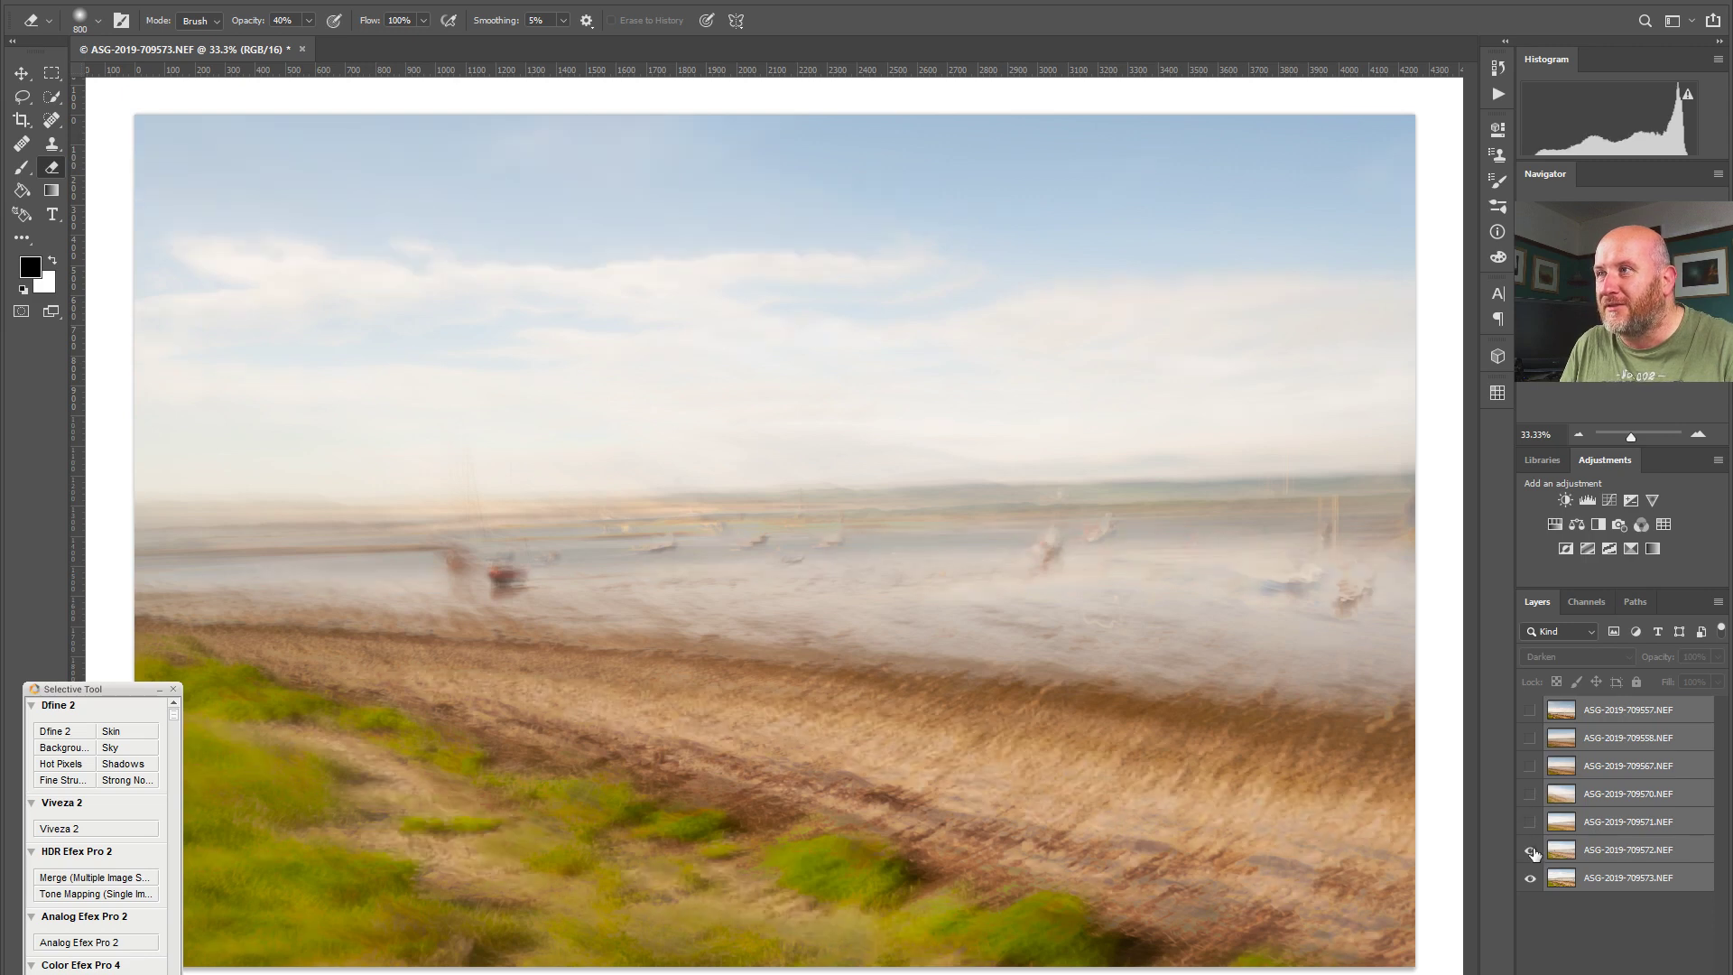
click(1530, 851)
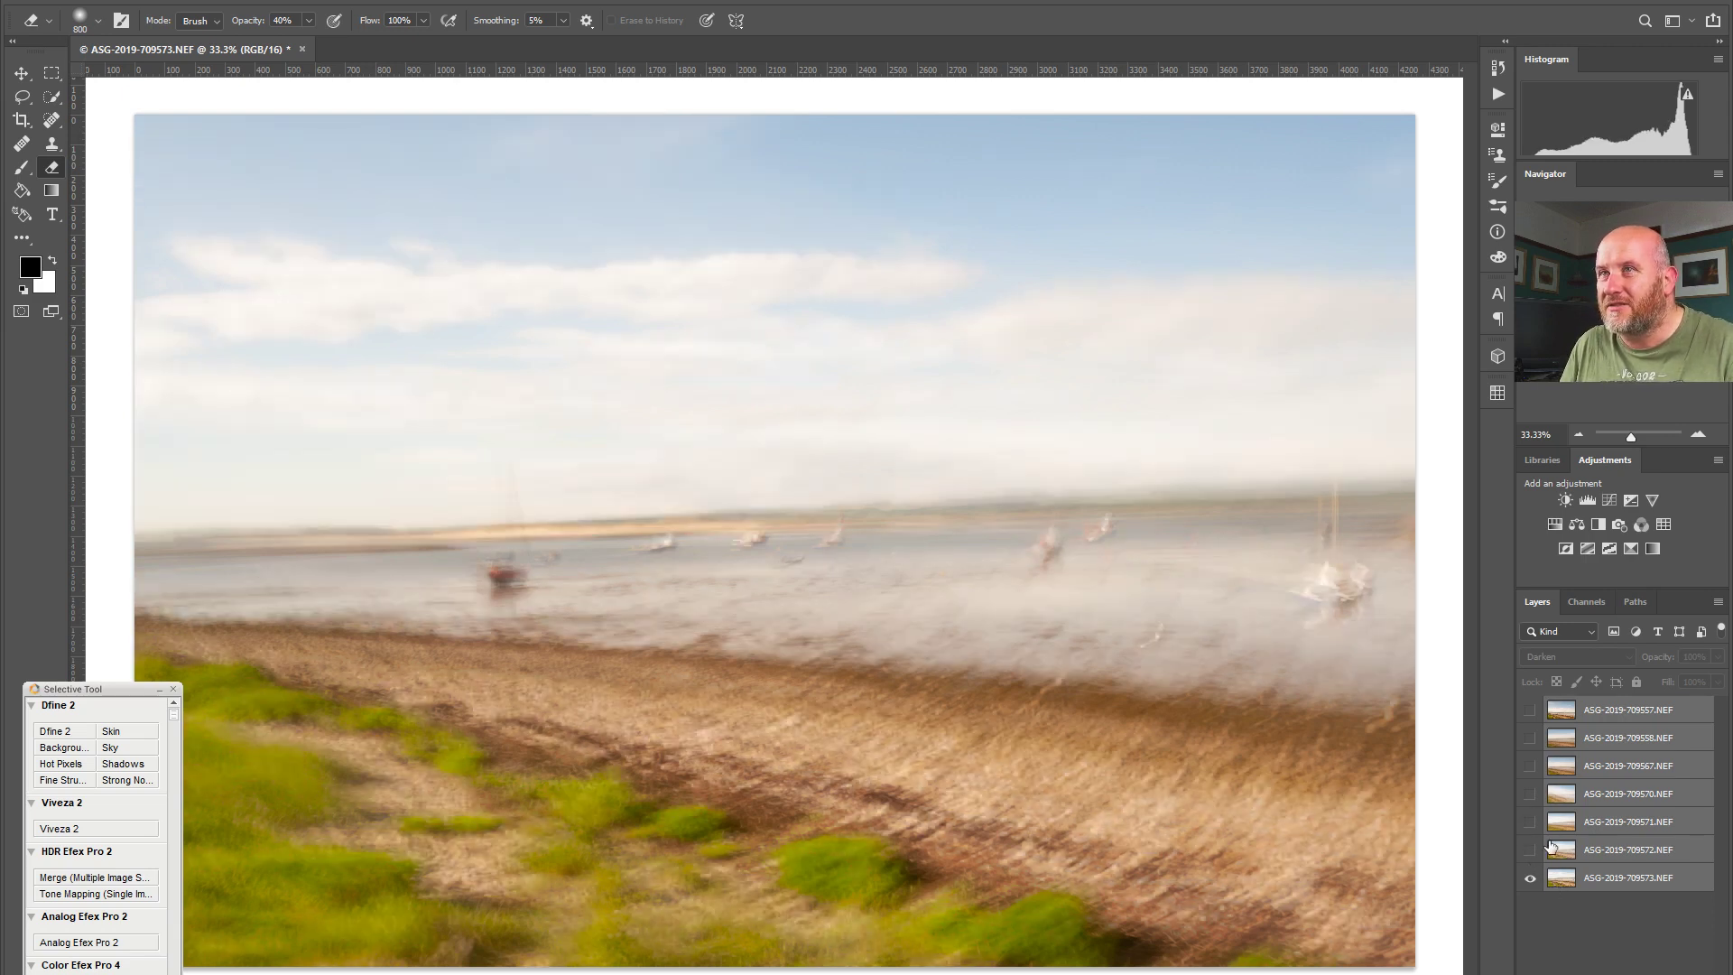
Step: Show layer ASG-2019-709572.NEF and move it slightly right and down to line up with the base photo's boats and shoreline
click(1530, 851)
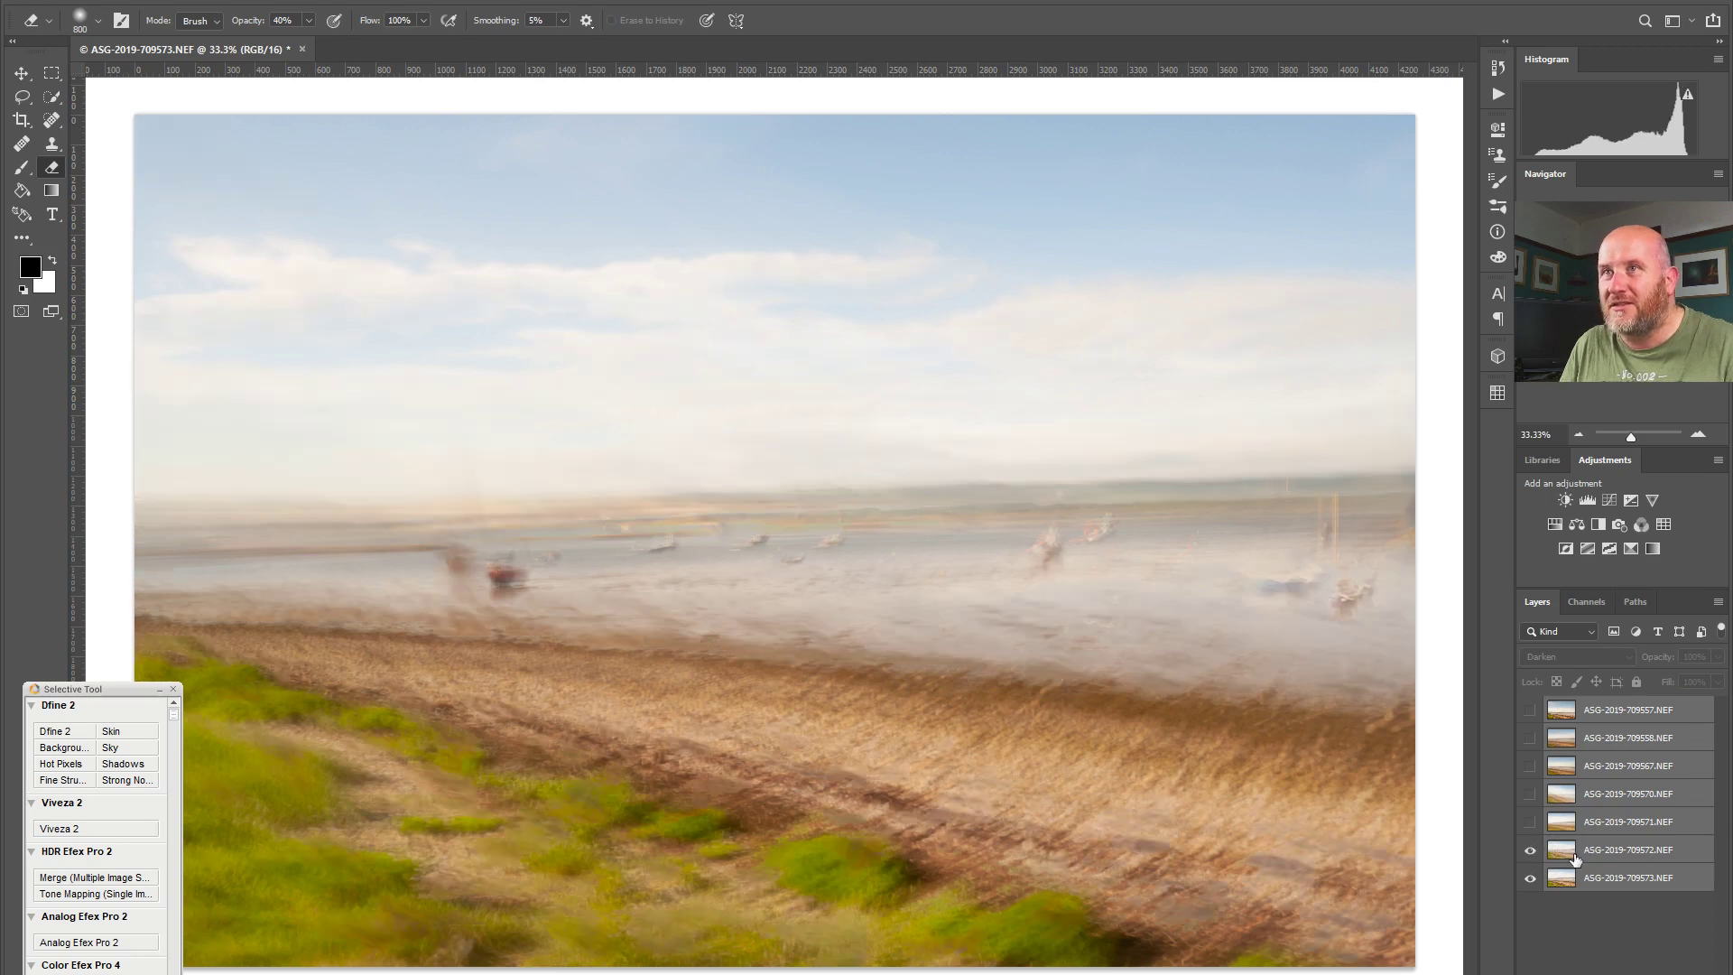
click(1575, 857)
click(21, 73)
drag(901, 666, 946, 684)
Step: Show layer ASG-2019-709571.NEF and try to move it down and to the right over the layers below
click(1529, 823)
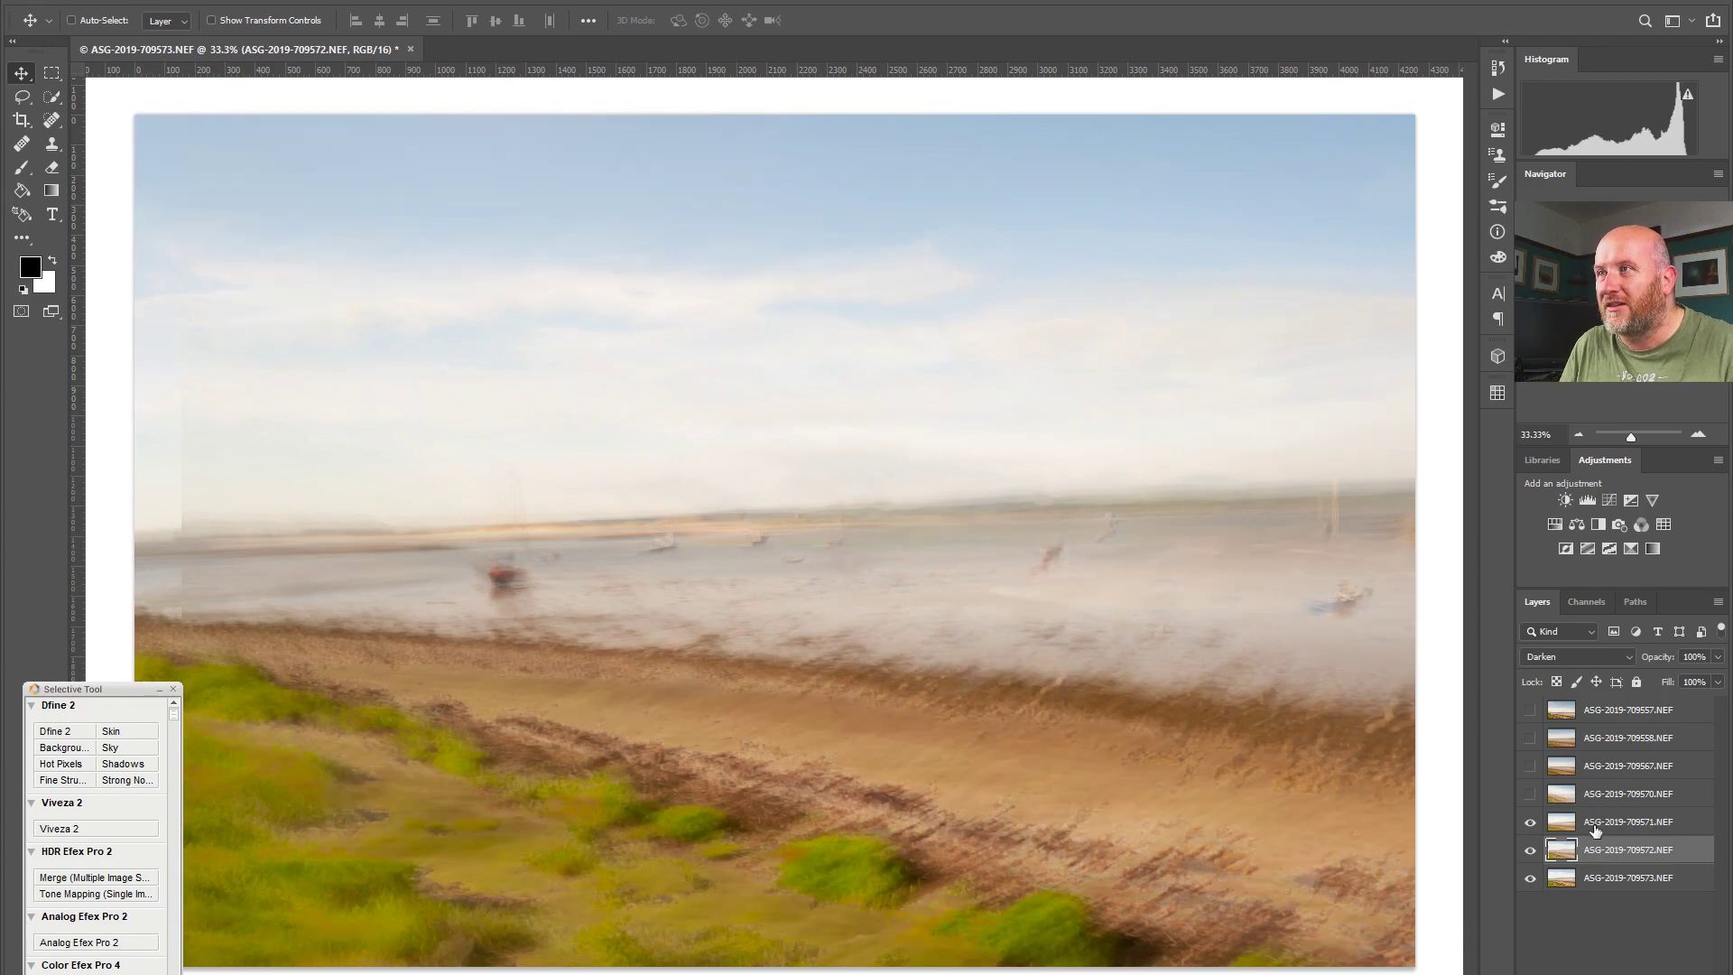
click(1597, 828)
drag(1076, 738, 1174, 787)
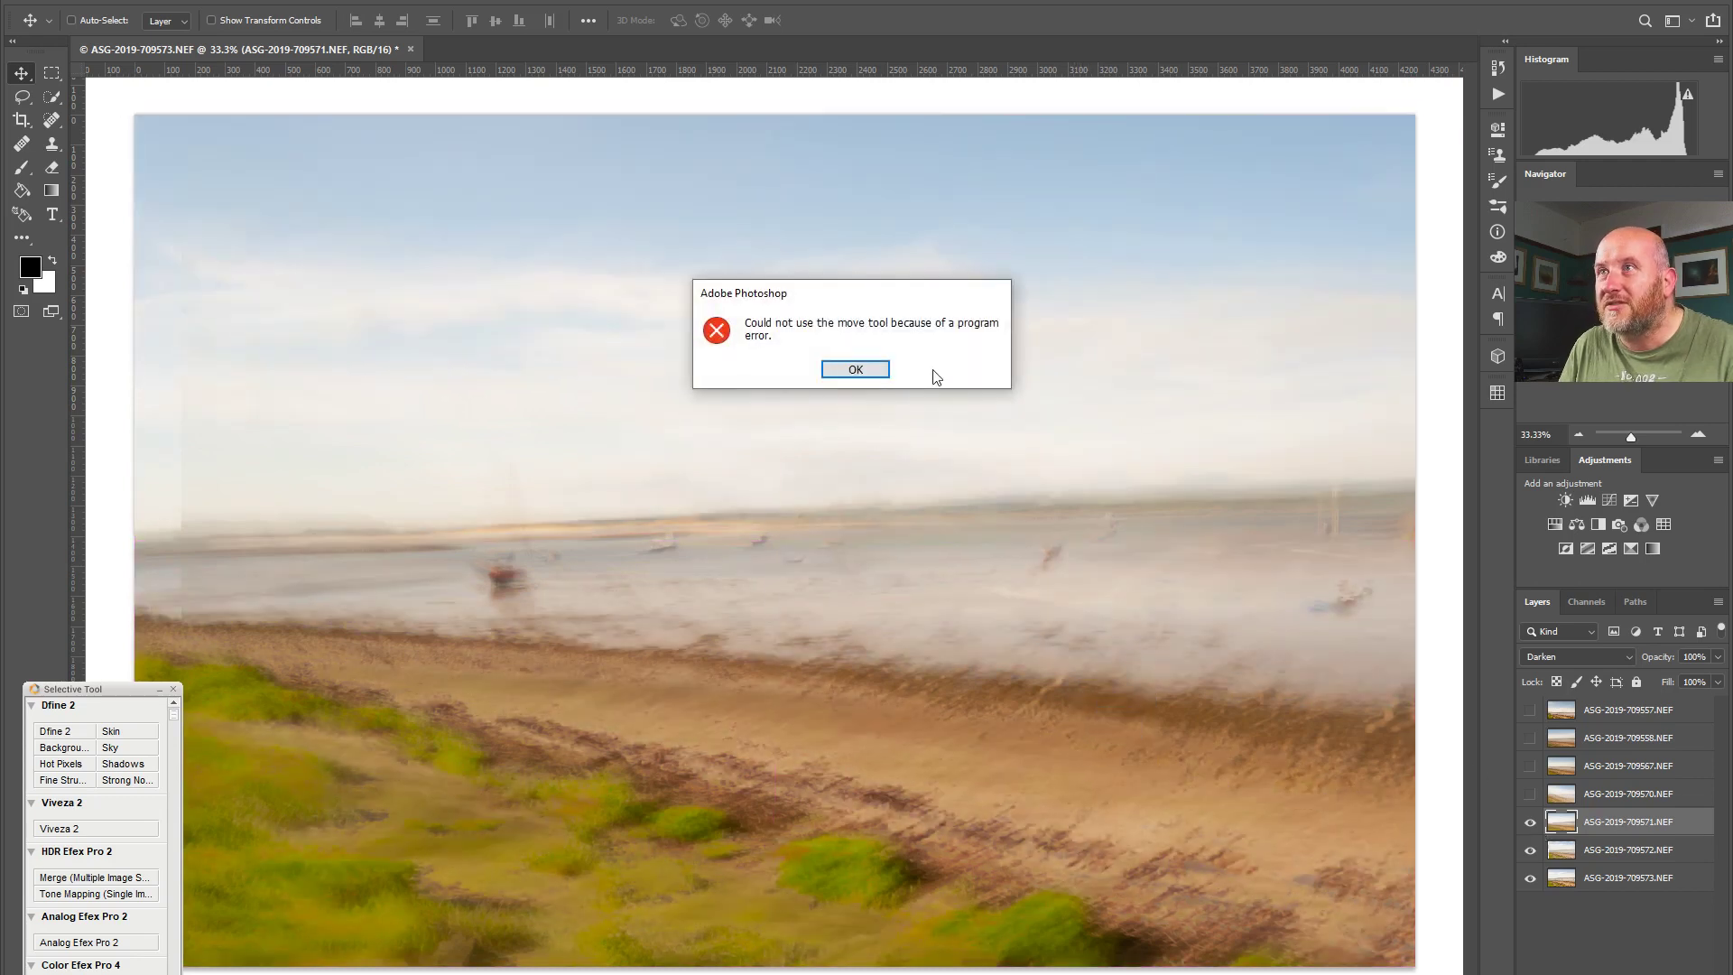
click(860, 374)
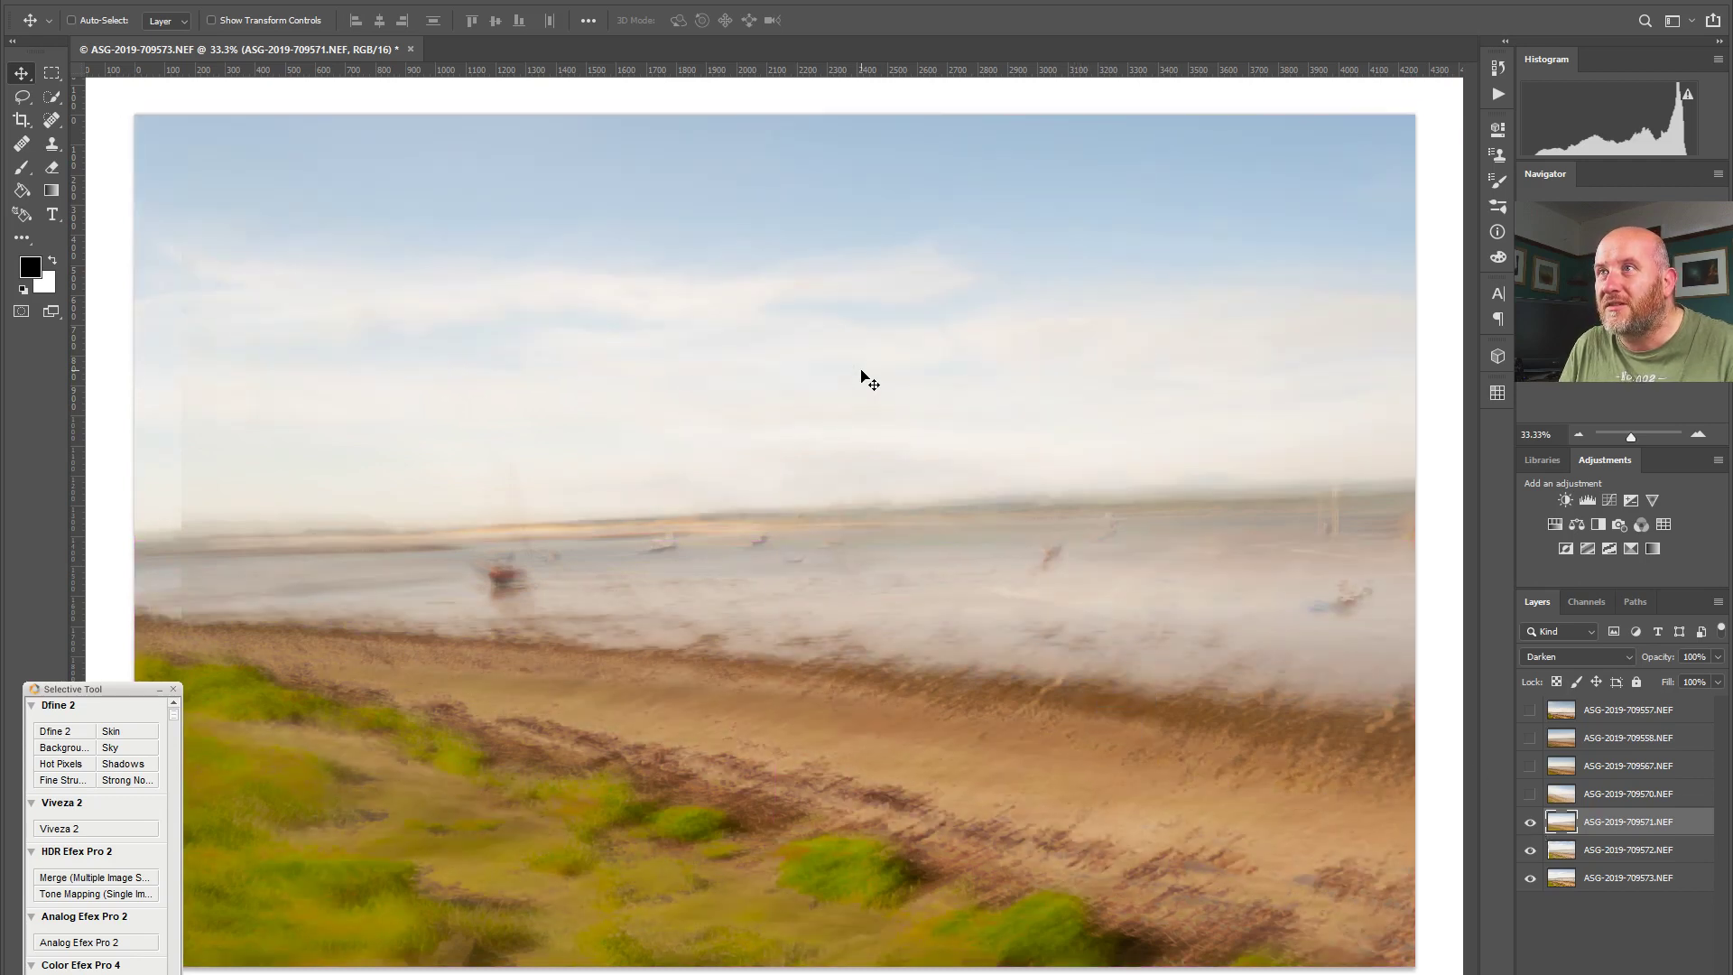
Step: Compare the image with and without ASG-2019-709571.NEF, hide that layer and place it at the top of the layer stack
click(1530, 822)
click(1530, 824)
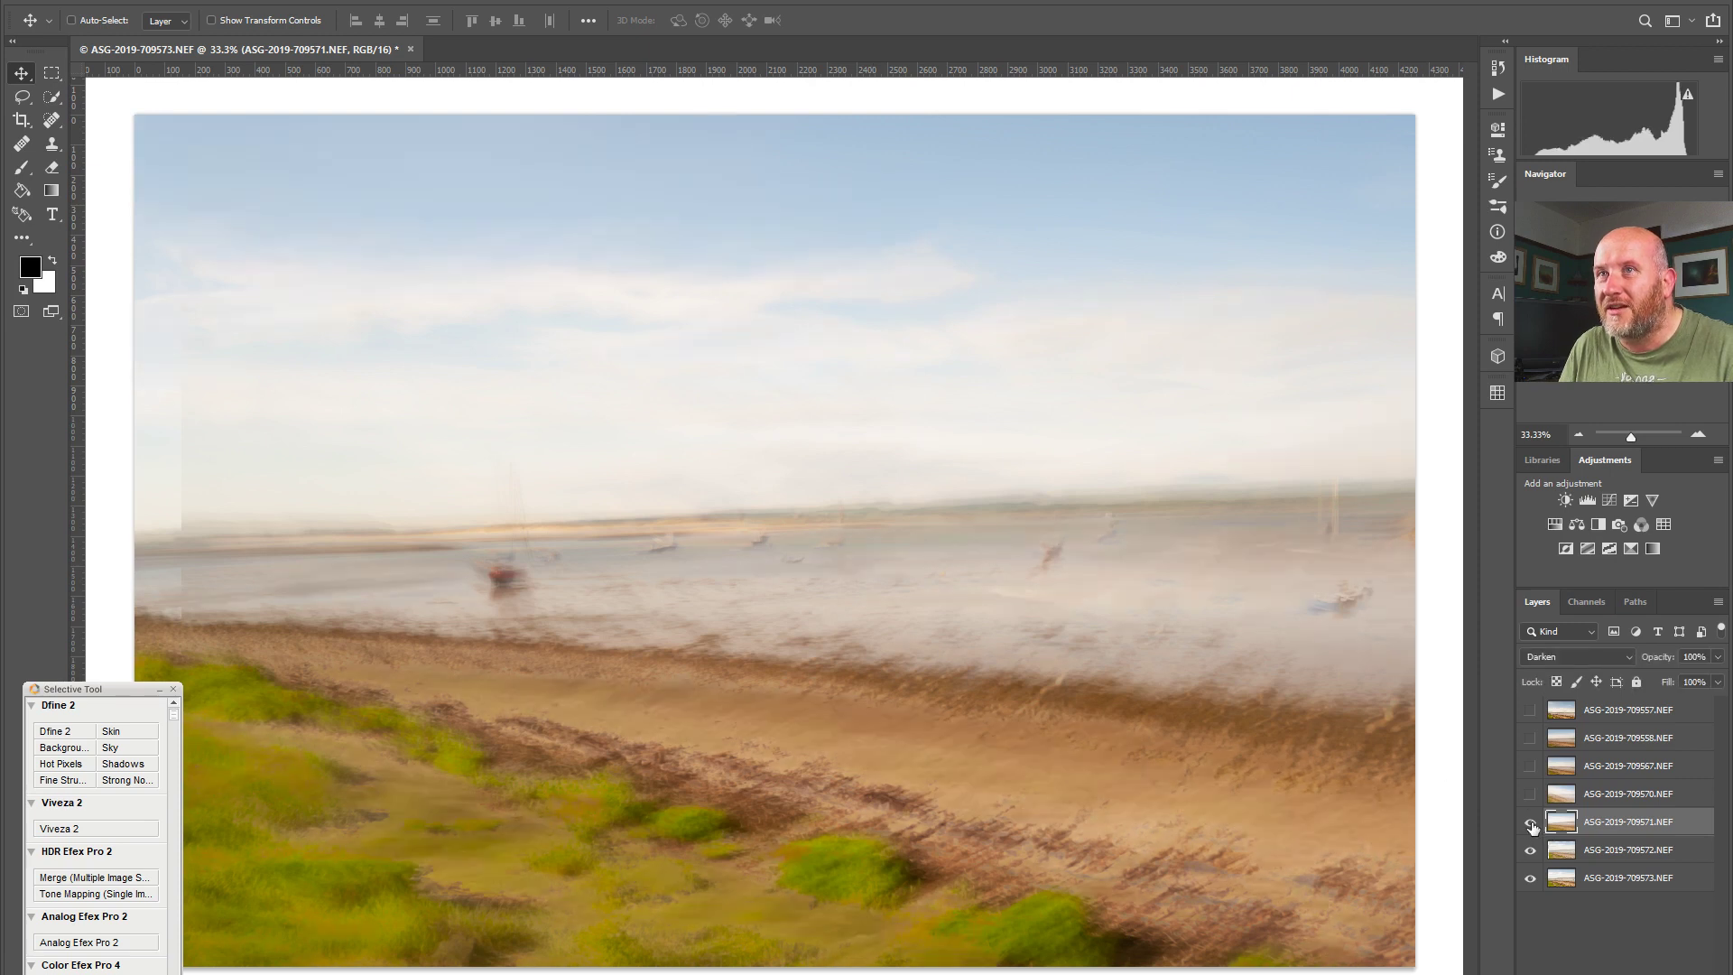
click(1530, 823)
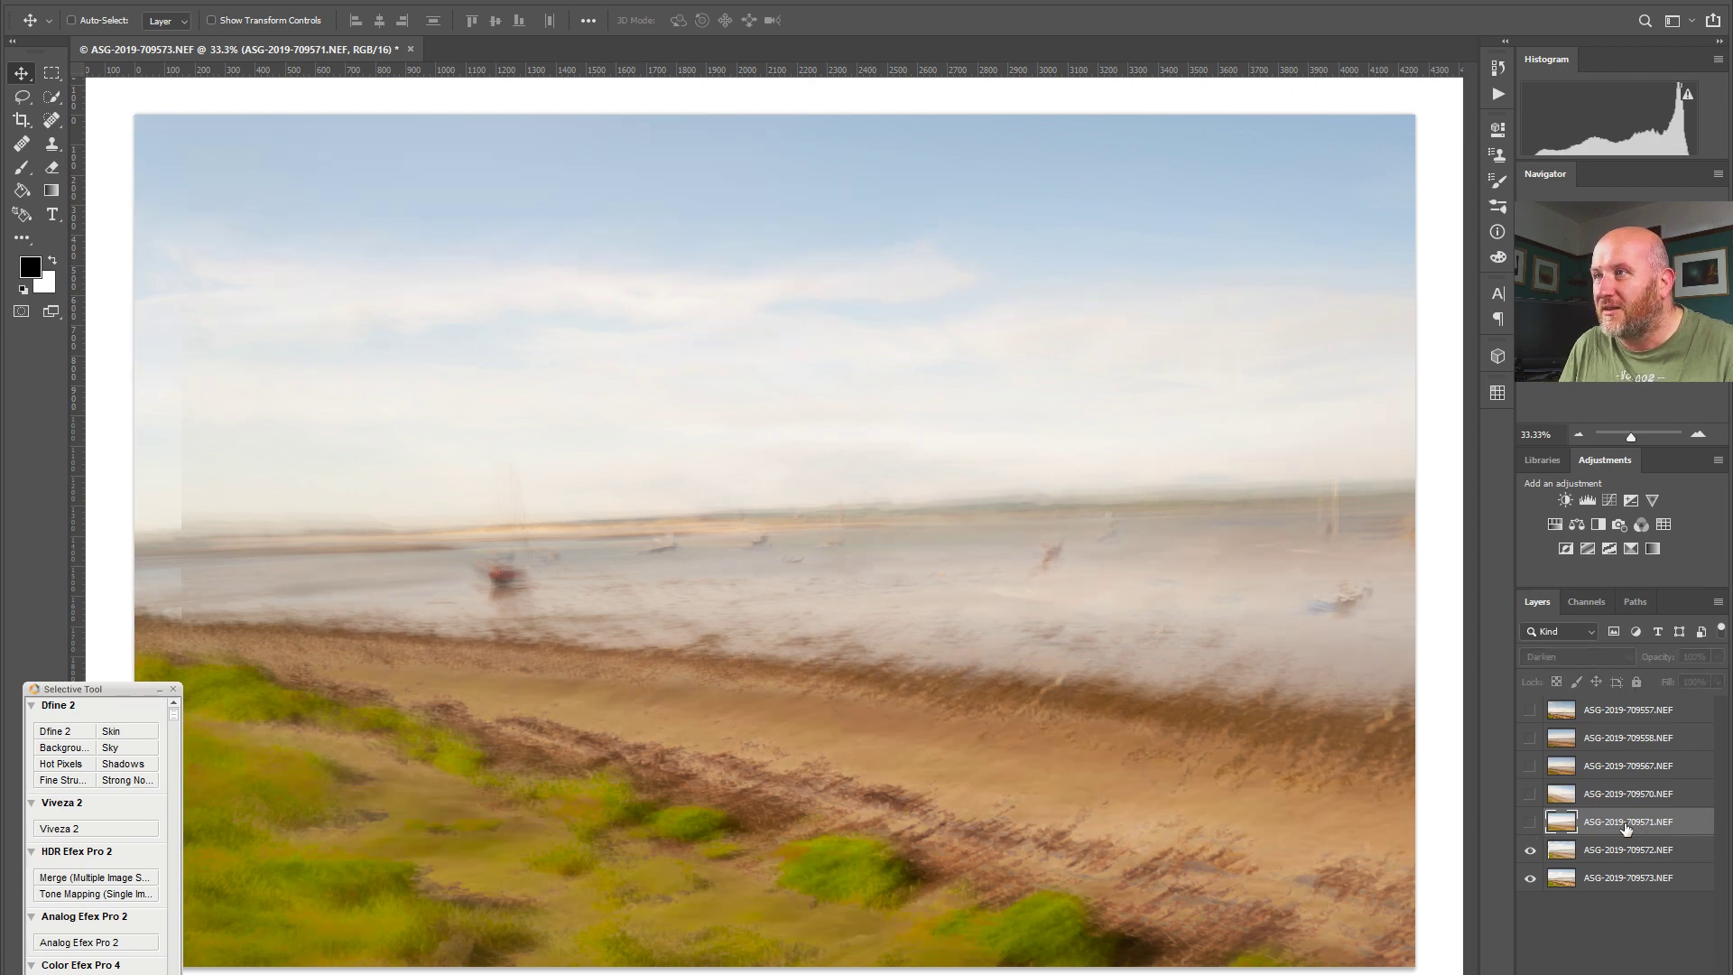
drag(1624, 823, 1621, 697)
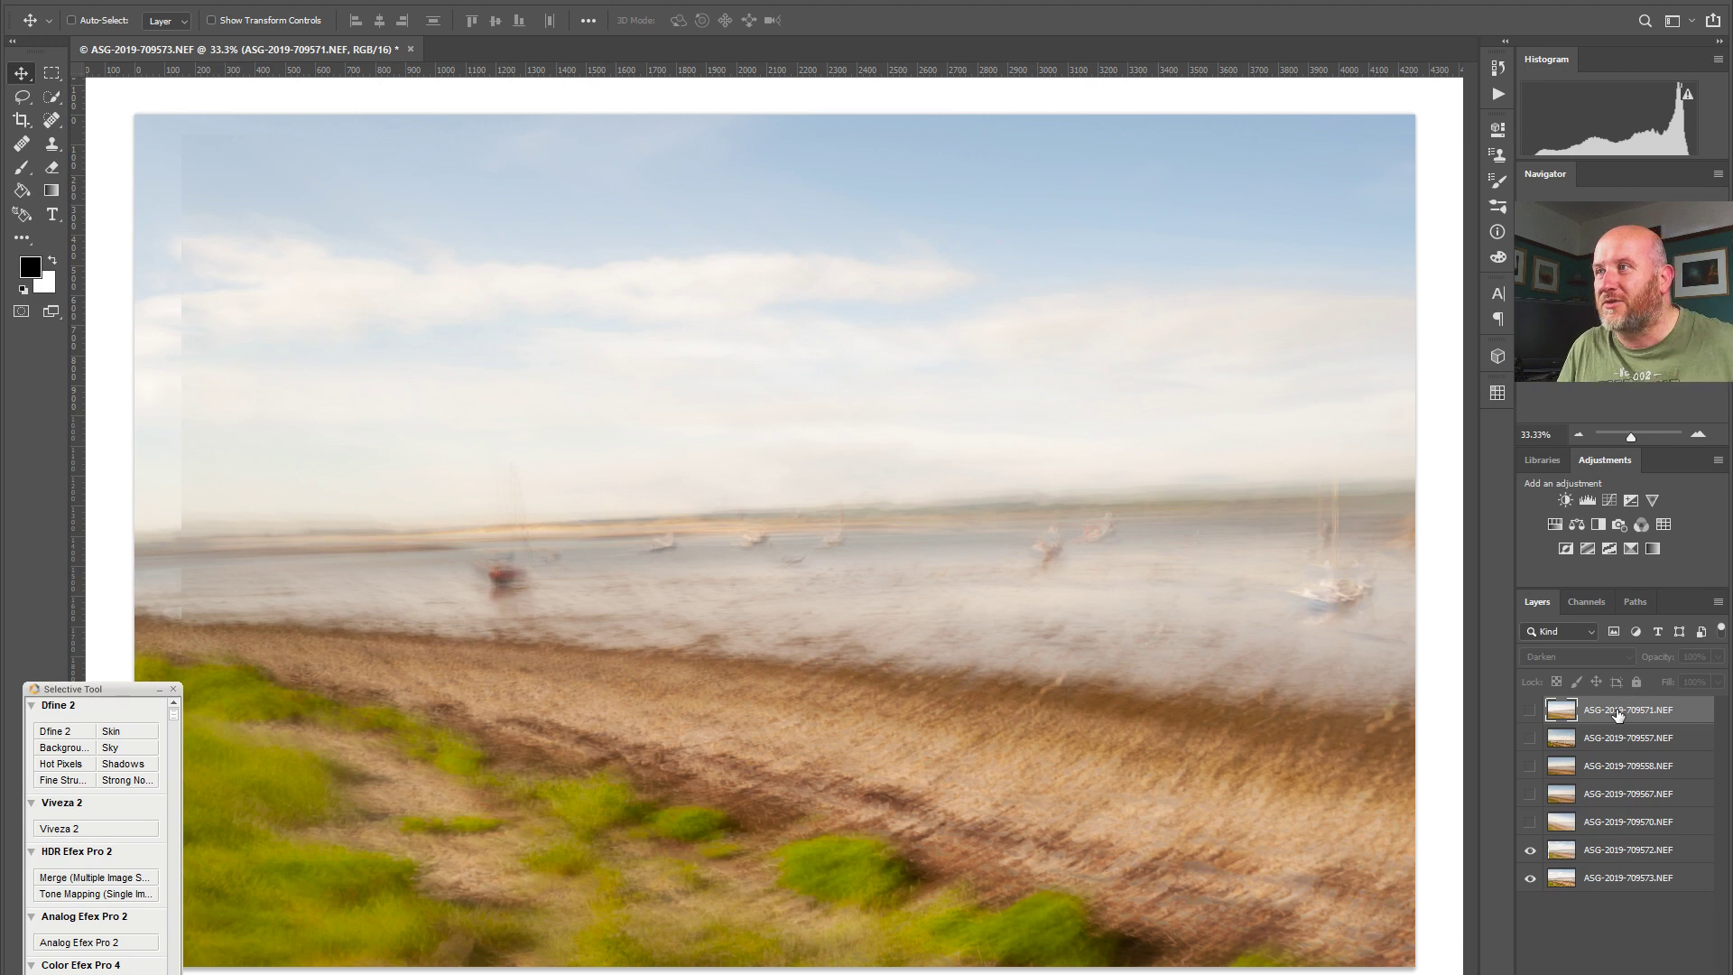
Step: Preview layer ASG-2019-709570.NEF, hide it again and place it directly below ASG-2019-709571.NEF in the stack
click(1530, 822)
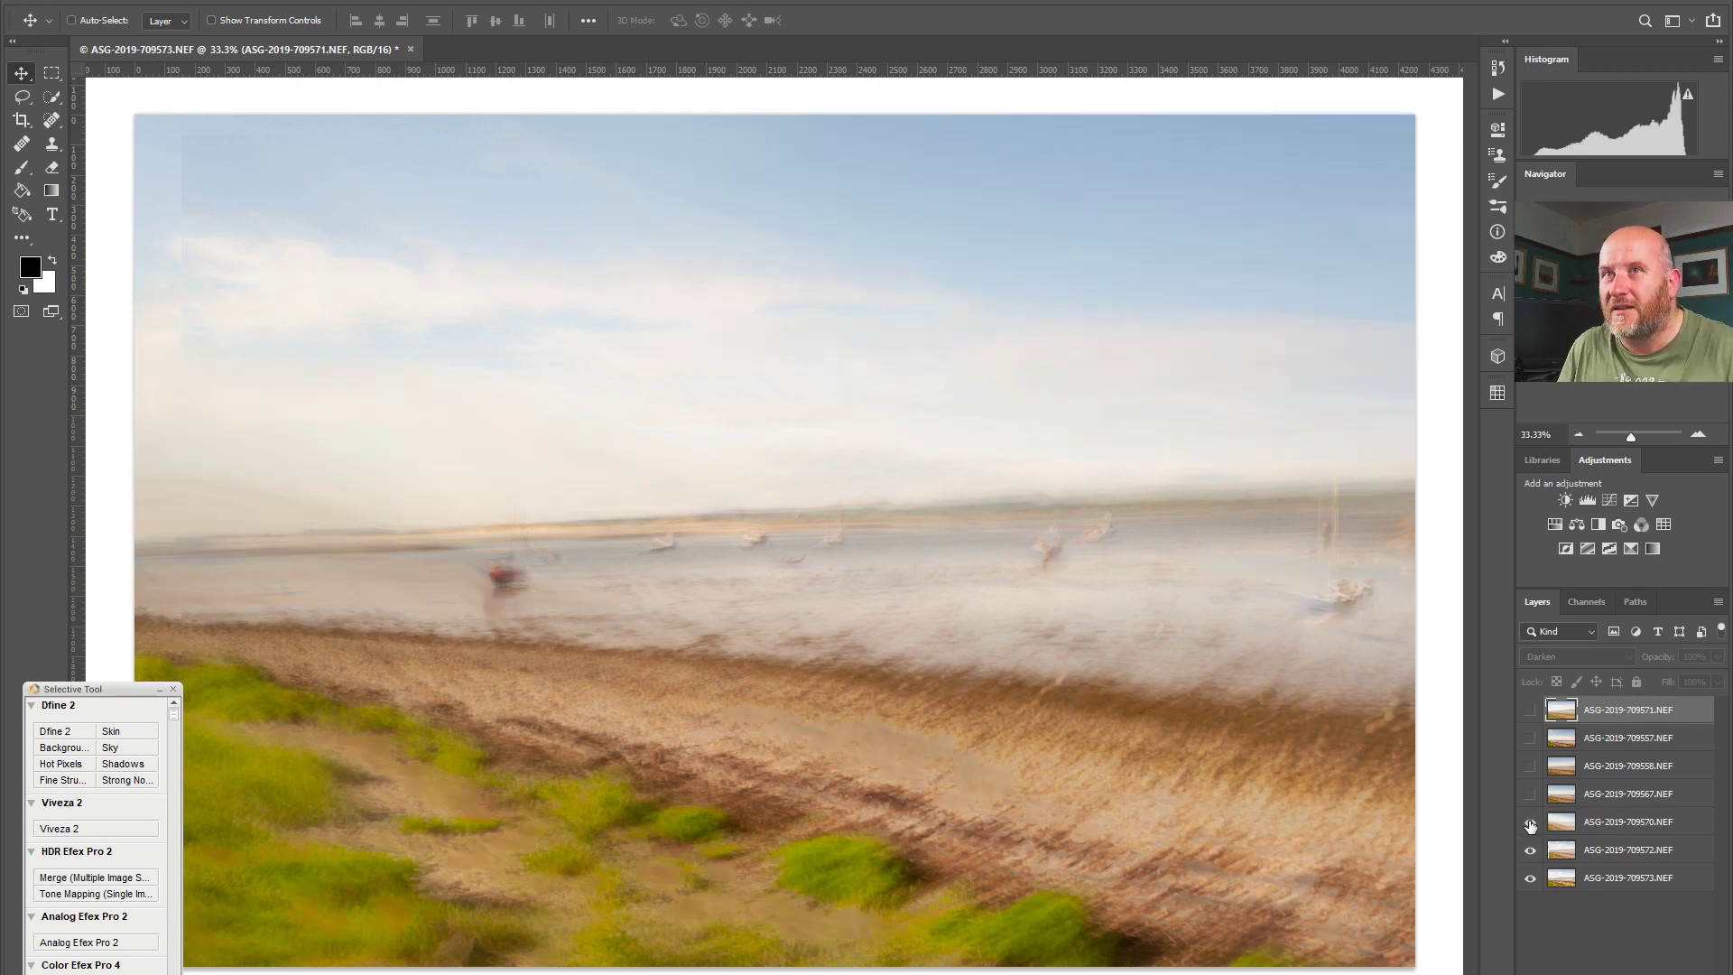
click(1531, 822)
drag(1624, 822, 1622, 733)
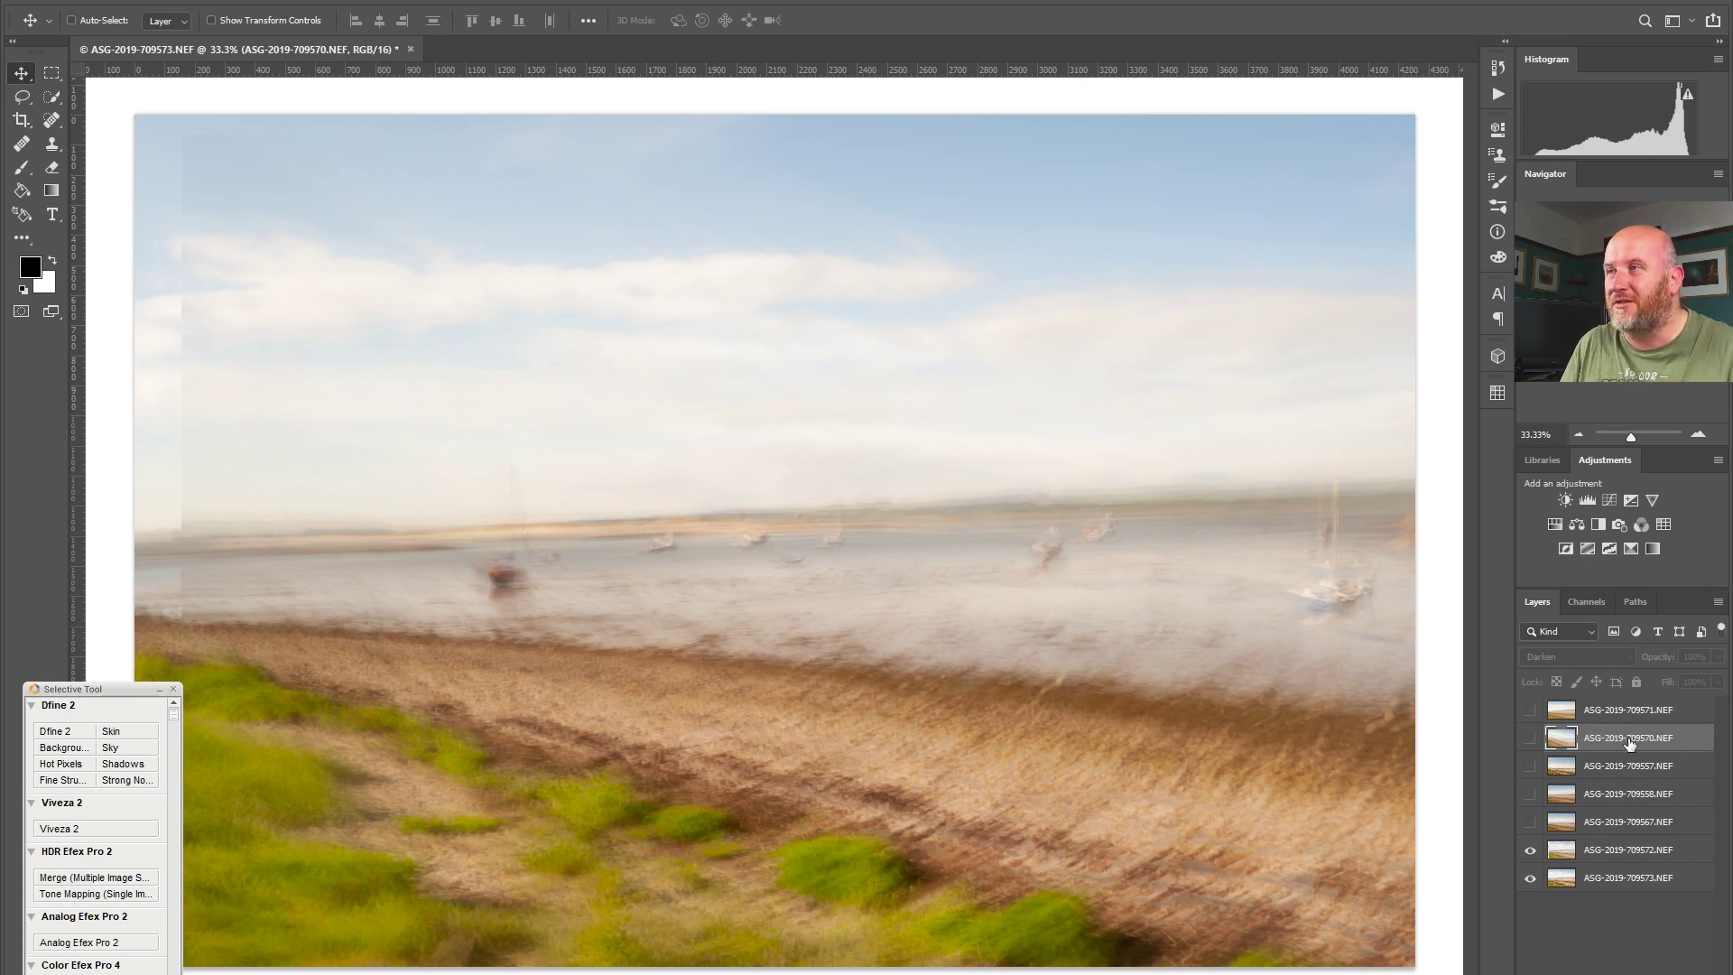
Step: Show layer ASG-2019-709567.NEF, move it slightly up and right to test its alignment, and hide it
click(1530, 822)
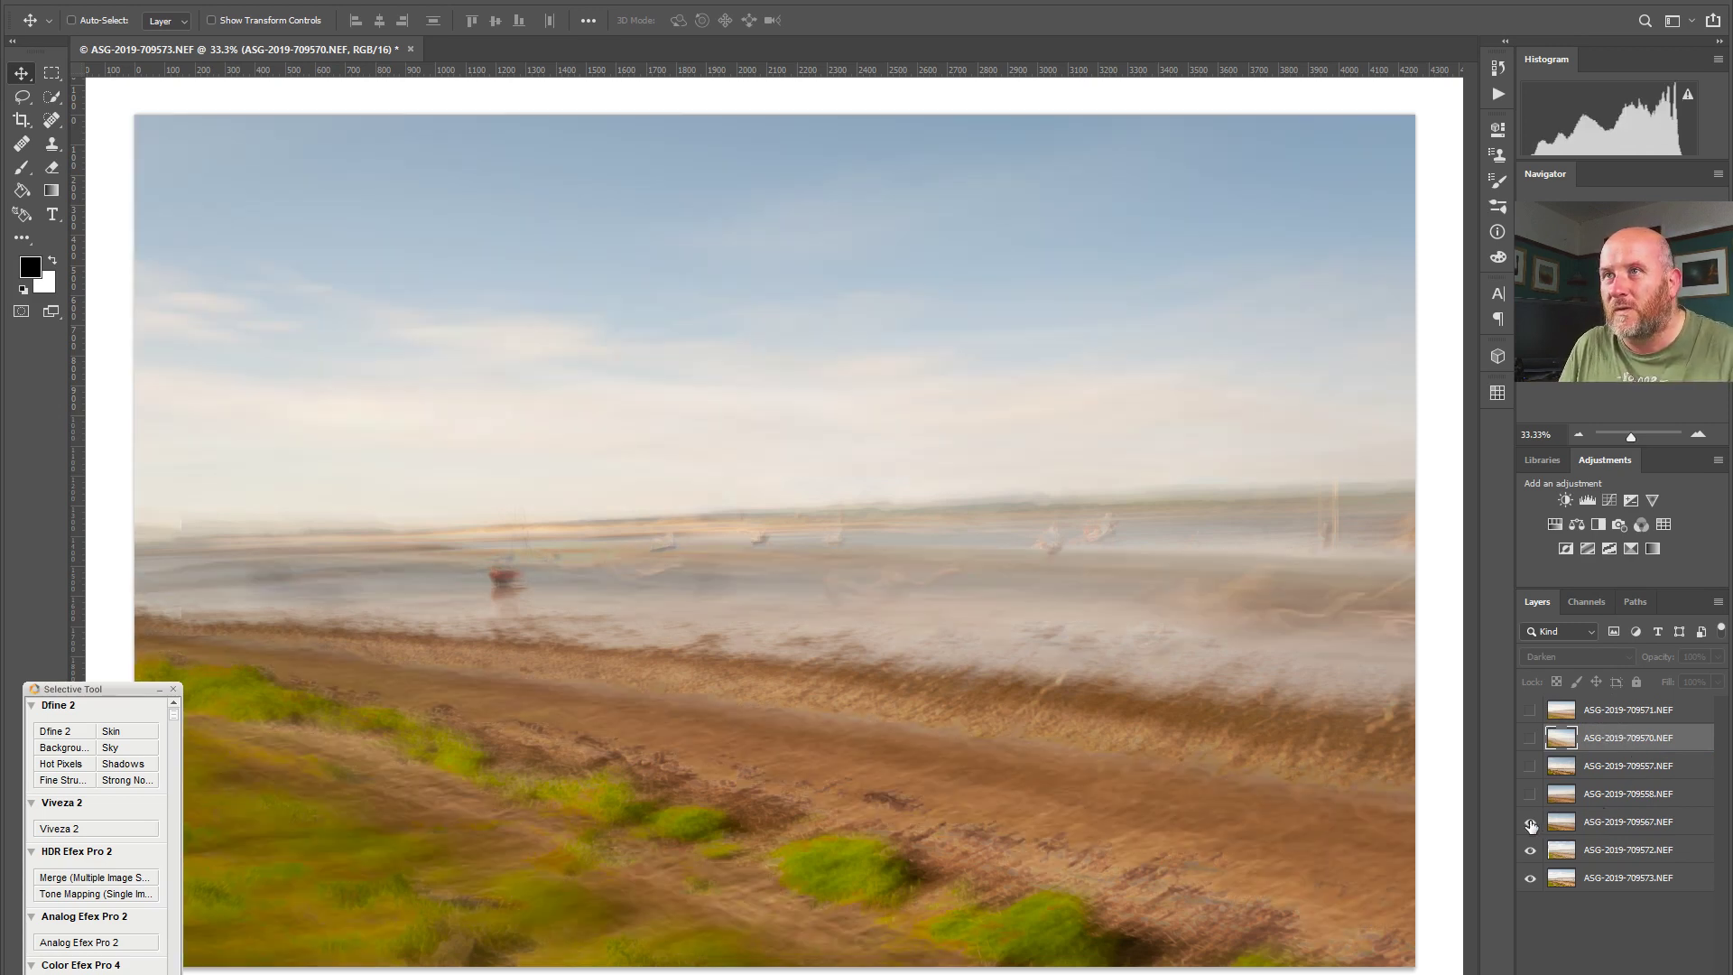
click(1650, 823)
drag(1042, 789, 1070, 755)
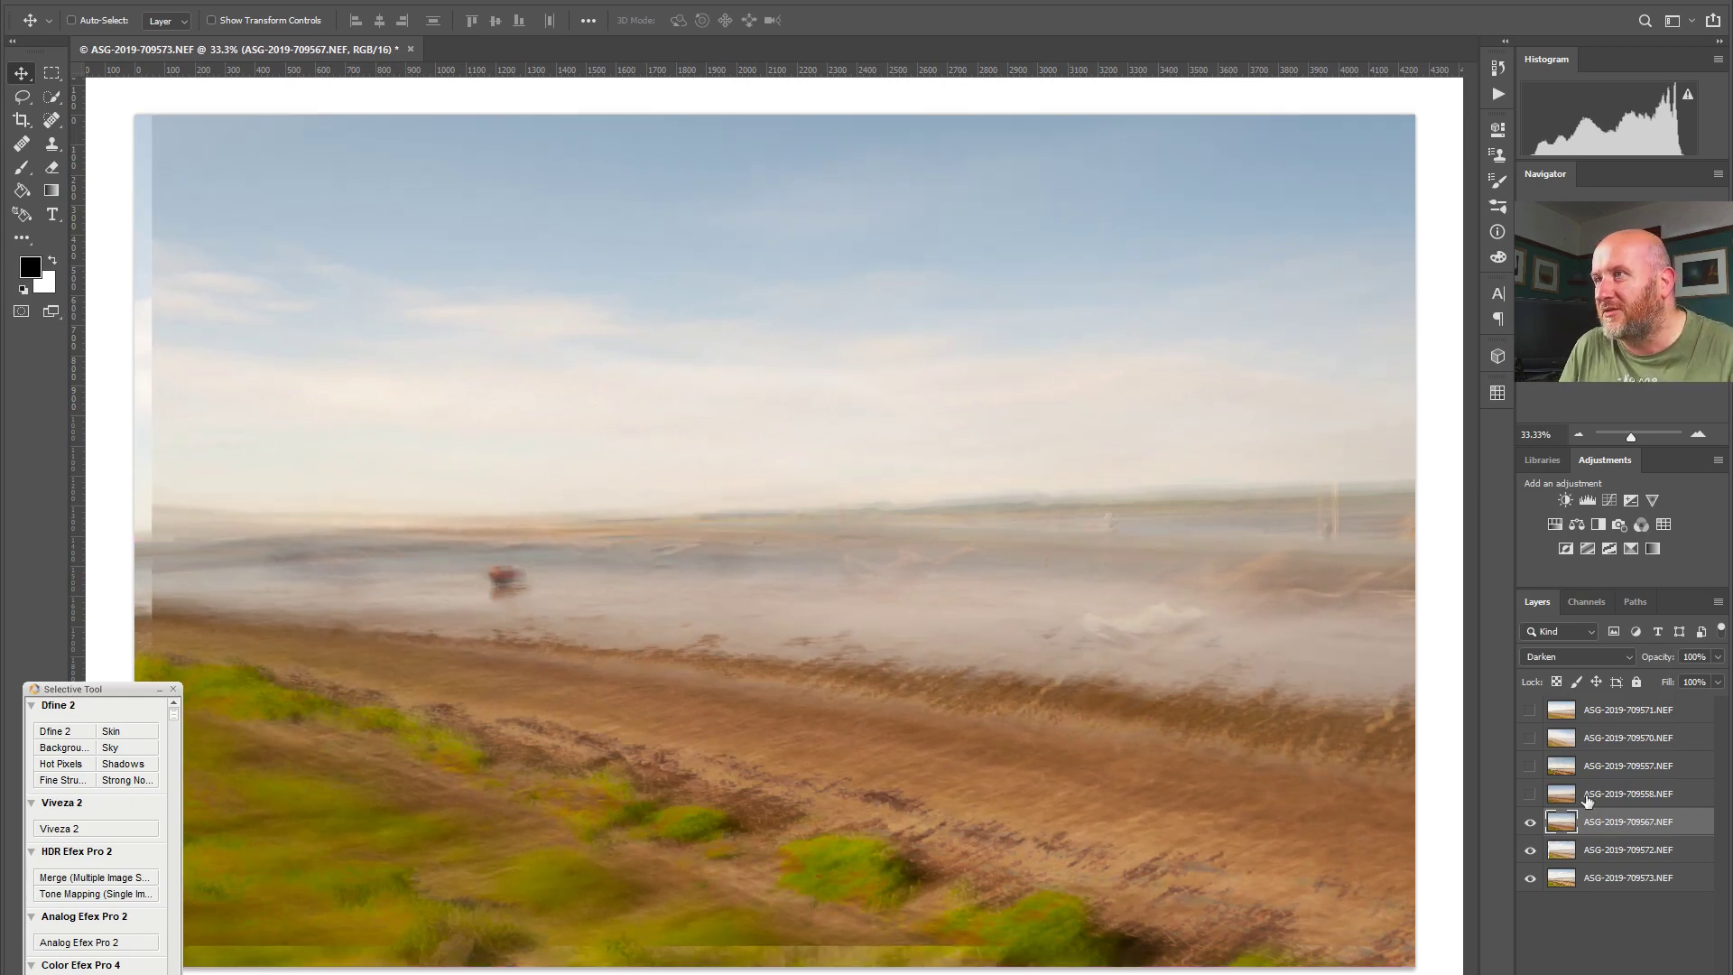
click(1532, 822)
Step: Show layer ASG-2019-709558.NEF and shift it up and to the right over the visible layers
click(1530, 793)
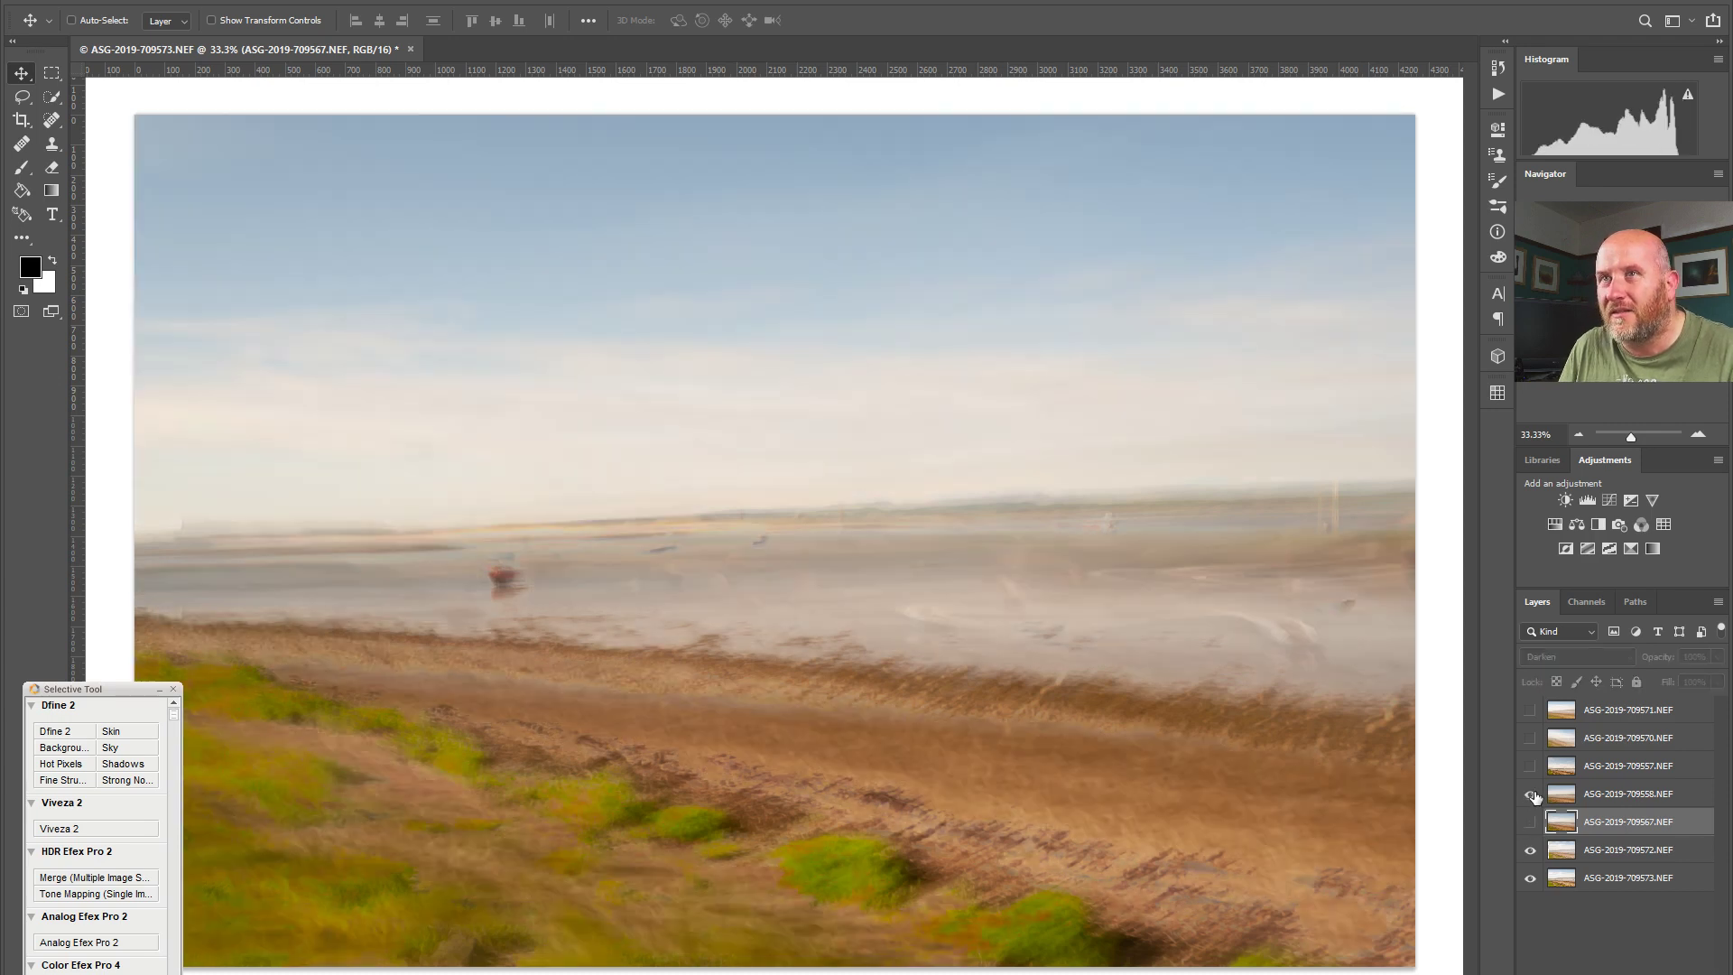
click(1600, 804)
drag(1108, 772, 1149, 729)
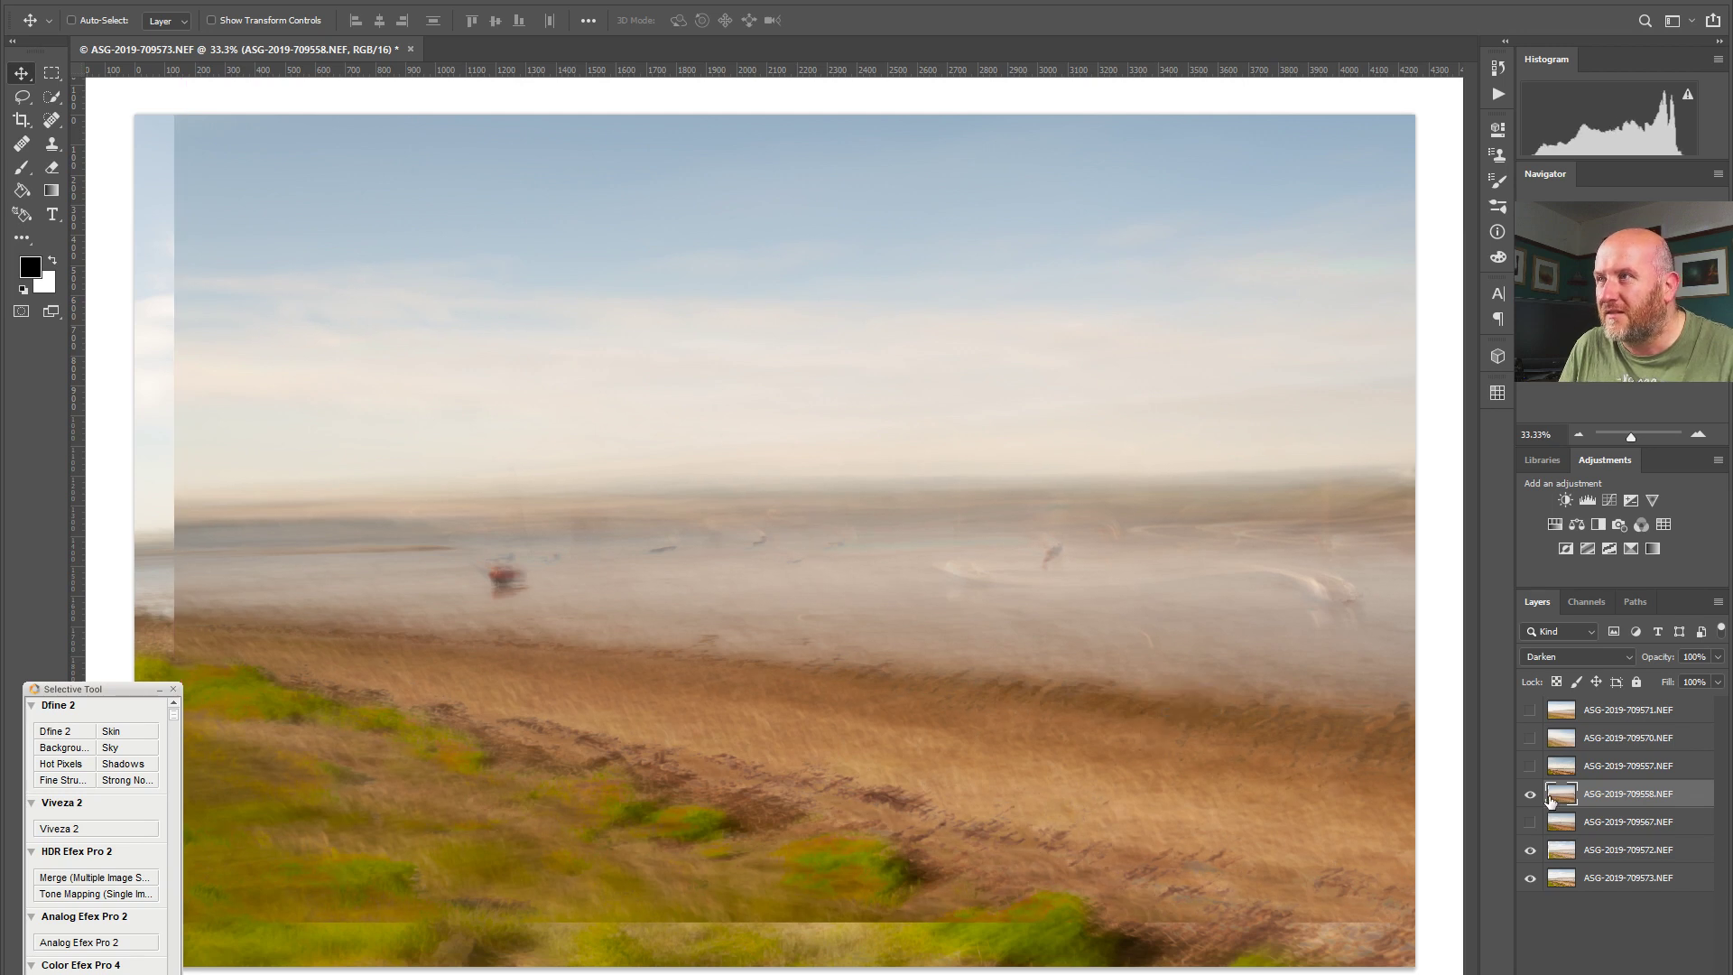
Step: Show ASG-2019-709557.NEF, hide ASG-2019-709558.NEF, and move 709557 up and left so its boats match the layers below
click(1530, 765)
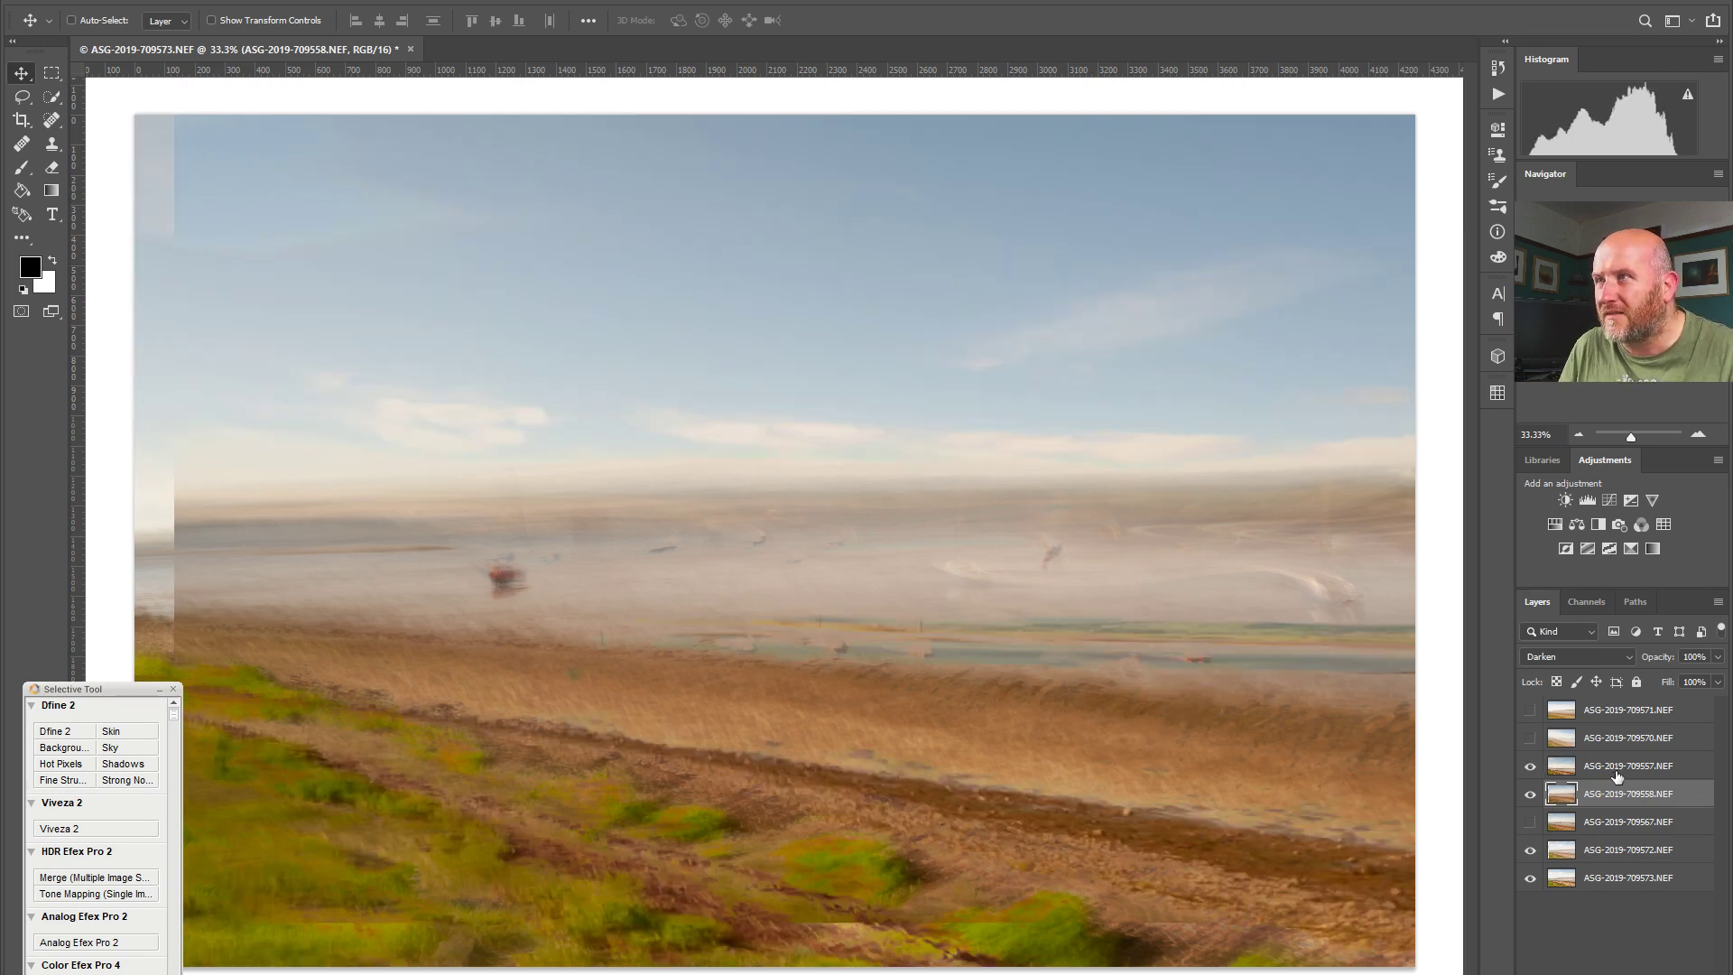
click(1614, 769)
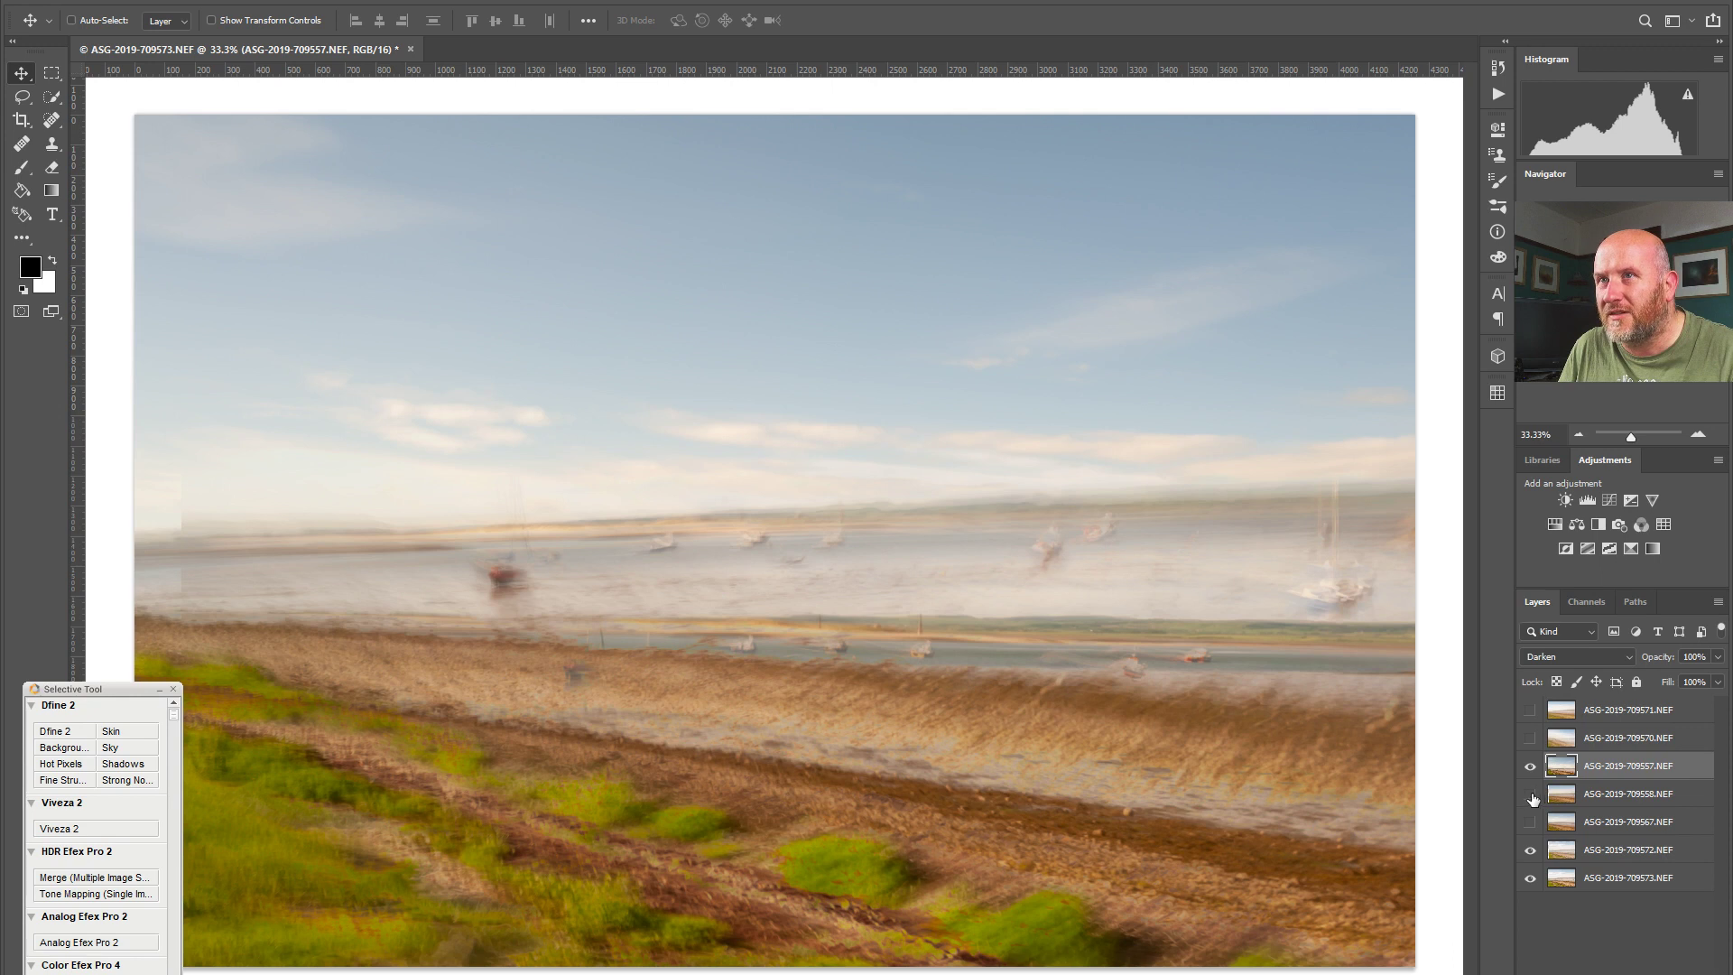
click(1532, 769)
click(1531, 769)
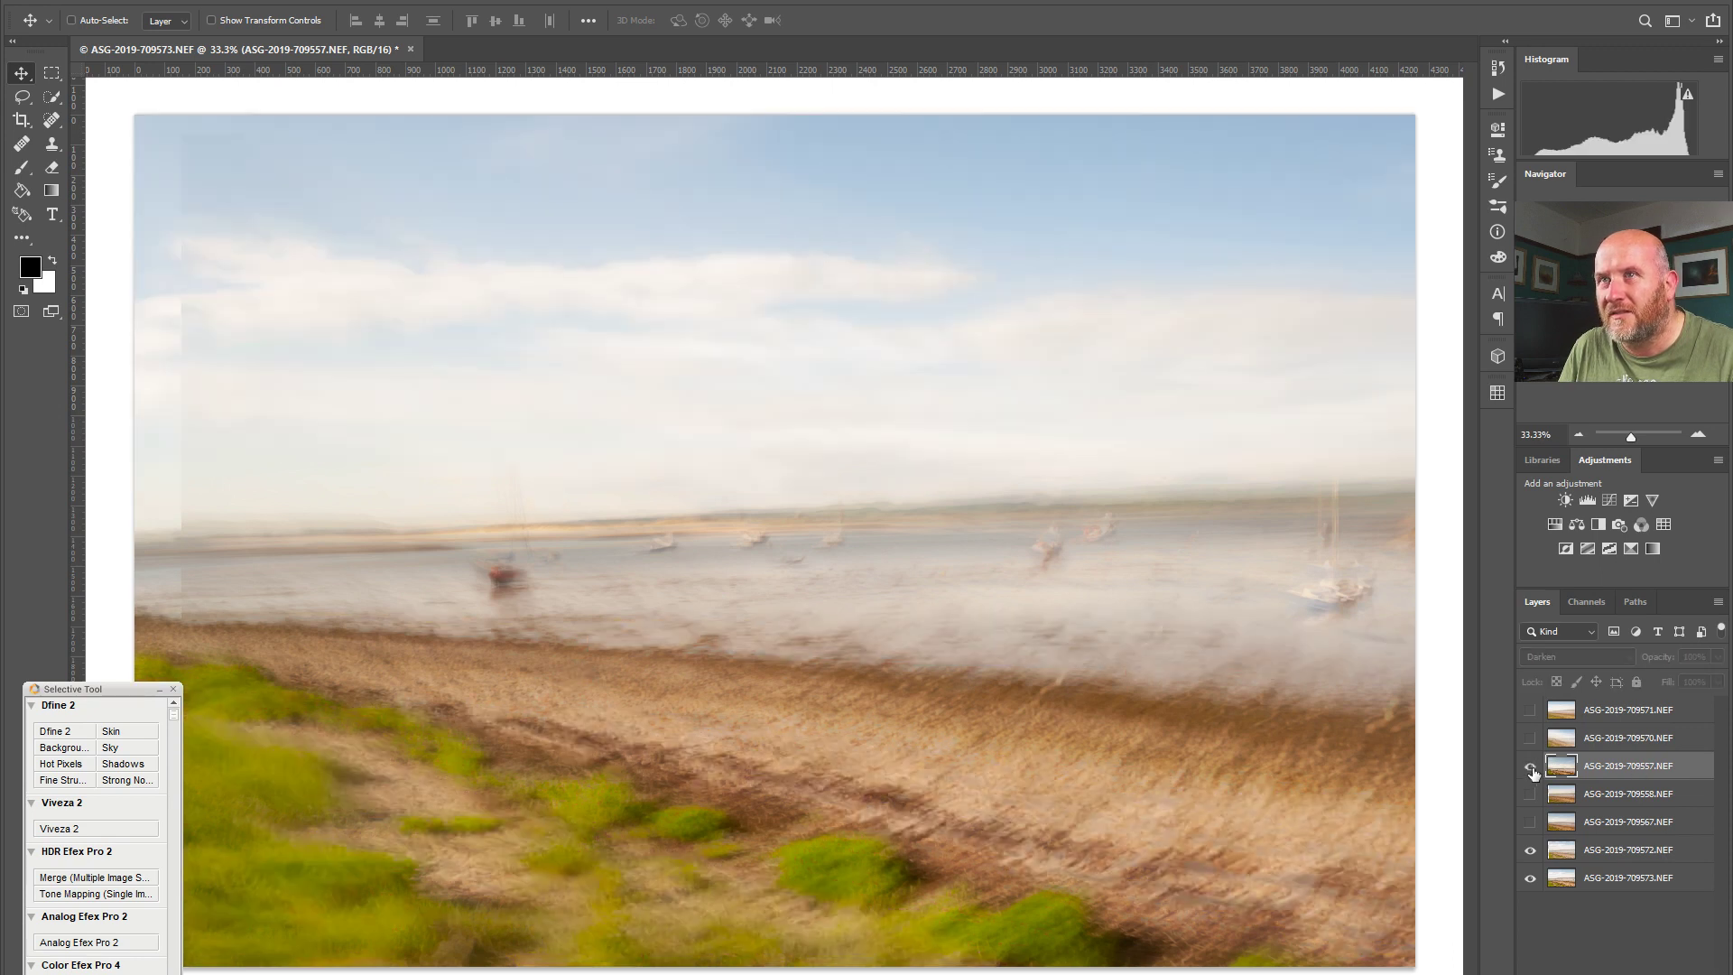
drag(991, 785, 896, 720)
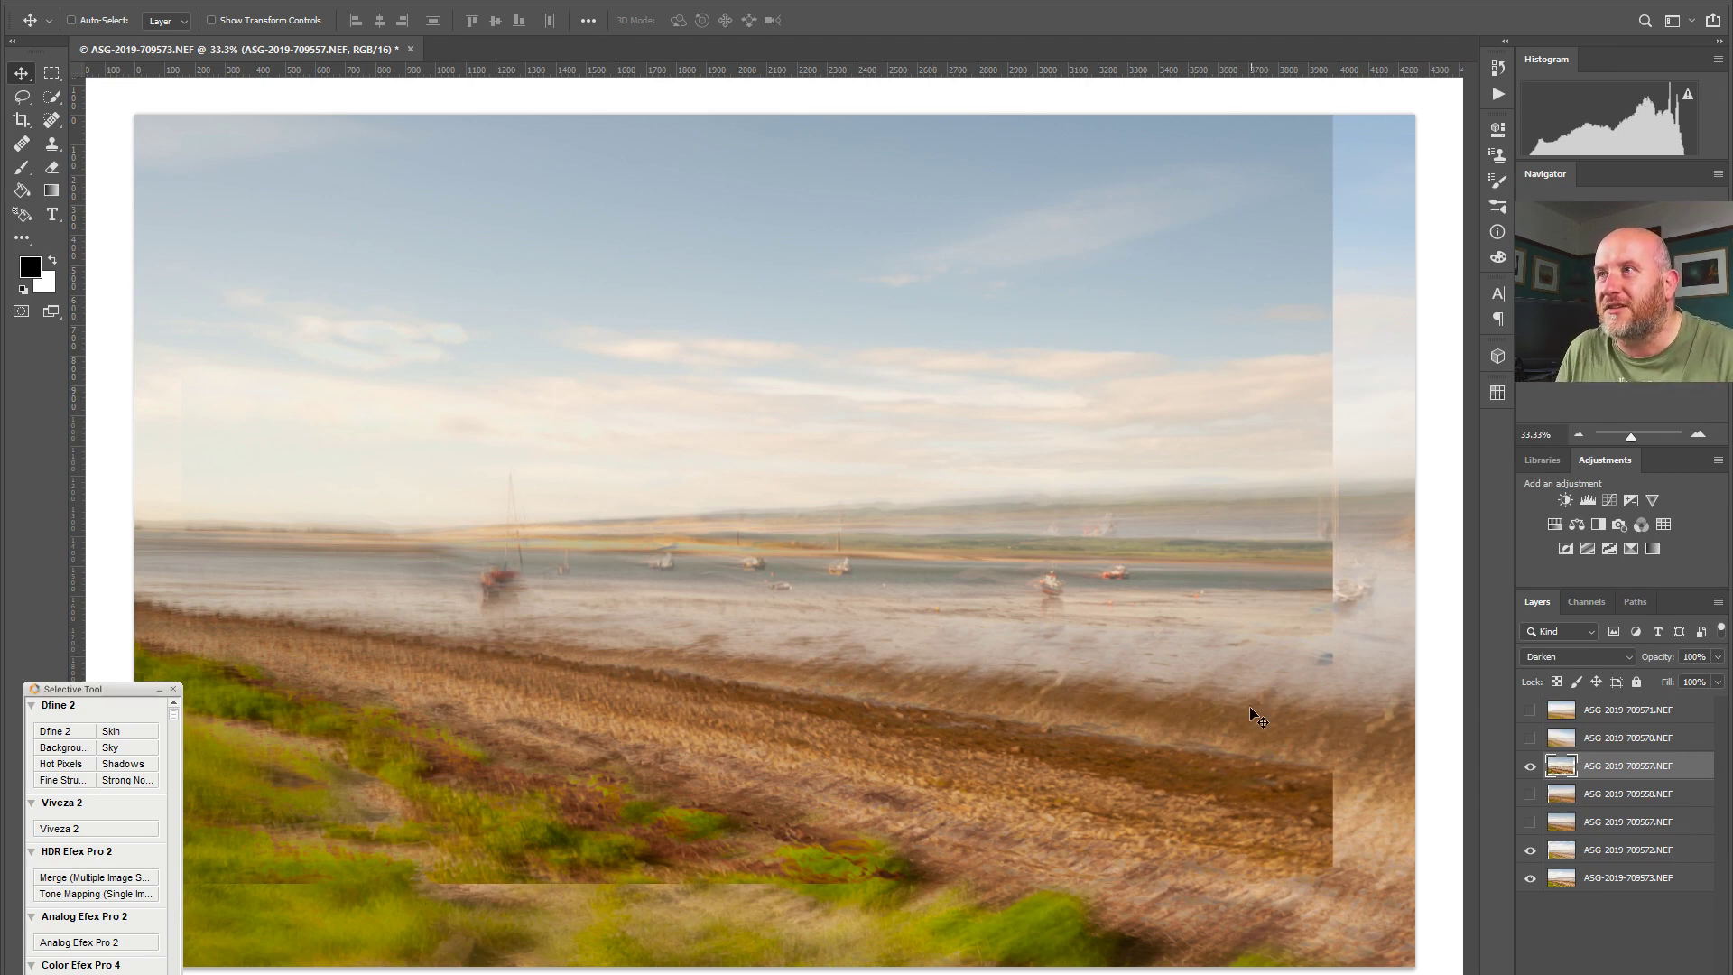
Step: Rotate layer ASG-2019-709557.NEF by about -2.39°, nudge it so its boats and horizon match, and place it directly above ASG-2019-709572.NEF
click(94, 2)
click(136, 379)
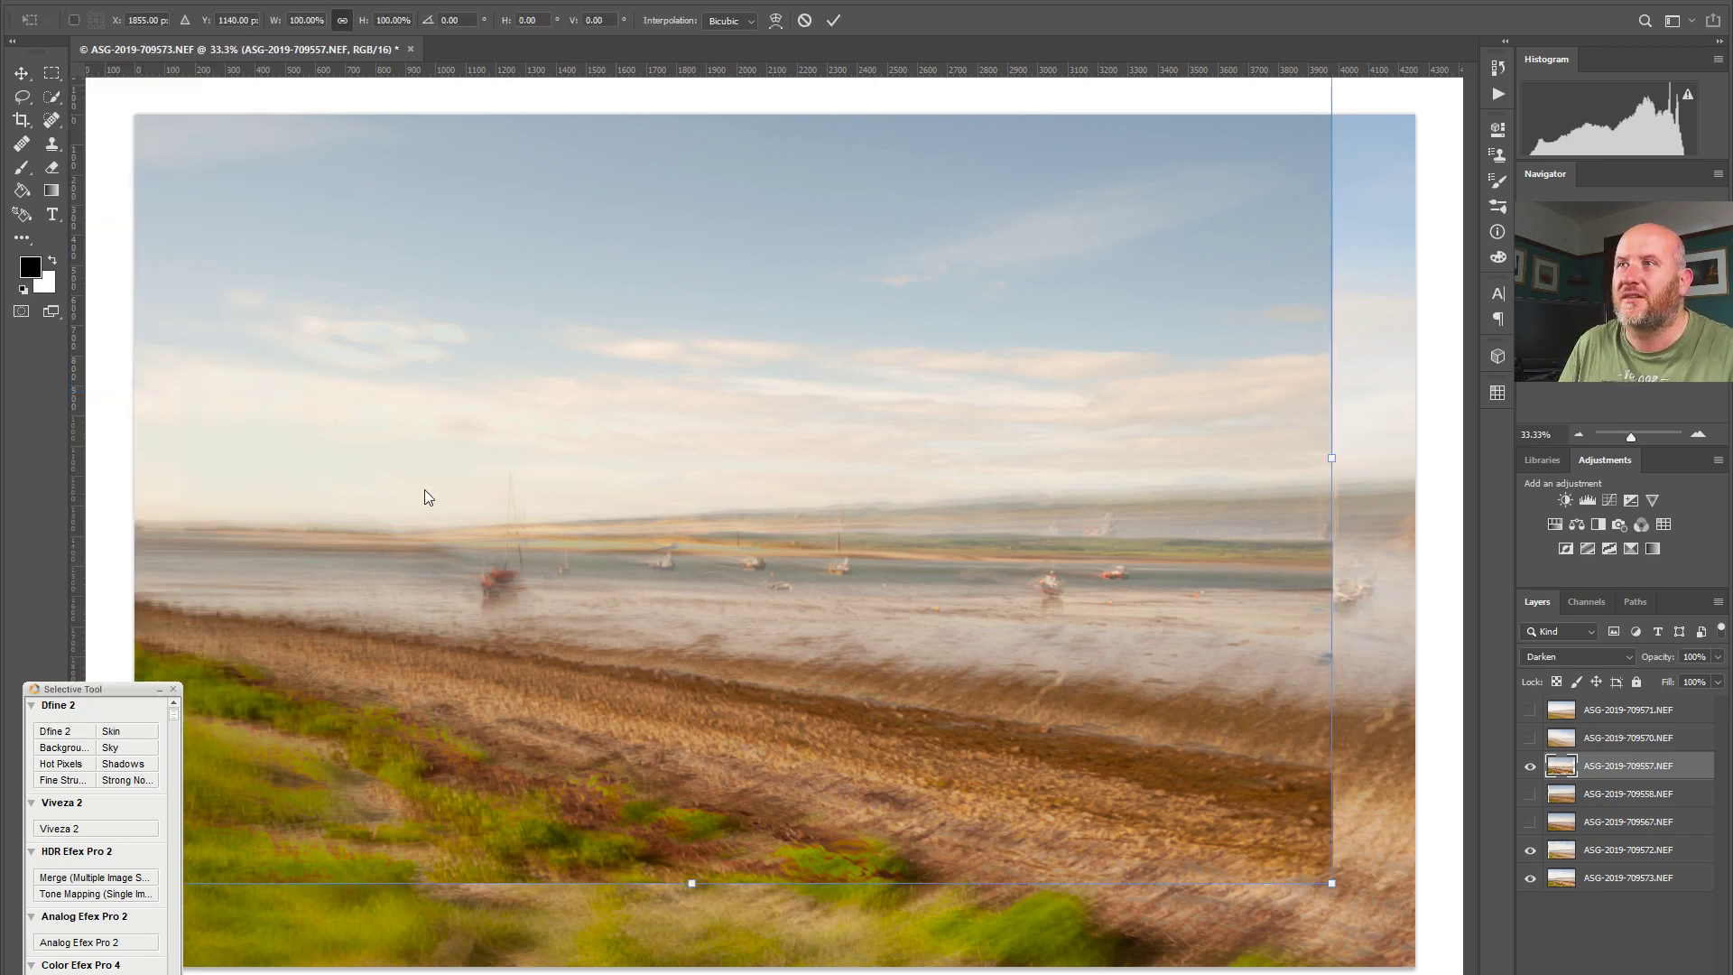
mouse_move(1343, 905)
mouse_down()
mouse_move(1368, 861)
mouse_move(1365, 880)
mouse_up()
drag(1037, 720, 1024, 694)
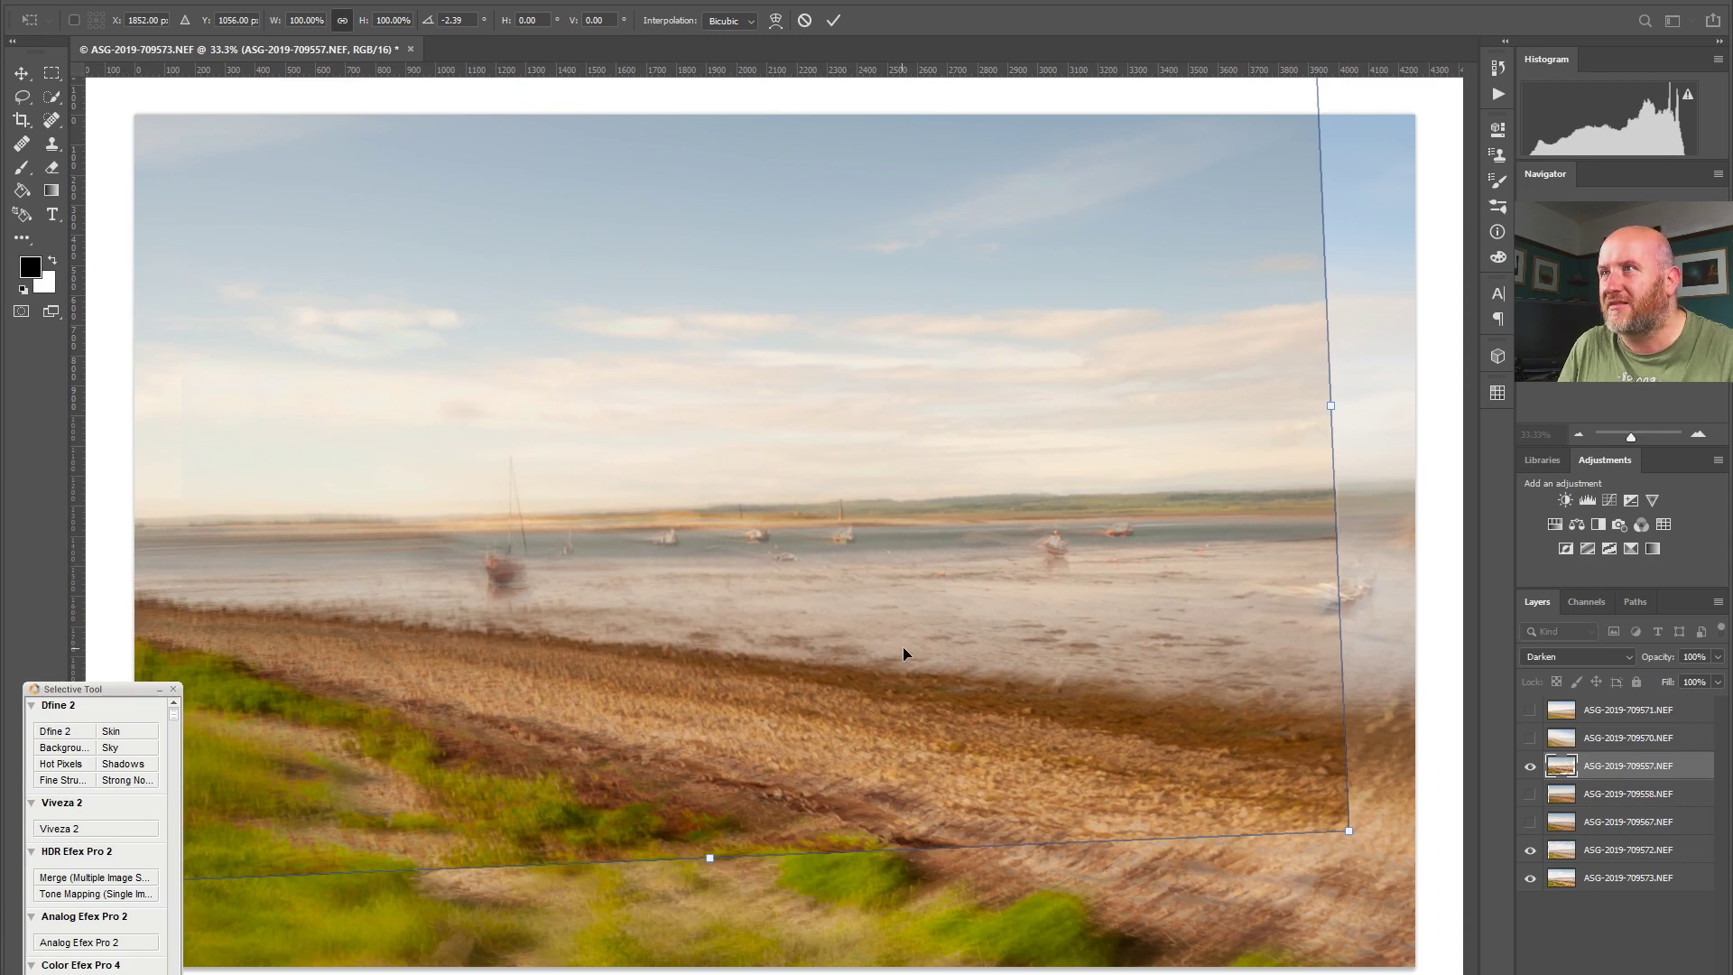
key(Return)
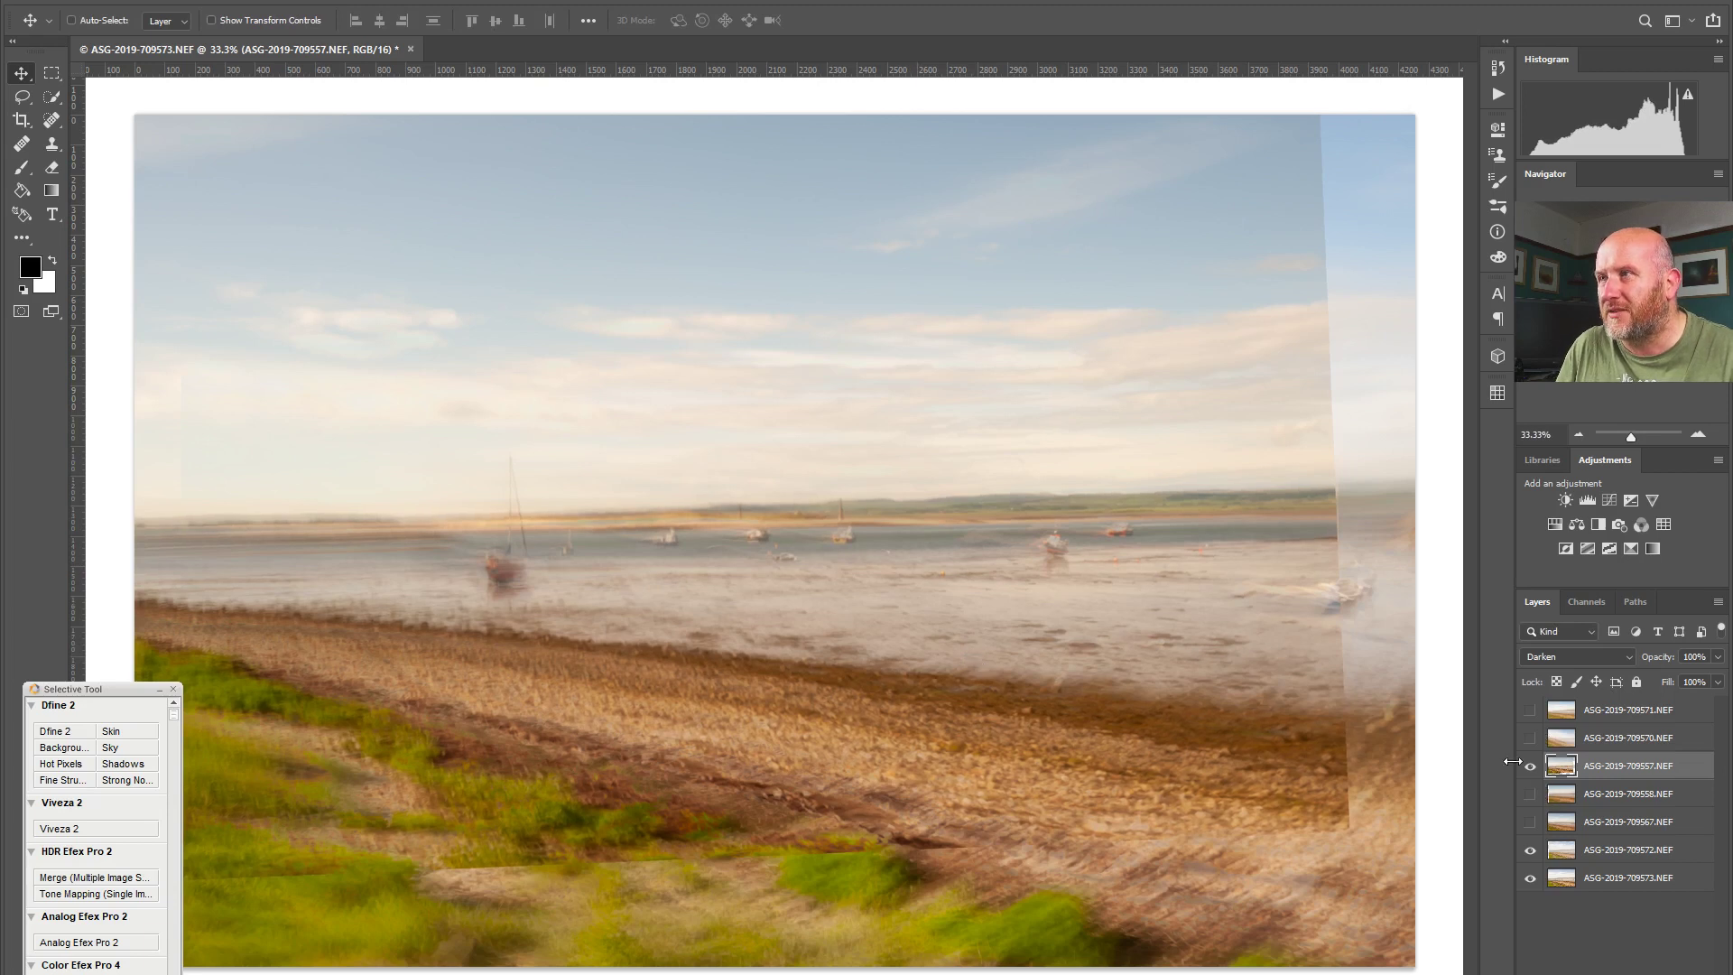
drag(1587, 768, 1552, 830)
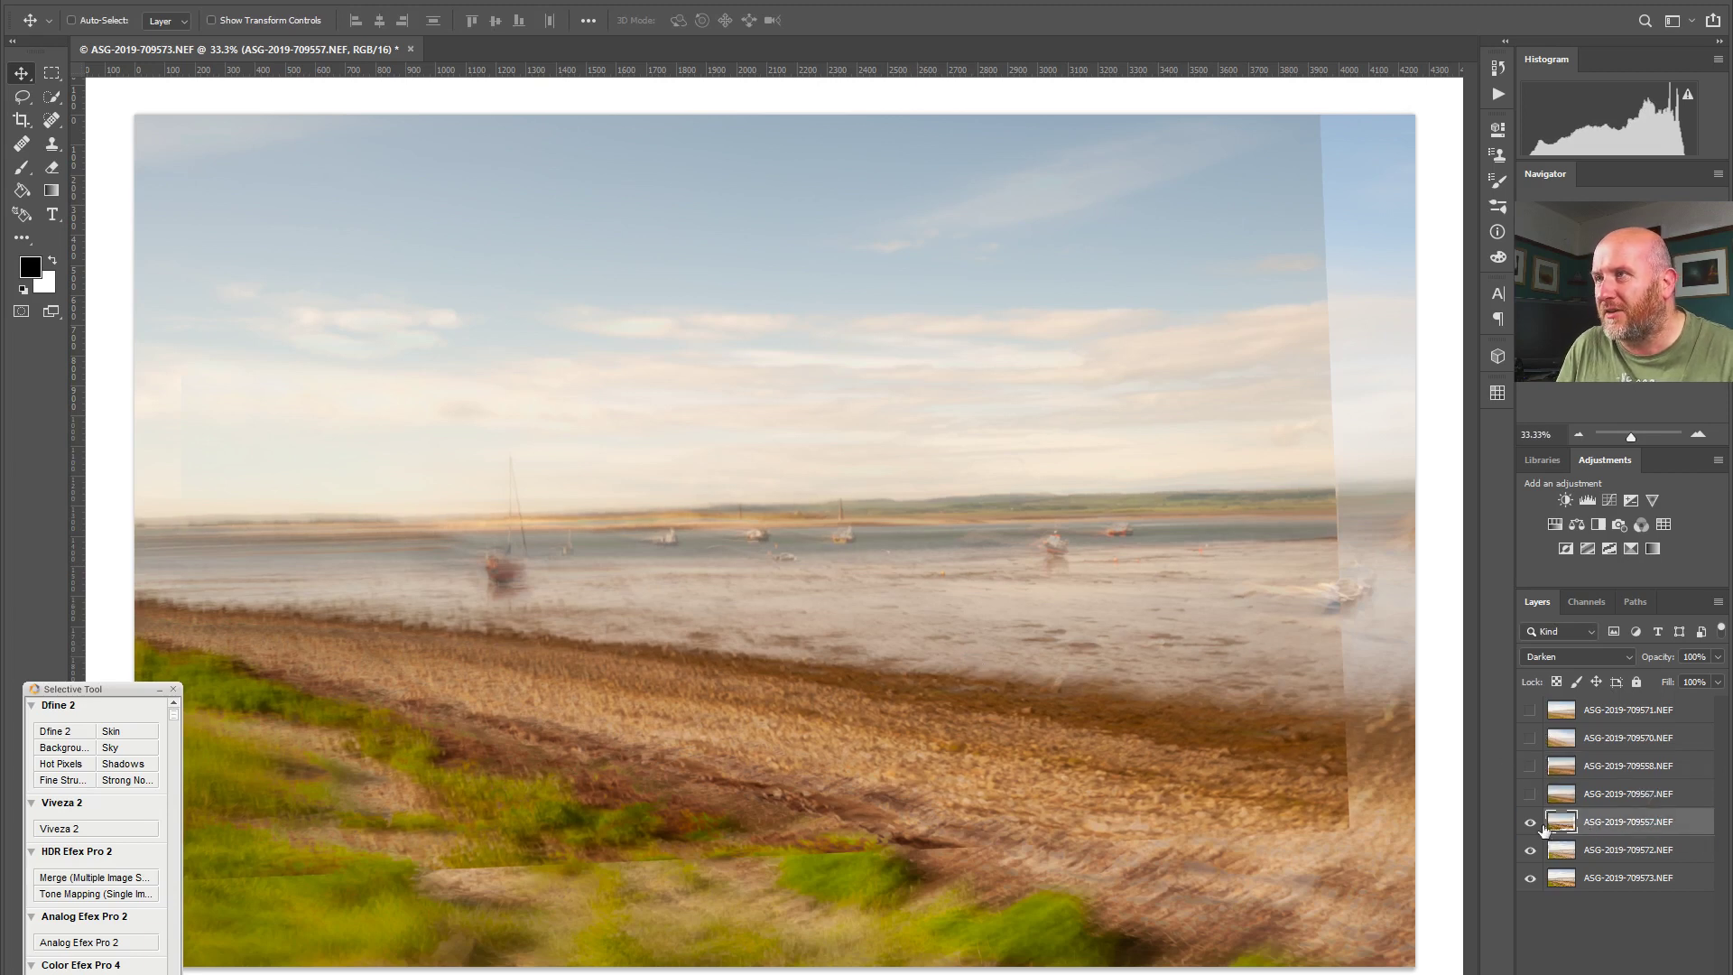
Step: Show layer ASG-2019-709567.NEF, try Multiply and Color Burn blending on it, and settle on Multiply at 48% opacity
click(1531, 796)
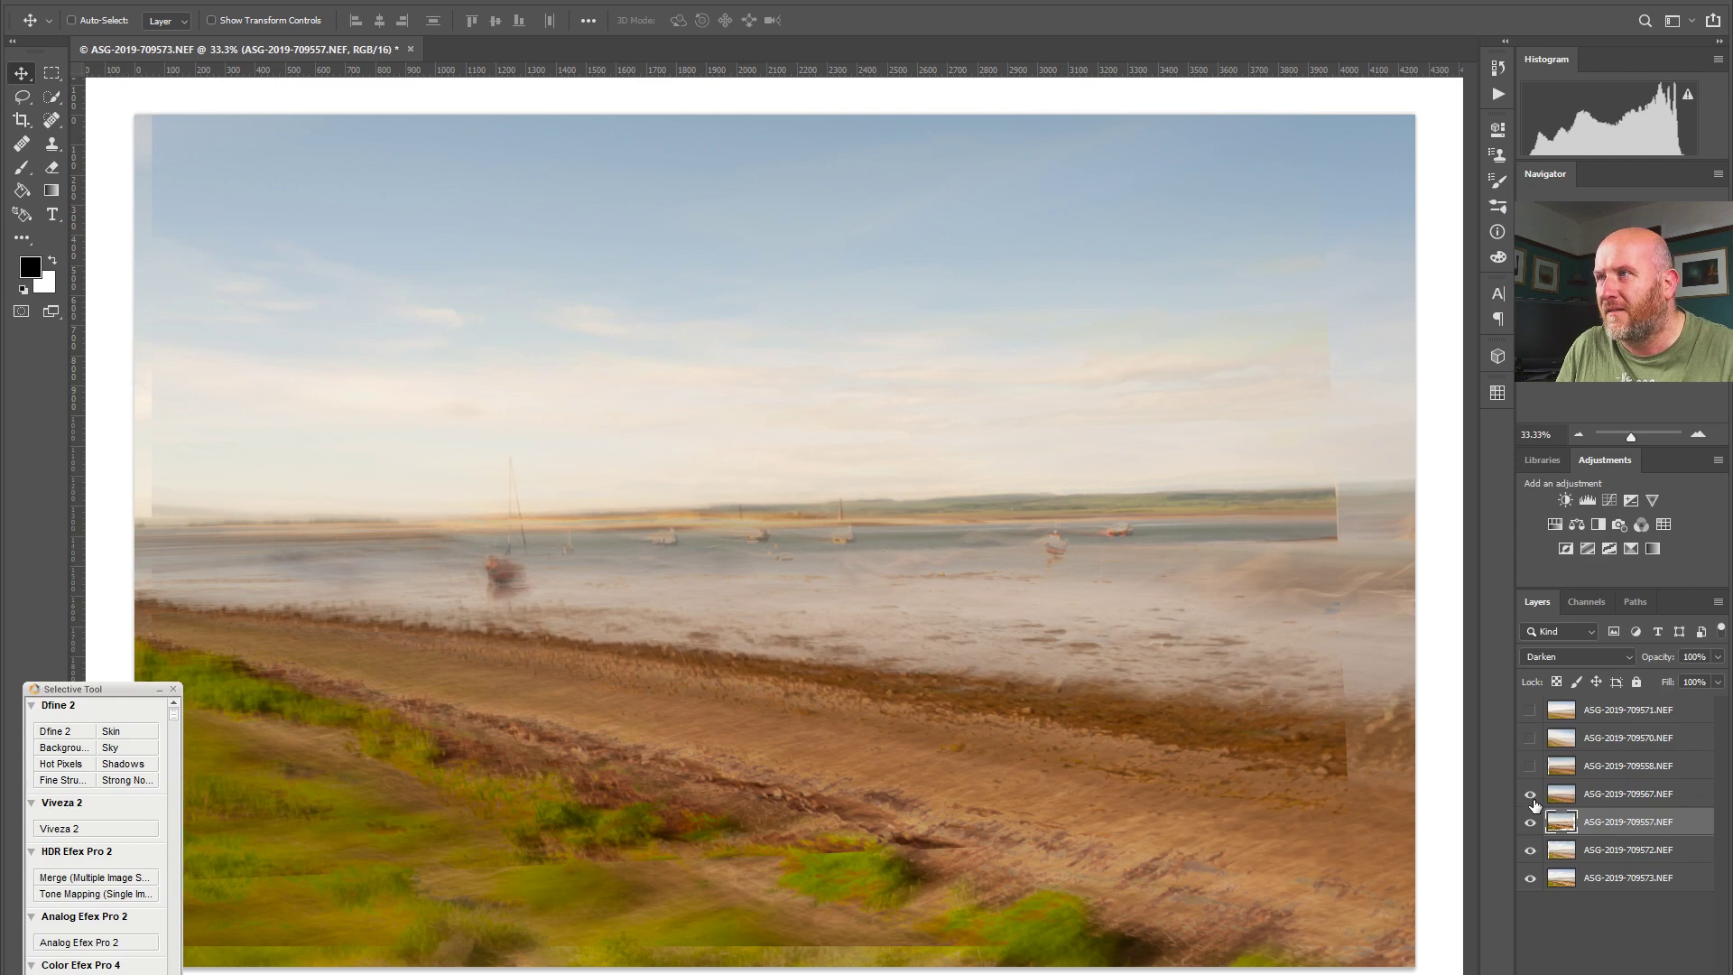
click(1598, 796)
click(1585, 659)
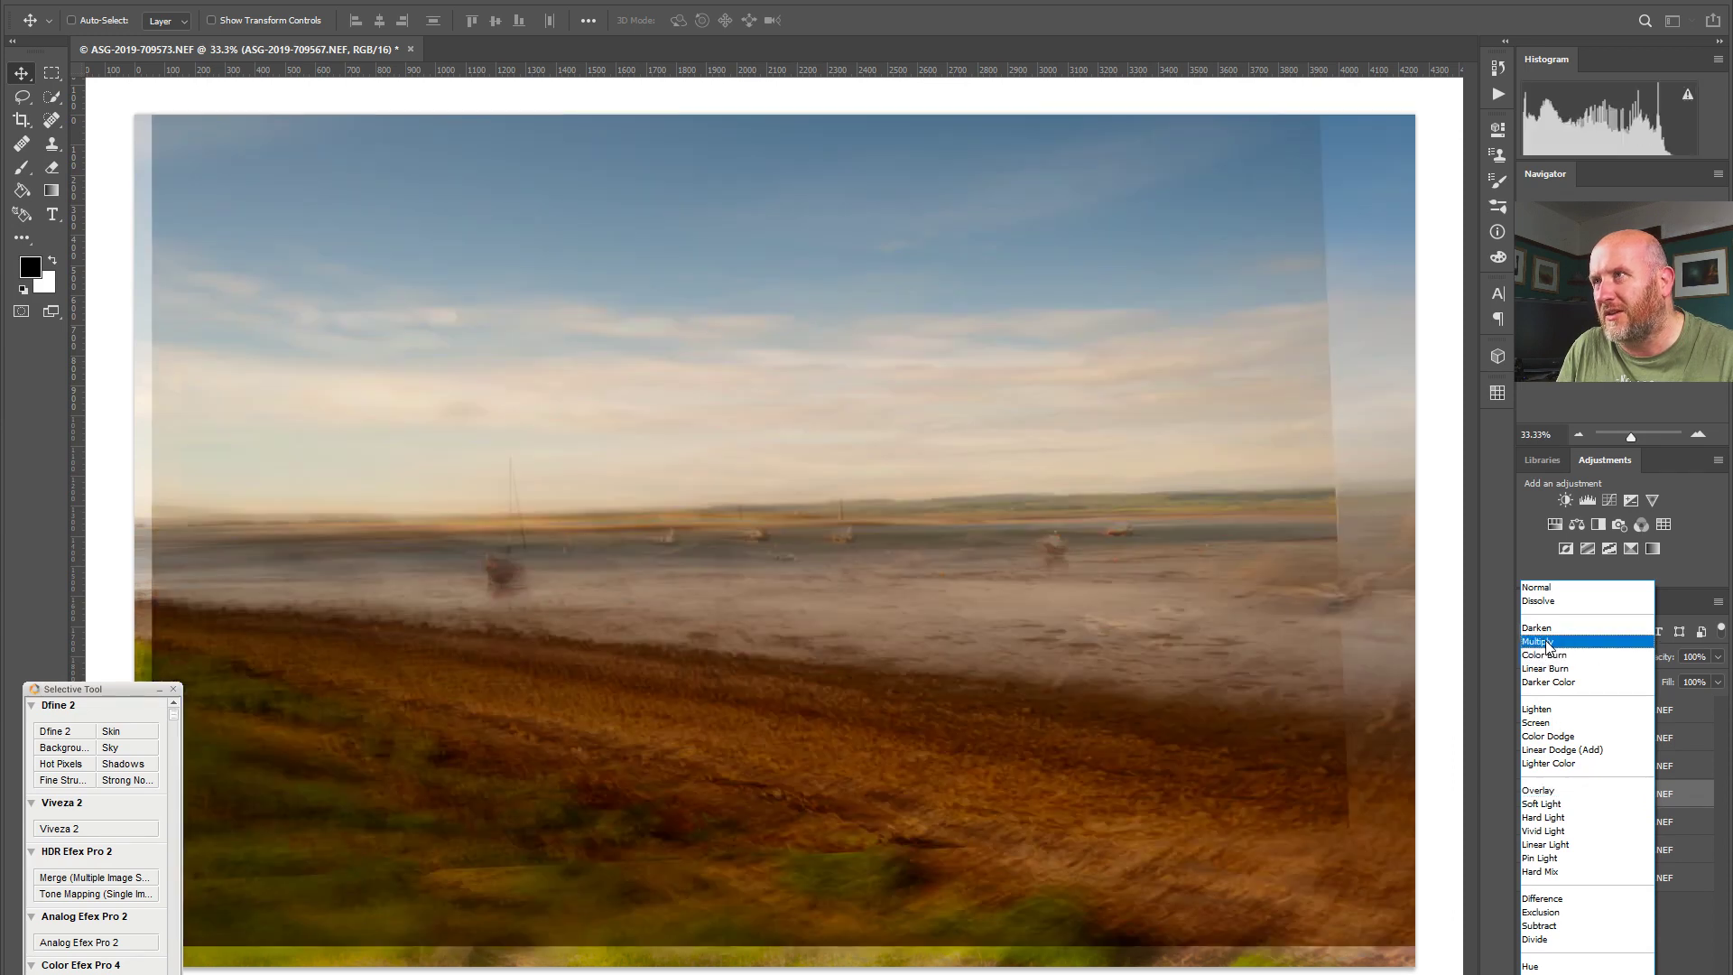
click(1547, 643)
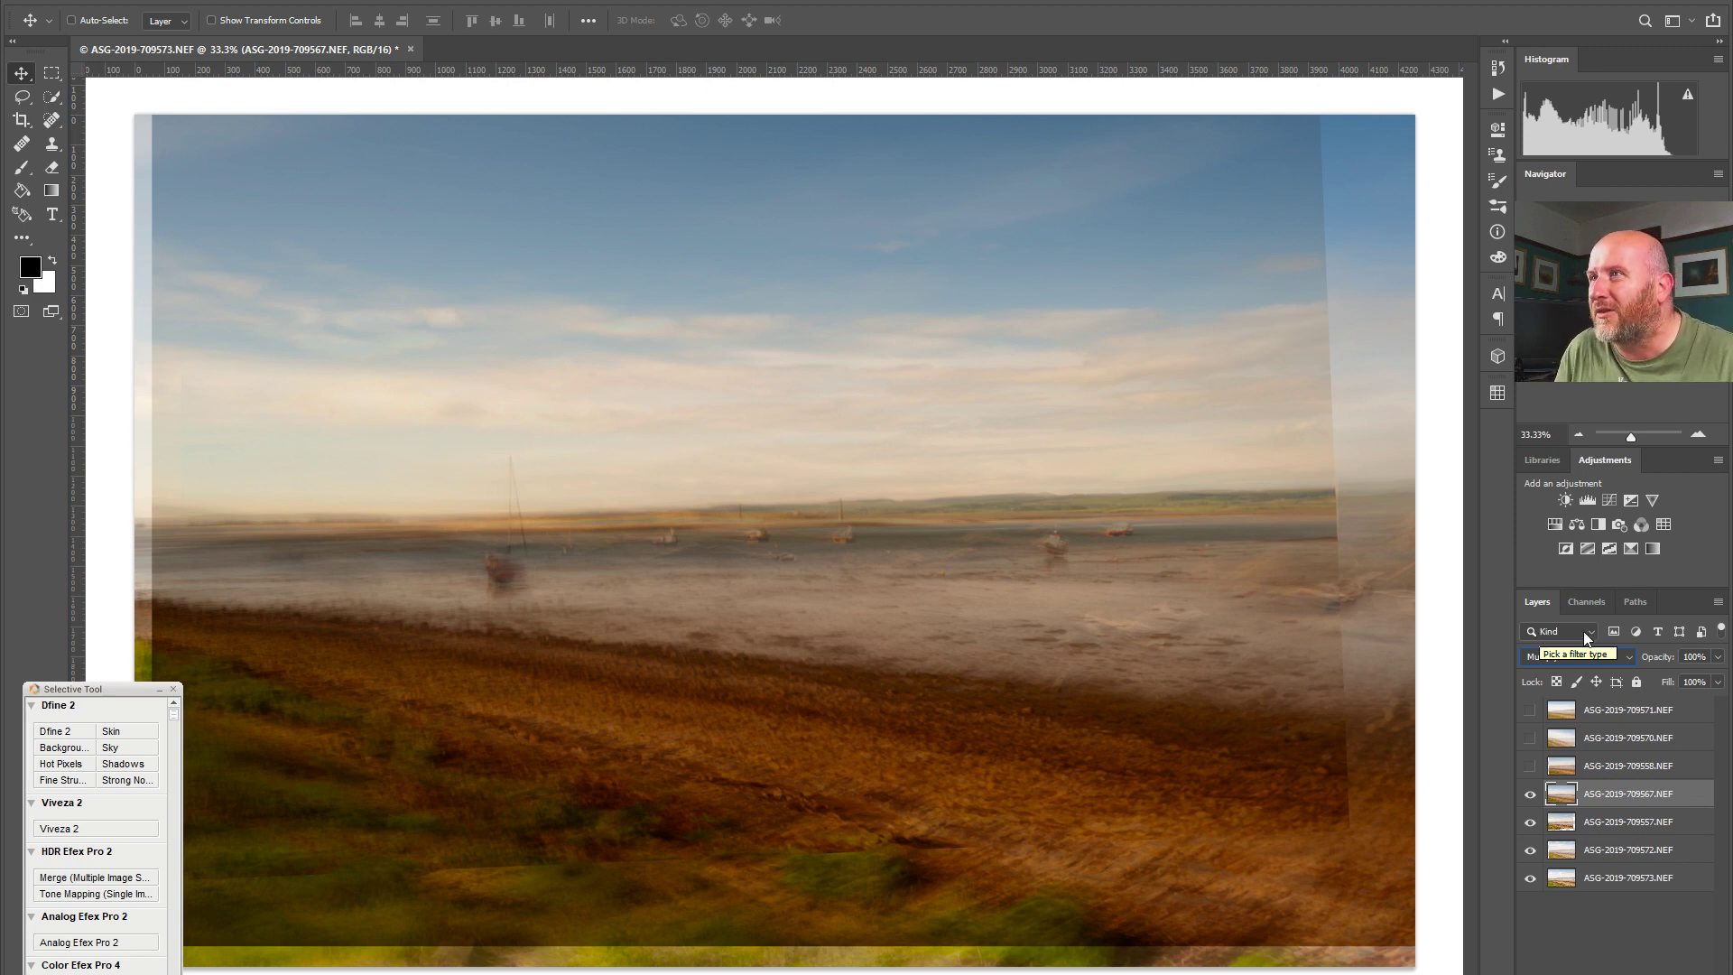
click(1632, 662)
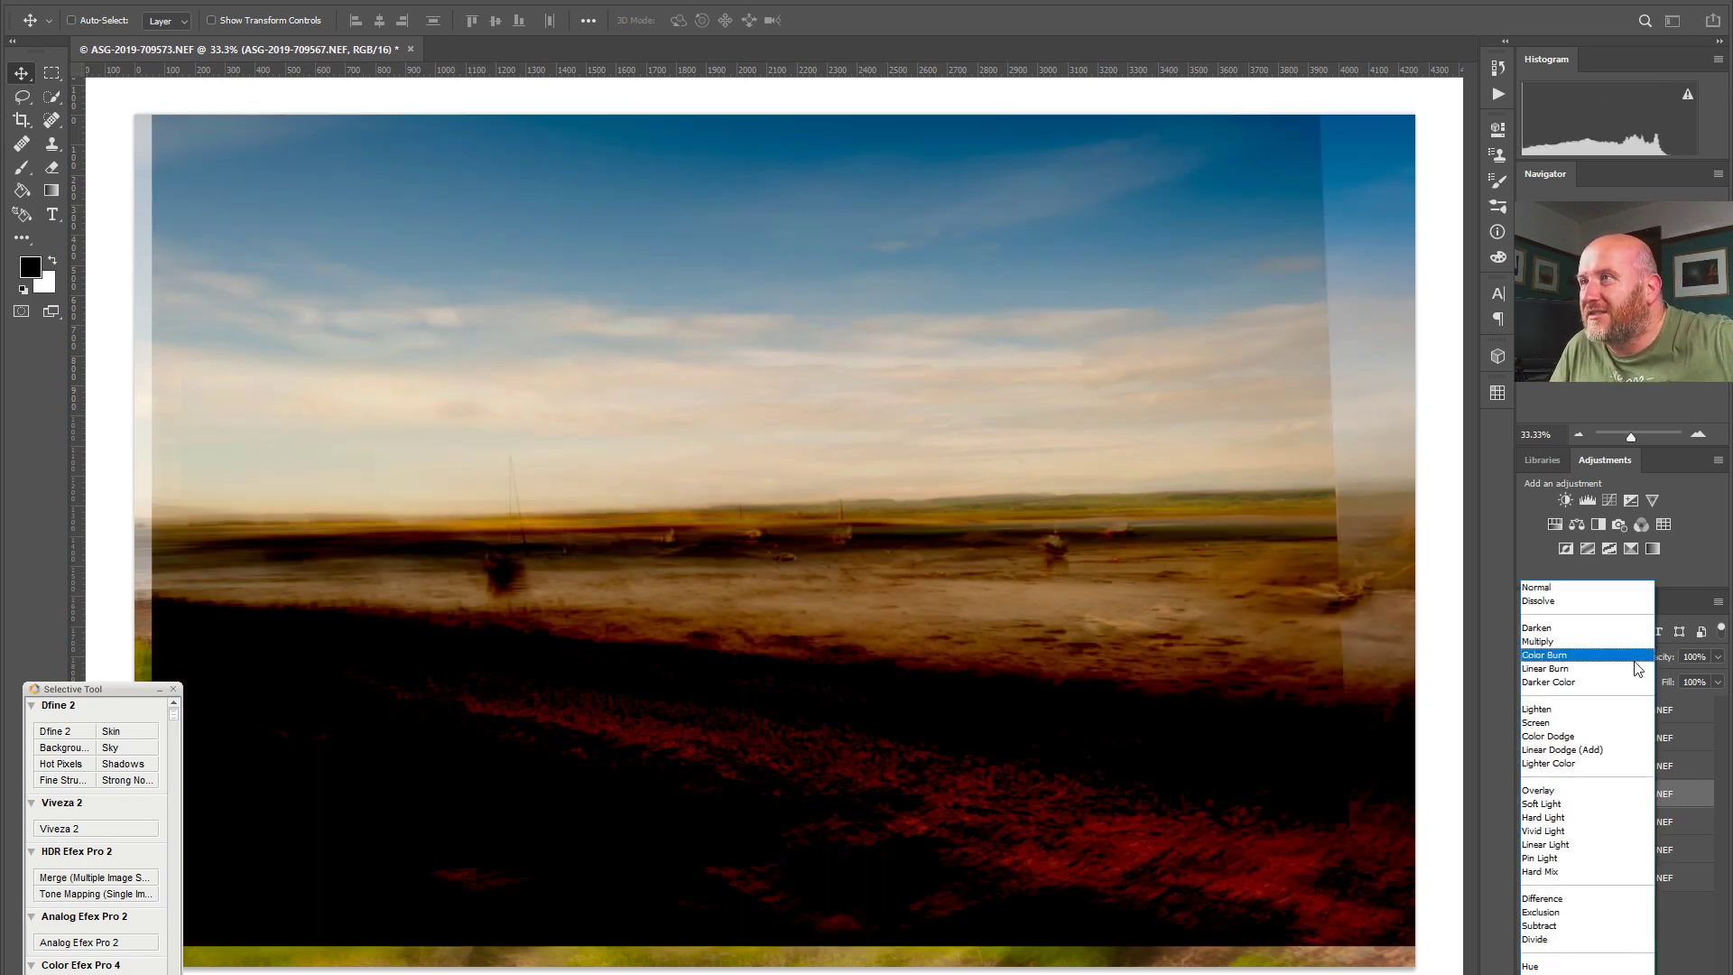
click(1685, 939)
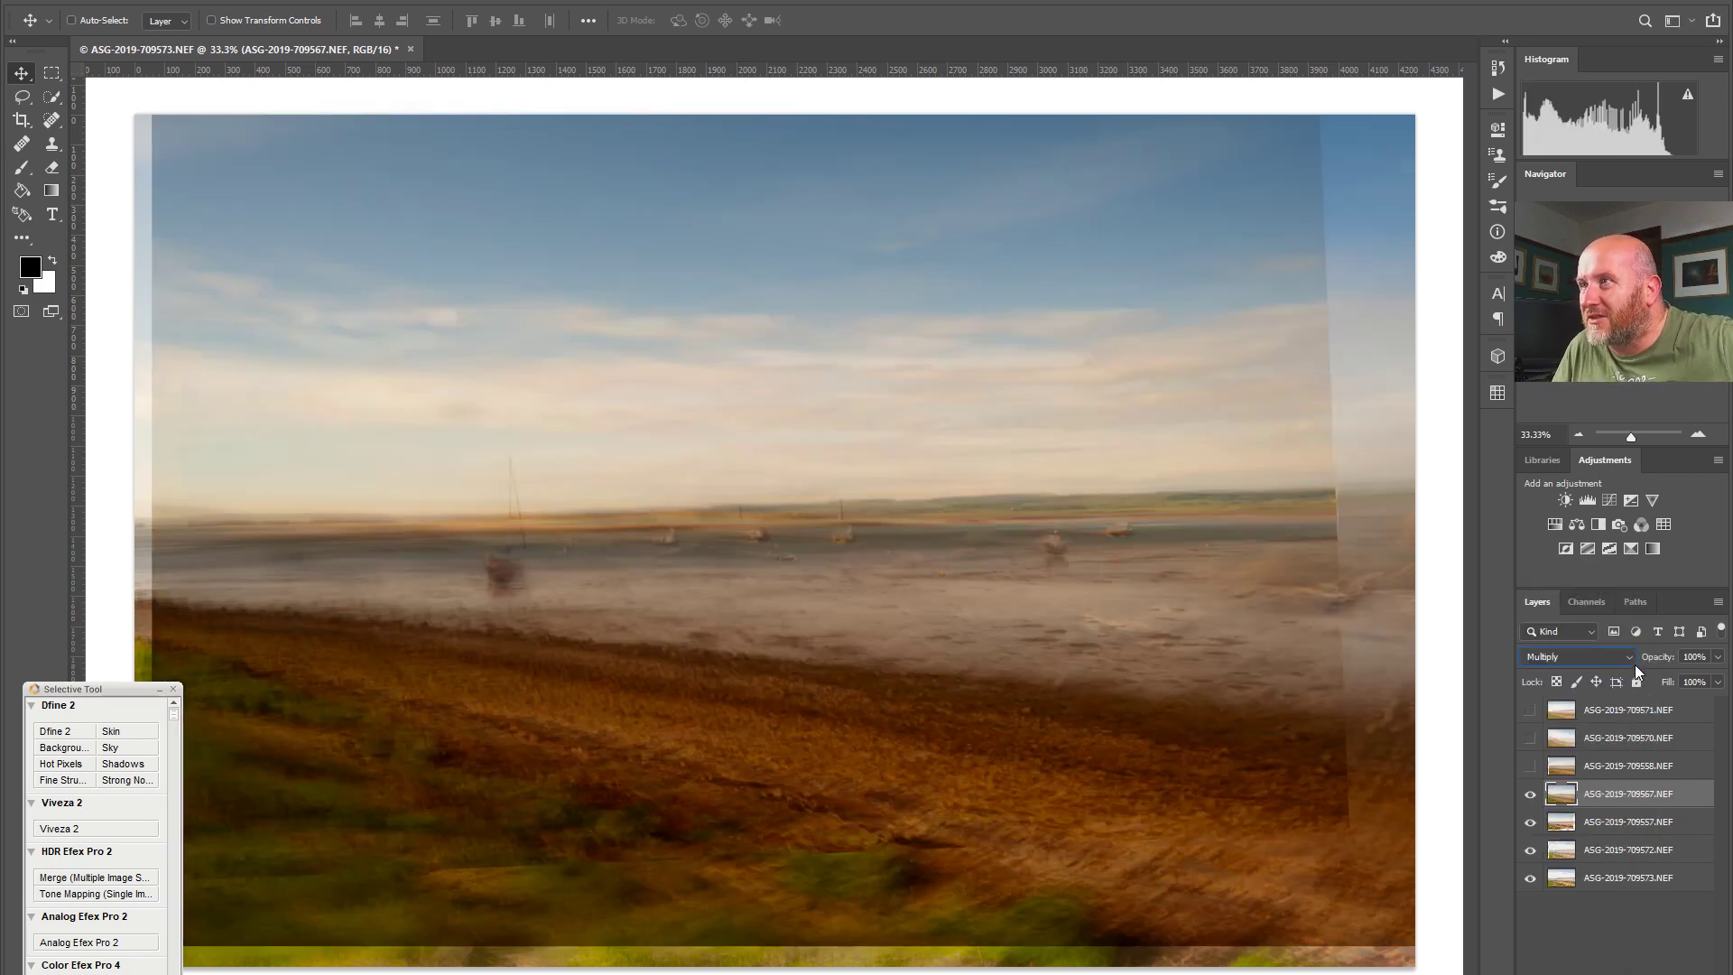
click(1632, 659)
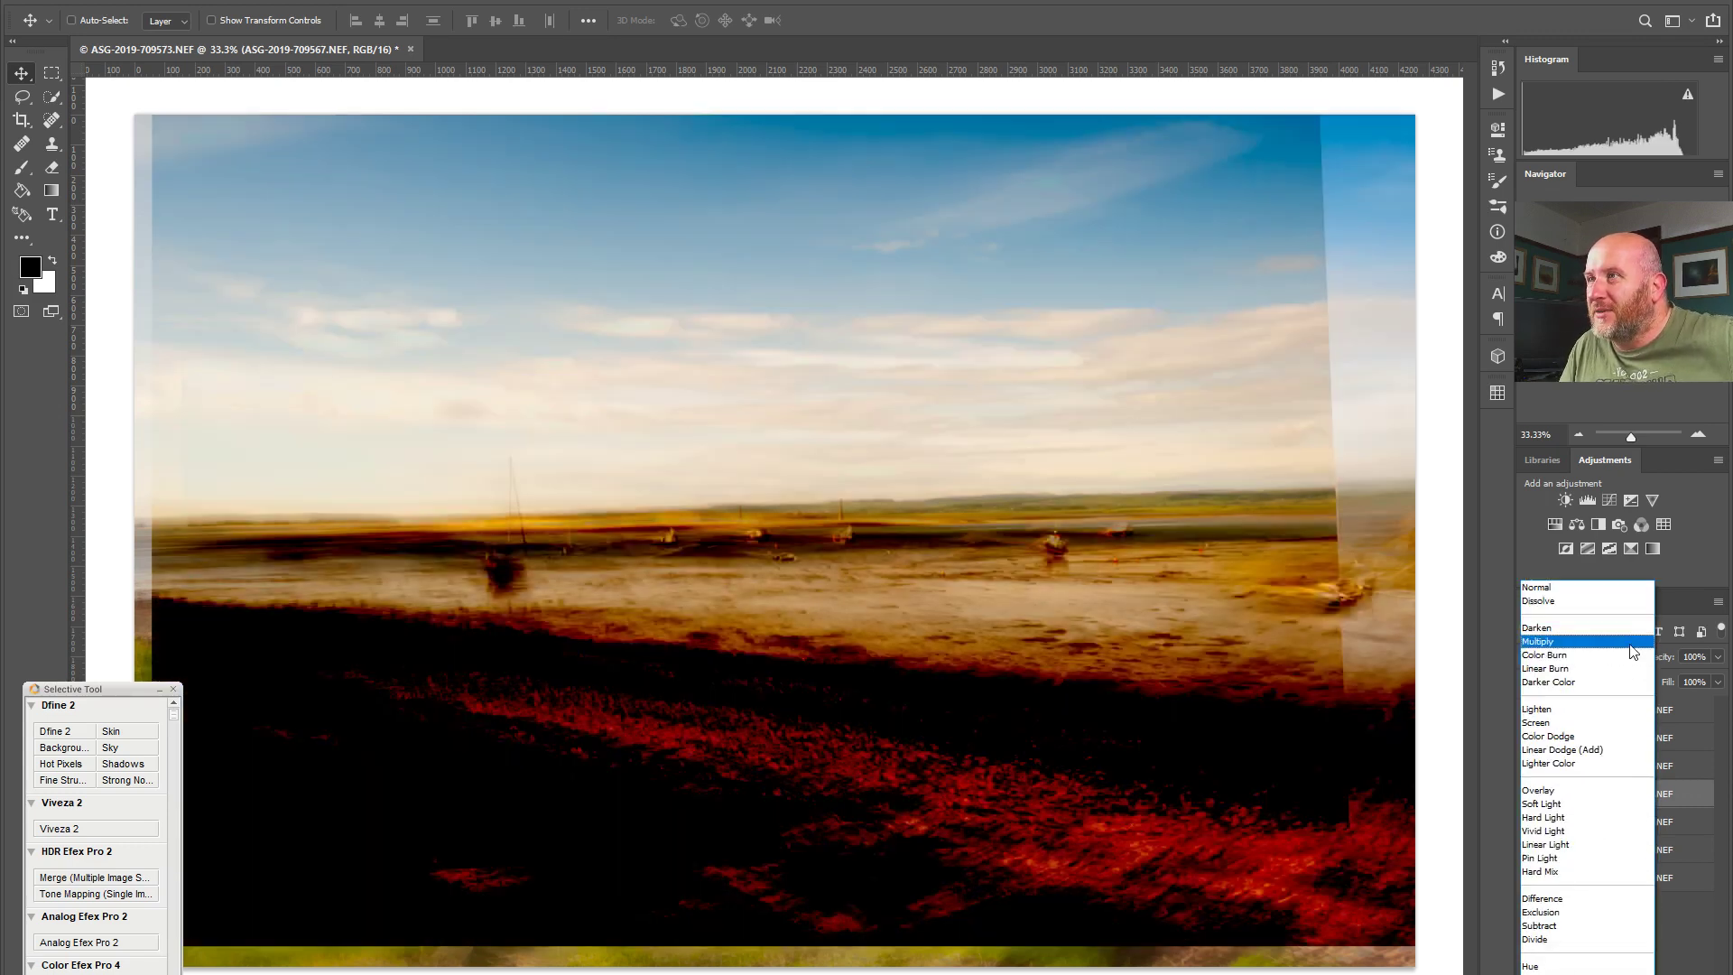
click(1633, 646)
click(1718, 658)
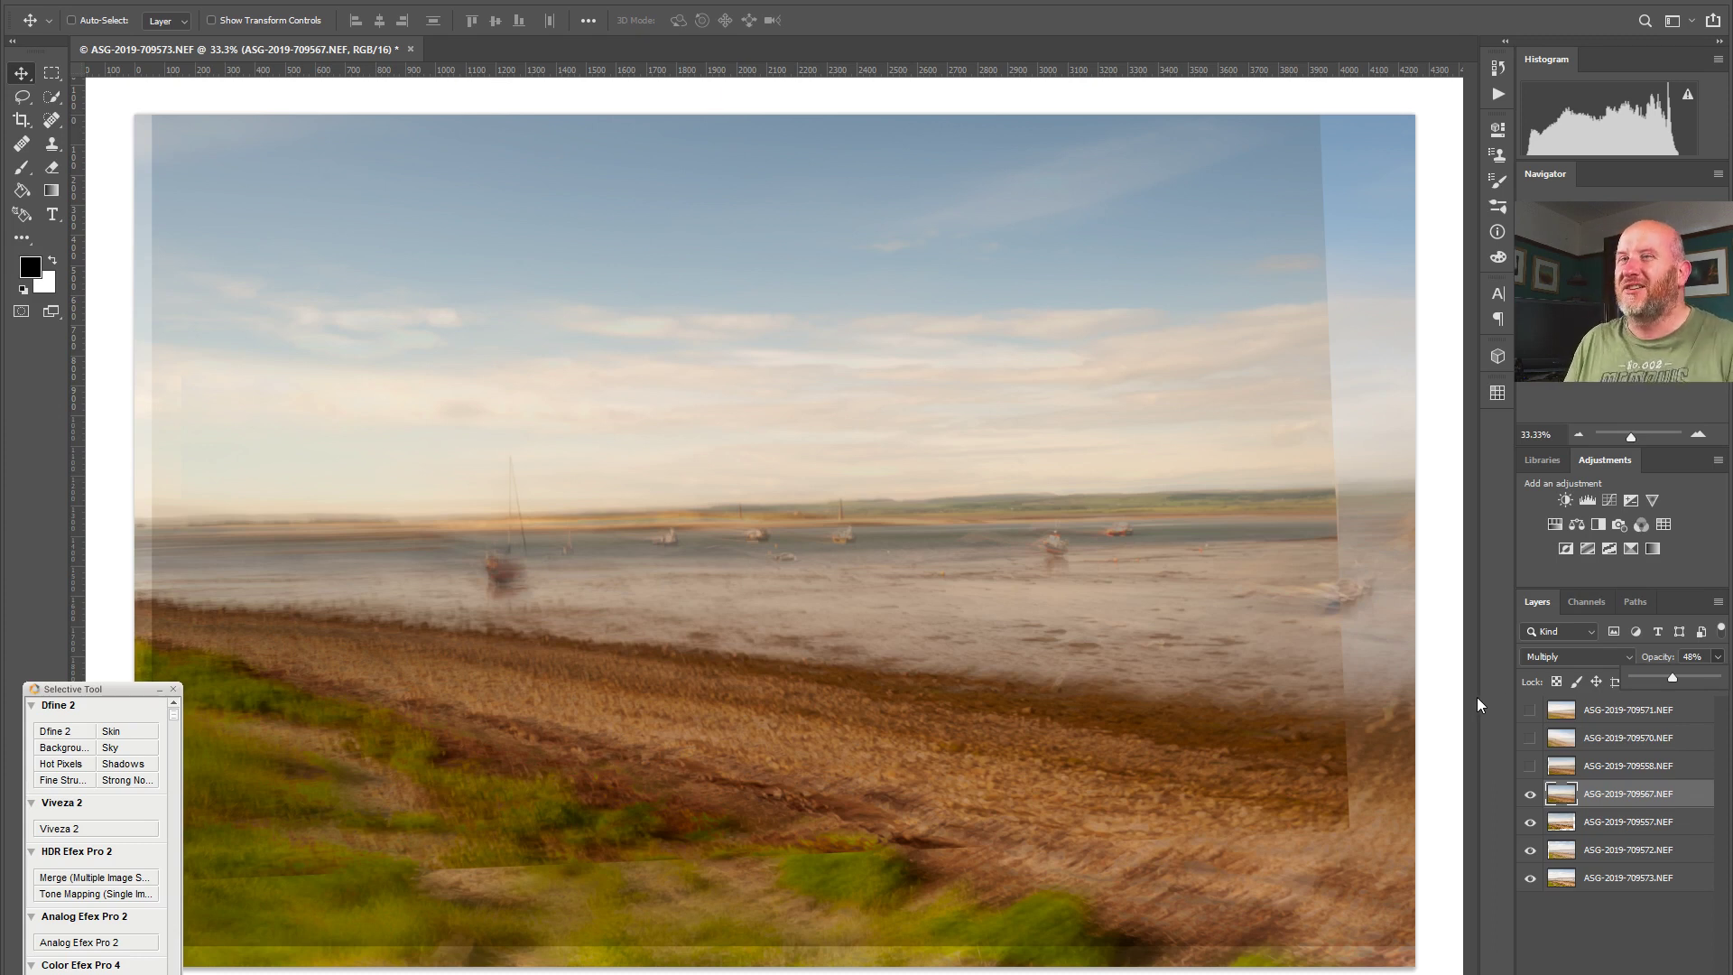
Step: Show layer ASG-2019-709558.NEF and shift it slightly left over the visible layers
click(1529, 769)
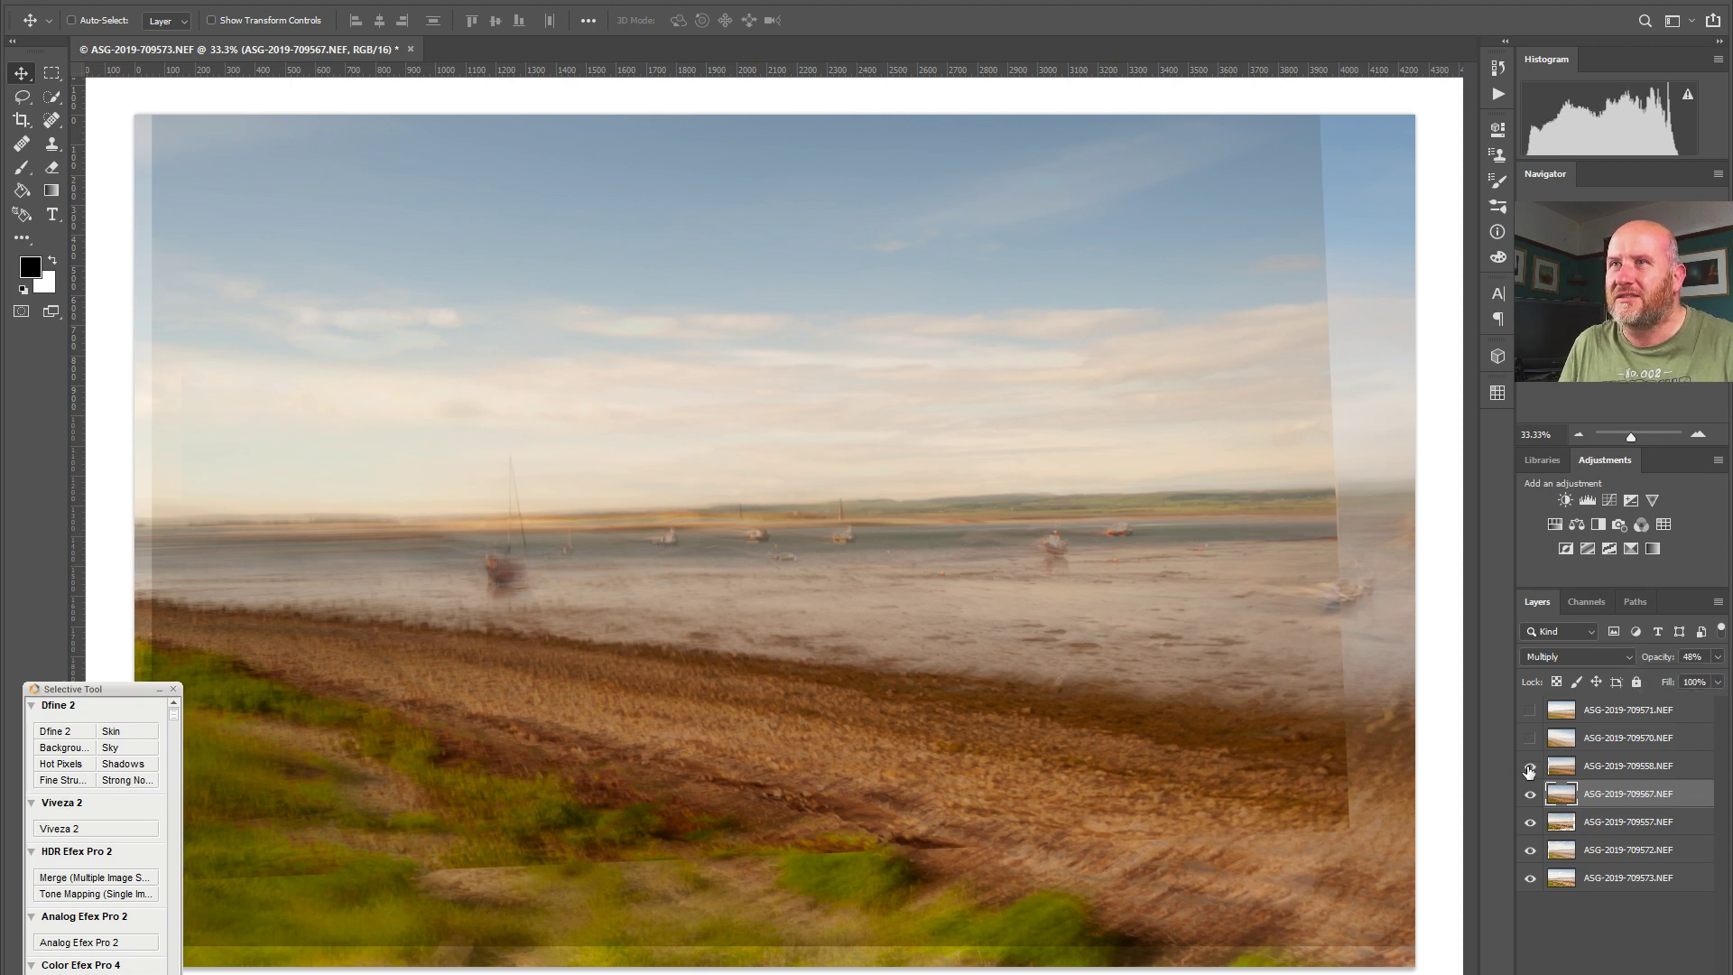
click(1642, 774)
mouse_move(1175, 713)
mouse_down()
mouse_move(1130, 735)
mouse_move(1139, 684)
mouse_move(1147, 712)
mouse_up()
Step: Show layer ASG-2019-709570.NEF and blend it in Normal mode at 55% opacity
click(1526, 737)
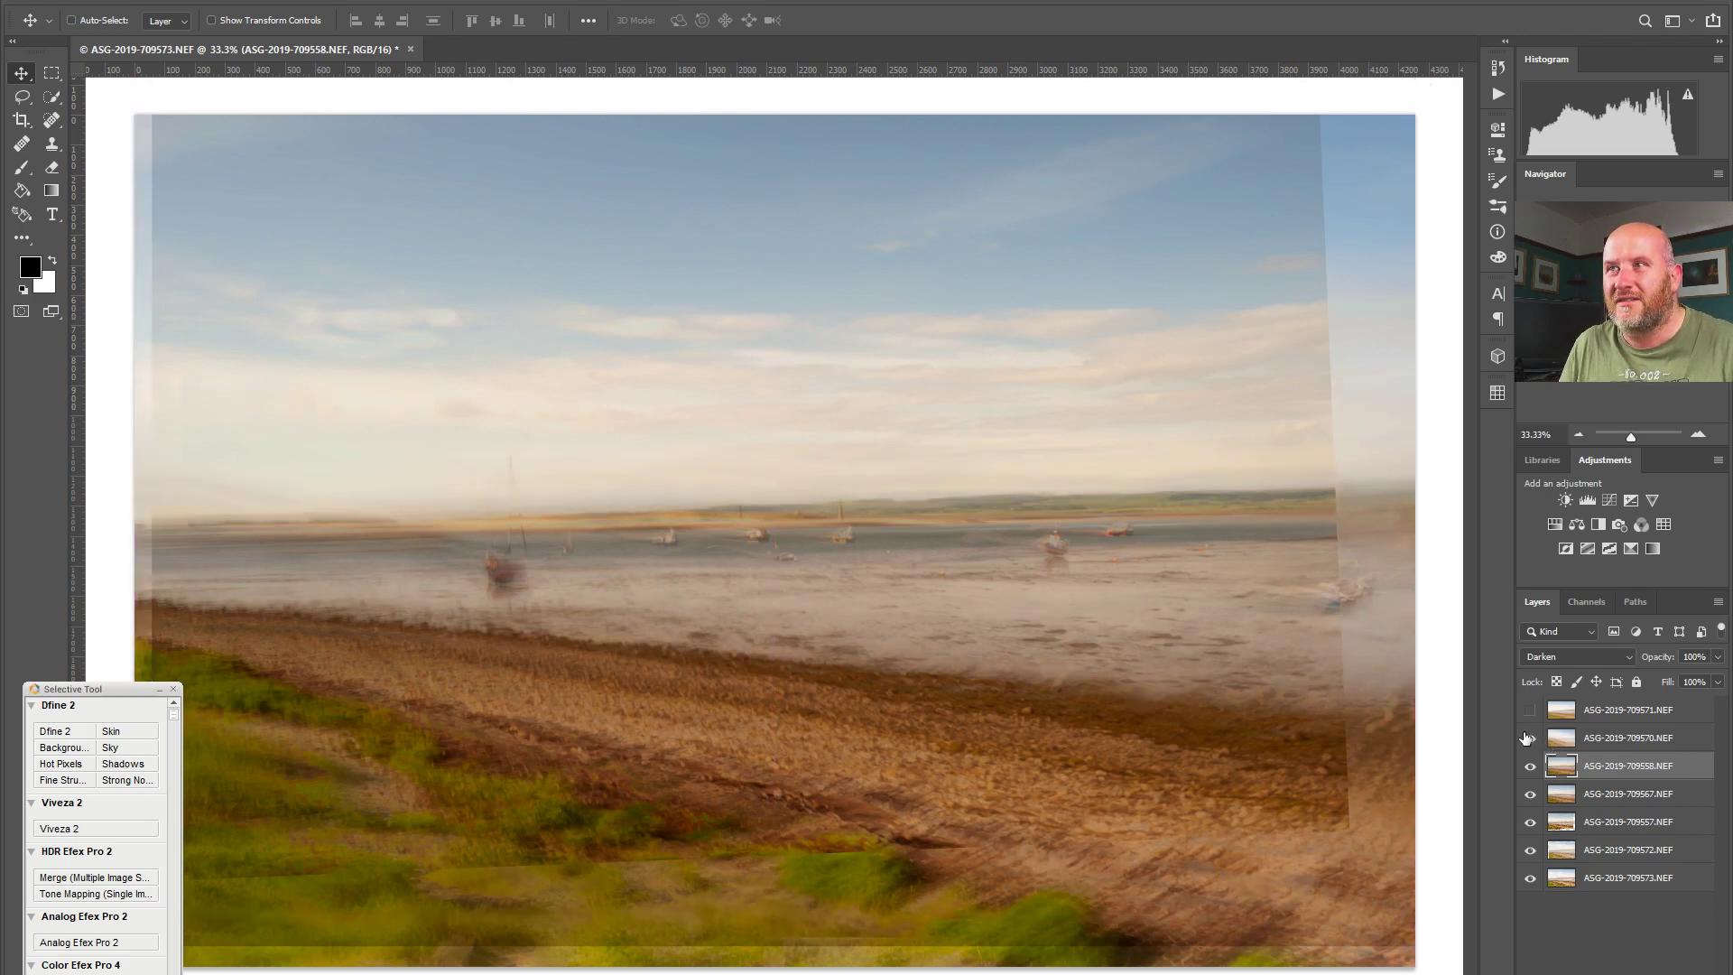
click(1575, 737)
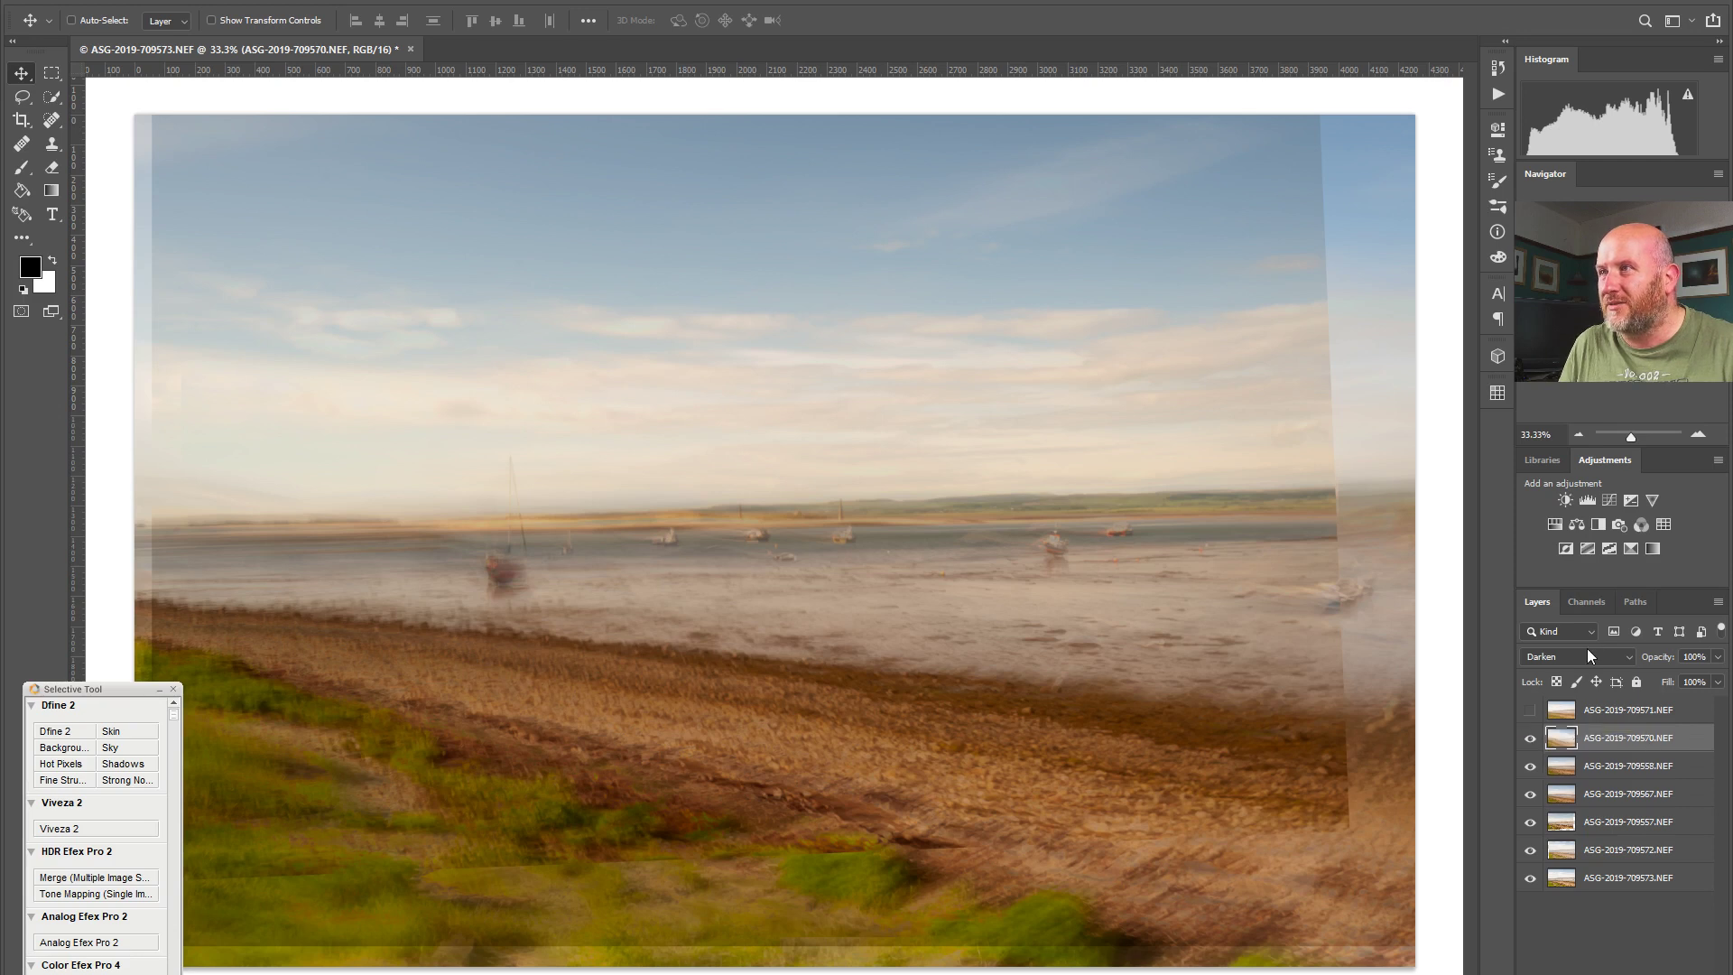
click(1587, 649)
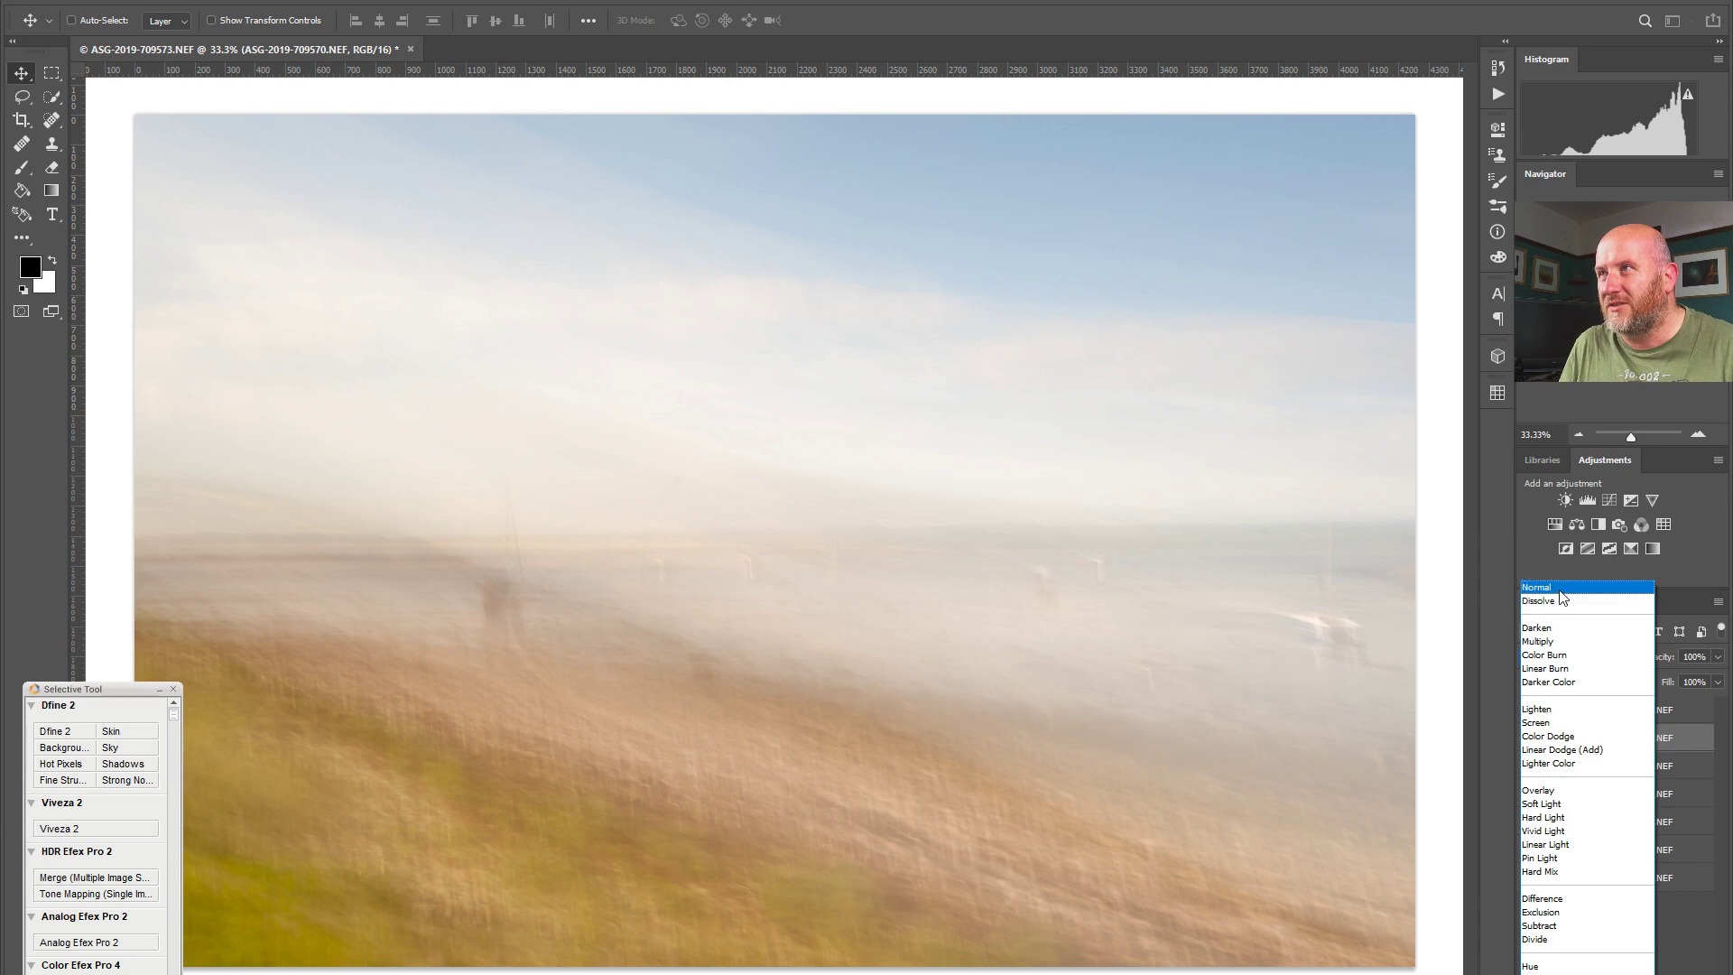
click(1548, 588)
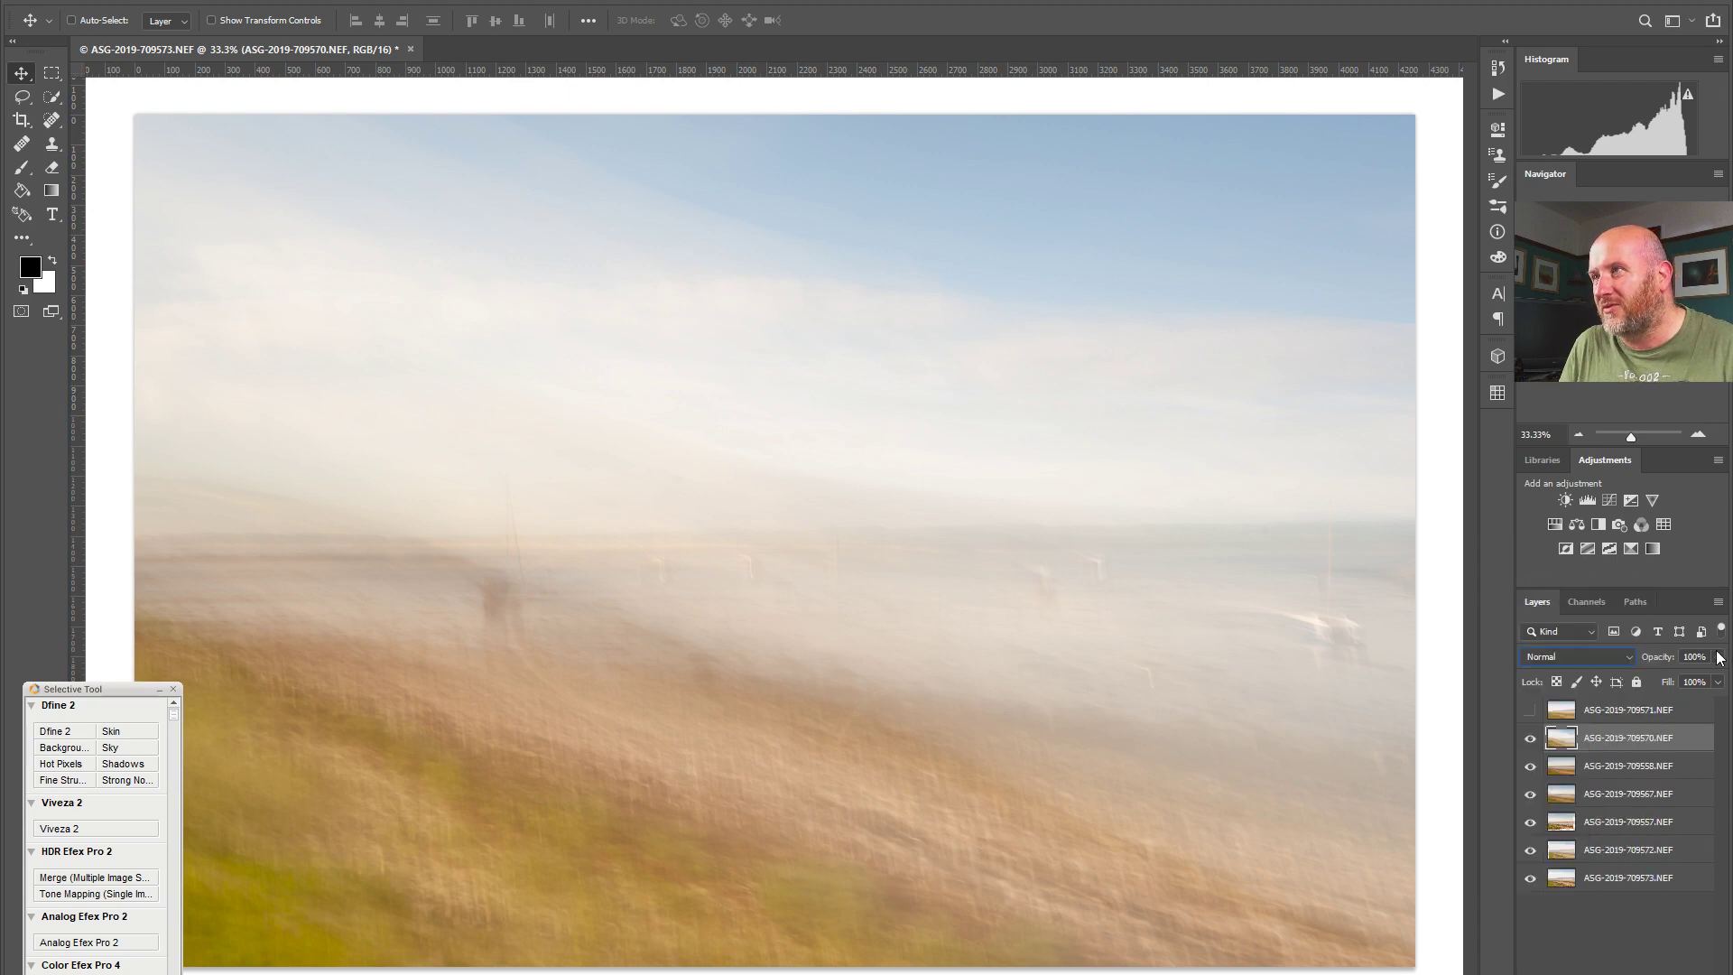
click(1718, 657)
drag(1714, 677, 1686, 677)
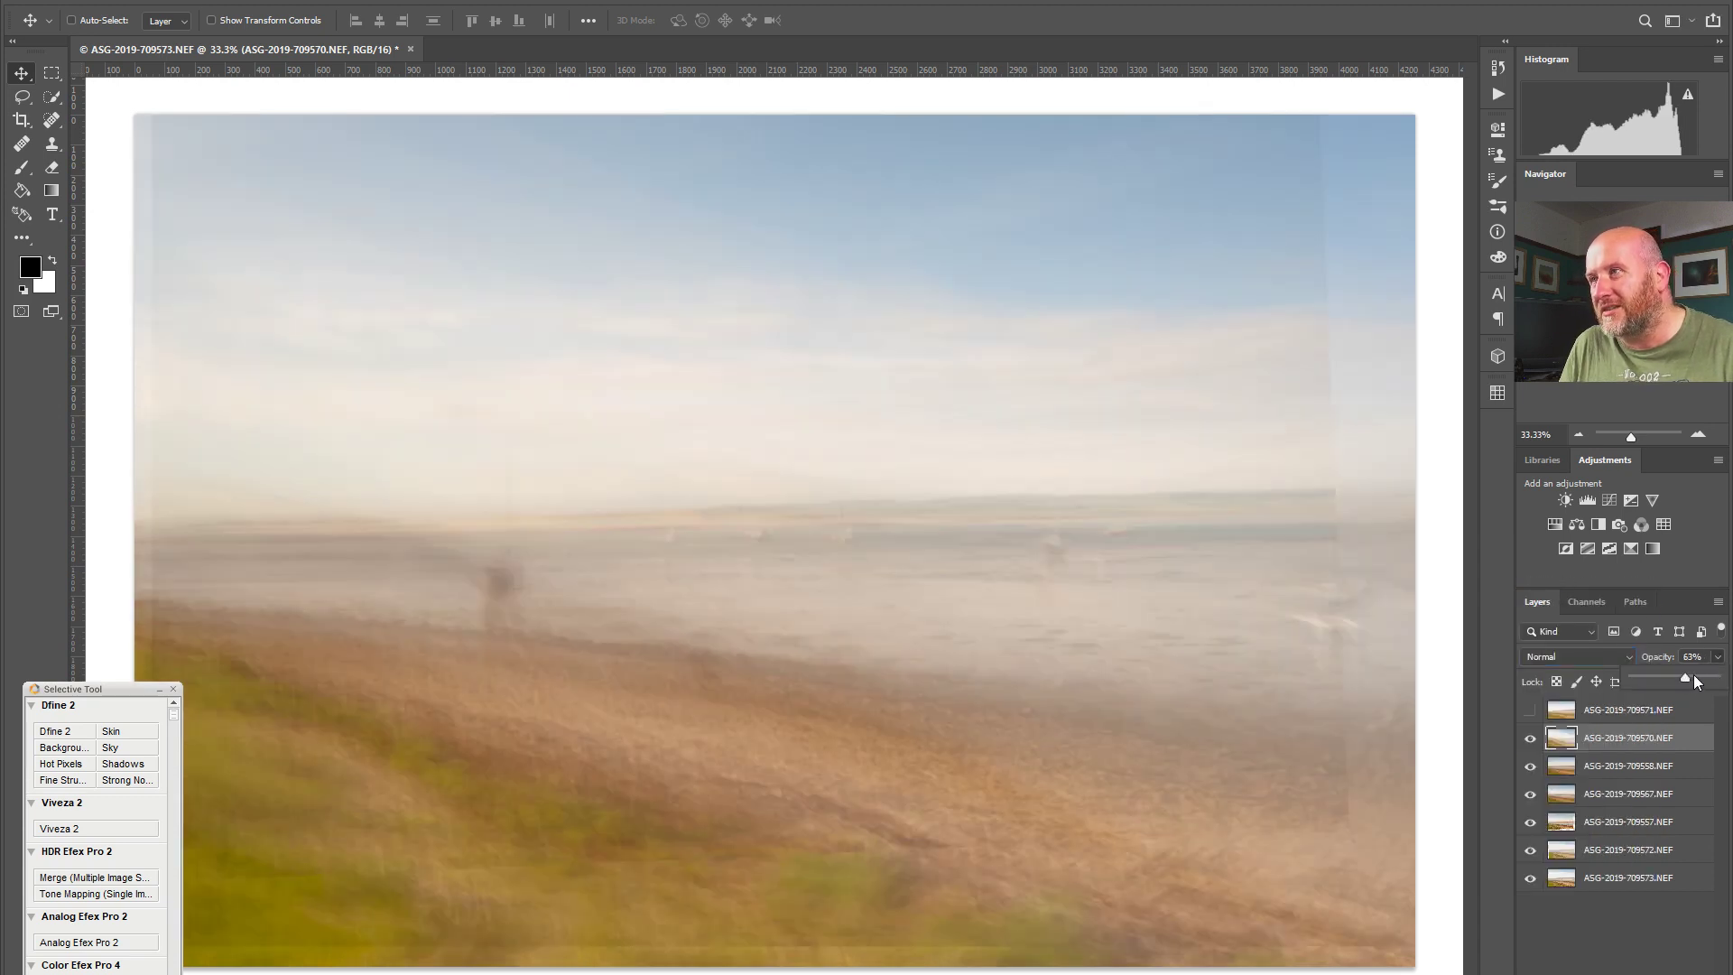
mouse_move(1672, 679)
mouse_down()
mouse_move(1699, 679)
mouse_move(1677, 673)
mouse_up()
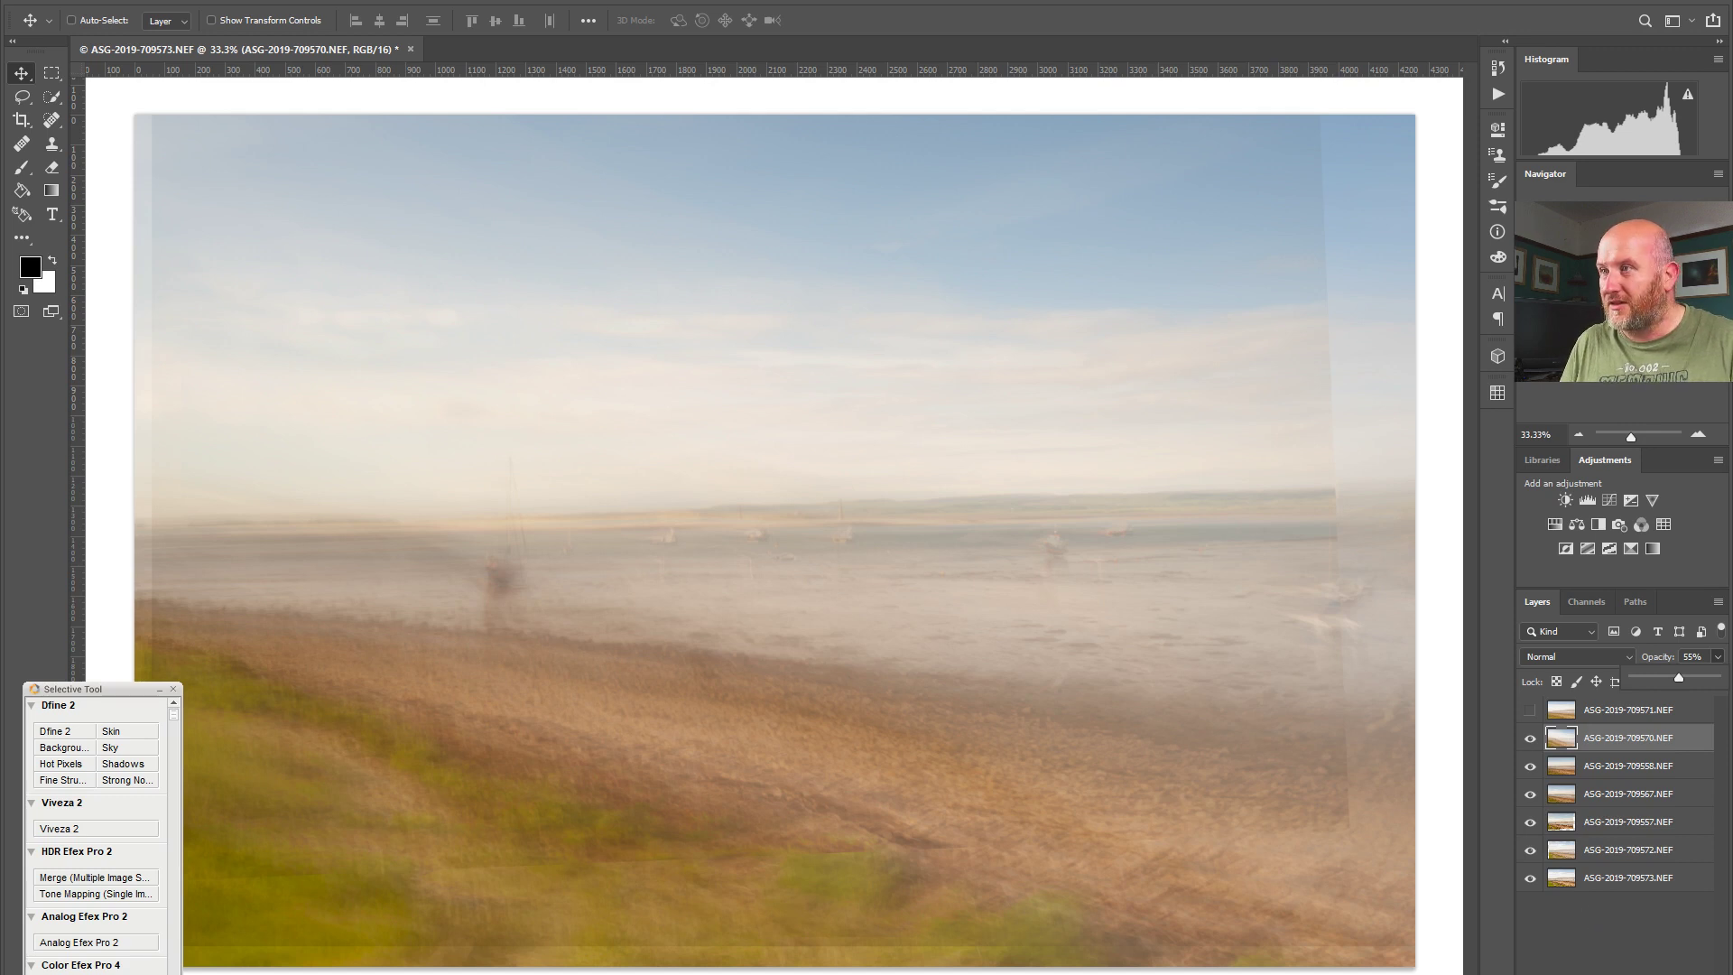
Step: Mask layer ASG-2019-709570.NEF and partly erase it over the boats and water with a size 900 eraser at 21% opacity and 40% flow
click(1616, 971)
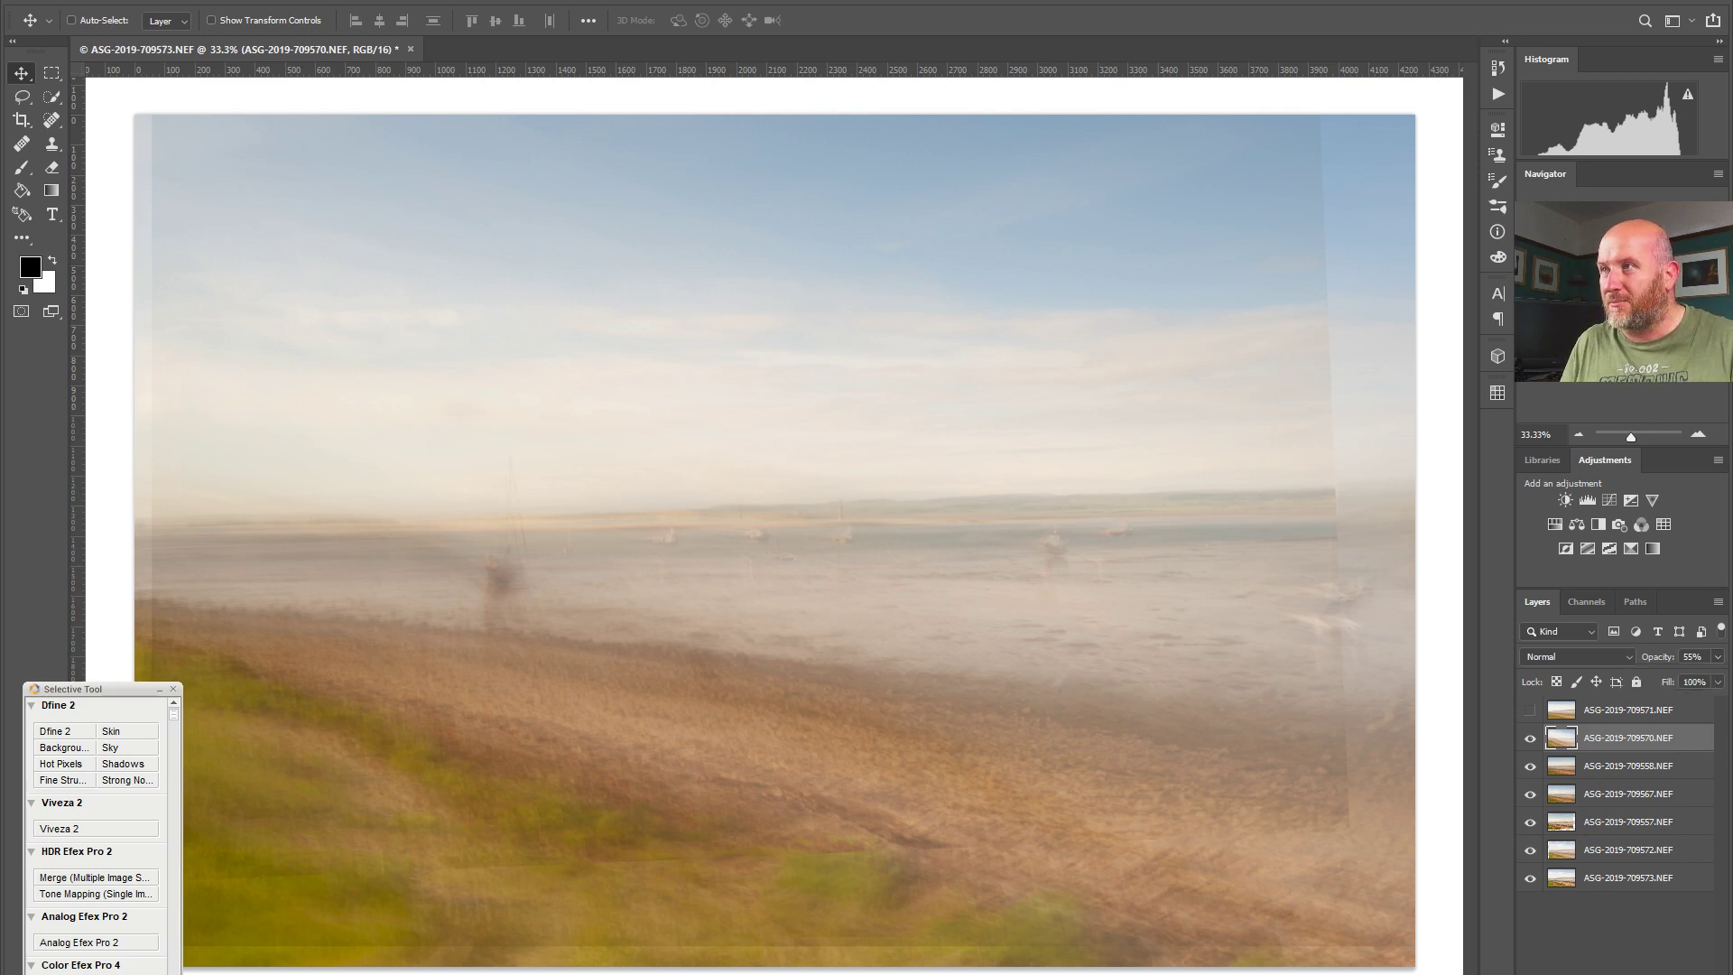
click(52, 167)
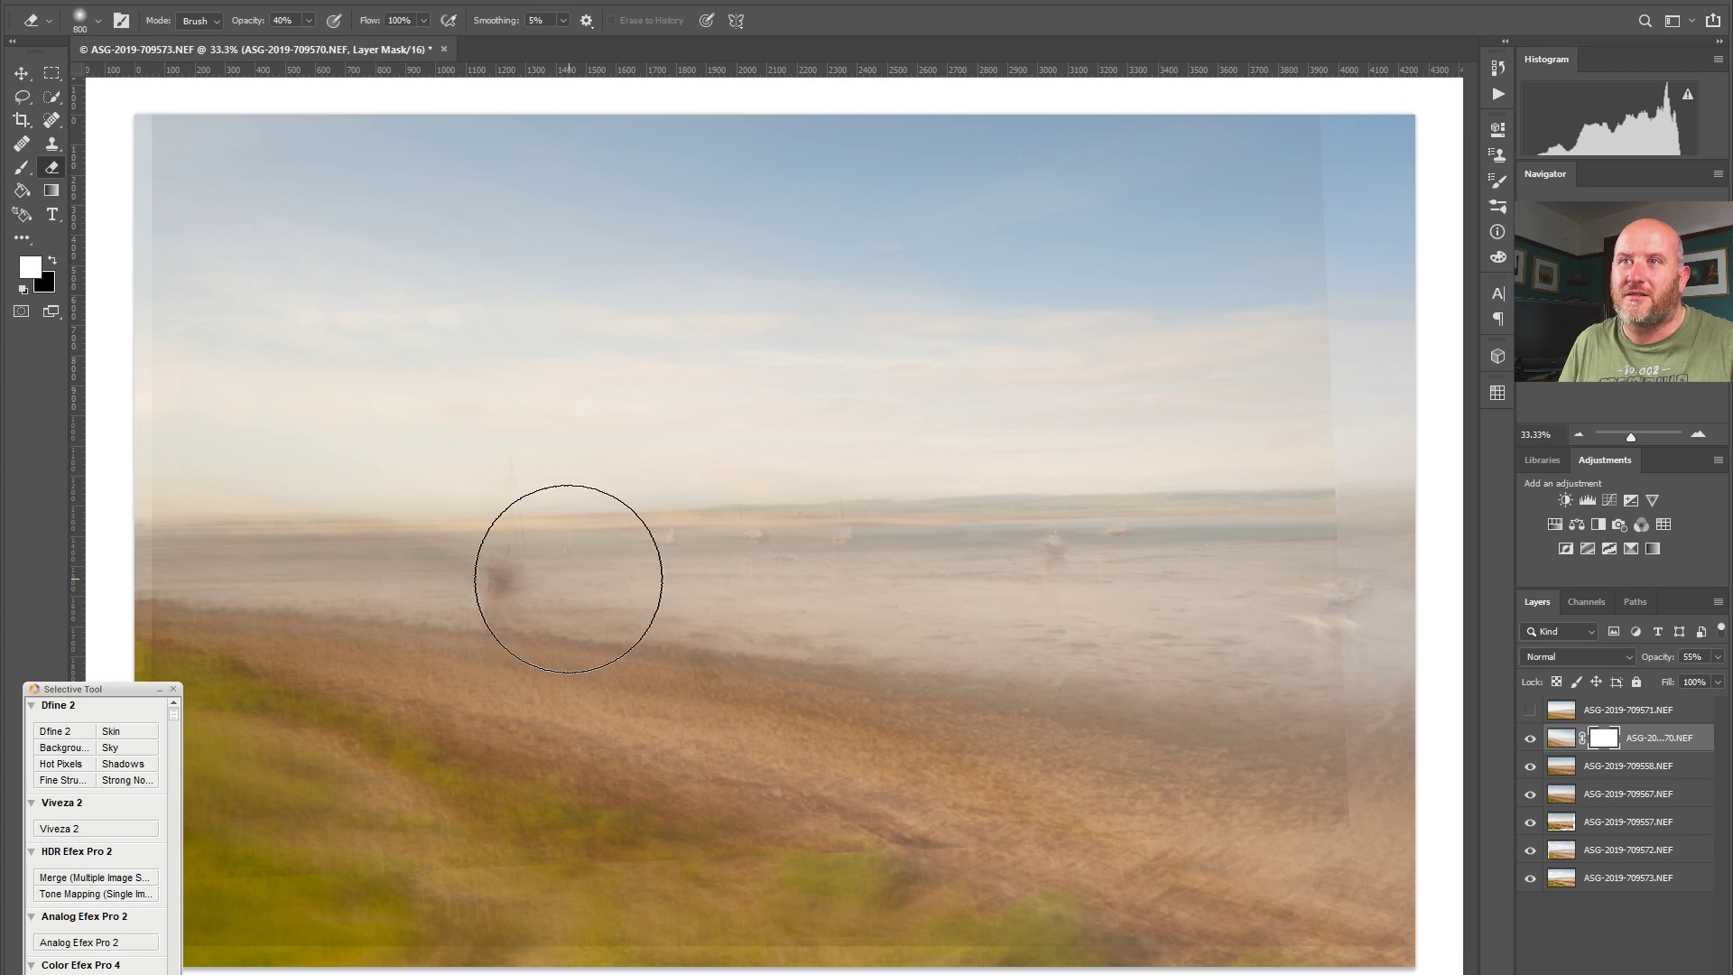
key(bracketleft)
key(bracketright)
key(bracketright)
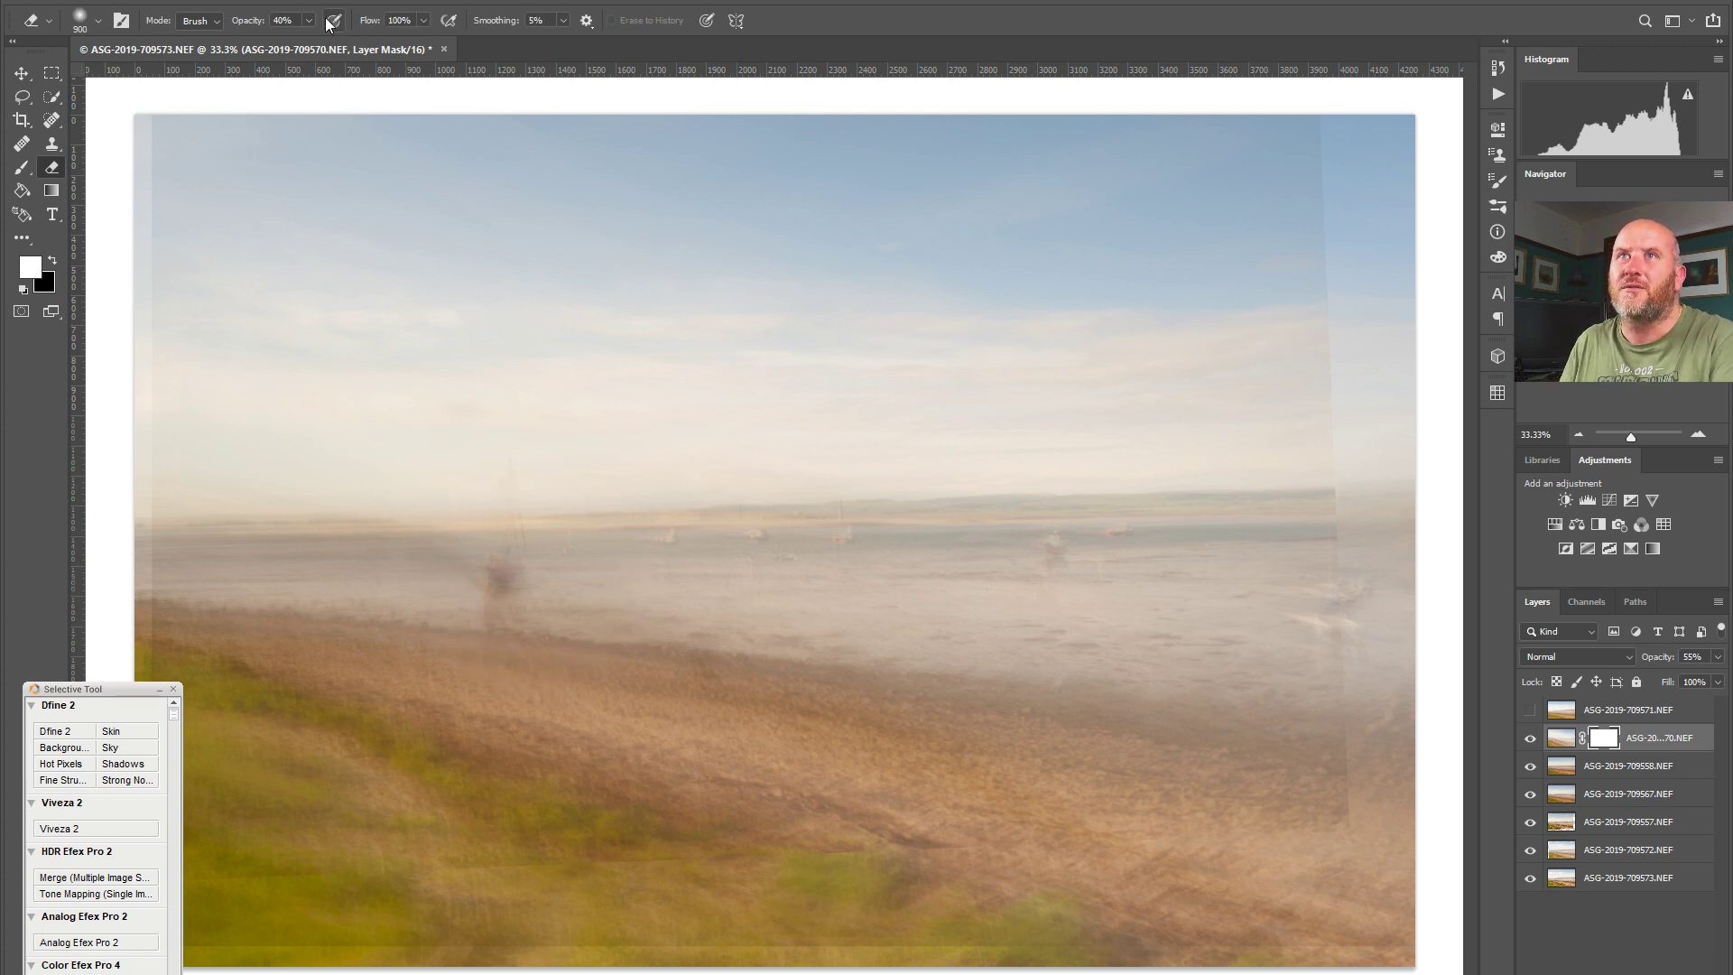
click(423, 21)
click(307, 25)
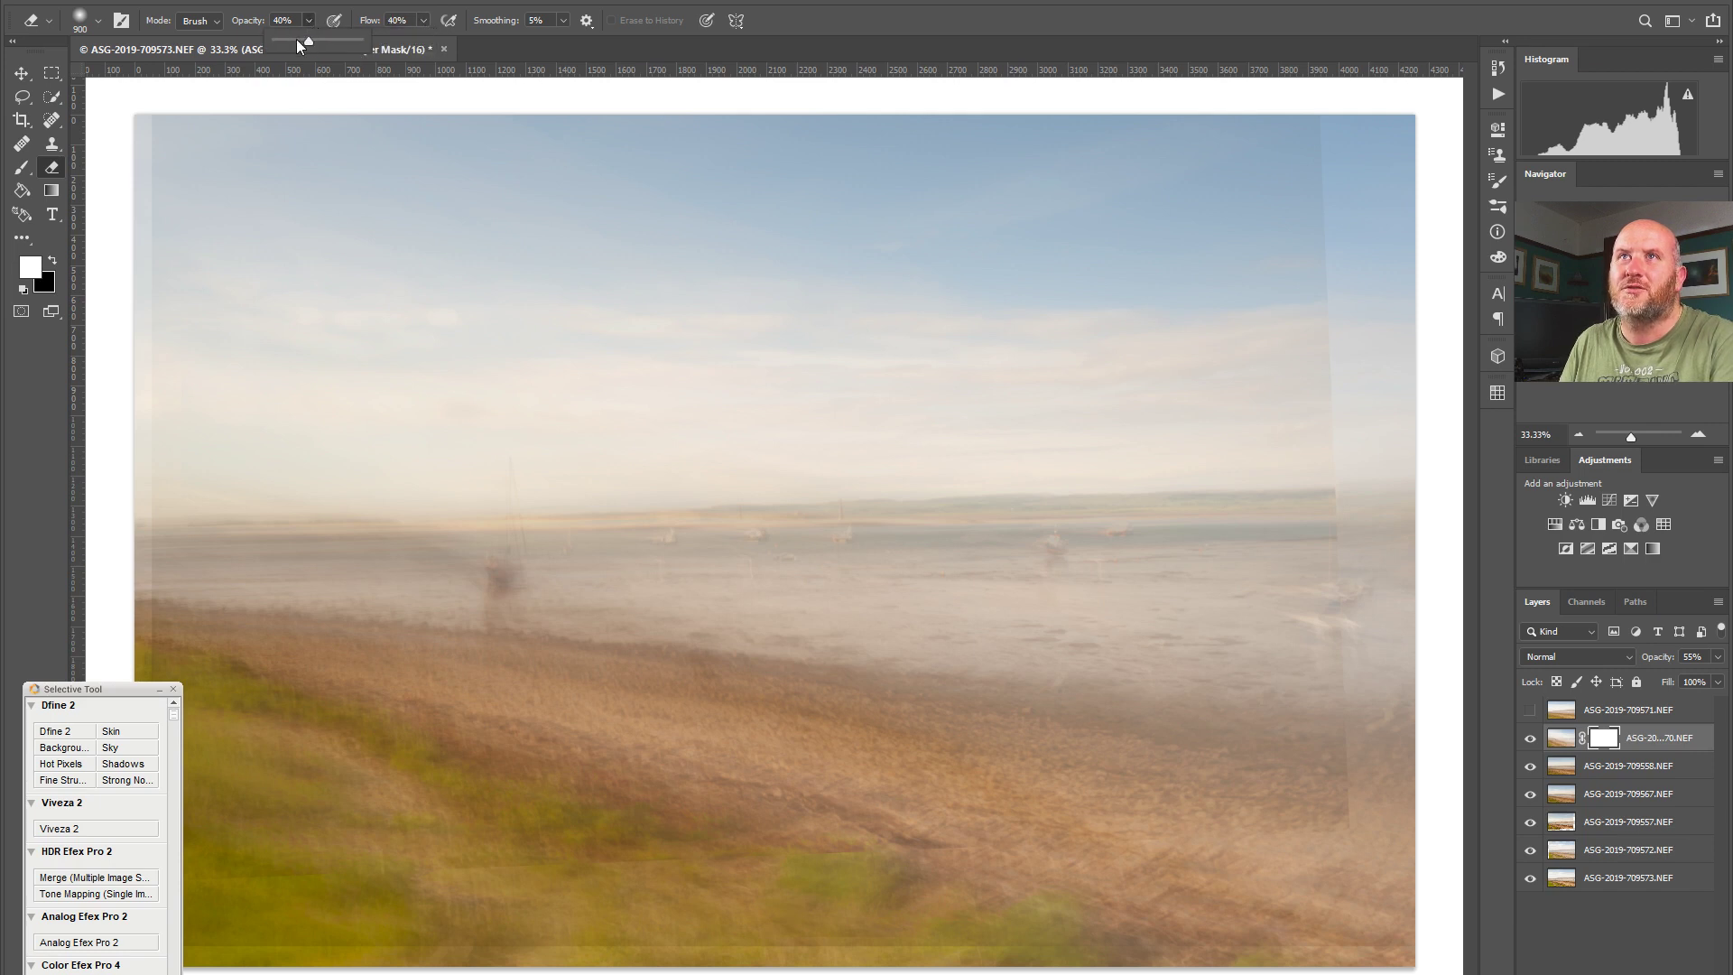
drag(298, 40, 290, 40)
mouse_move(612, 568)
mouse_down()
mouse_move(511, 555)
mouse_move(667, 576)
mouse_move(682, 605)
mouse_move(464, 577)
mouse_move(632, 573)
mouse_move(404, 569)
mouse_move(707, 601)
mouse_move(960, 593)
mouse_move(891, 584)
mouse_move(1102, 603)
mouse_move(648, 580)
mouse_move(1068, 596)
mouse_up()
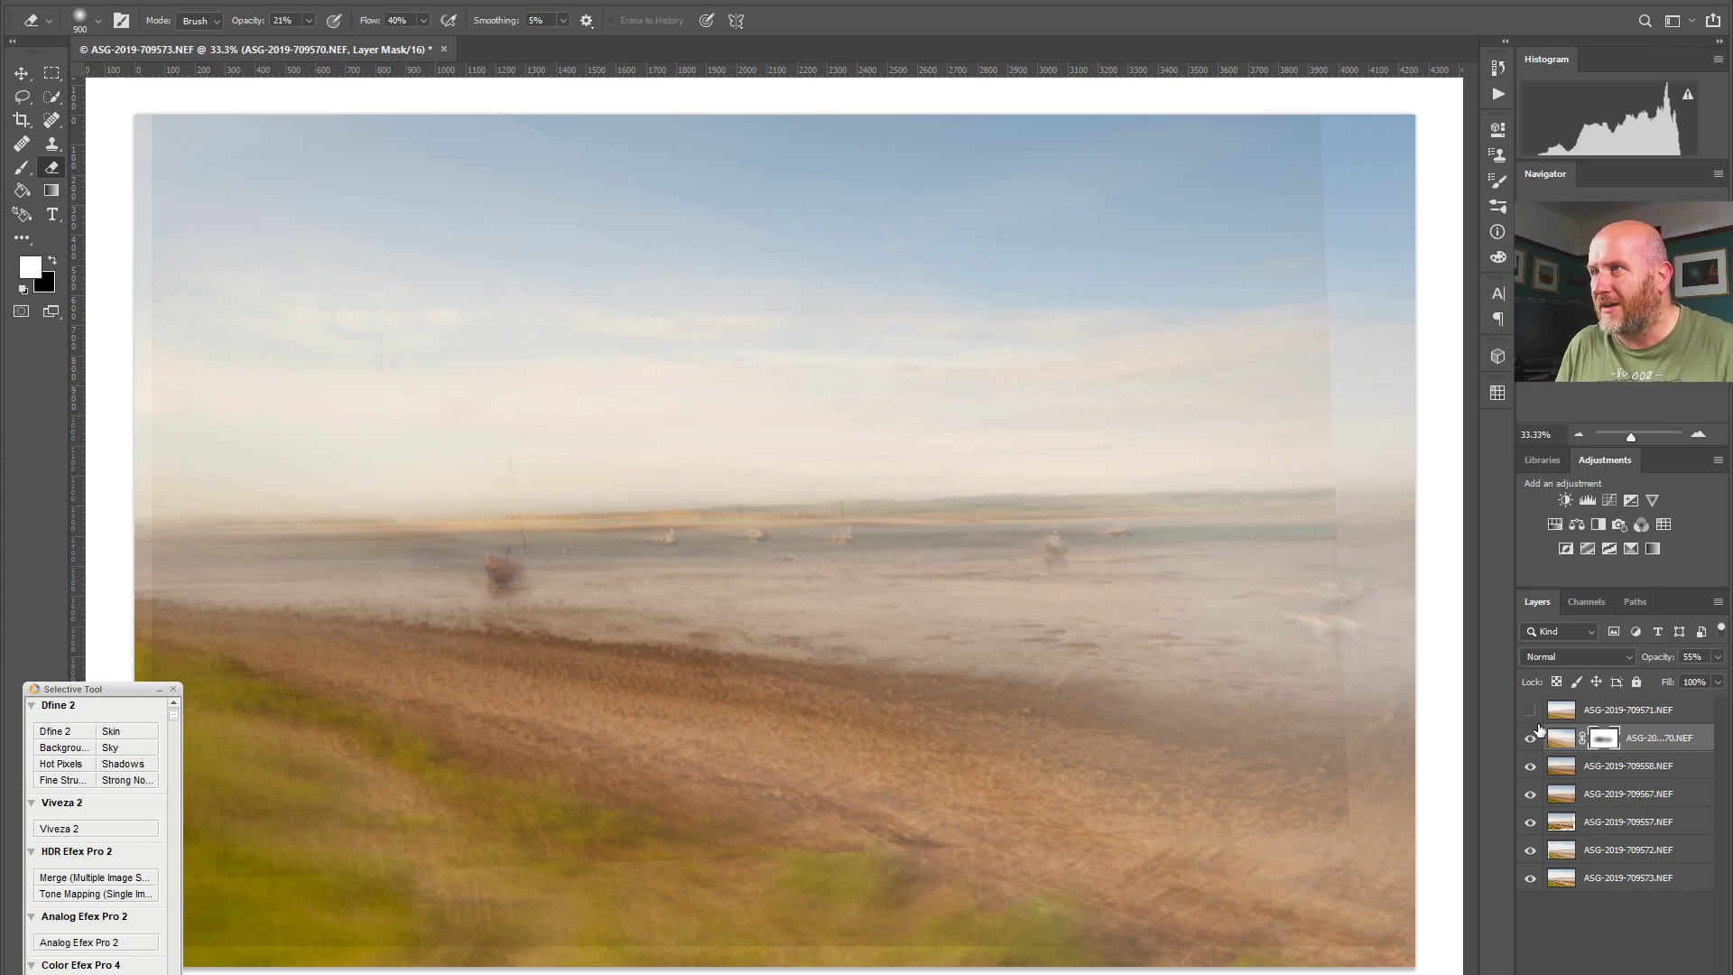
click(1530, 710)
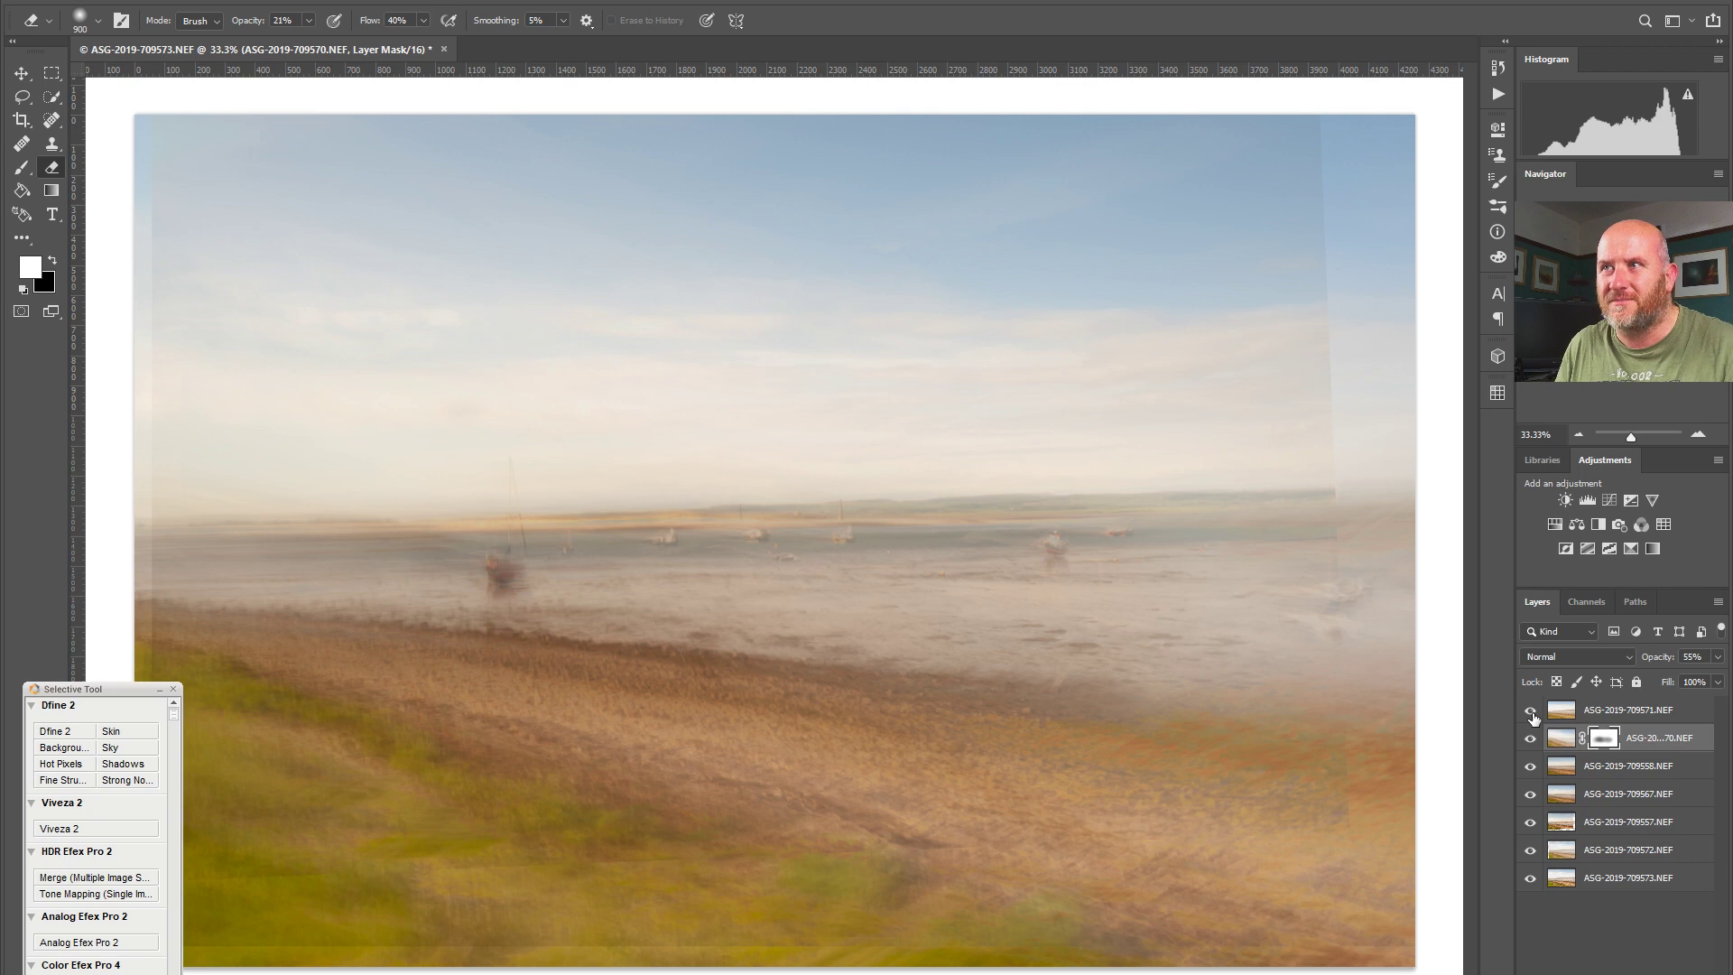
click(1531, 712)
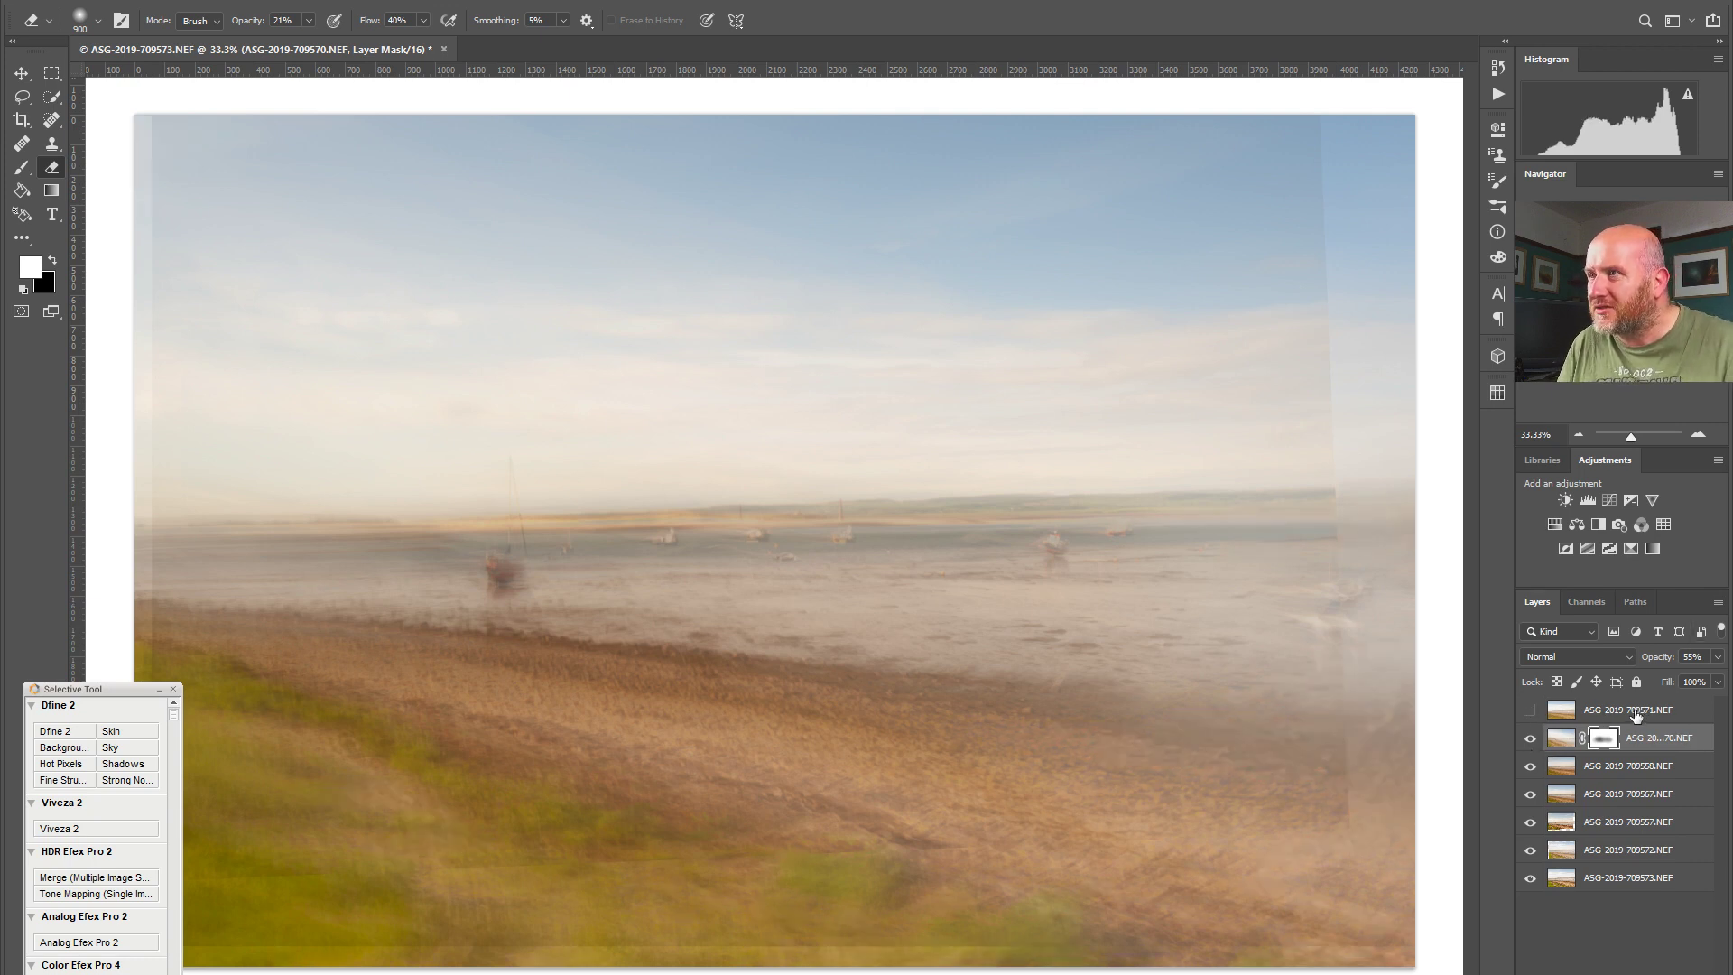
click(1530, 767)
click(1528, 773)
click(1528, 772)
click(1528, 796)
click(1529, 796)
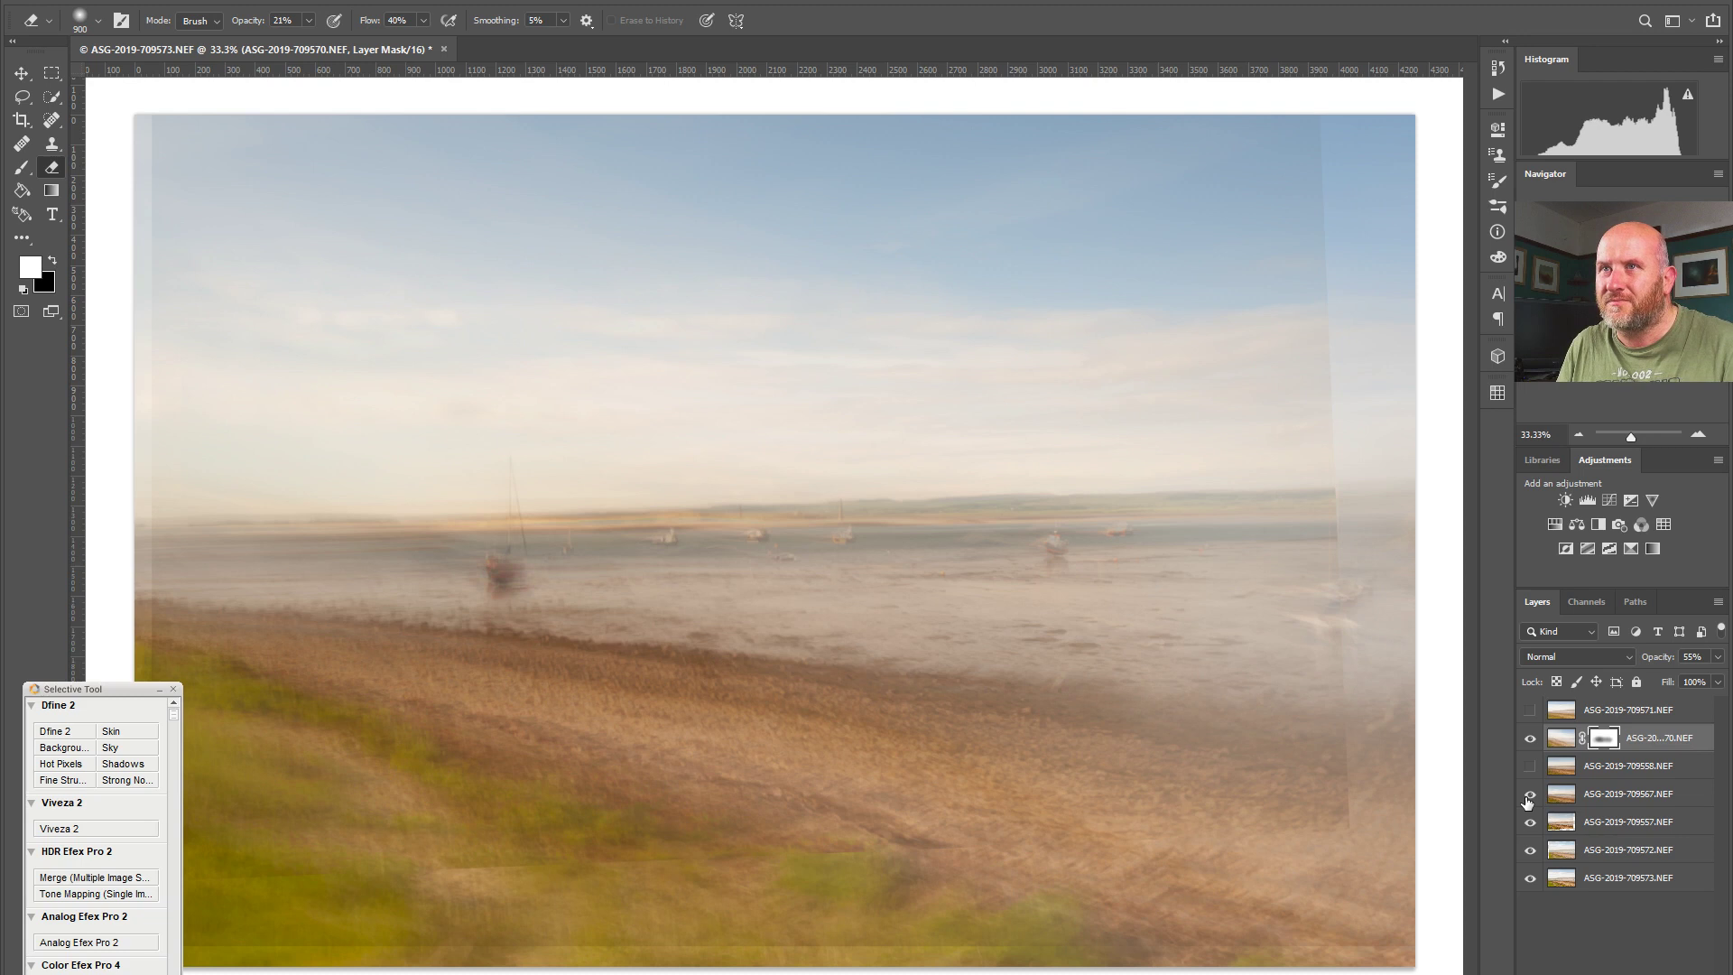
click(1528, 797)
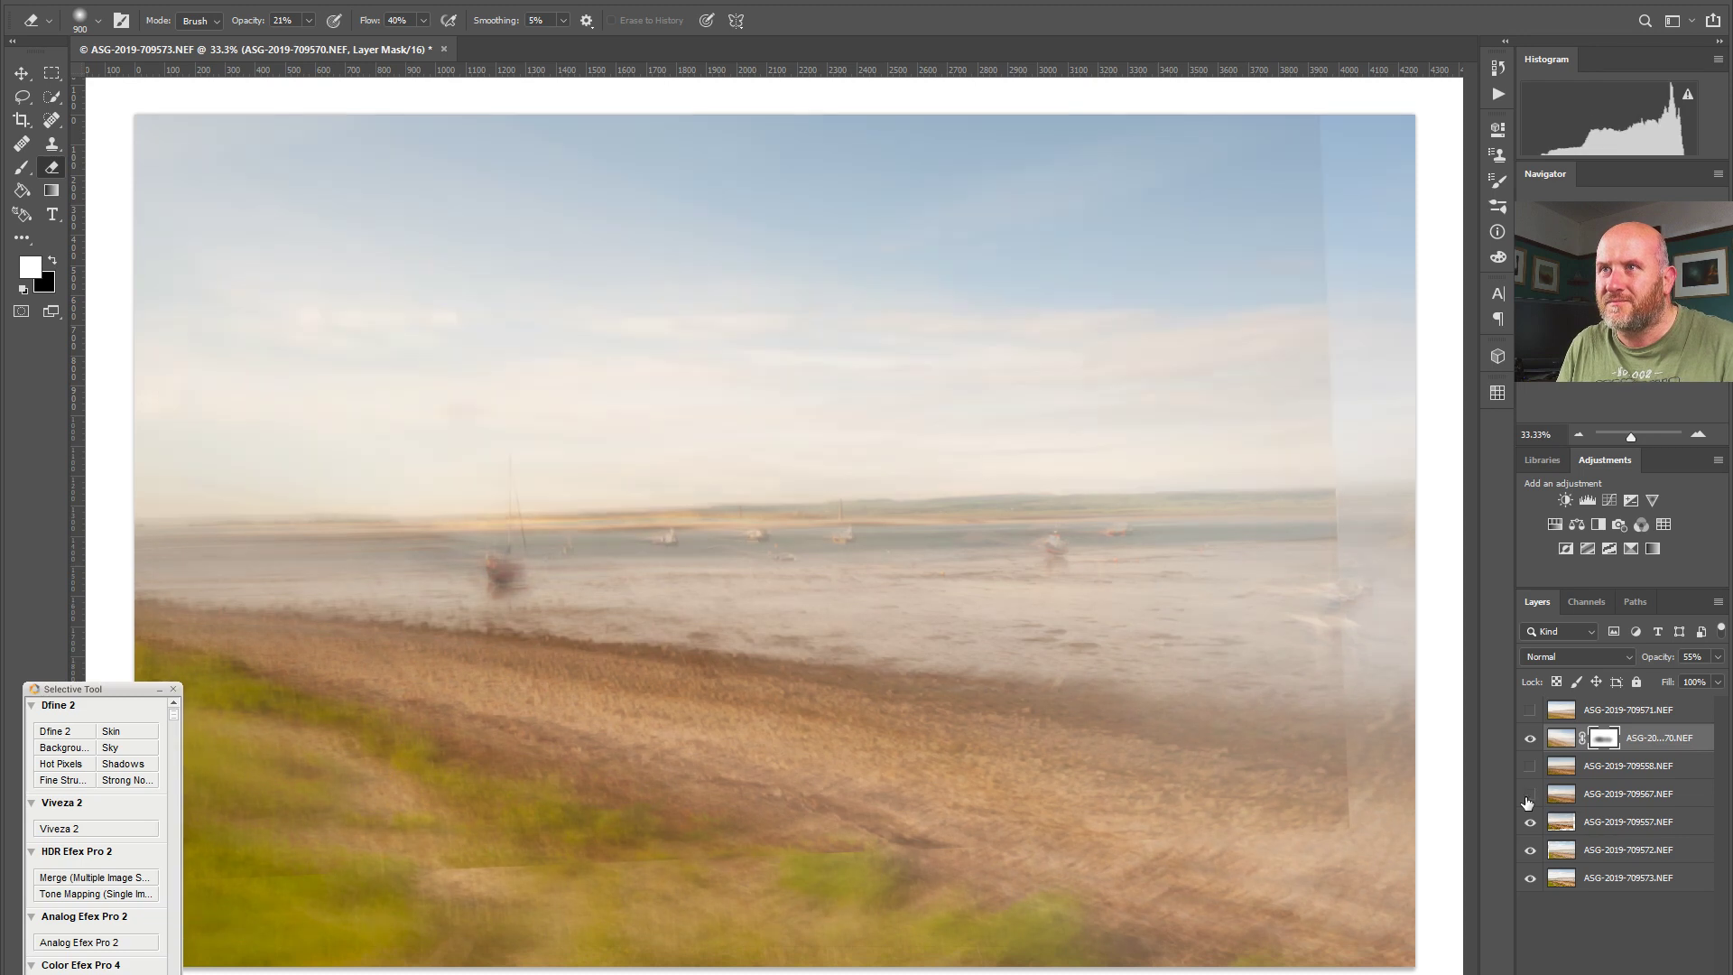
click(1625, 794)
shift+click(1622, 765)
ctrl+click(1641, 713)
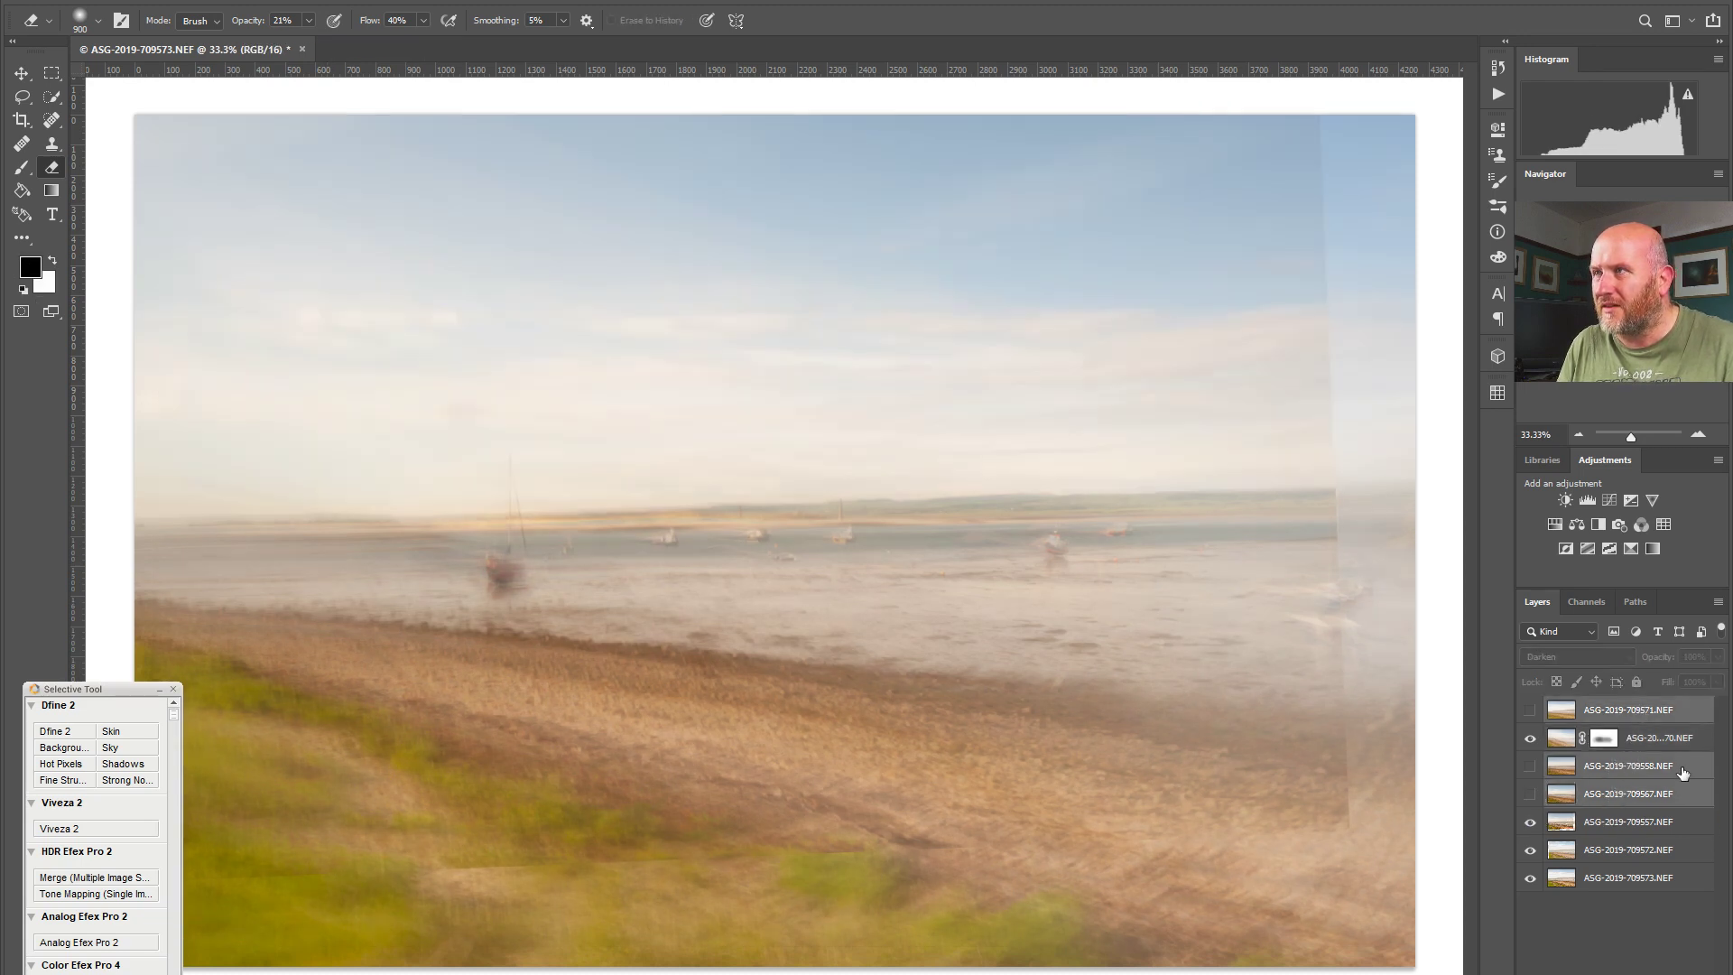
drag(1676, 793, 1661, 973)
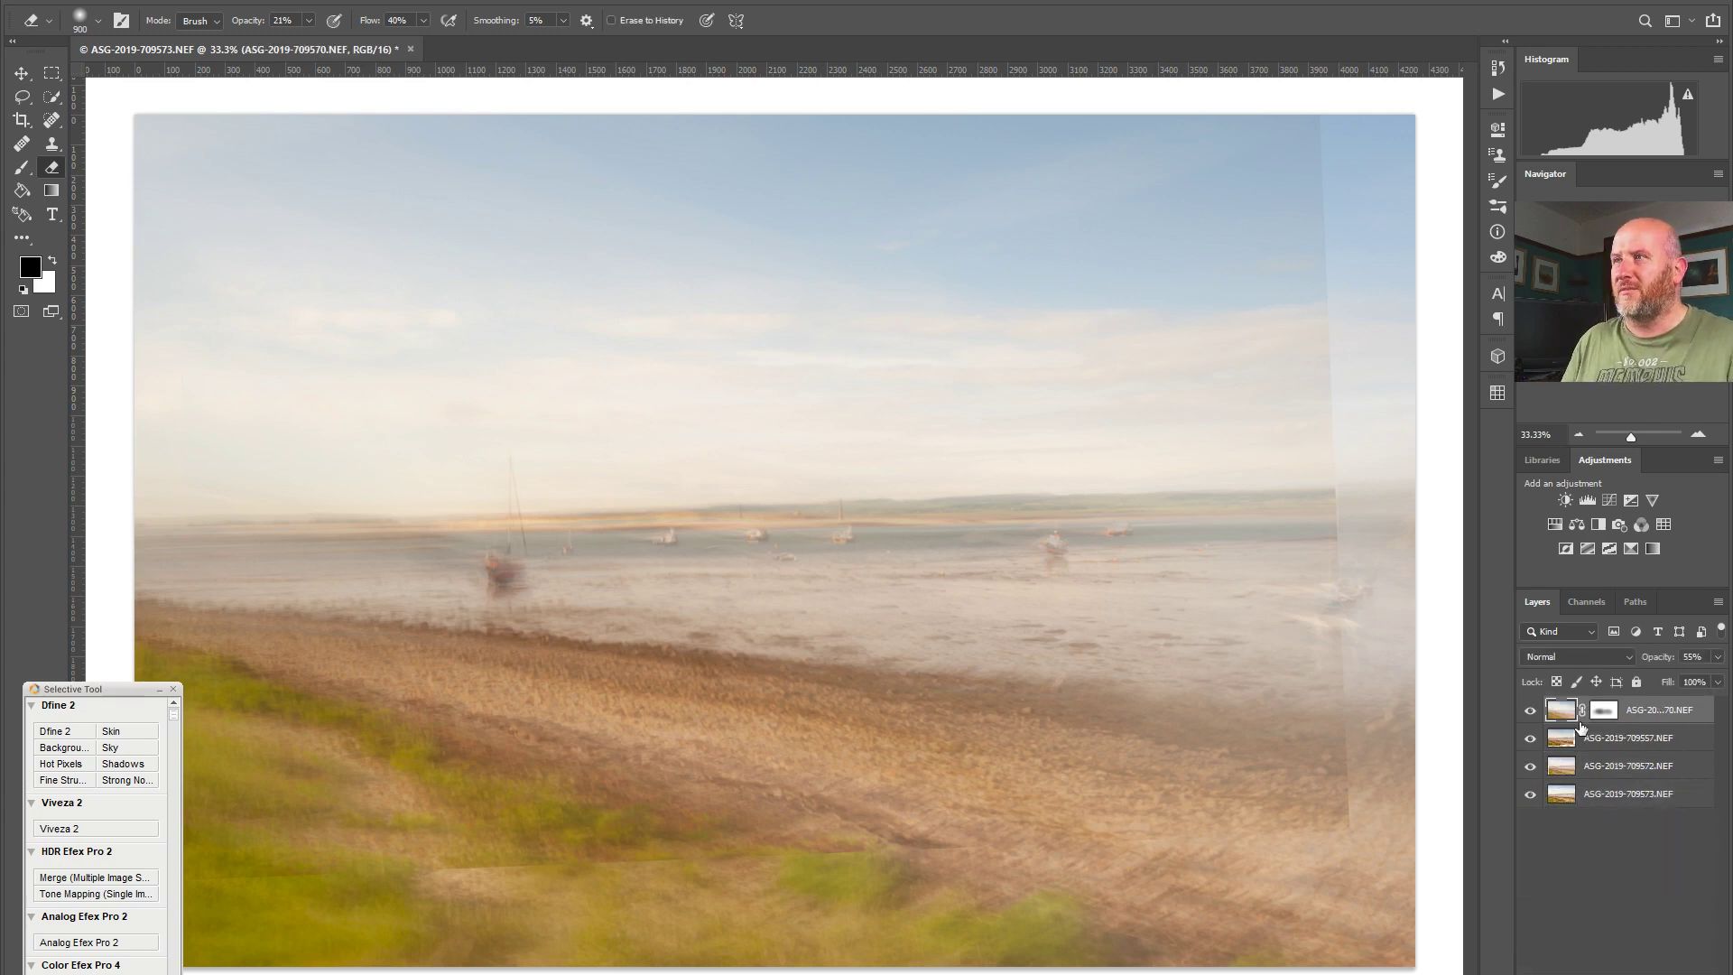
Step: Add a white layer mask to ASG-2019-709557.NEF and ready the Gradient tool in Multiply mode for it
click(1599, 749)
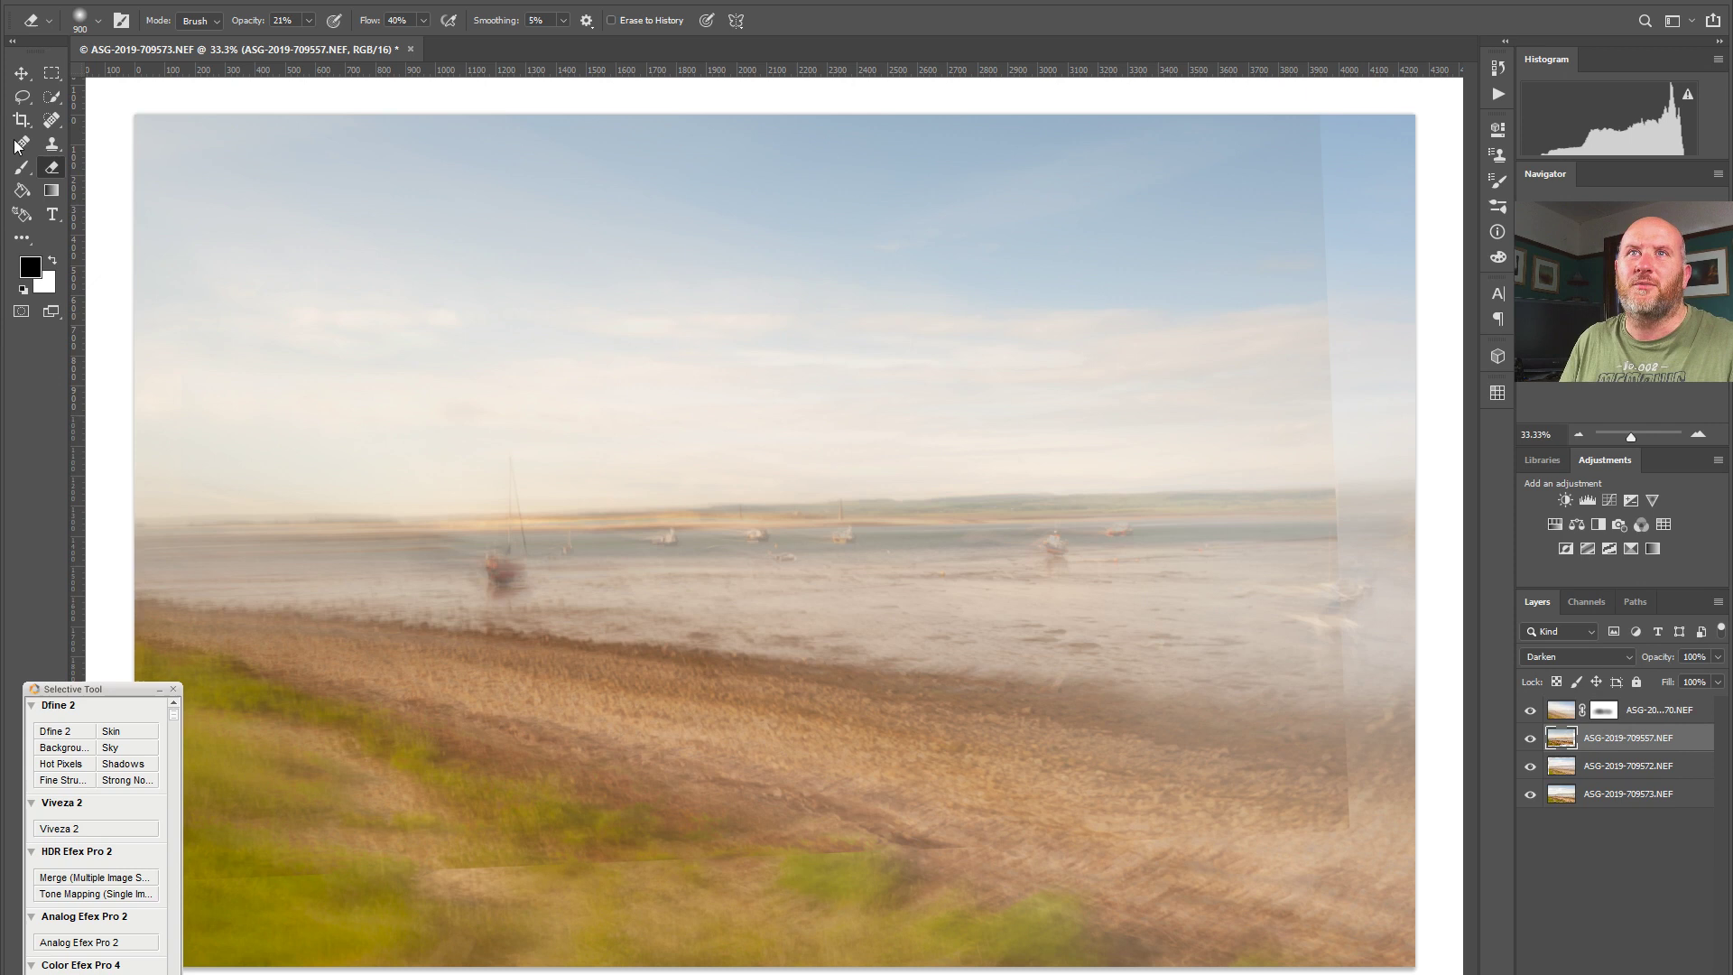
click(50, 190)
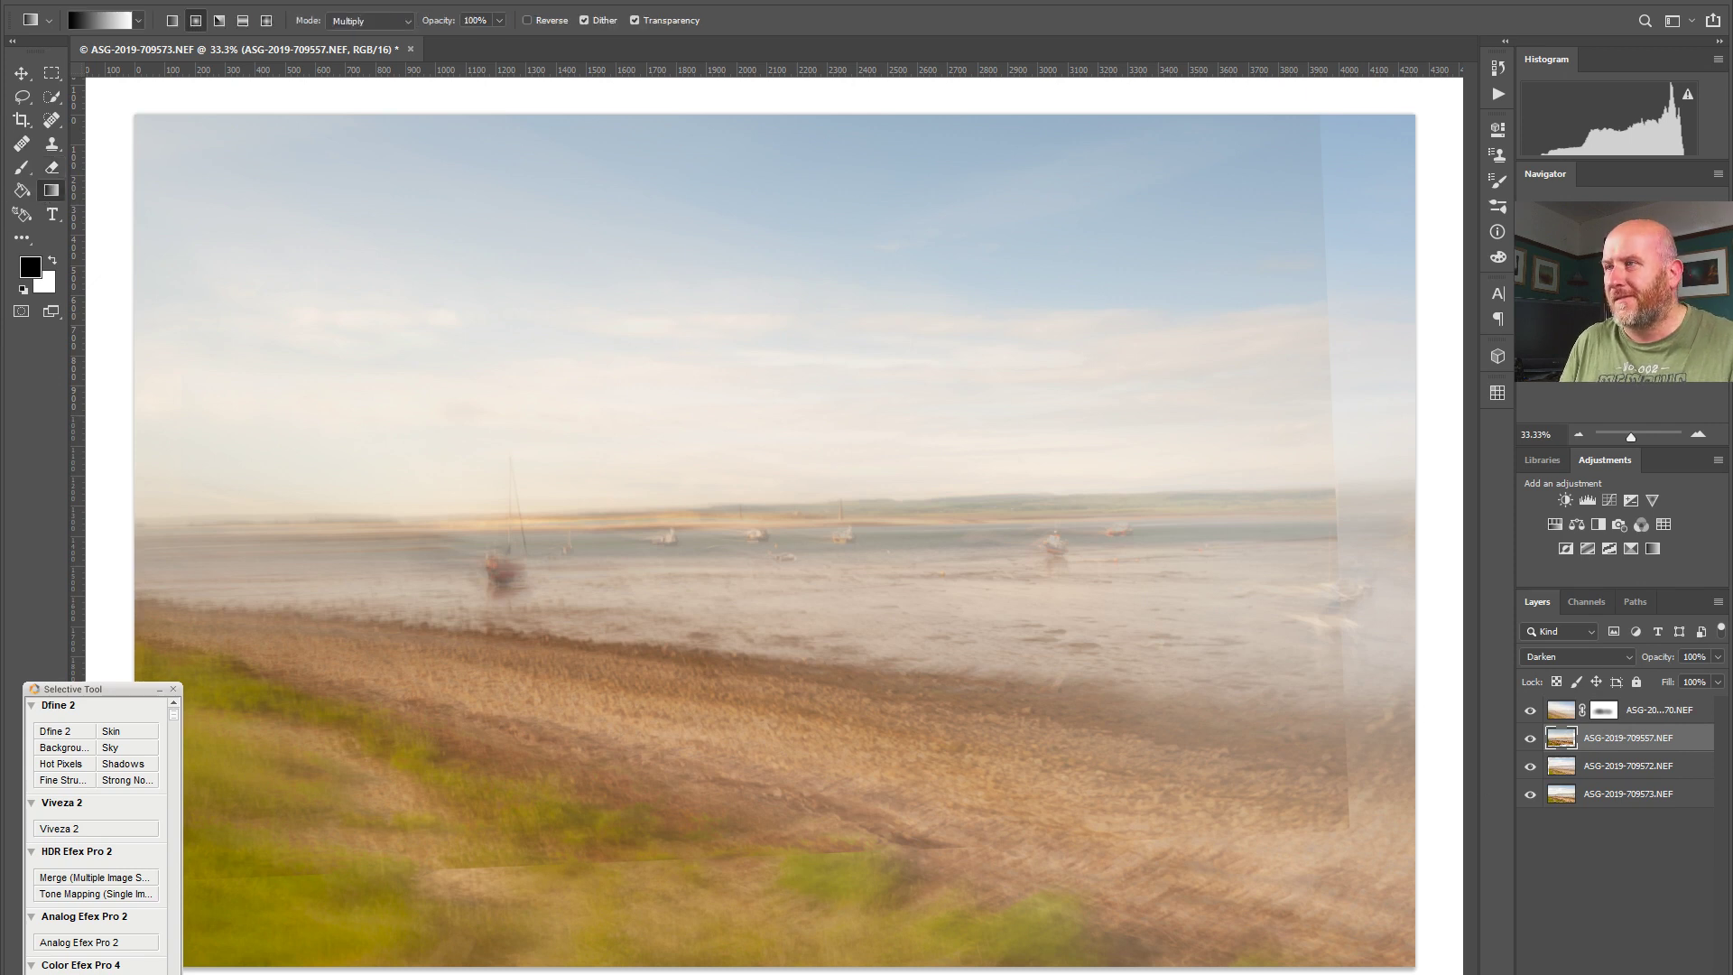
key(ctrl+shift+m)
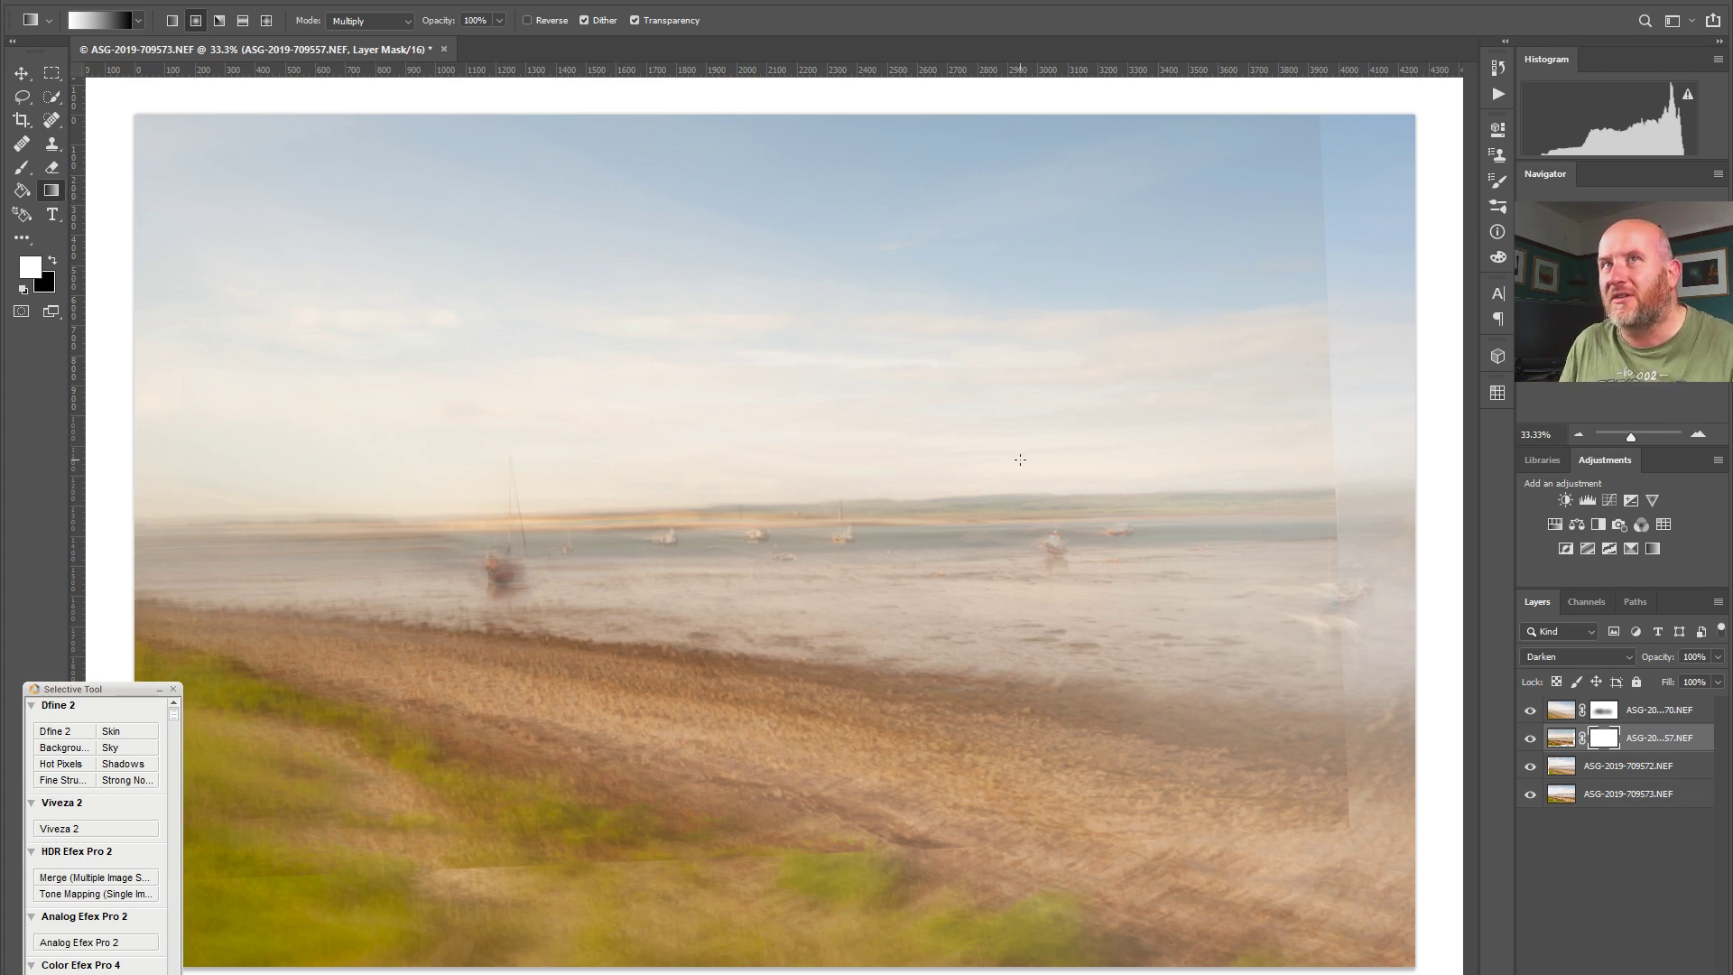
drag(993, 469, 905, 454)
key(ctrl+z)
key(ctrl+z)
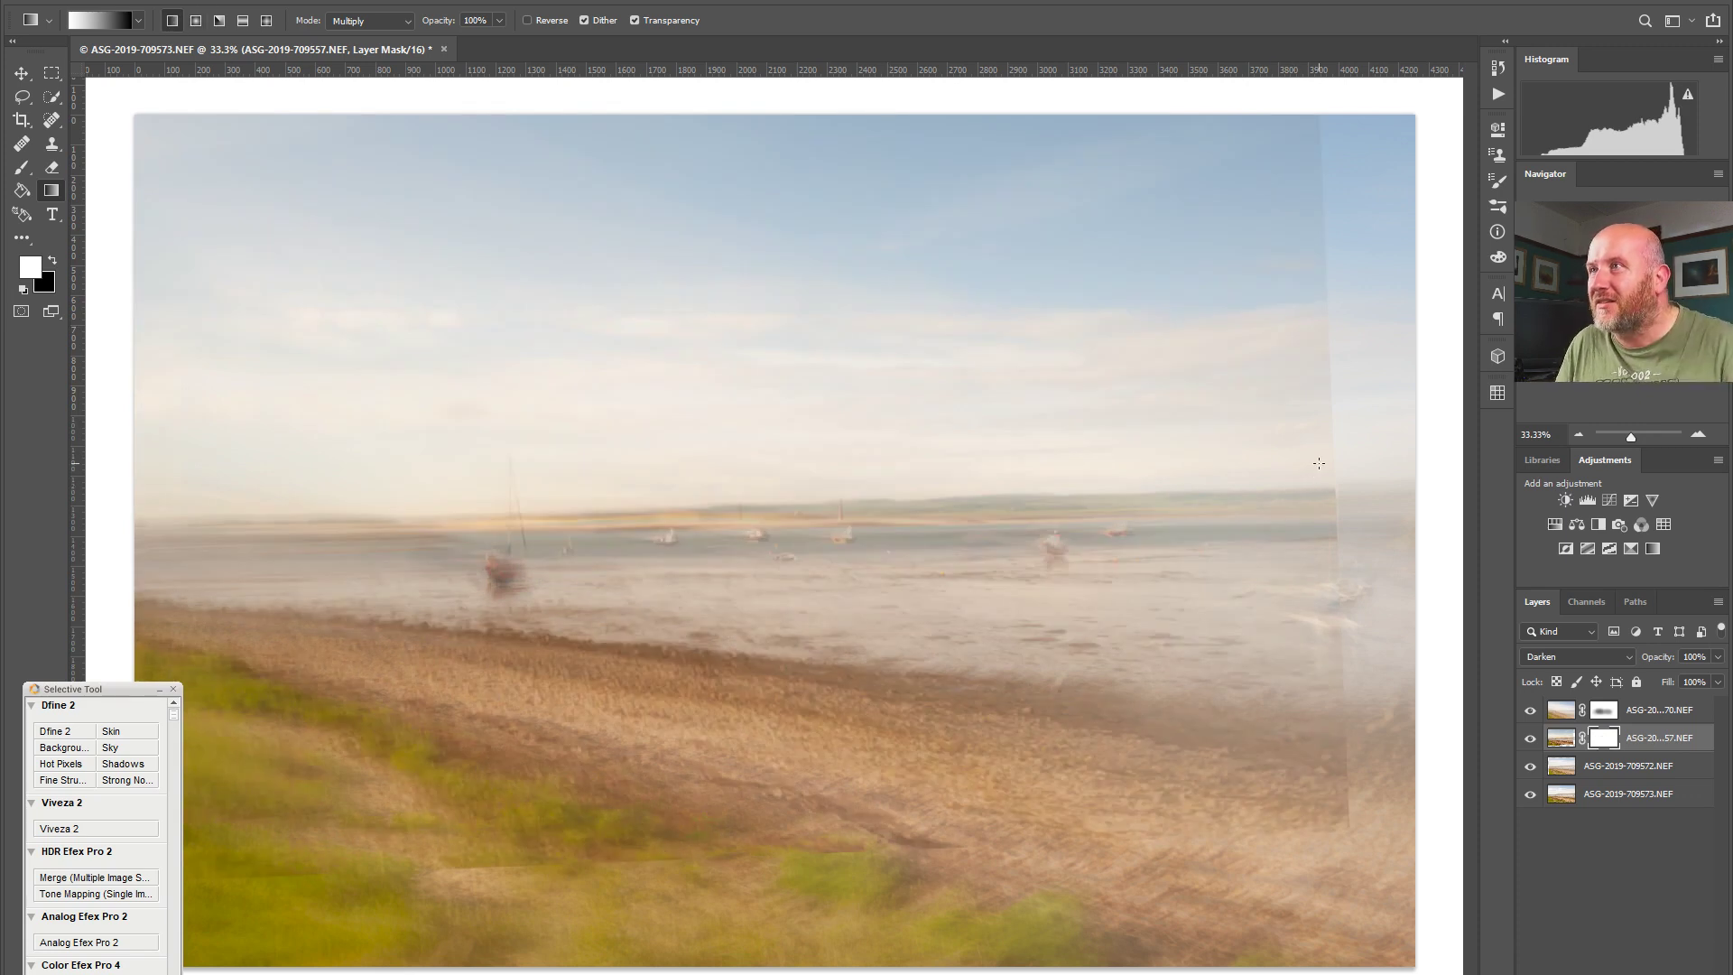
Step: Fade the hard right and bottom edges of layer ASG-2019-709557.NEF with linear Multiply gradients on its mask
mouse_move(1323, 447)
mouse_down()
mouse_move(1037, 449)
mouse_move(959, 468)
mouse_move(1326, 443)
mouse_up()
key(ctrl+z)
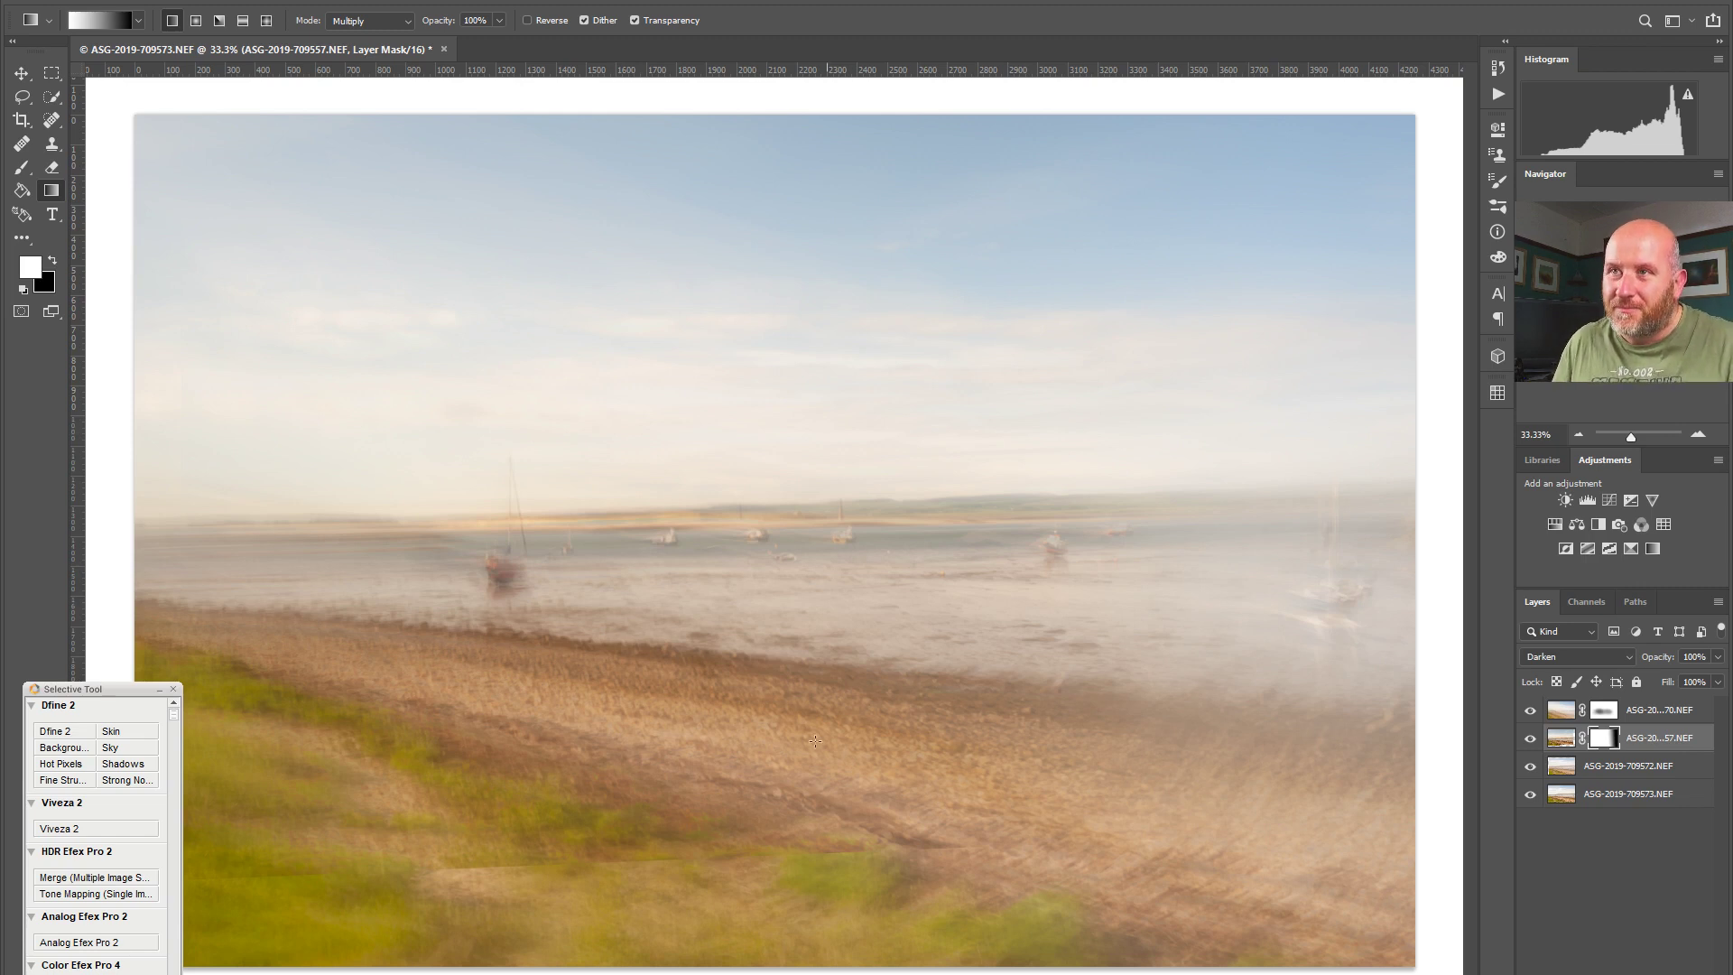
mouse_move(707, 851)
mouse_down()
mouse_move(685, 574)
mouse_move(699, 840)
mouse_up()
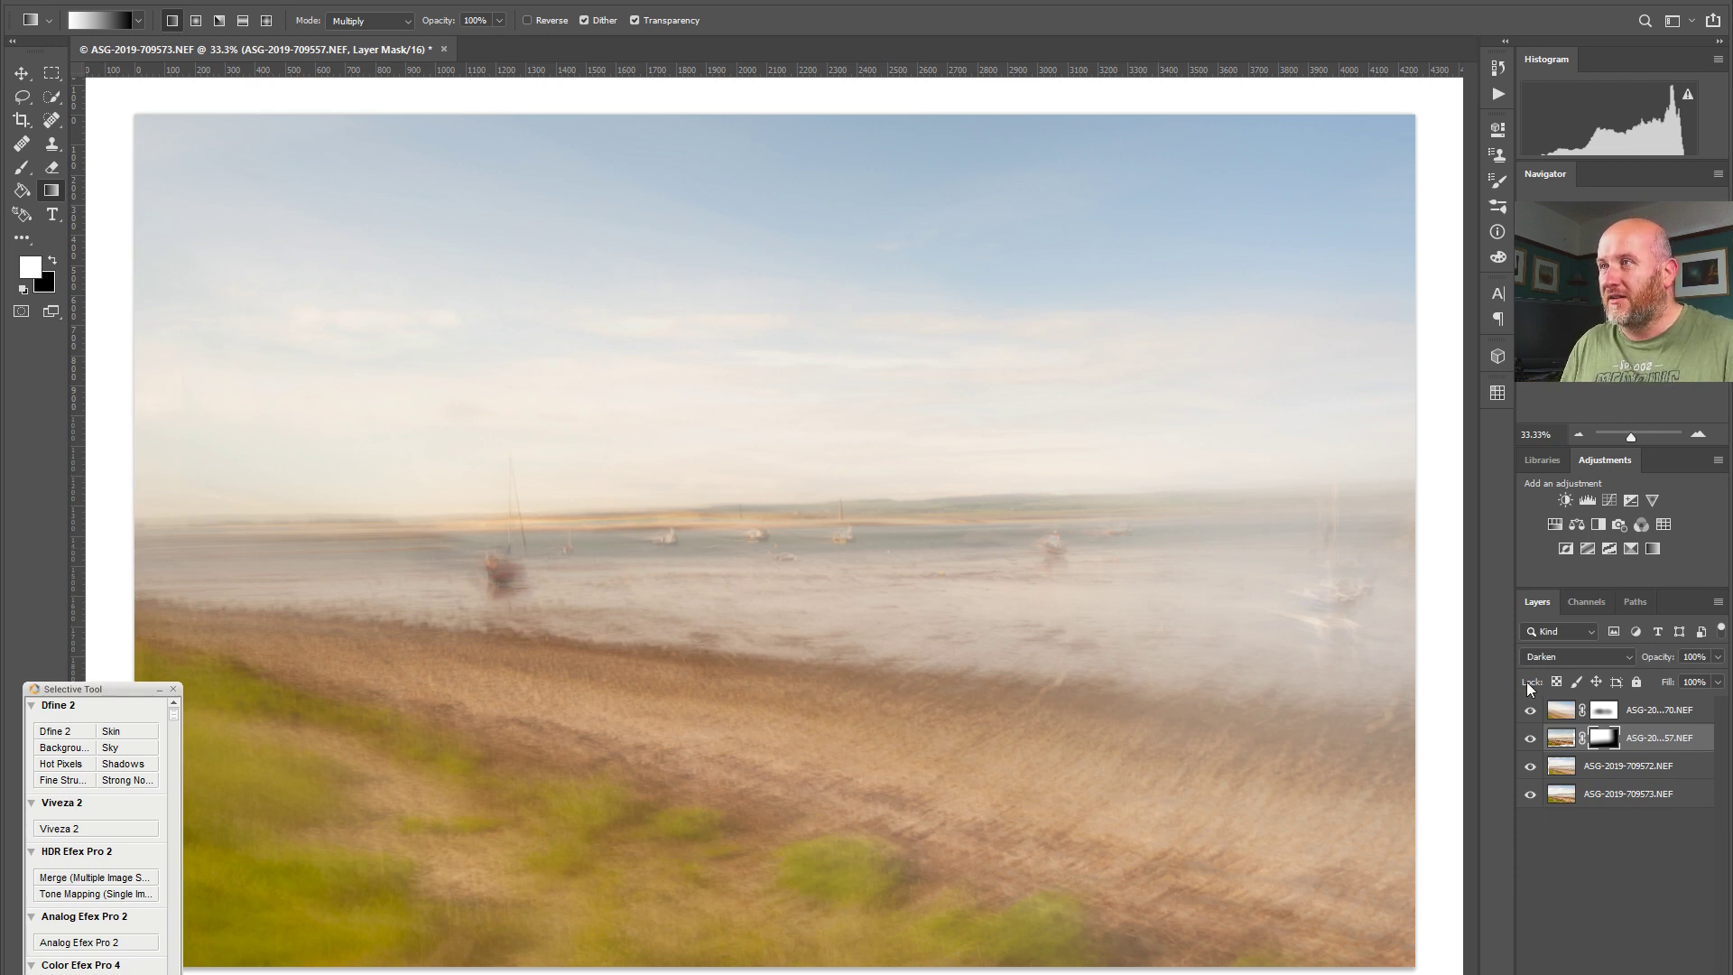
Step: Compare the image with and without layers ASG-2019-709570.NEF and ASG-2019-709557.NEF, leaving both visible
click(1530, 710)
click(1529, 712)
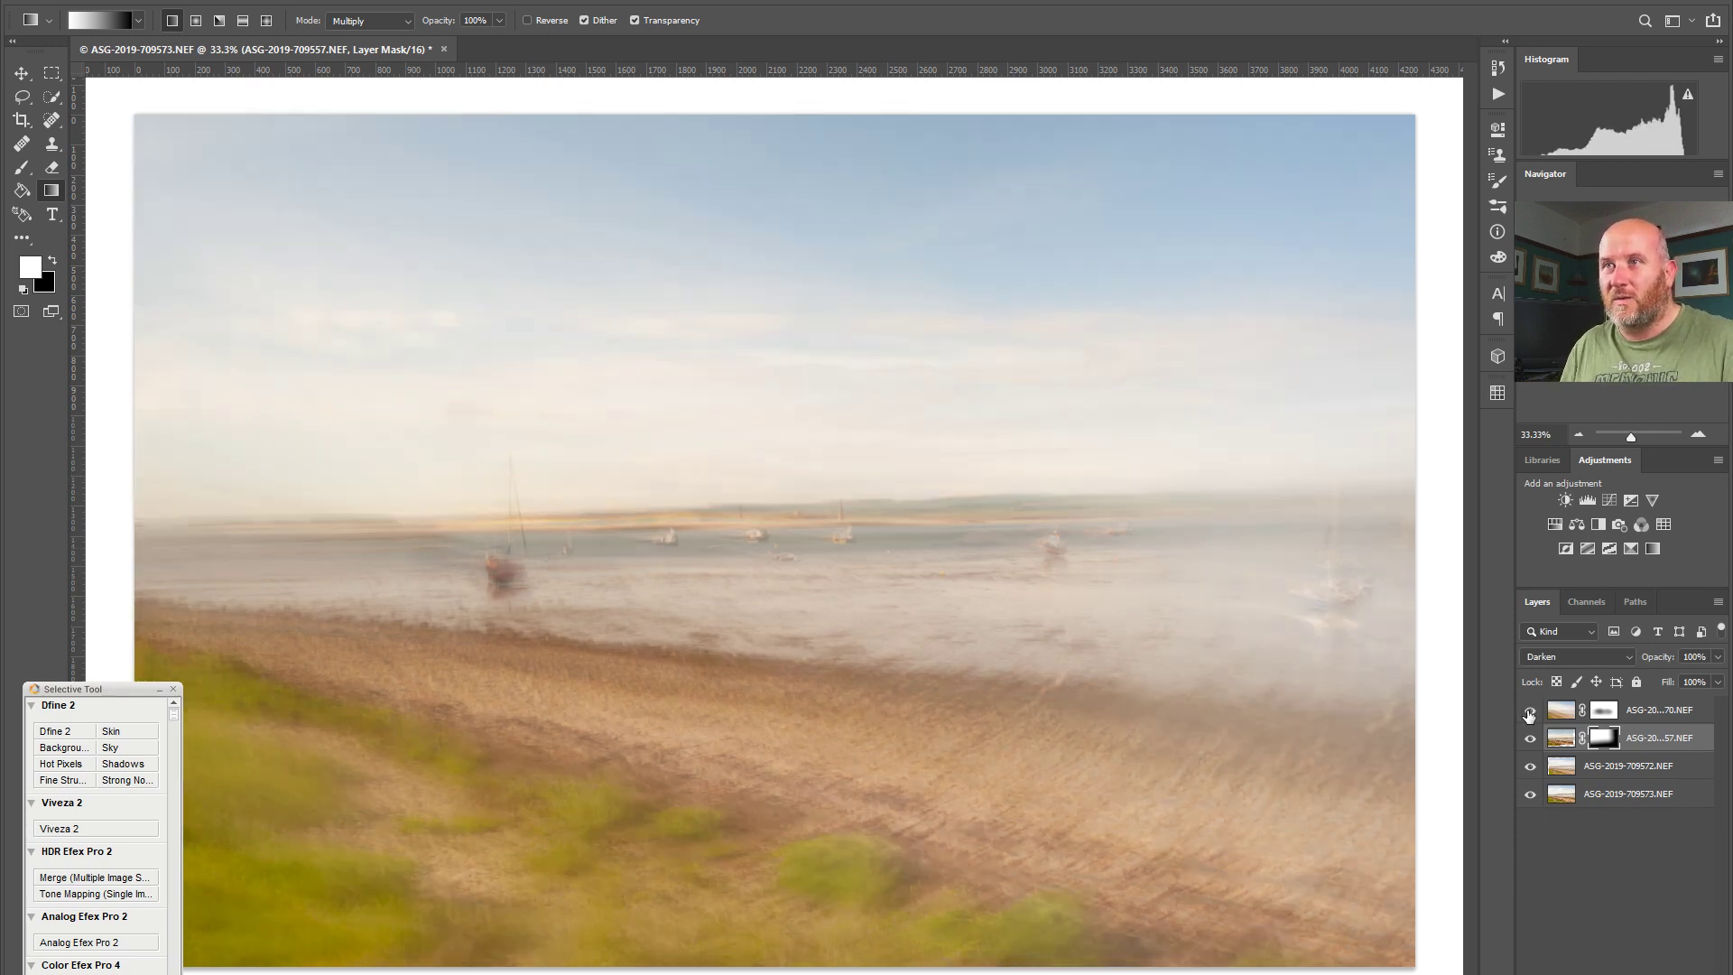
click(1531, 739)
click(1531, 739)
click(1531, 738)
click(1531, 739)
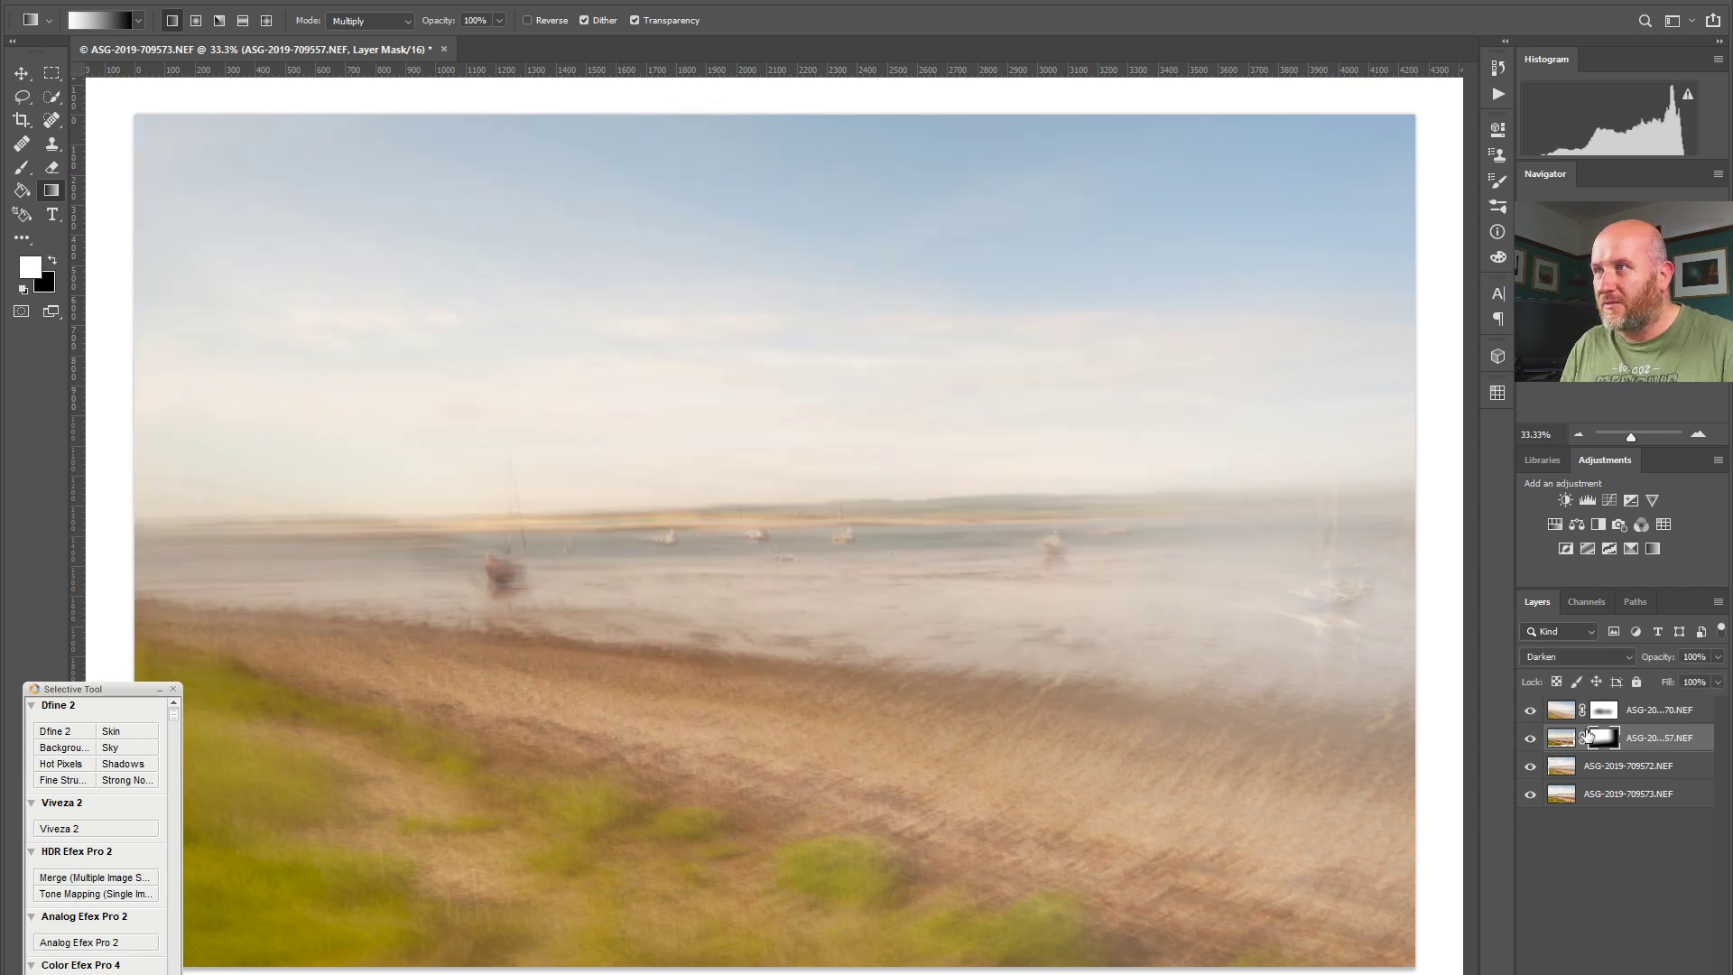
Step: Reduce the opacity of layer ASG-2019-709557.NEF to 88%
click(1561, 738)
click(1718, 657)
drag(1720, 677, 1710, 685)
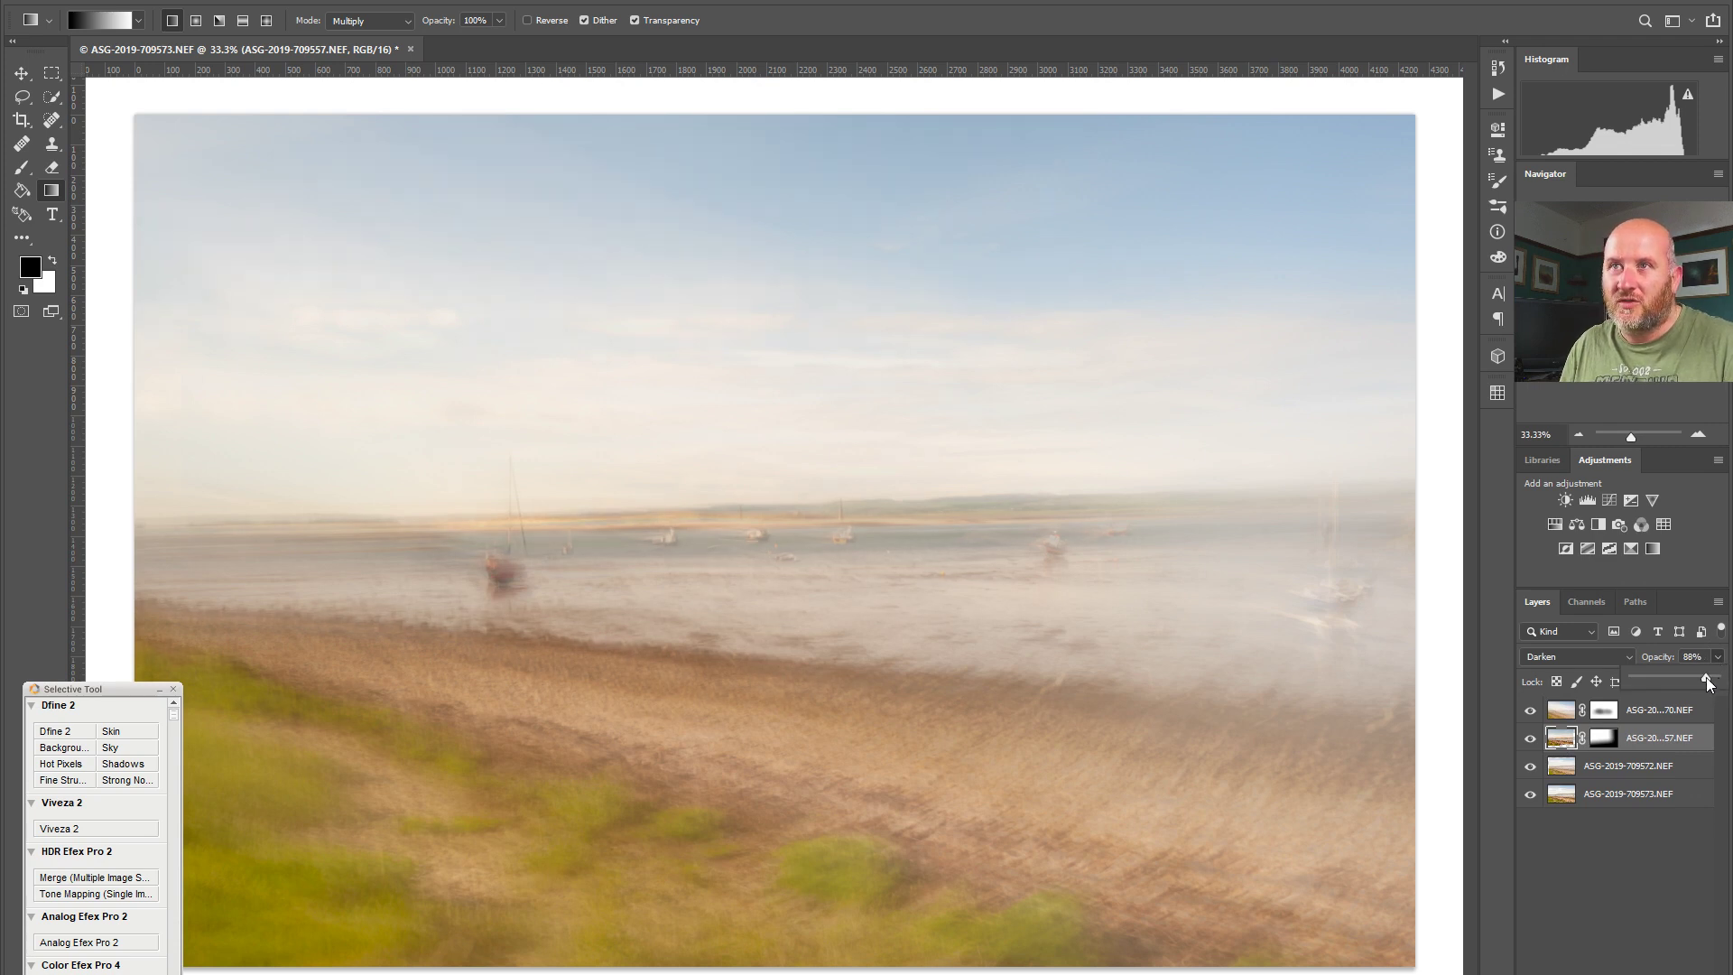
click(1639, 865)
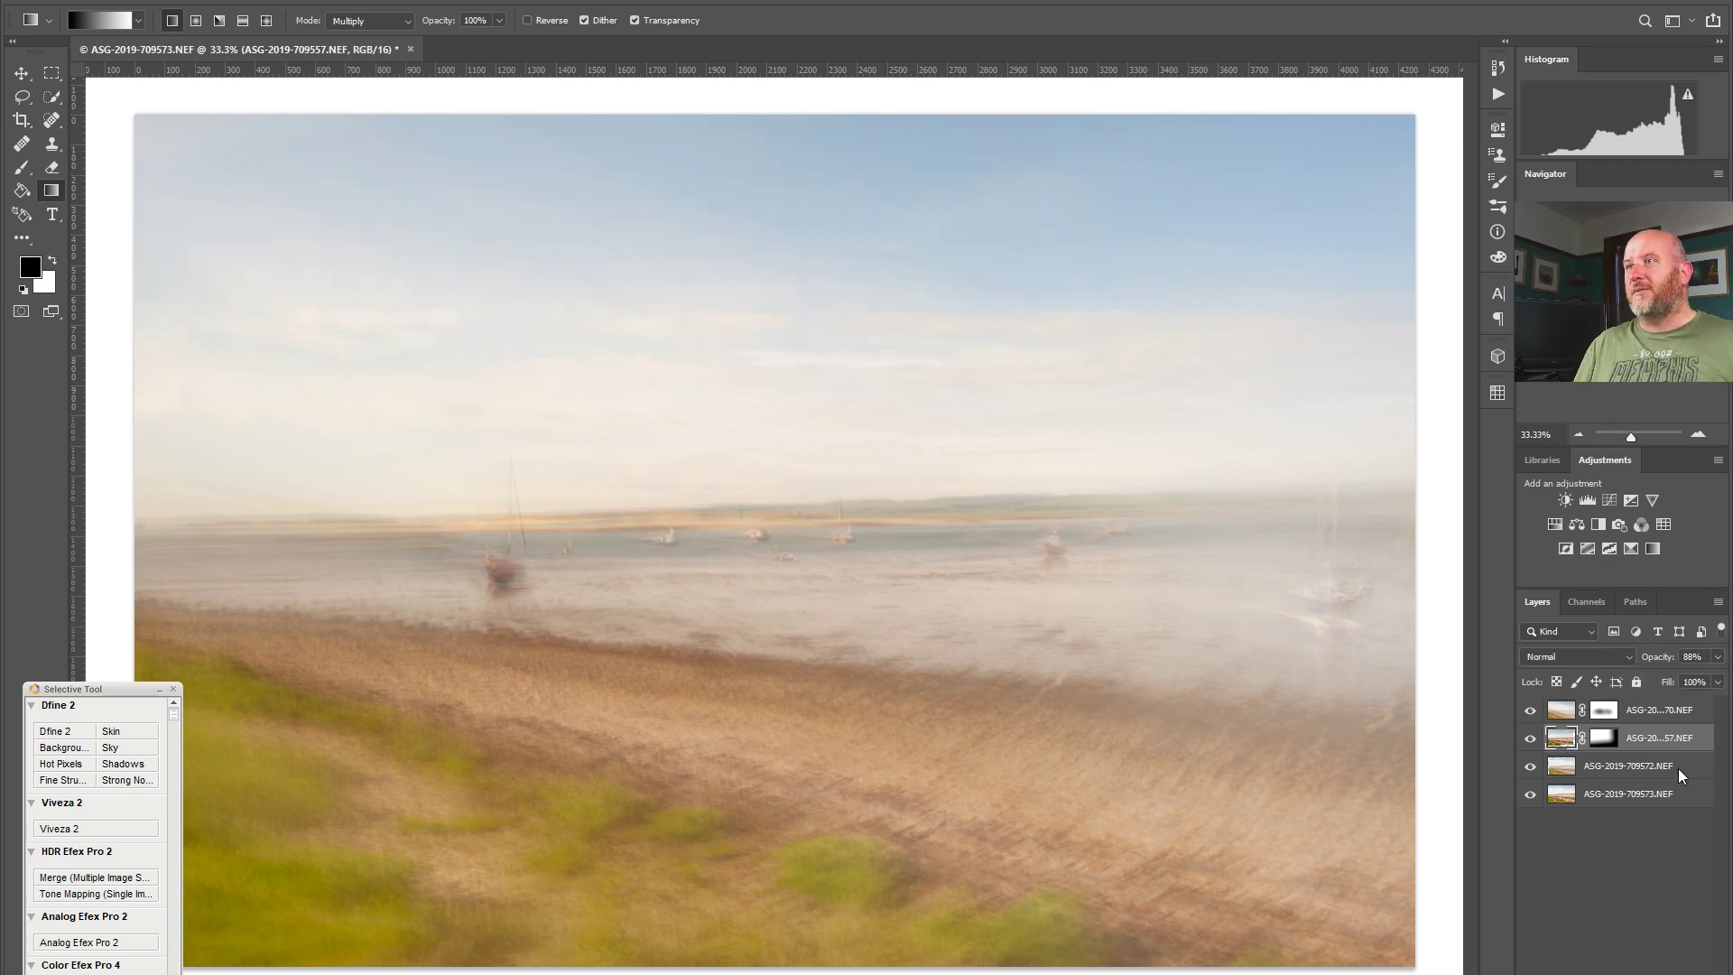
Step: Add a Curves adjustment above all layers with an S-curve through 77 to 44, 171 to 168 and 255 to 240, raising the black input slightly
click(1662, 712)
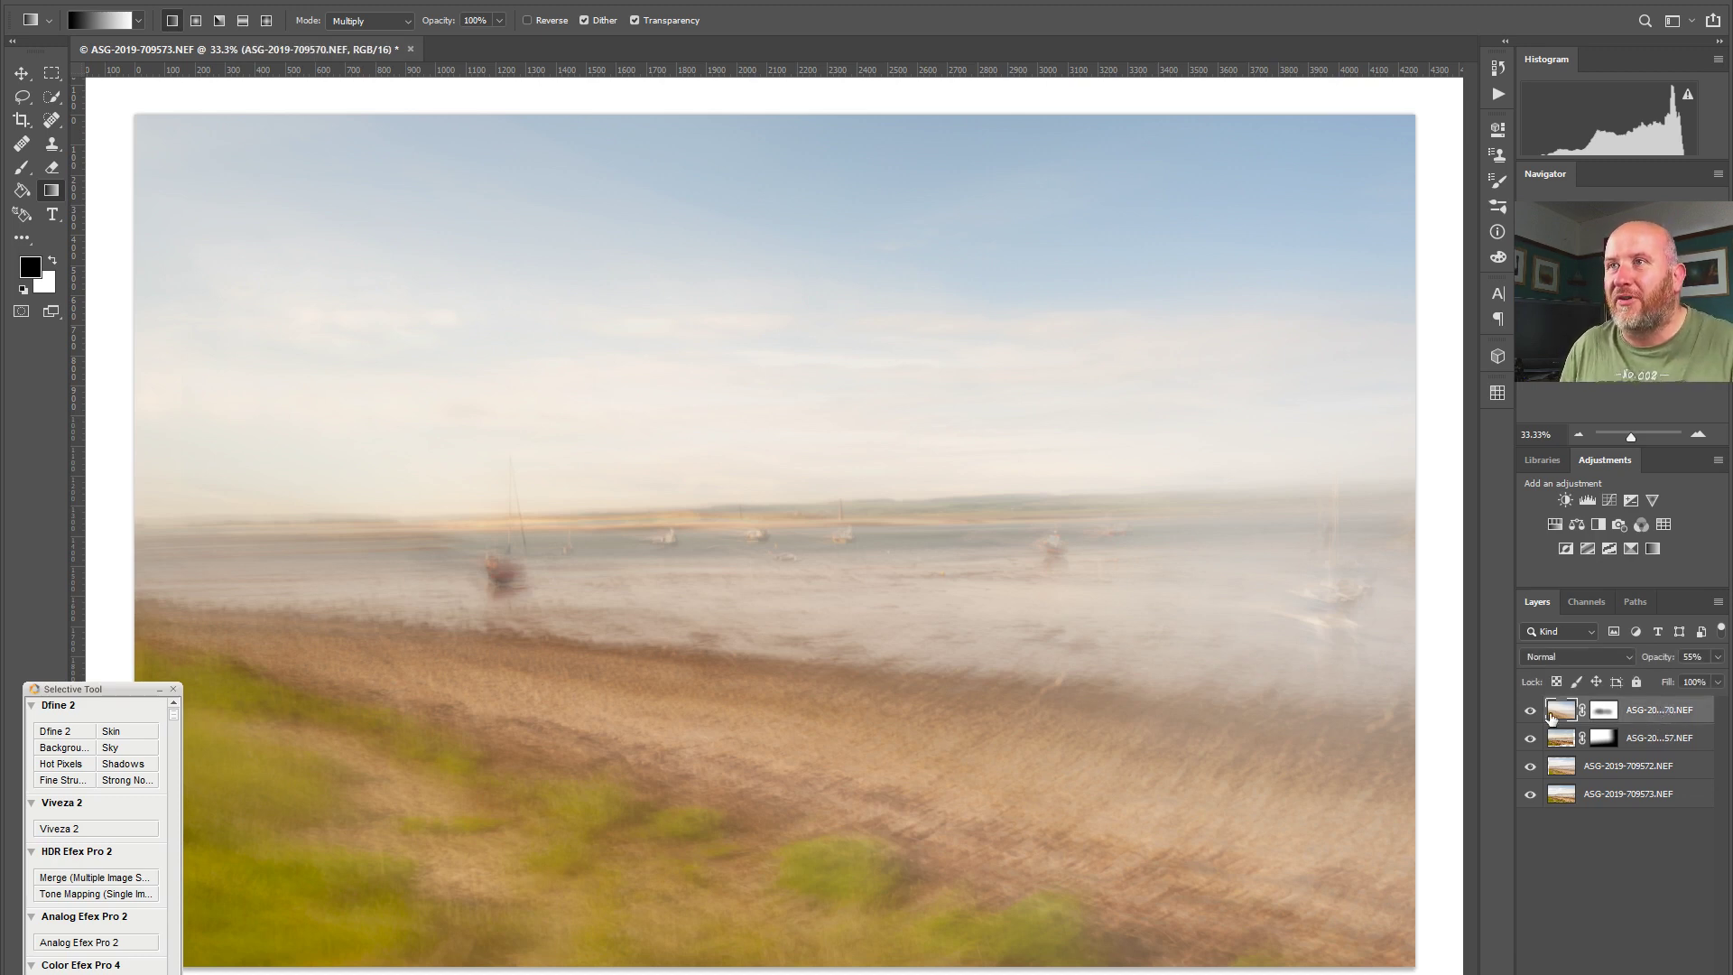
click(1610, 501)
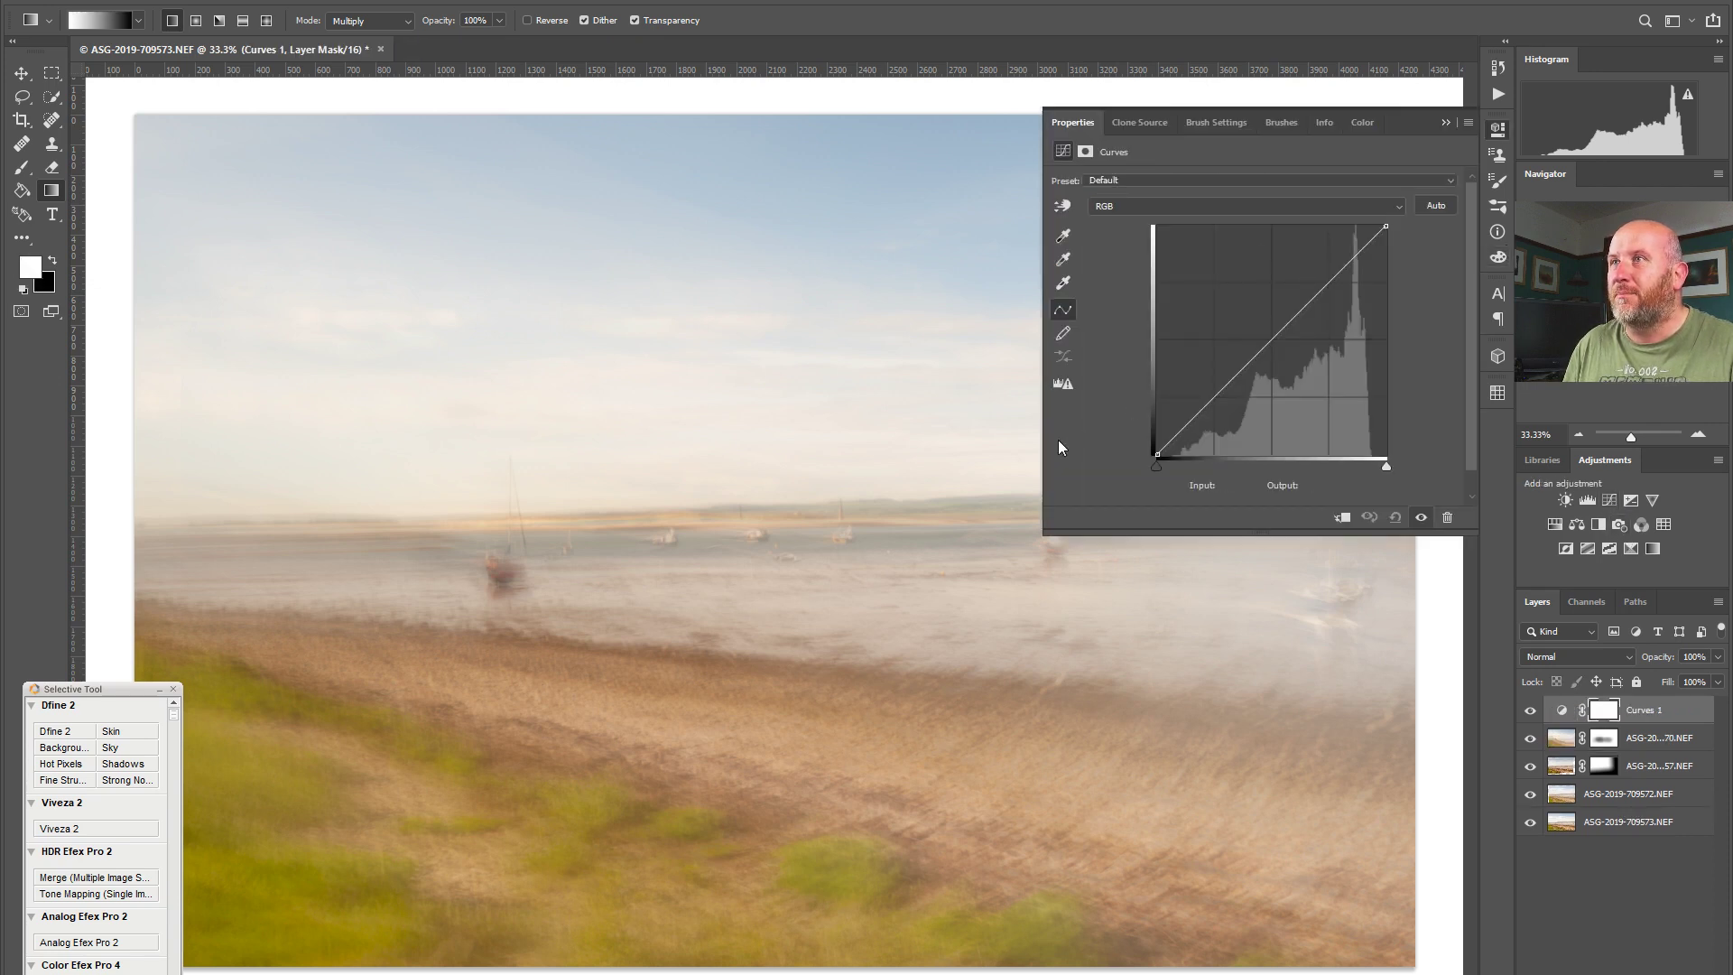
drag(1044, 435, 1255, 431)
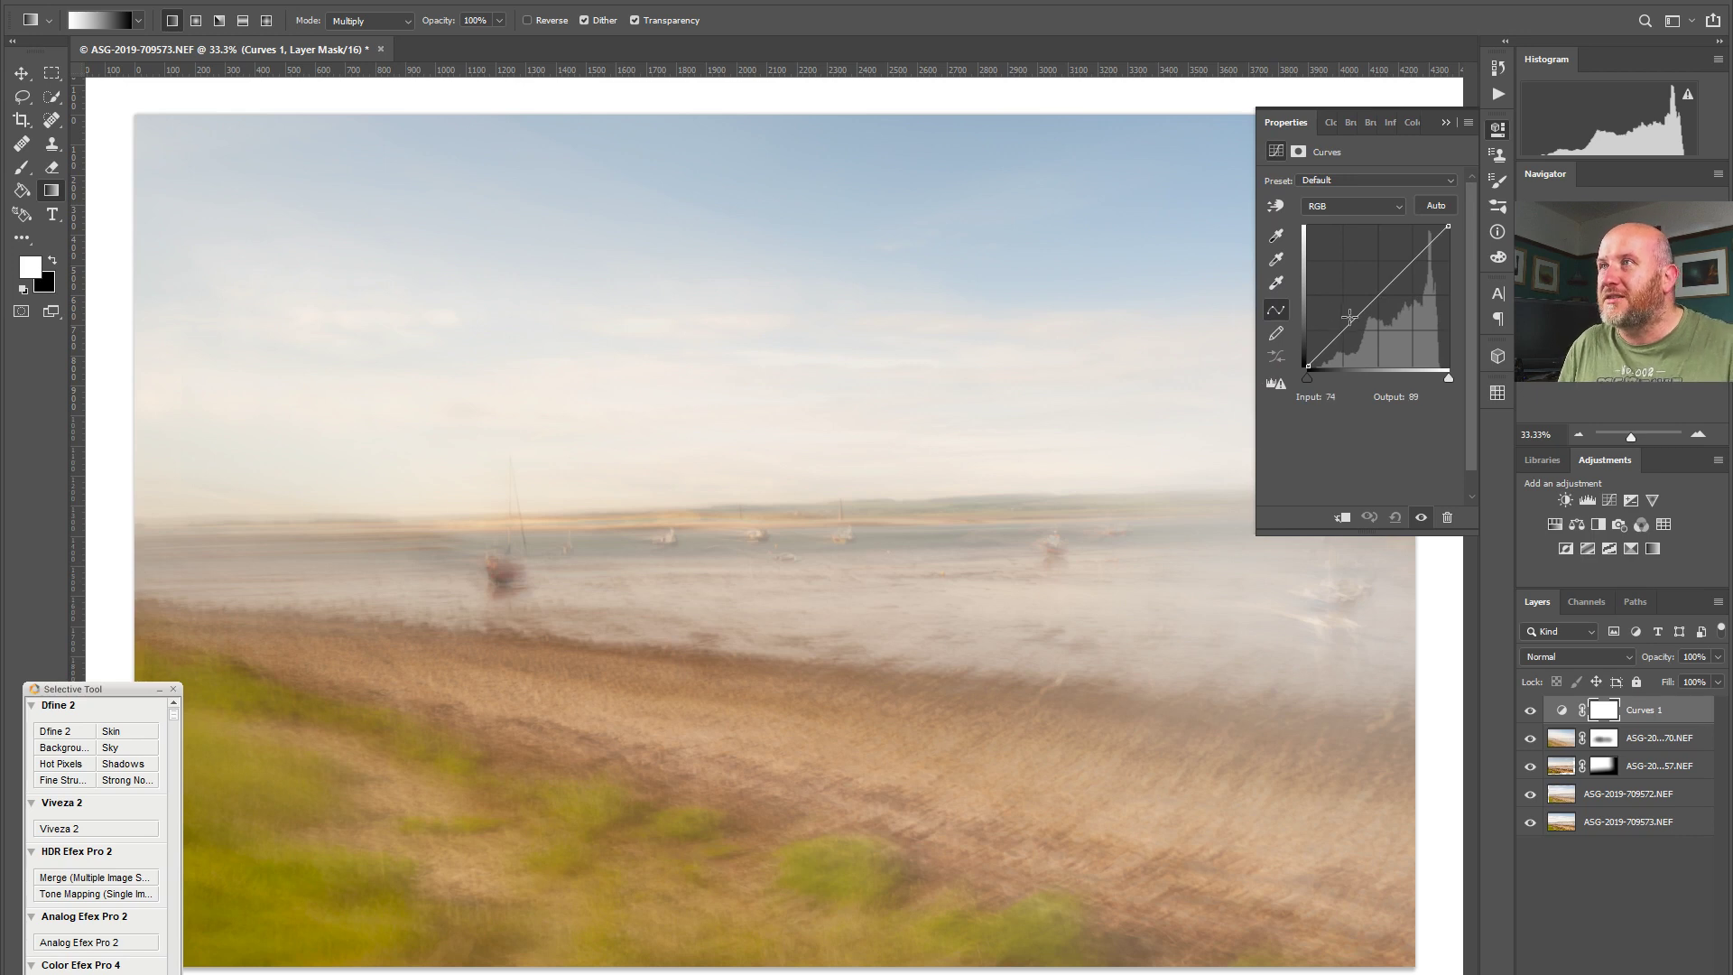
drag(1352, 322, 1455, 233)
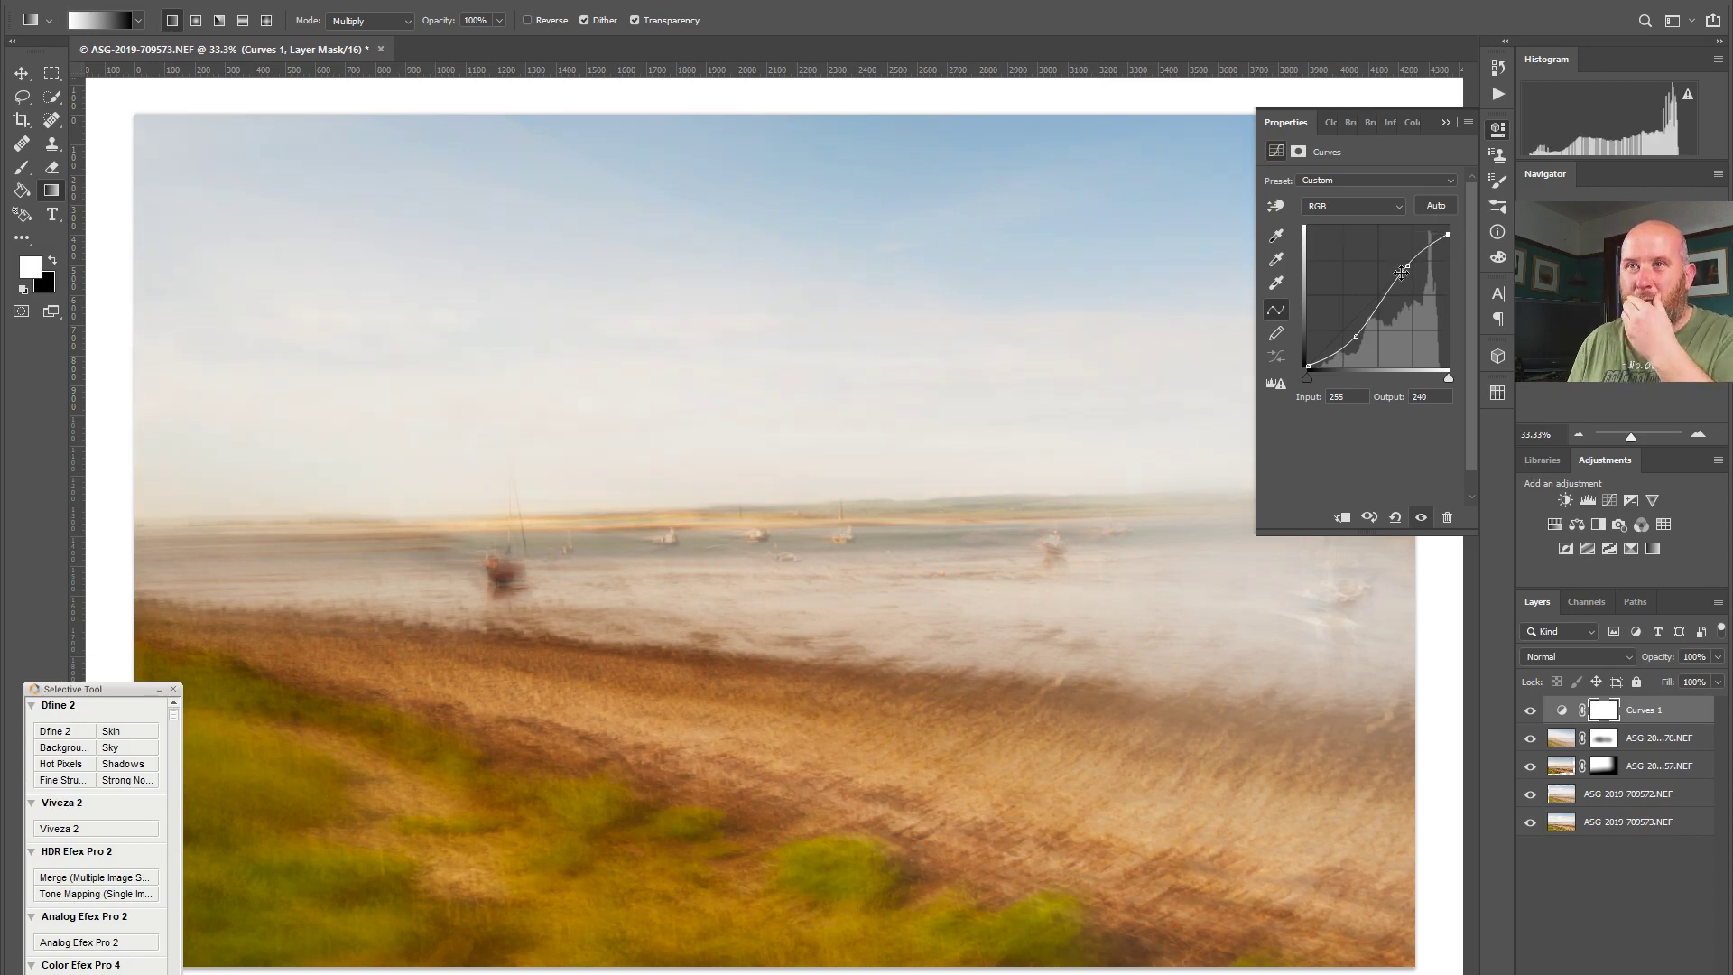
drag(1356, 336, 1352, 335)
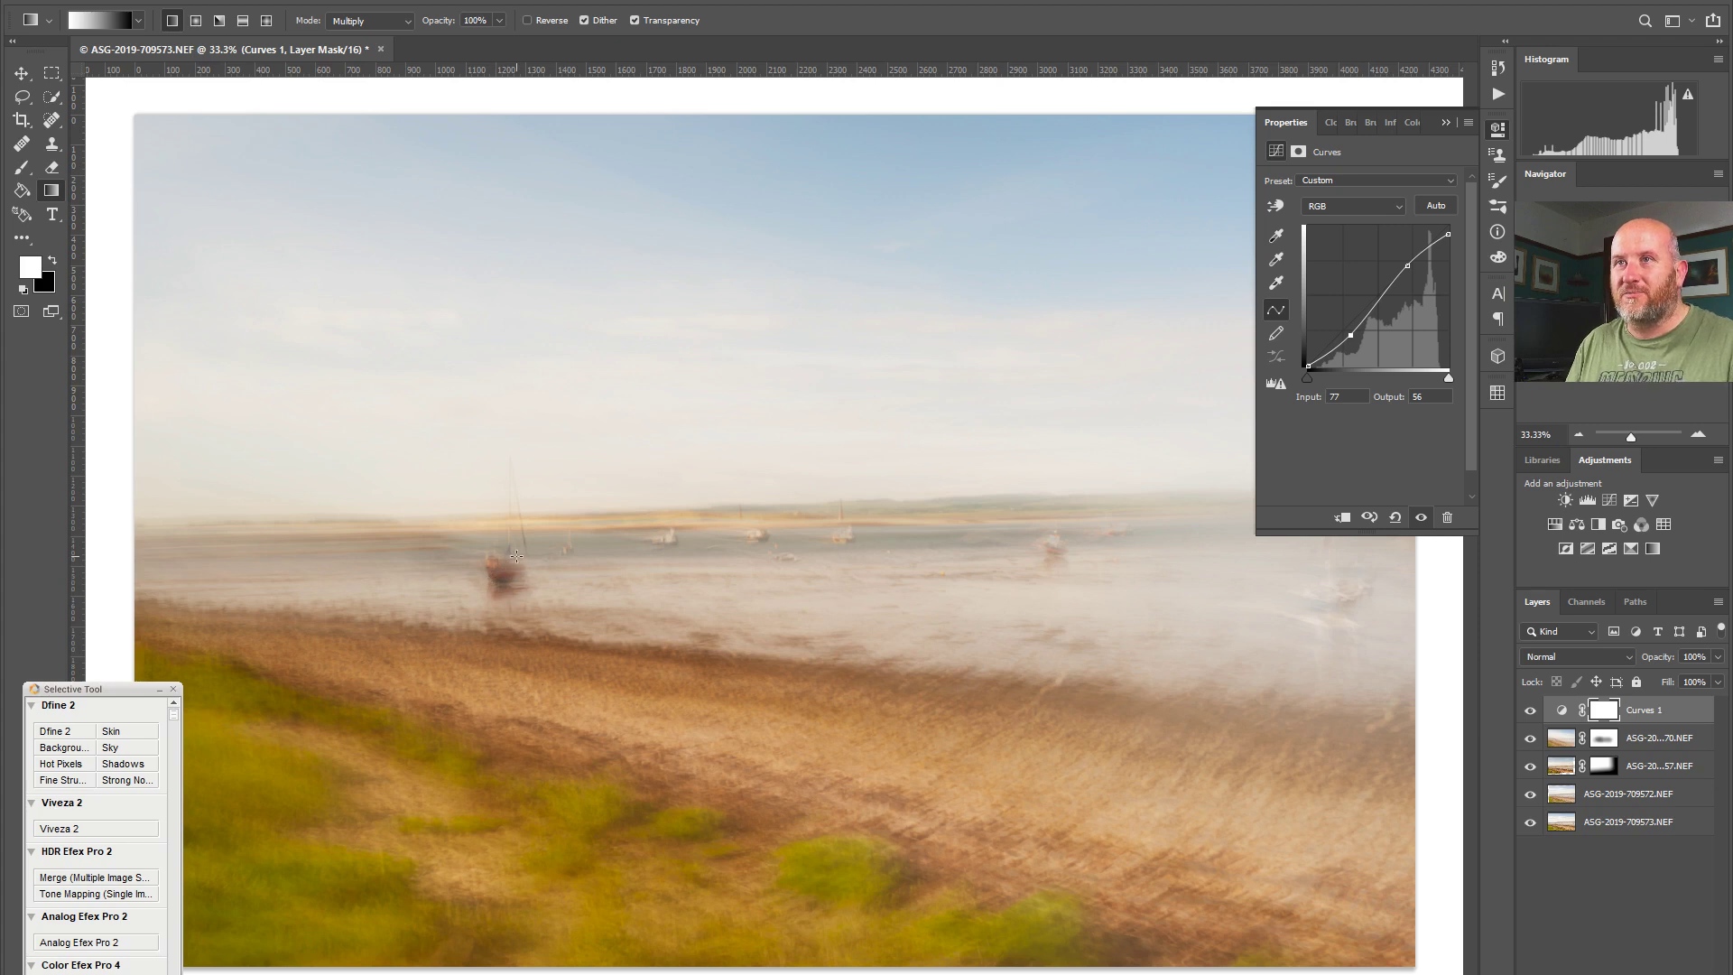
drag(1307, 379, 1351, 343)
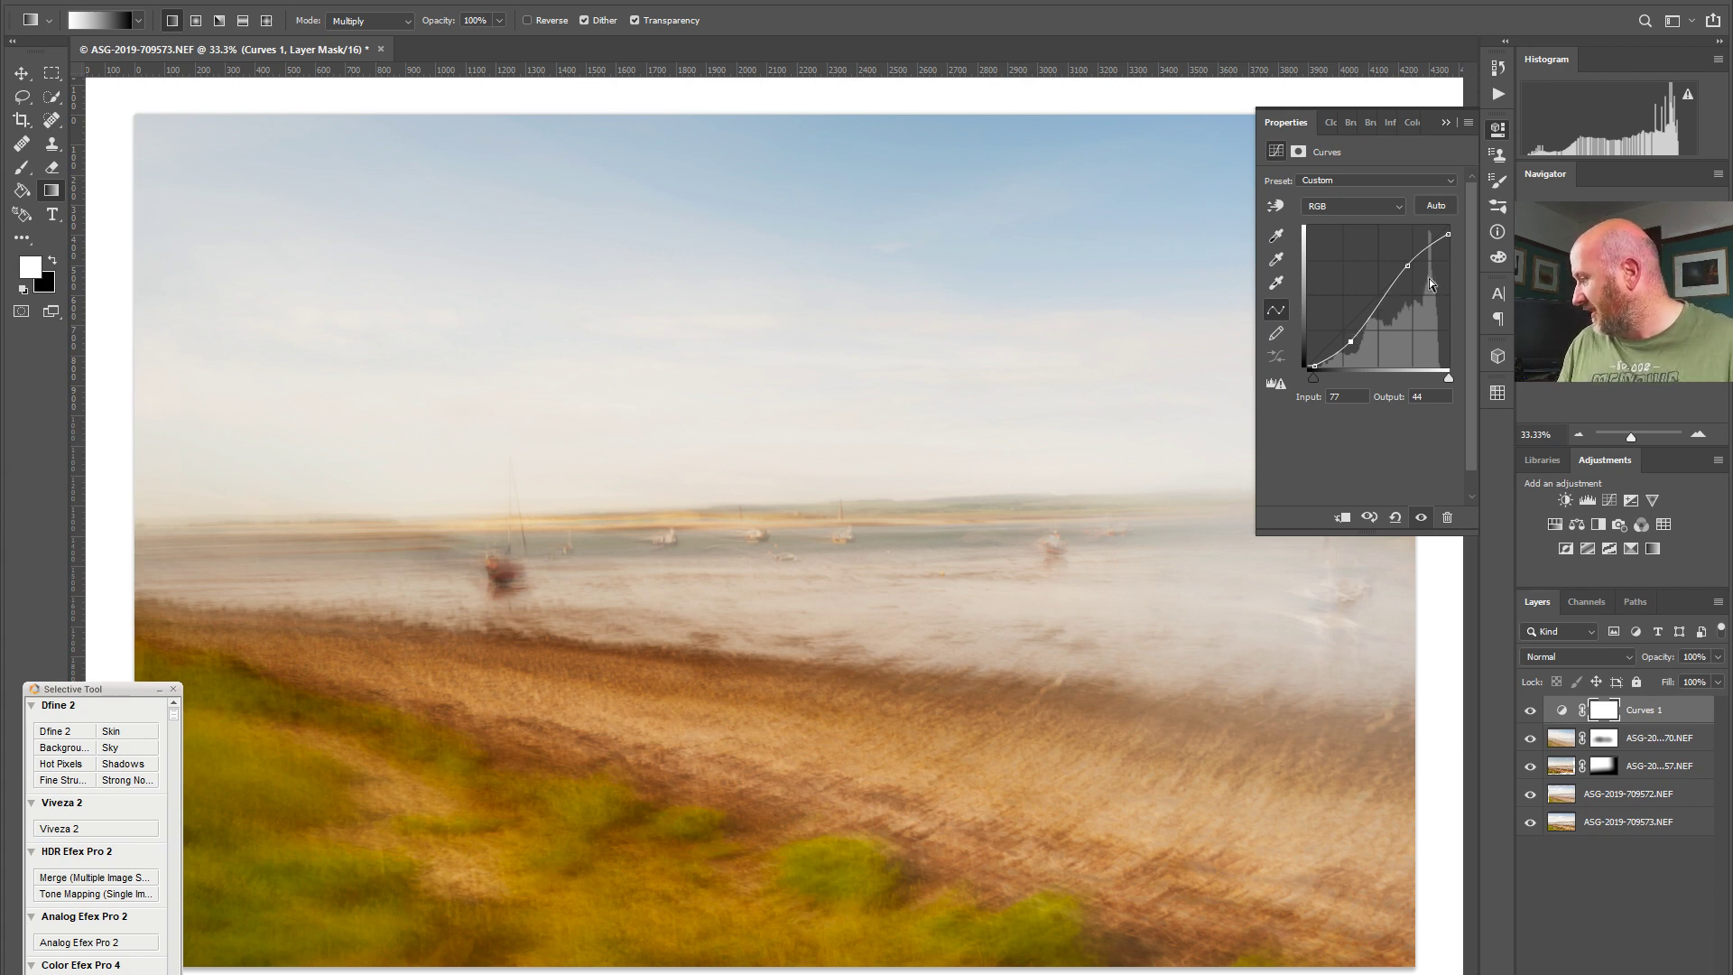
drag(1408, 265, 1402, 273)
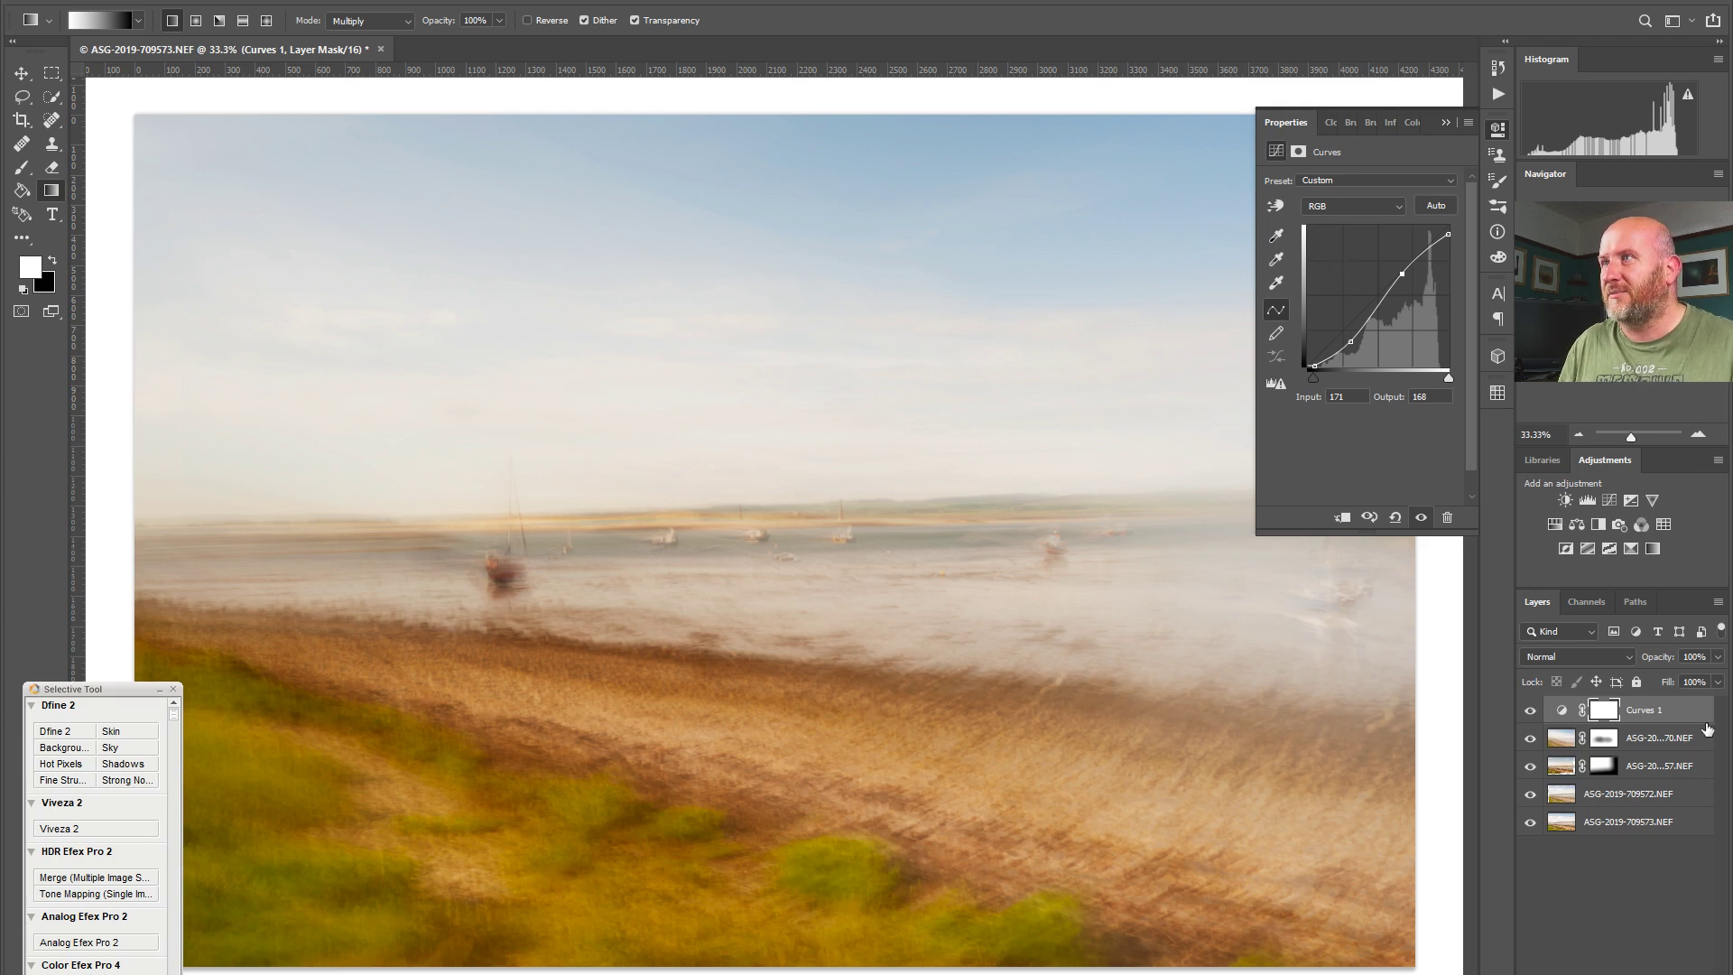
Step: Add a second Curves adjustment lifting the shadows, with input 69 at output 113, and restrict it to the beach with a linear gradient mask
click(1610, 500)
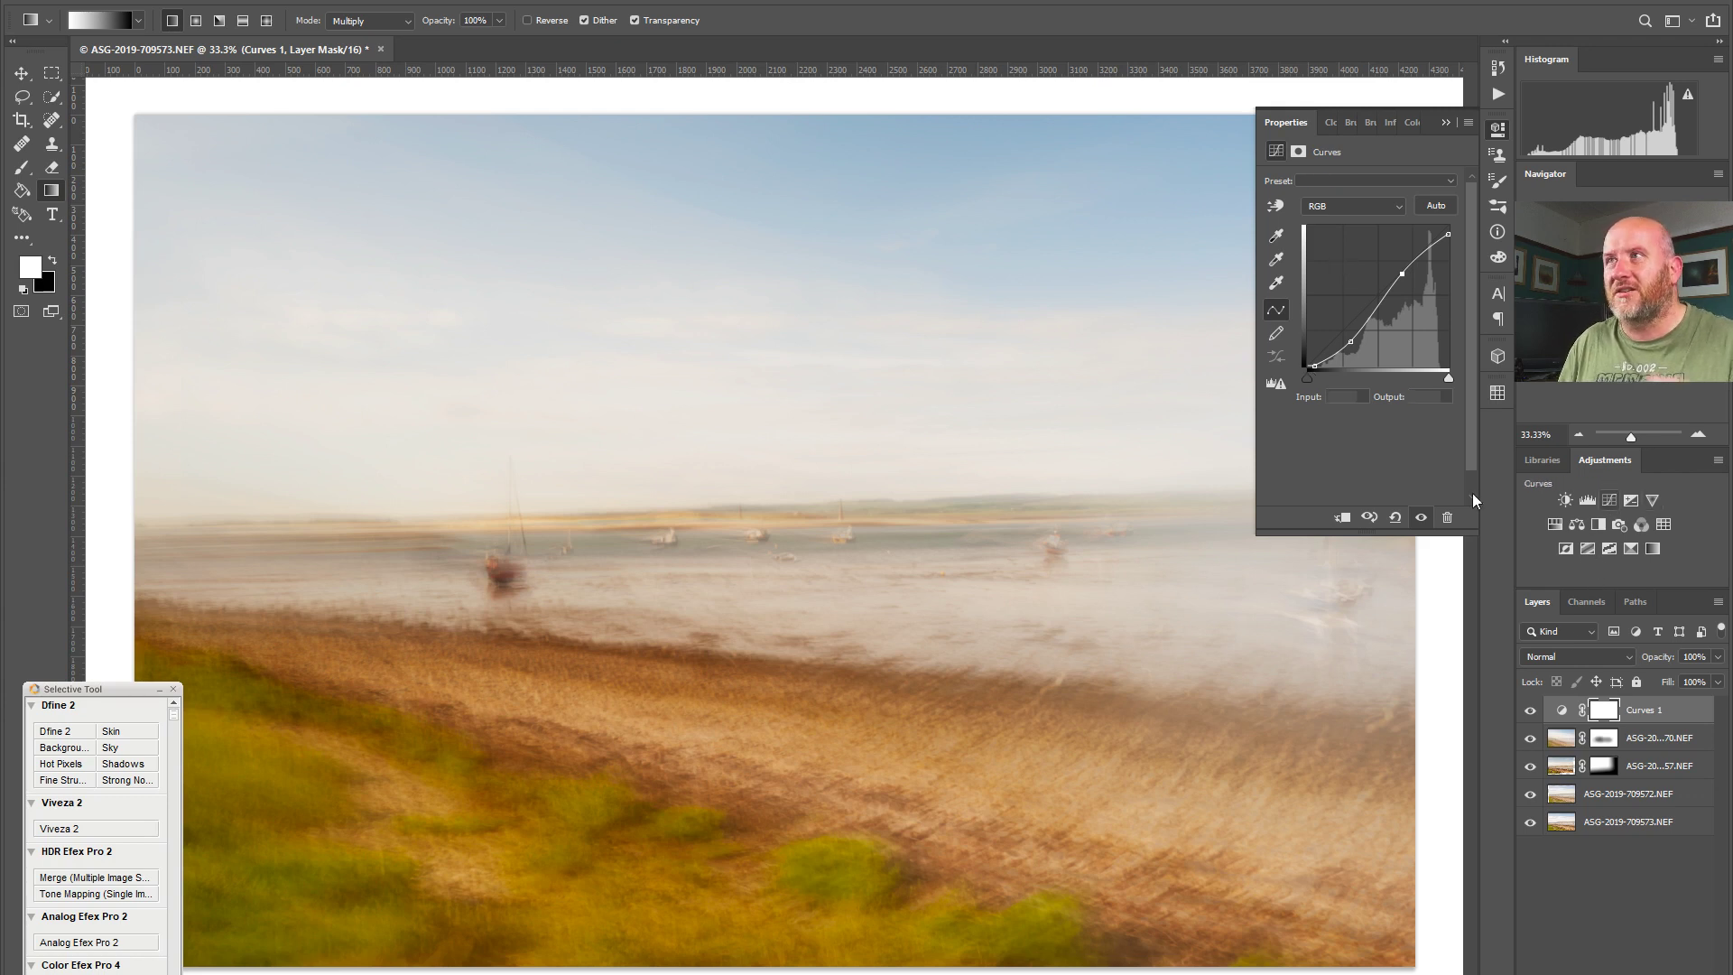
drag(1307, 366, 1346, 304)
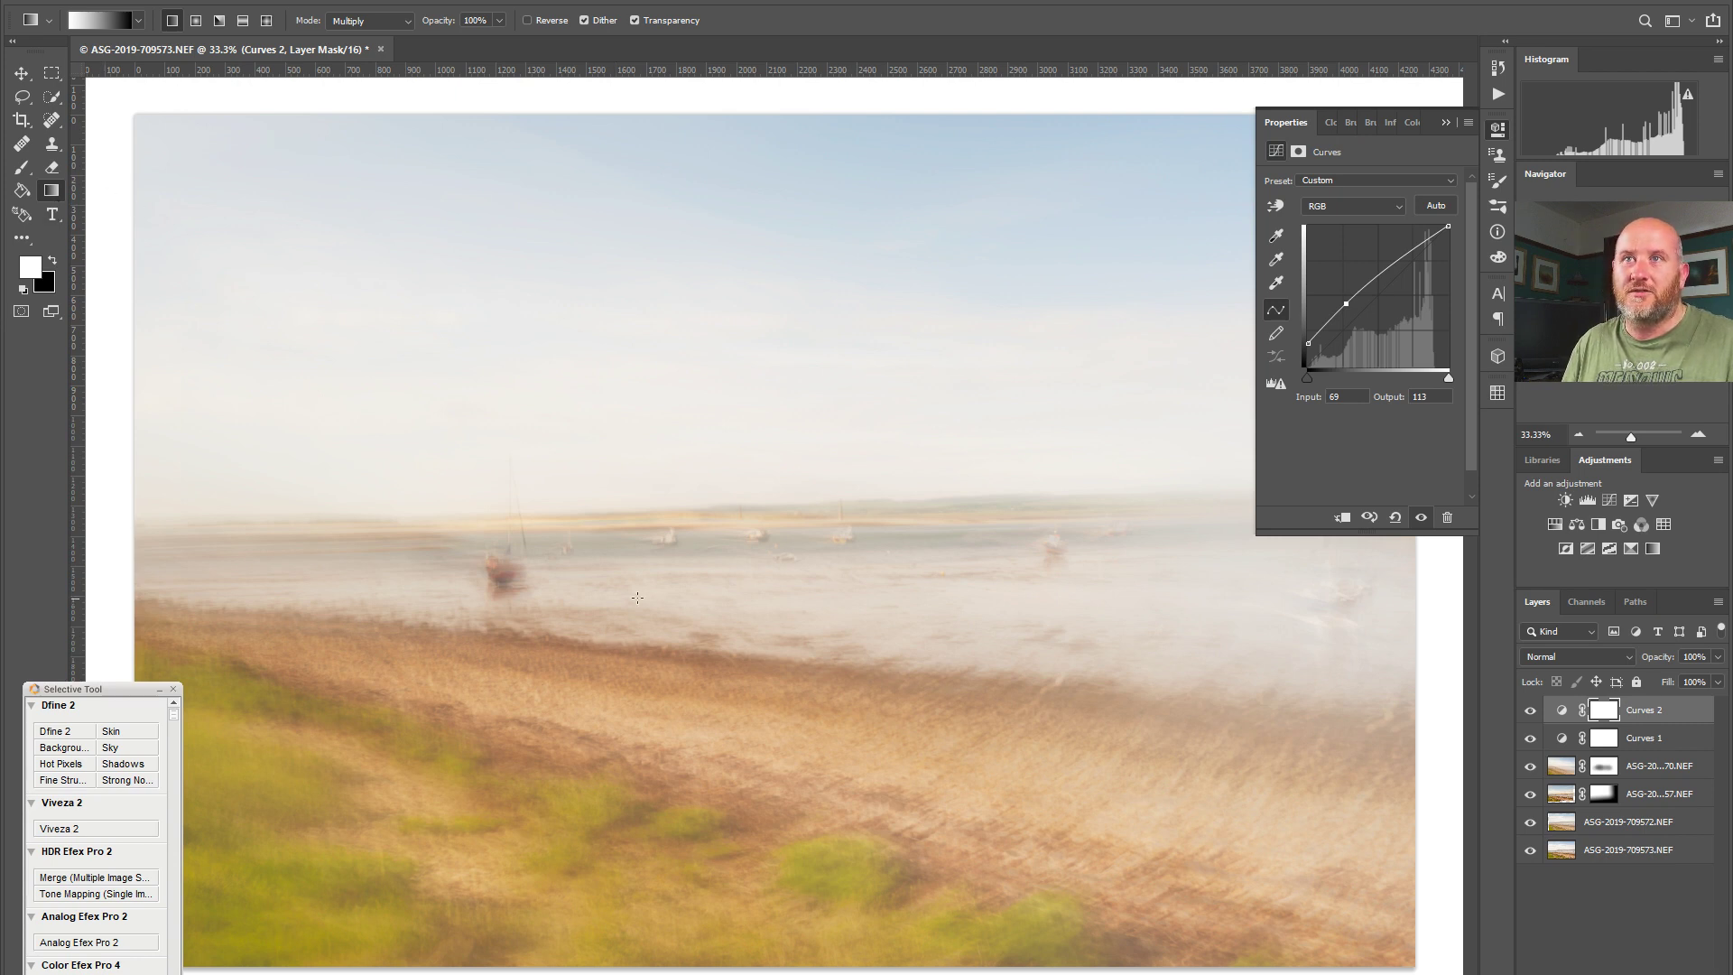
mouse_move(699, 590)
mouse_down()
mouse_move(674, 749)
mouse_move(698, 564)
mouse_up()
key(ctrl+z)
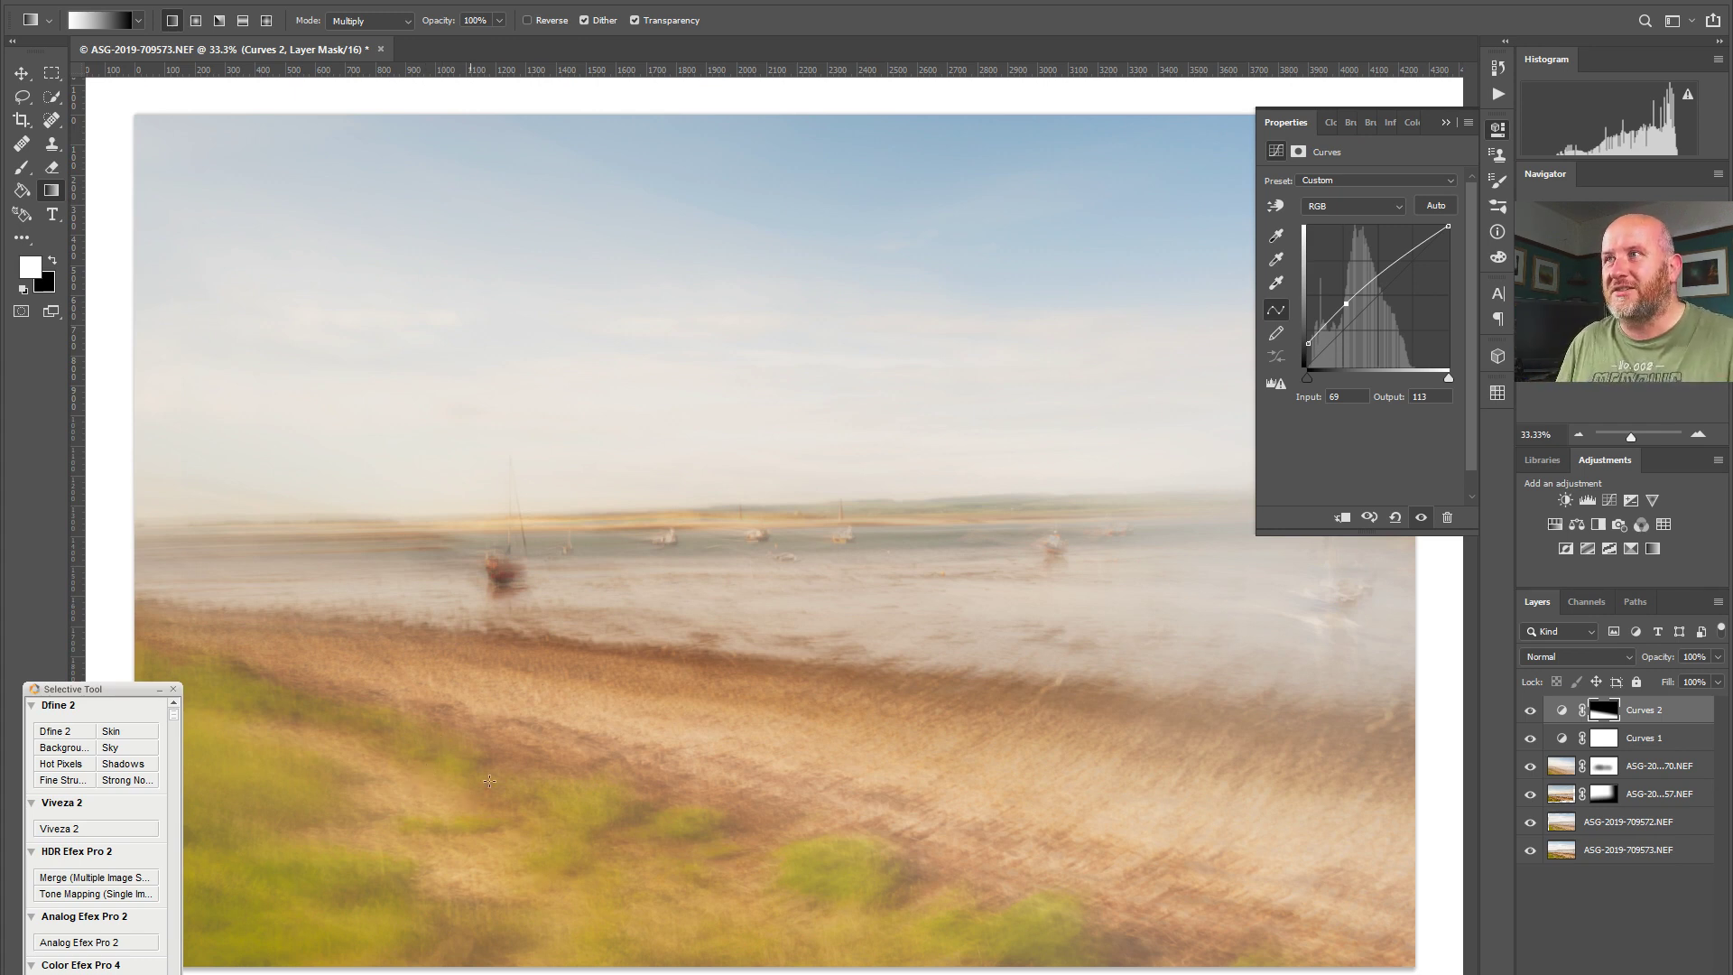
click(1496, 133)
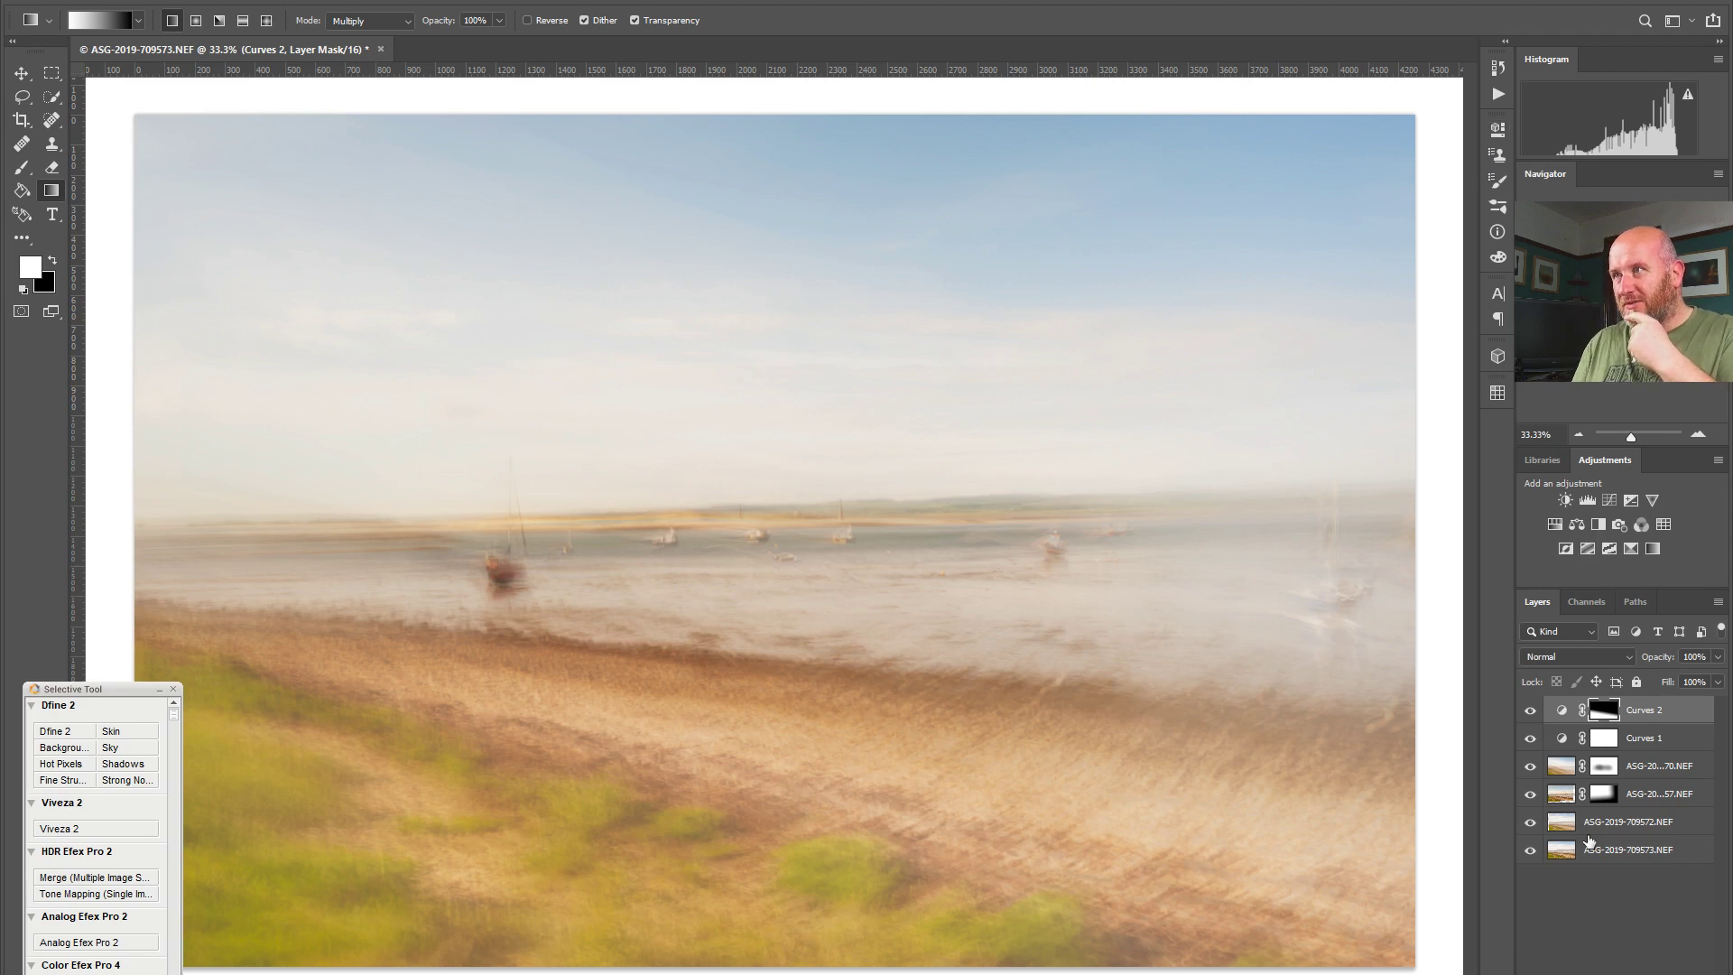
Step: Compare the image with and without layer ASG-2019-709557.NEF, leaving it visible
click(1532, 794)
click(1532, 794)
click(1533, 796)
click(1535, 797)
click(1535, 798)
click(1537, 798)
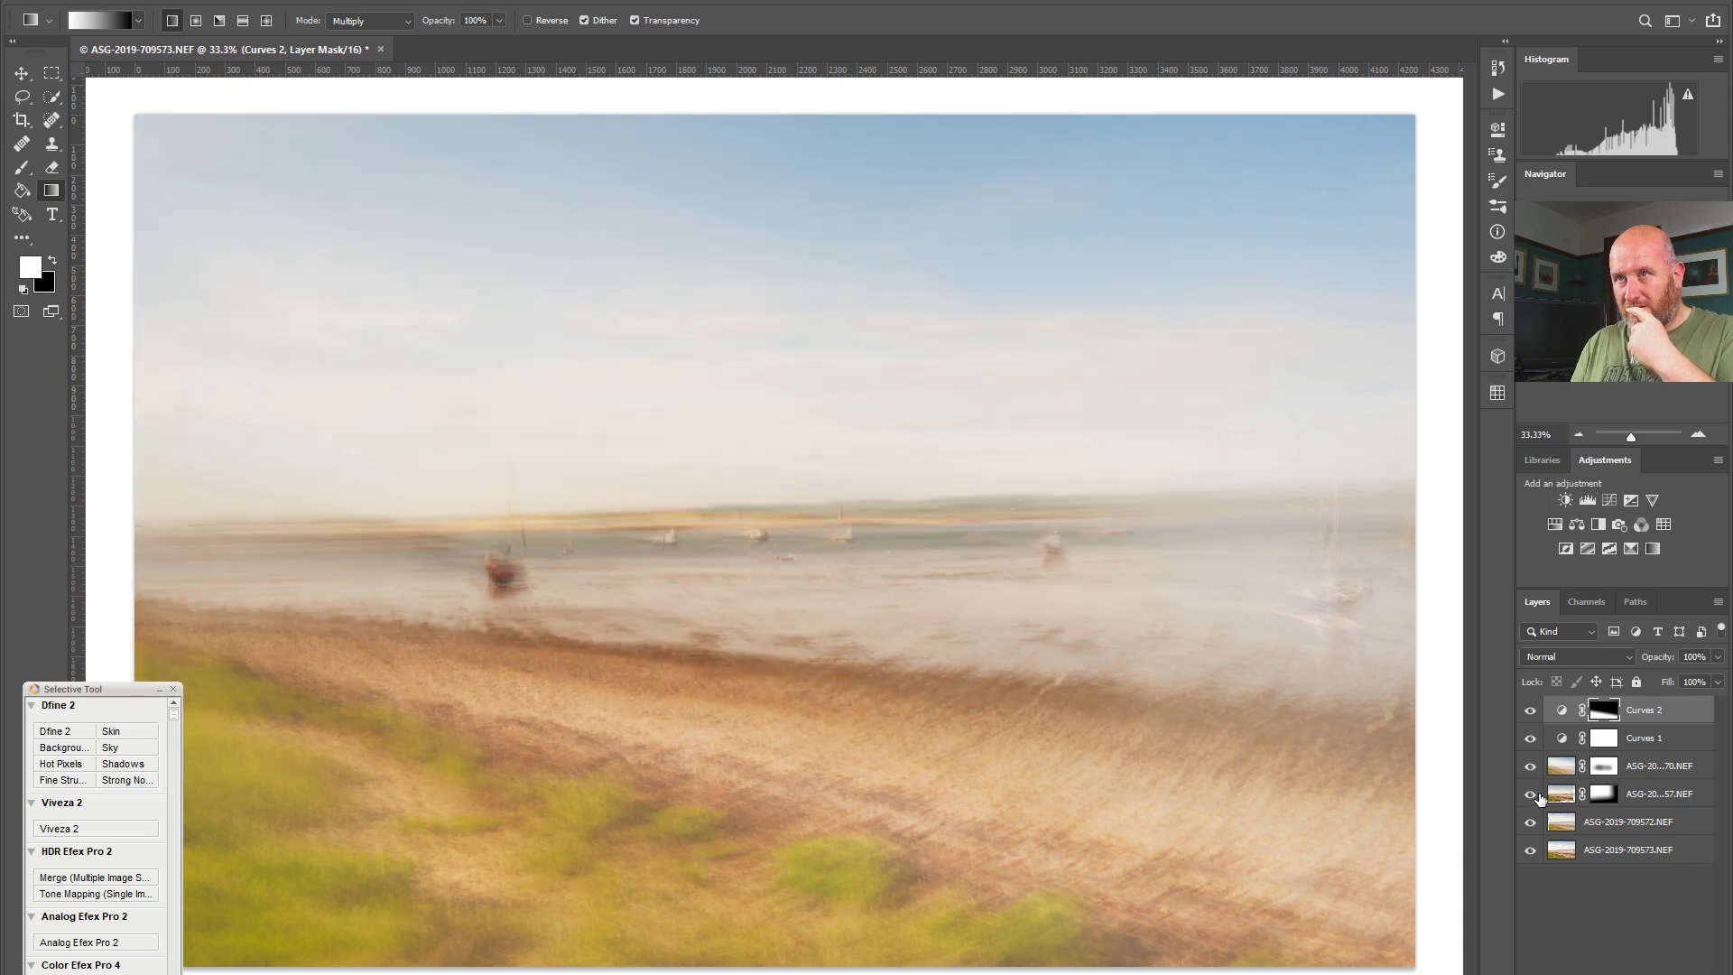
Step: Fade the beach area out of layer ASG-2019-709557.NEF with a linear gradient from the waterline downward on its mask
click(1603, 794)
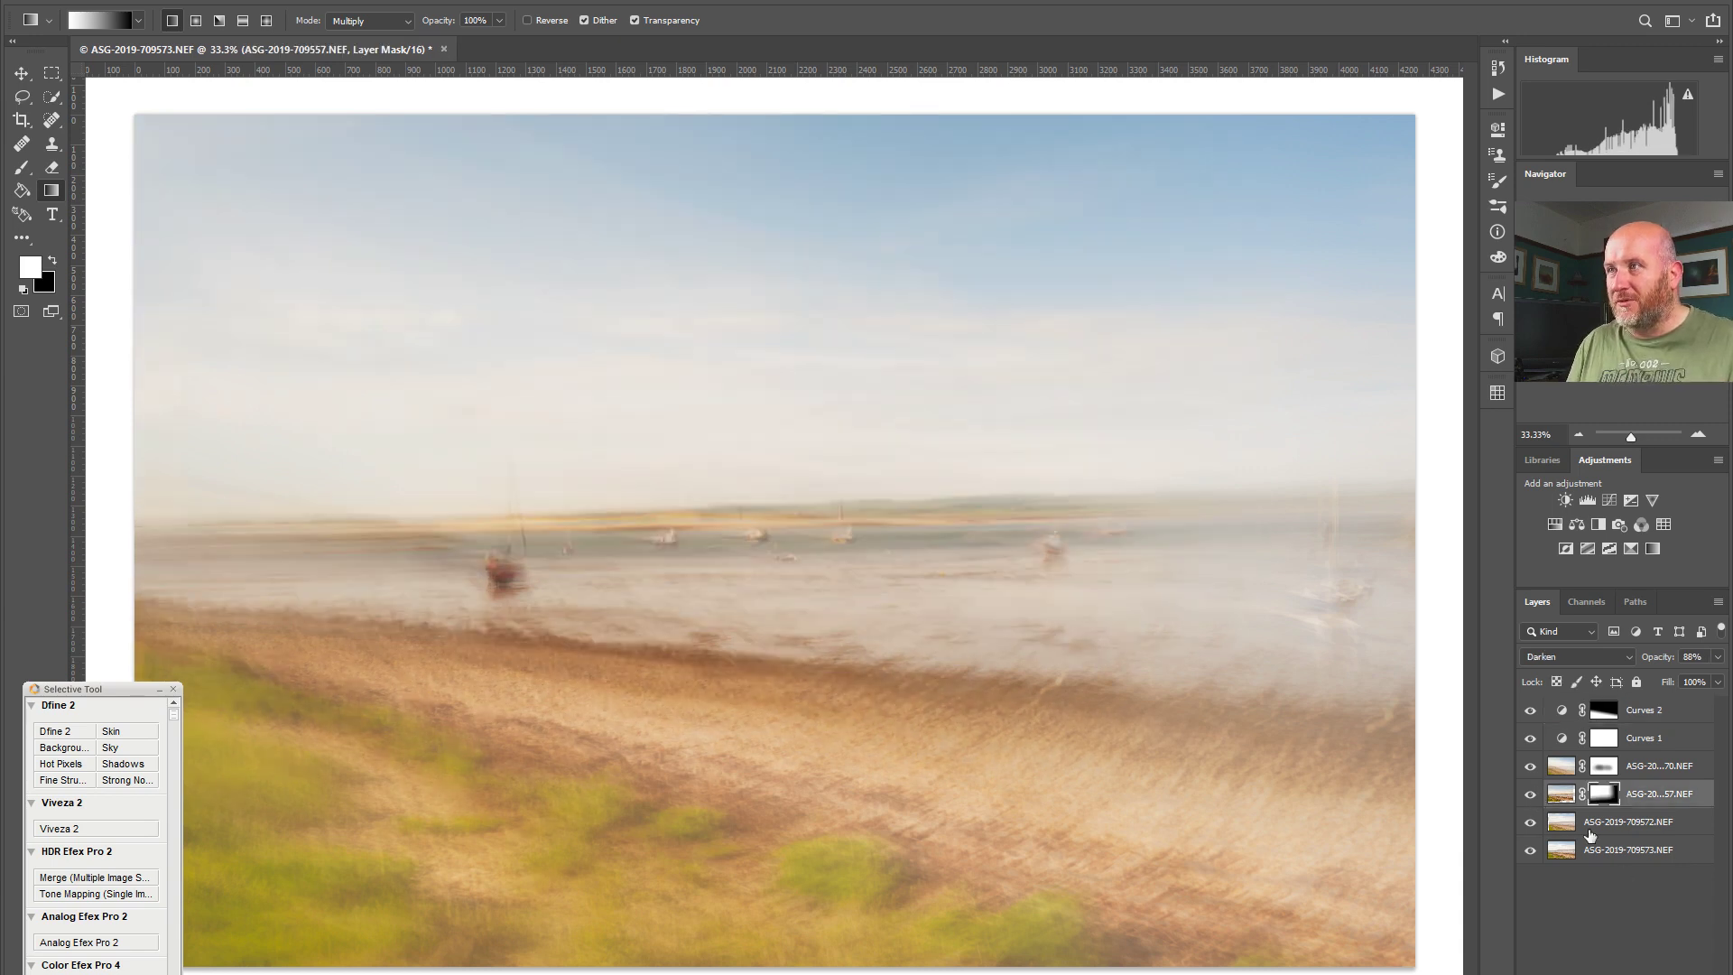
drag(597, 712, 596, 675)
drag(597, 584, 601, 722)
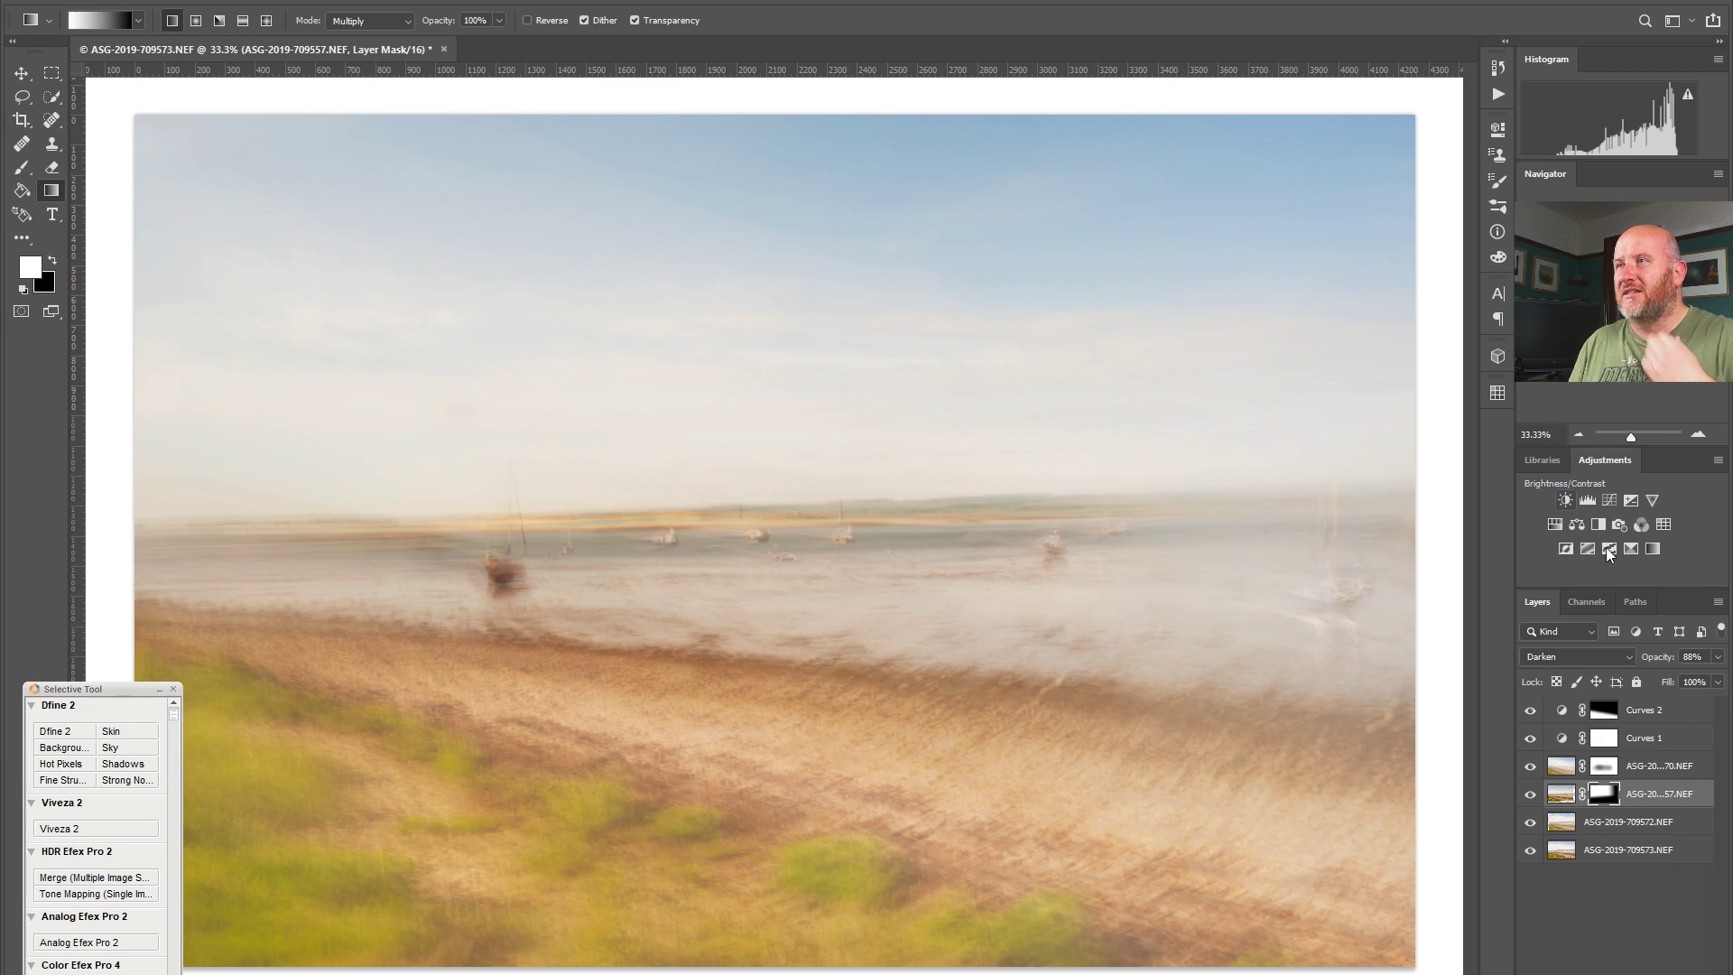
Step: Add a Hue/Saturation adjustment at the top of the layer stack with Hue -1, Saturation +15 and Lightness -2
click(1553, 526)
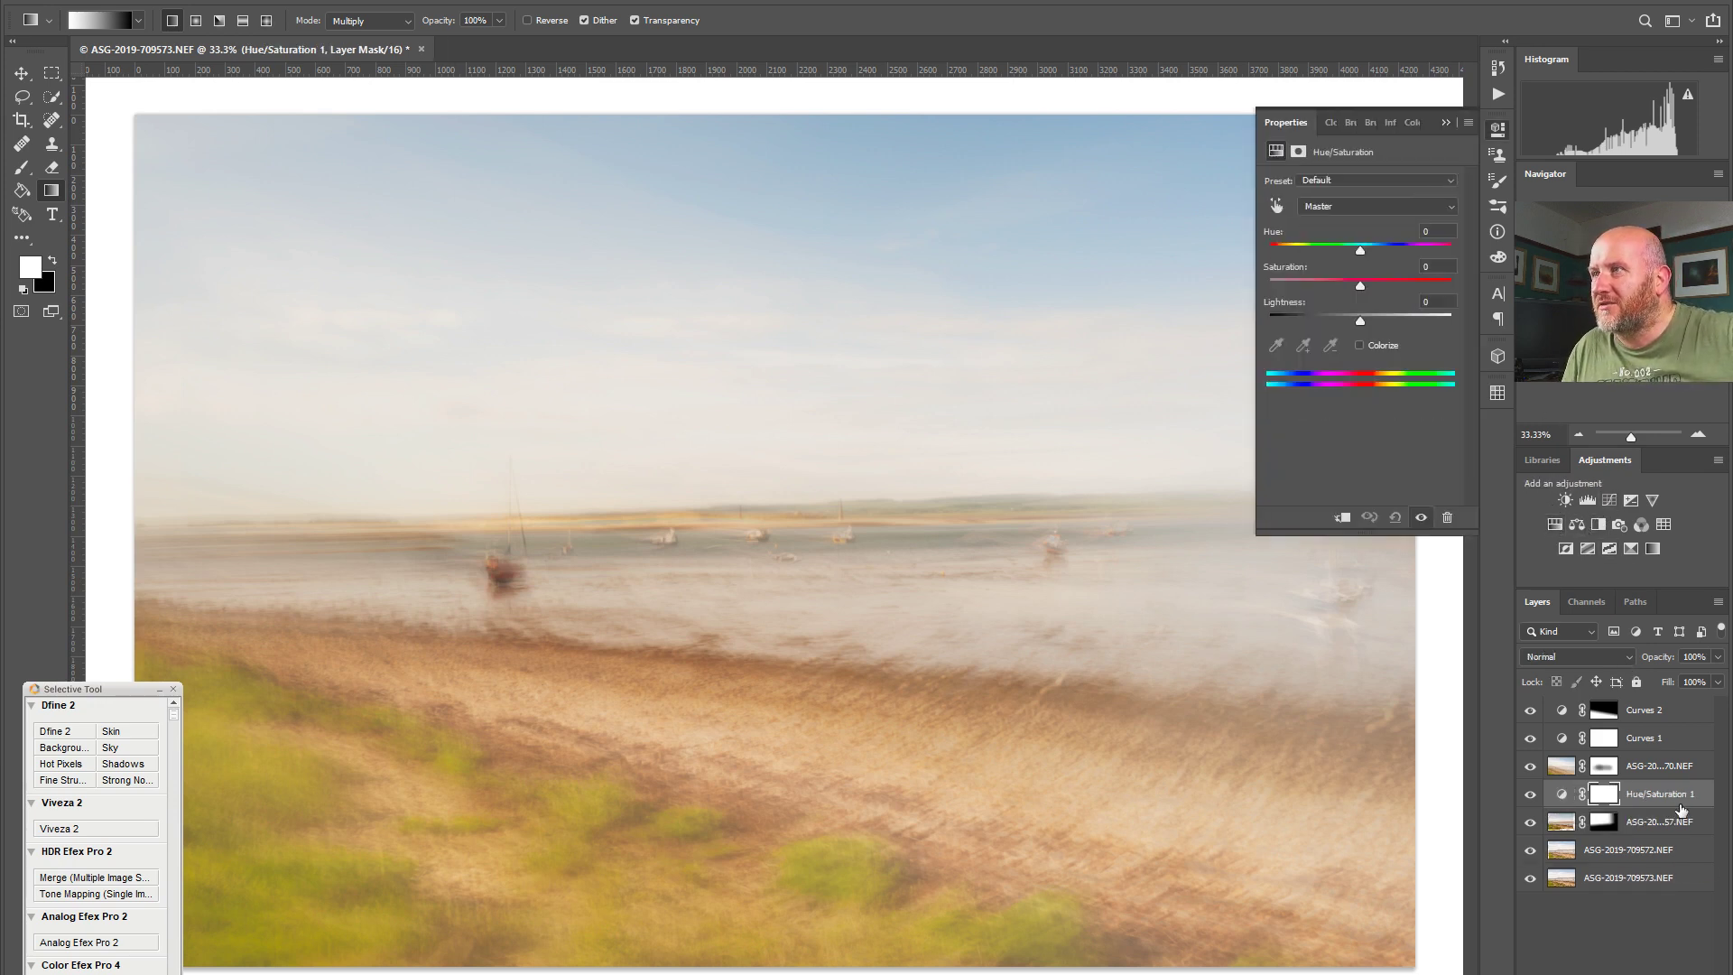
drag(1688, 702, 1685, 699)
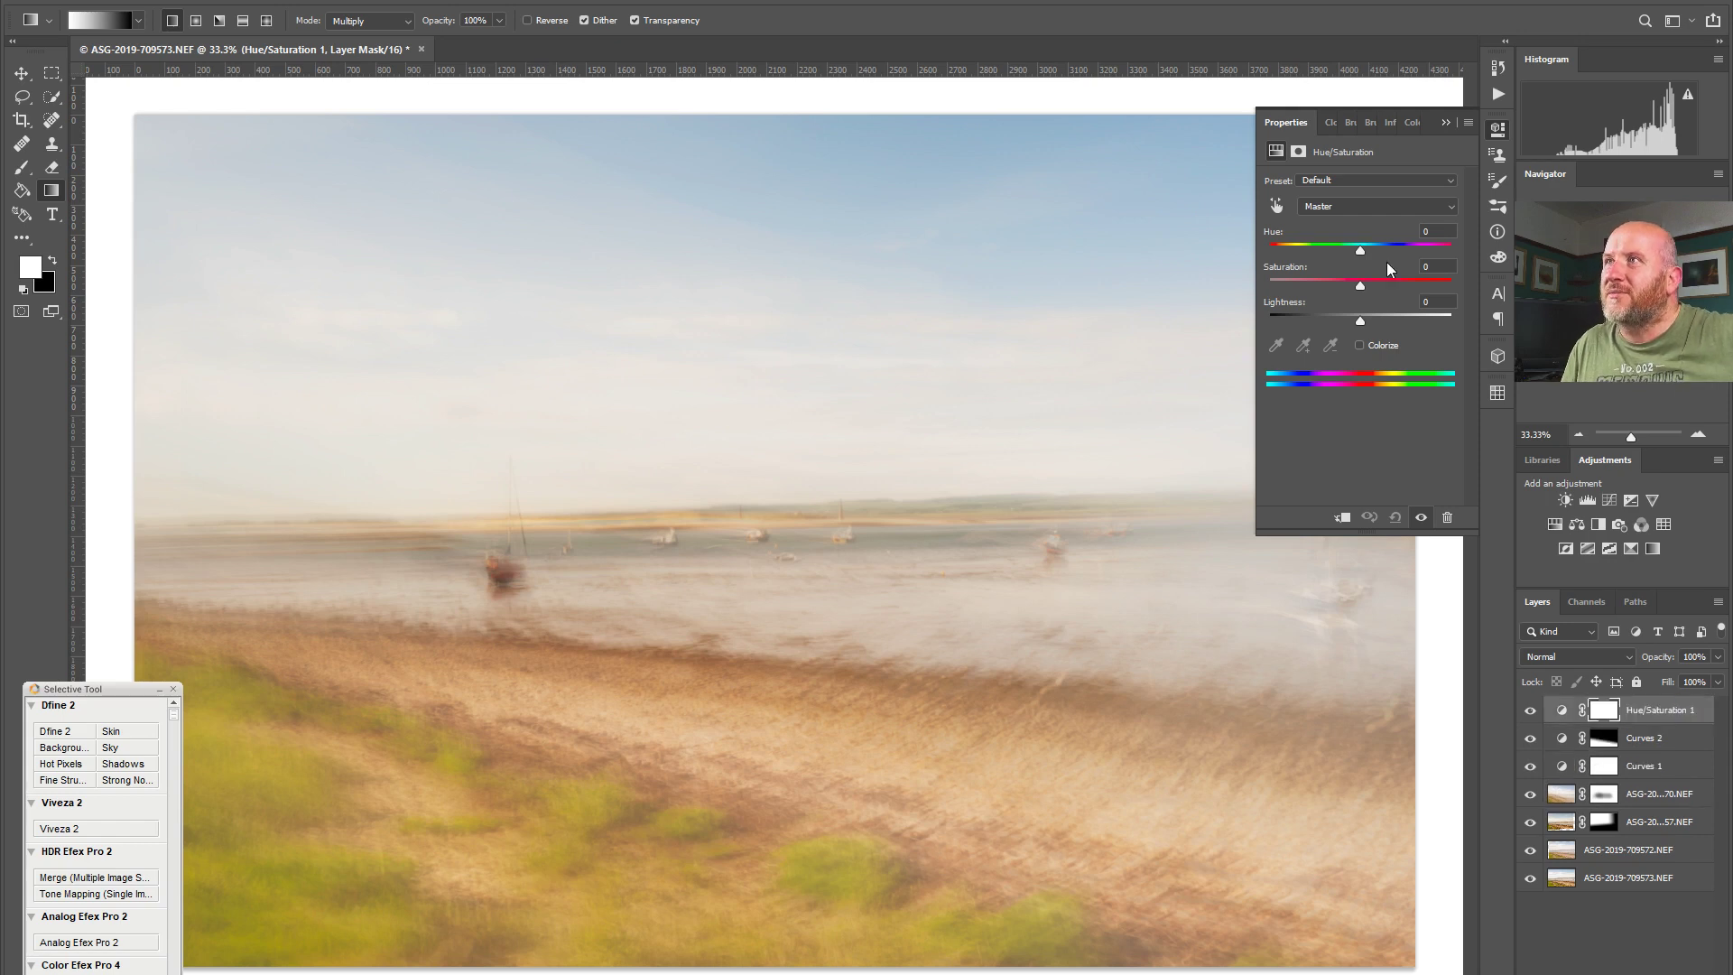
drag(1362, 254, 1360, 321)
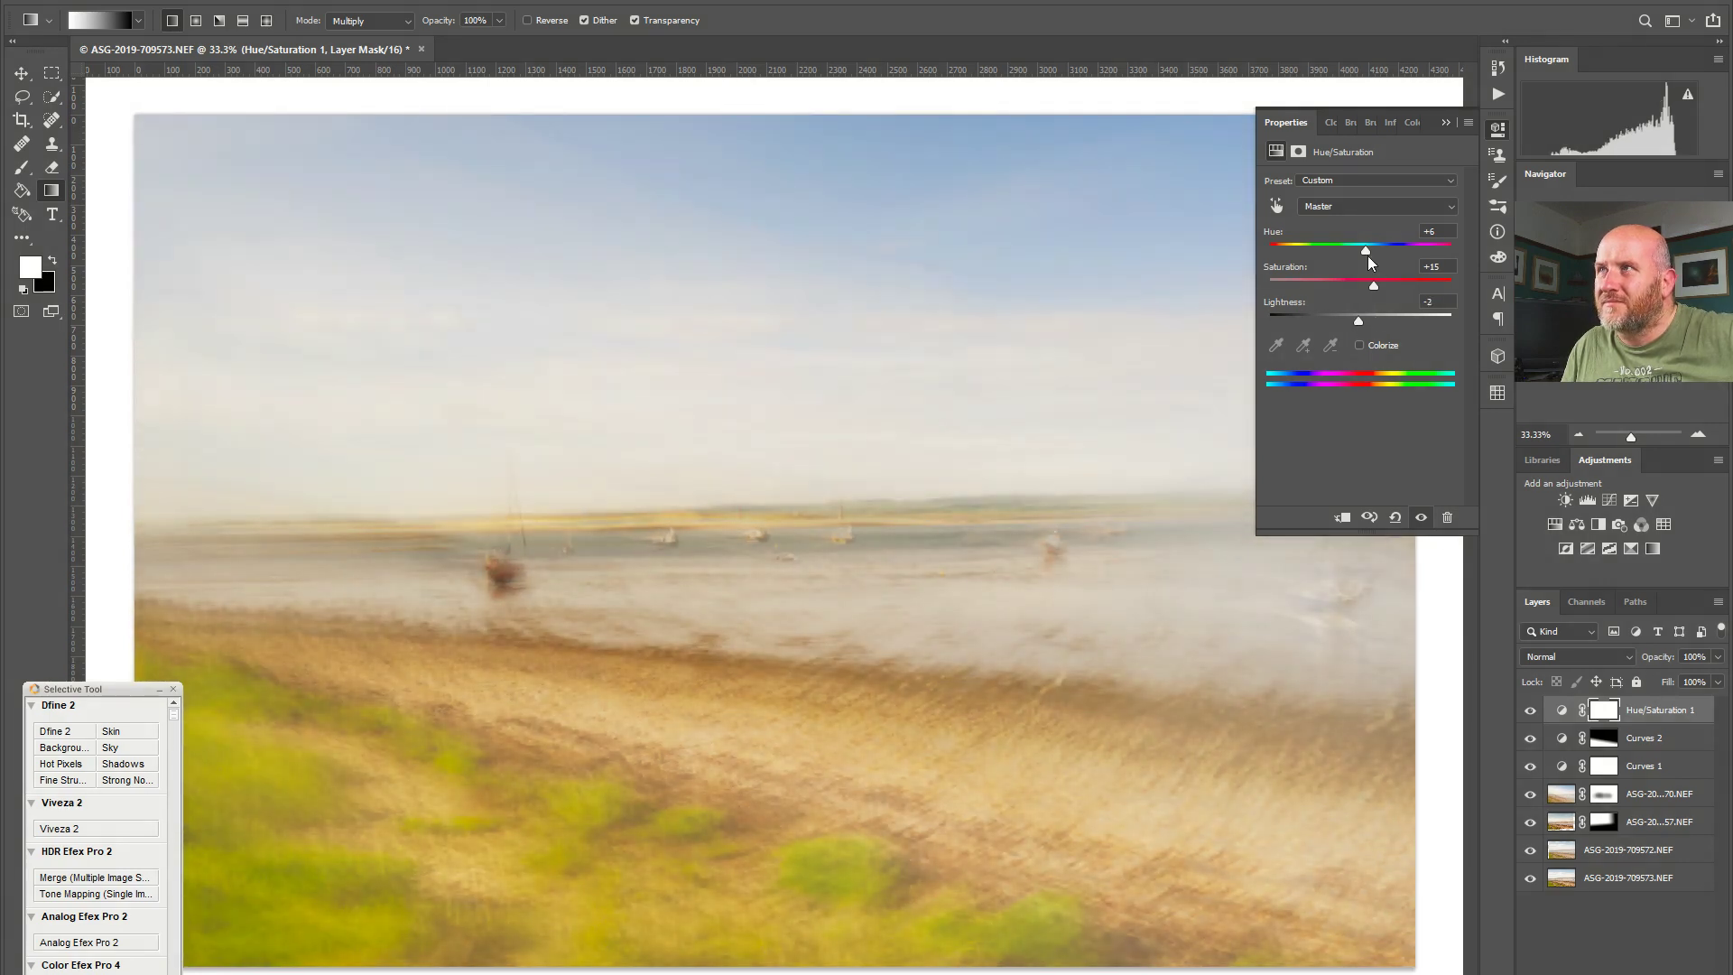
drag(1363, 252, 1358, 256)
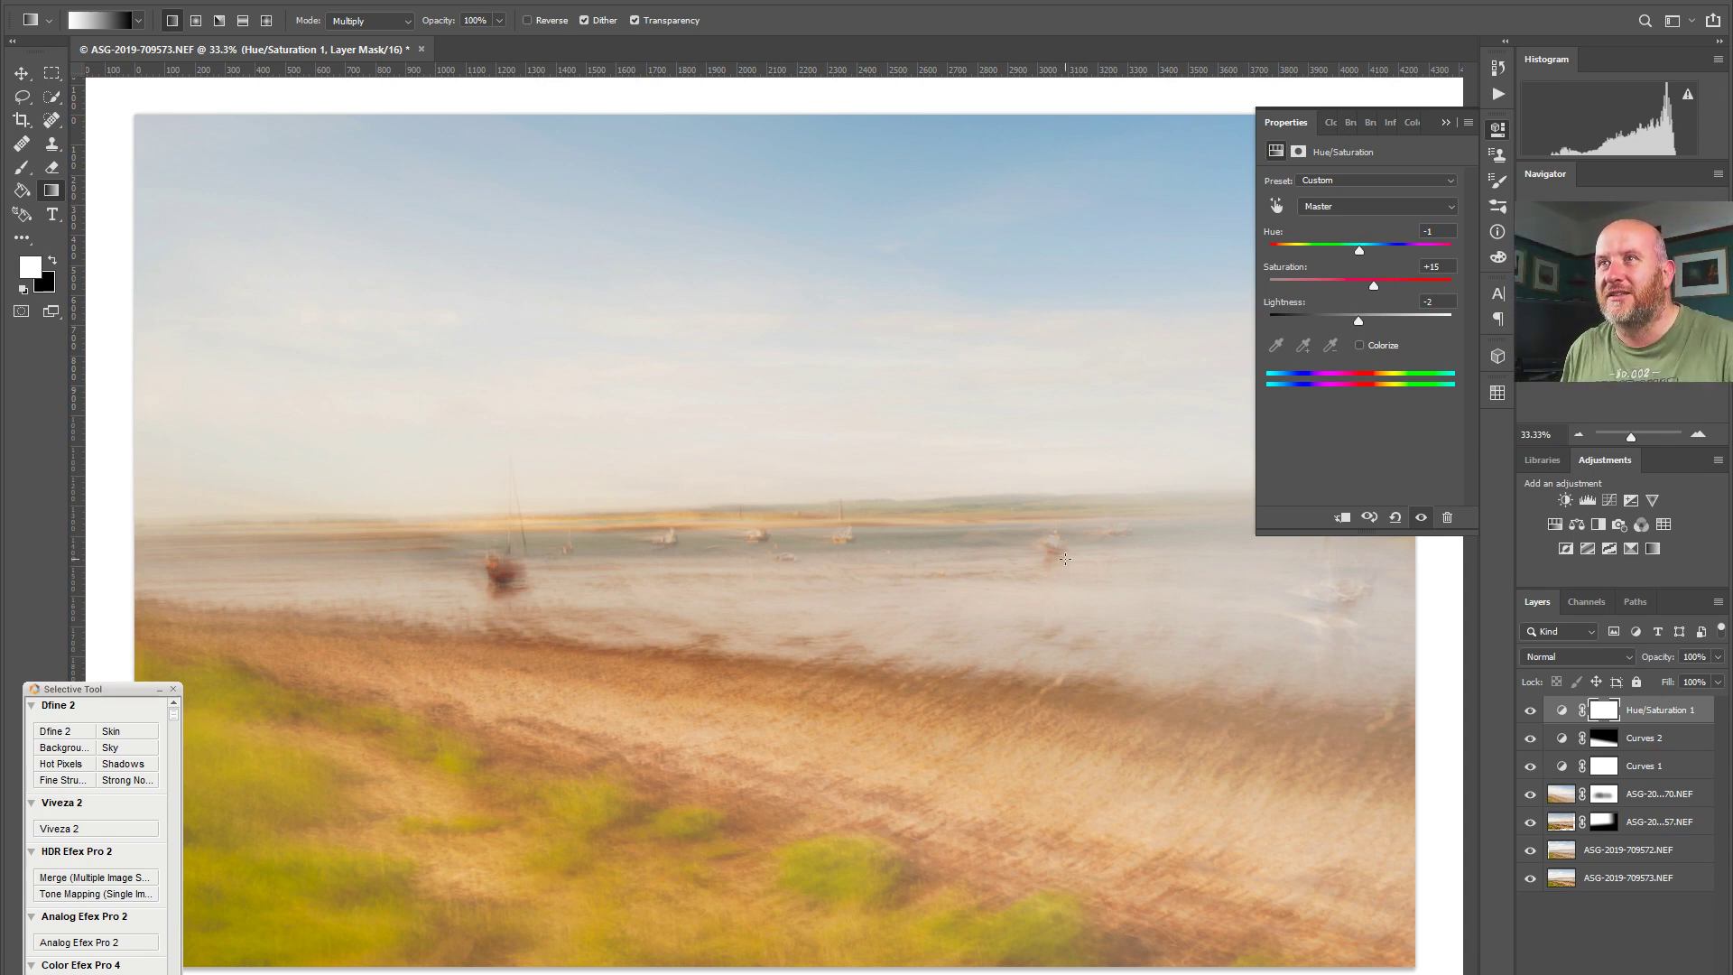
click(1498, 129)
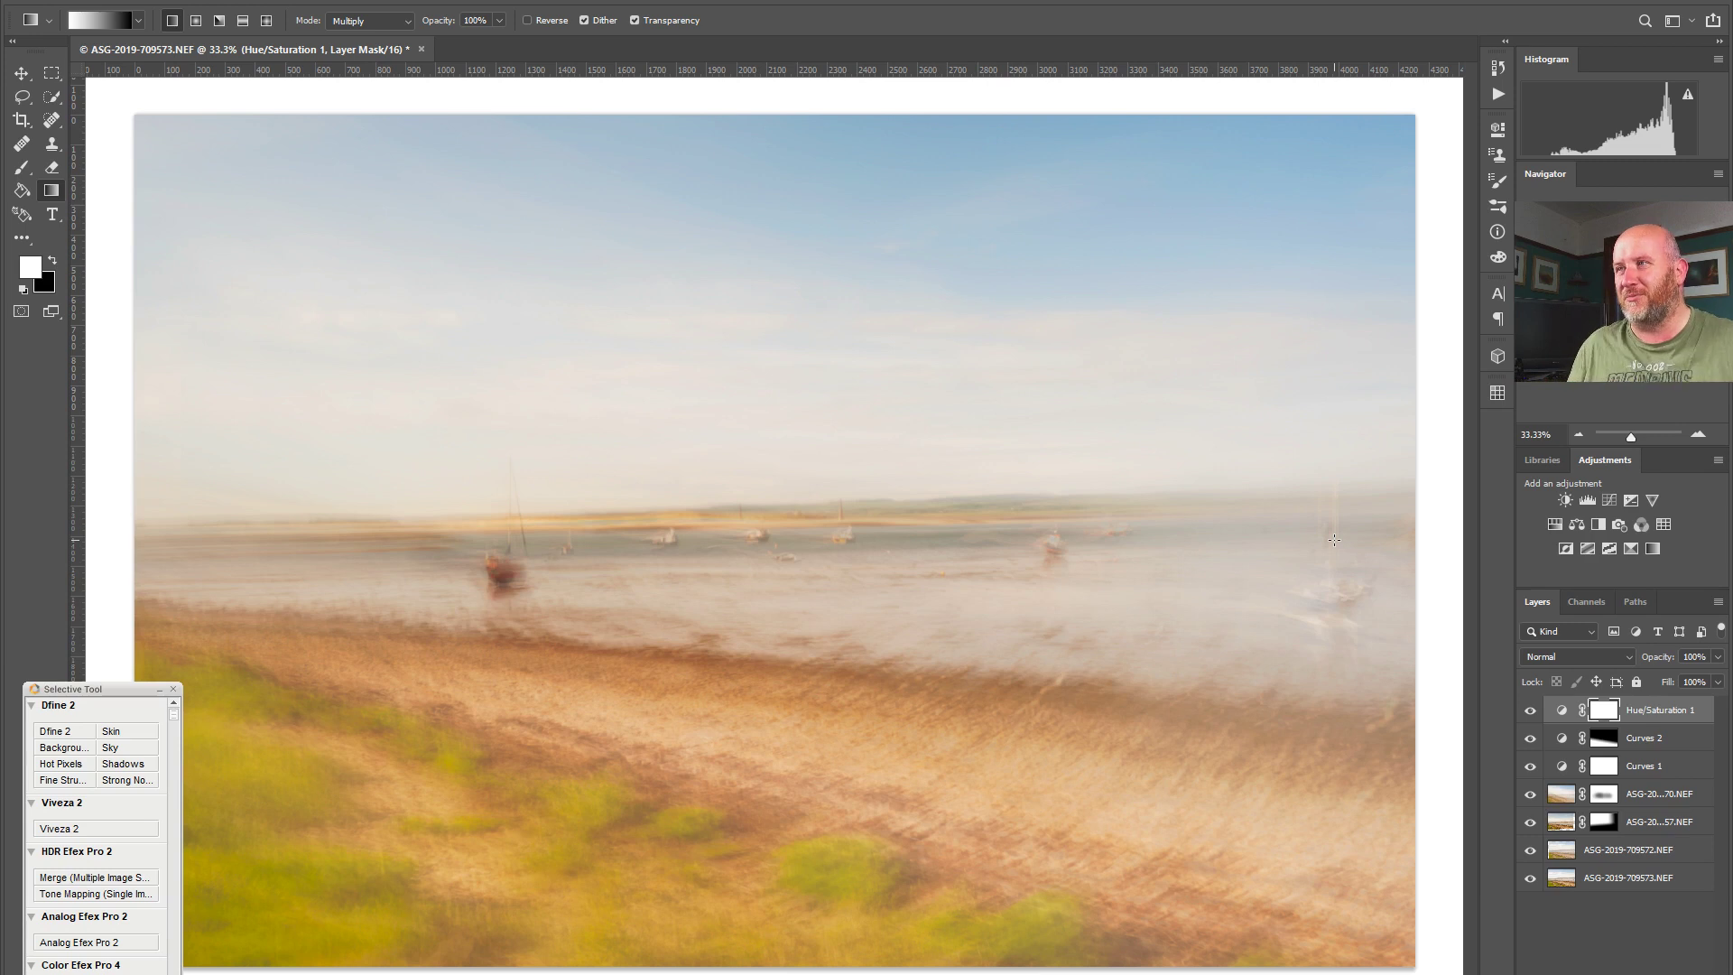
Step: Compare the image with and without the Hue/Saturation adjustment, leaving it visible
click(1531, 712)
click(1531, 712)
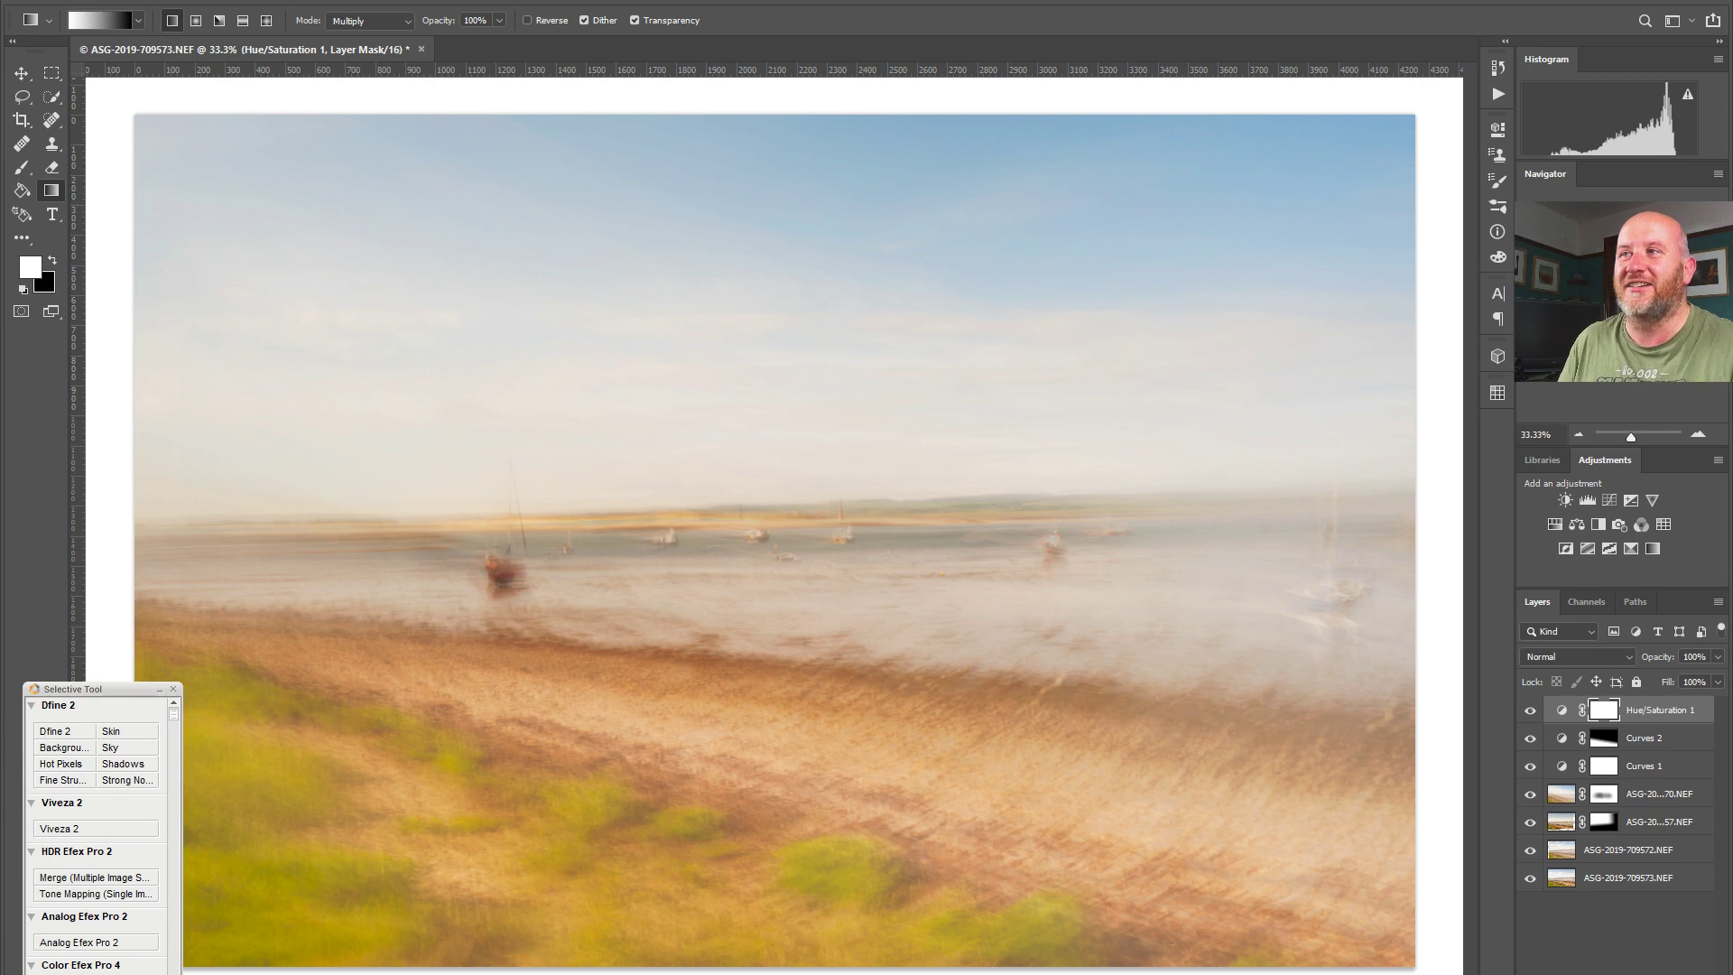
click(1530, 711)
click(1530, 712)
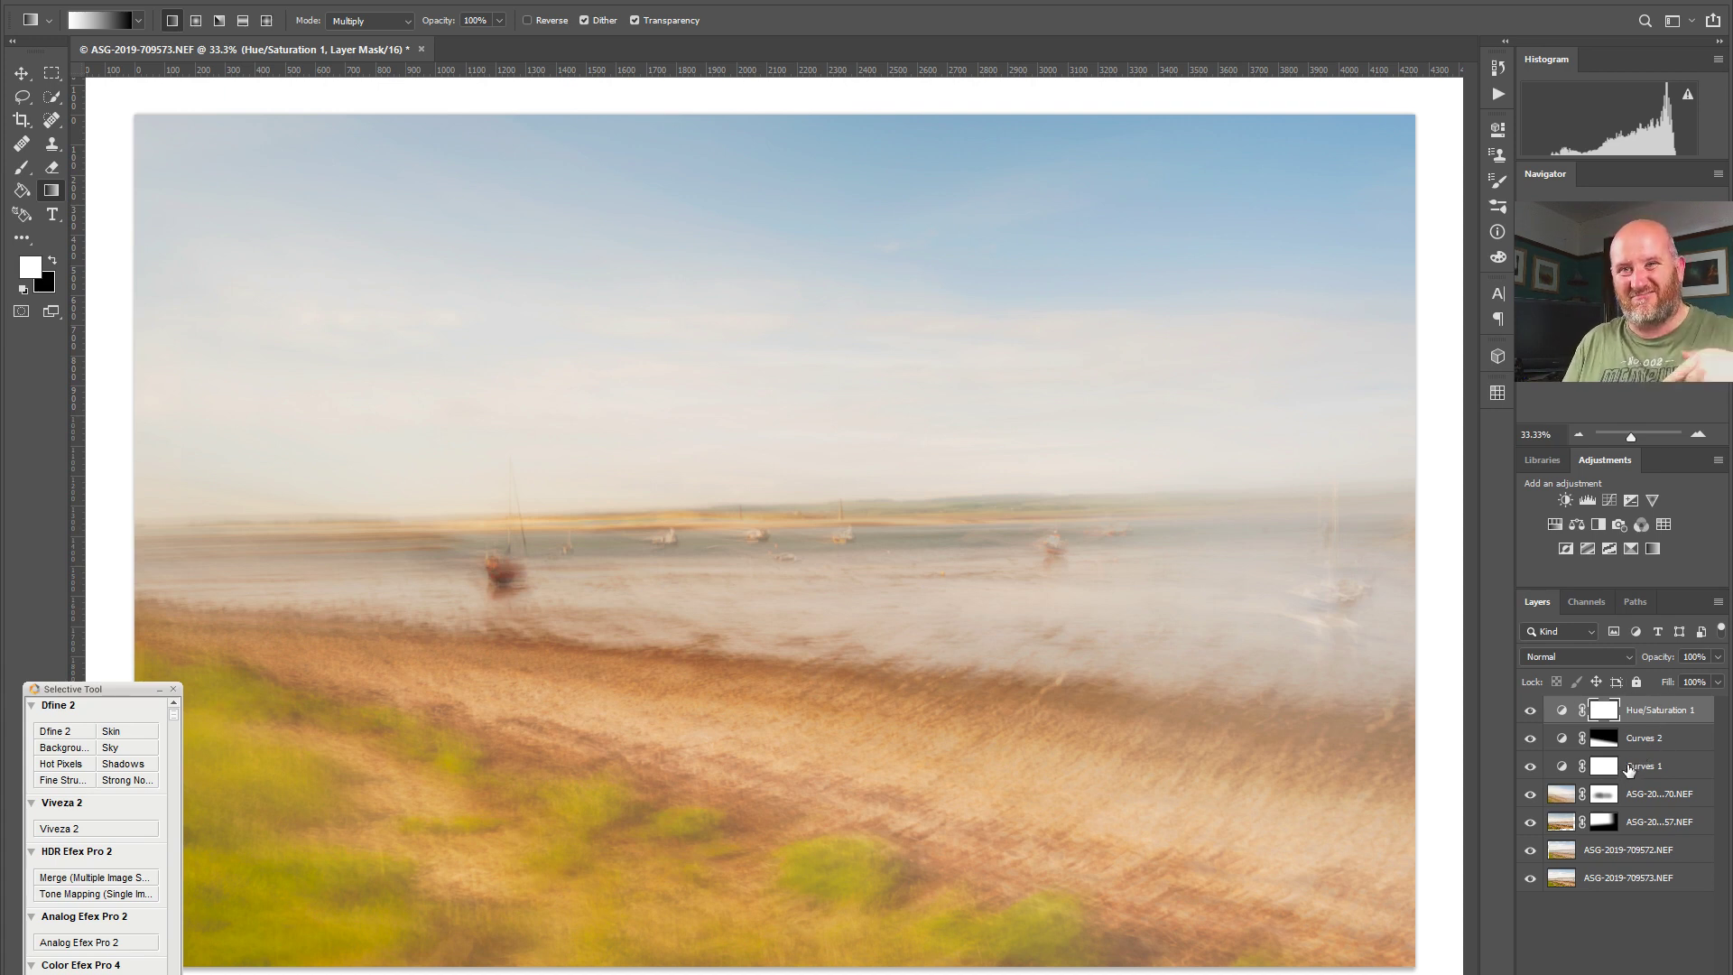
Step: Open the image in Analog Efex Pro 2, extend the processed preview across the whole picture and bring up the imported presets
click(109, 952)
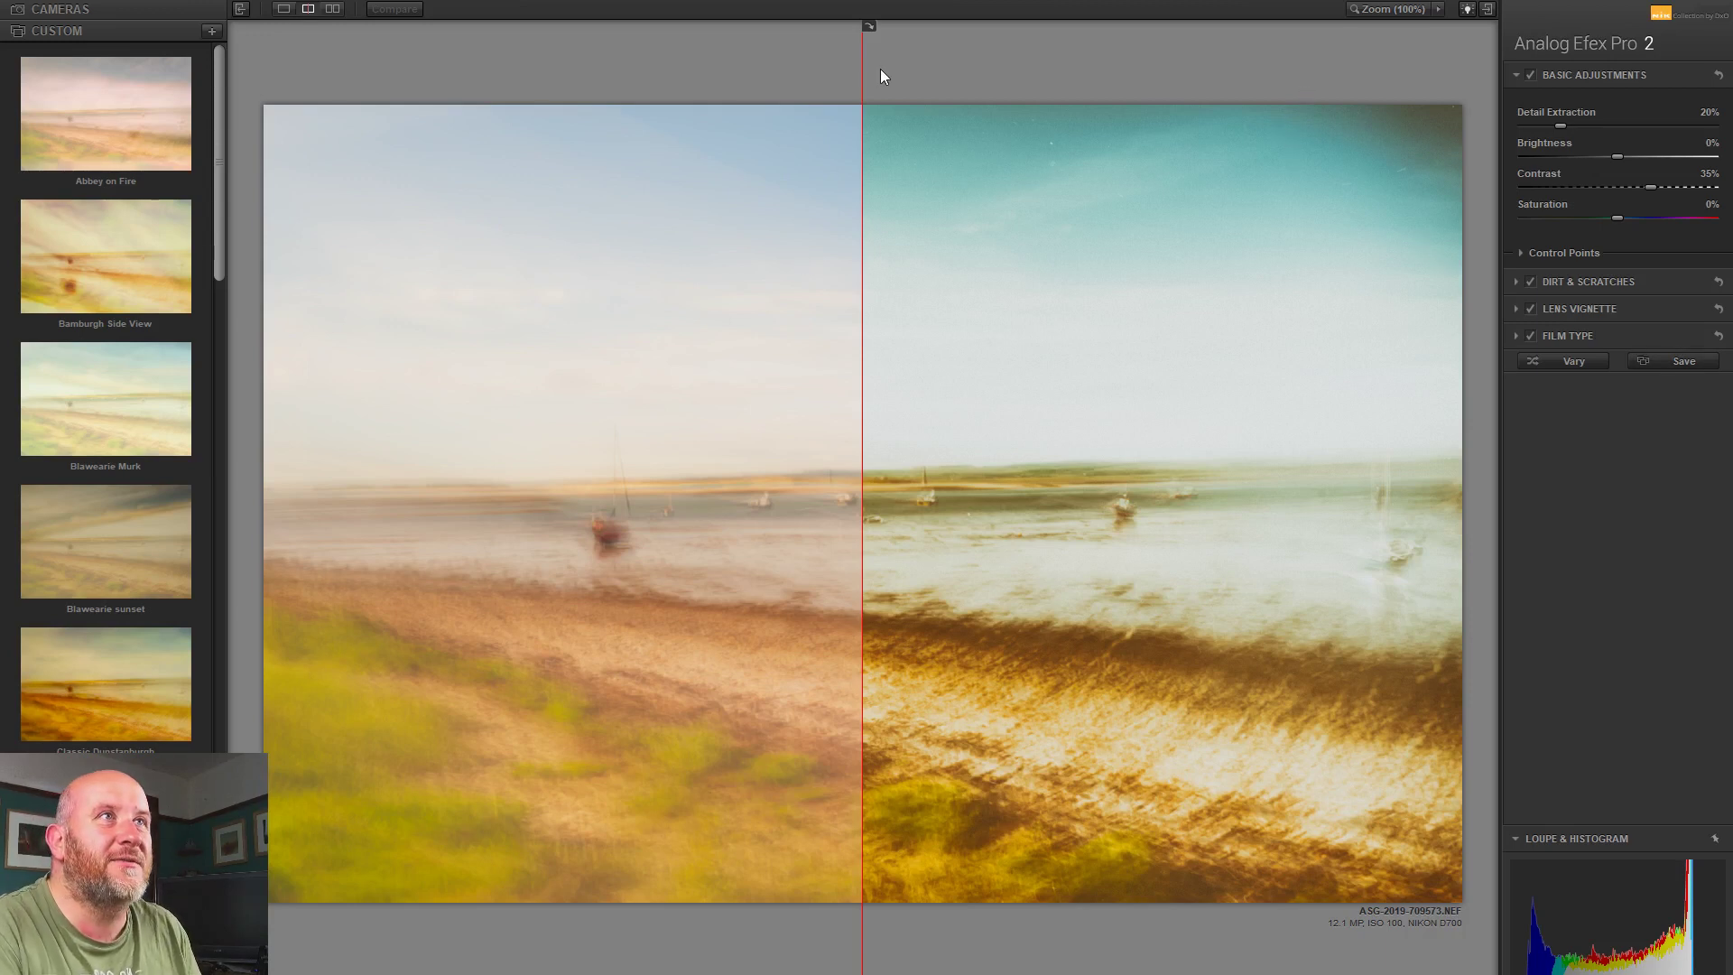
drag(867, 79, 267, 54)
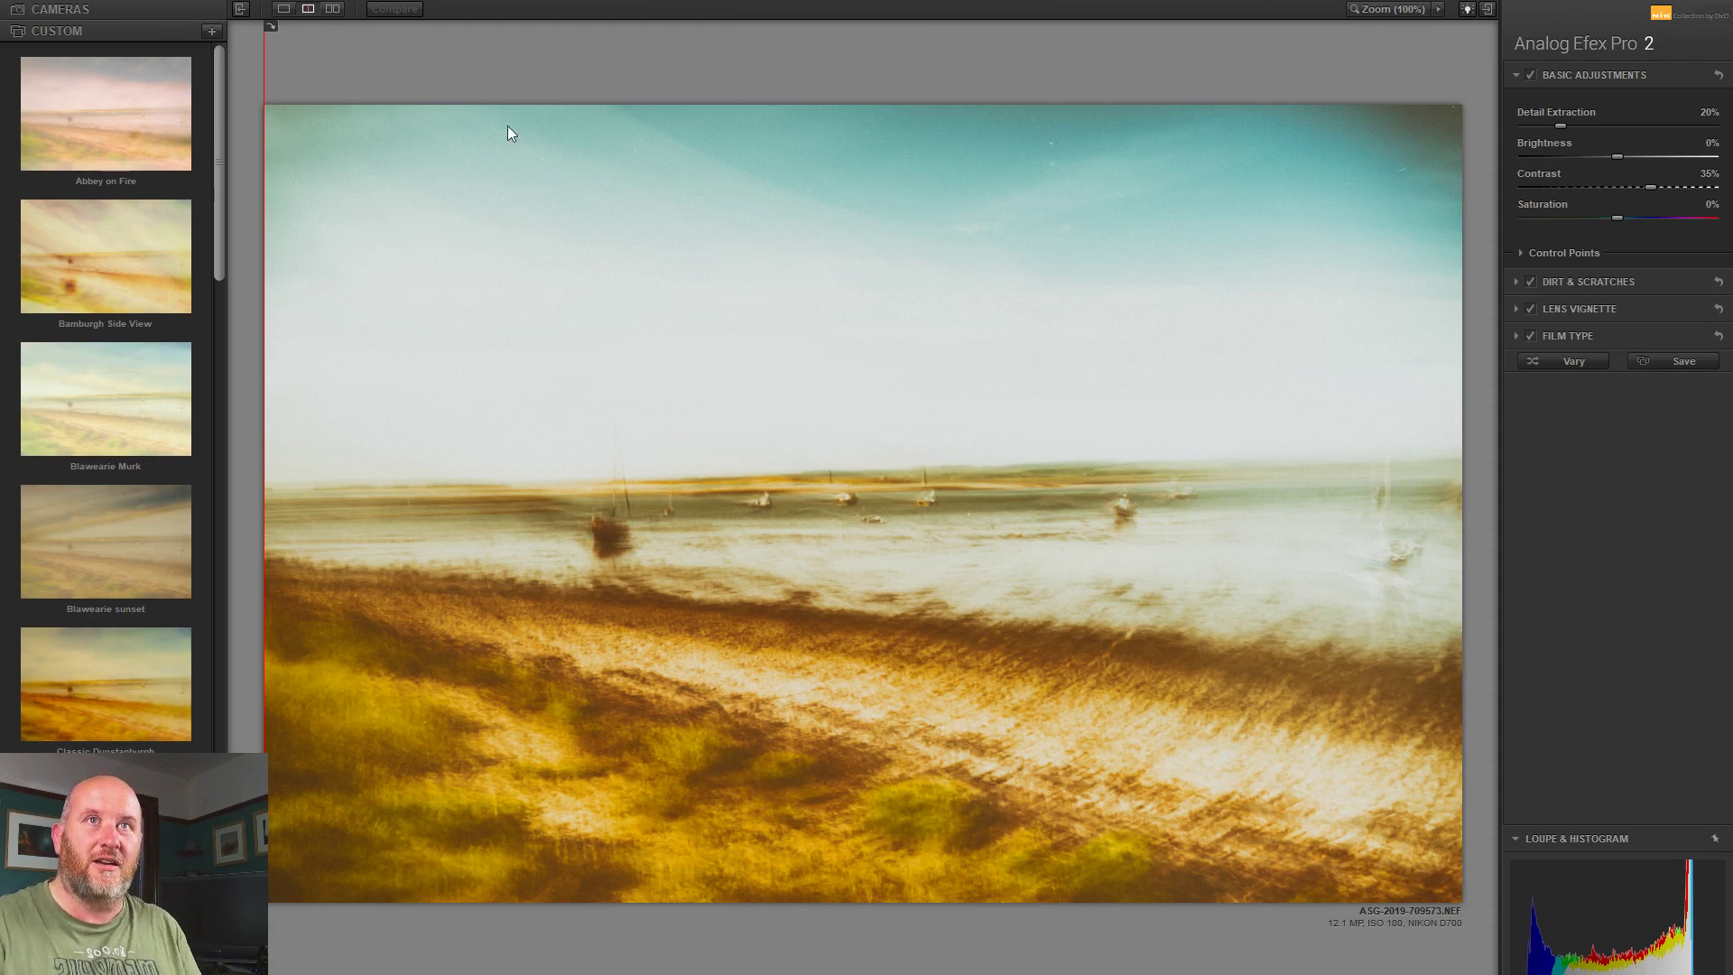
drag(219, 148, 217, 193)
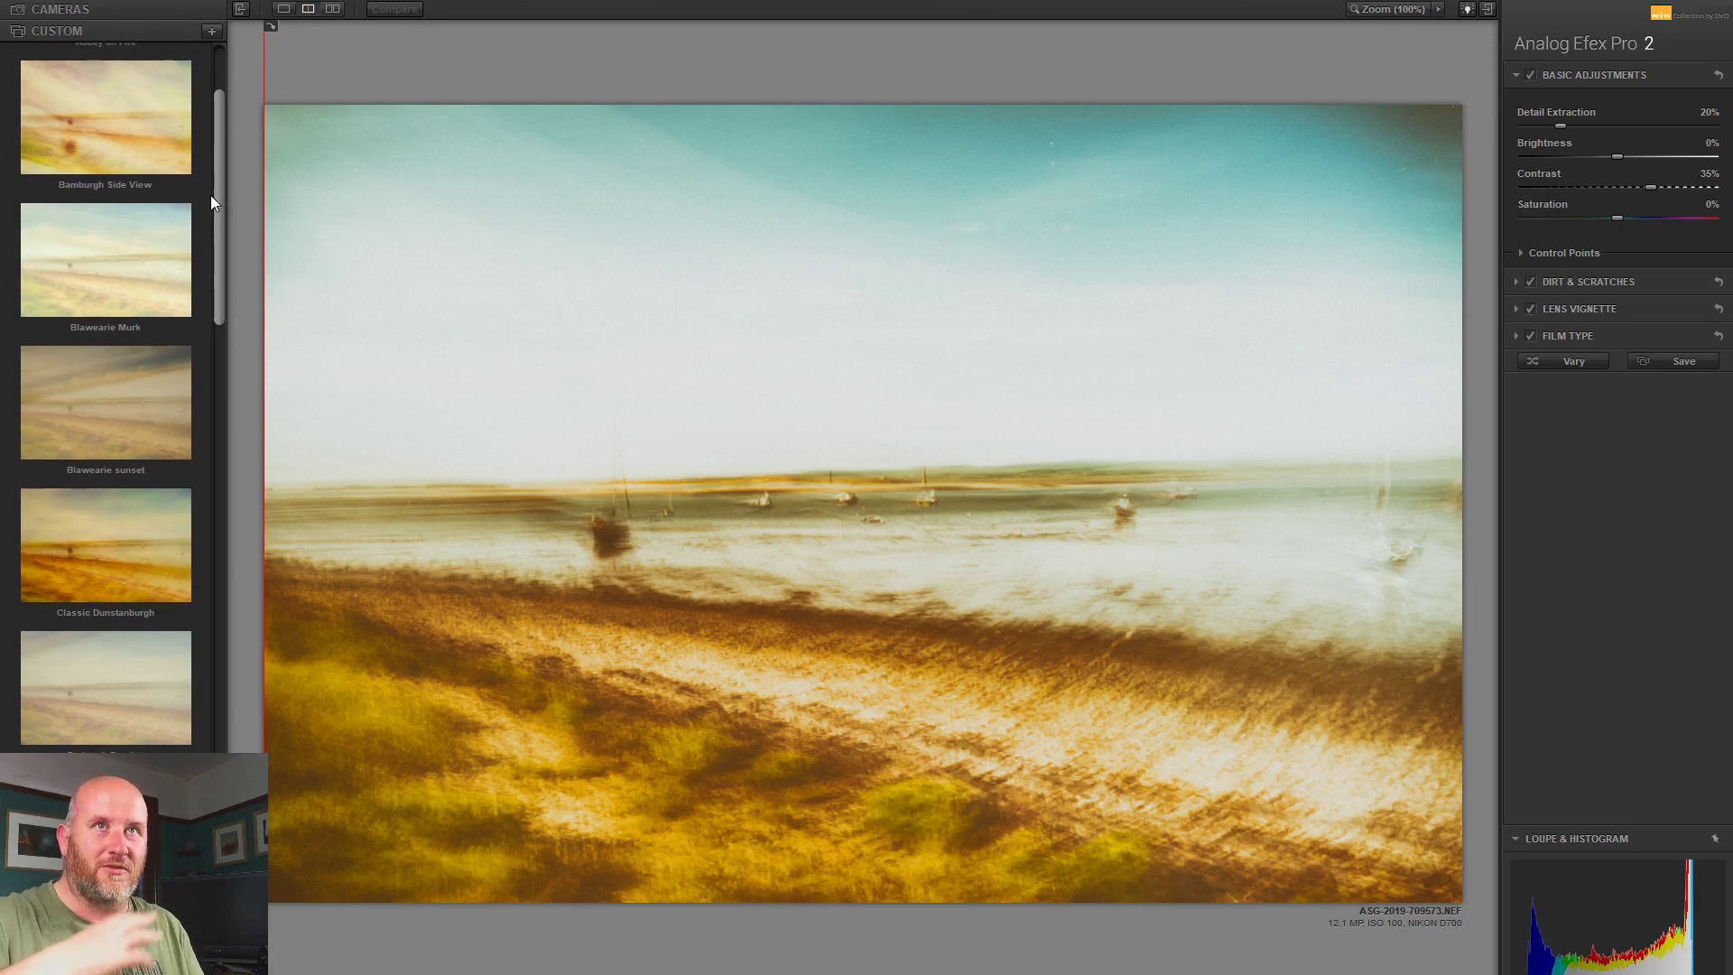
drag(219, 179, 269, 45)
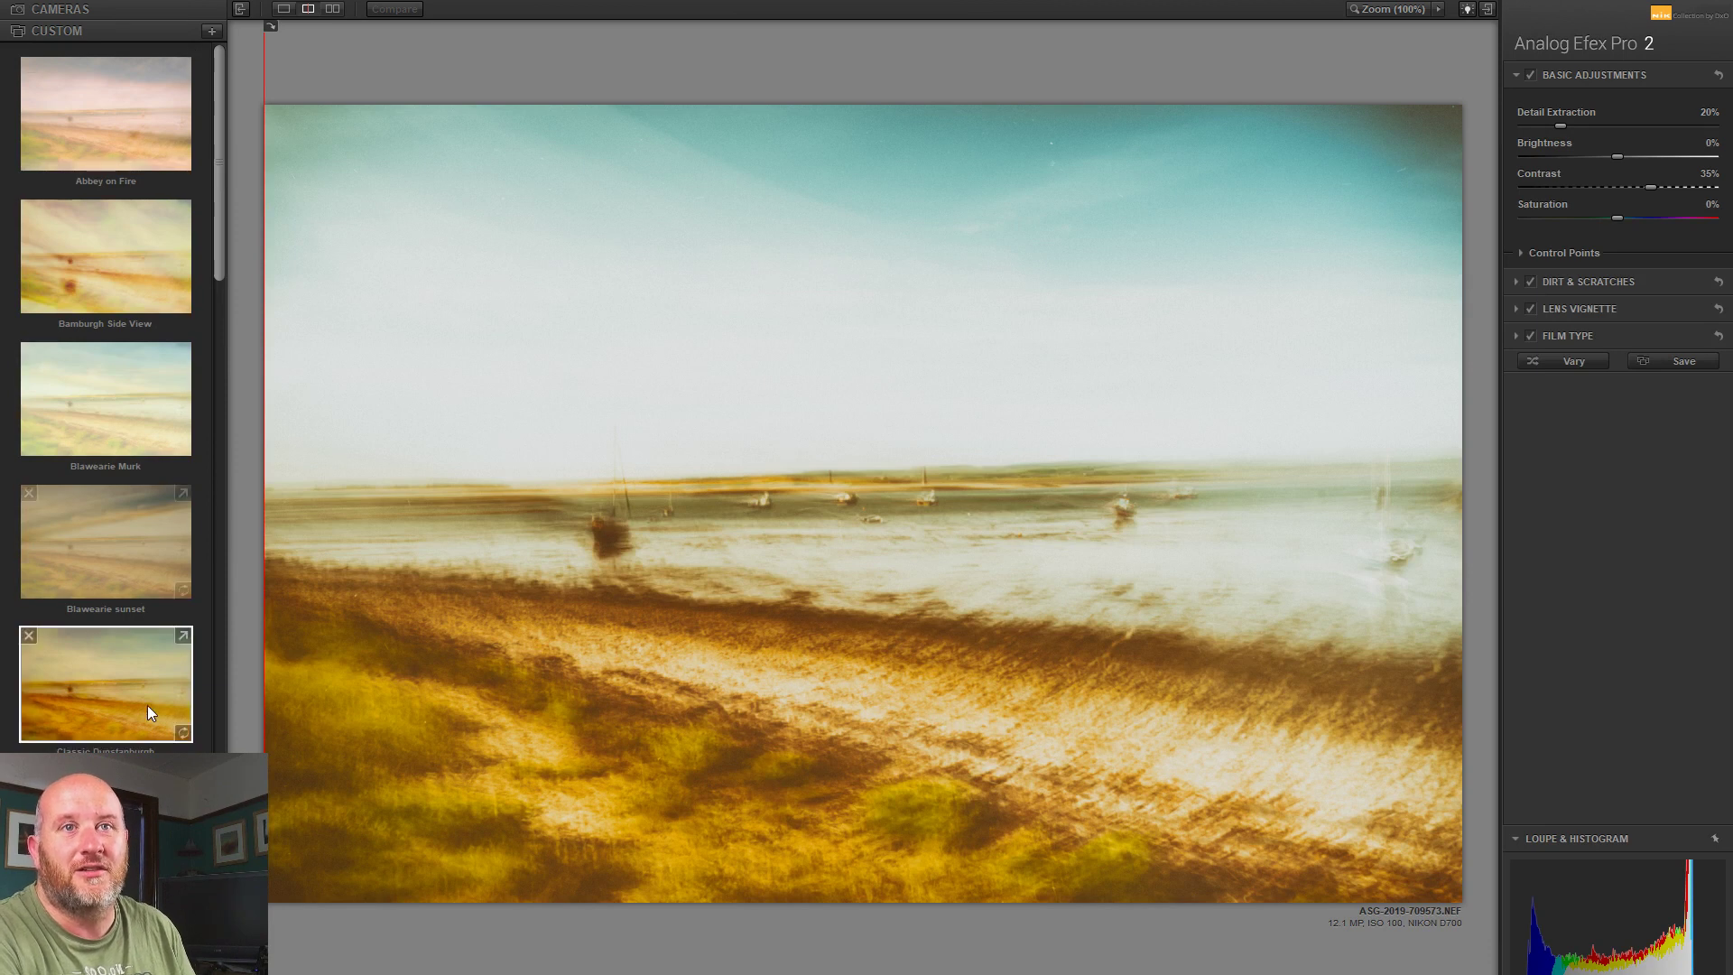
click(90, 962)
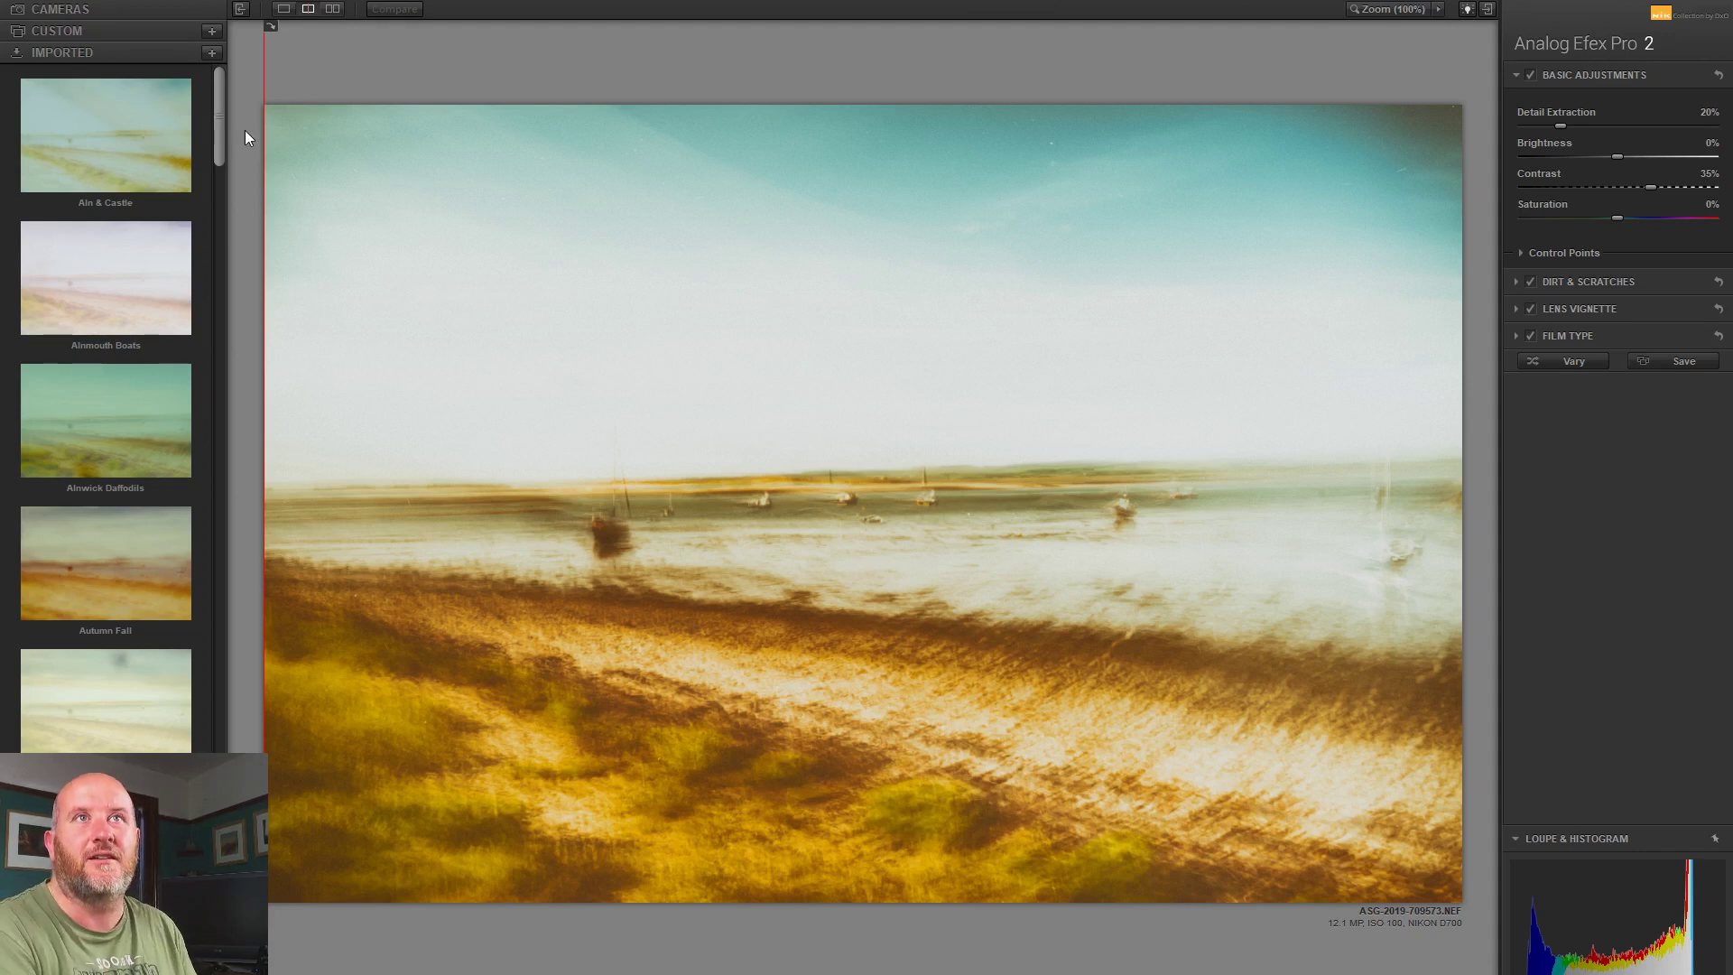
Step: Try the imported preset Buttermere Blue on the image
drag(218, 135, 211, 269)
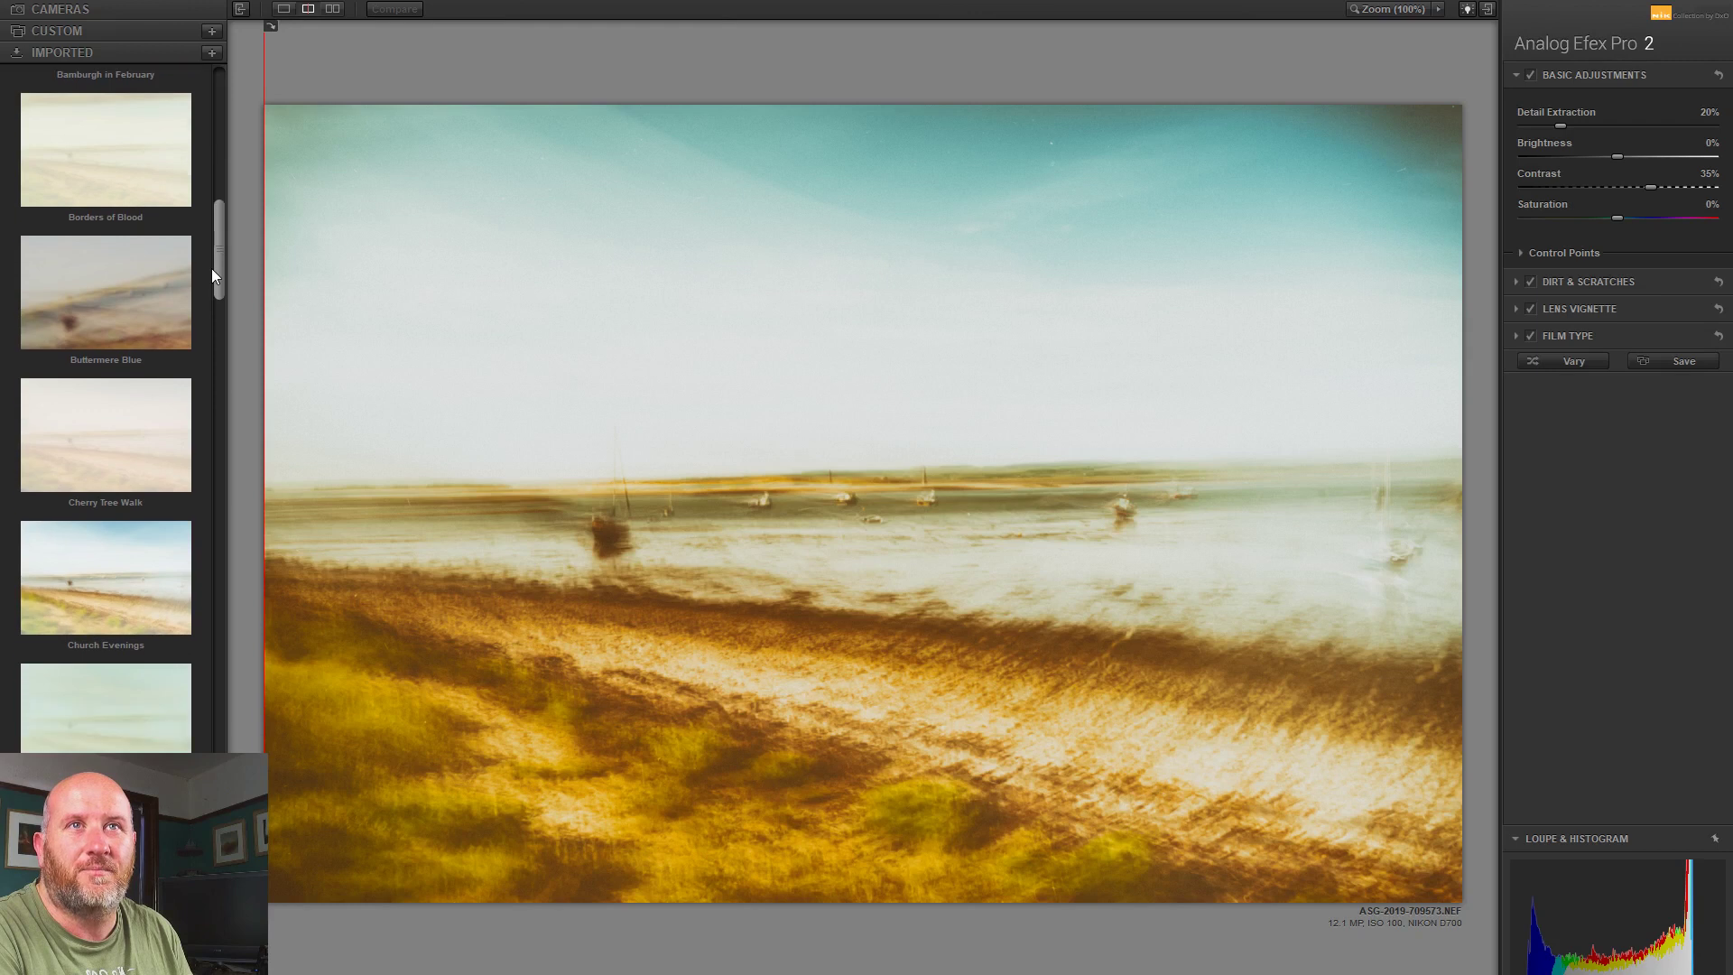
click(130, 311)
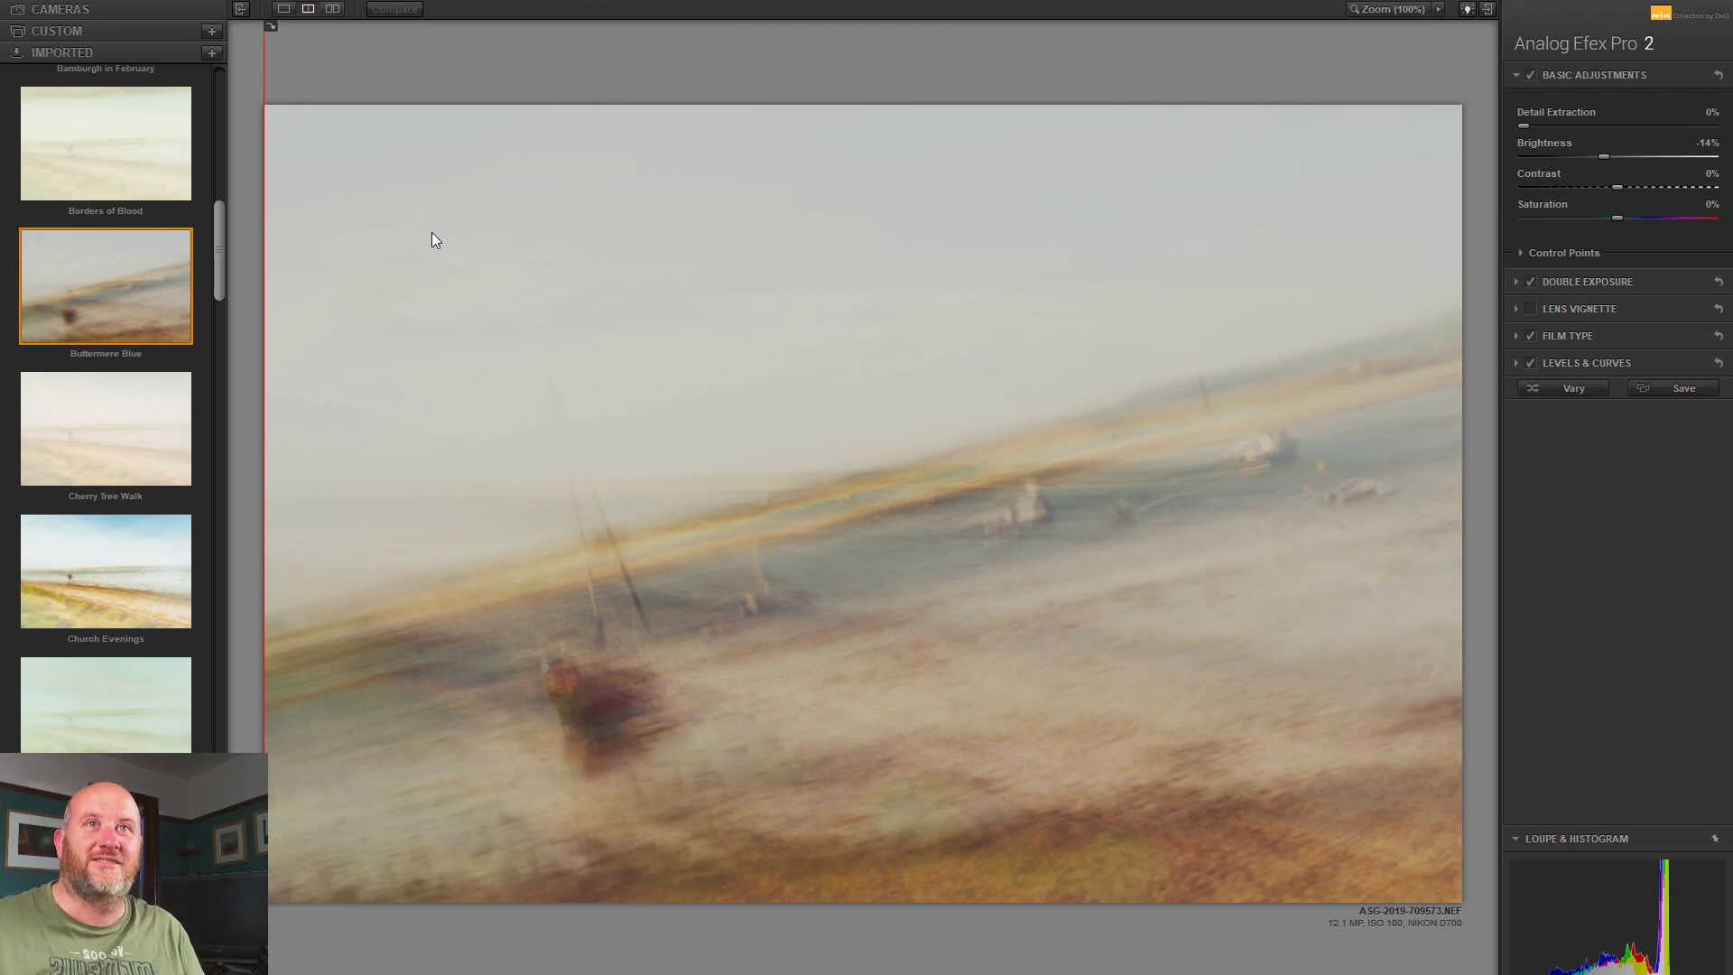
Step: Apply the imported preset Dunstanburgh Sheep to the image
drag(222, 236, 225, 255)
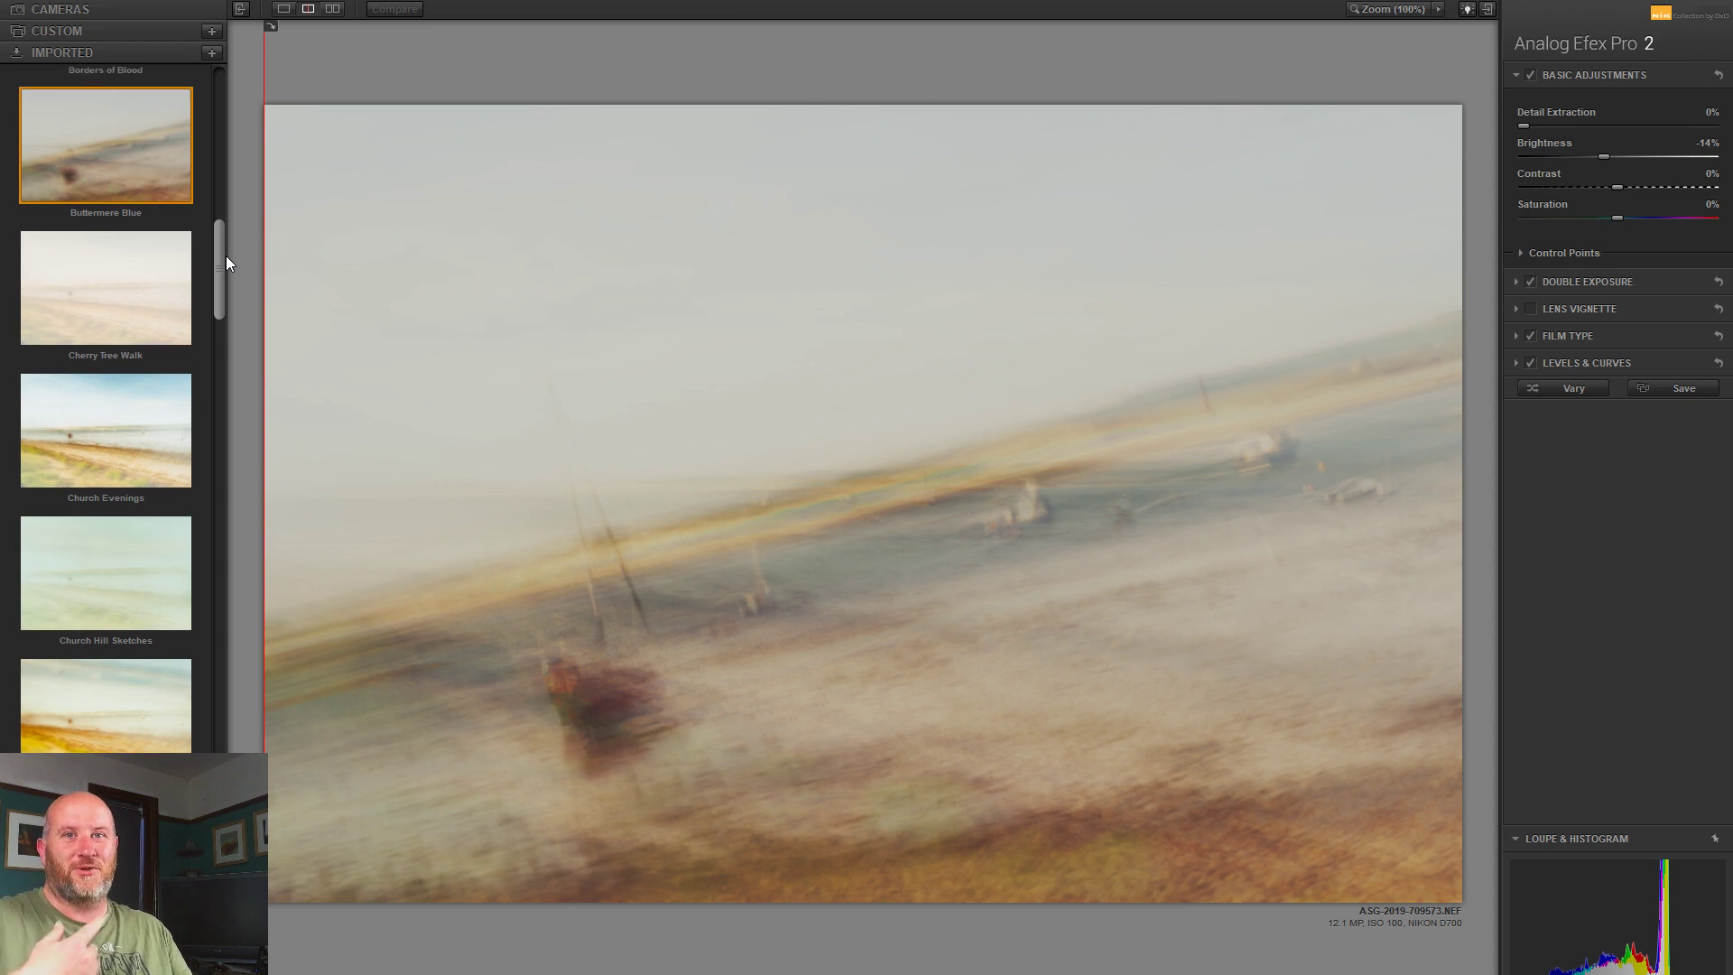
scroll(230, 274, down, 1)
scroll(220, 290, up, 1)
drag(220, 276, 229, 366)
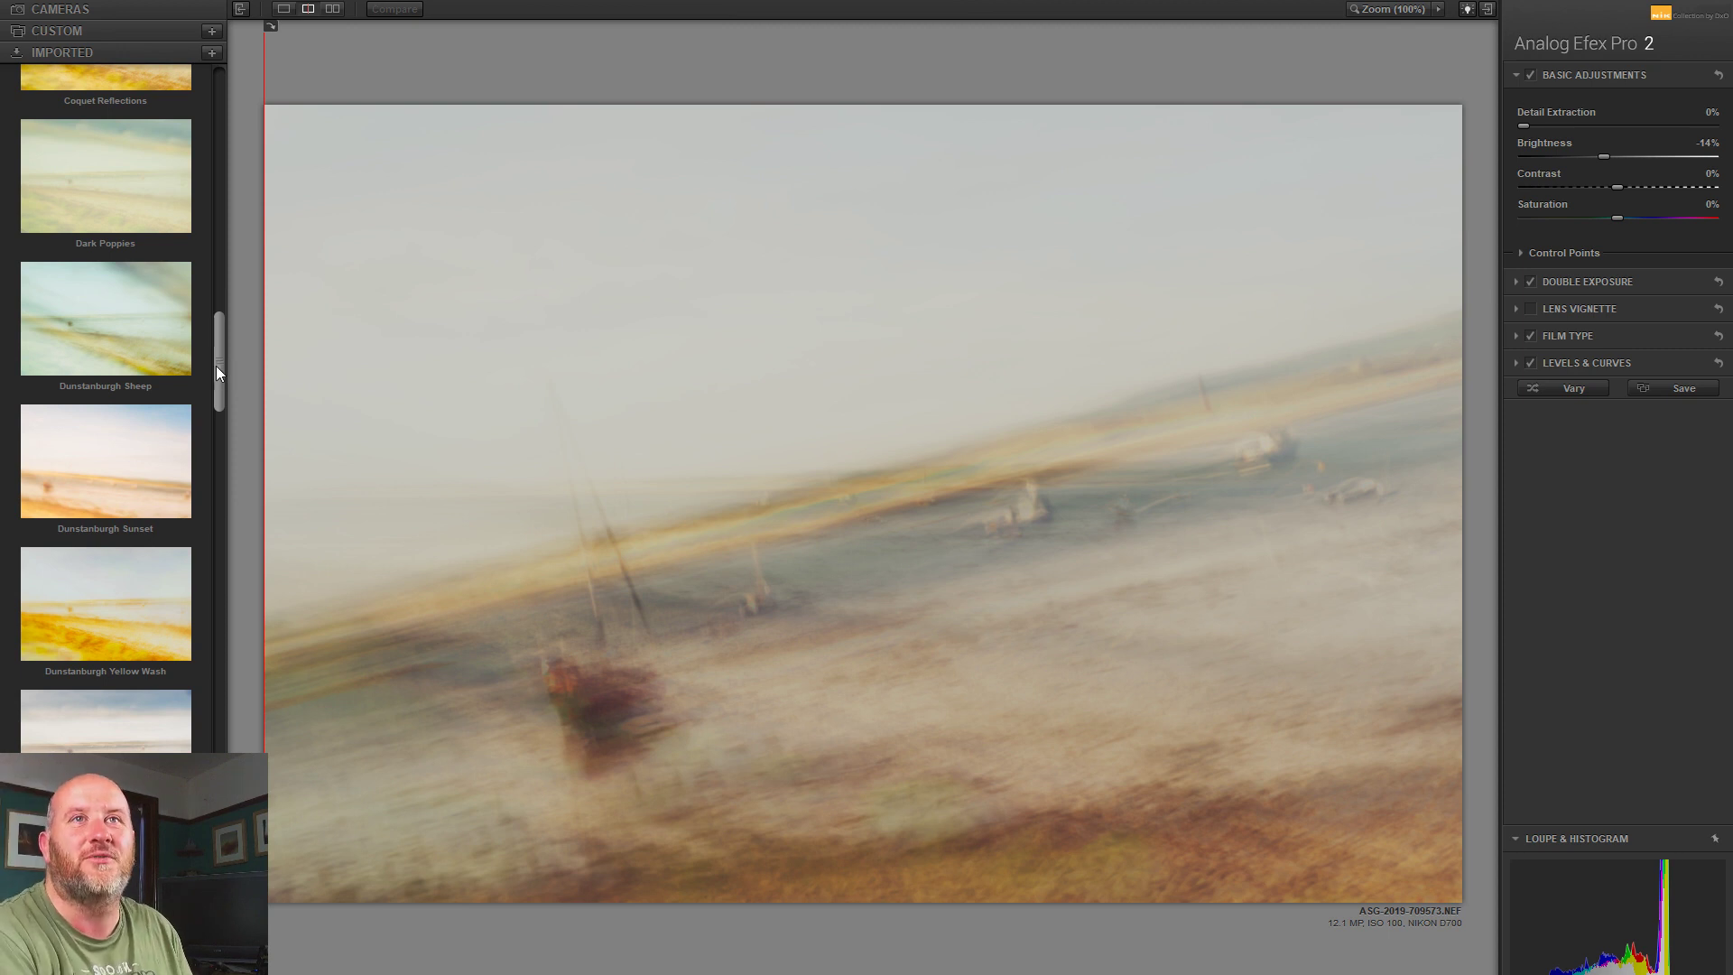
click(132, 354)
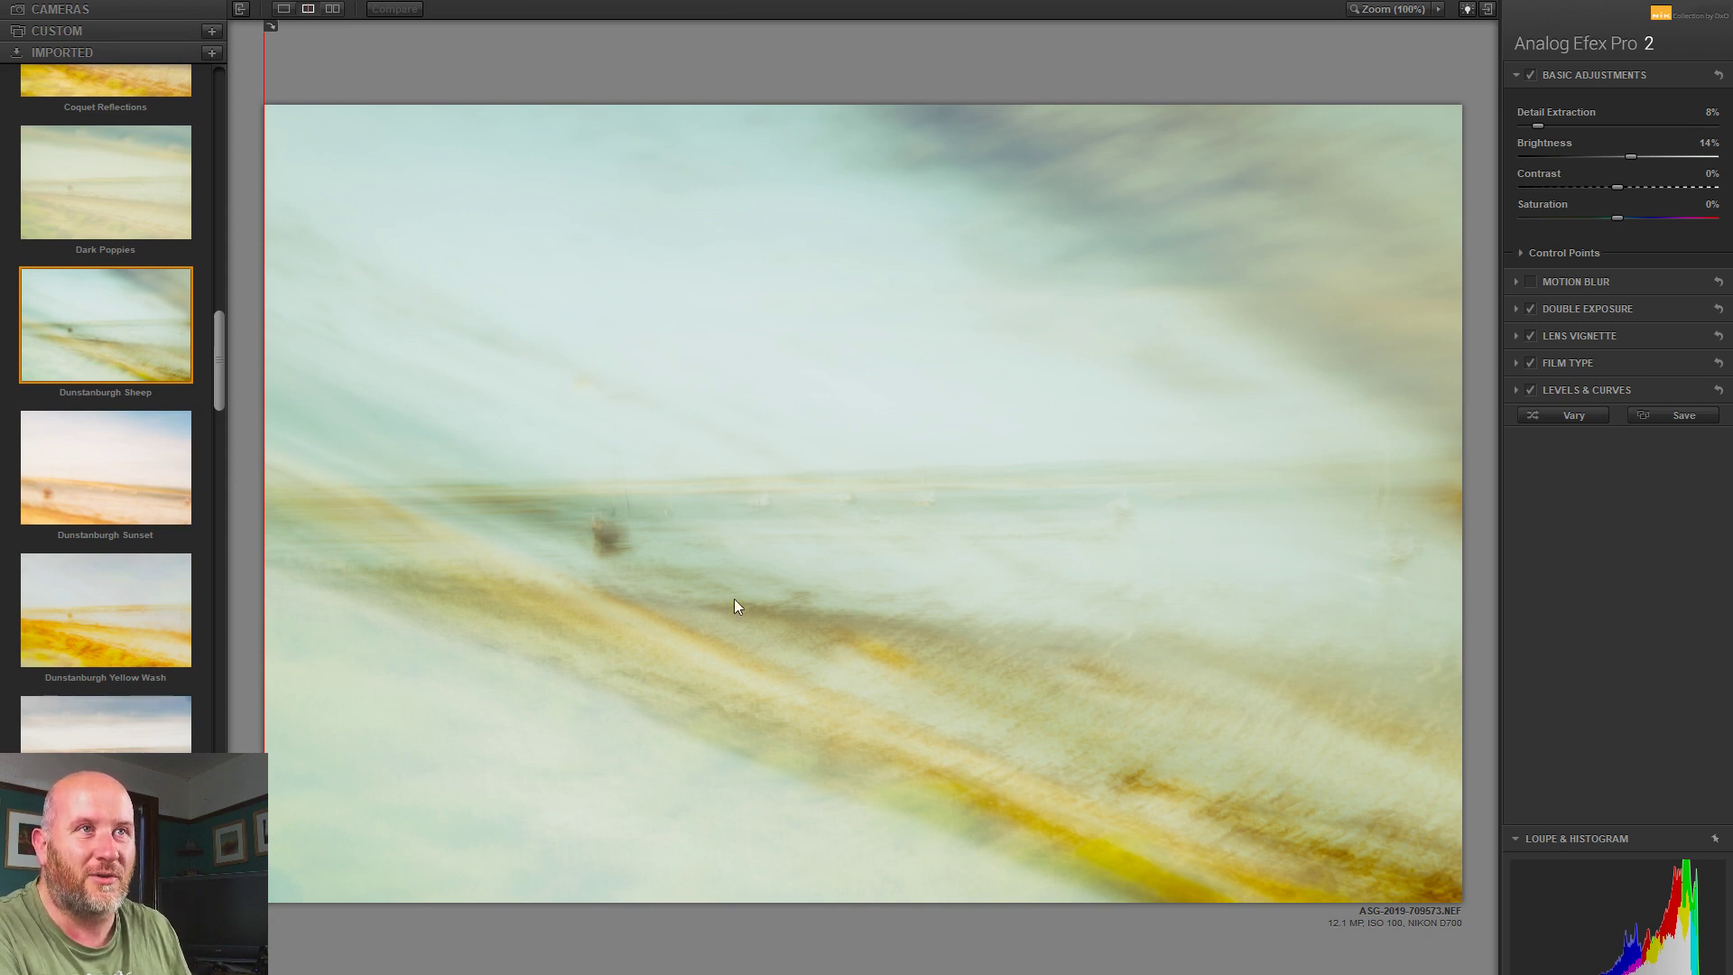
Step: Try rotating the second exposure of the Dunstanburgh Sheep double exposure almost level and moving it up to the horizon
drag(218, 352, 224, 365)
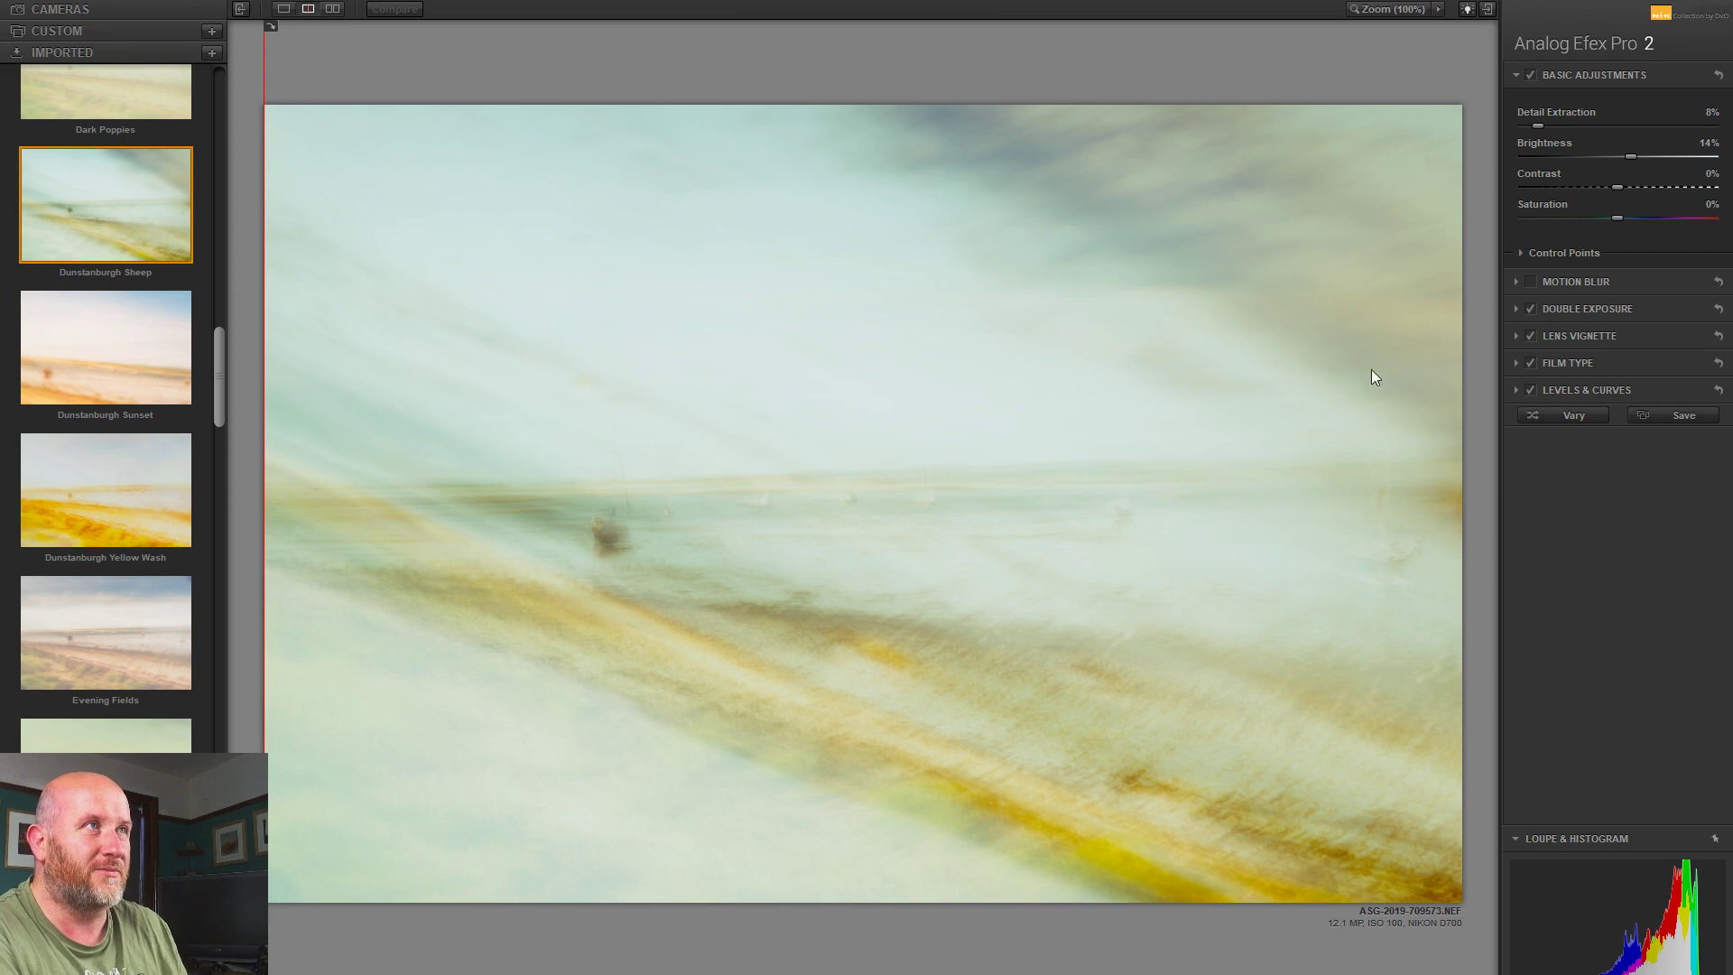
click(1595, 308)
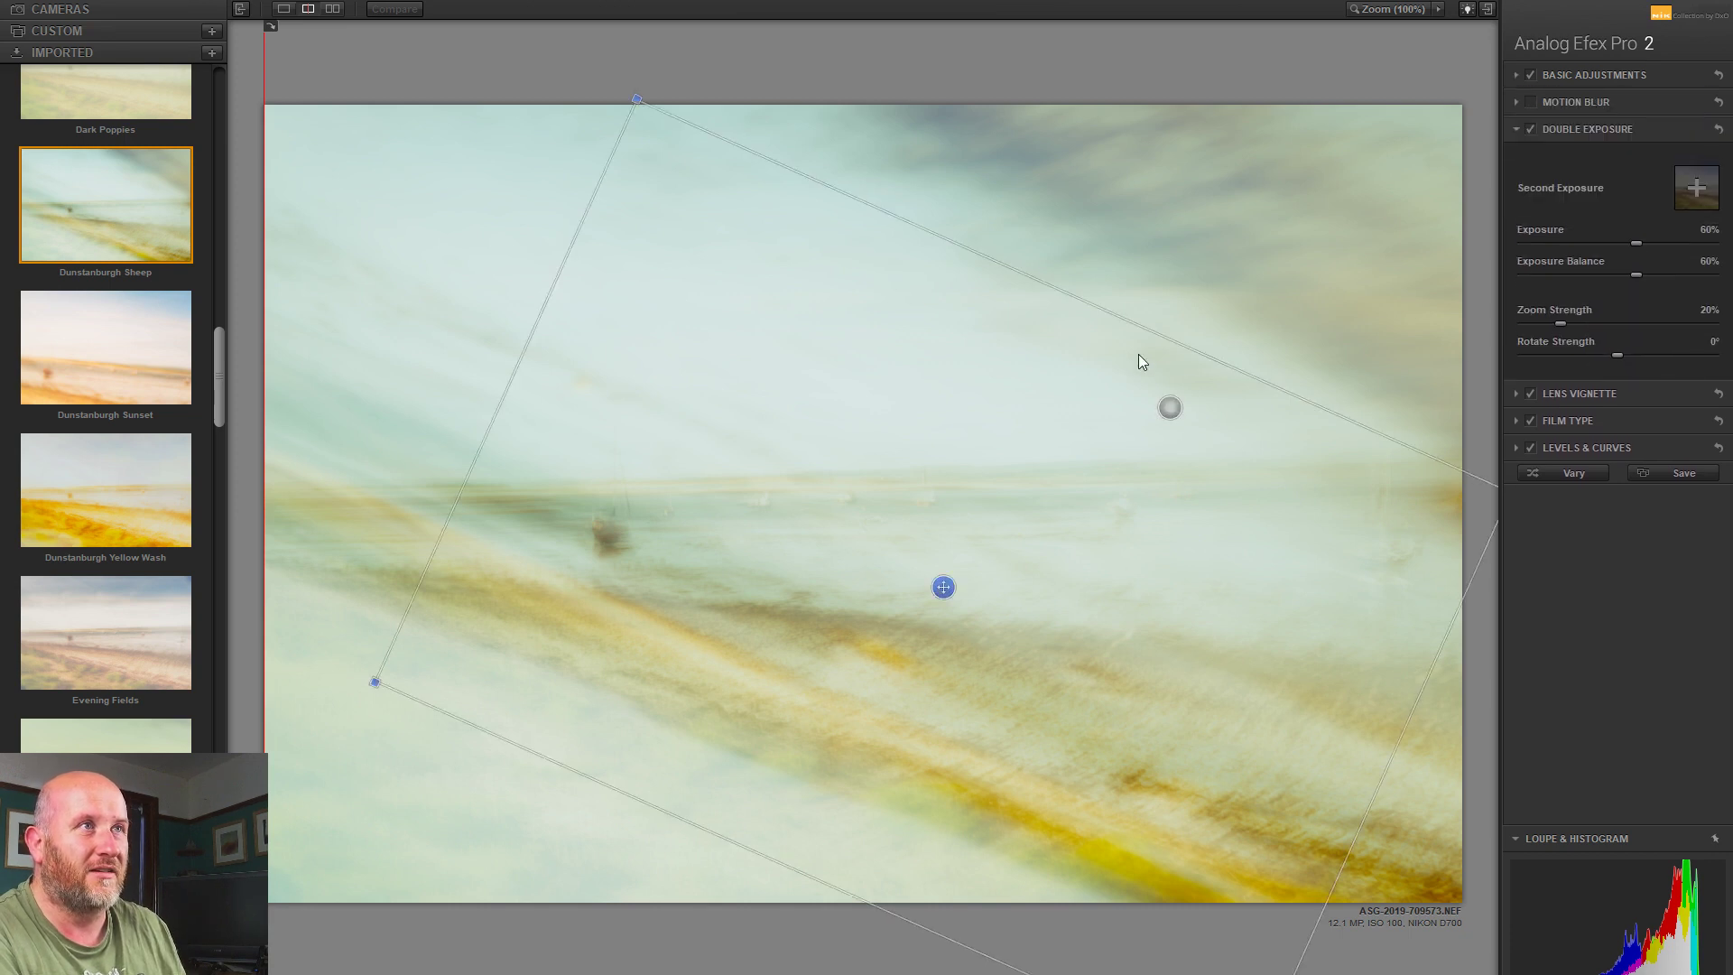
drag(1111, 280, 971, 279)
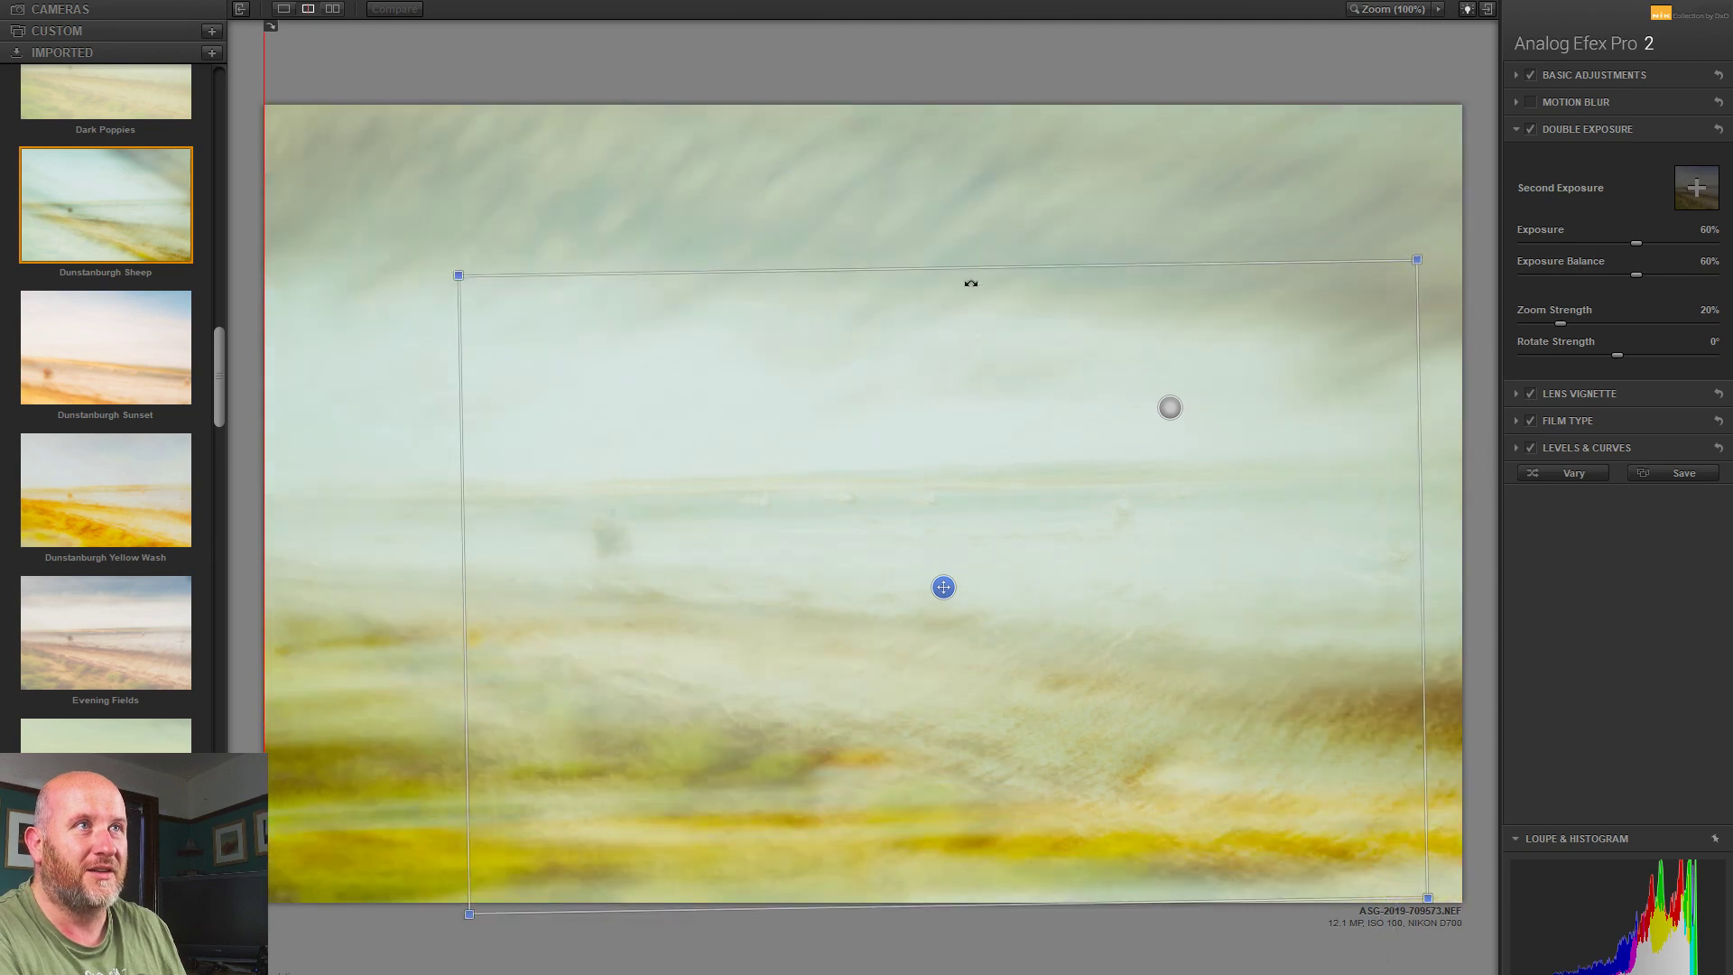
drag(936, 592, 998, 473)
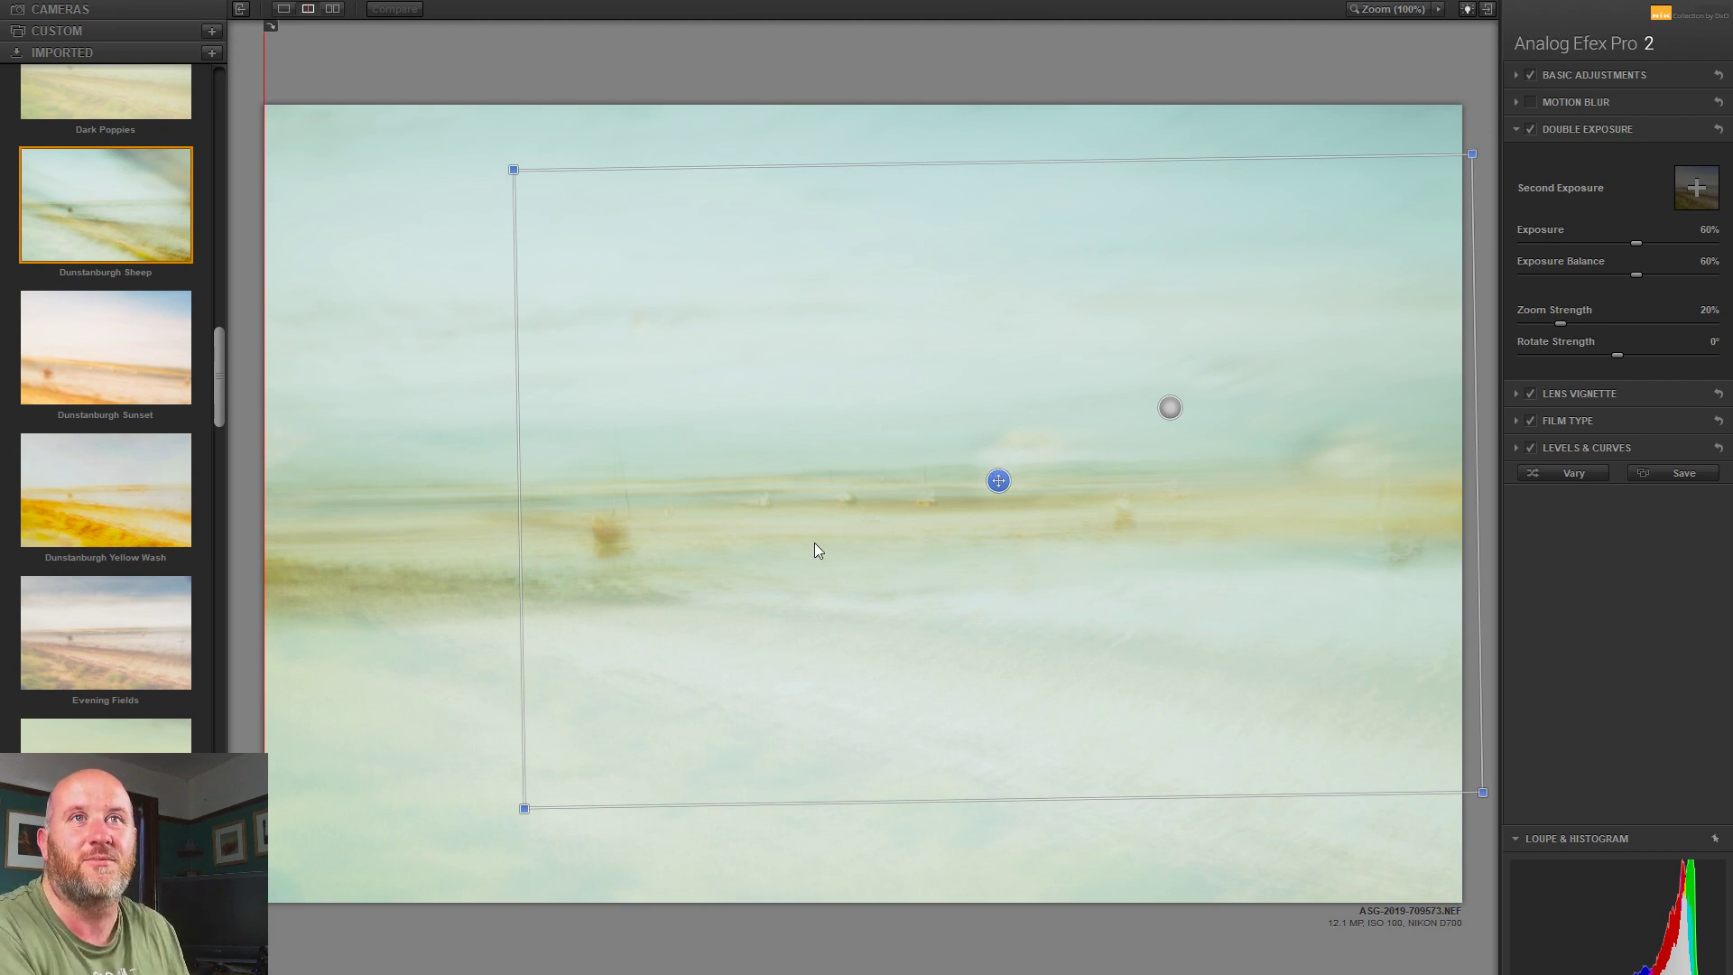
Step: Try the imported preset Hedgley Grass on the image
drag(221, 354, 215, 401)
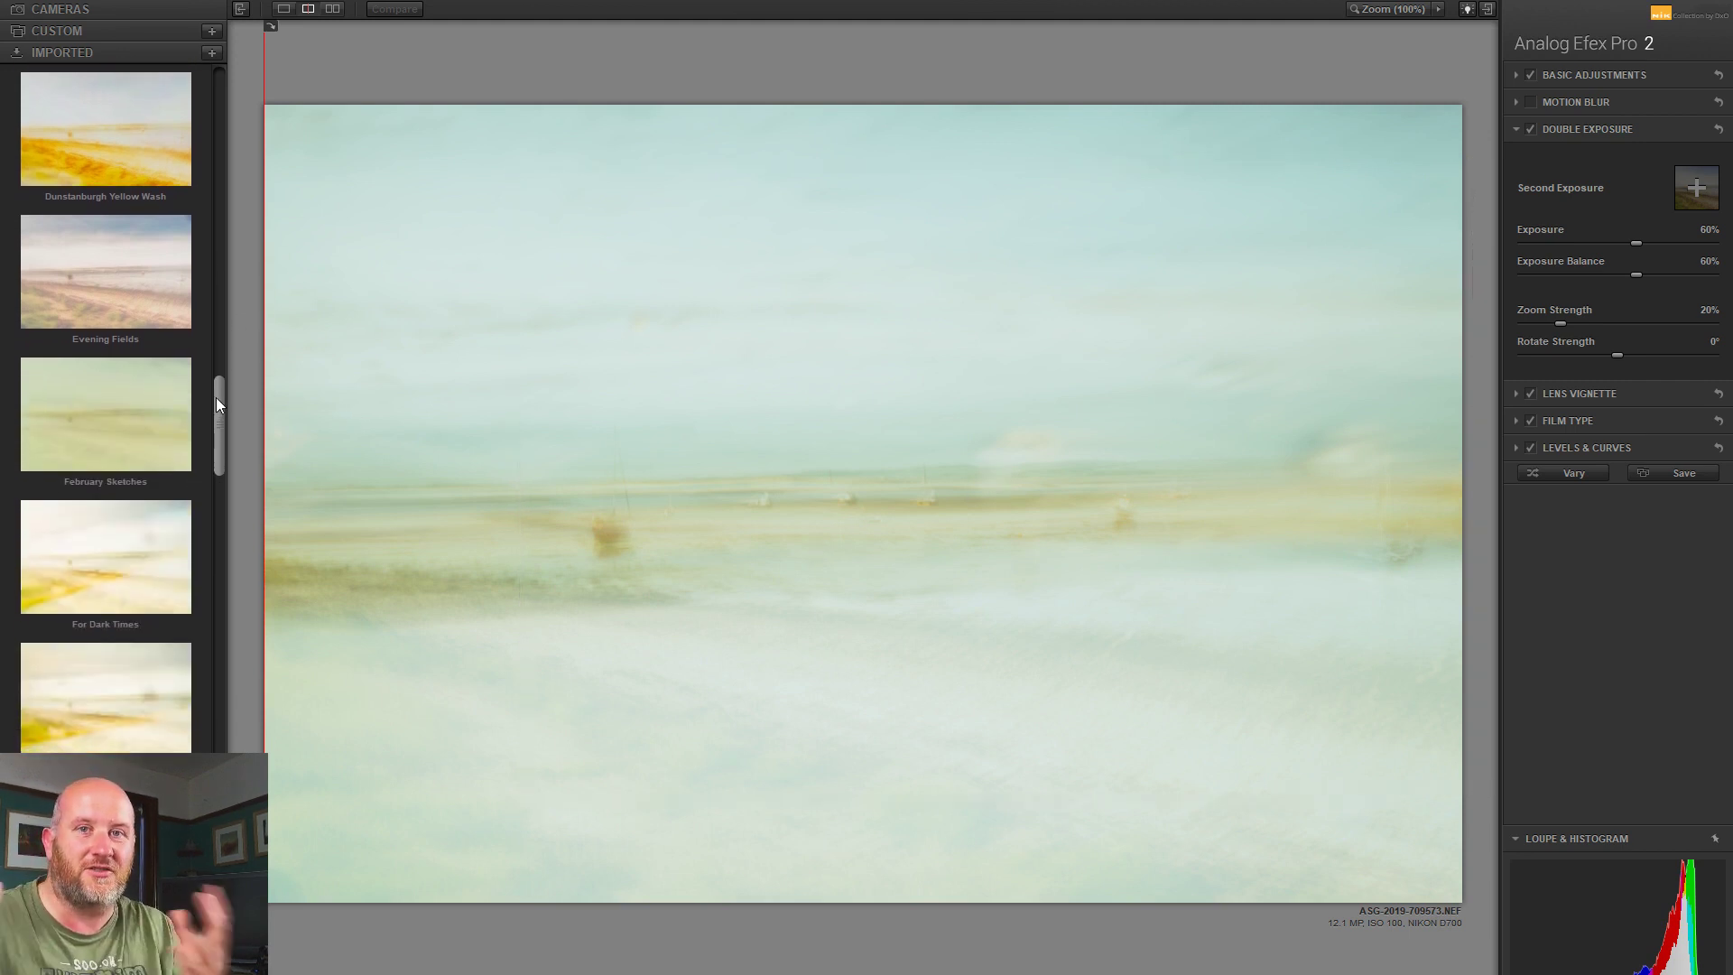
mouse_move(215, 399)
mouse_down()
mouse_move(231, 735)
mouse_move(255, 444)
mouse_up()
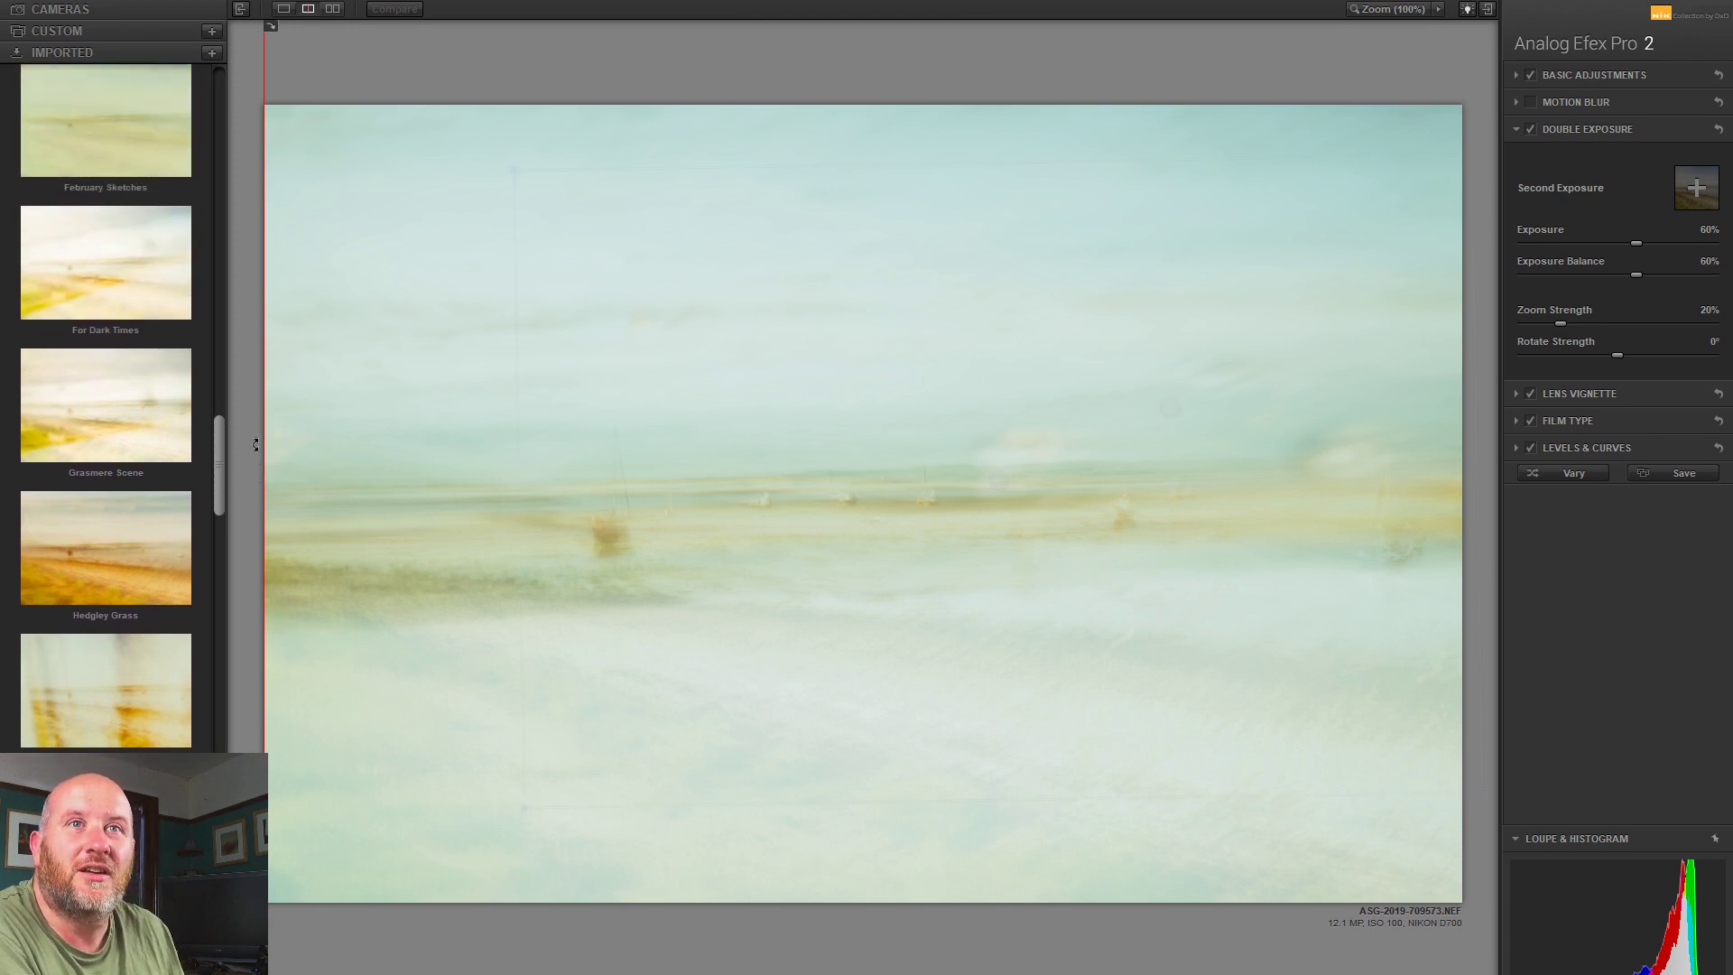
click(110, 555)
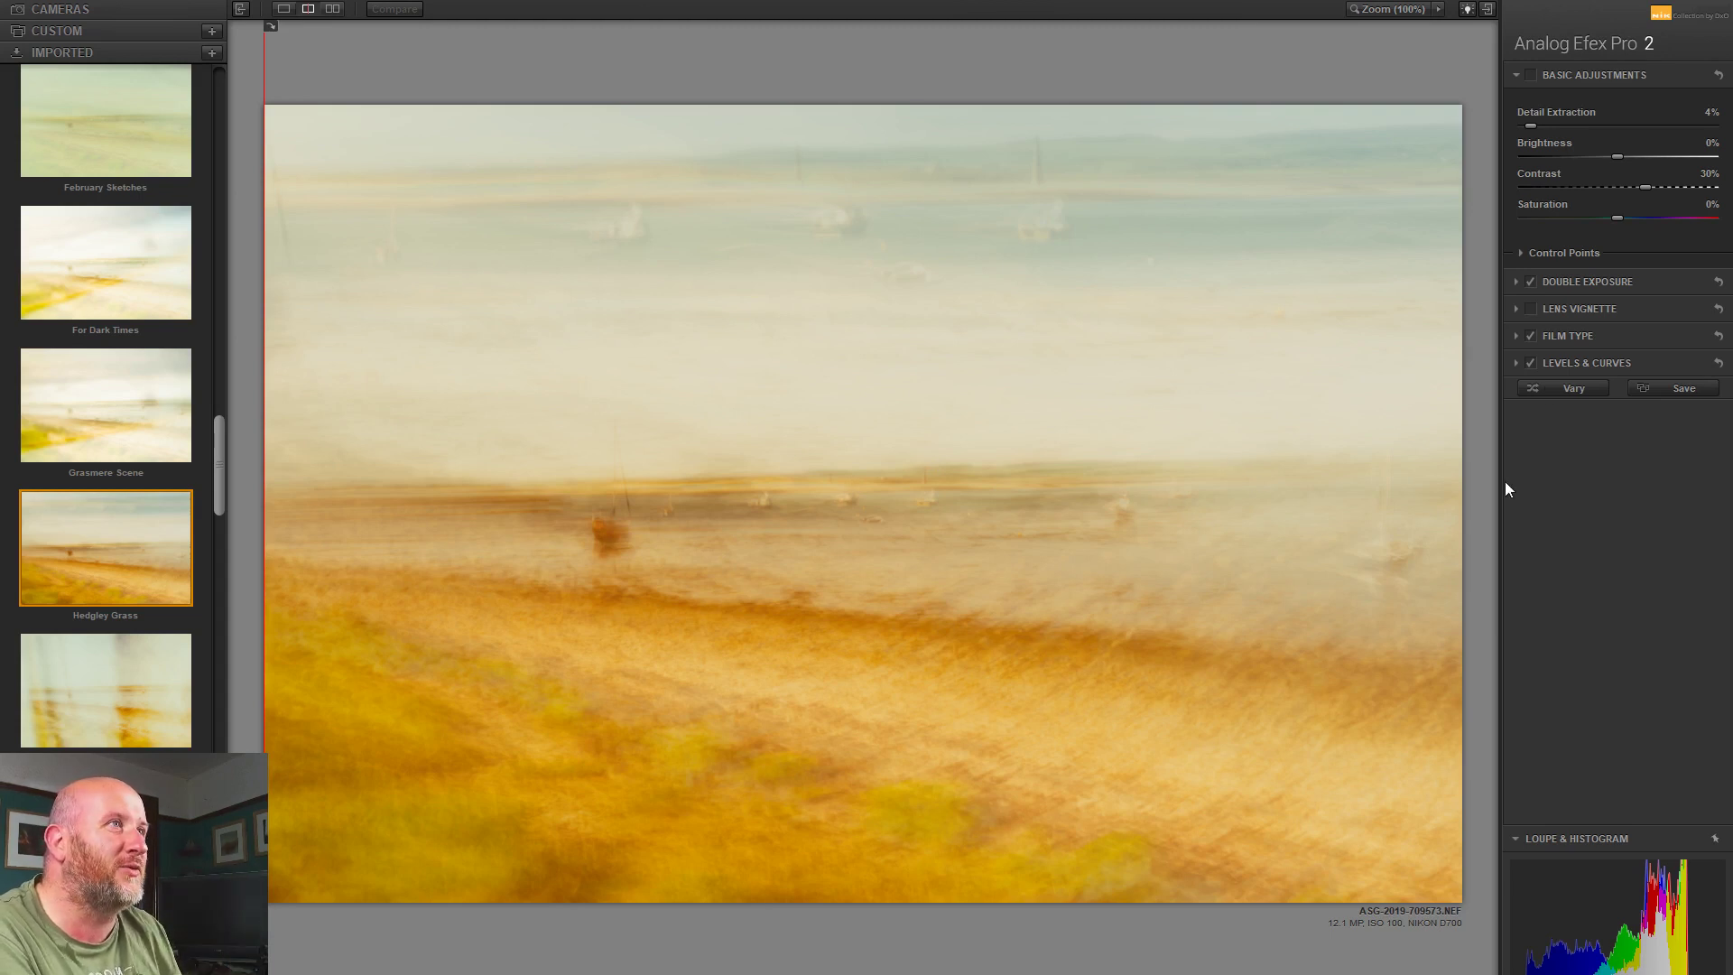
Step: Try repositioning and tilting the Hedgley Grass preset's second exposure, with Exposure at 50% and Exposure Balance at 55%
click(1572, 293)
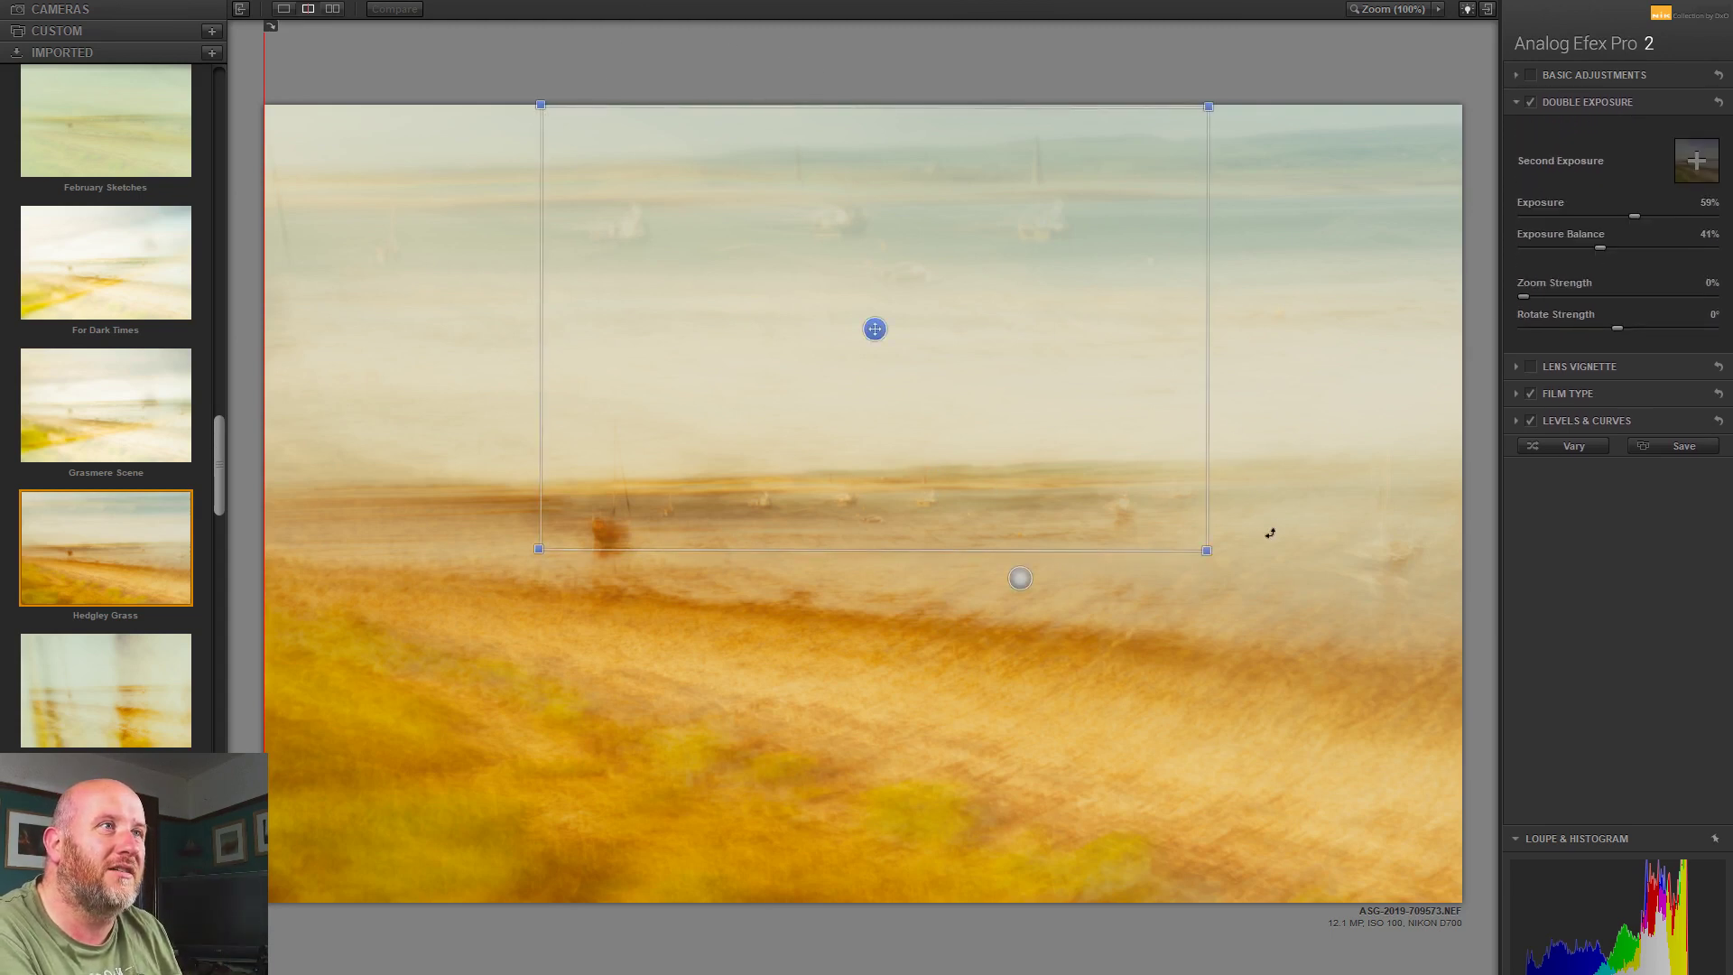
drag(476, 373, 536, 163)
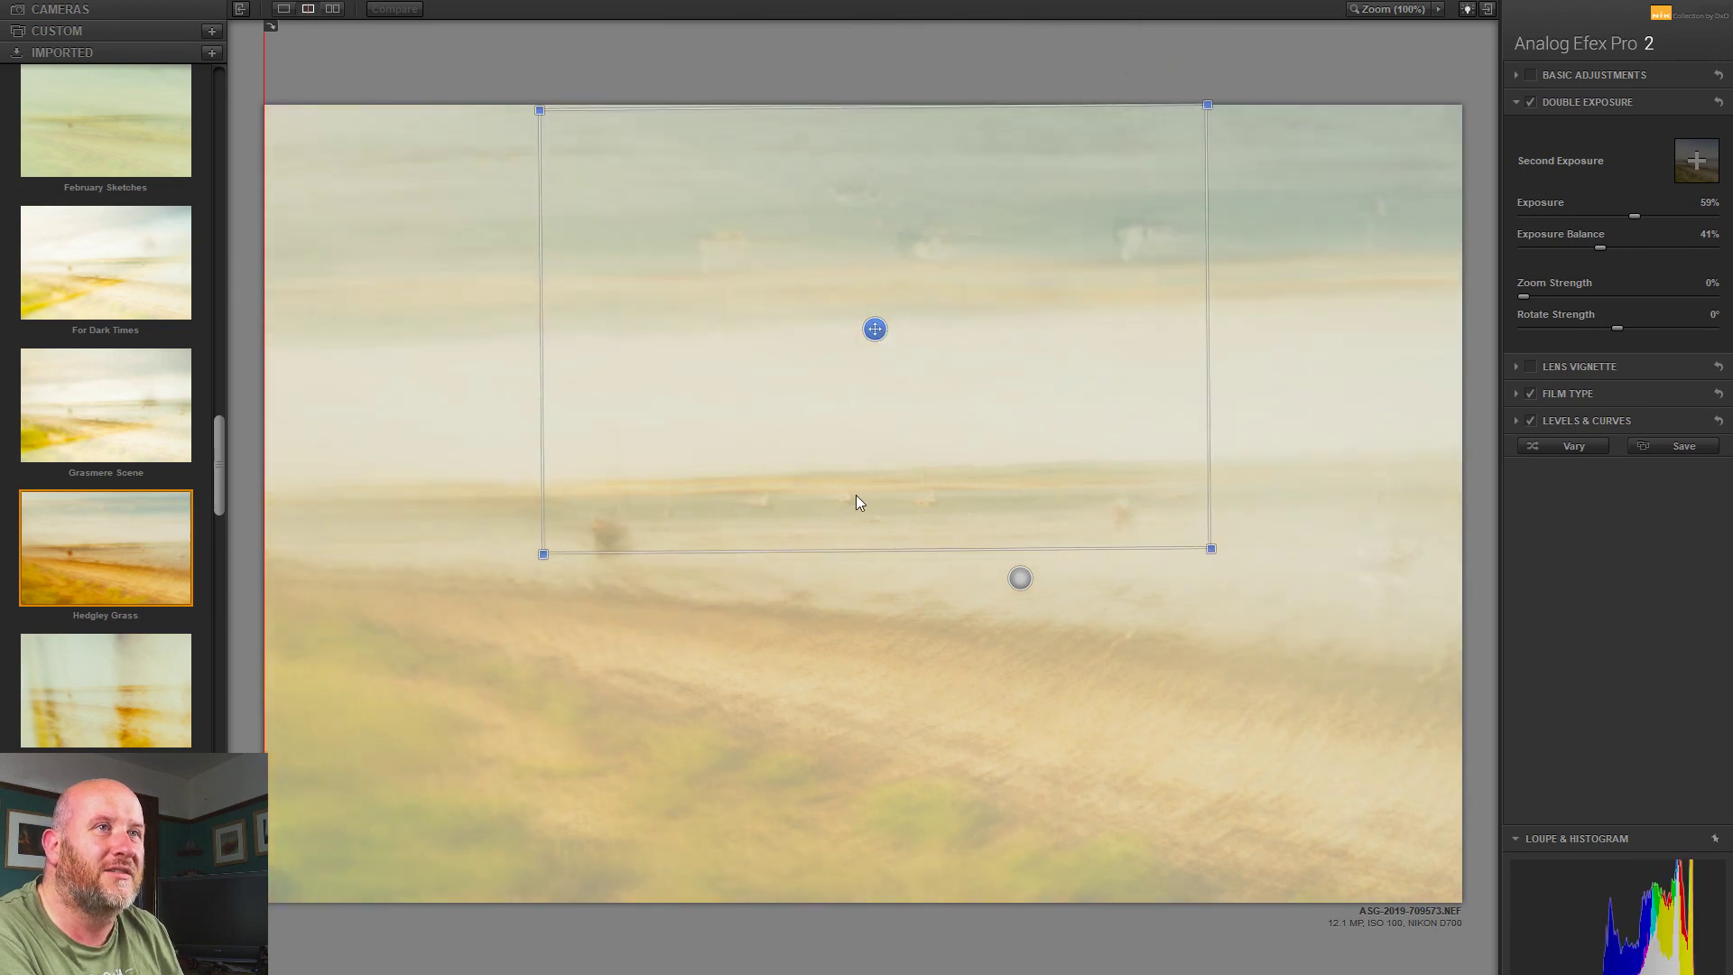
drag(875, 331, 849, 521)
mouse_move(1598, 246)
mouse_down()
mouse_move(1643, 251)
mouse_move(1573, 249)
mouse_move(1627, 249)
mouse_up()
double_click(1634, 216)
drag(1266, 291, 1289, 310)
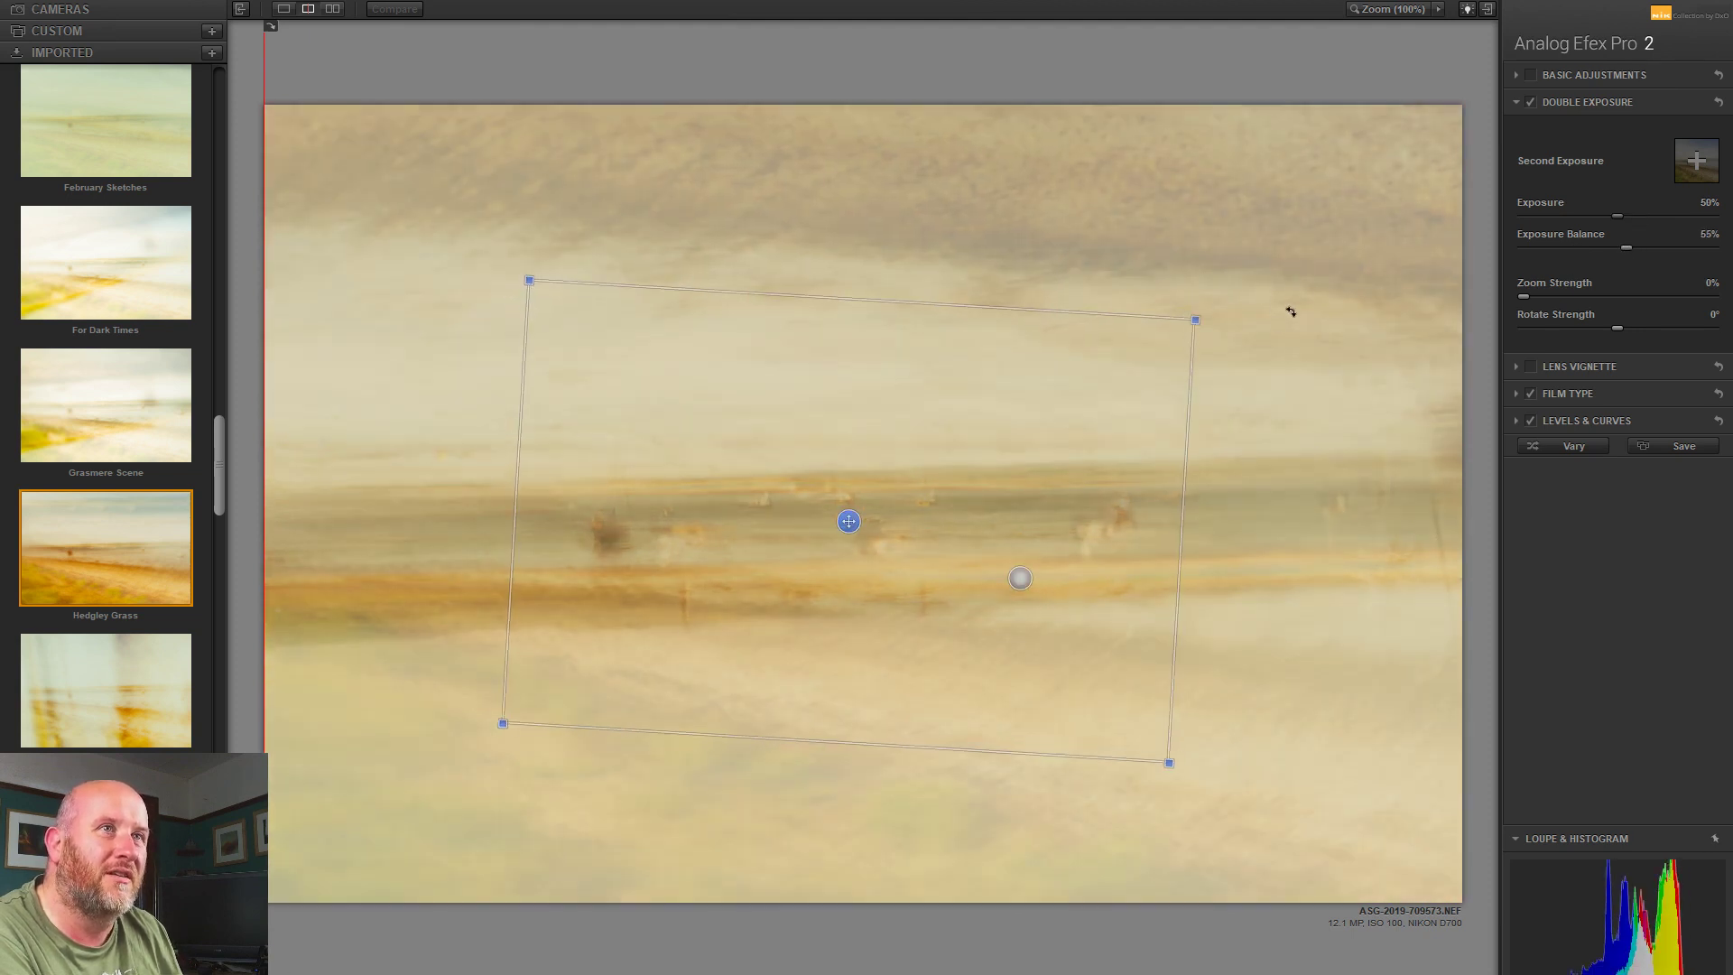
drag(849, 523, 653, 446)
drag(651, 505, 1025, 572)
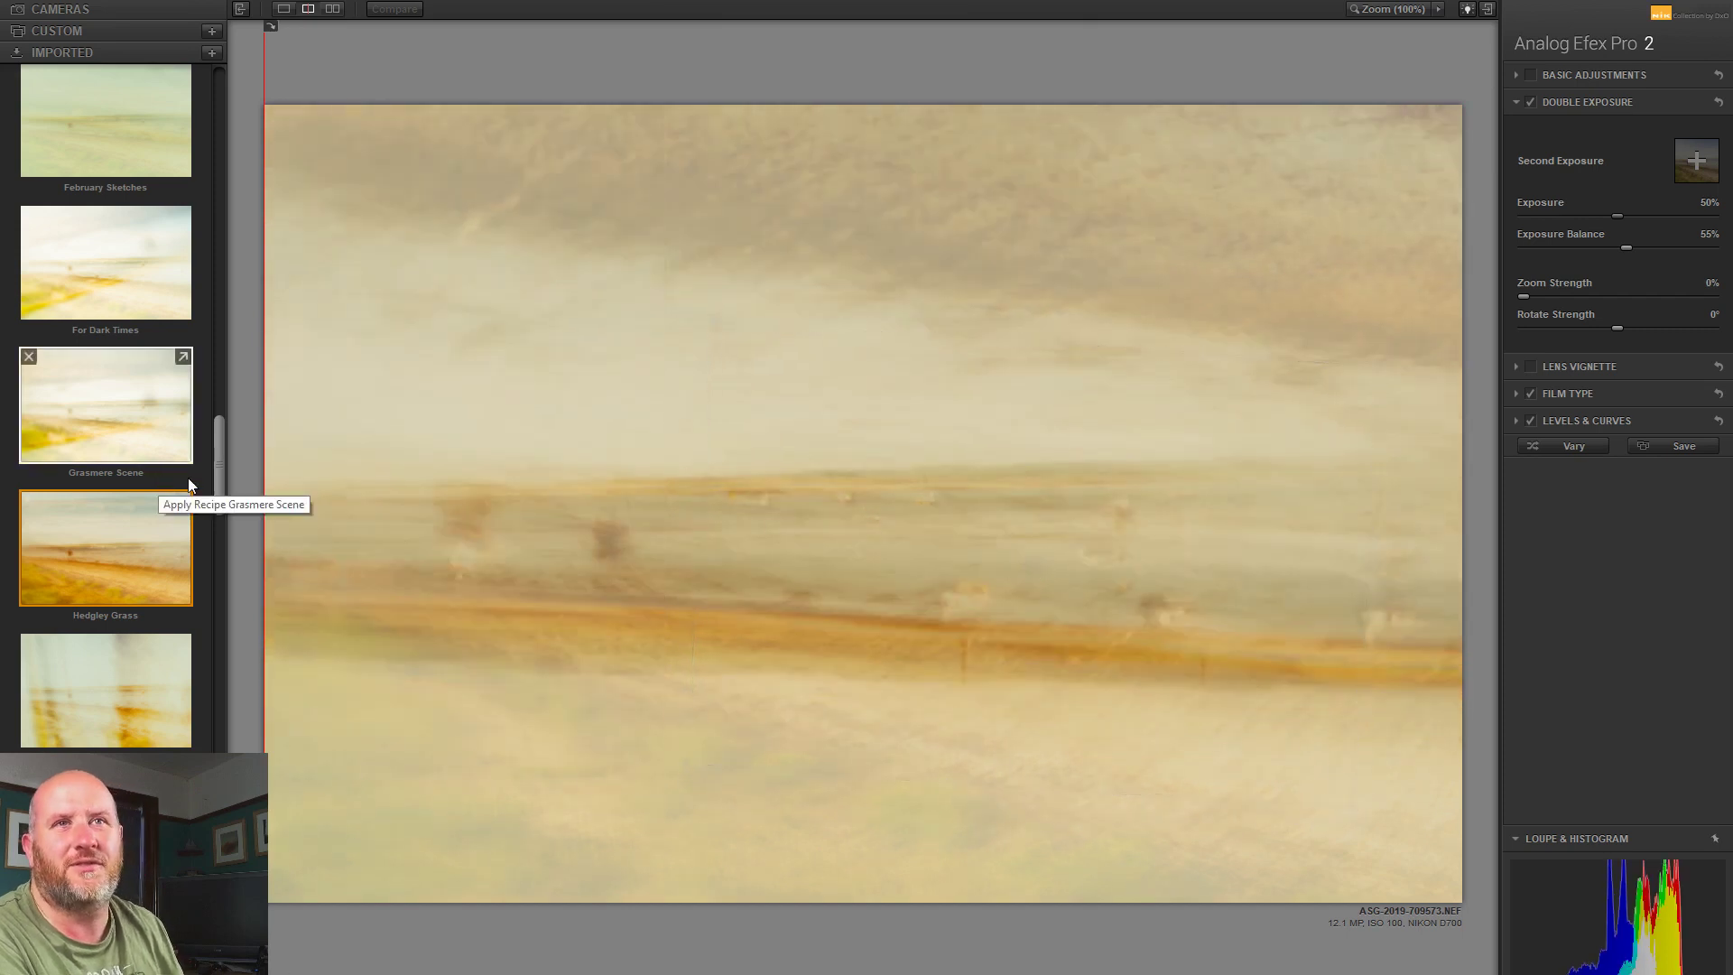
Step: Reapply the imported preset Dunstanburgh Sheep and rotate its second exposure to a gentler downward slope
mouse_move(219, 464)
mouse_down()
mouse_move(219, 521)
mouse_move(251, 338)
mouse_up()
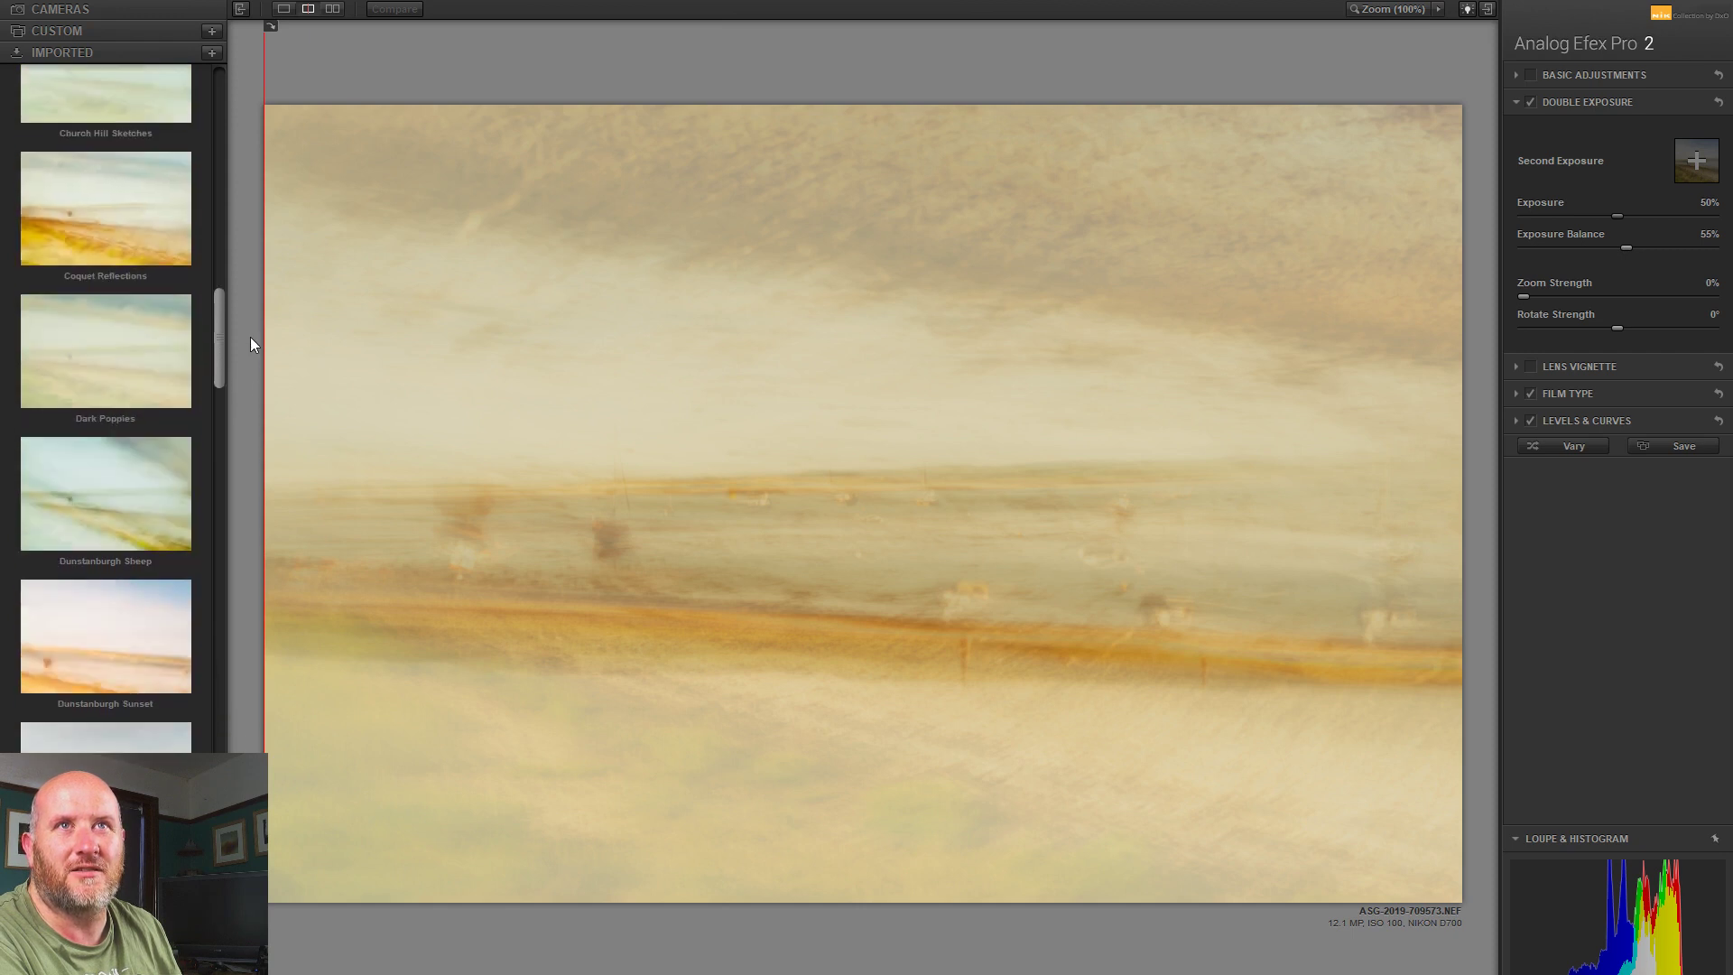
click(150, 494)
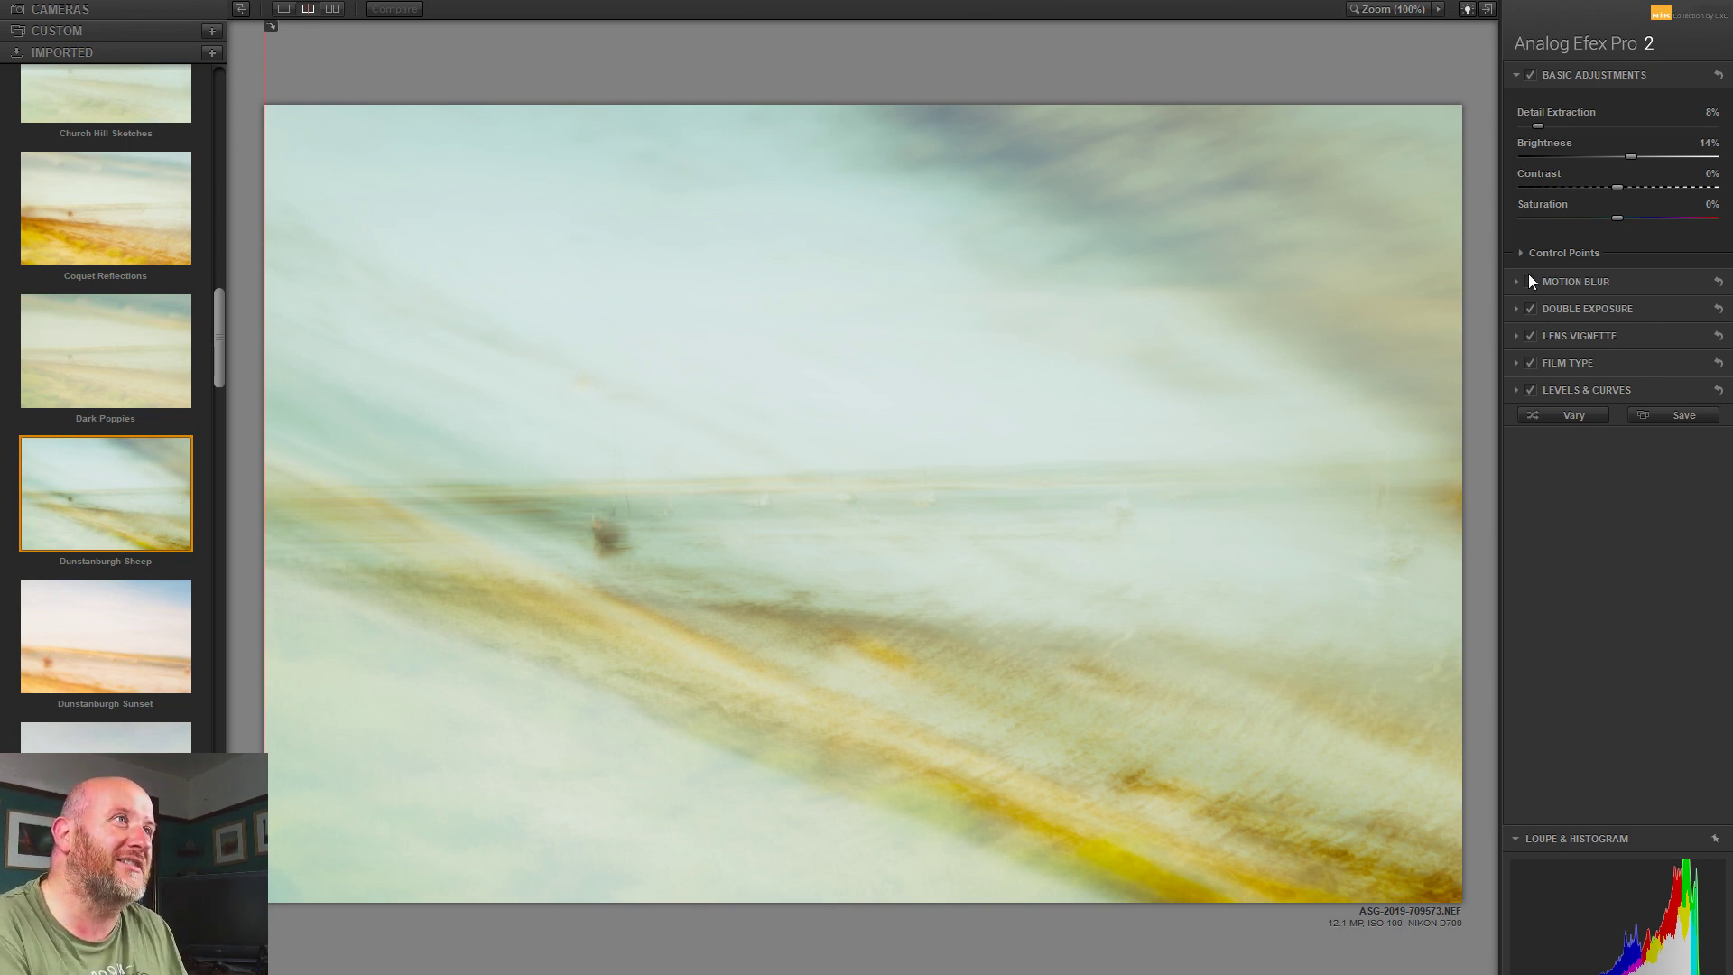
click(1562, 304)
drag(653, 87, 614, 69)
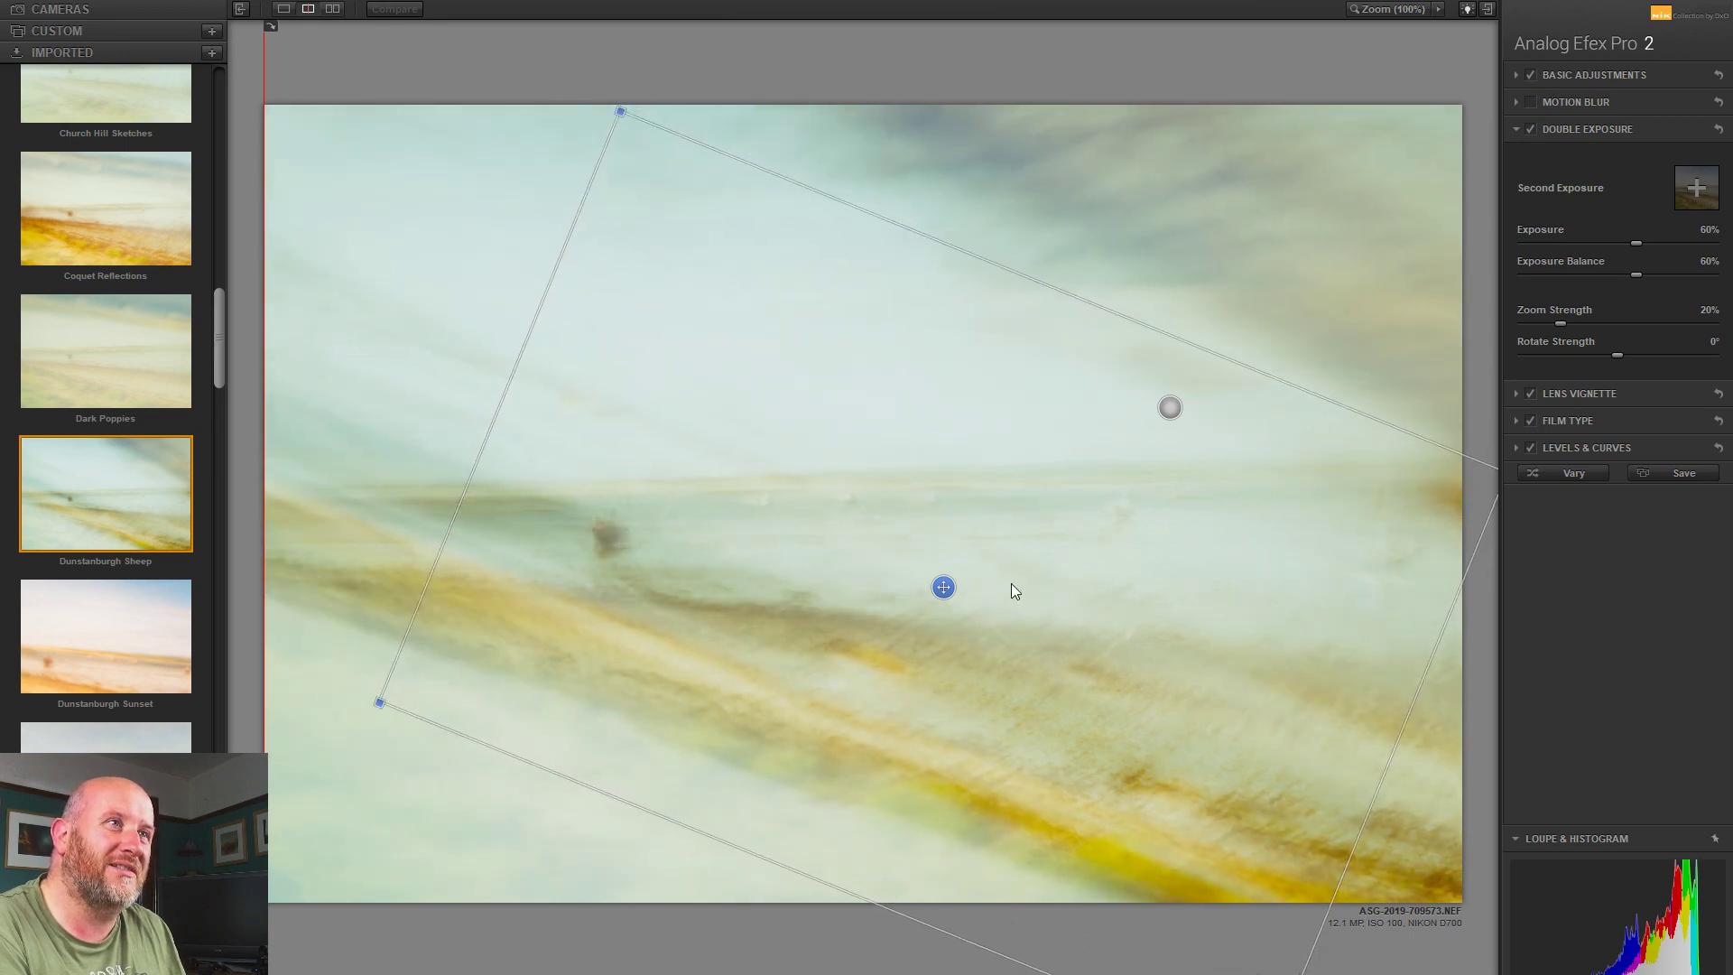
drag(944, 587, 978, 572)
drag(1075, 171, 992, 156)
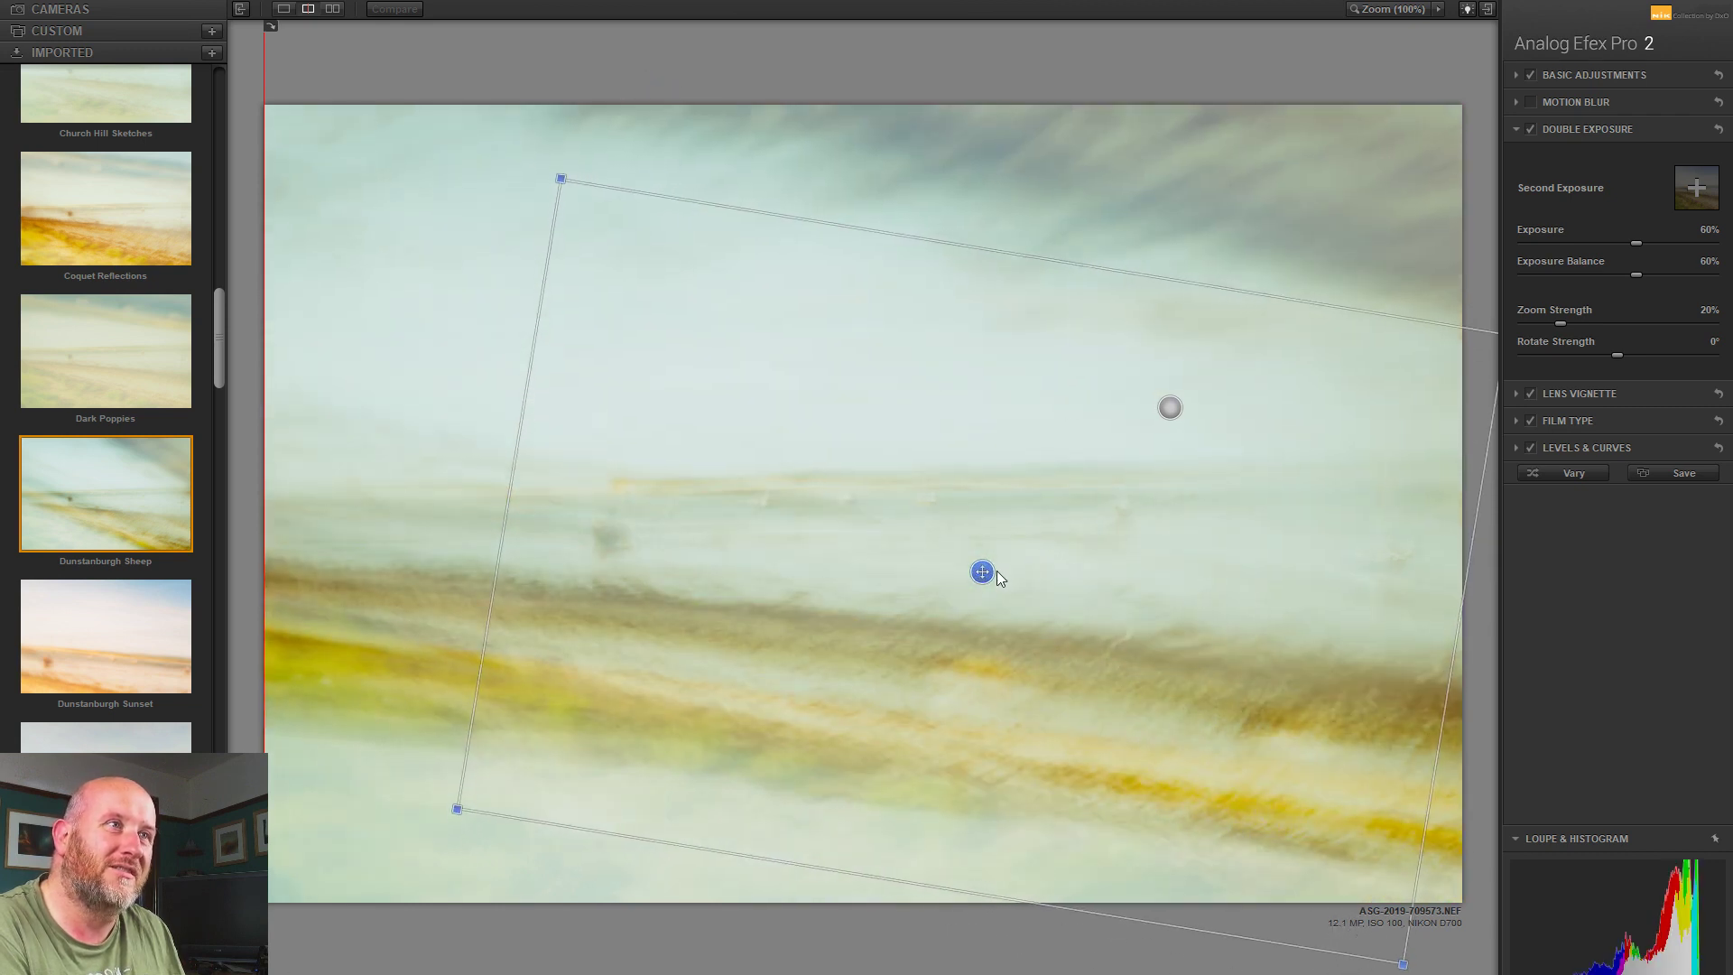
Step: Shrink the second exposure, reduce its tilt slightly and shift it so its golden band runs just below the horizon
drag(985, 572, 1000, 534)
drag(575, 141, 629, 231)
drag(997, 533, 992, 550)
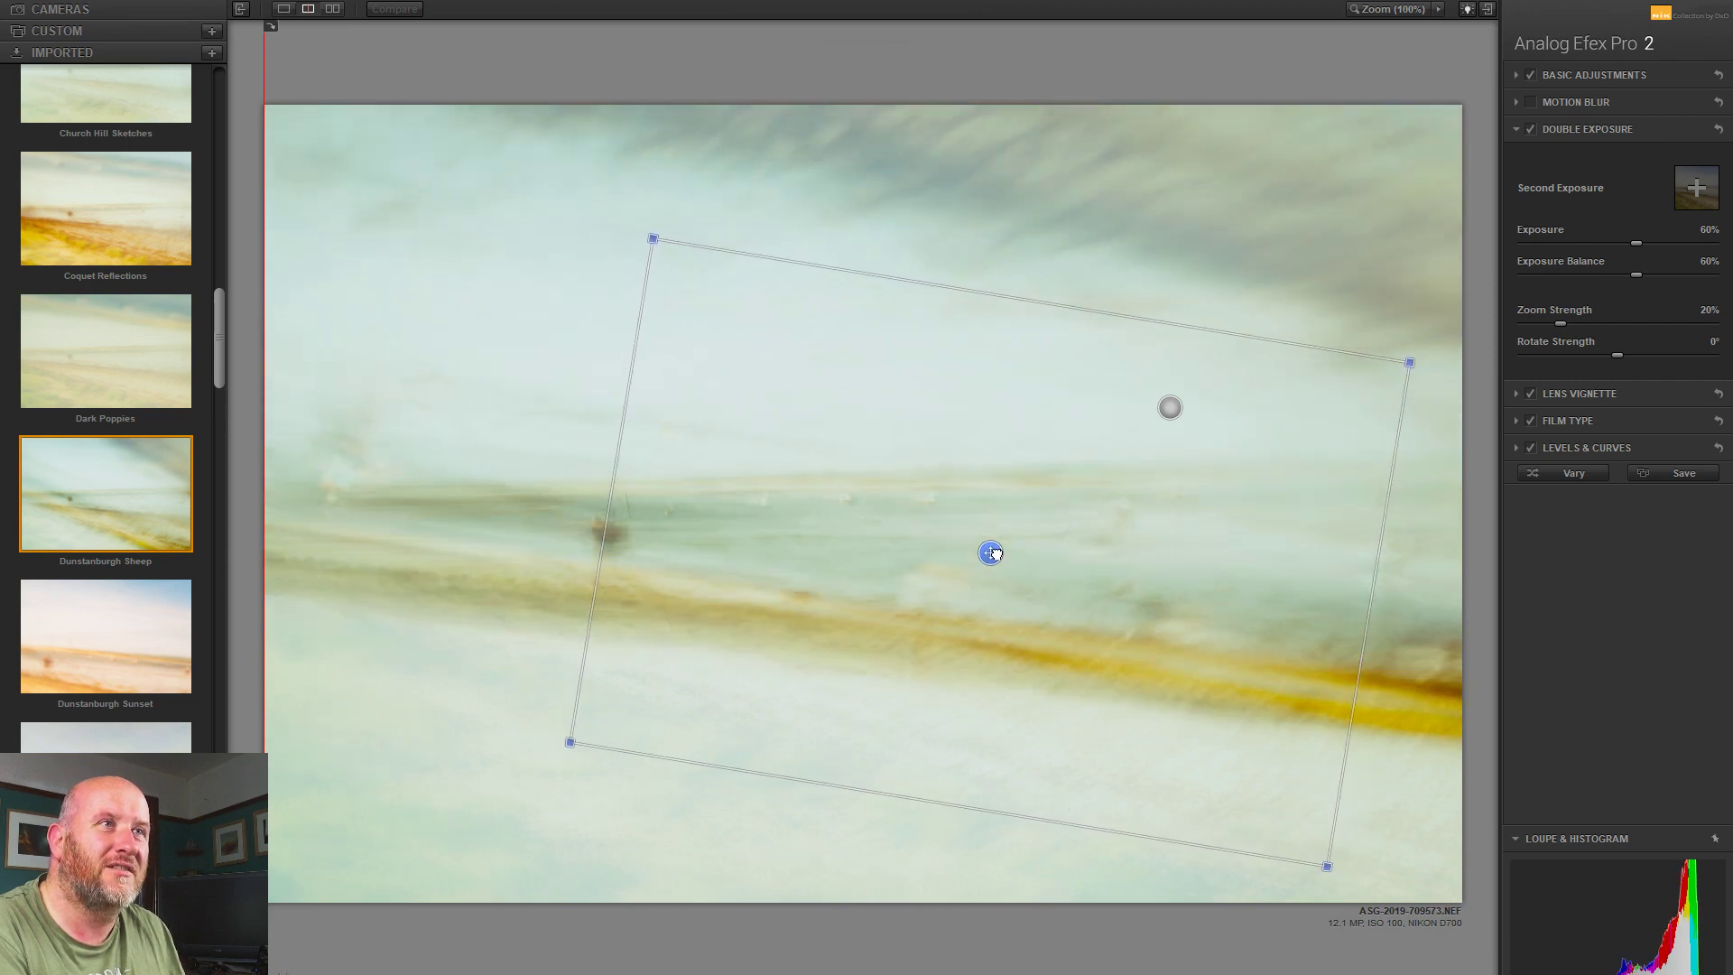
drag(759, 244, 646, 194)
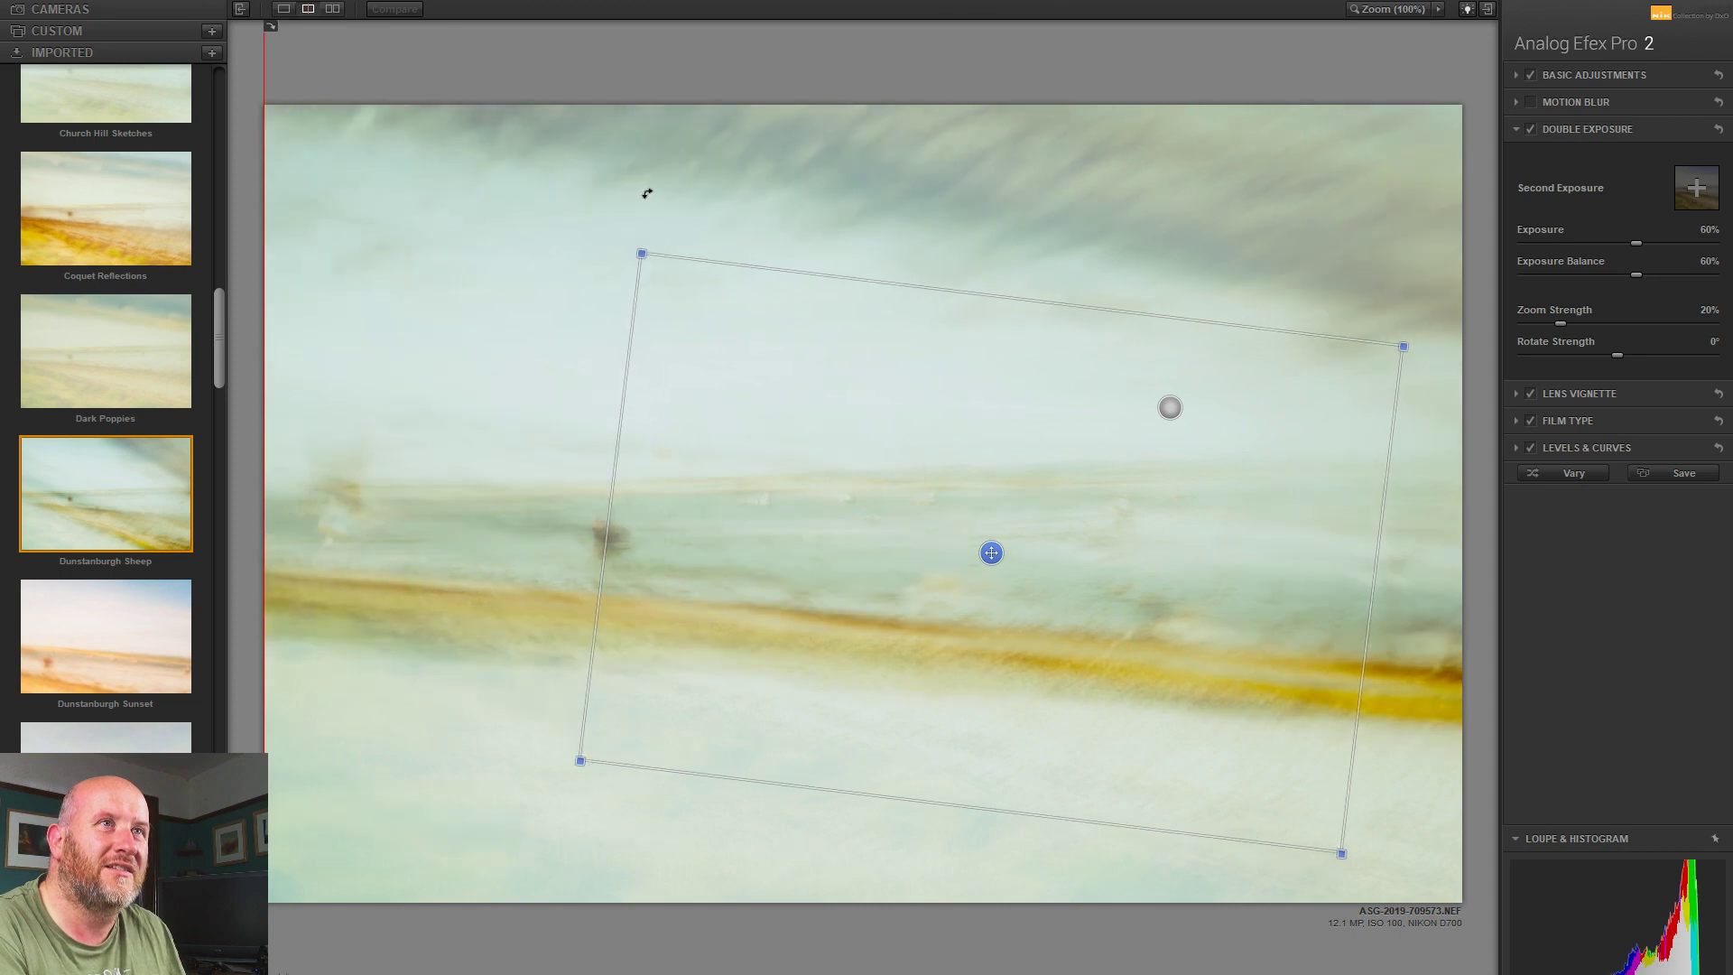
mouse_move(991, 552)
mouse_down()
mouse_move(934, 537)
mouse_move(978, 547)
mouse_up()
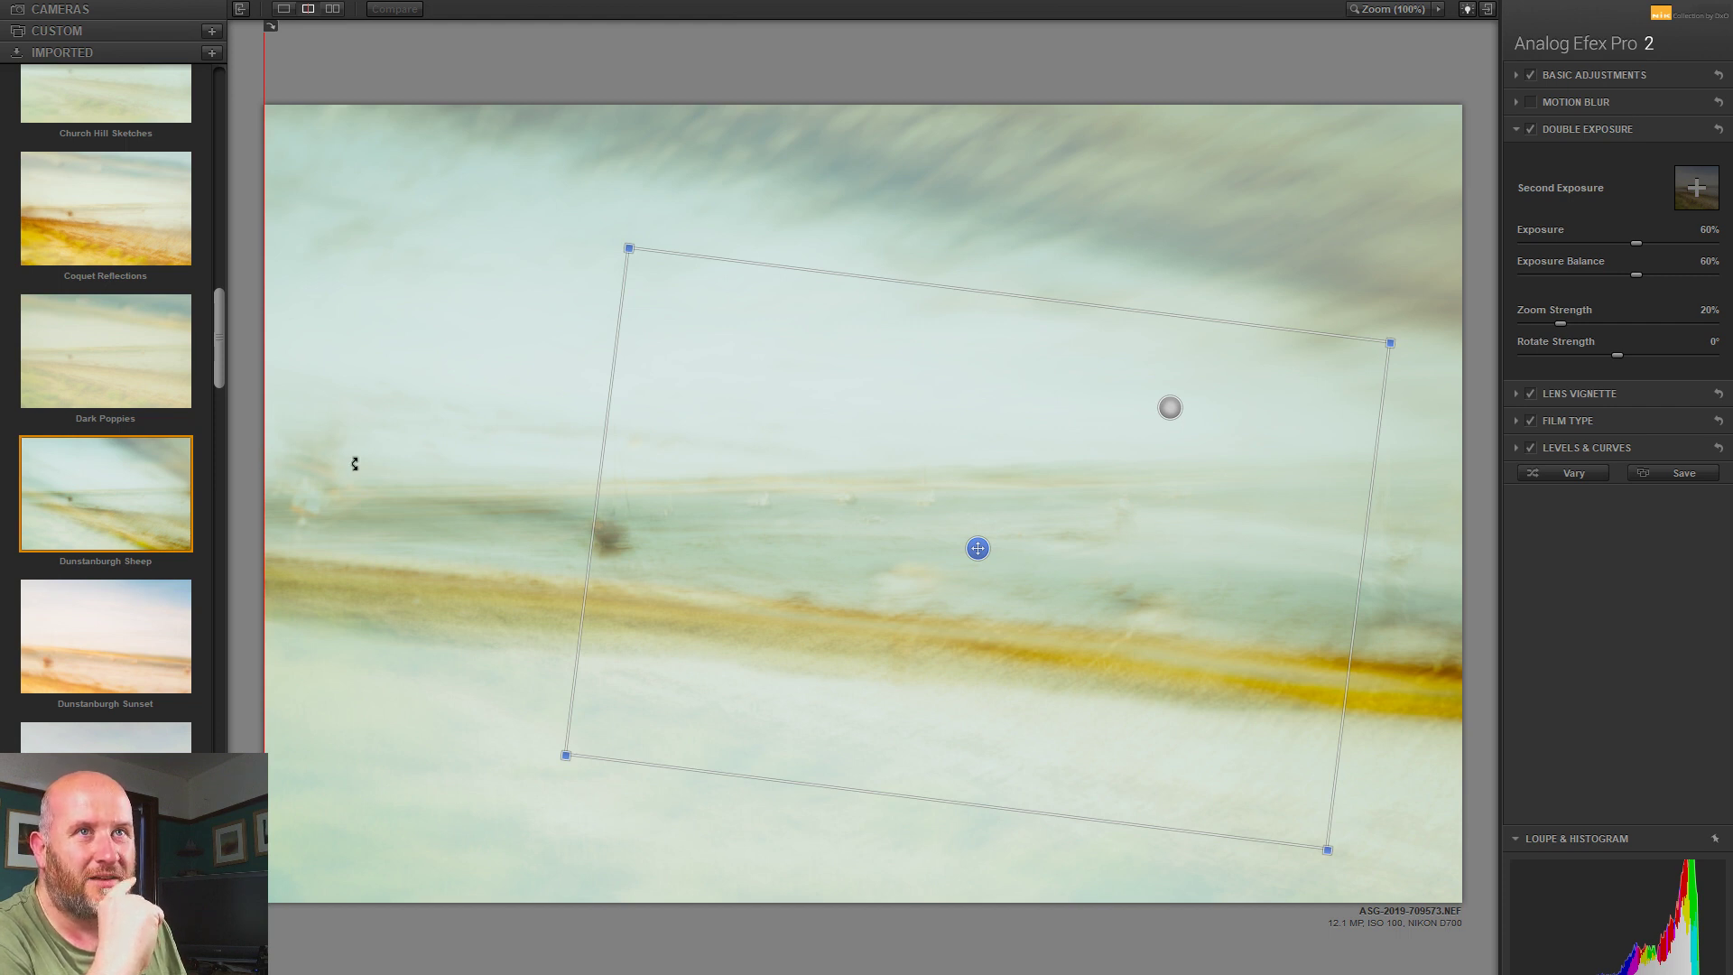
drag(979, 548, 948, 545)
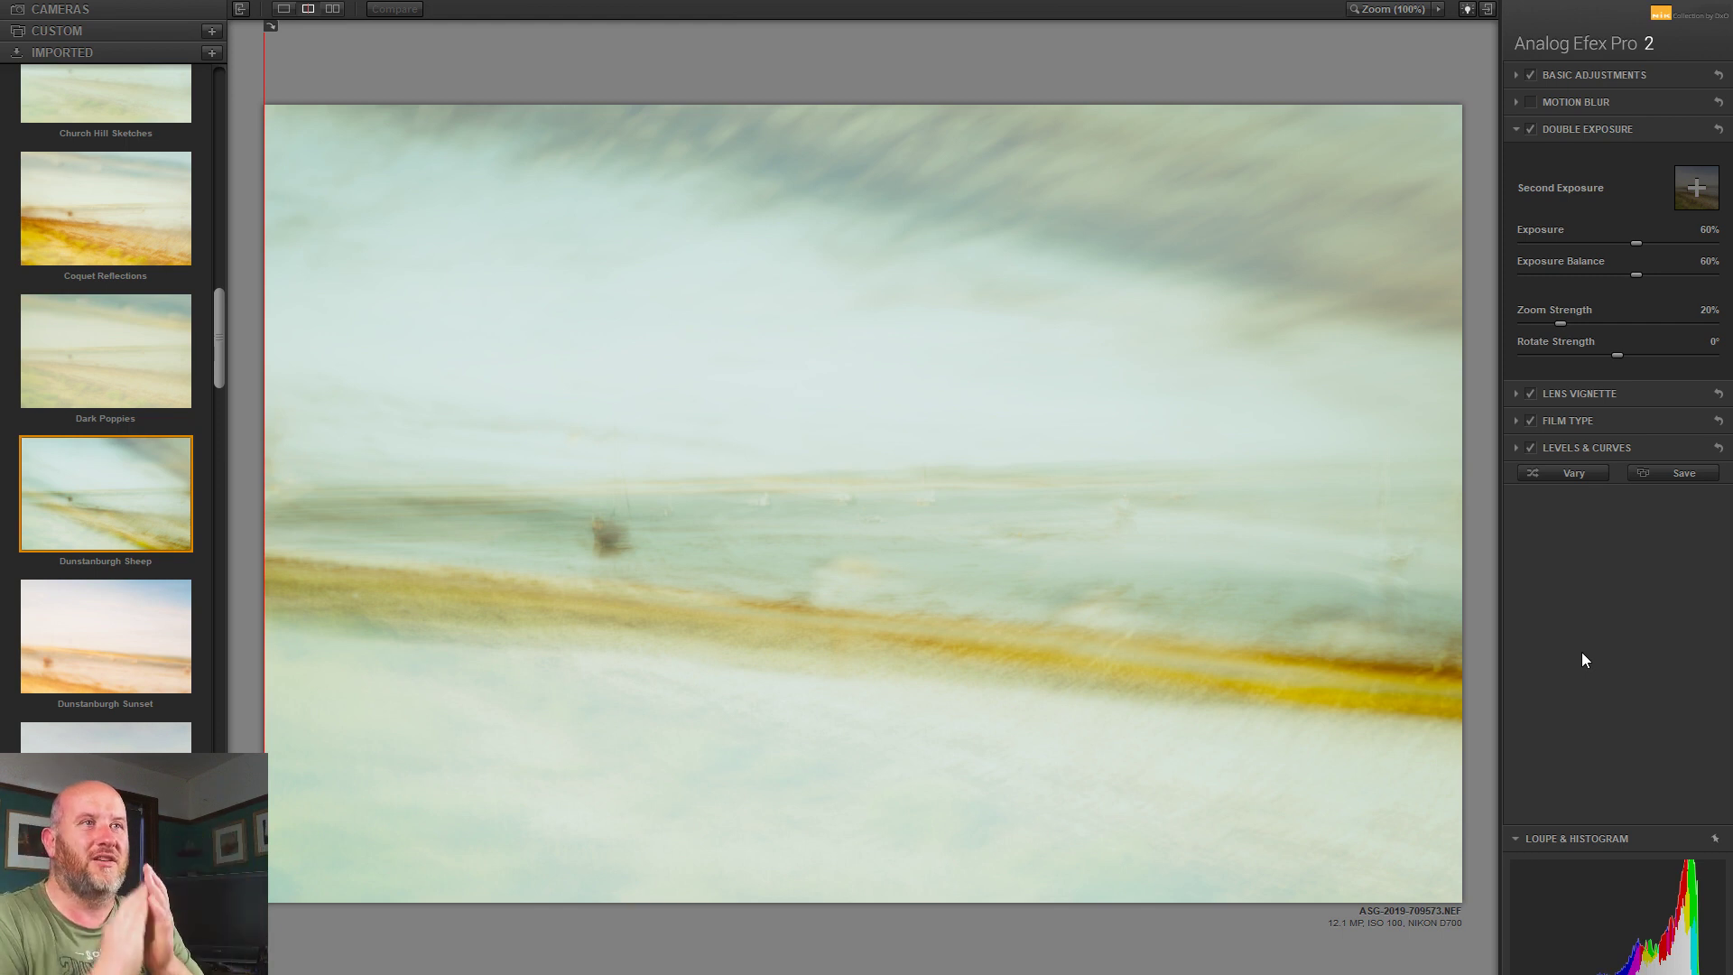
Step: Scale the second exposure down slightly and fine-tune its sideways position against the base image
mouse_move(1287, 697)
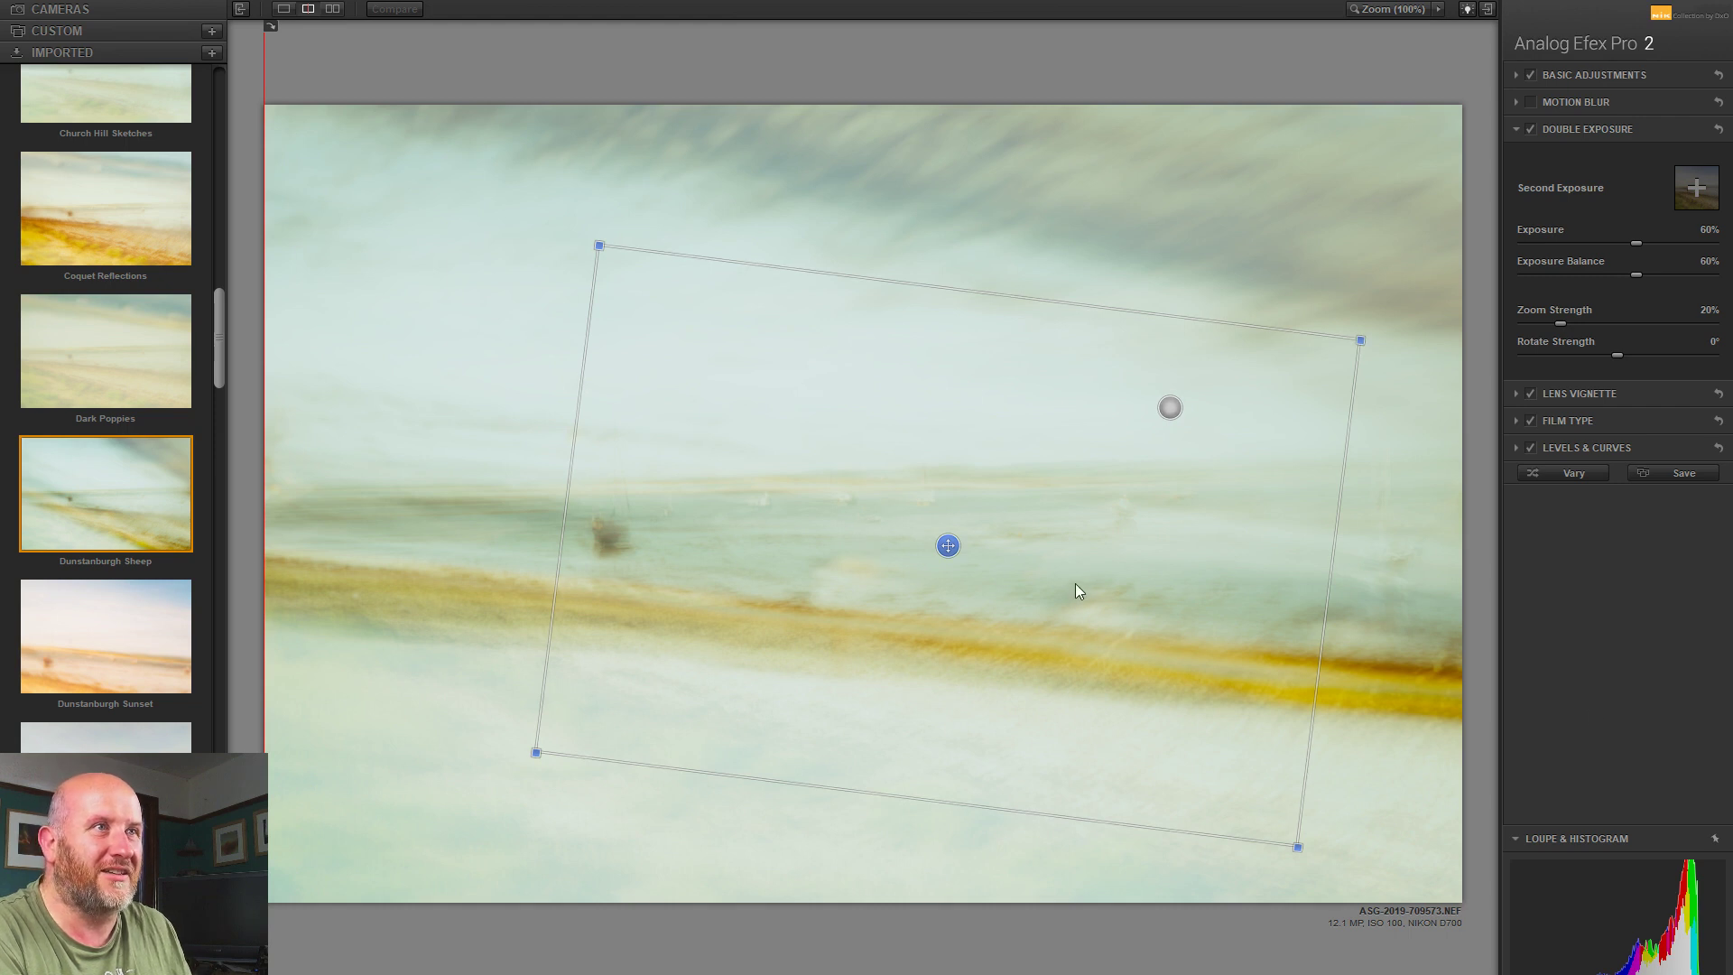
mouse_move(955, 546)
mouse_down()
mouse_move(964, 507)
mouse_move(946, 560)
mouse_move(967, 548)
mouse_up()
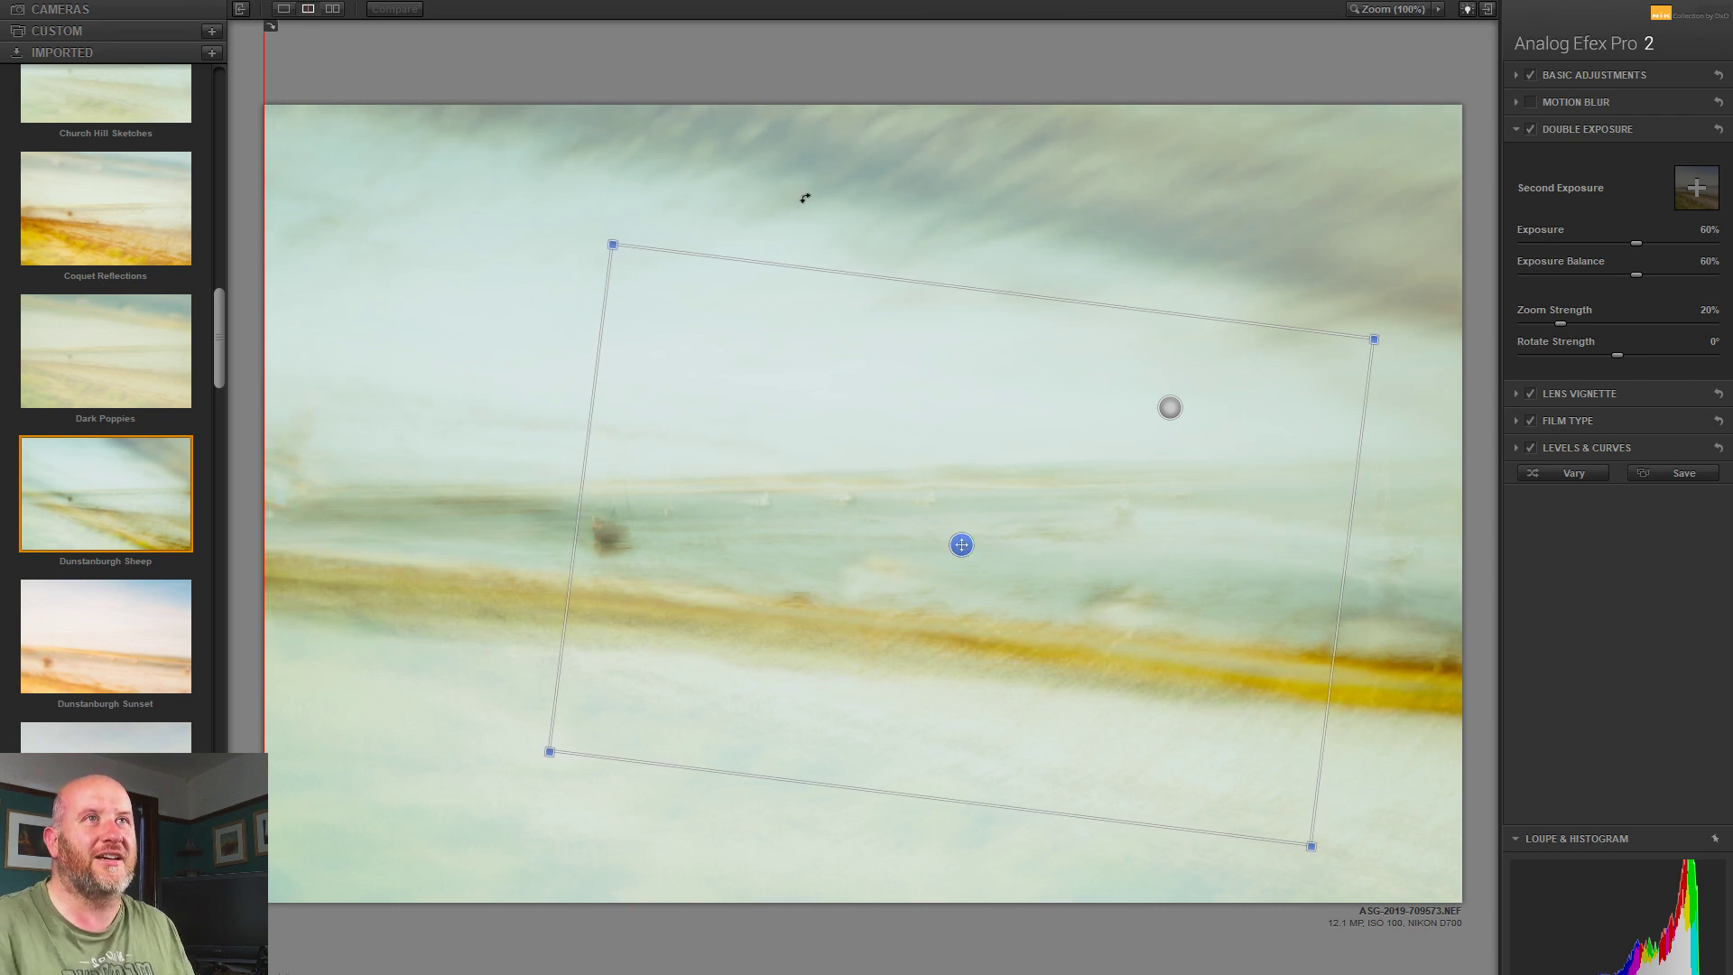
mouse_move(613, 243)
mouse_down()
mouse_move(637, 276)
mouse_move(614, 250)
mouse_up()
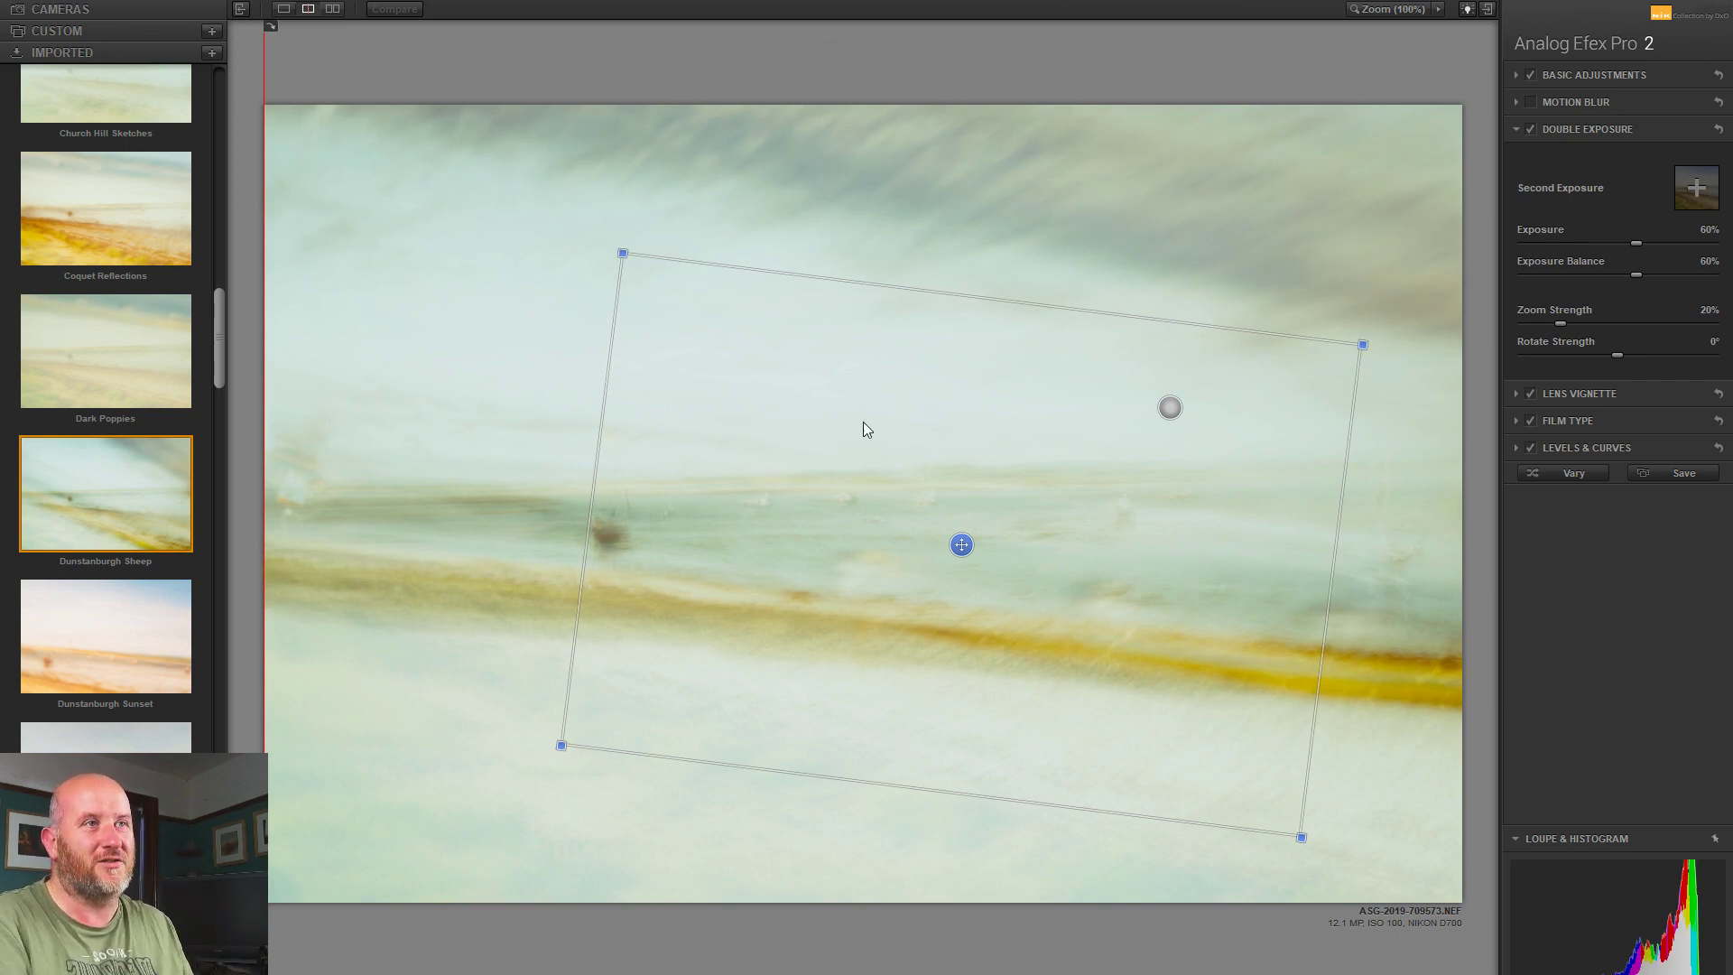
drag(962, 544, 929, 547)
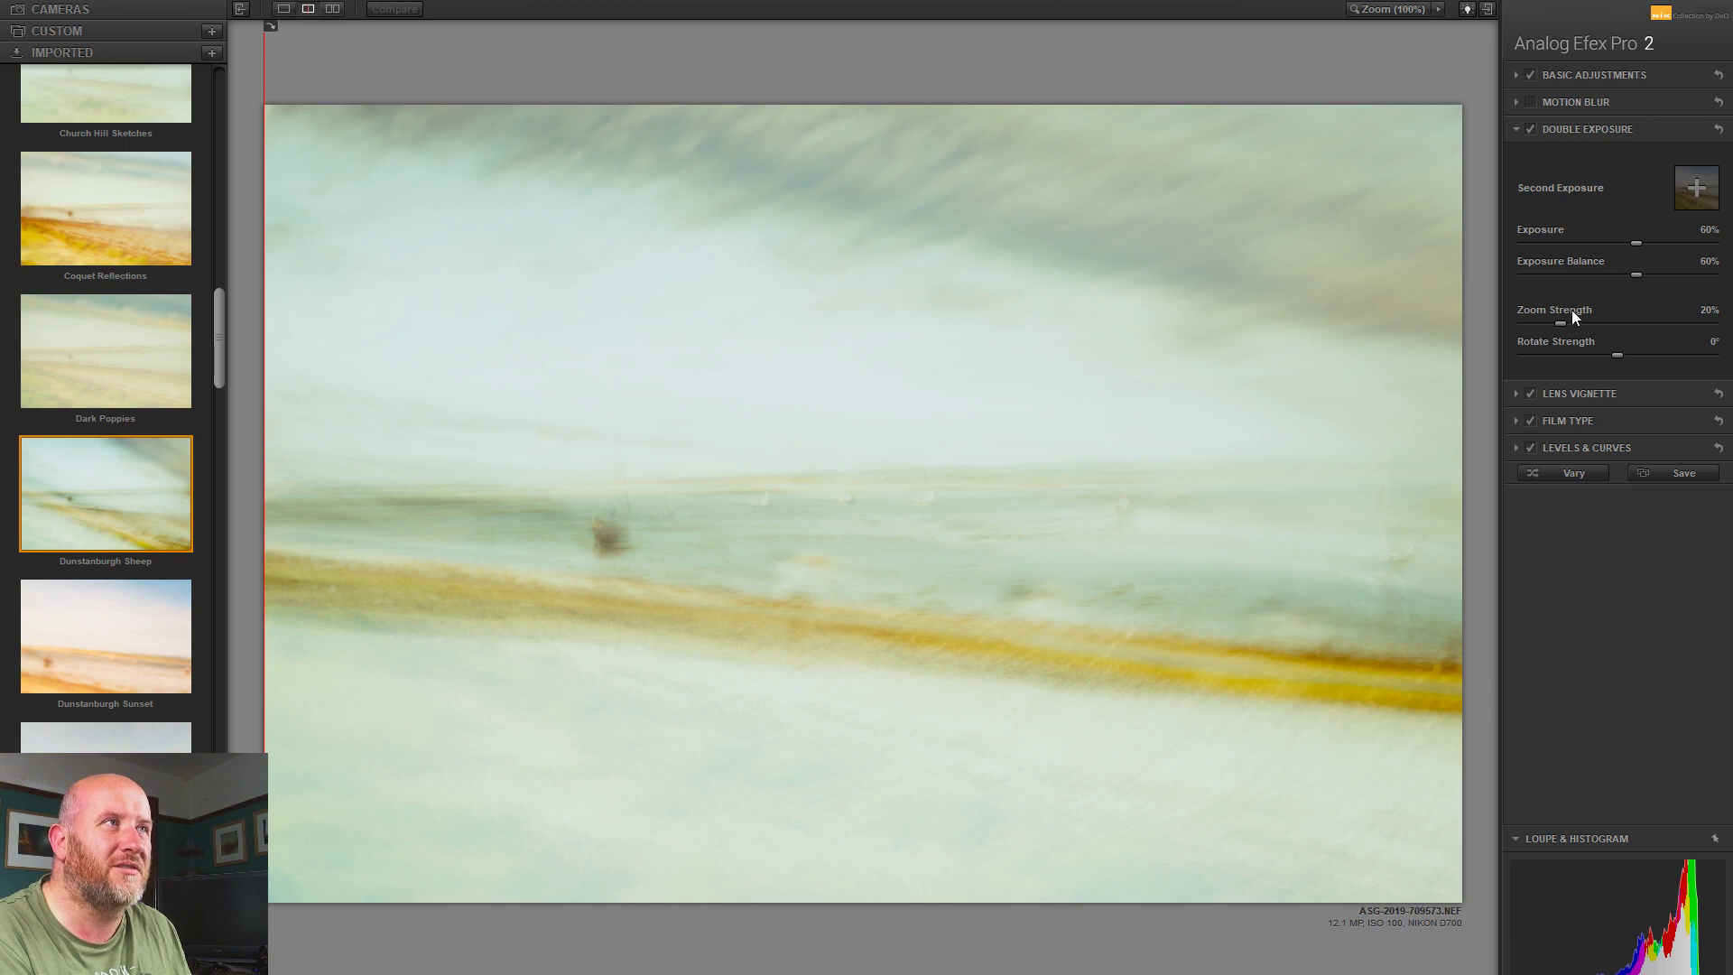
Step: Compare the double exposure at Zoom Strength 0% and 20%, keeping 20%
drag(1559, 322, 1548, 323)
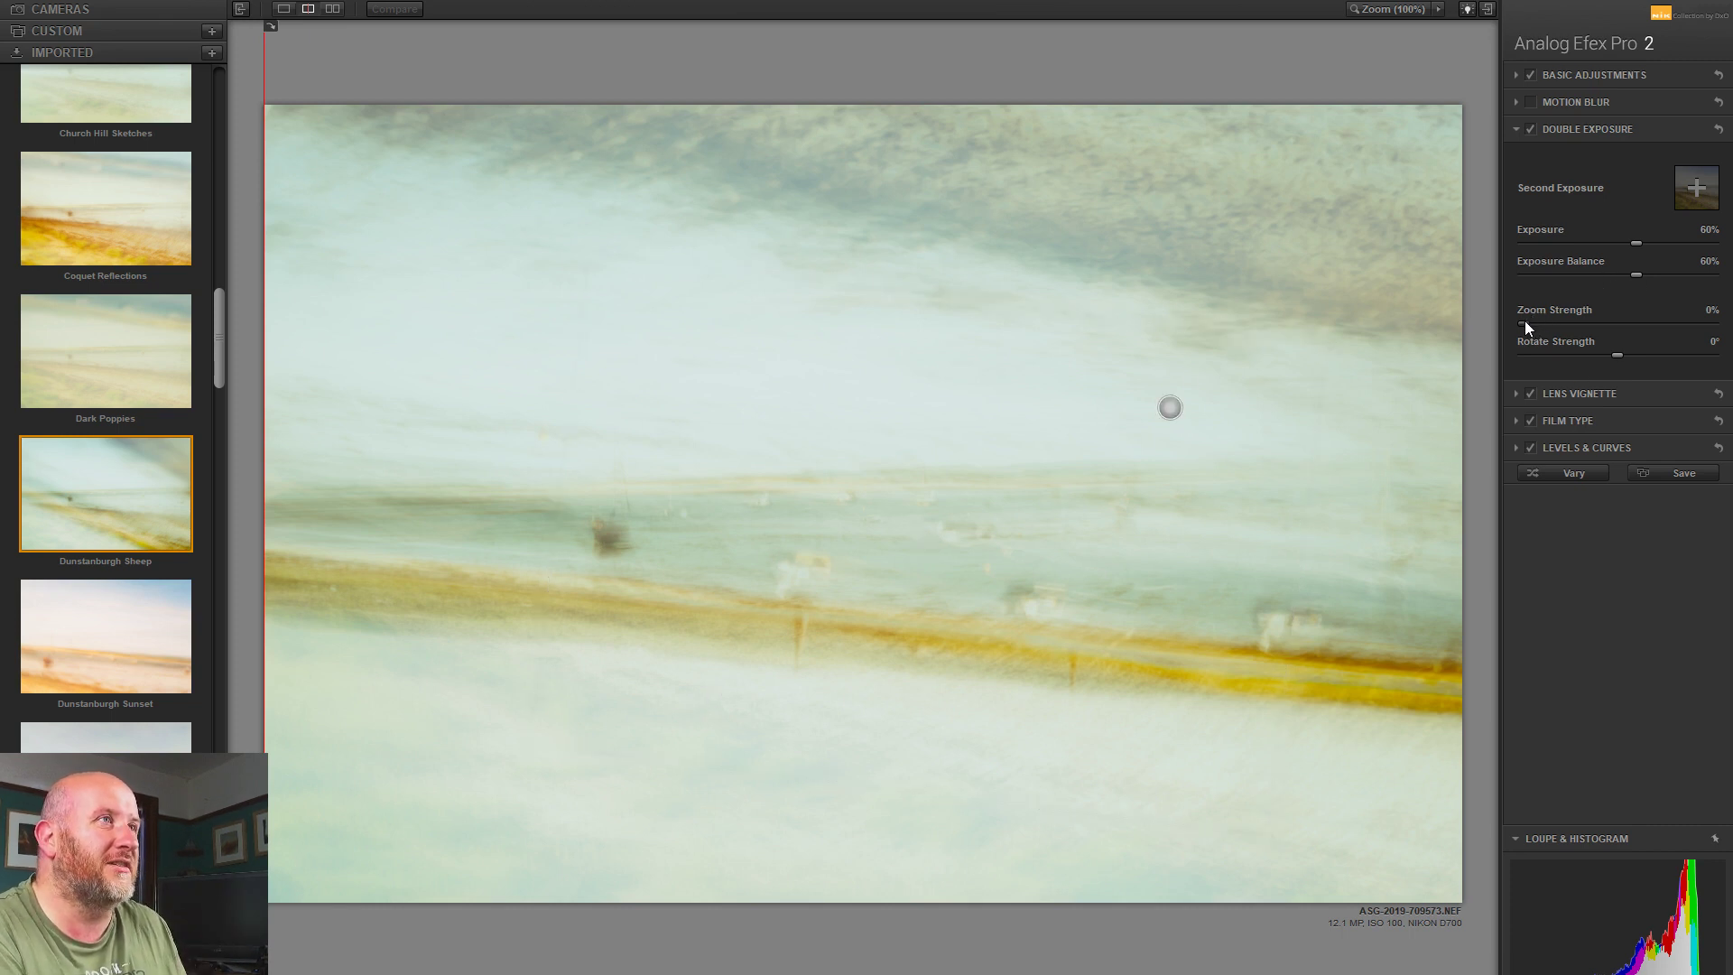
drag(1529, 322, 1562, 334)
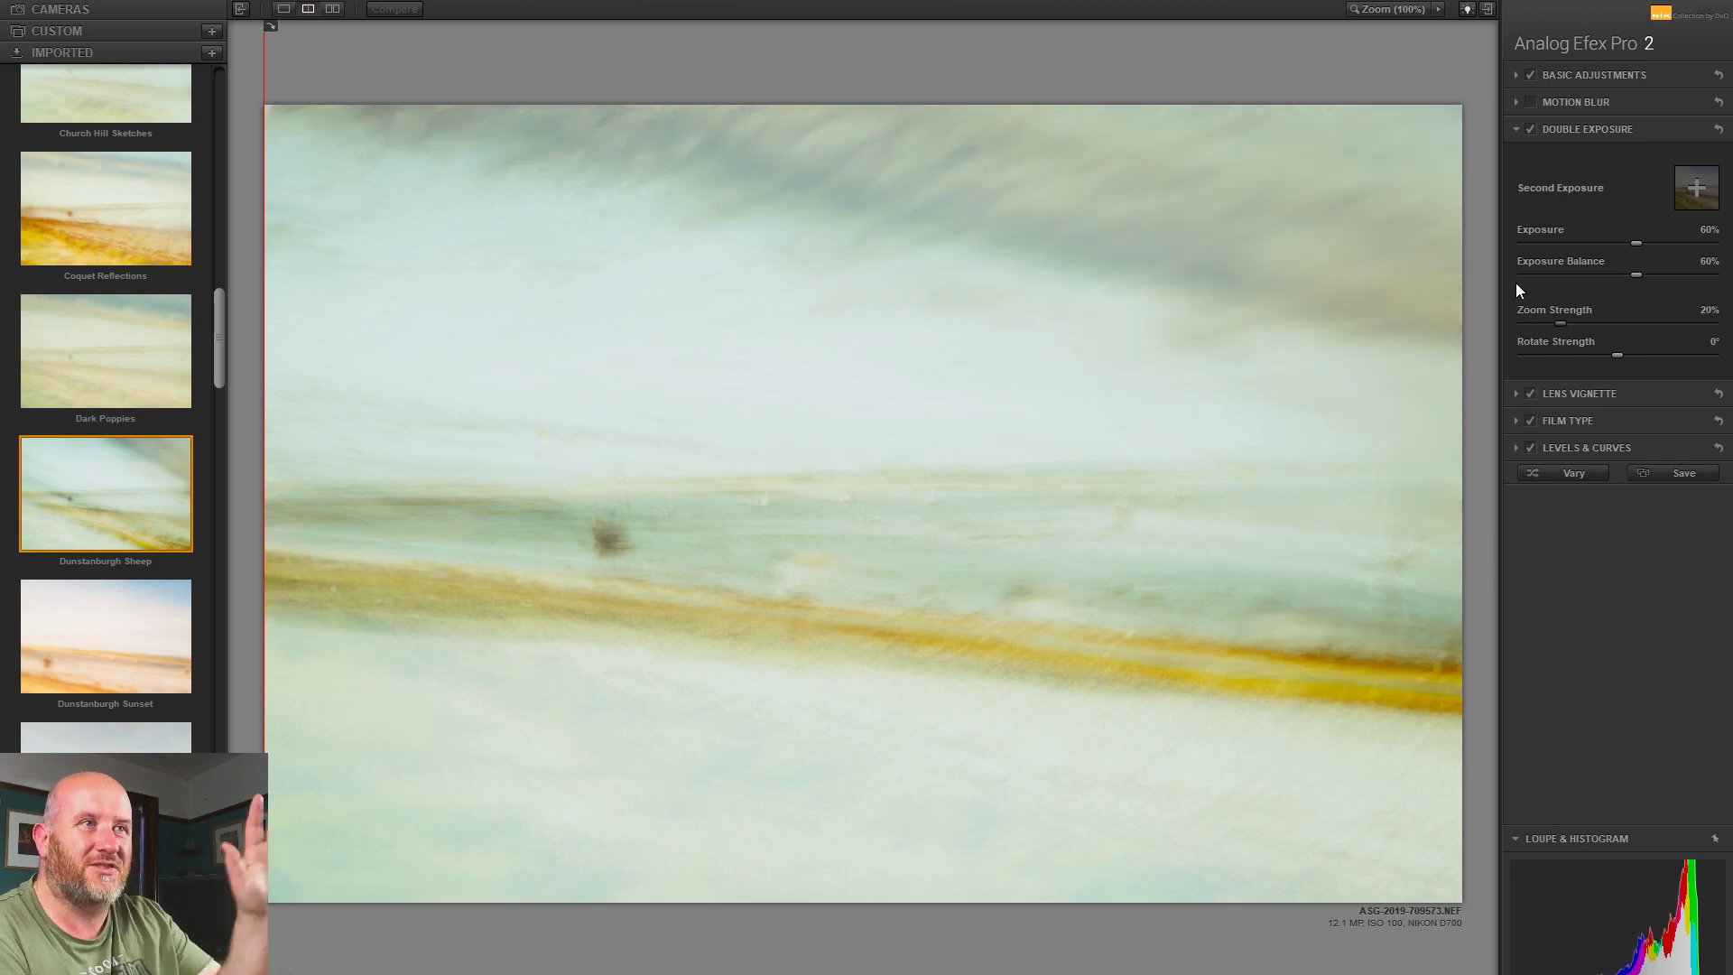
Step: Nudge the second exposure slightly sideways and set the Exposure Balance to 55%
mouse_move(1481, 302)
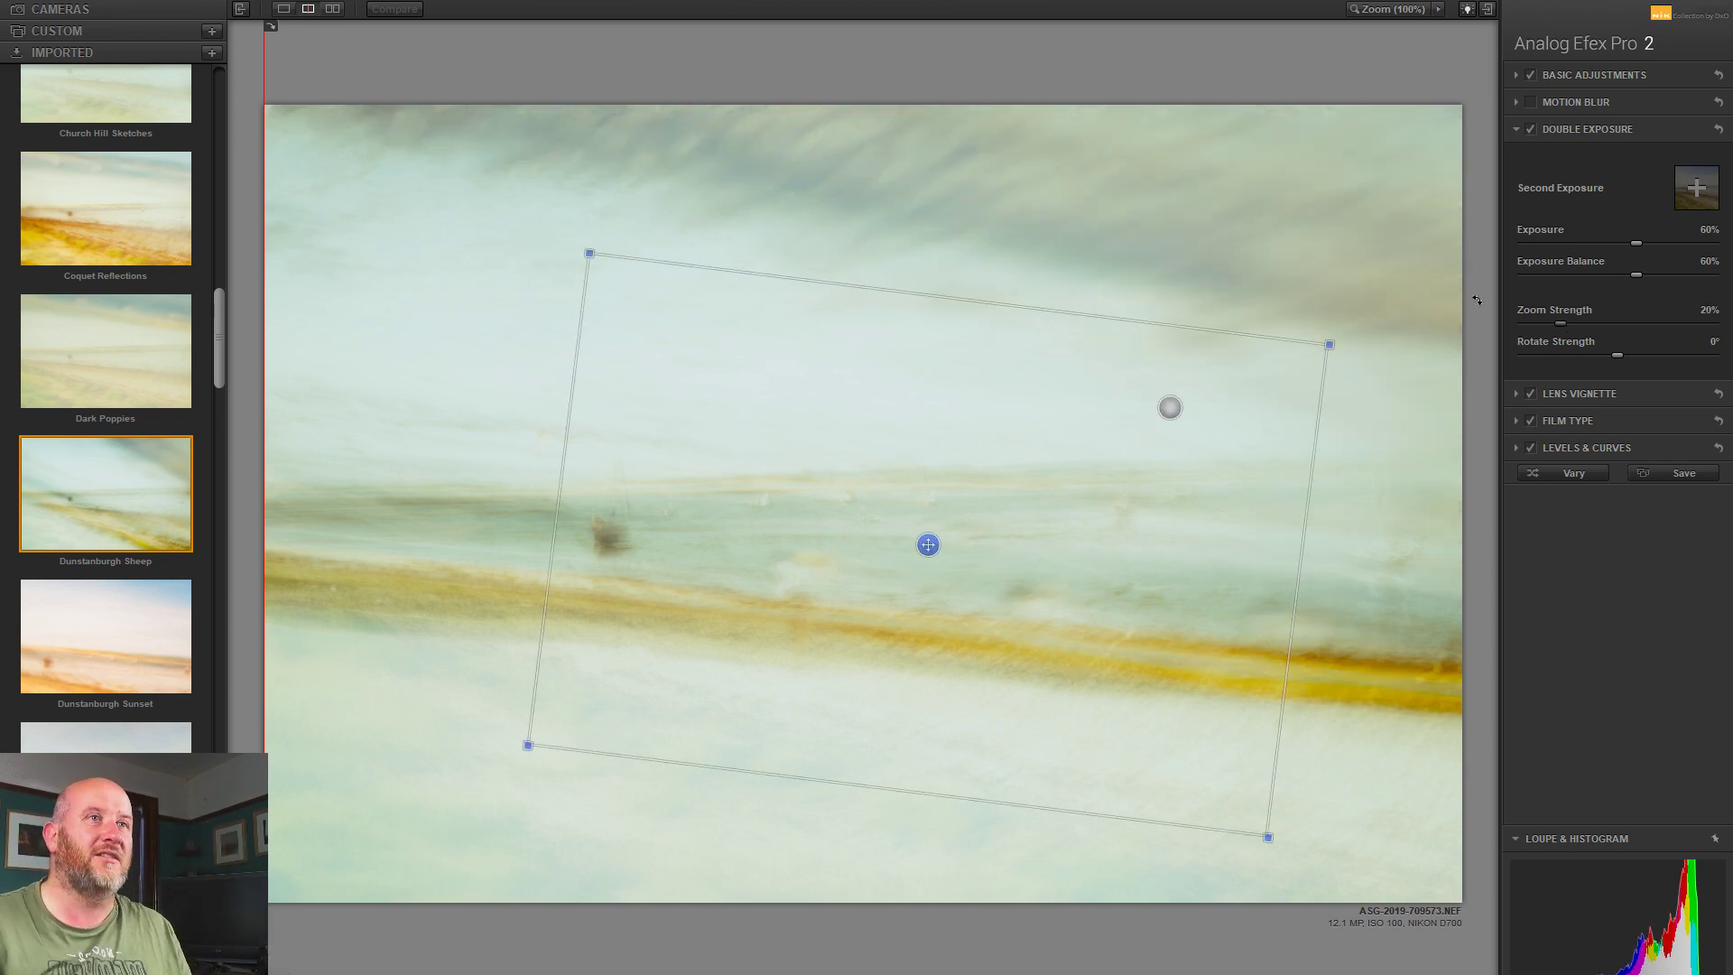
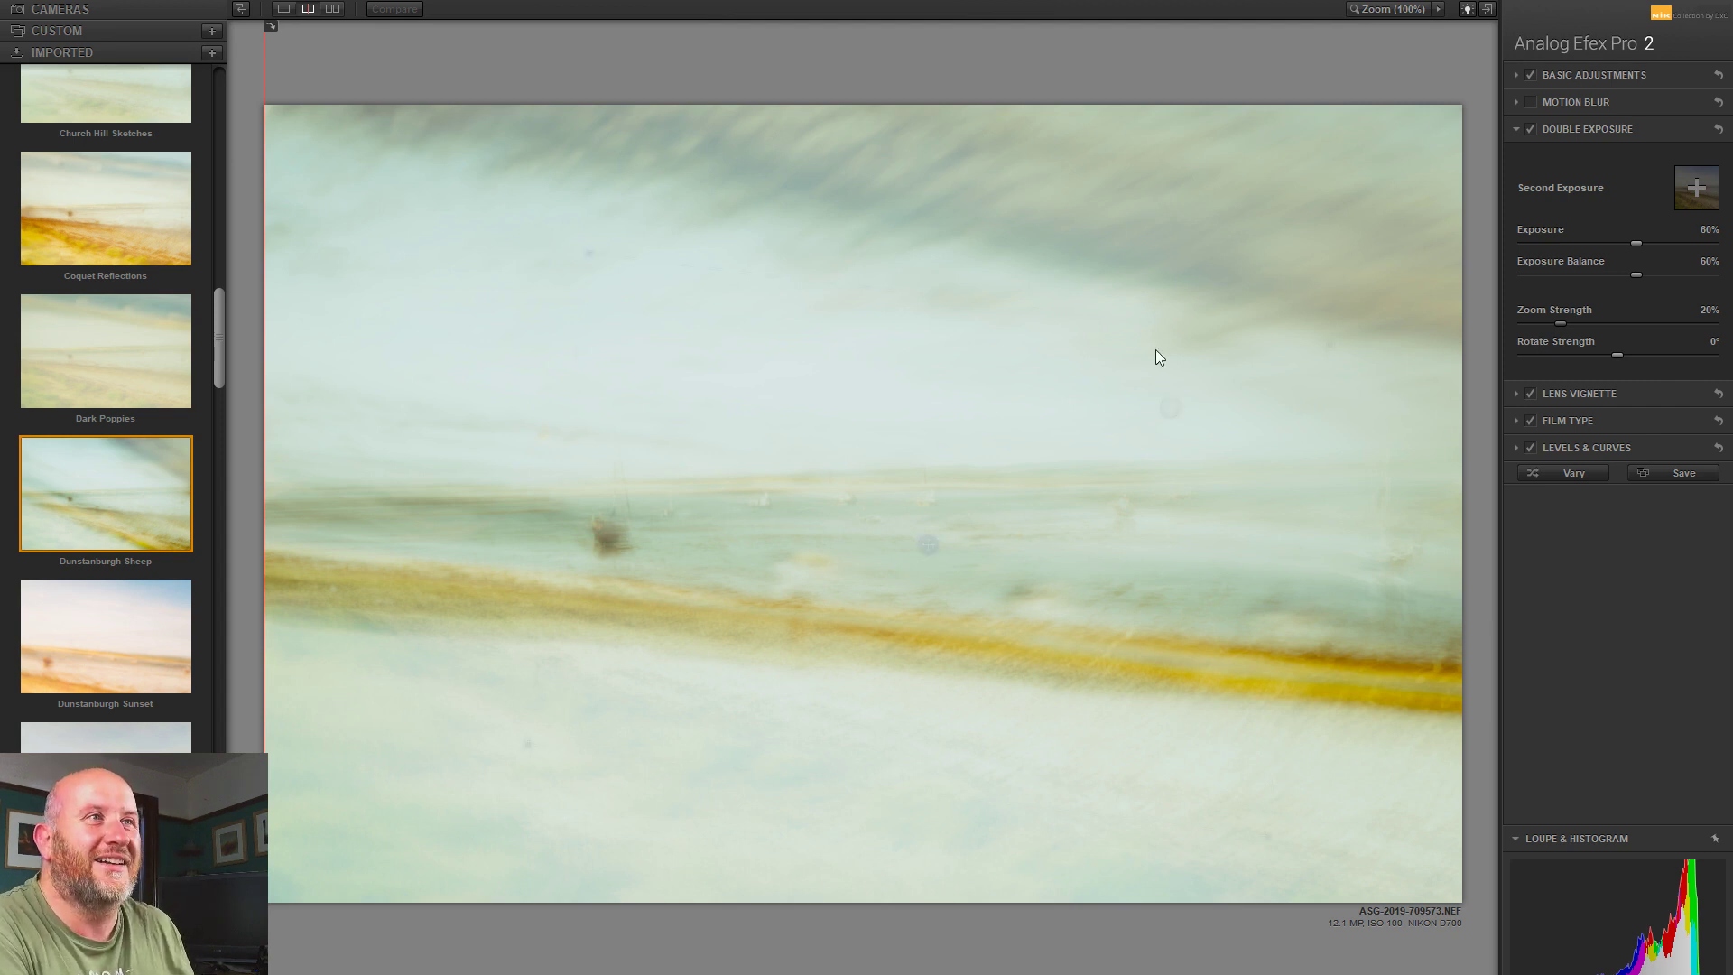
mouse_move(1092, 455)
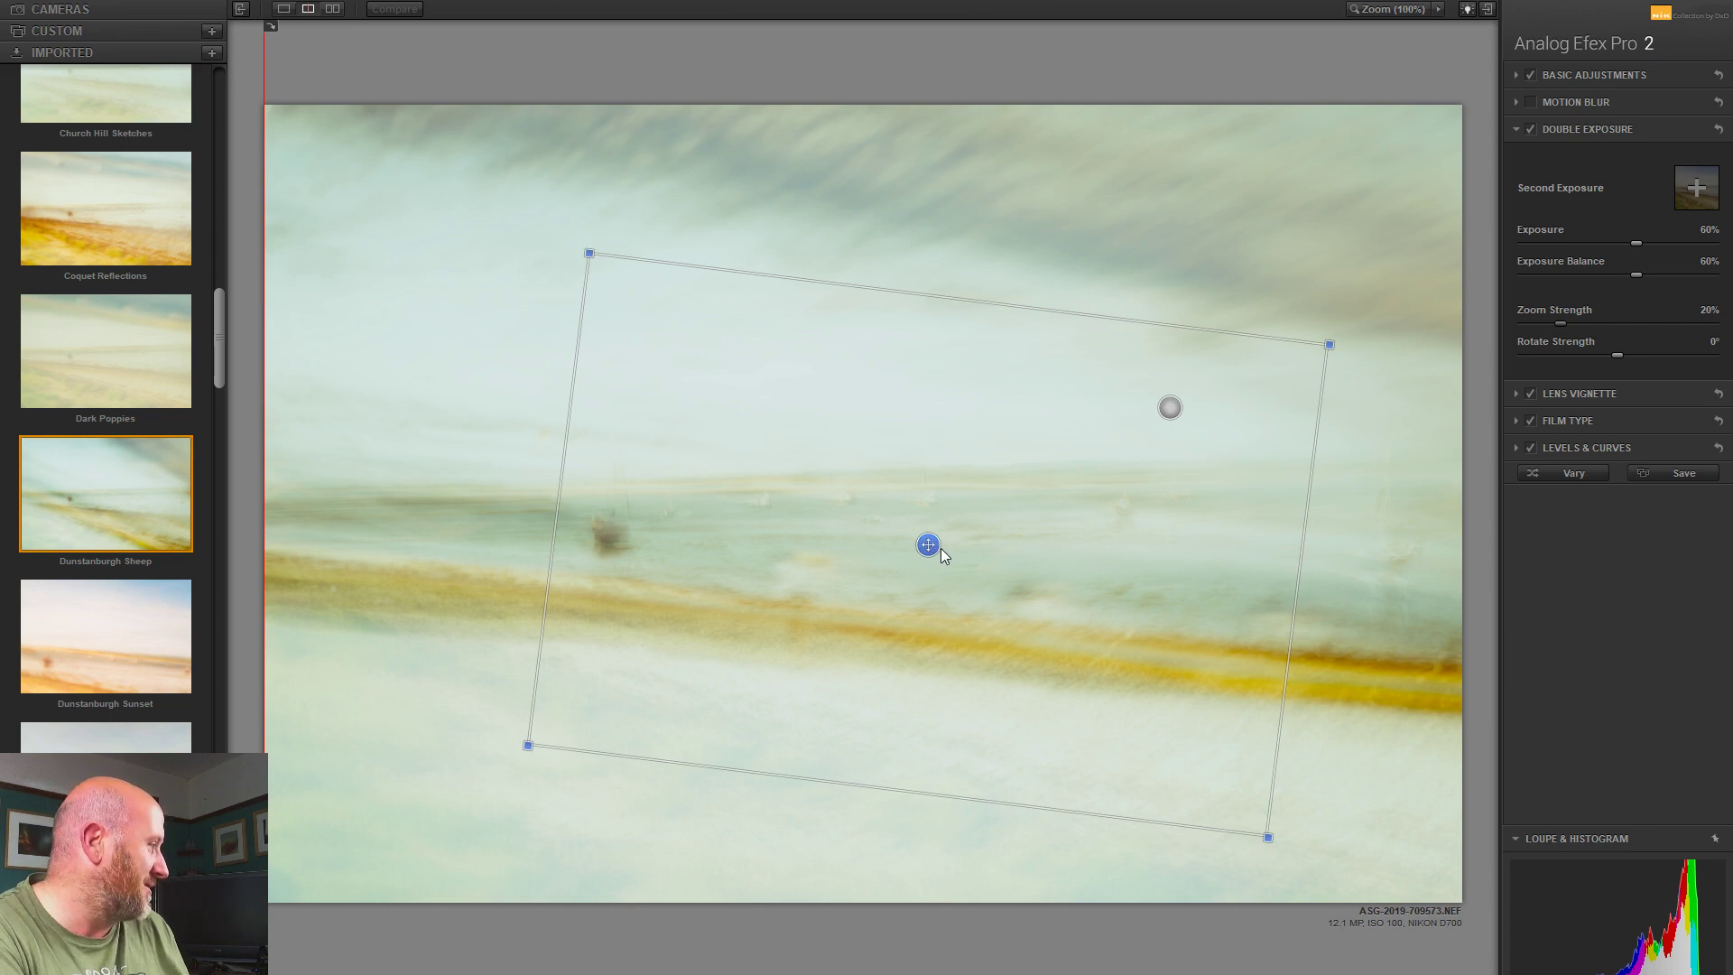
mouse_move(928, 545)
mouse_down()
mouse_move(905, 538)
mouse_move(938, 544)
mouse_up()
mouse_move(1638, 273)
mouse_down()
mouse_move(1602, 284)
mouse_move(1617, 286)
mouse_up()
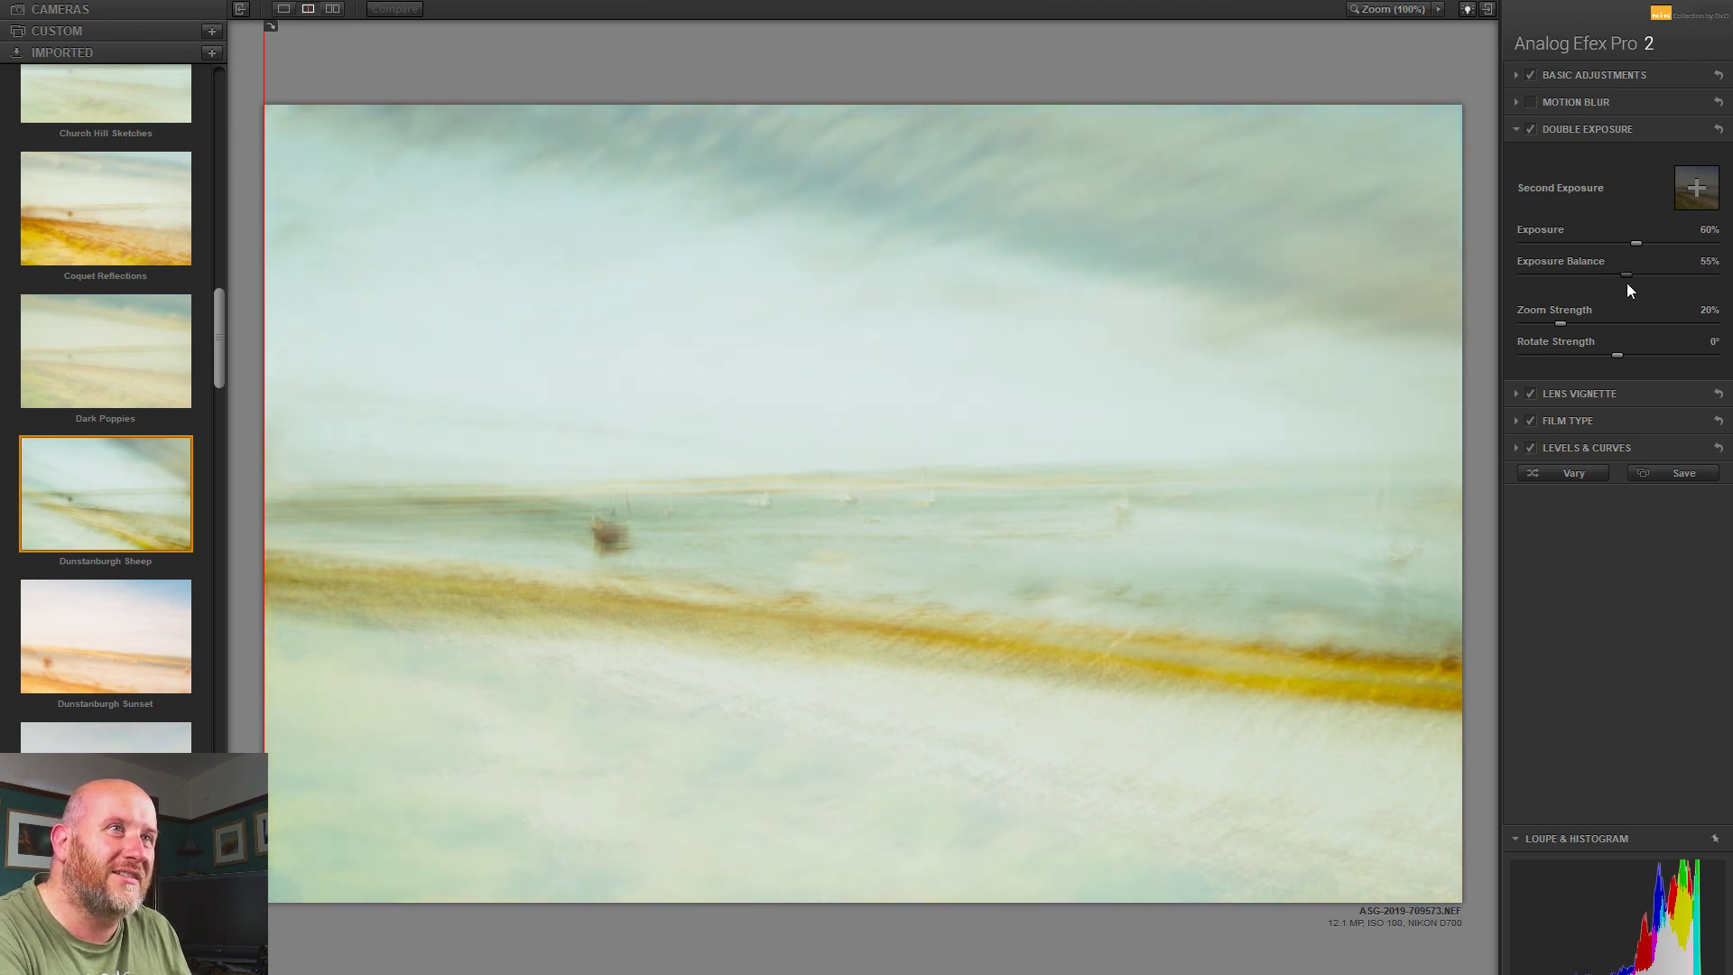
Step: Compare the image with and without the Lens Vignette, leaving it enabled
mouse_move(638, 486)
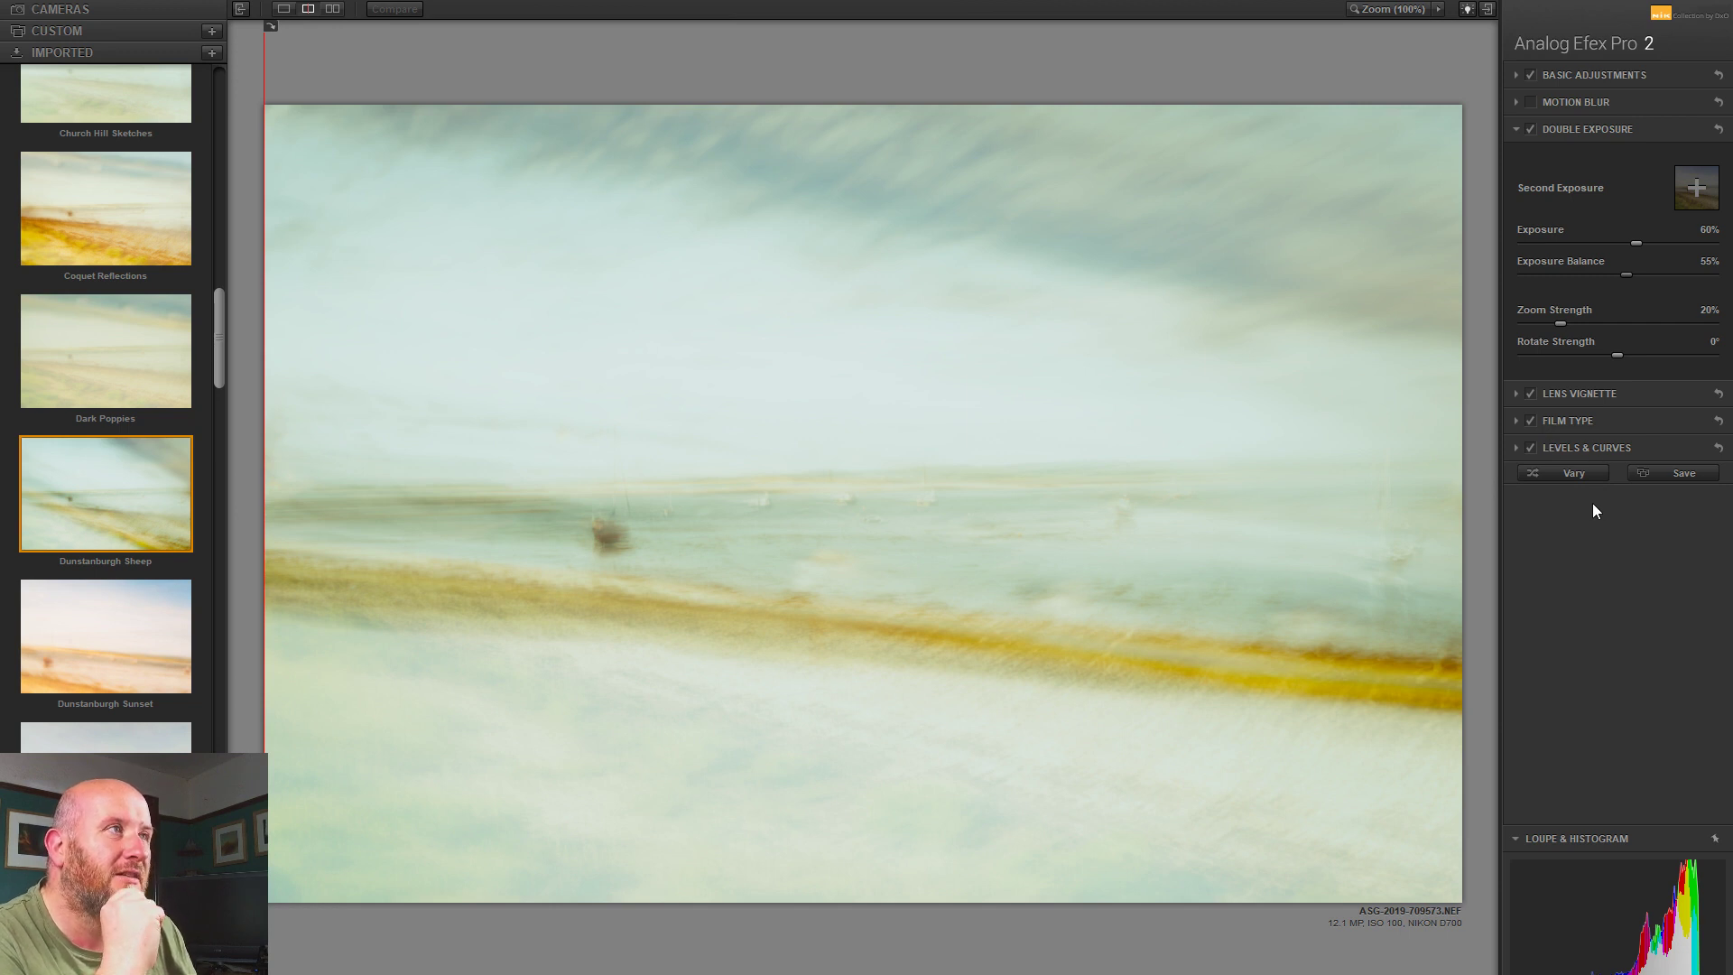
click(1531, 397)
click(1531, 398)
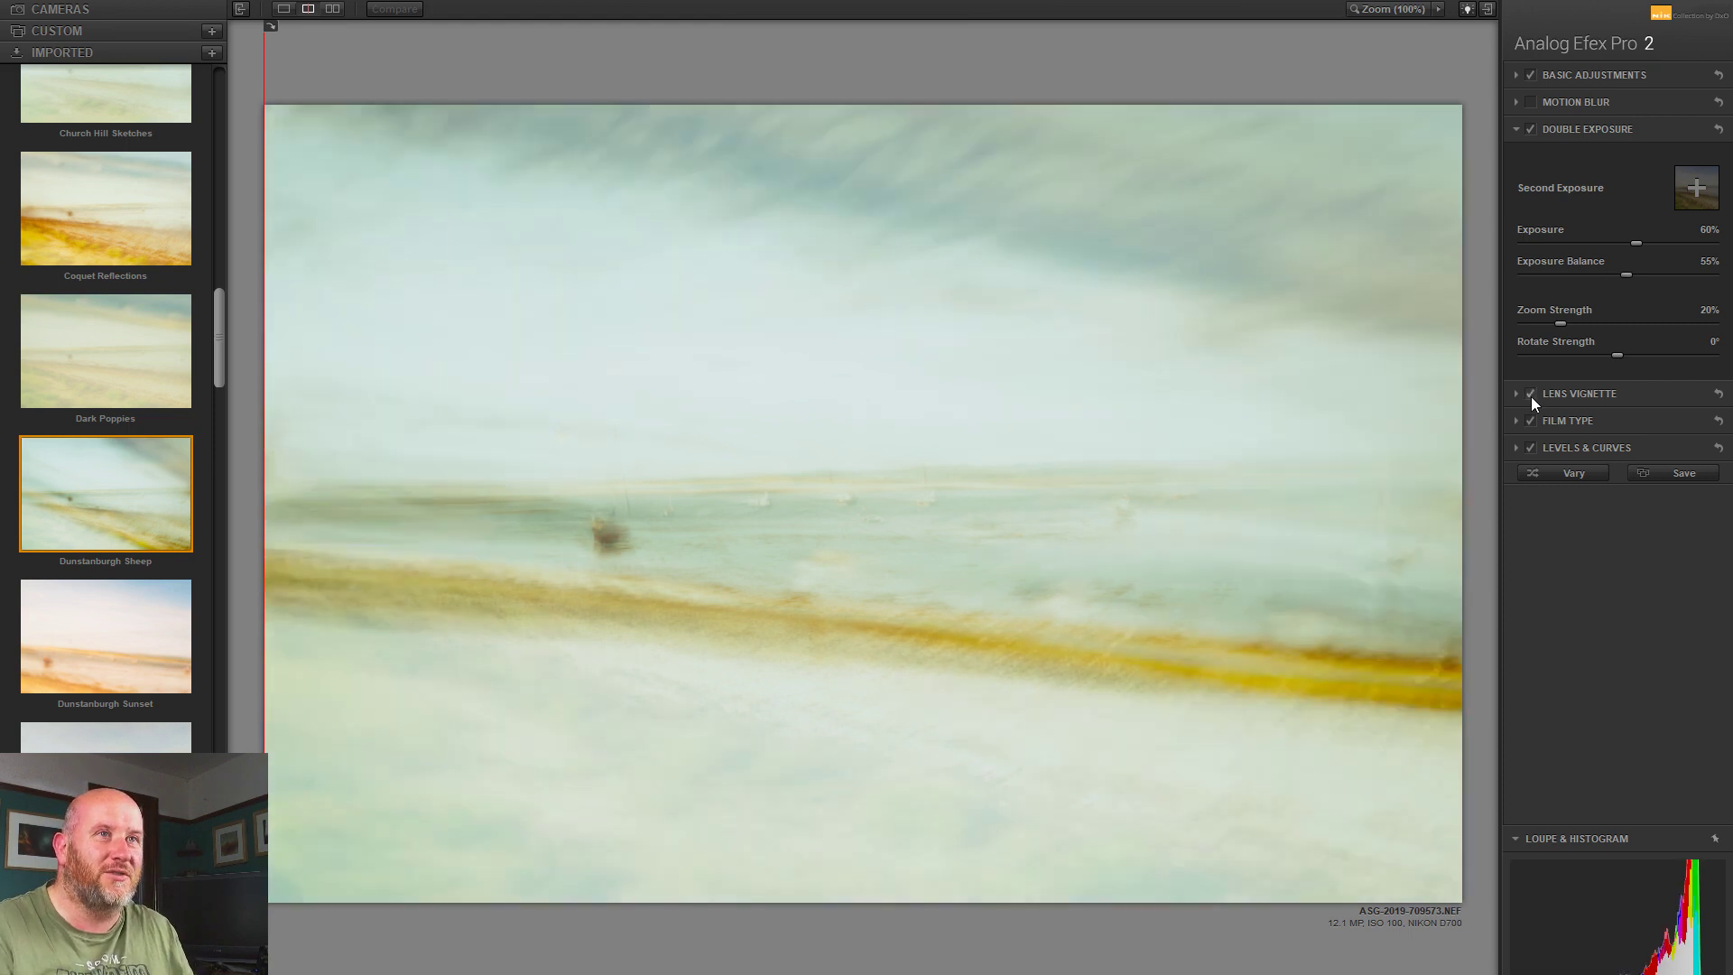
Step: Move the Lens Vignette's centre down into the pale foreground and set its Amount to -22%
click(1556, 395)
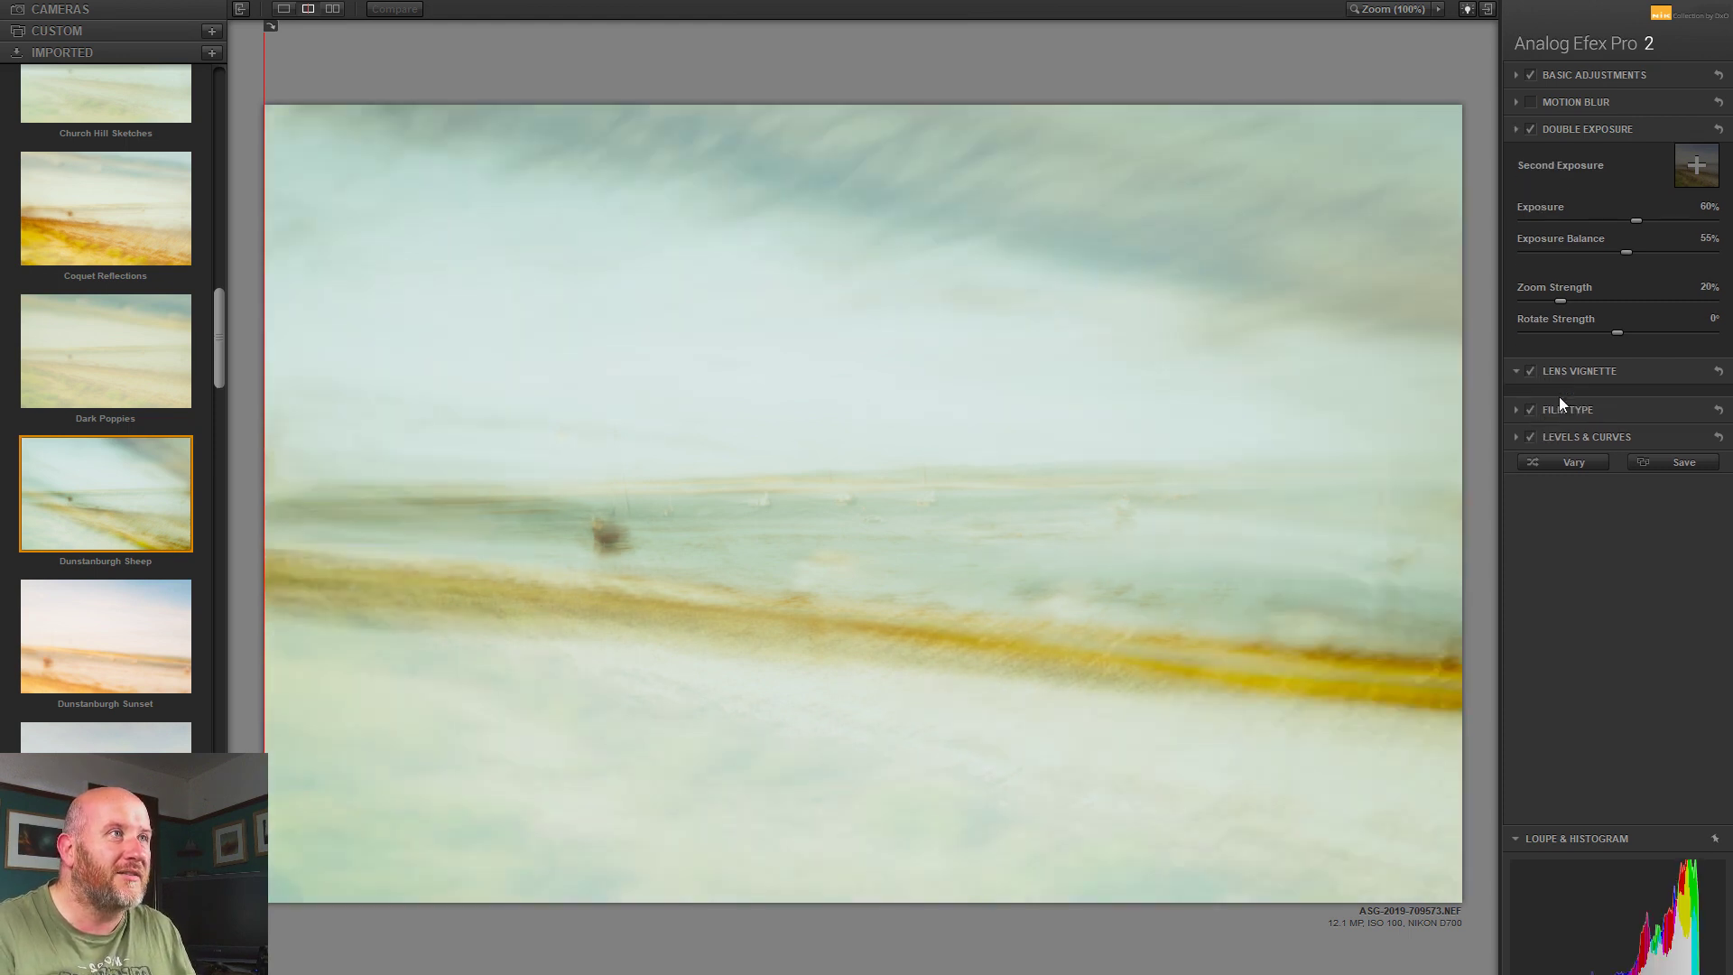
drag(799, 497, 834, 710)
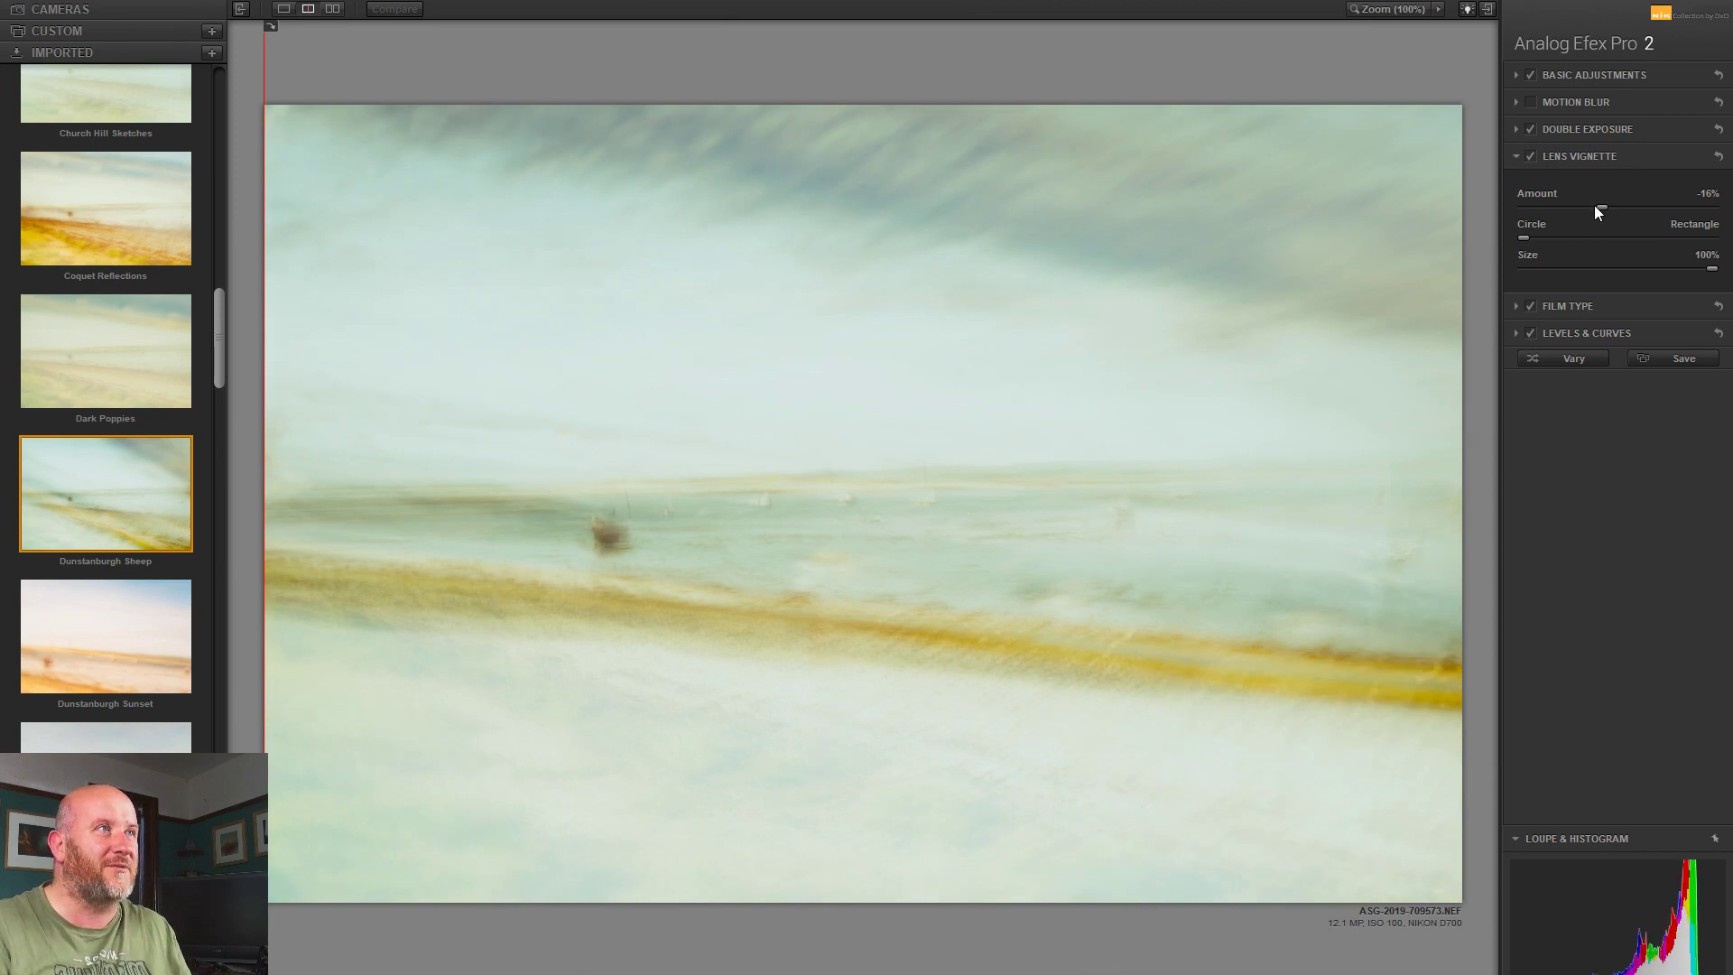
drag(1603, 208, 1592, 215)
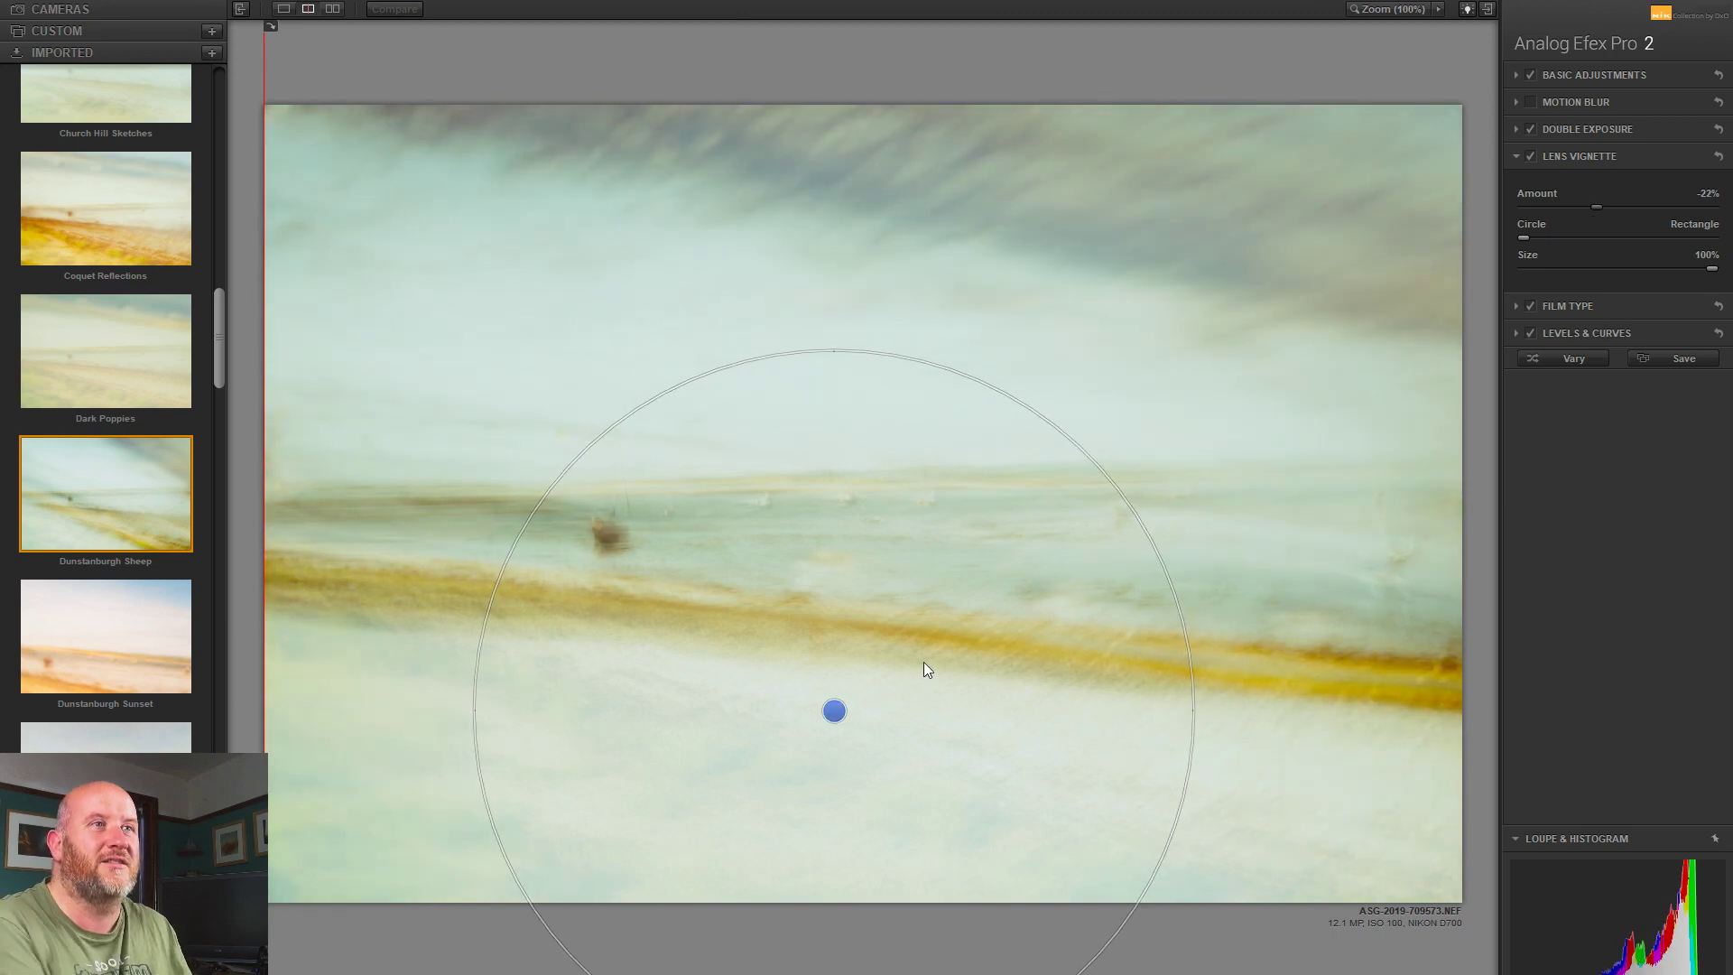
drag(853, 713, 858, 797)
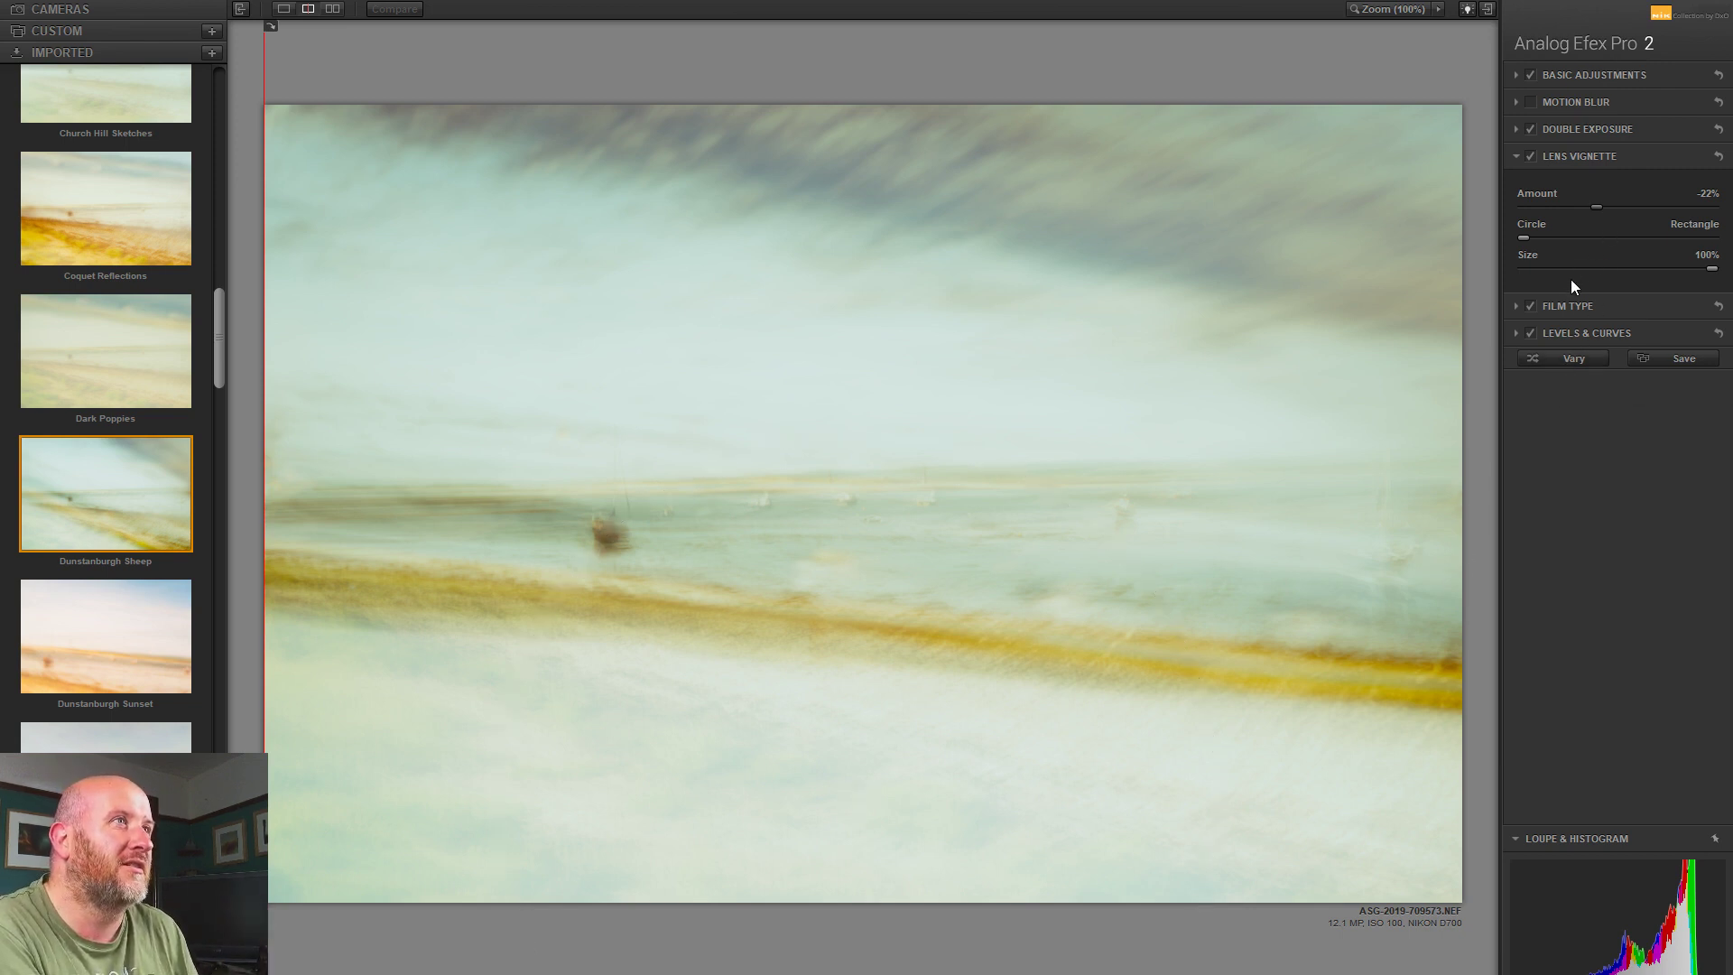
Step: Compare the image with and without the Film Type effect, leaving it enabled
click(1529, 308)
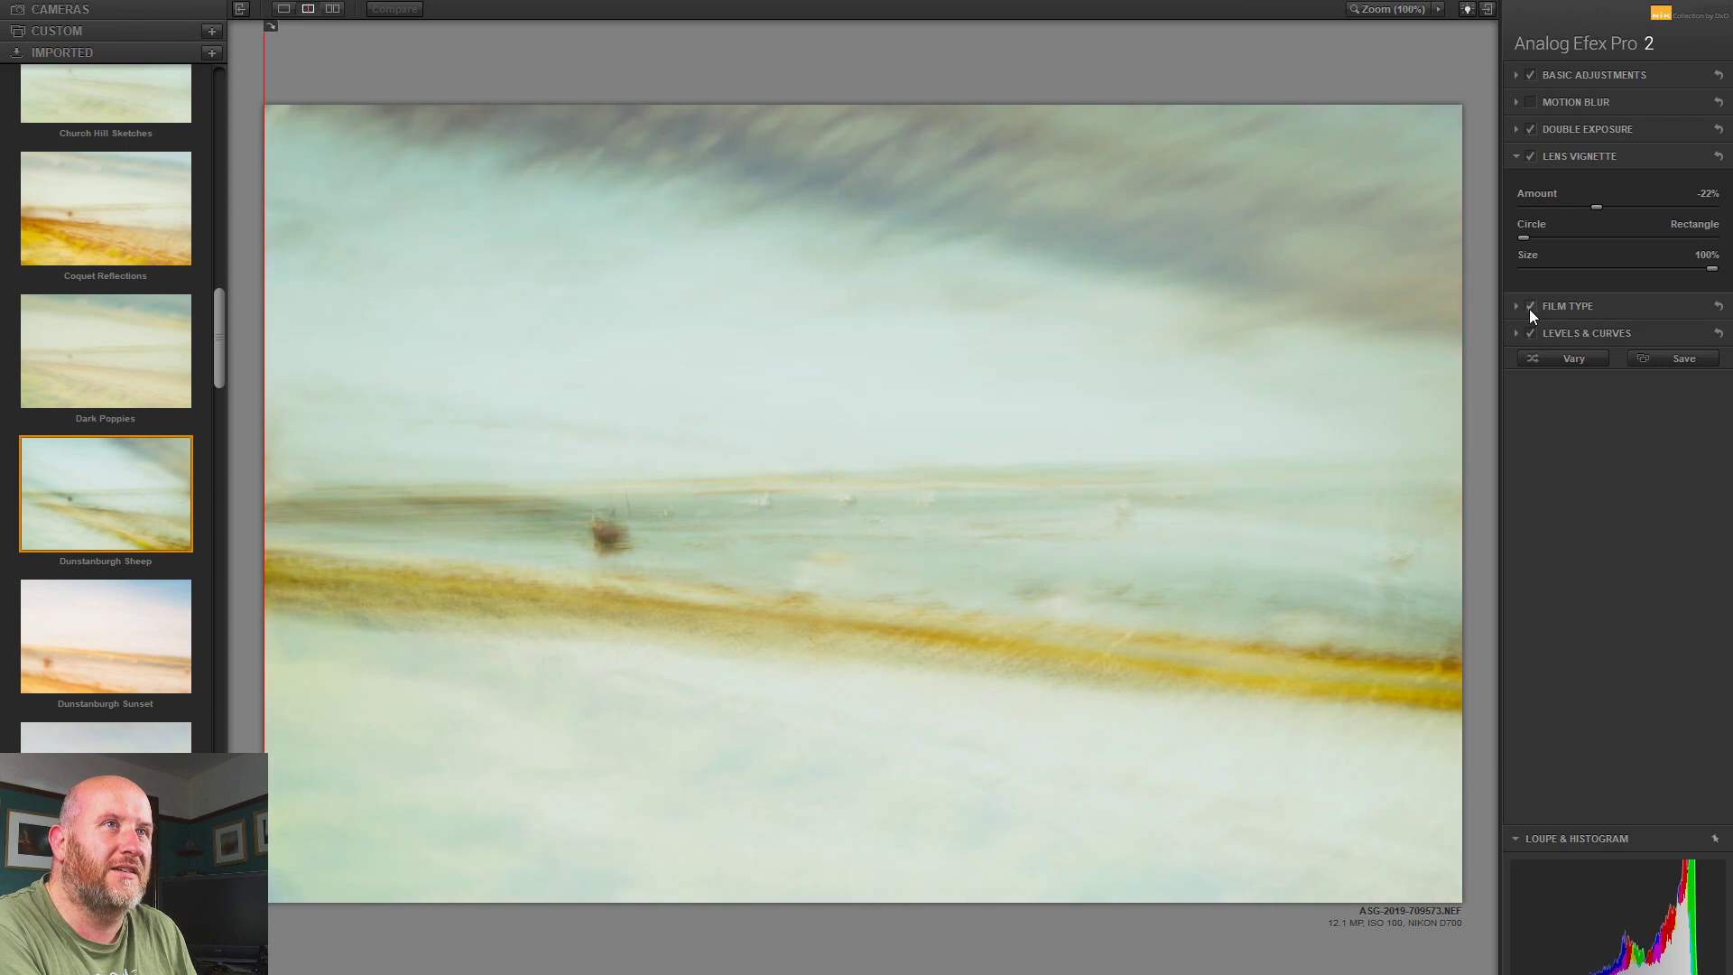
click(1568, 306)
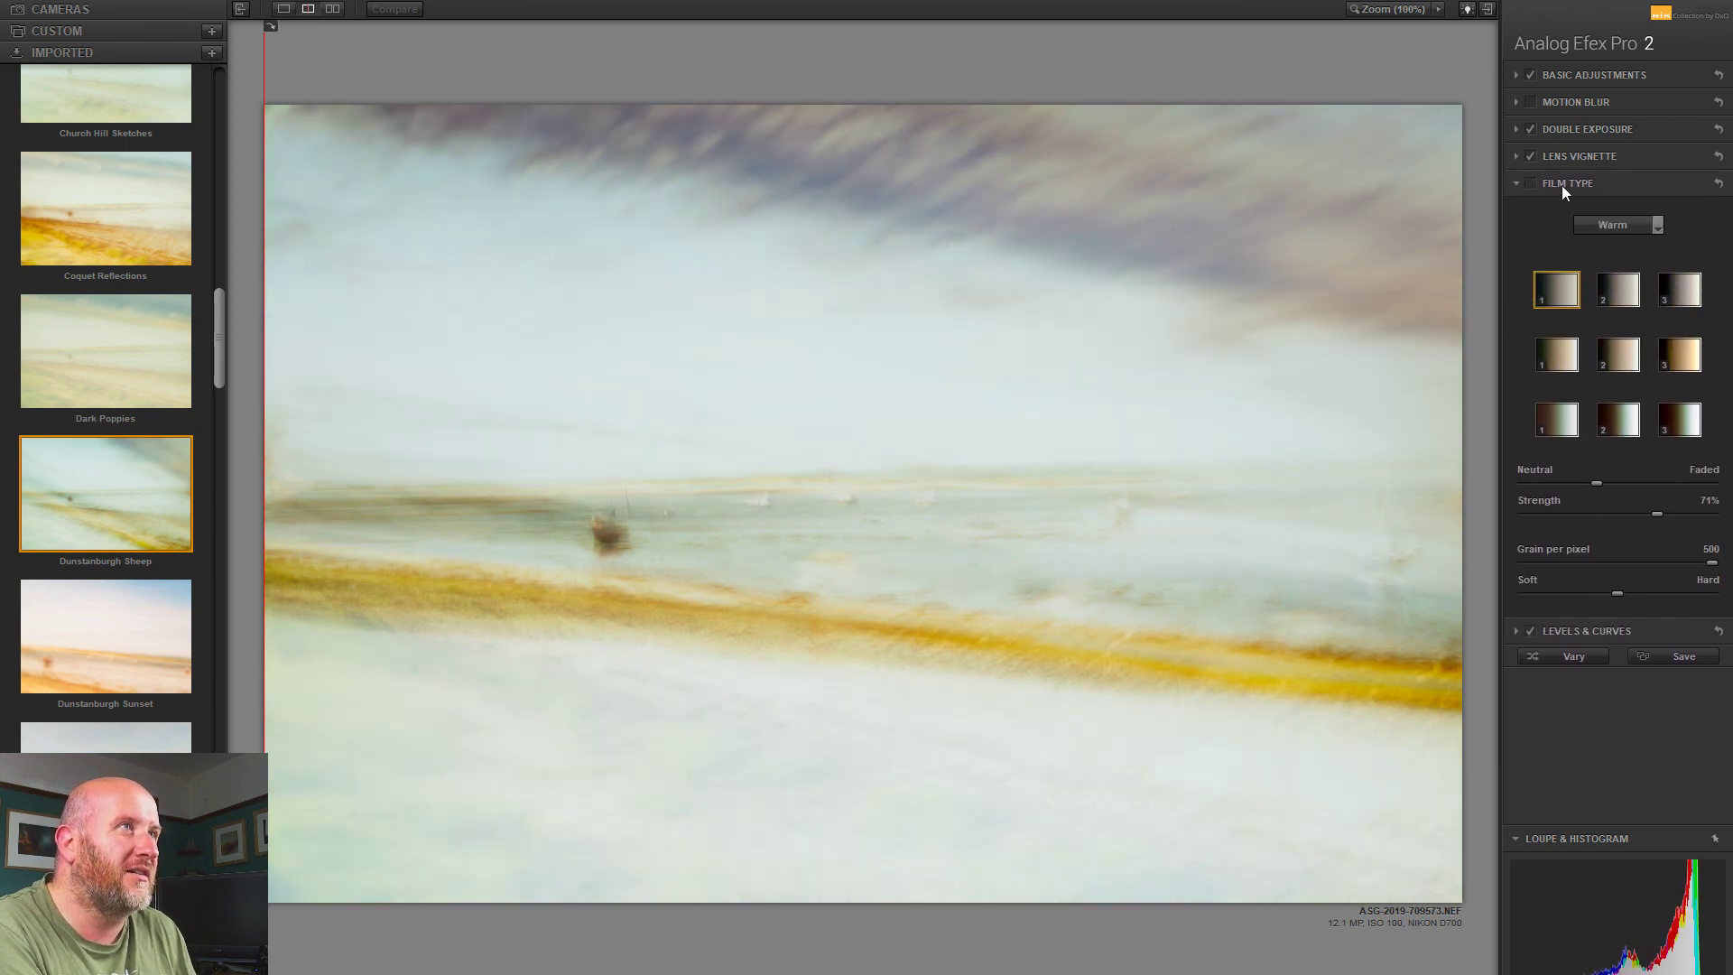
click(1530, 184)
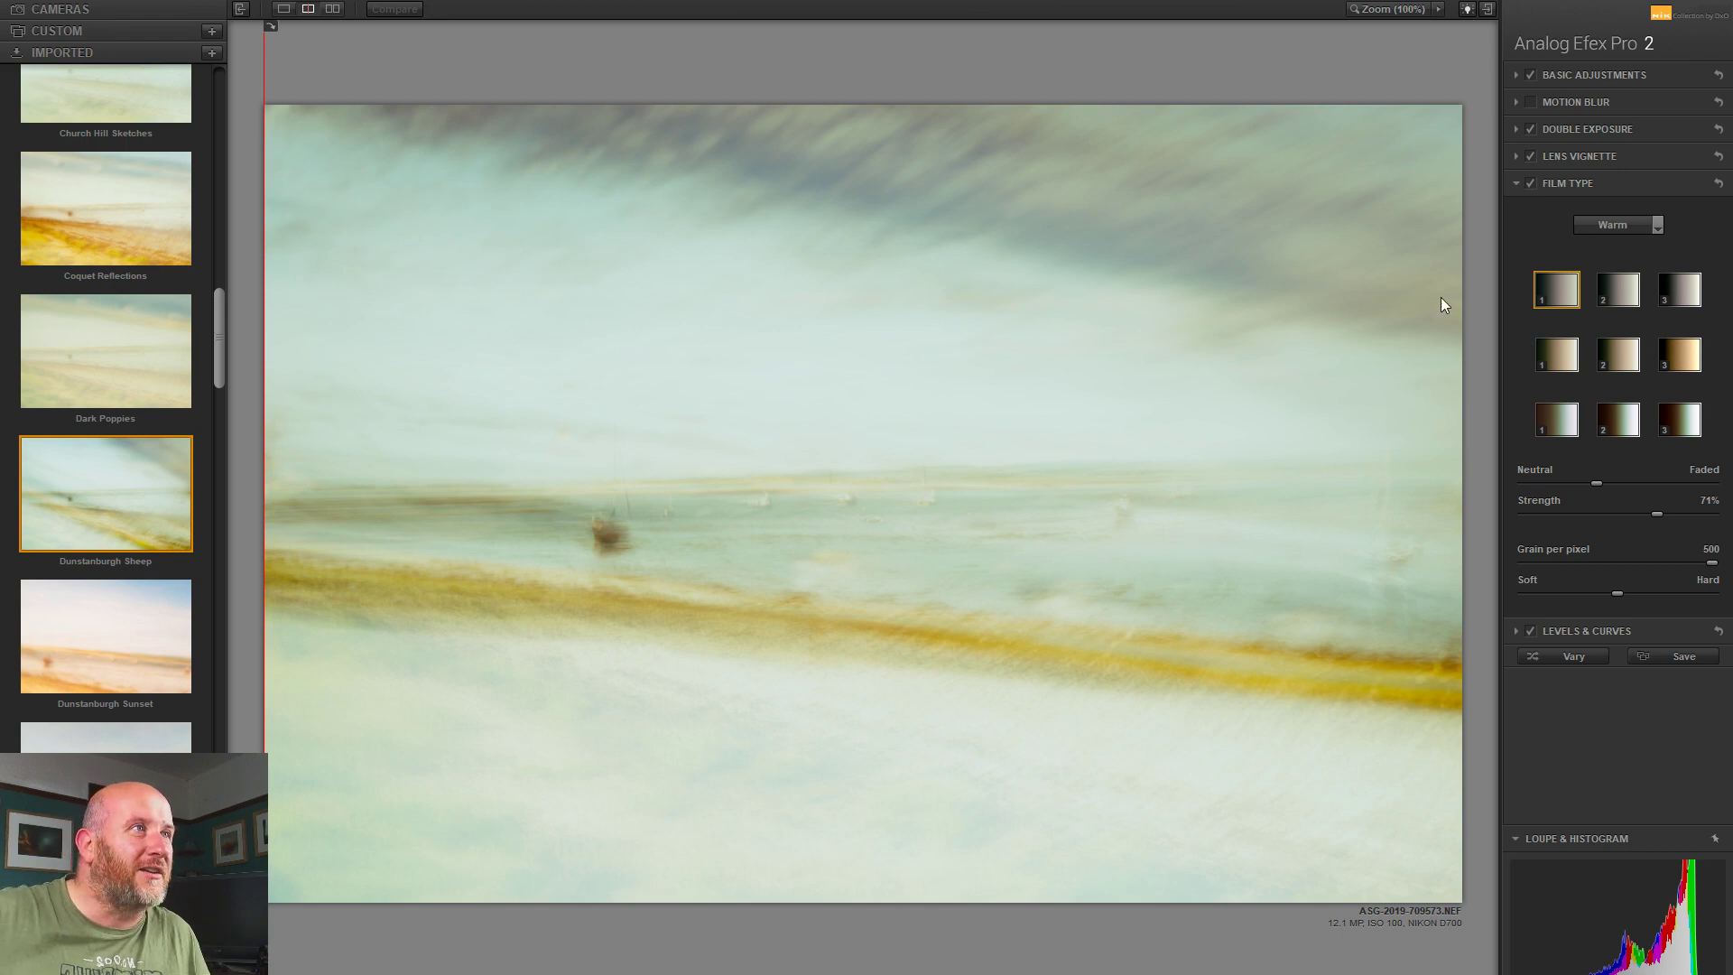
Step: Try the first Warm film variants in the second and third rows and the first Cool variant of each row
click(1541, 352)
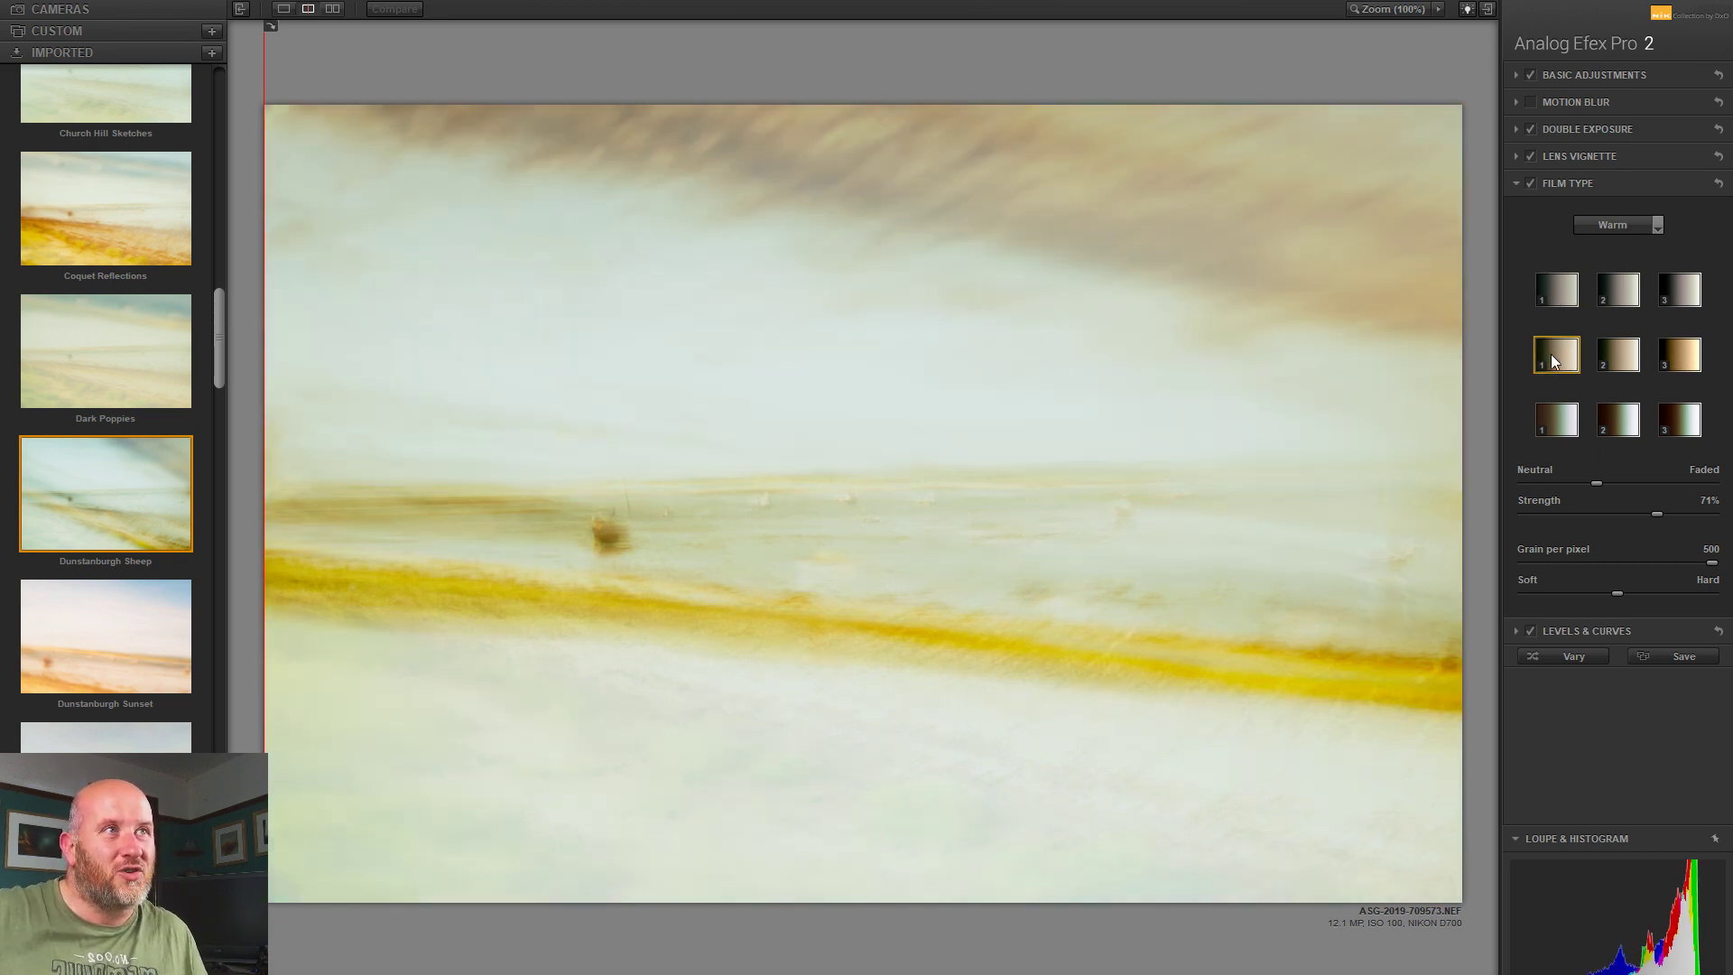
click(1556, 426)
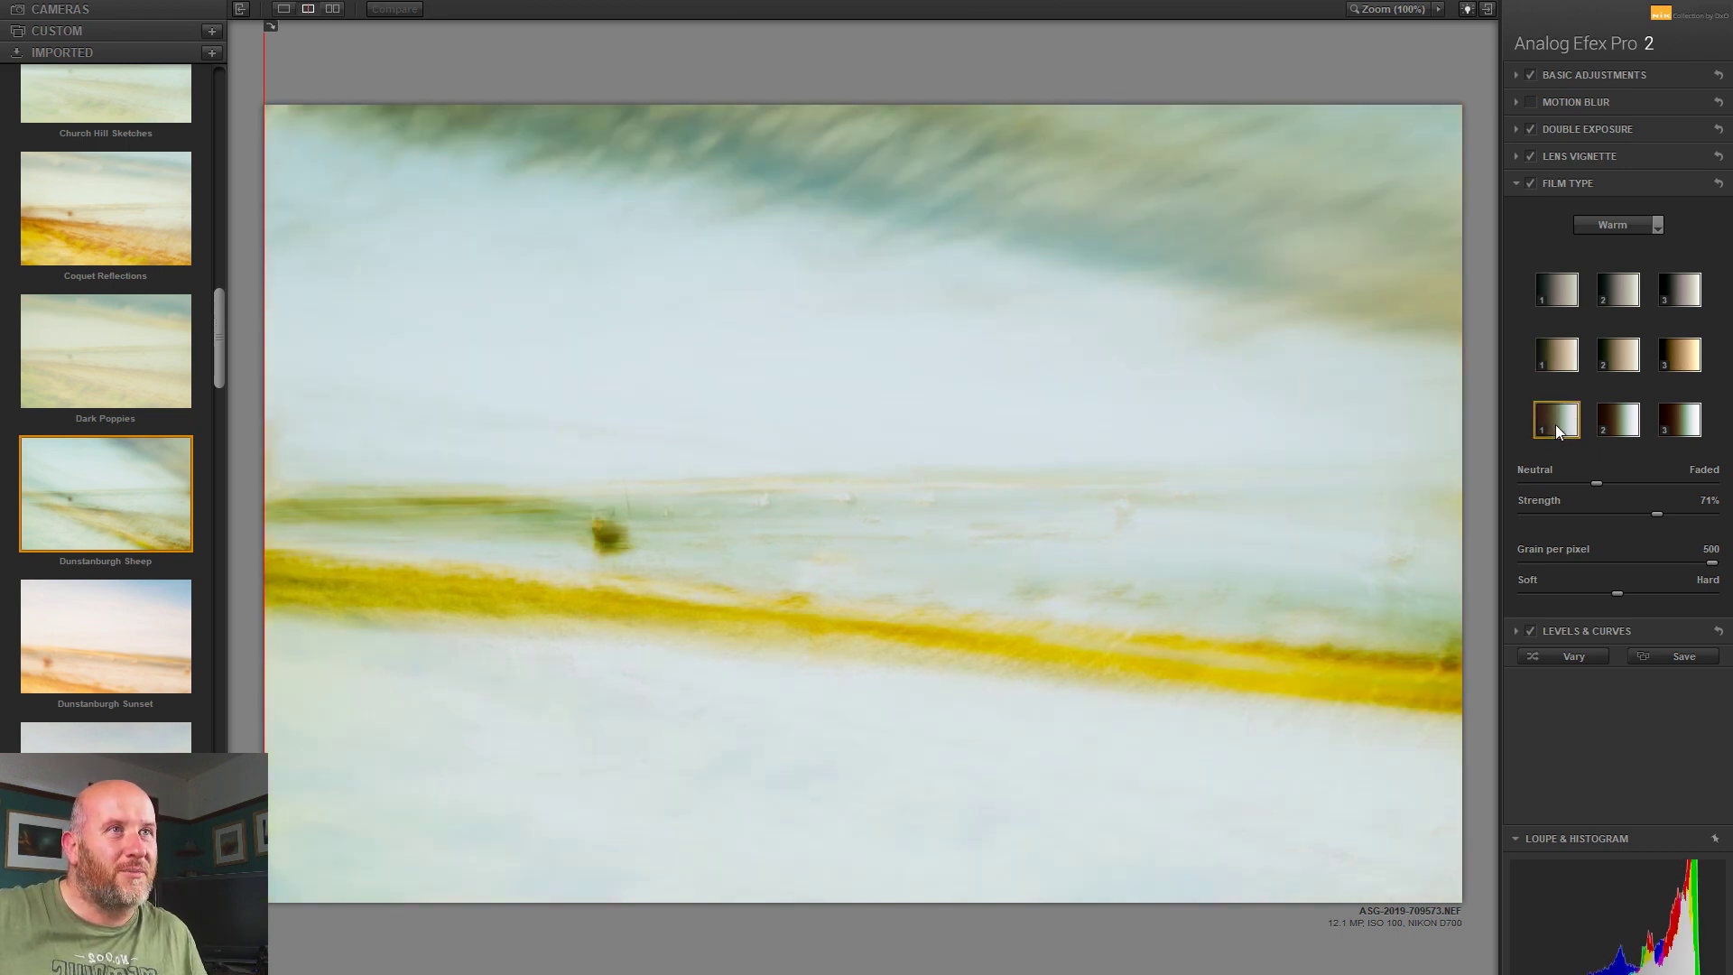
click(1612, 224)
click(1595, 266)
click(1559, 300)
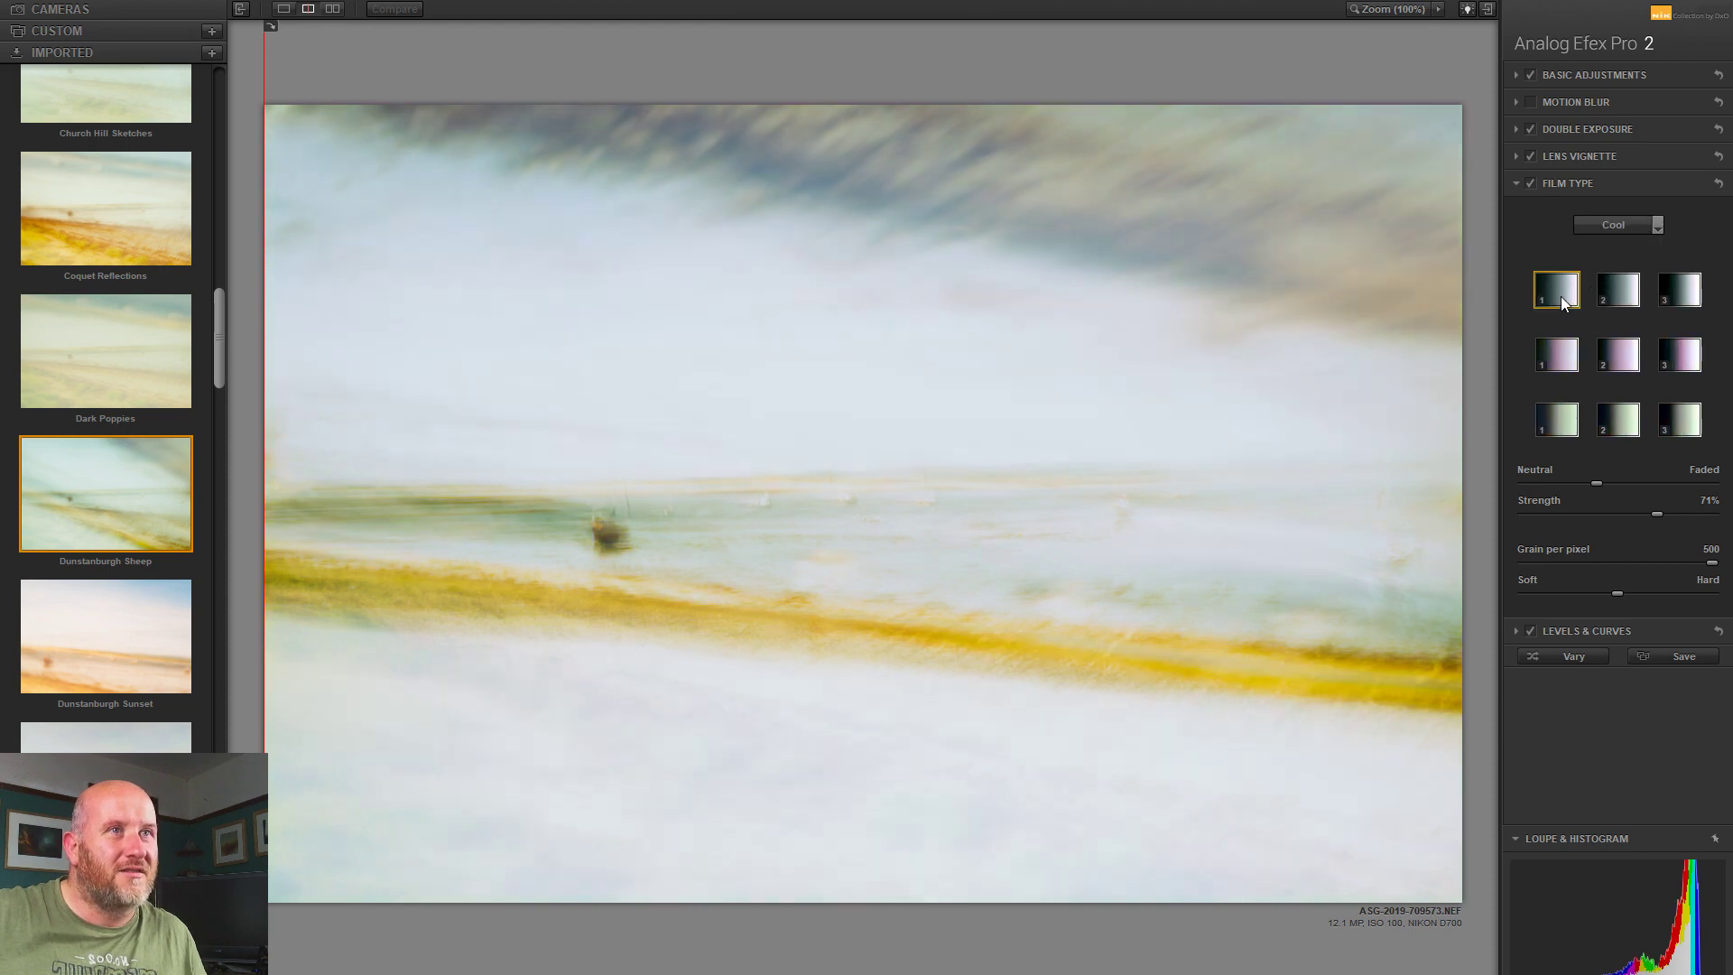
click(1556, 355)
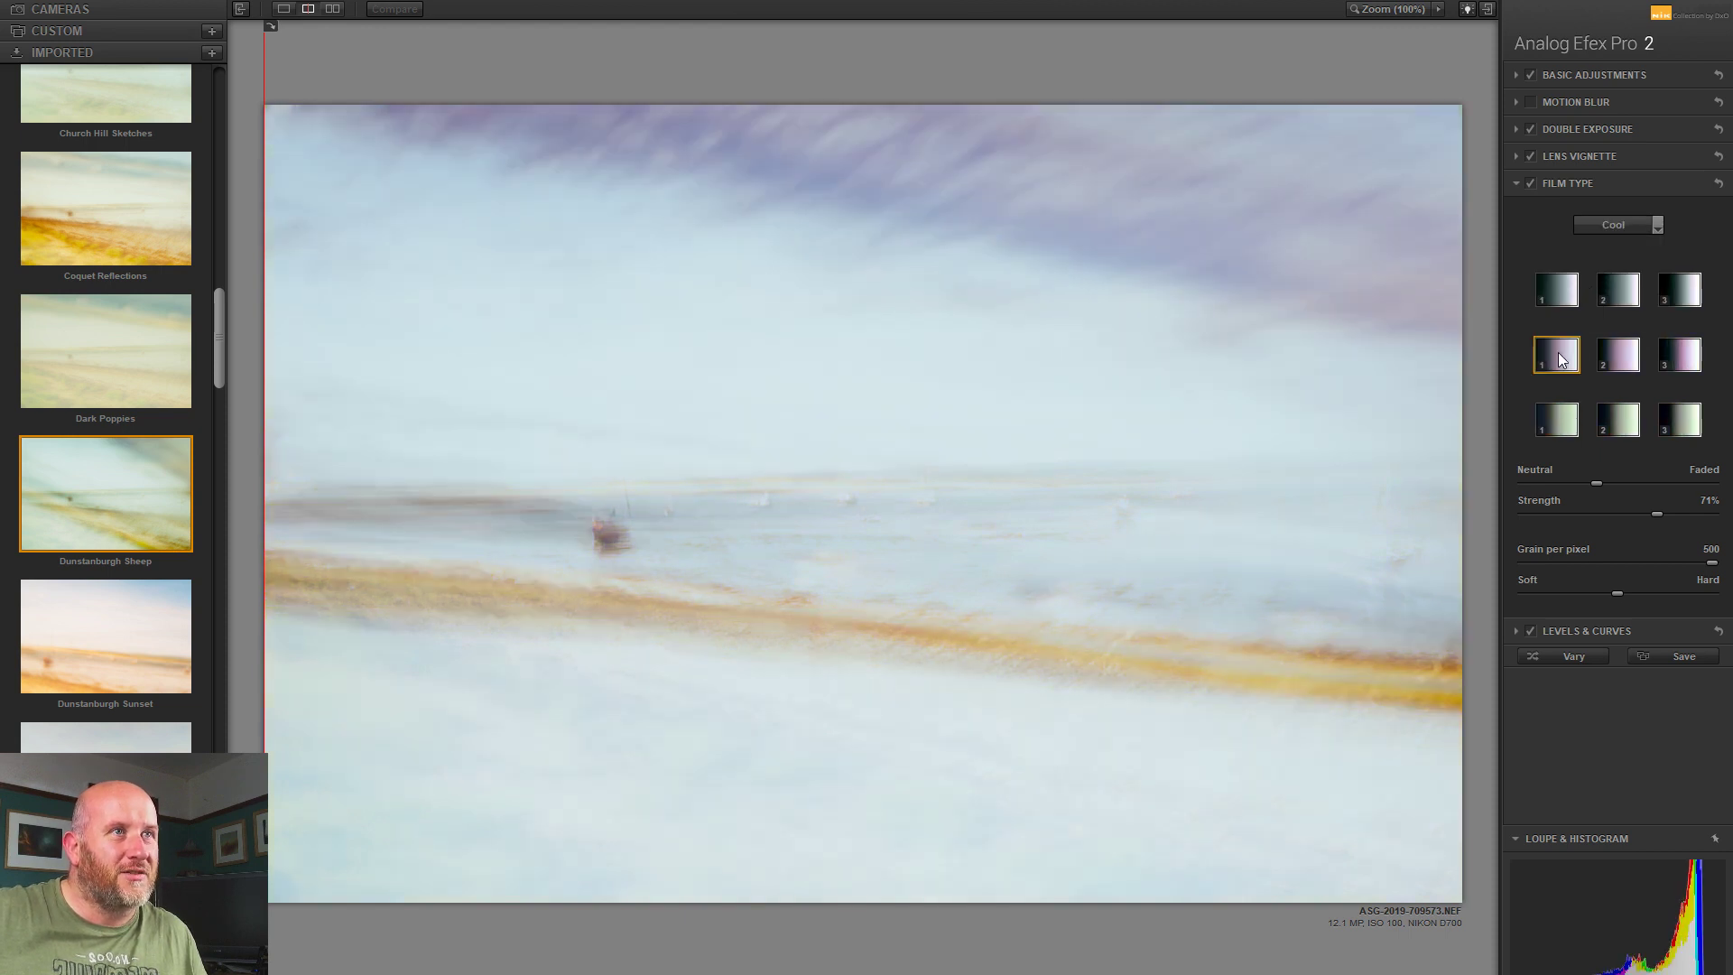
click(1557, 424)
Step: Choose the first Subtle film variant in the fourth row, with Strength at 50% and the look shifted past the midpoint towards Faded
click(1603, 225)
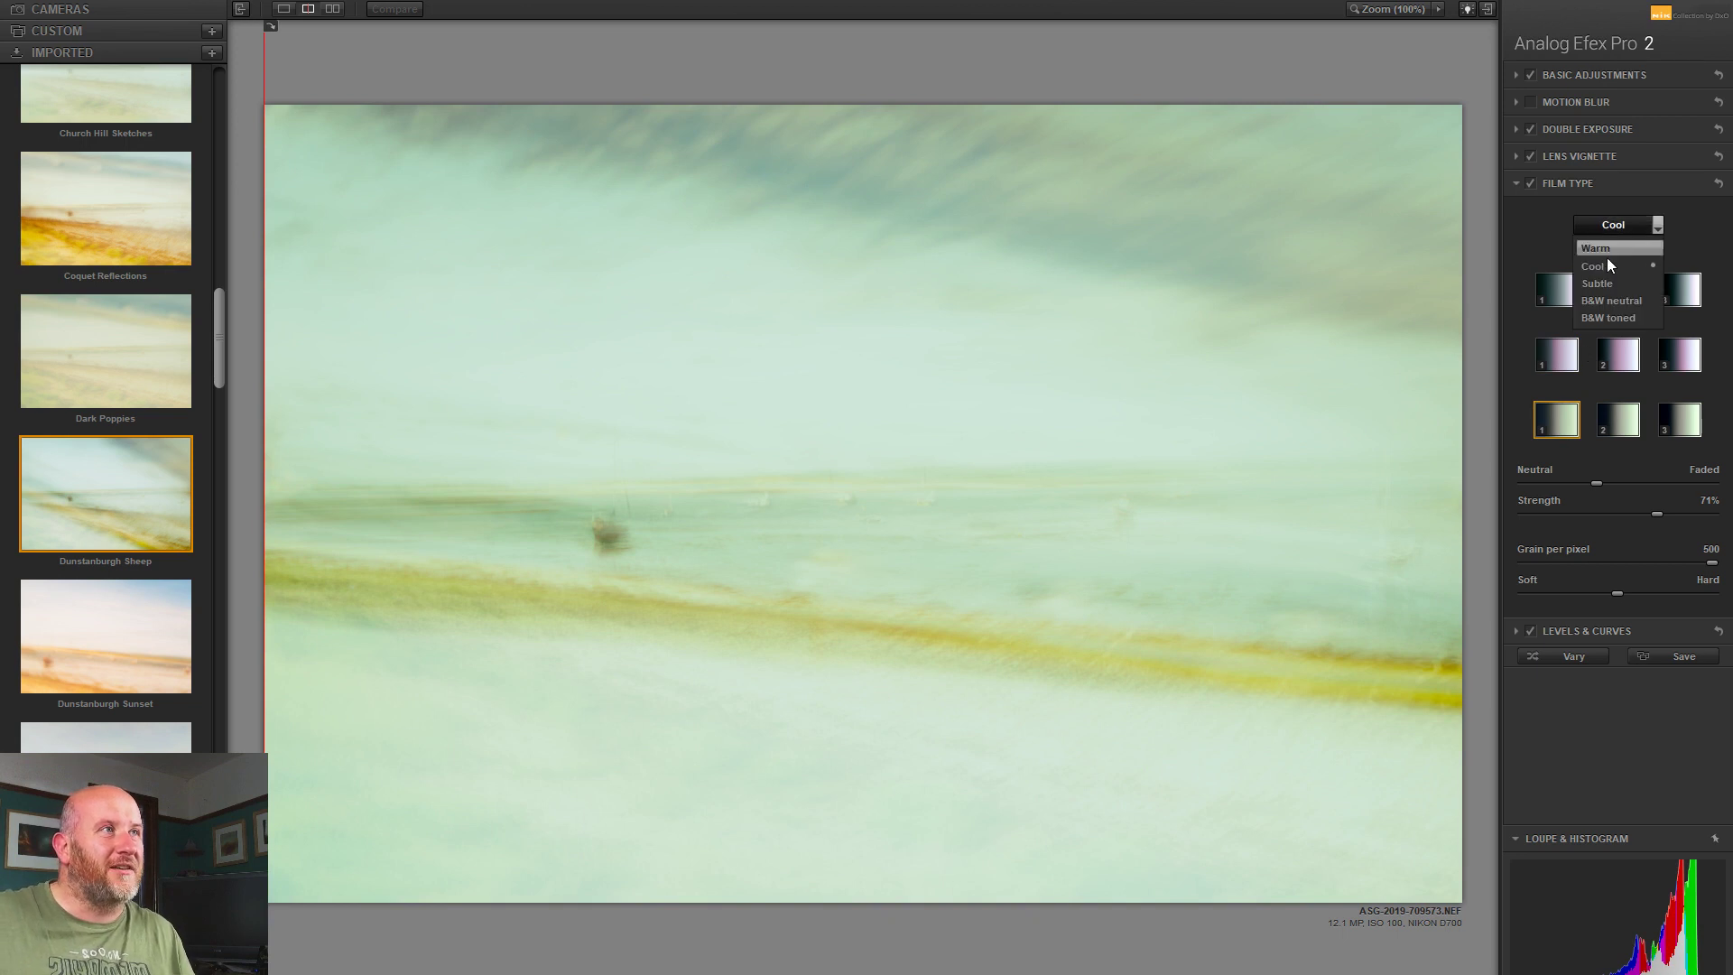
click(1600, 282)
click(1564, 298)
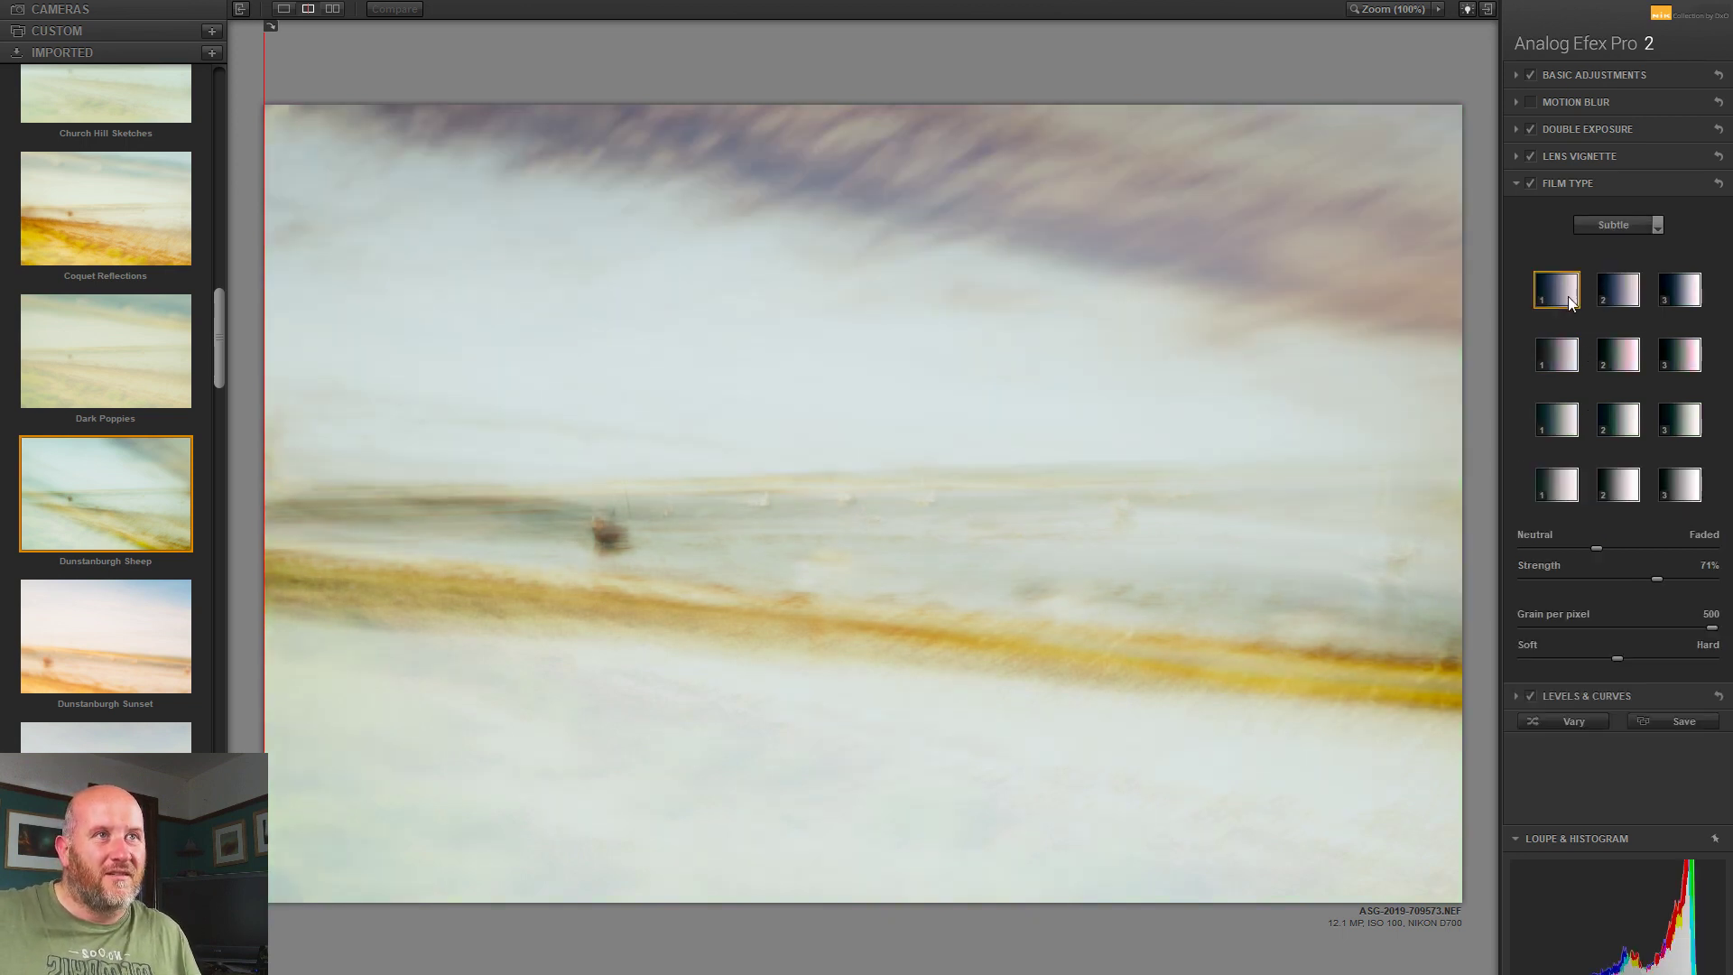
click(1575, 350)
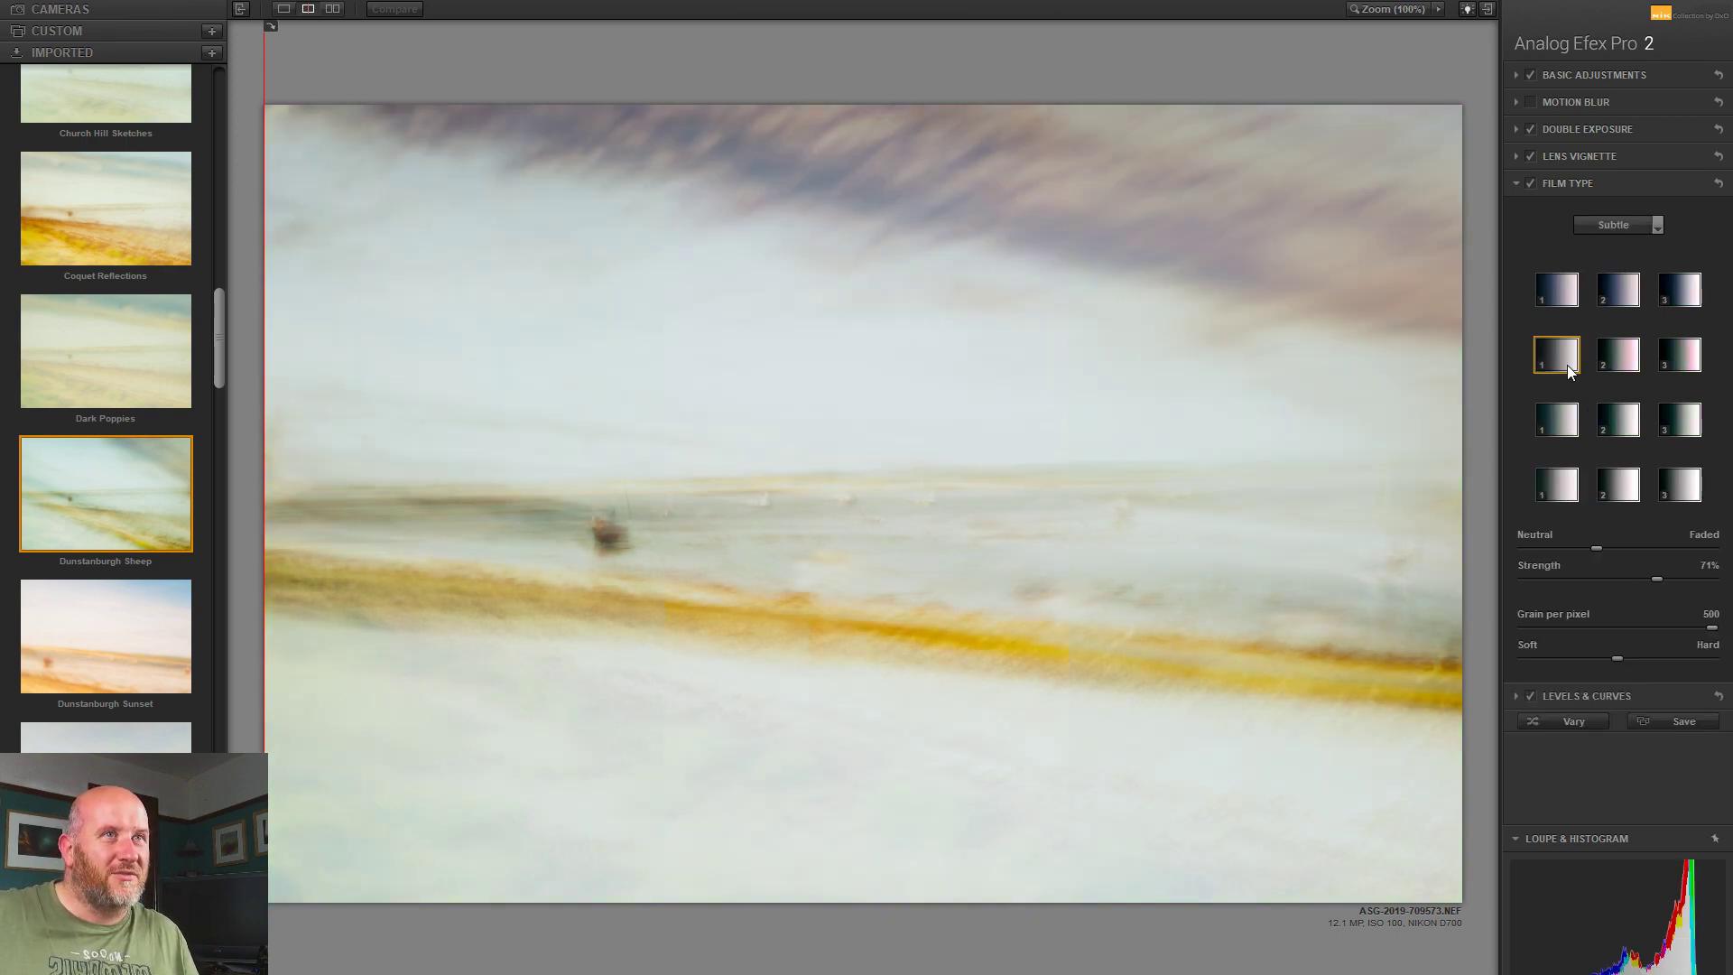
click(1557, 426)
click(1565, 488)
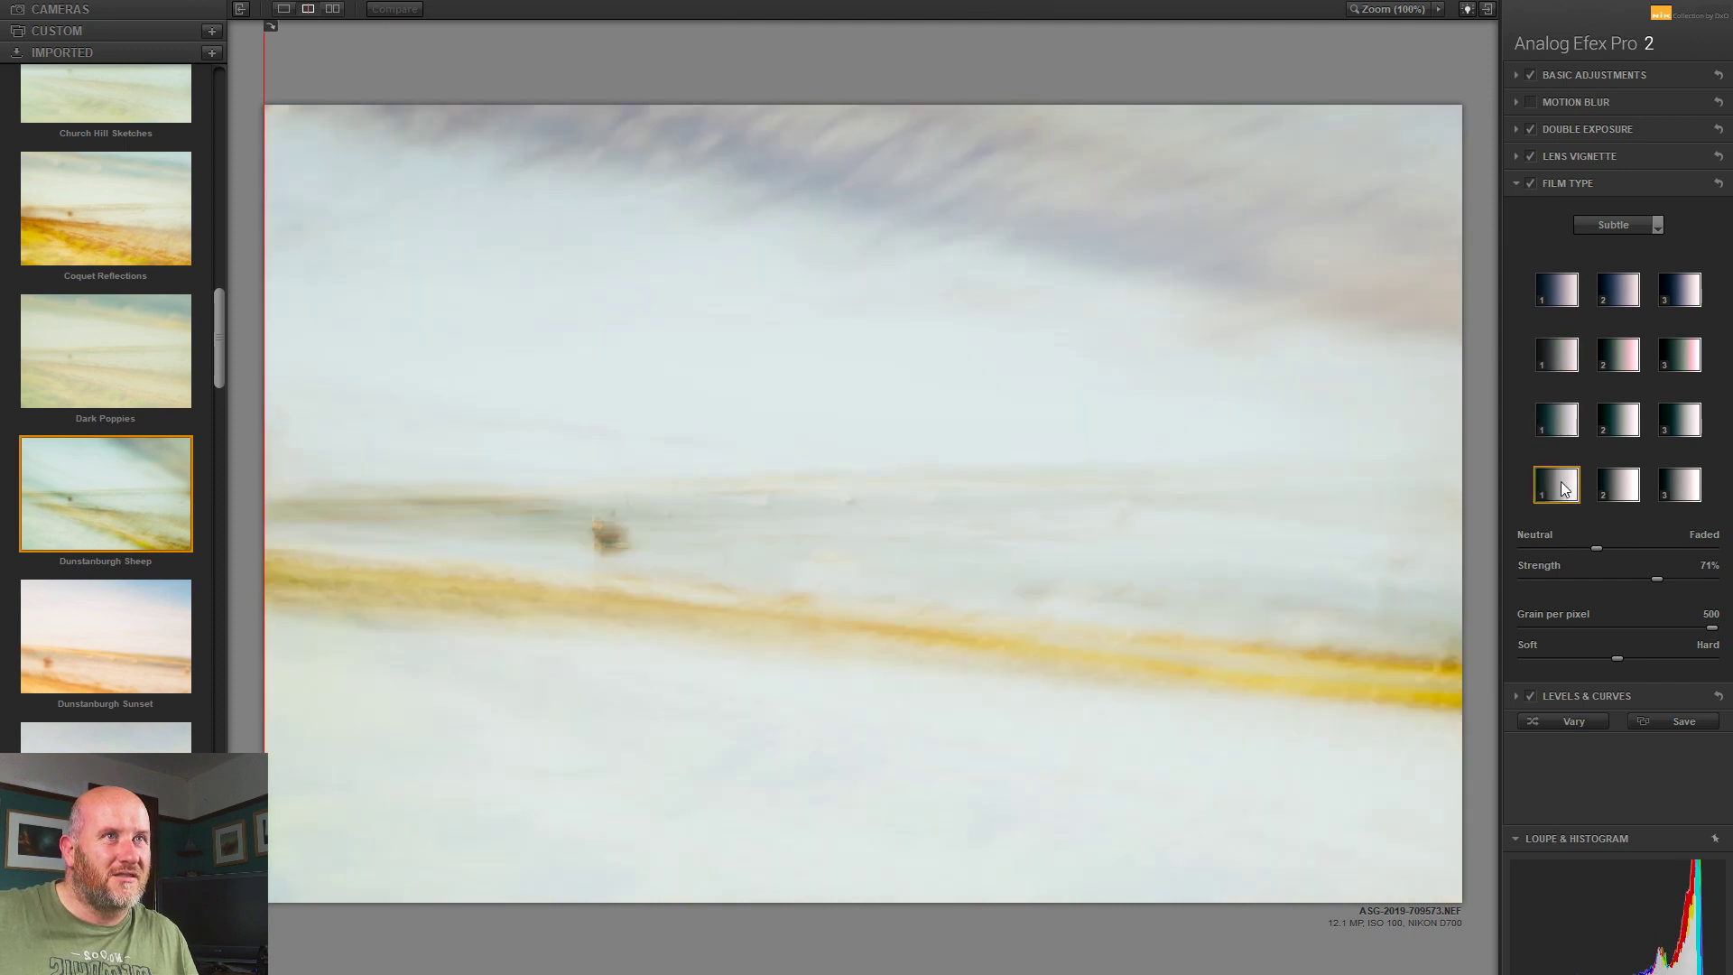
double_click(1656, 581)
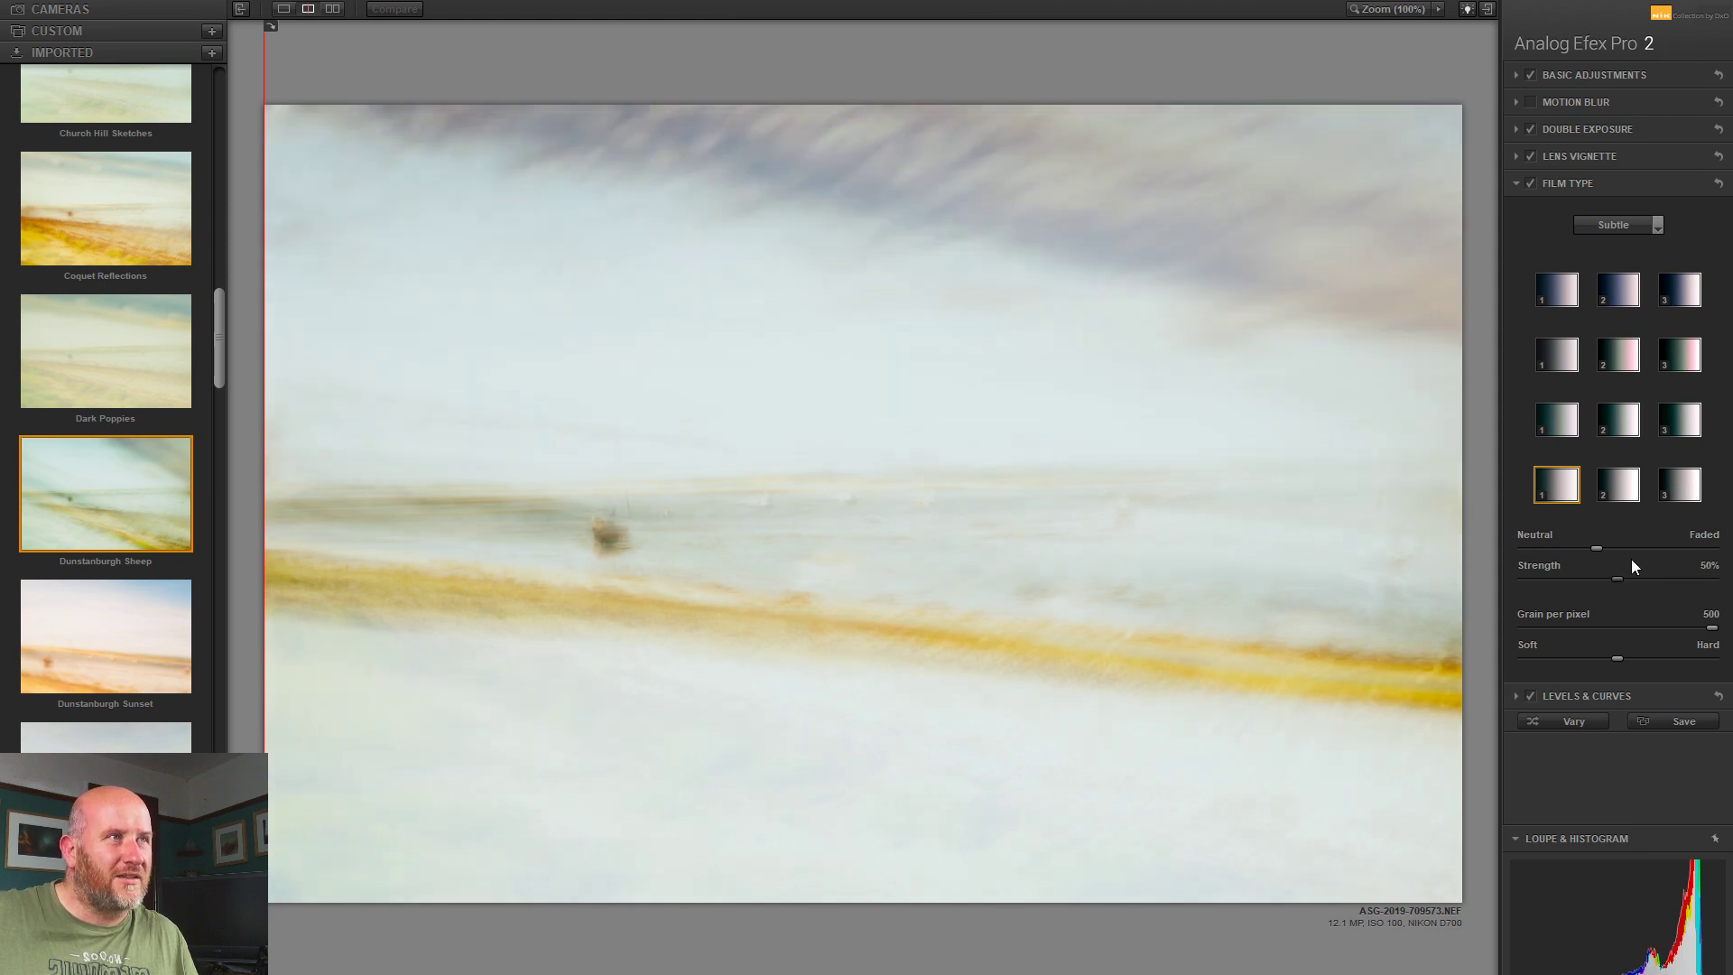
drag(1594, 546, 1683, 554)
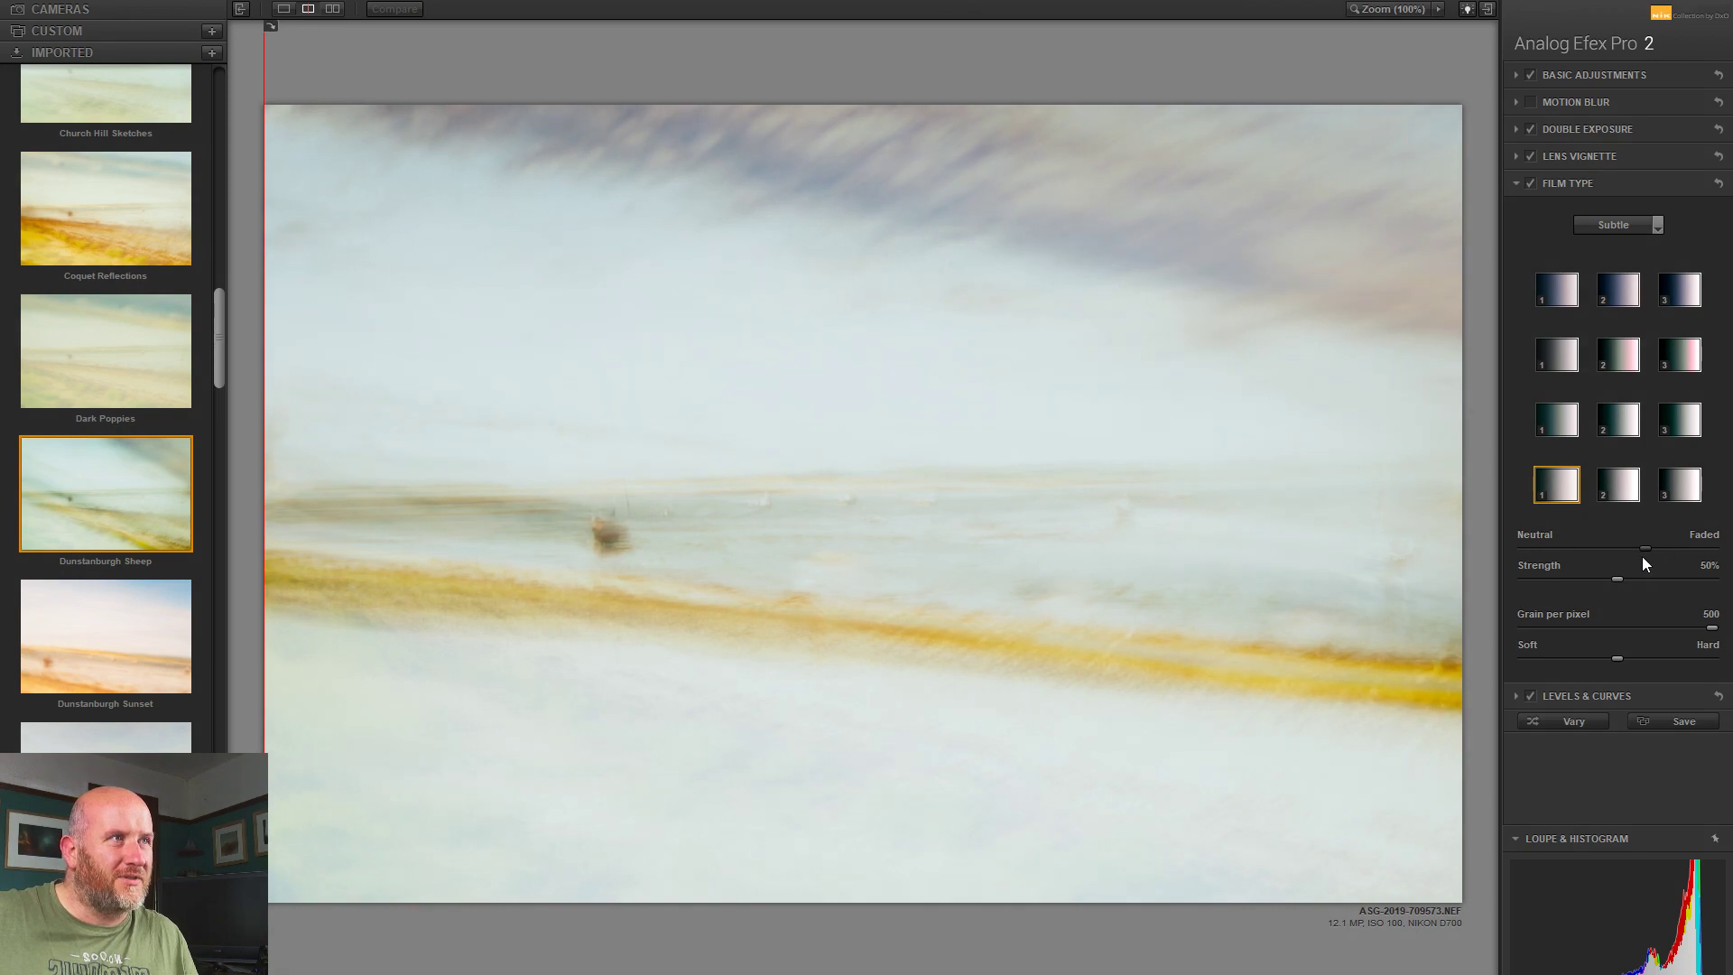
Step: In Basic Adjustments, set Brightness to -2% and Contrast to -26%
click(1630, 70)
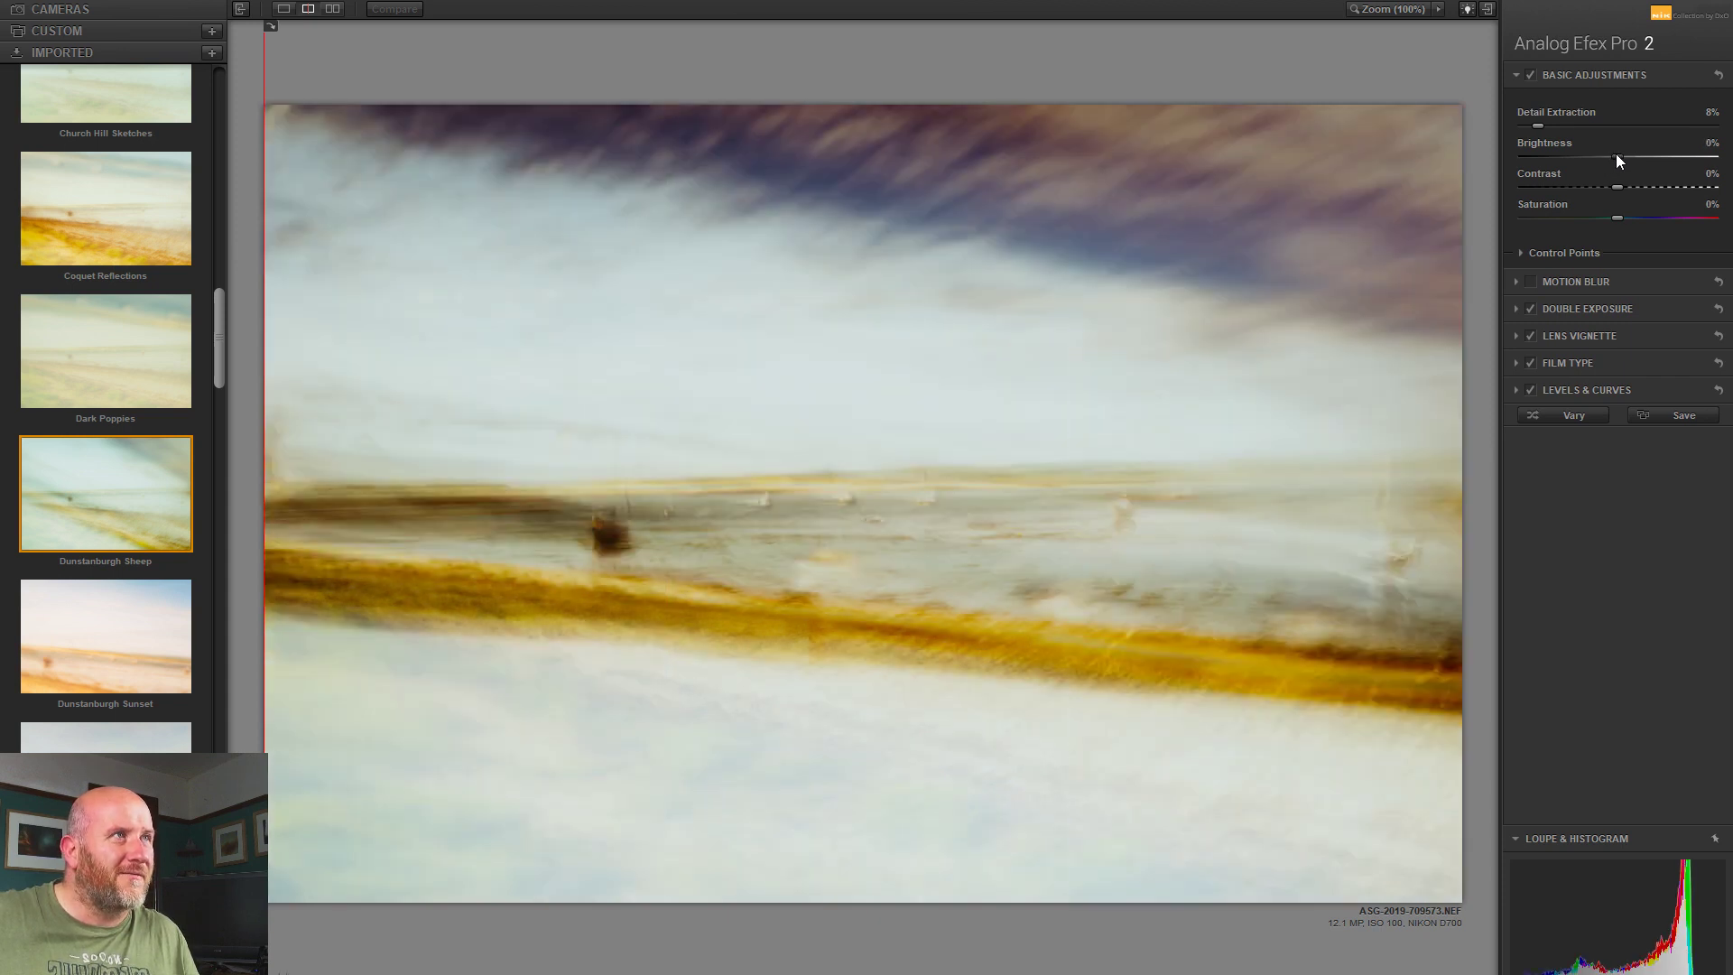
click(1616, 155)
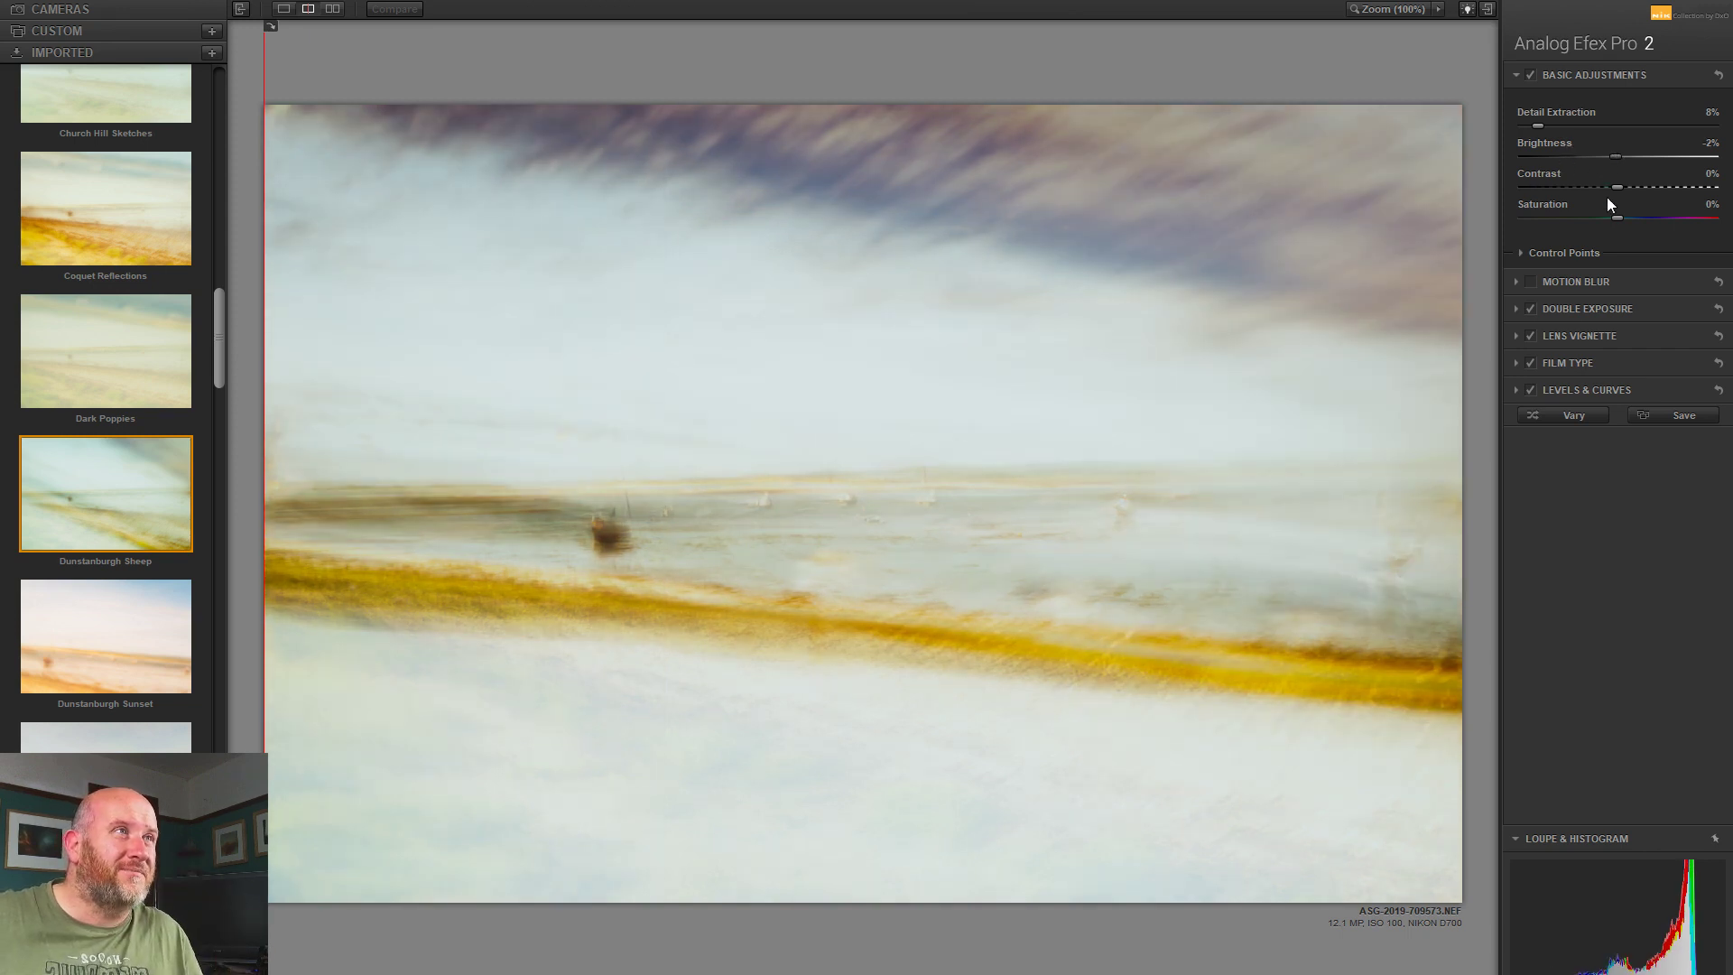
mouse_move(1581, 186)
mouse_down()
mouse_move(1665, 186)
mouse_move(1591, 187)
mouse_up()
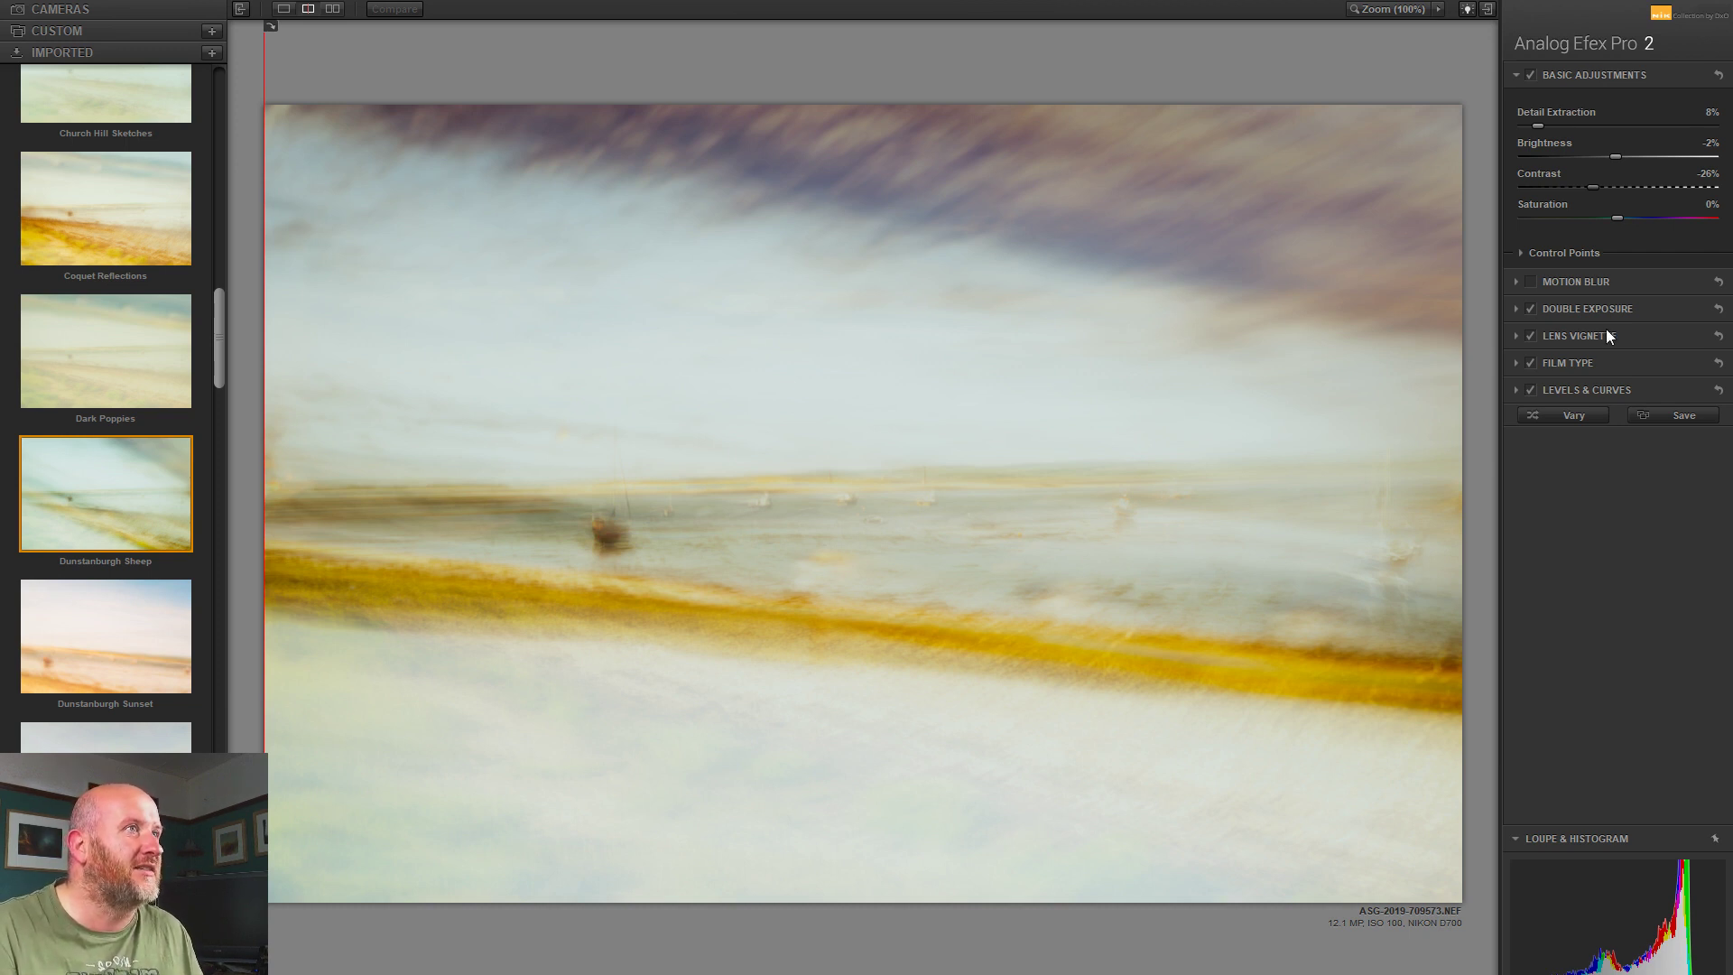
Step: Raise the Film Type Strength to 54% and fine-tune the fade between Neutral and Faded
click(1556, 361)
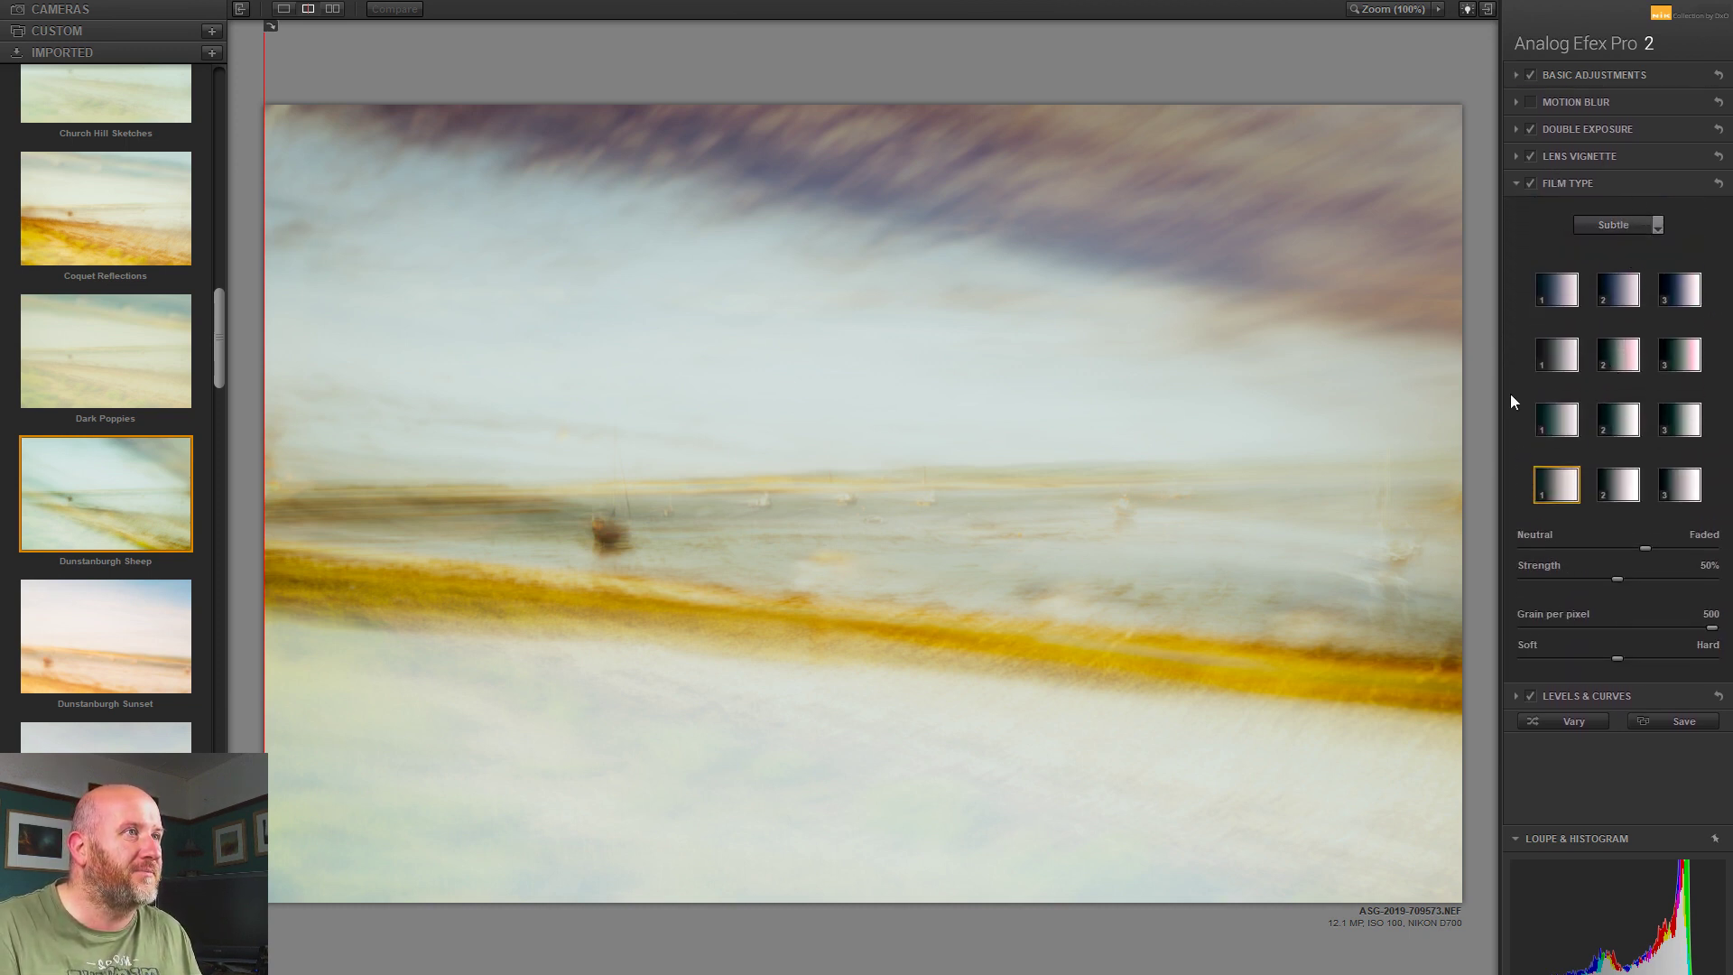
mouse_move(1613, 585)
mouse_down()
mouse_move(1572, 588)
mouse_move(1645, 588)
mouse_move(1623, 600)
mouse_up()
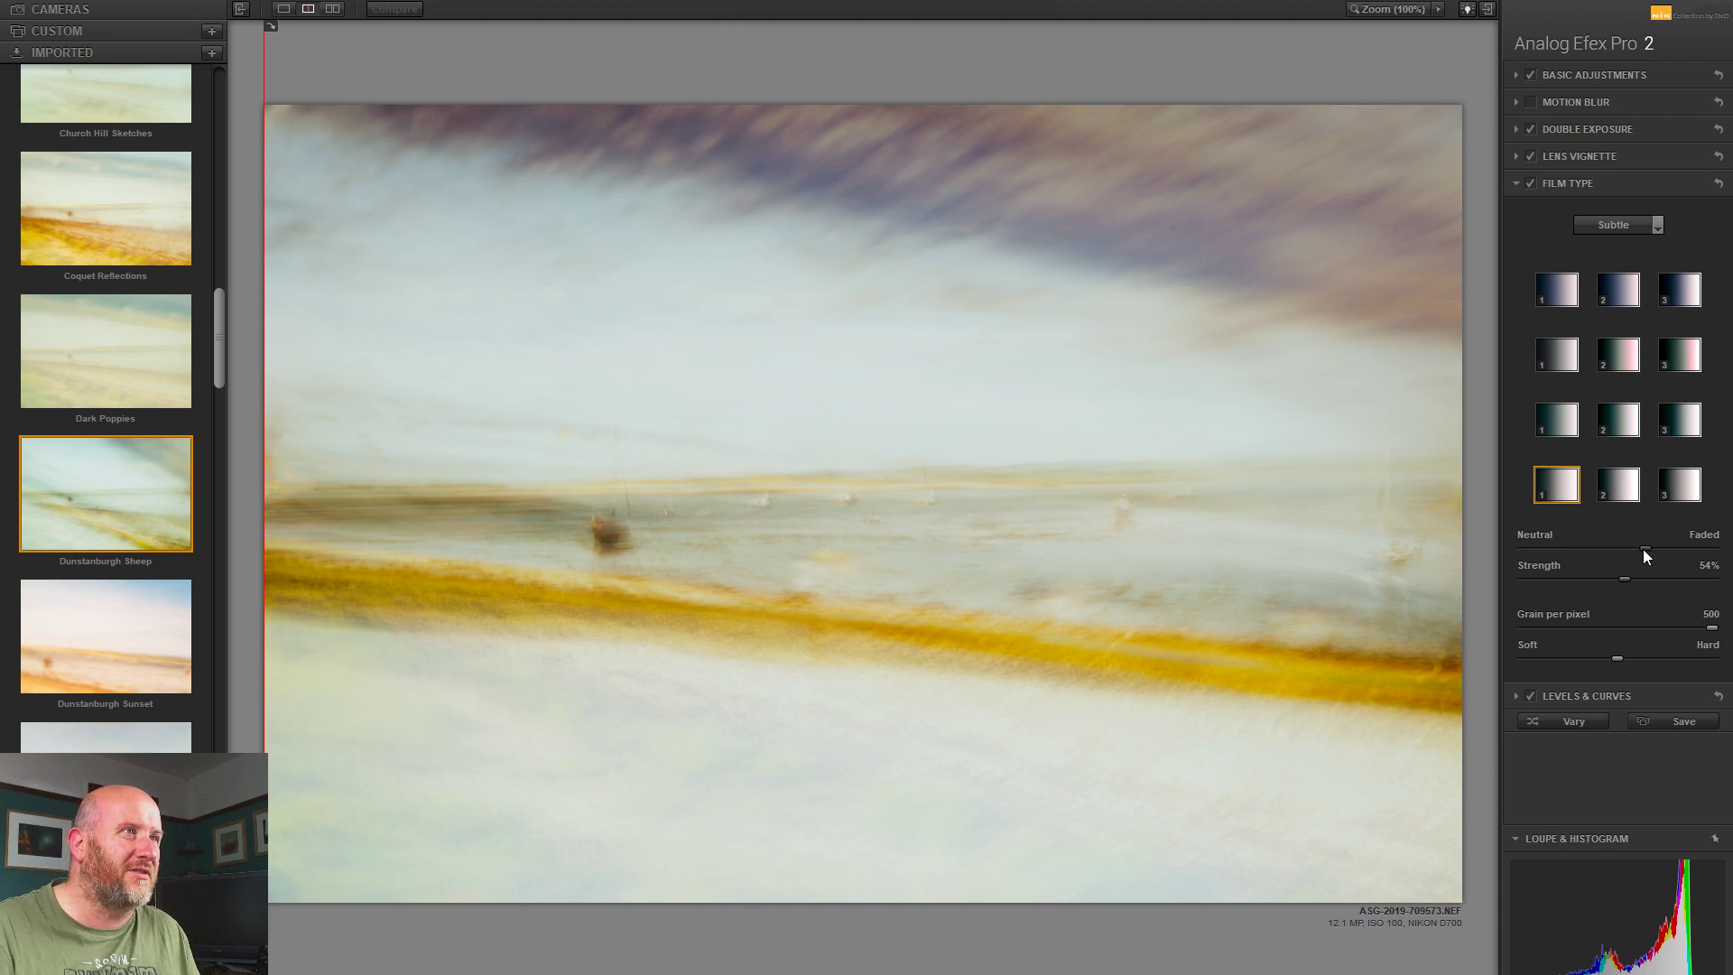
mouse_move(1626, 549)
mouse_down()
mouse_move(1655, 549)
mouse_move(1579, 552)
mouse_move(1660, 552)
mouse_up()
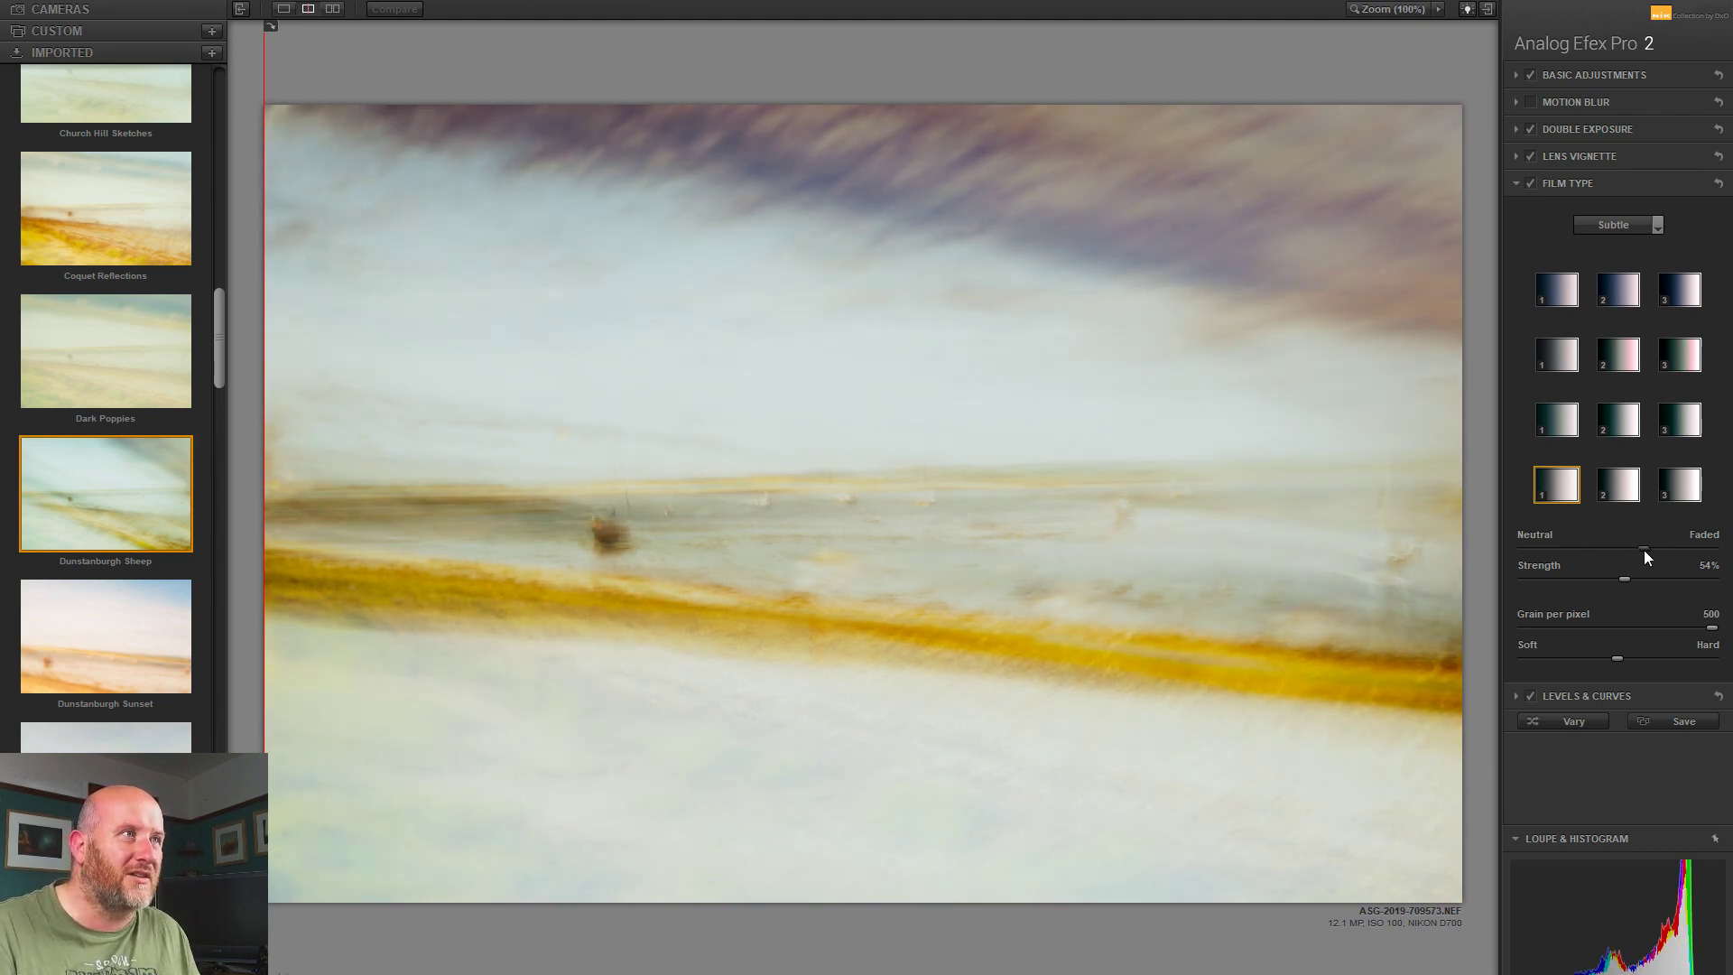
Step: Try lowering the white end of the RGB curve, and reset Levels & Curves to a straight line
click(1575, 693)
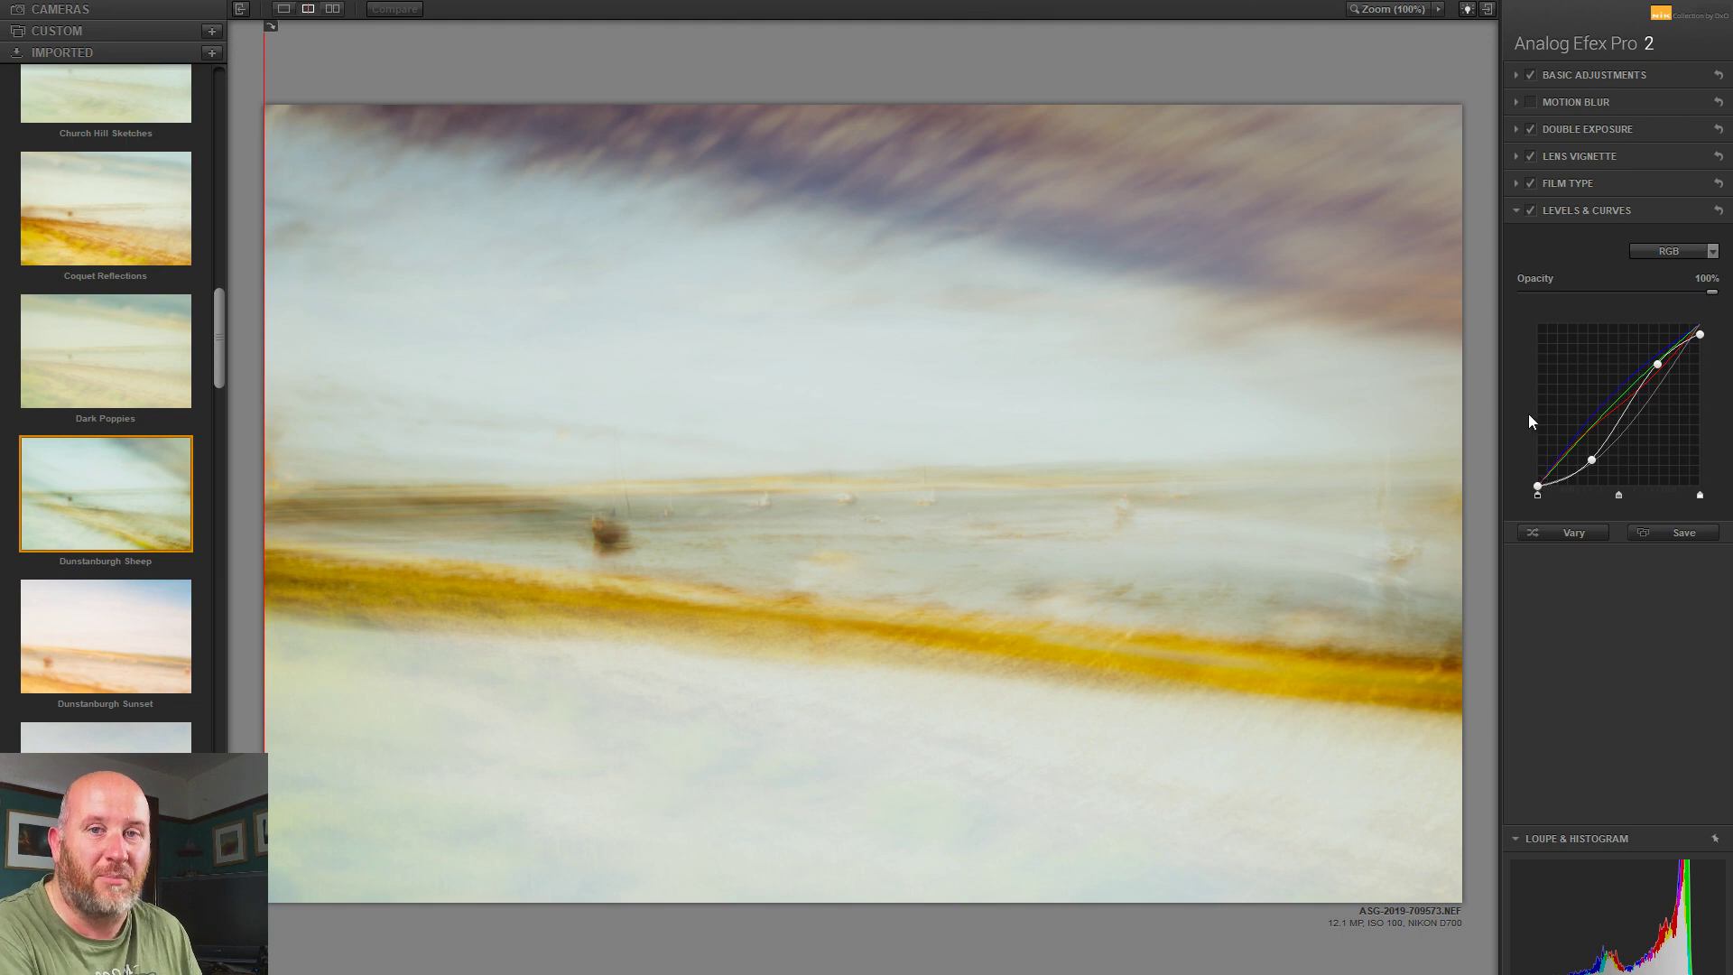
drag(1703, 335, 1715, 350)
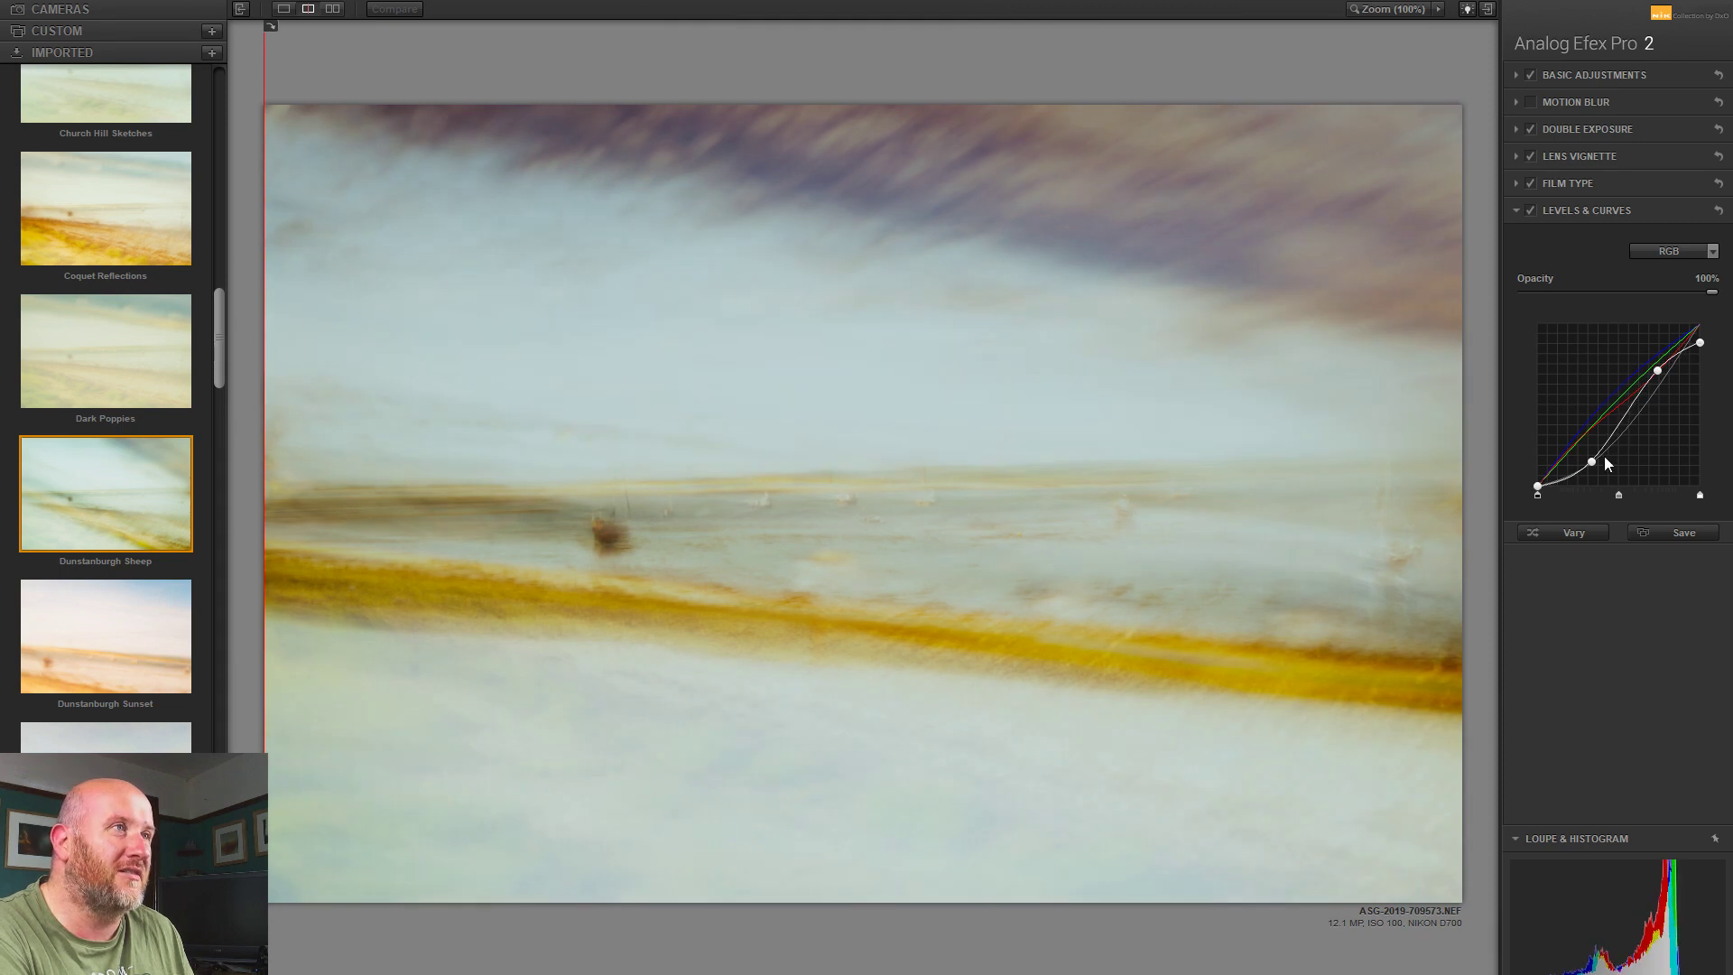
click(1720, 213)
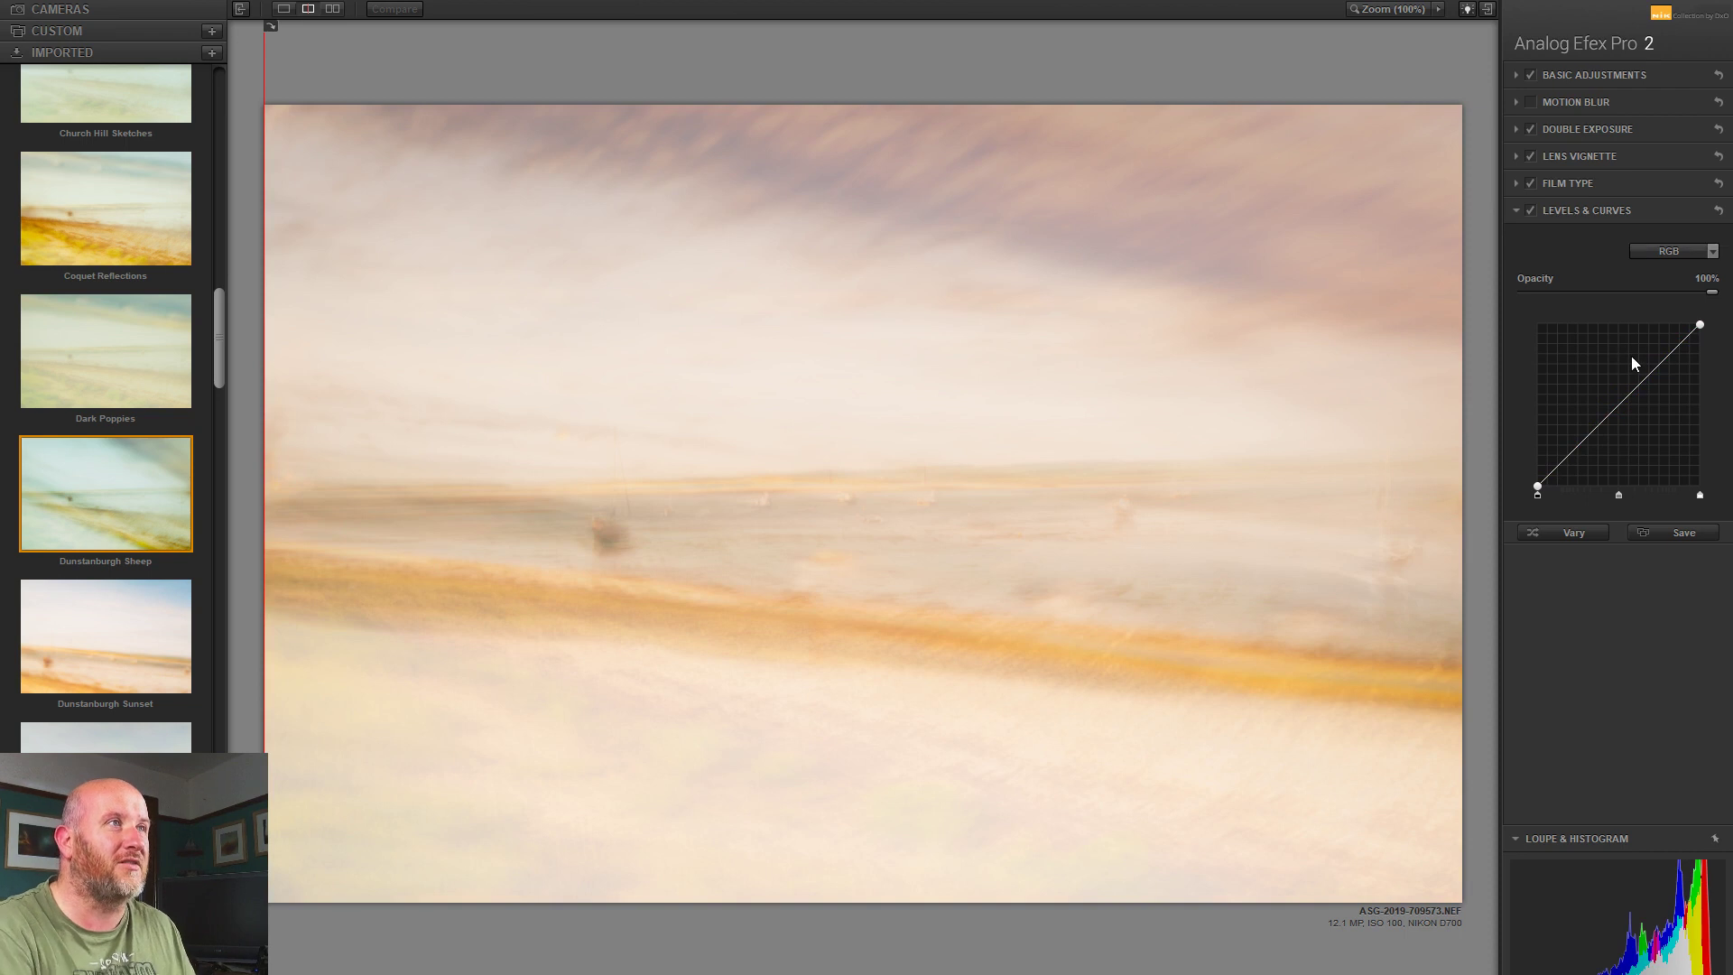
Step: Shape the RGB curve by pulling down the shadows, lowering the white end and lifting the upper midtones slightly
drag(1577, 447, 1584, 457)
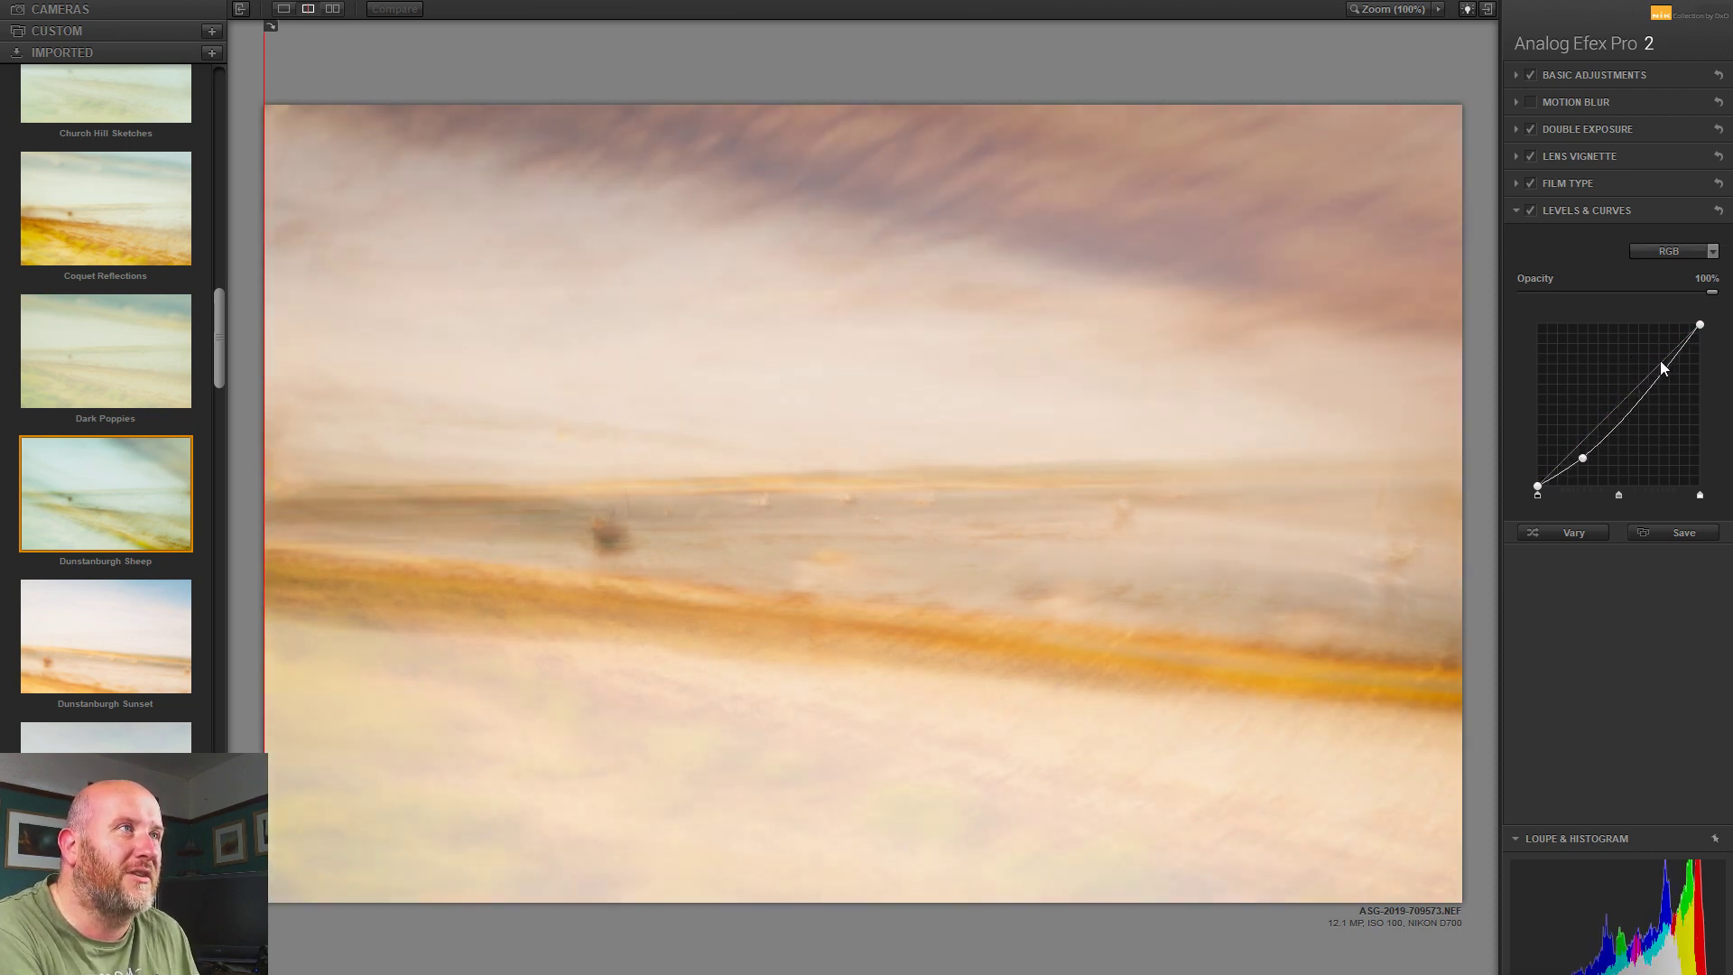
drag(1700, 324, 1711, 341)
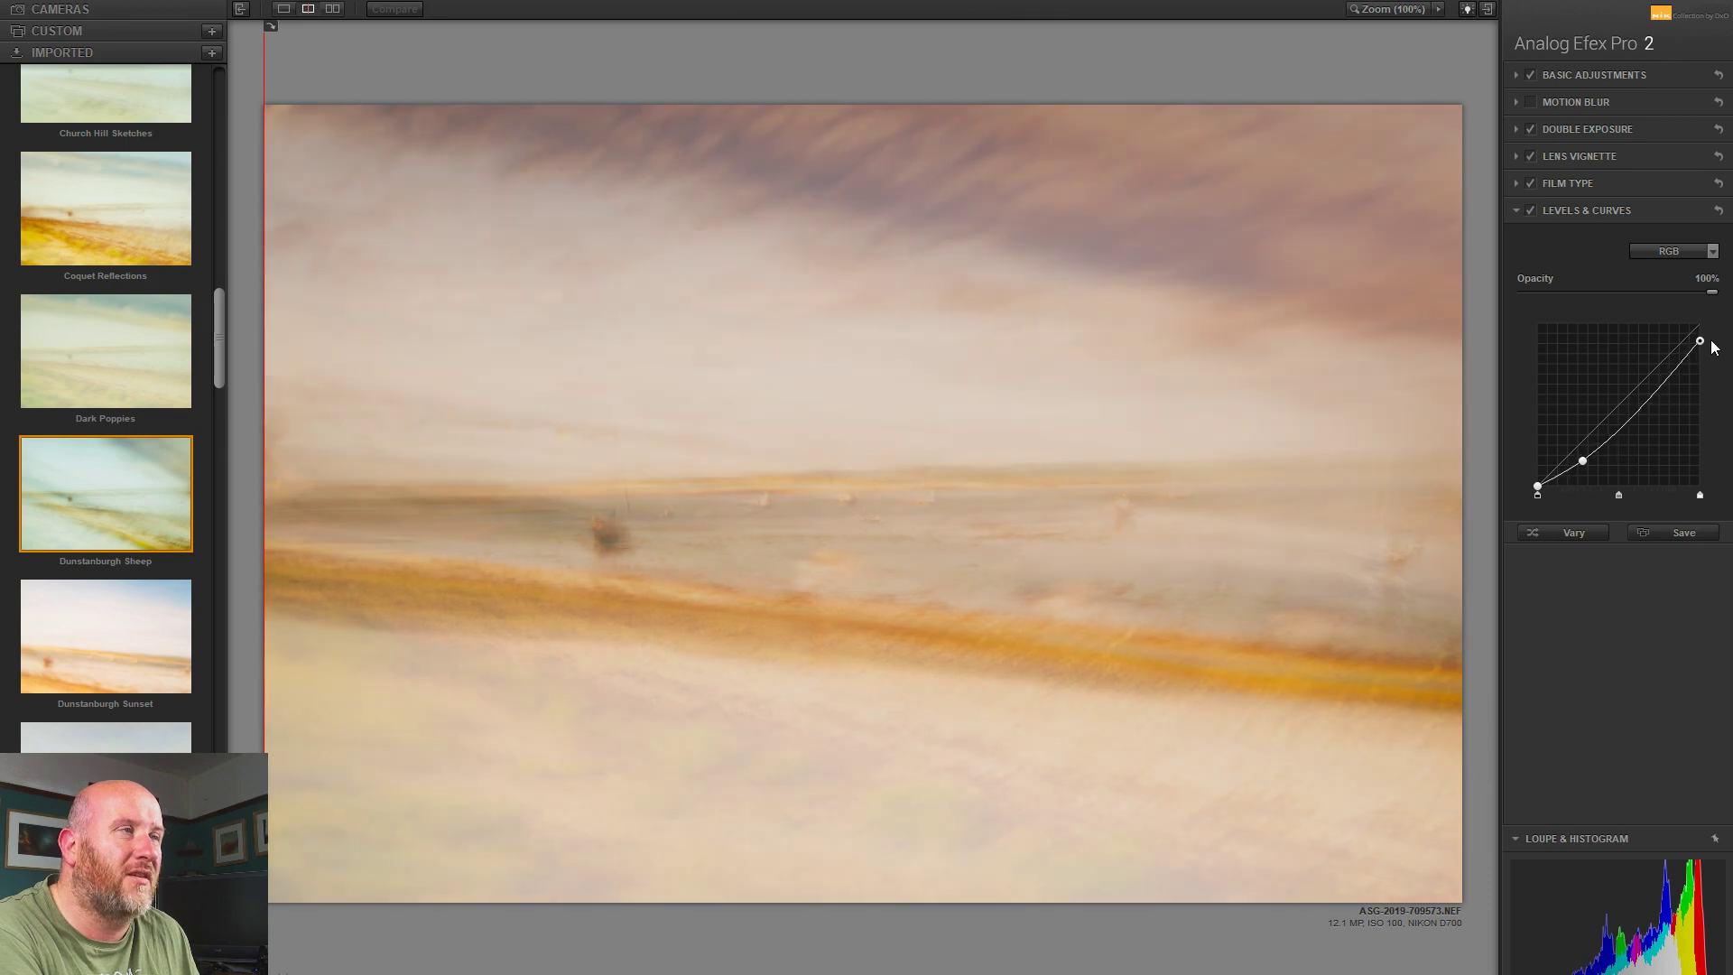
drag(1658, 401, 1654, 384)
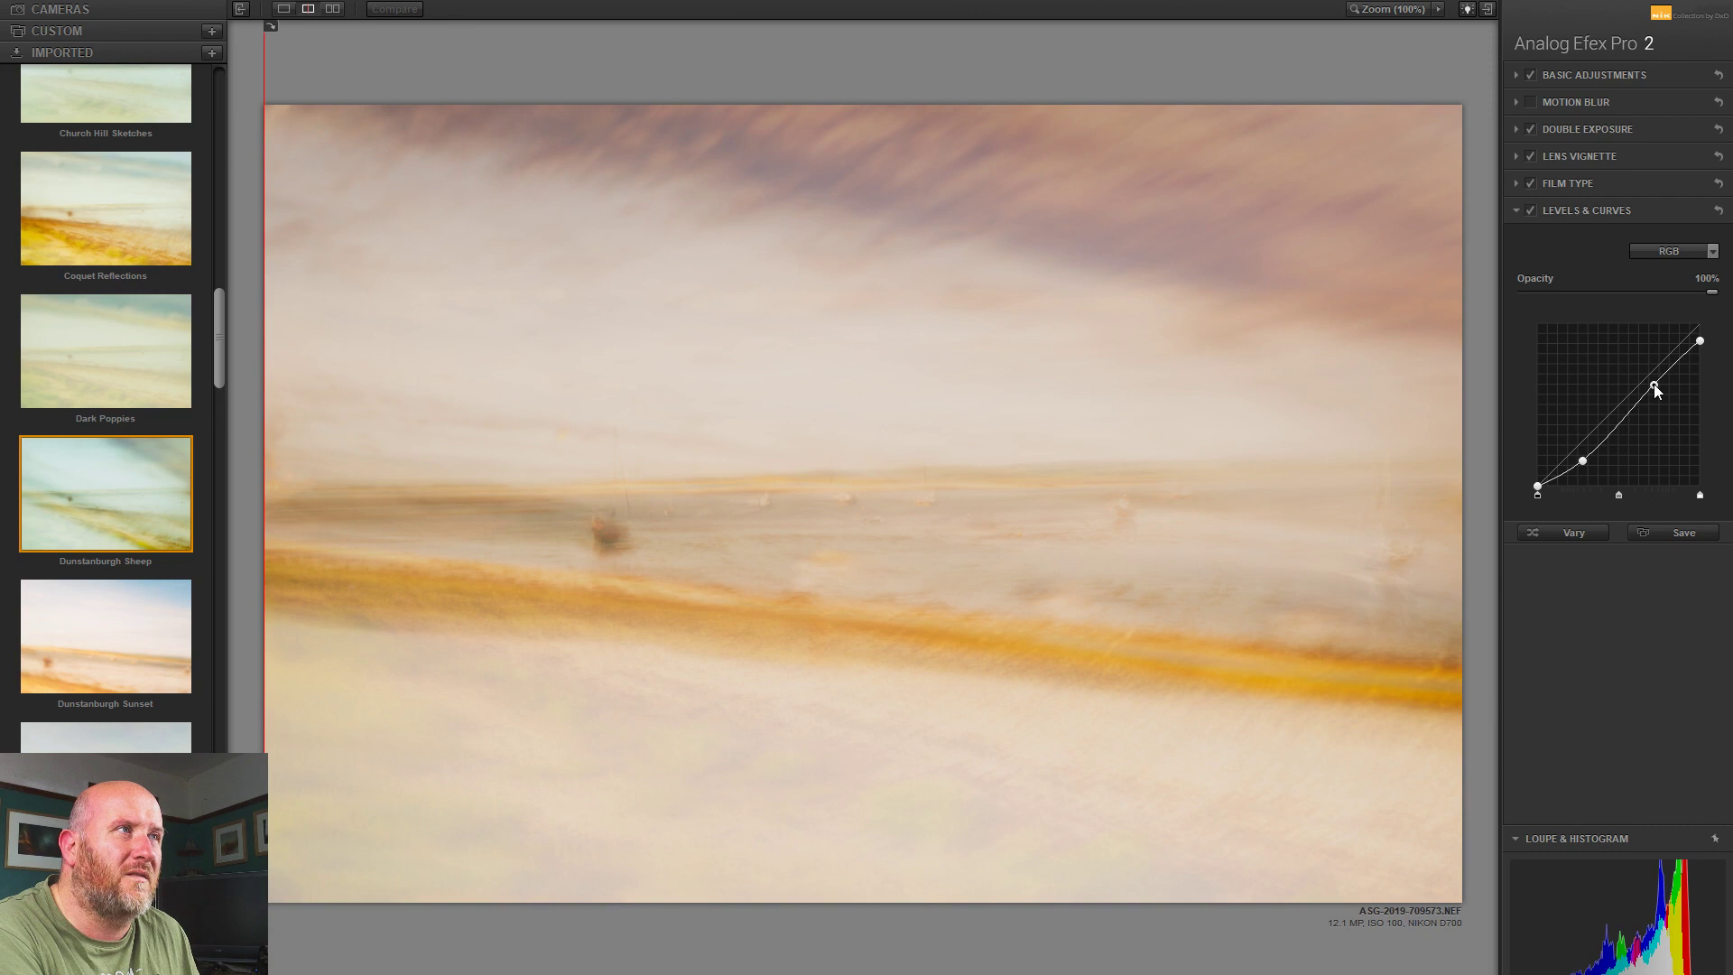
Step: Darken the Luminosity curve slightly at the midtones and white end, and move its black point slightly inward
click(1683, 253)
click(1669, 291)
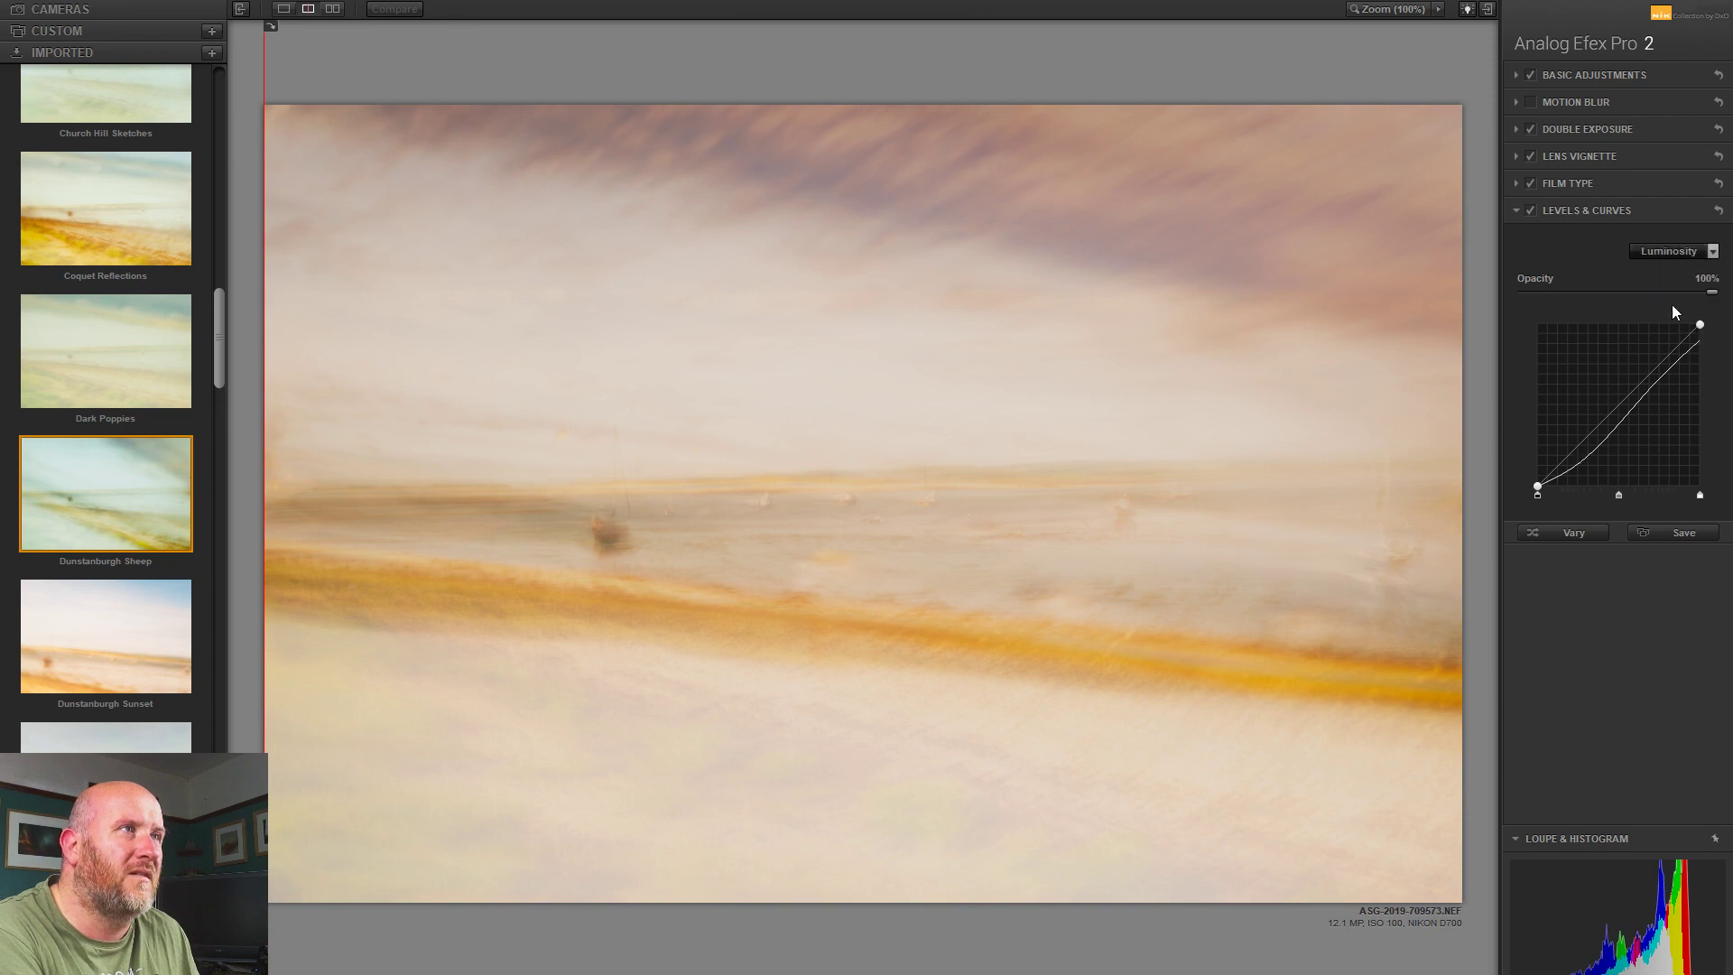
click(1631, 400)
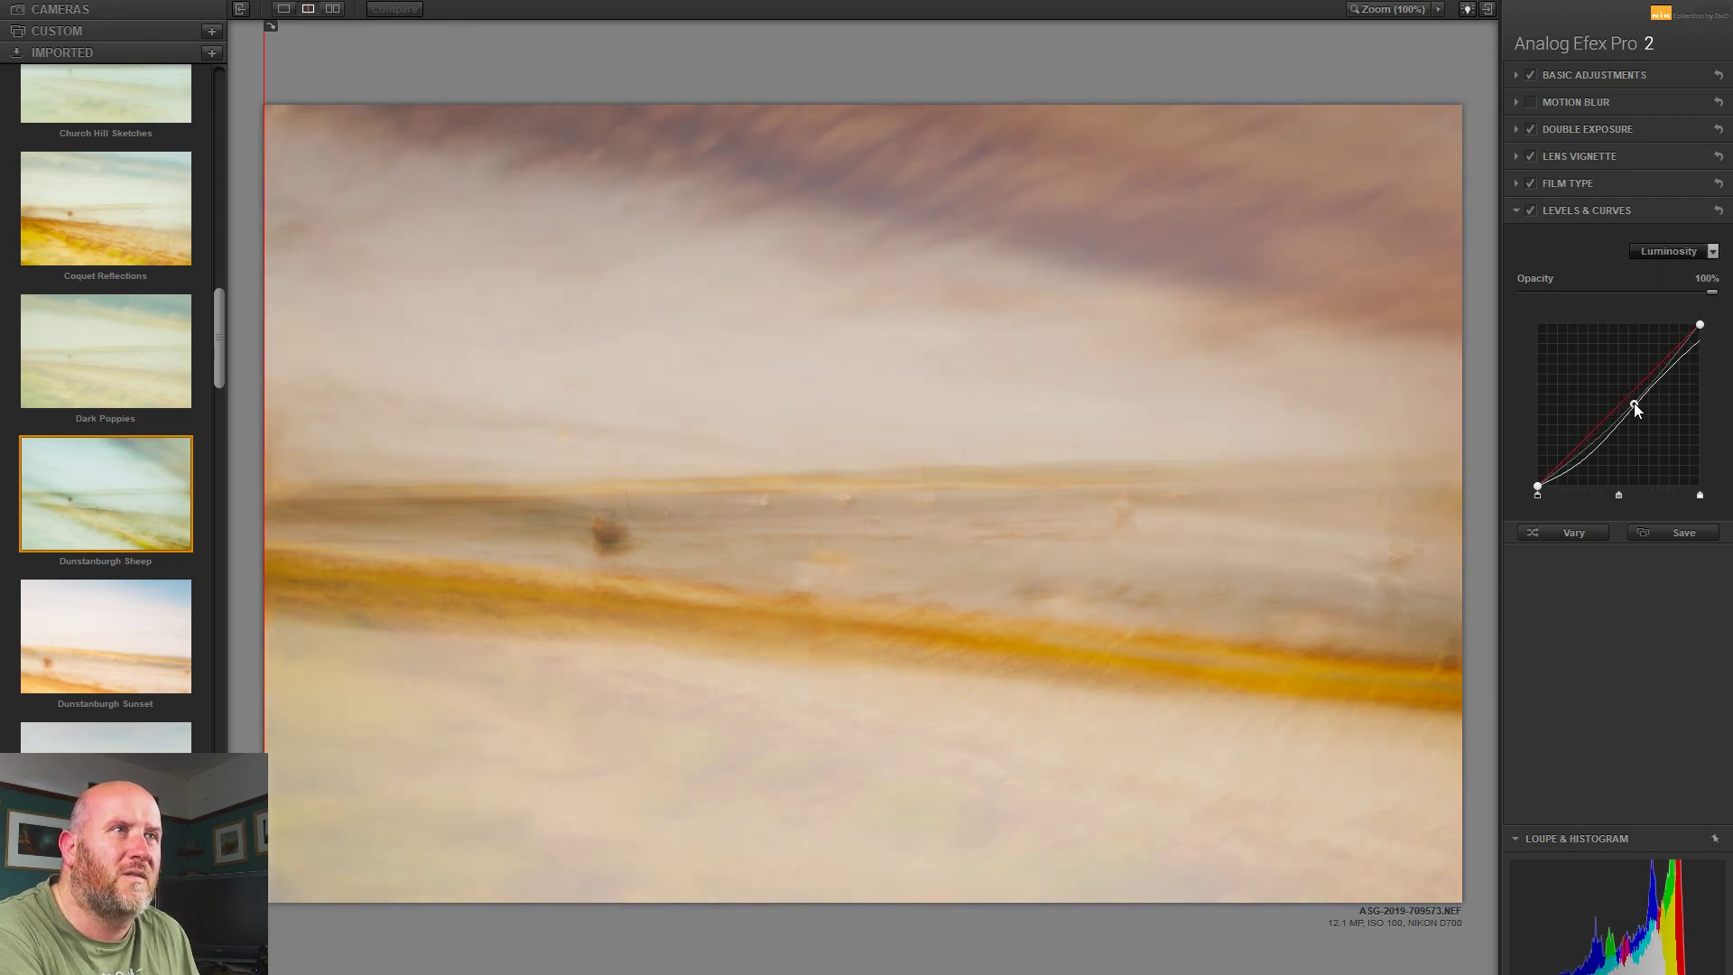
mouse_move(1699, 325)
mouse_down()
mouse_move(1702, 351)
mouse_move(1709, 333)
mouse_up()
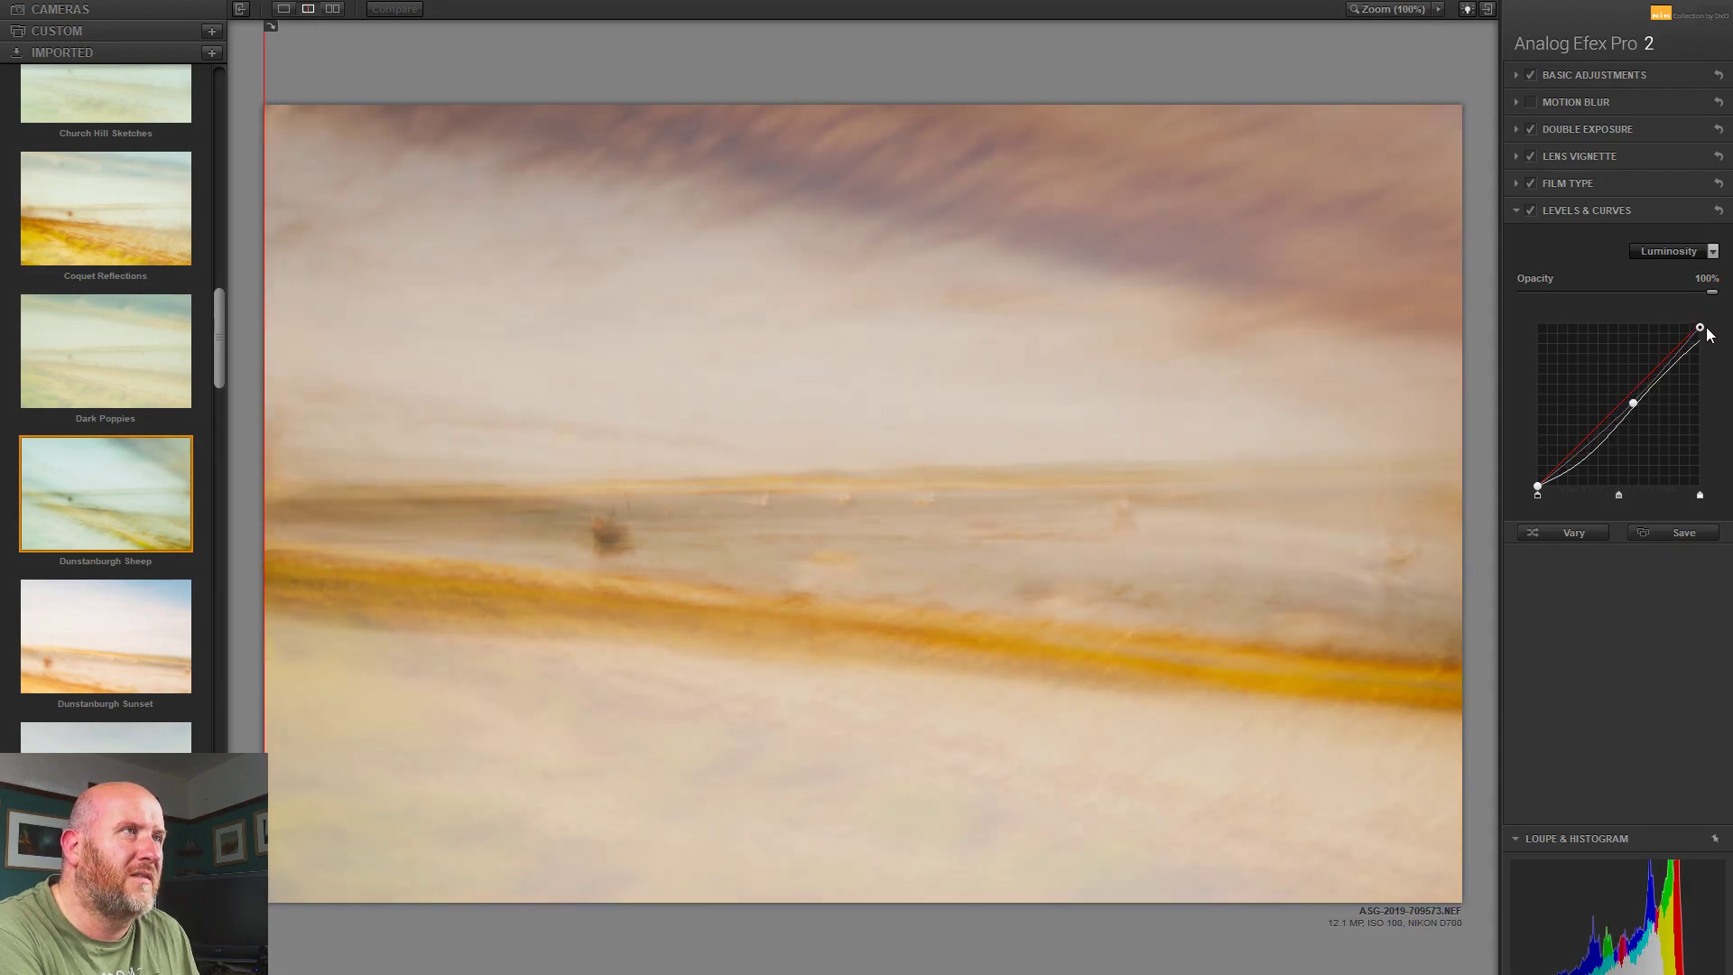
mouse_move(1540, 485)
mouse_down()
mouse_move(1527, 469)
mouse_move(1541, 507)
mouse_up()
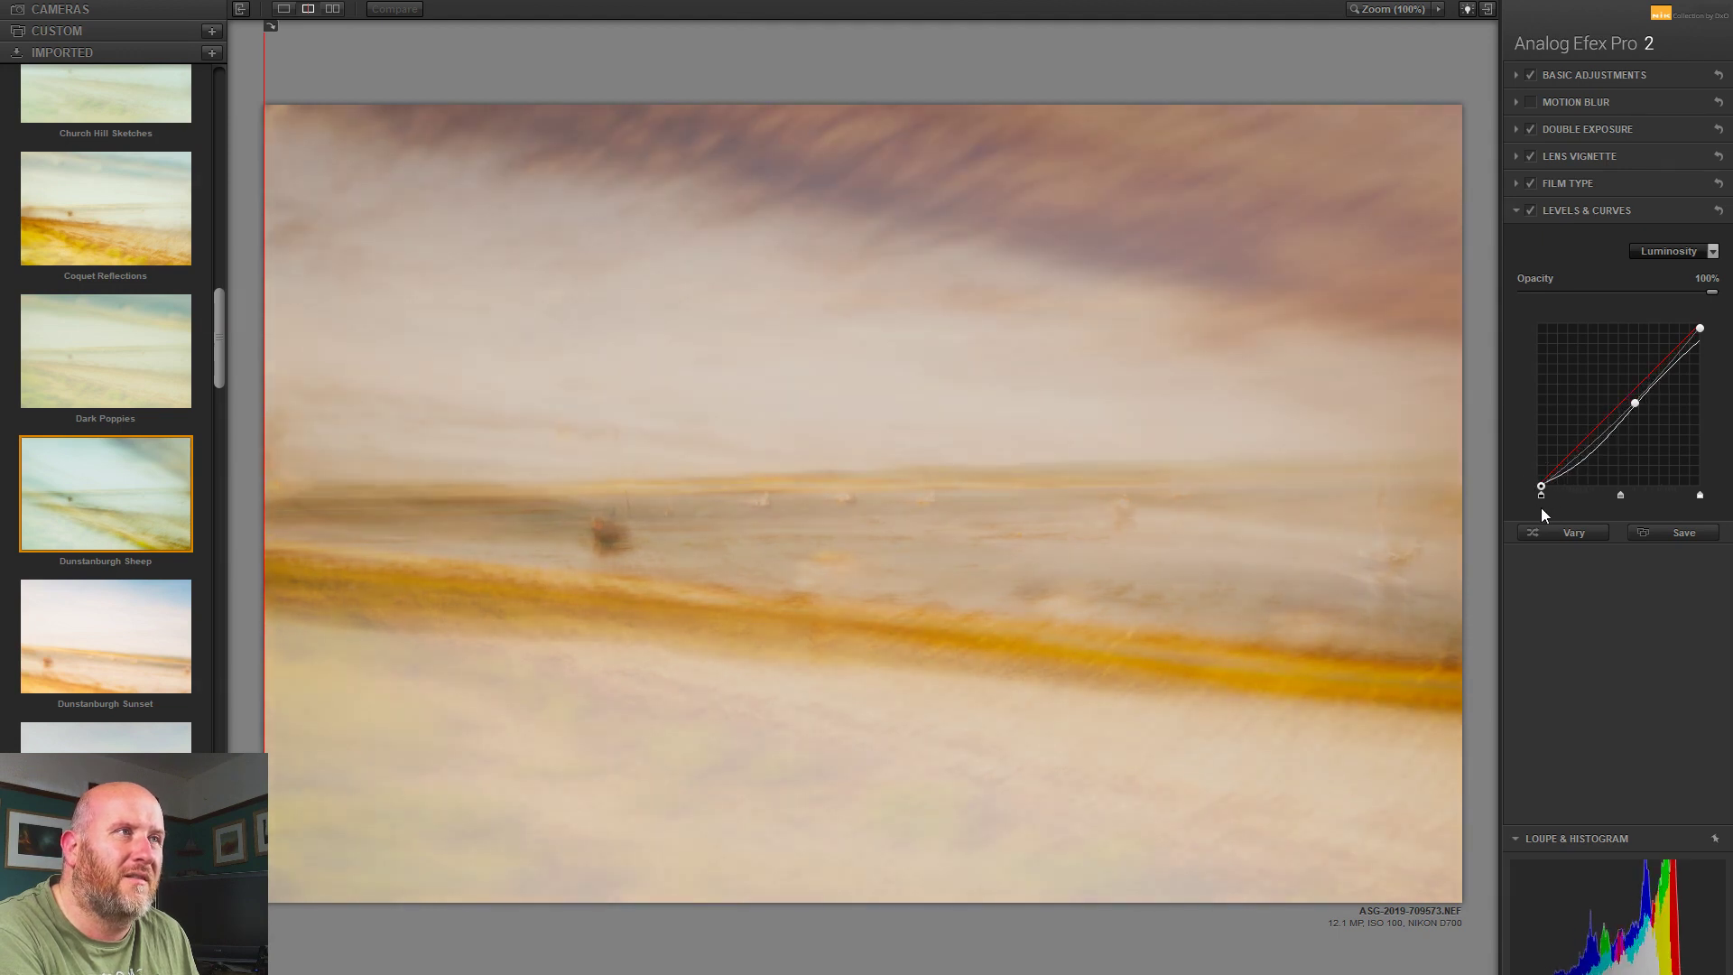
Step: Pull down the midtones of the Red curve slightly to reduce the warm cast
click(1671, 251)
click(1661, 308)
mouse_move(1633, 389)
mouse_down()
mouse_move(1619, 387)
mouse_move(1637, 399)
mouse_up()
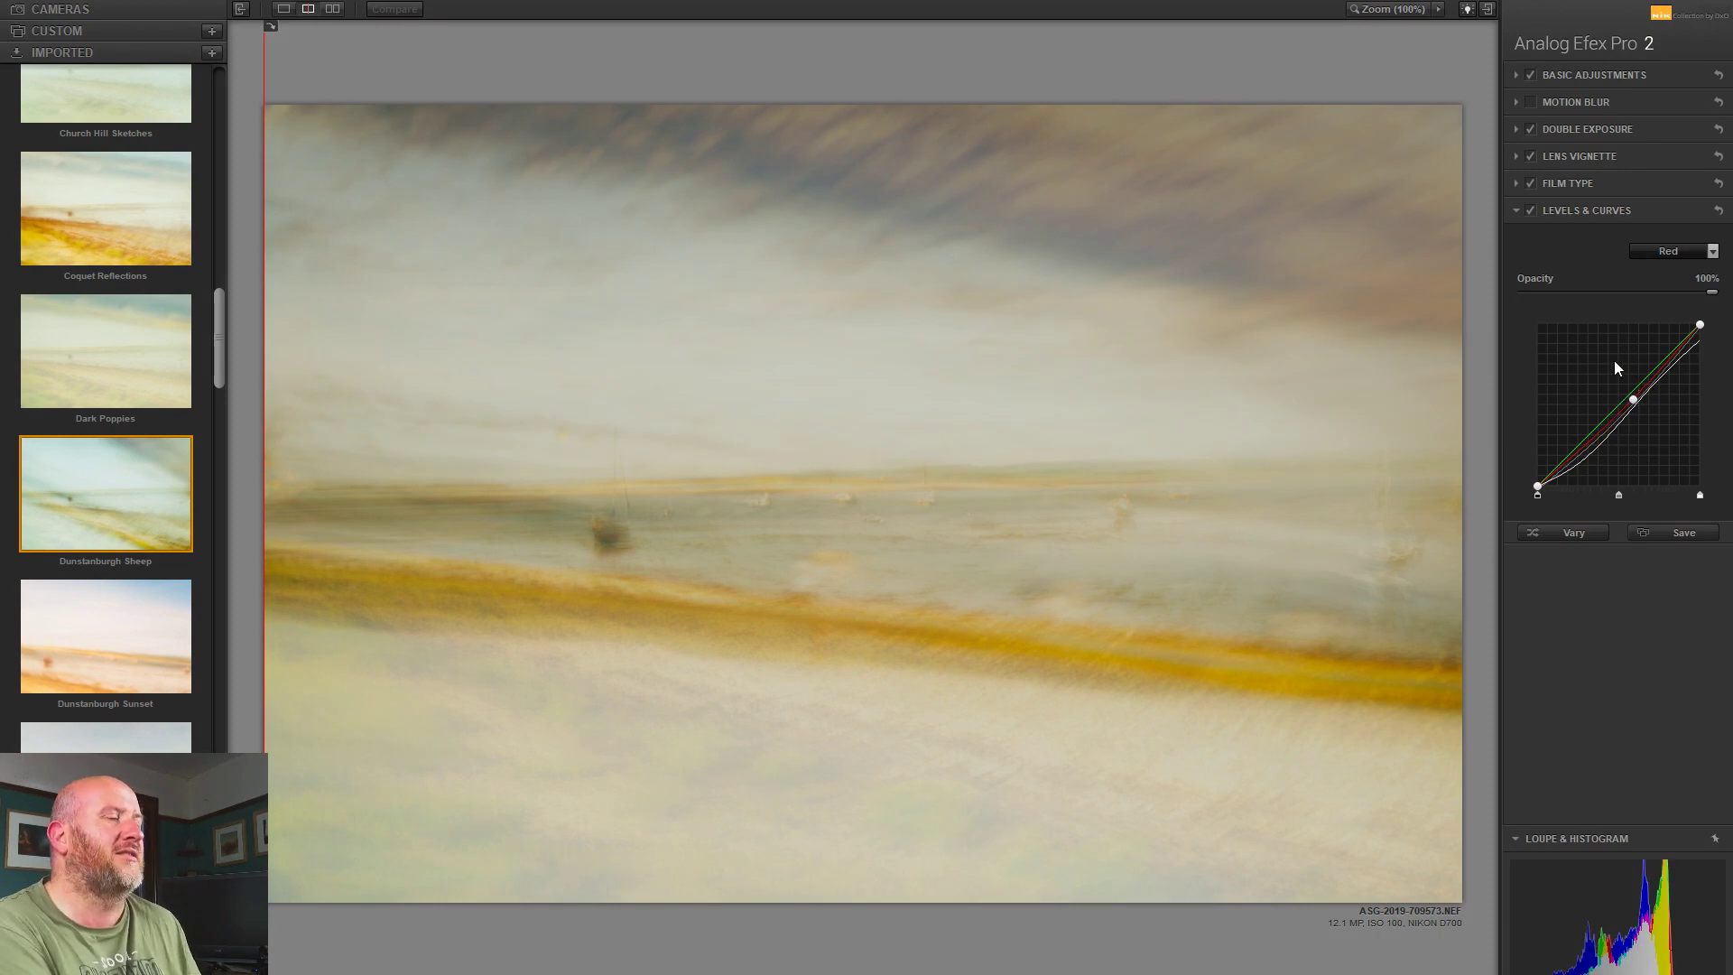
Step: Adjust the Green curve by moving its black point inward, lowering the lower midtones and lifting the upper midtones slightly
click(1672, 255)
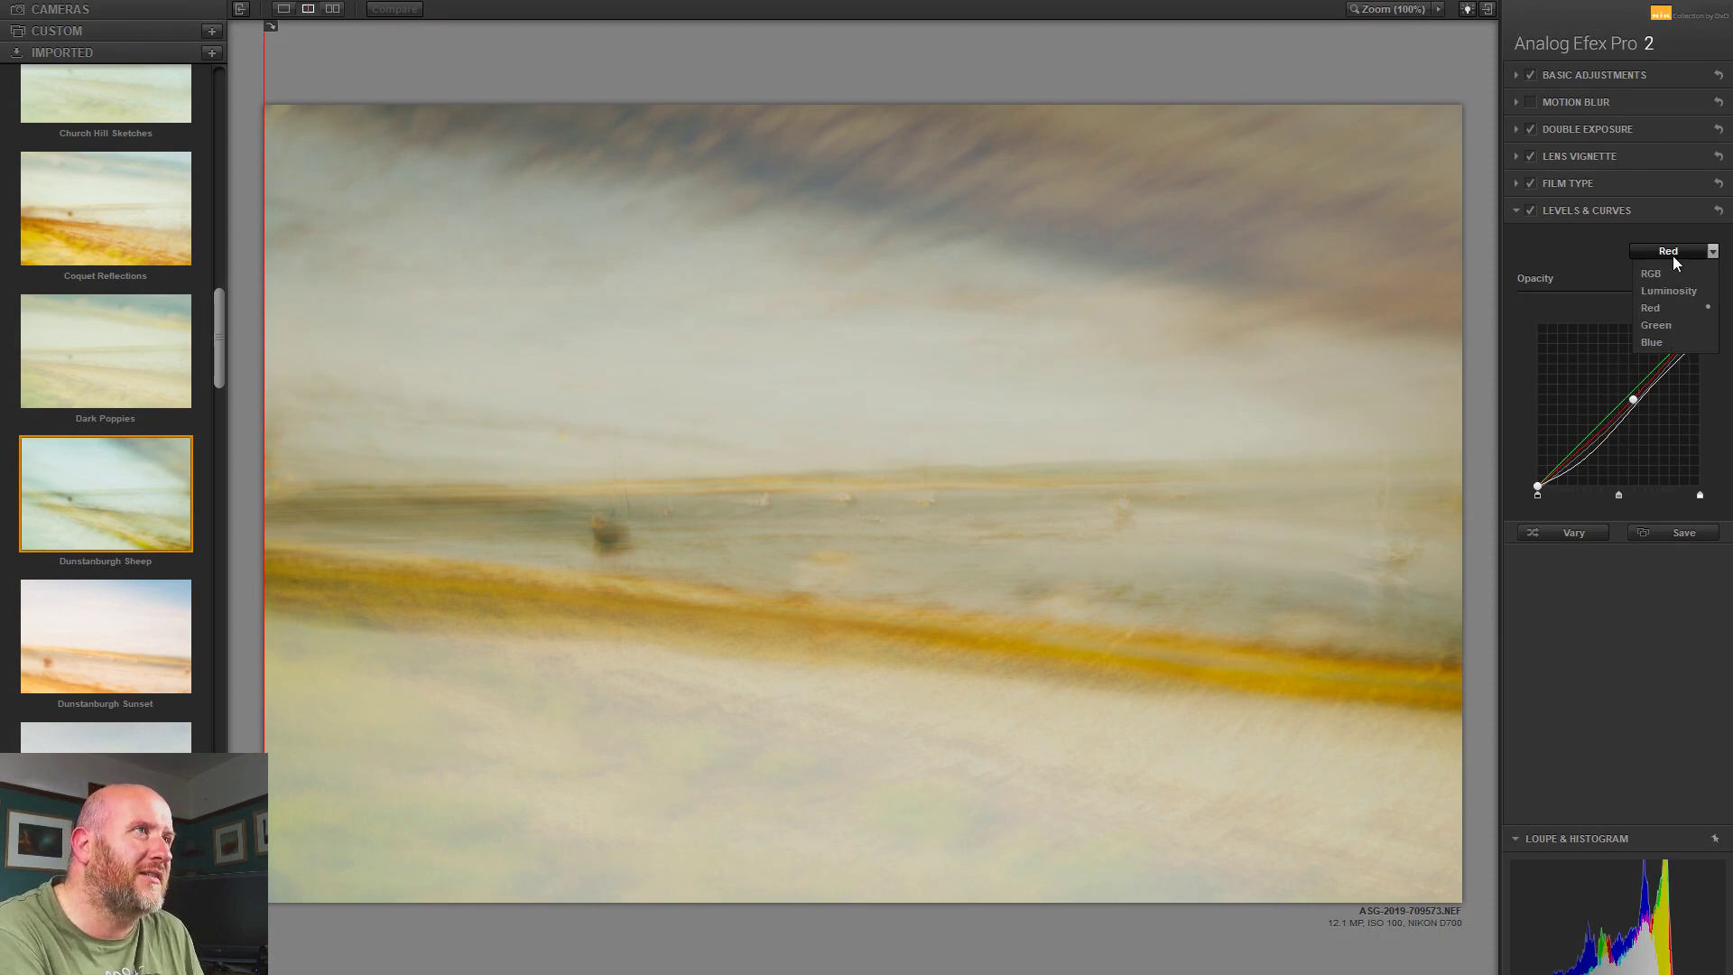
click(1661, 323)
mouse_move(1699, 325)
mouse_down()
mouse_move(1681, 316)
mouse_move(1698, 327)
mouse_up()
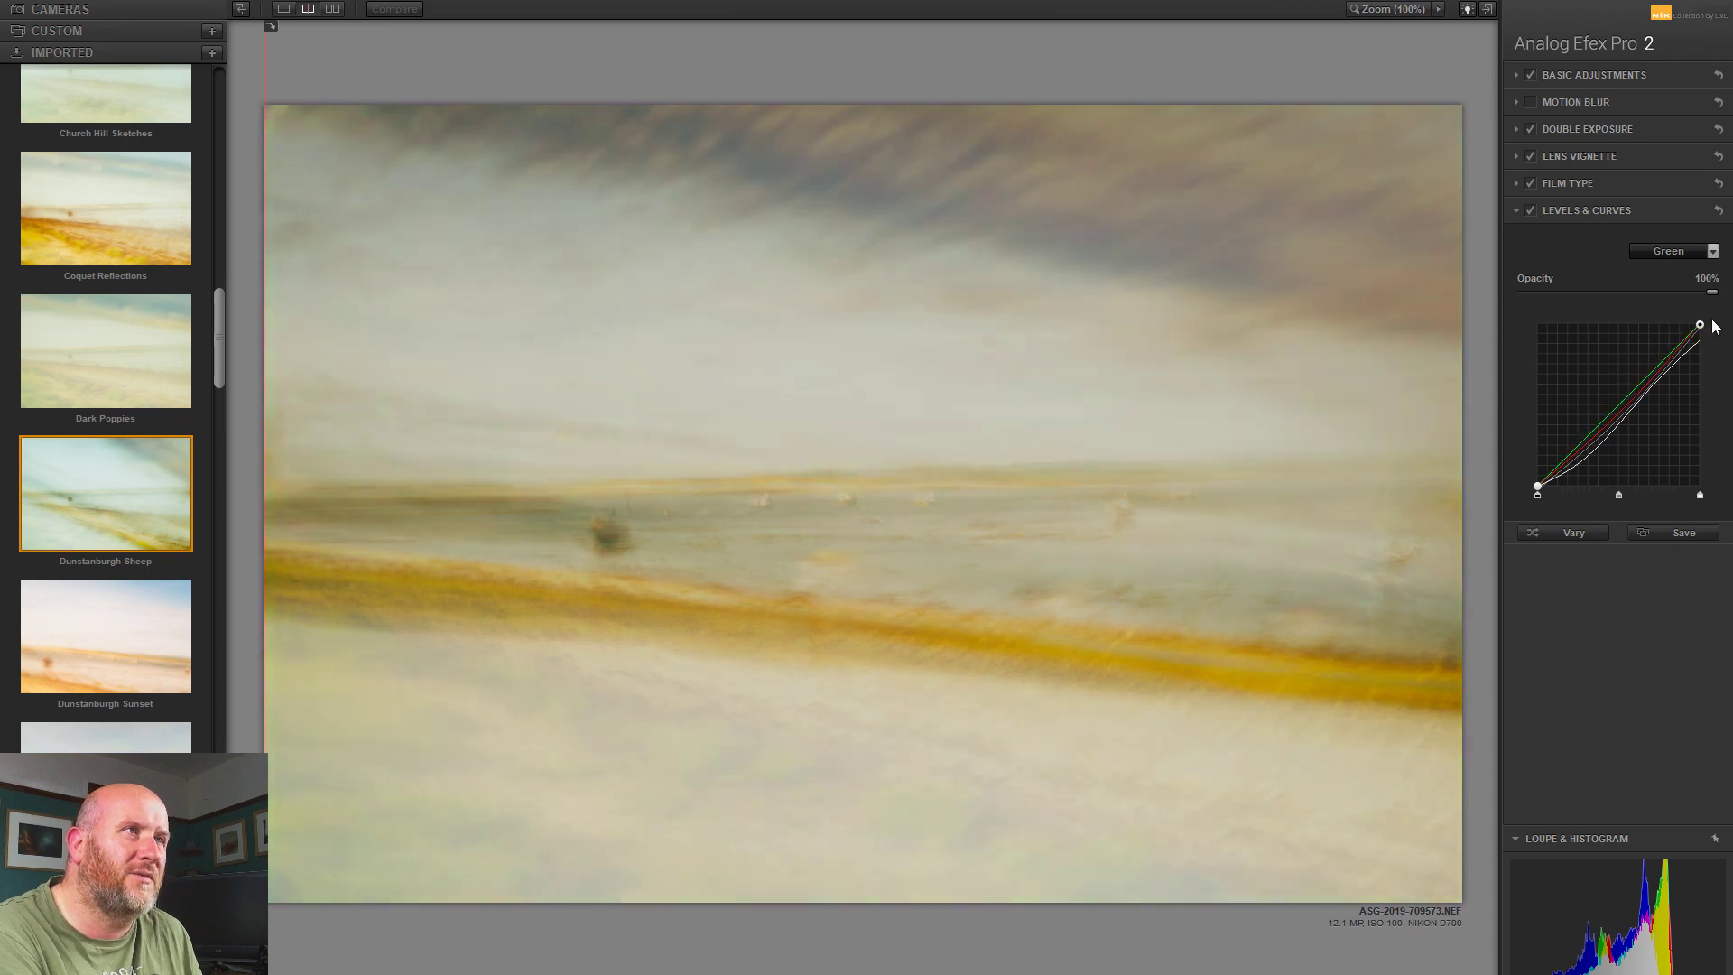
mouse_move(1537, 485)
mouse_down()
mouse_move(1520, 474)
mouse_move(1546, 495)
mouse_up()
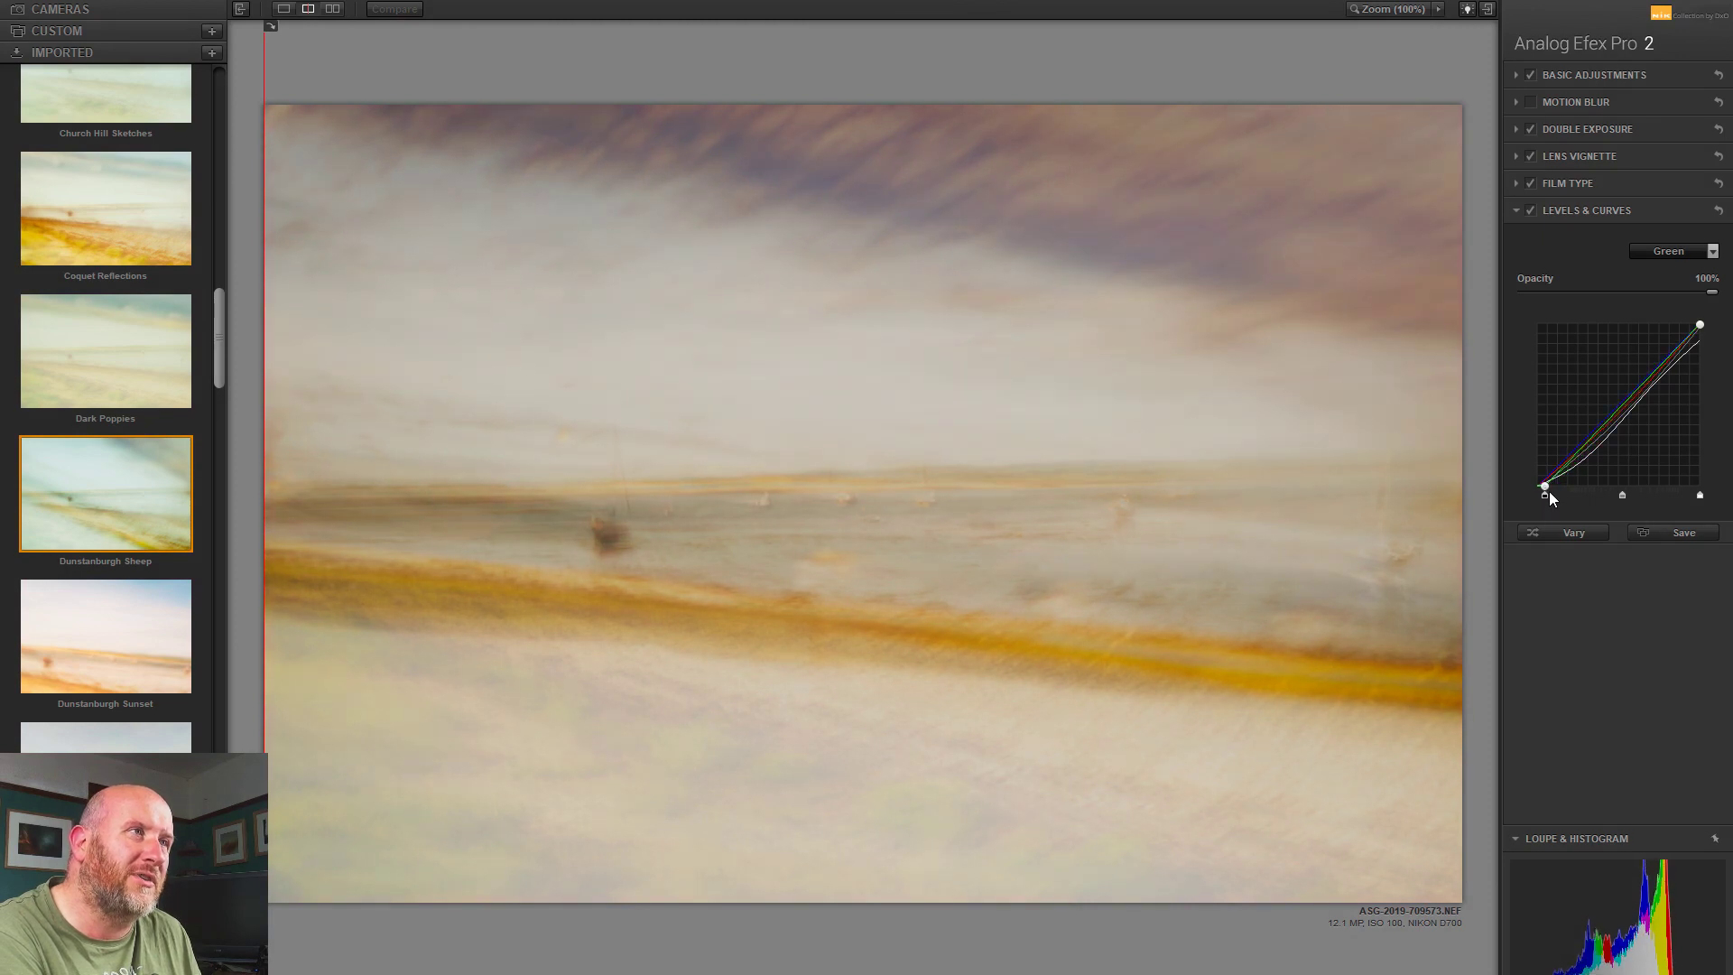
drag(1603, 425, 1600, 432)
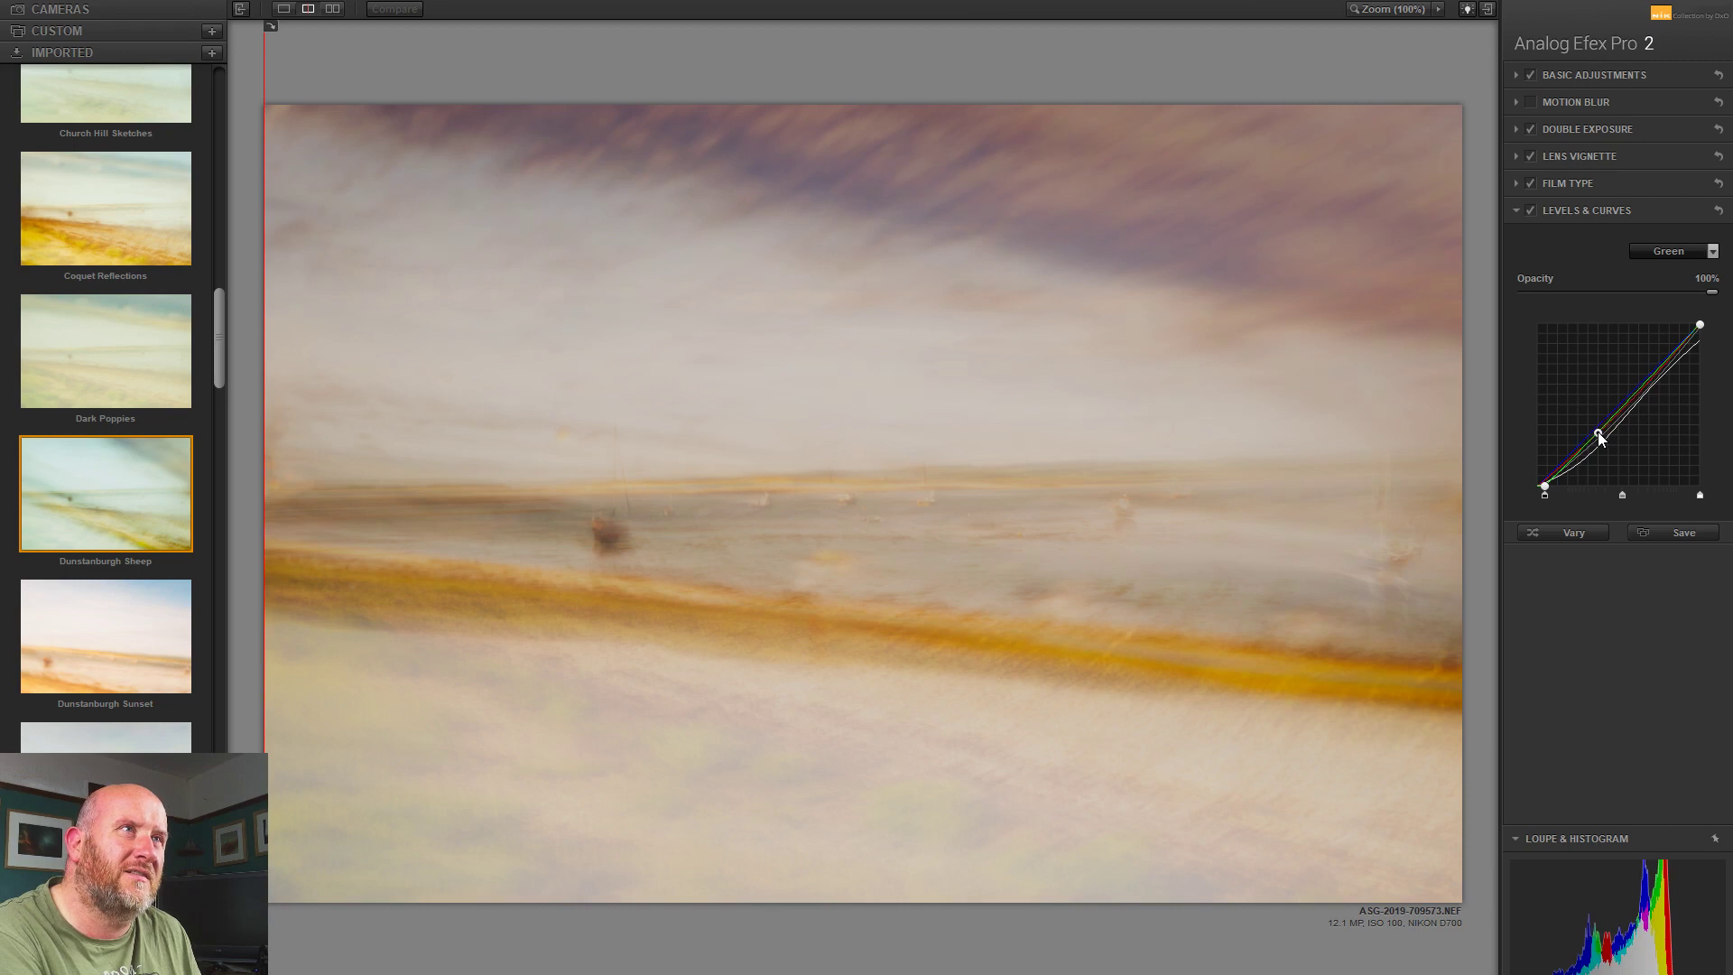
drag(1648, 372, 1643, 379)
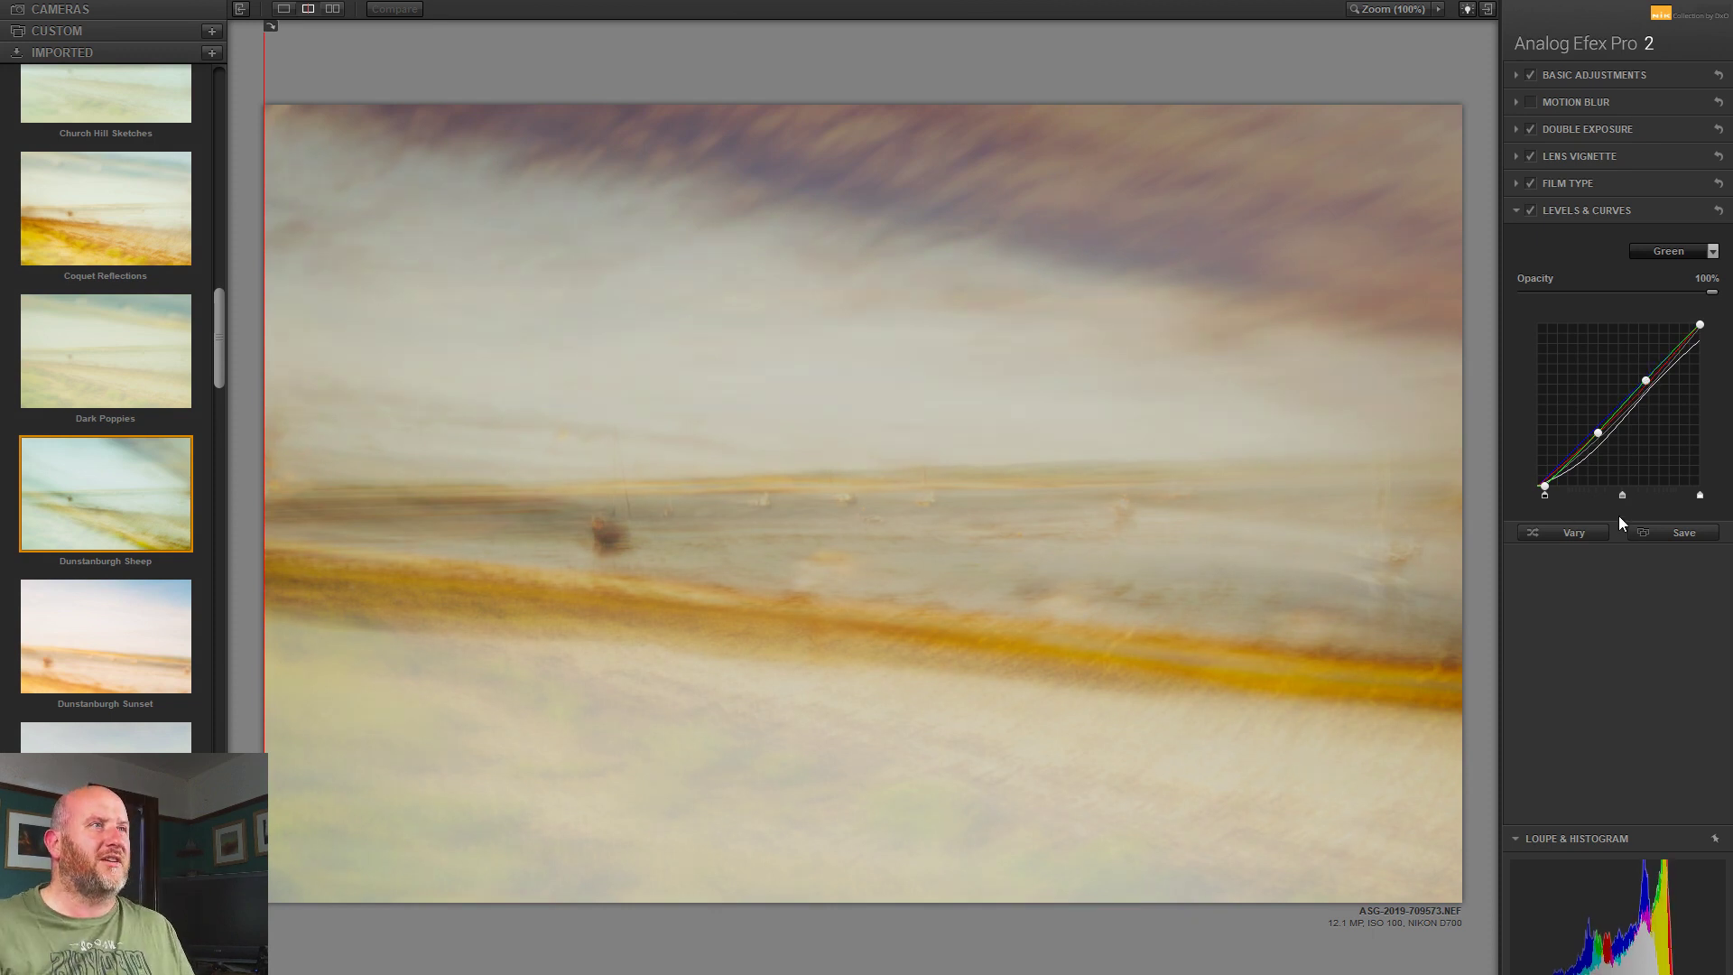
Step: Shift the Green midtone level slightly, and add and fine-tune a midtone point on the Blue curve
drag(1623, 495, 1632, 504)
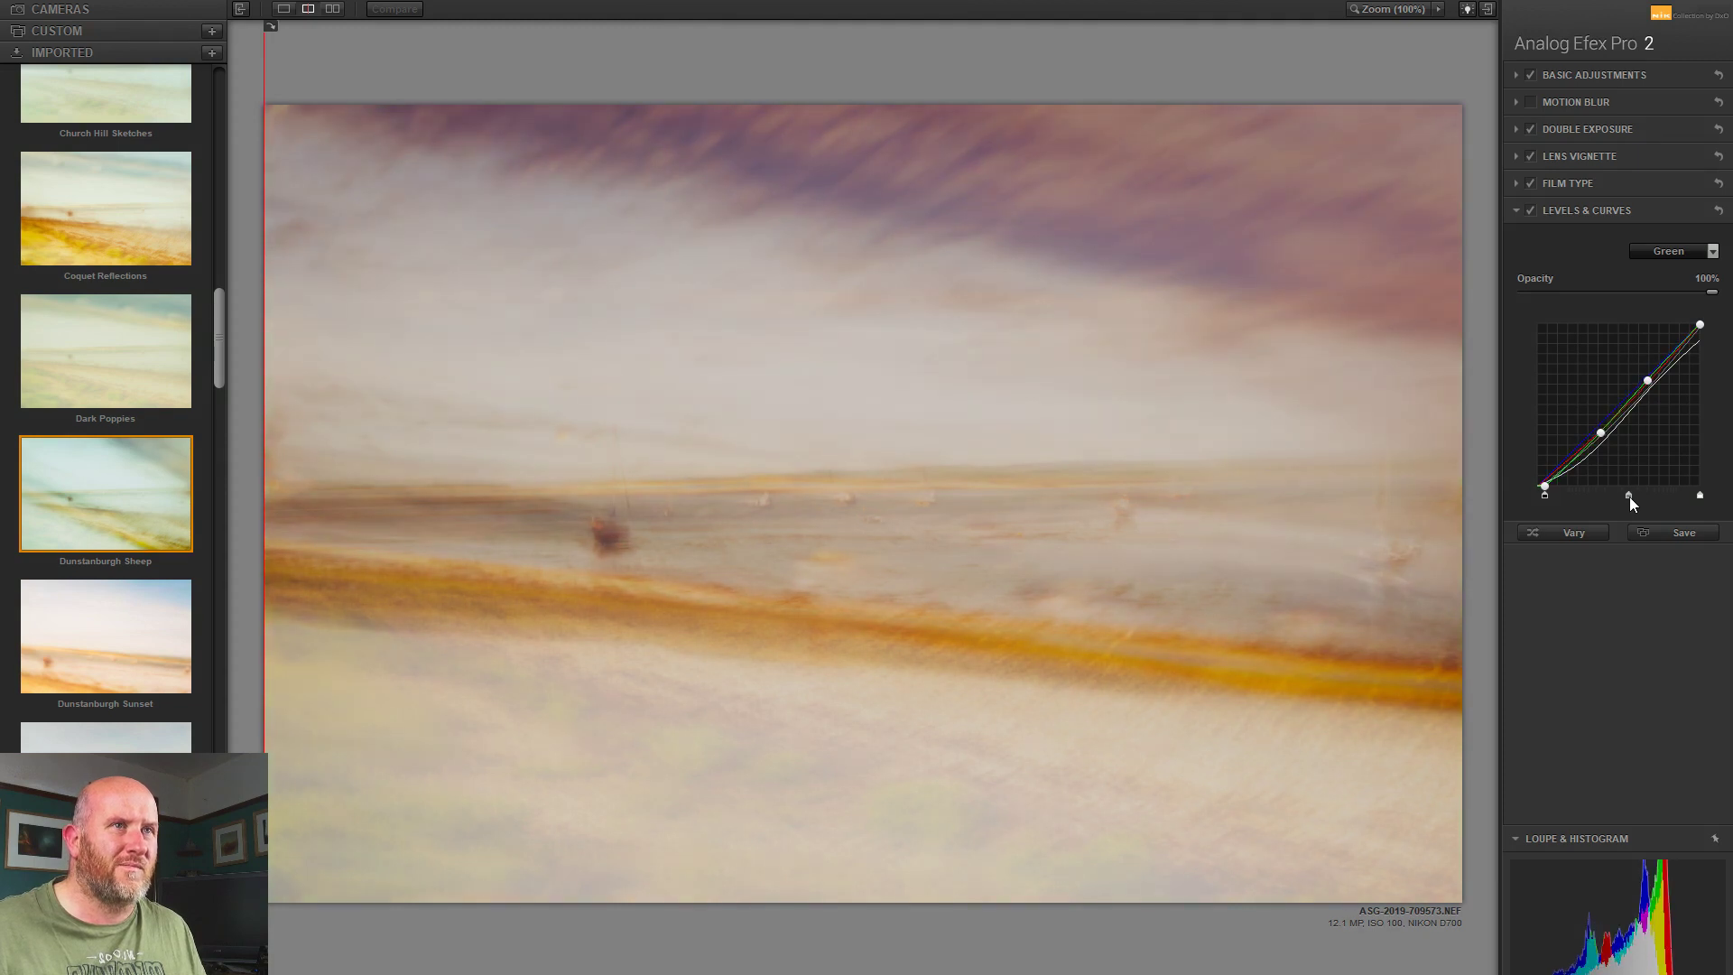
click(1679, 261)
click(1669, 349)
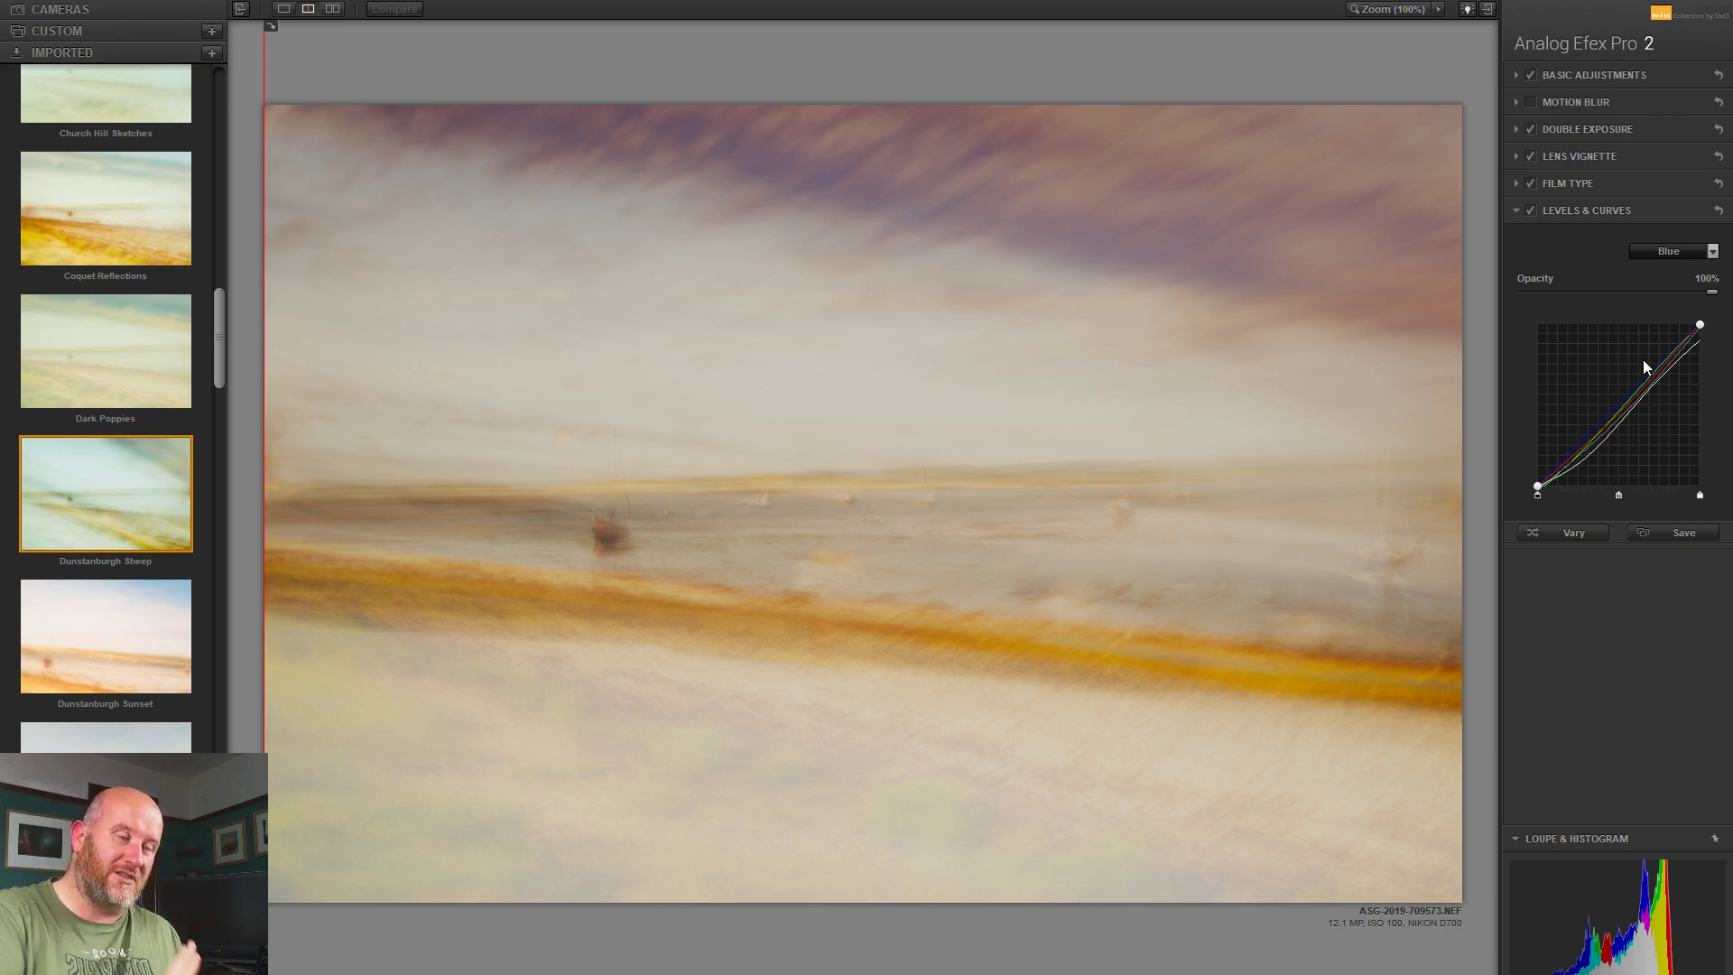
mouse_move(1625, 399)
mouse_down()
mouse_move(1627, 418)
mouse_move(1611, 395)
mouse_move(1648, 422)
mouse_move(1633, 408)
mouse_up()
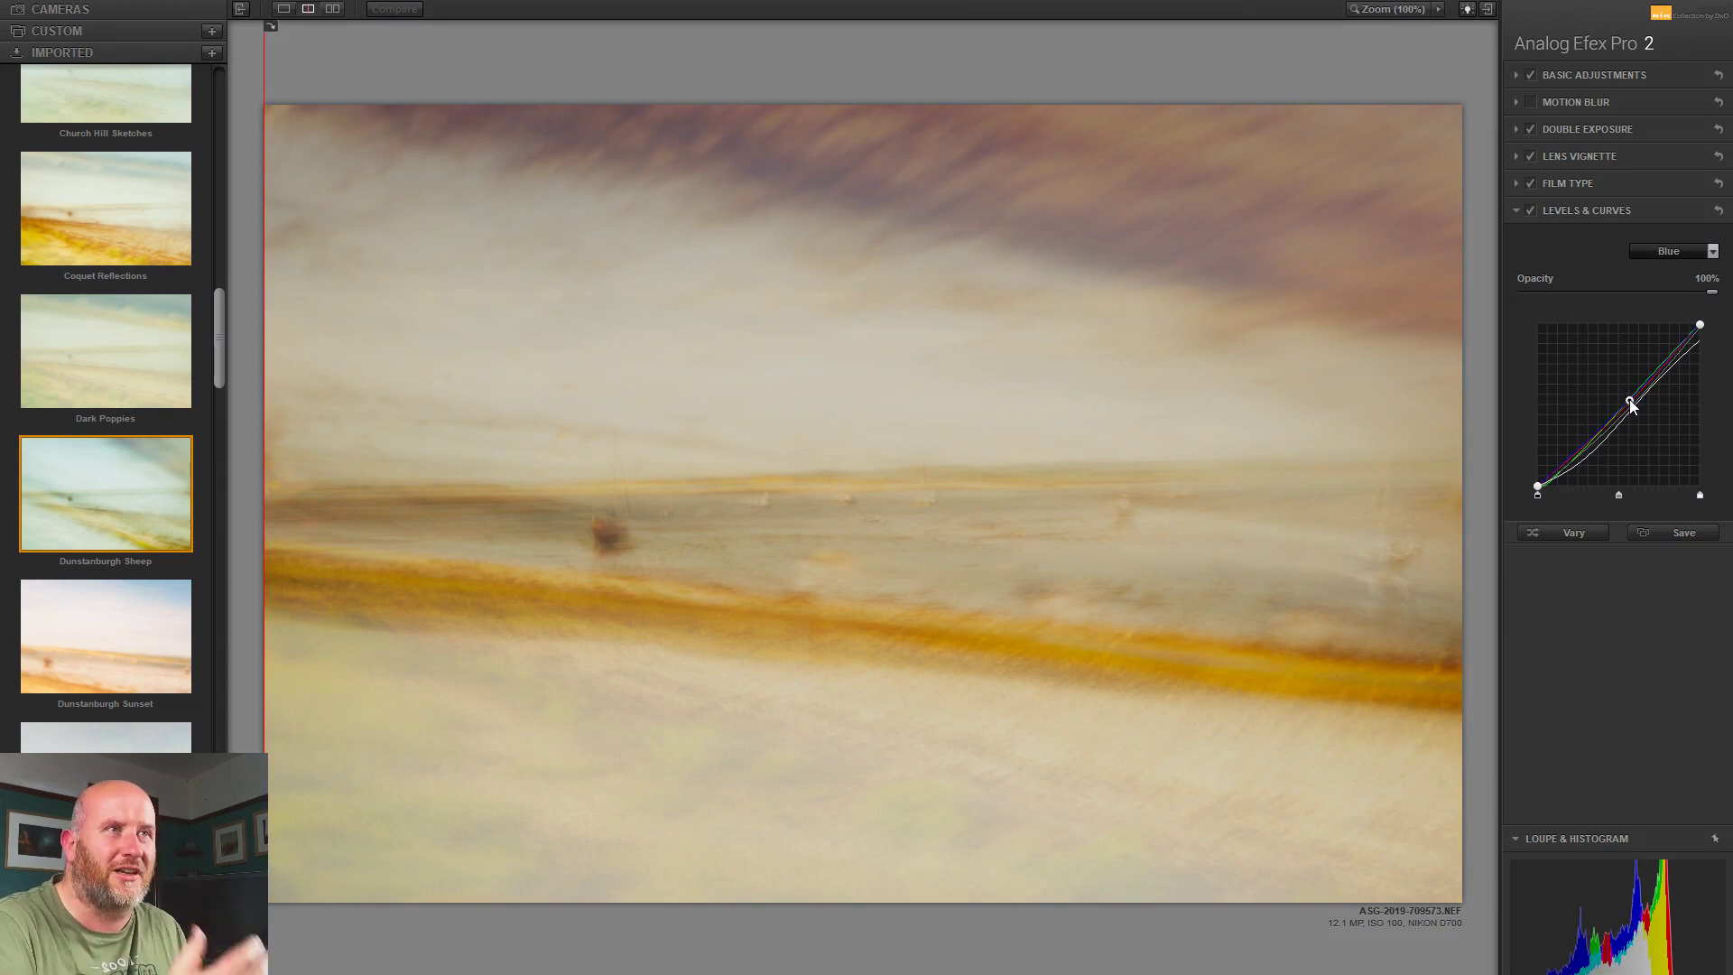
drag(1630, 403, 1630, 398)
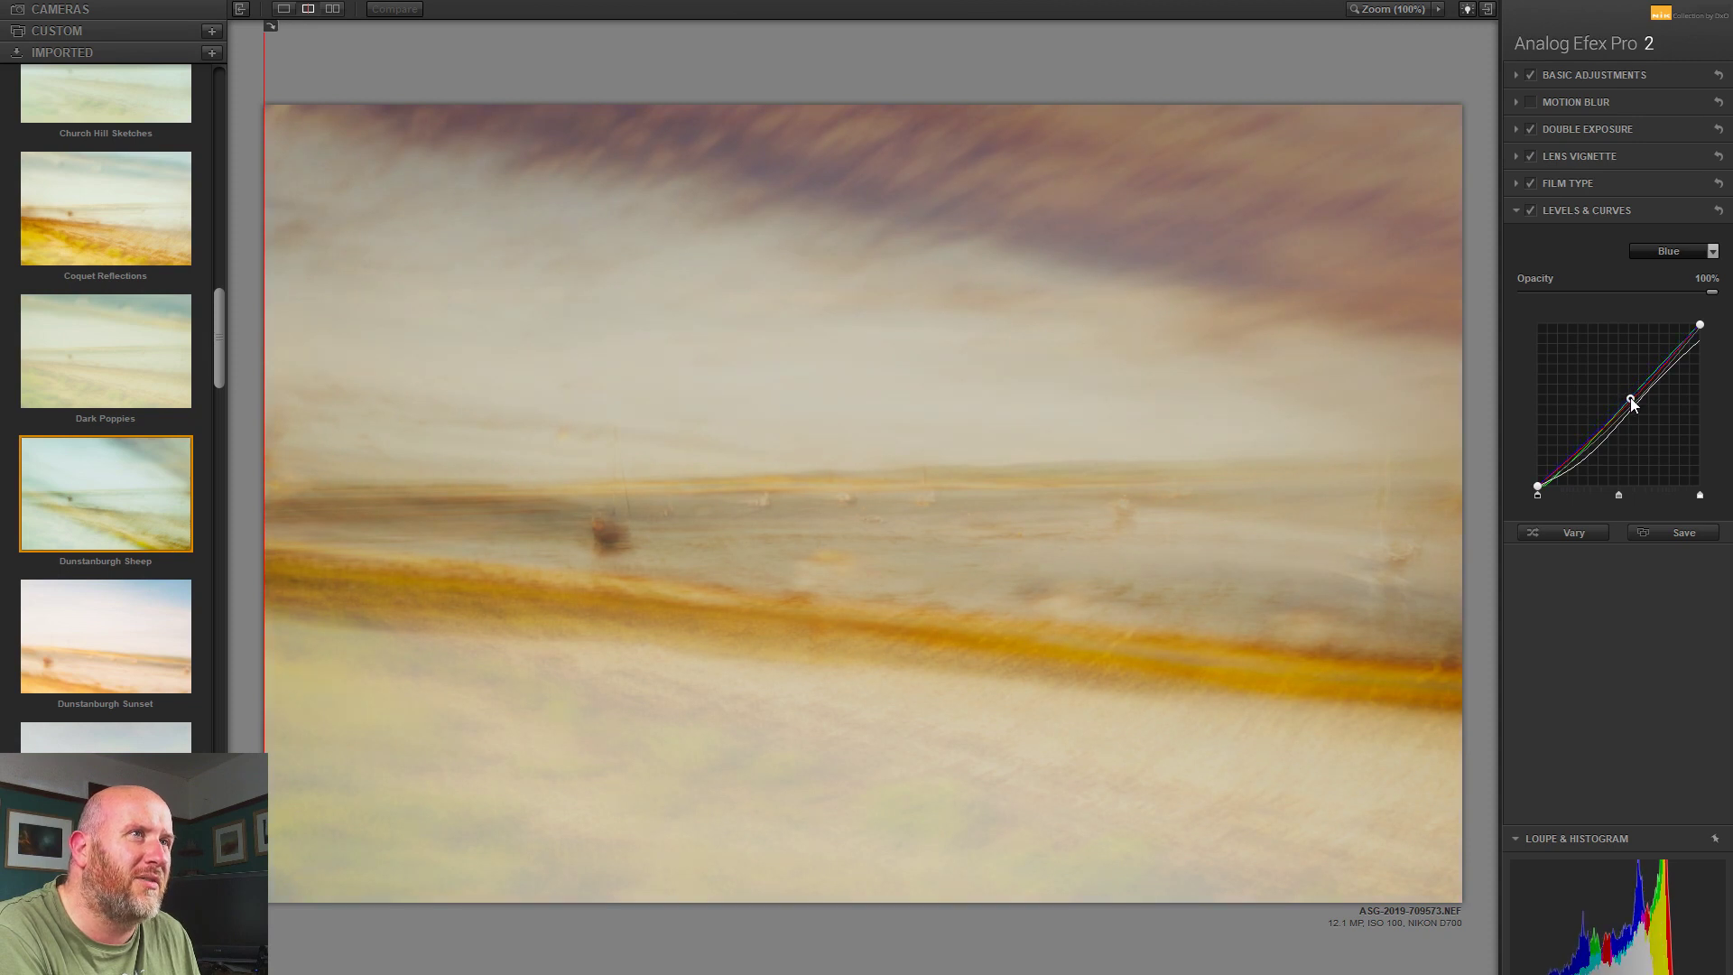
drag(1630, 397, 1633, 399)
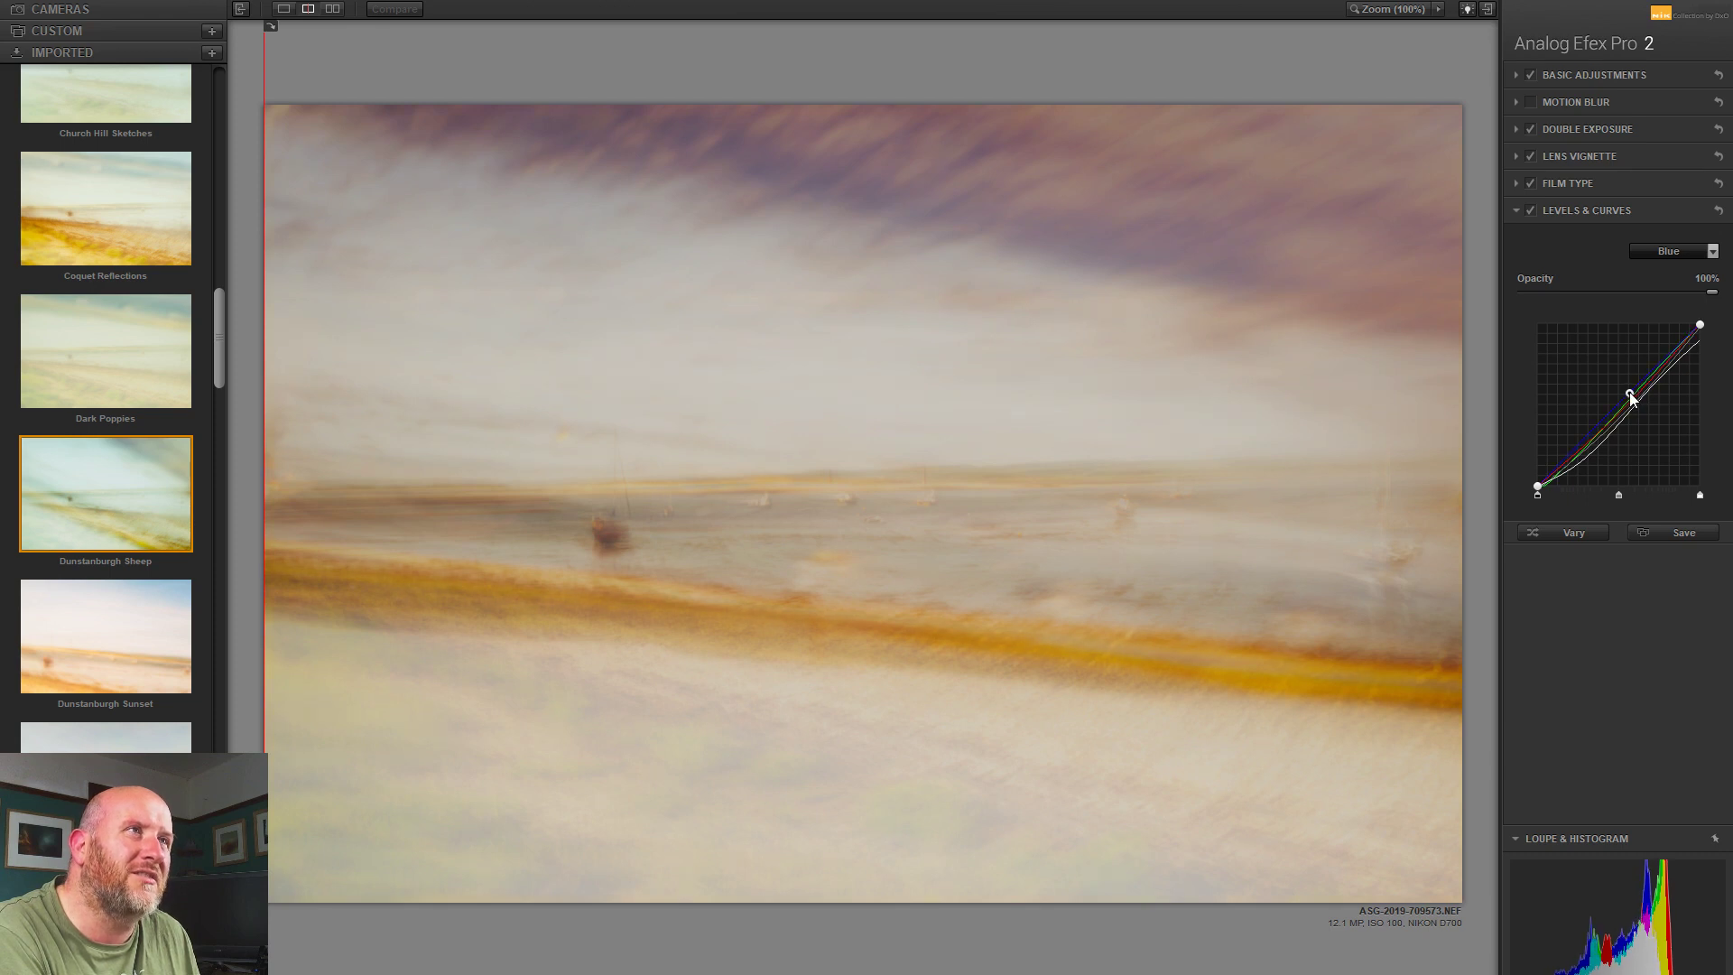
Step: Lower the Blue curve's white end, lift its black point slightly, and apply the Analog Efex Pro 2 filter
mouse_move(1701, 325)
mouse_down()
mouse_move(1714, 353)
mouse_move(1714, 336)
mouse_up()
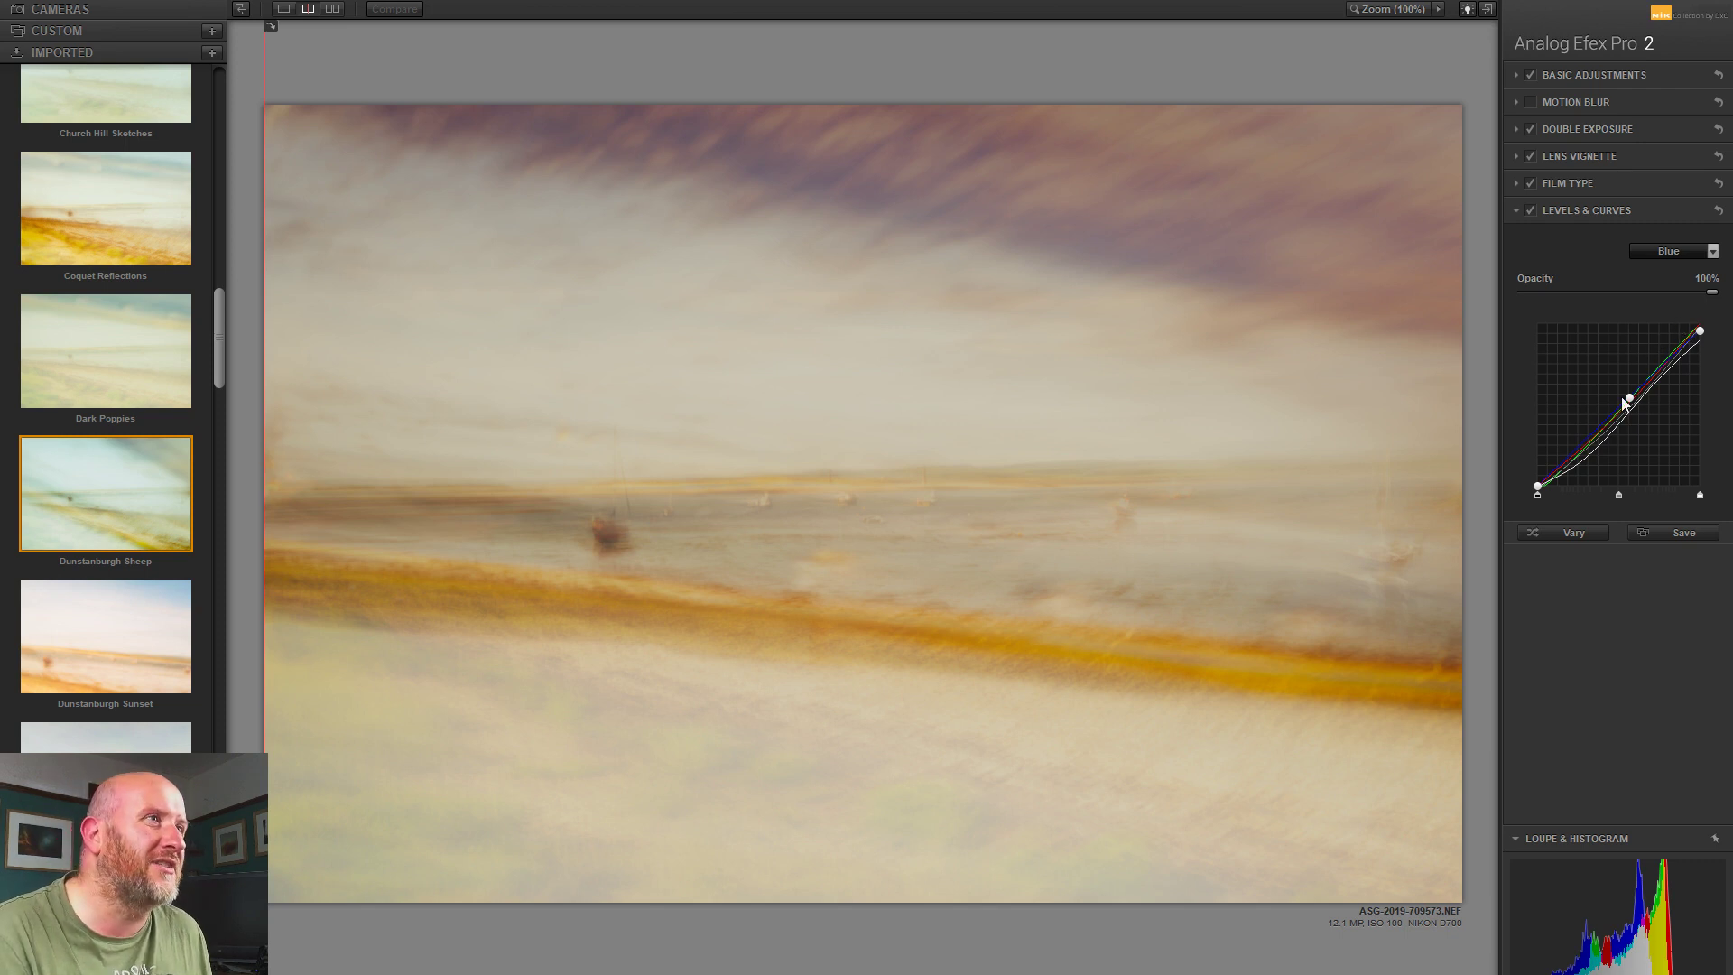
drag(1536, 485, 1537, 484)
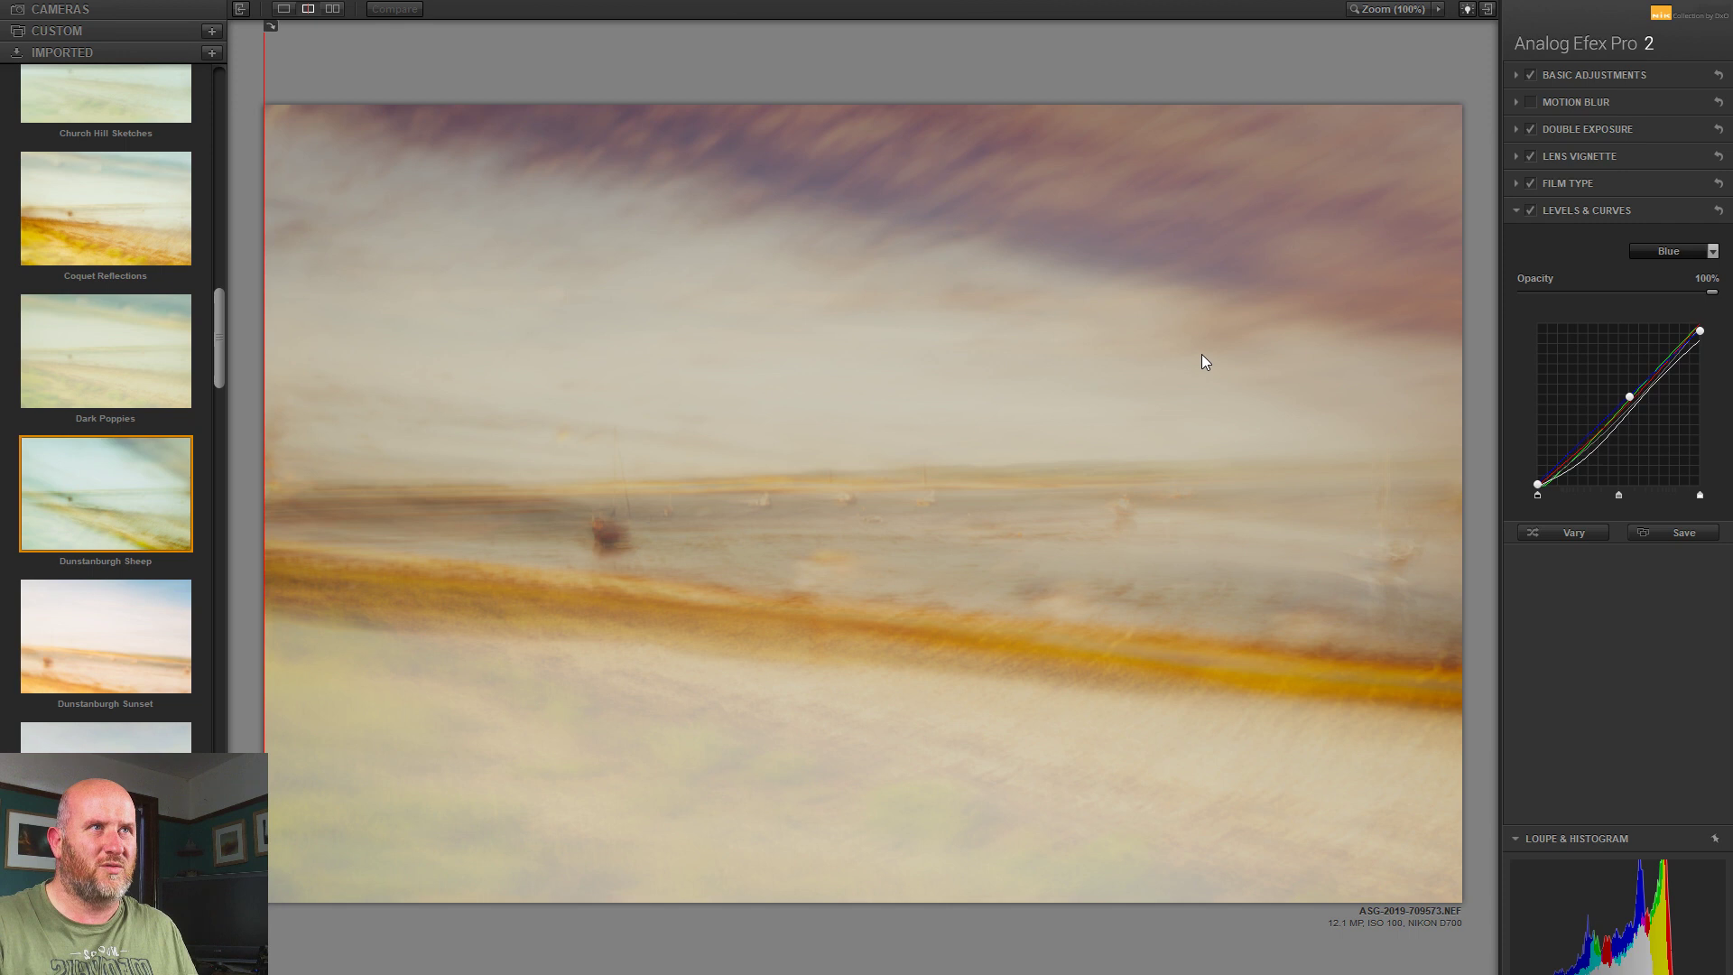
click(1684, 973)
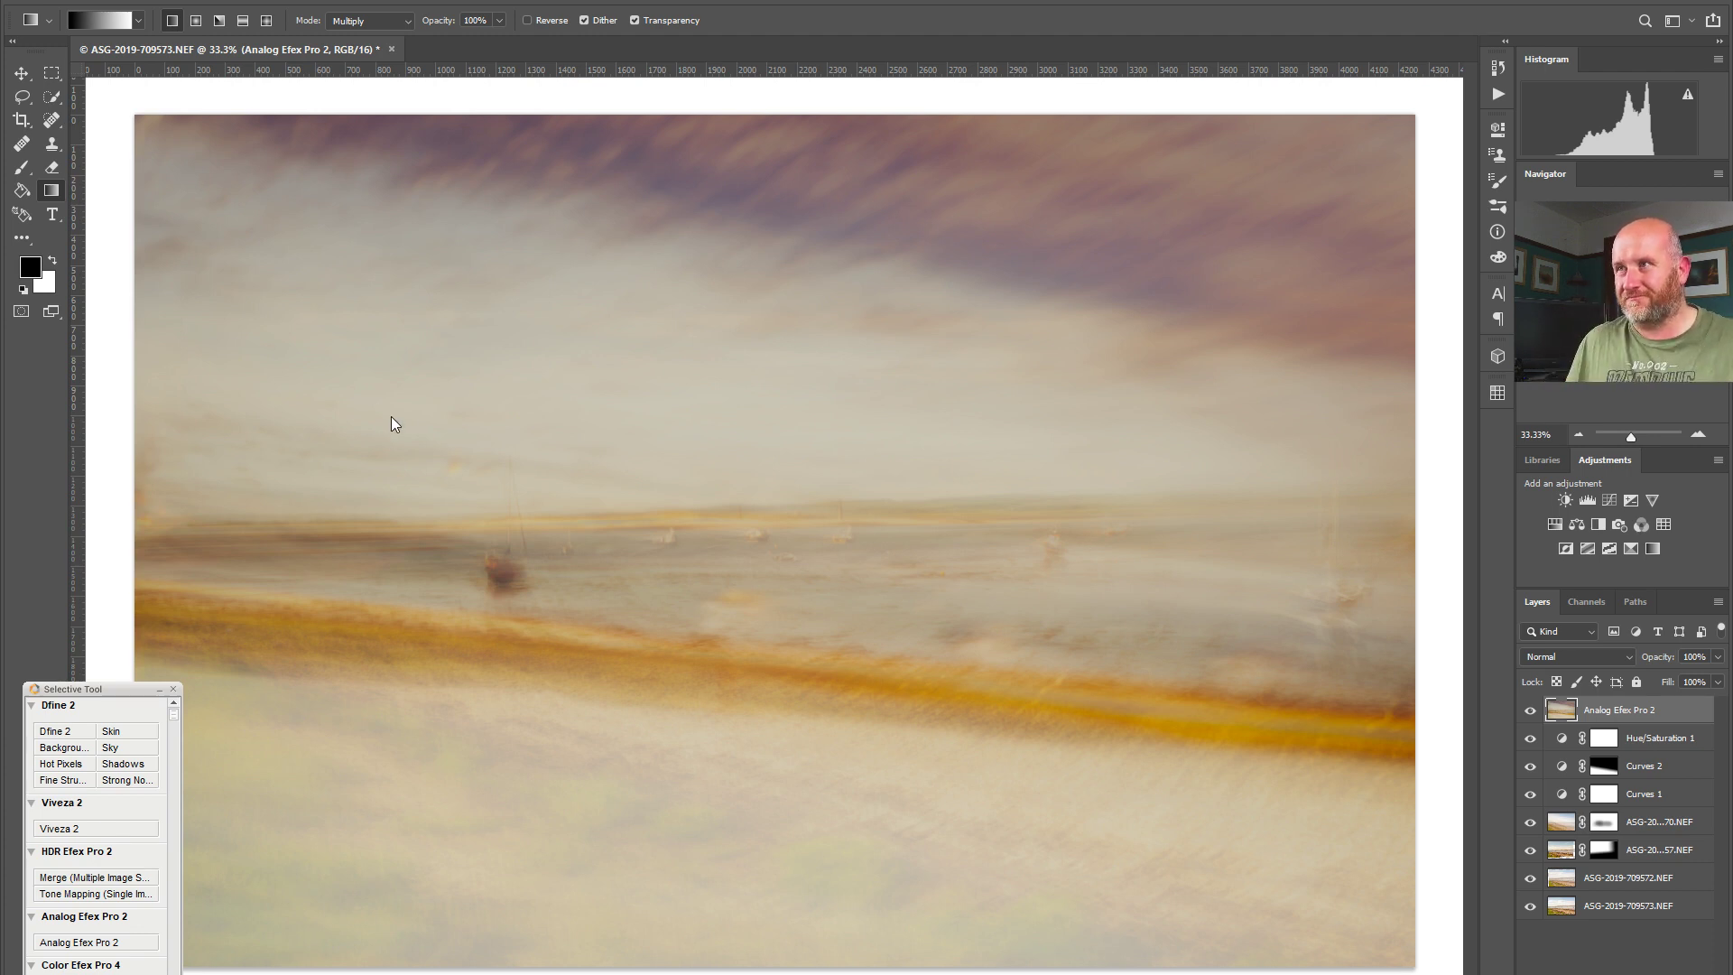
Step: Add a darkening Curves adjustment layer with a lowered white end, black point at input 8, and points at 90 to 73 and 211 to 190
click(1611, 502)
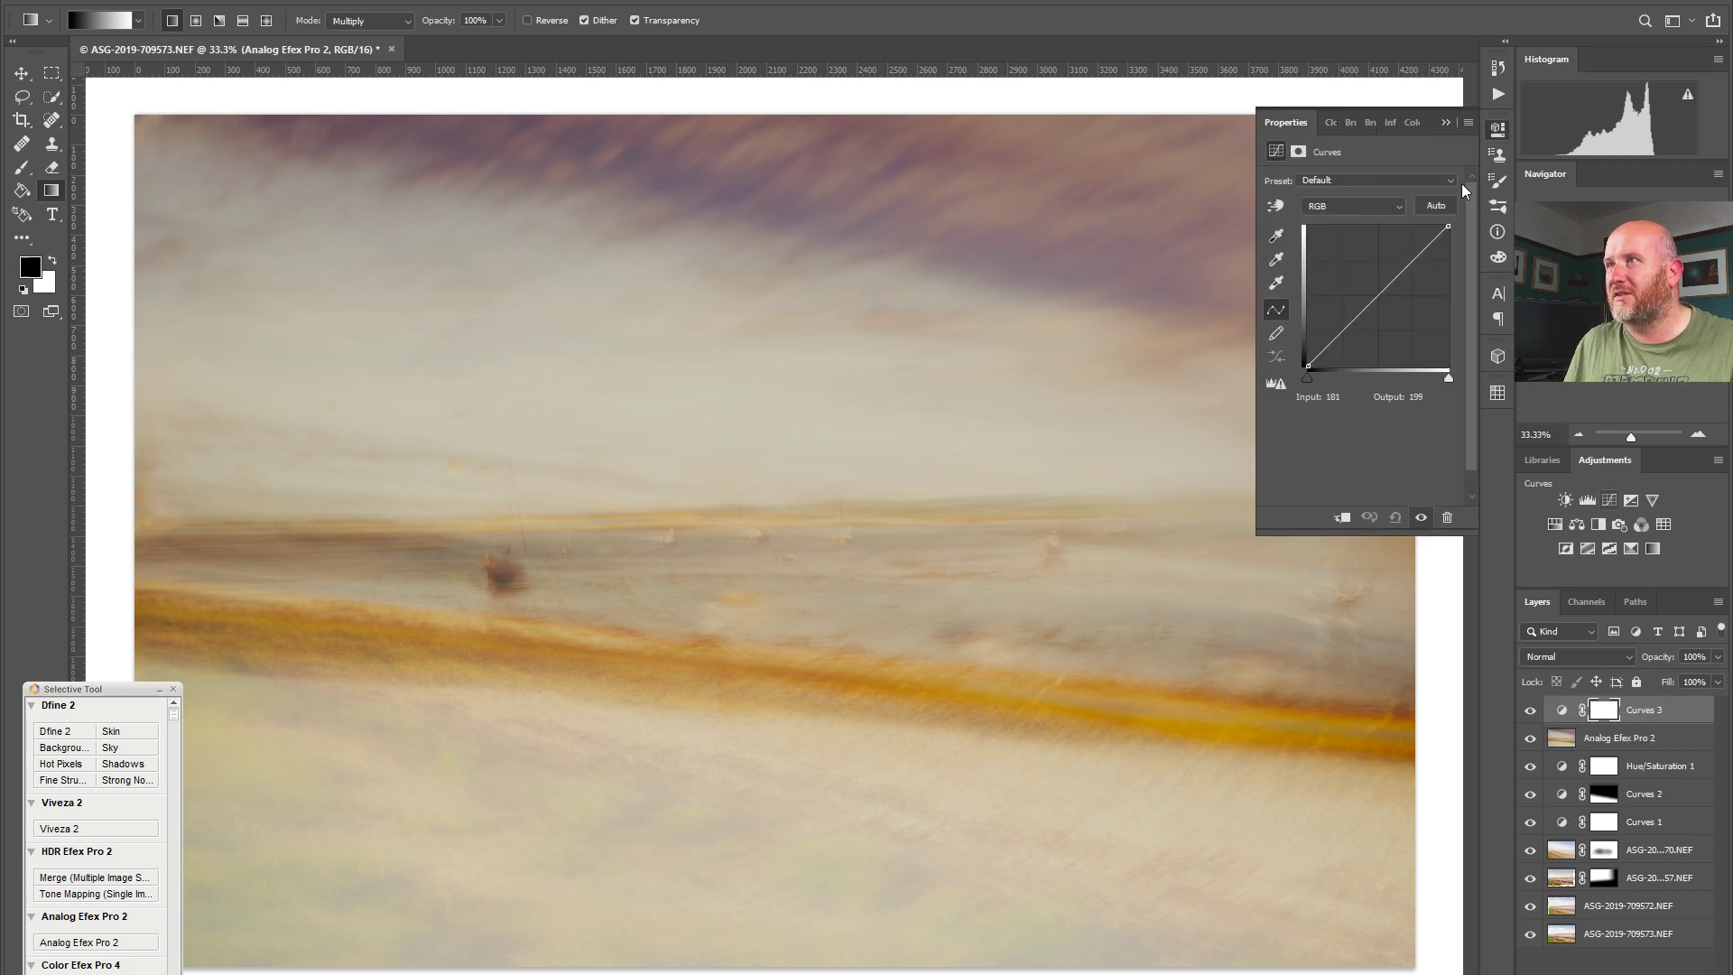
drag(1383, 288, 1391, 301)
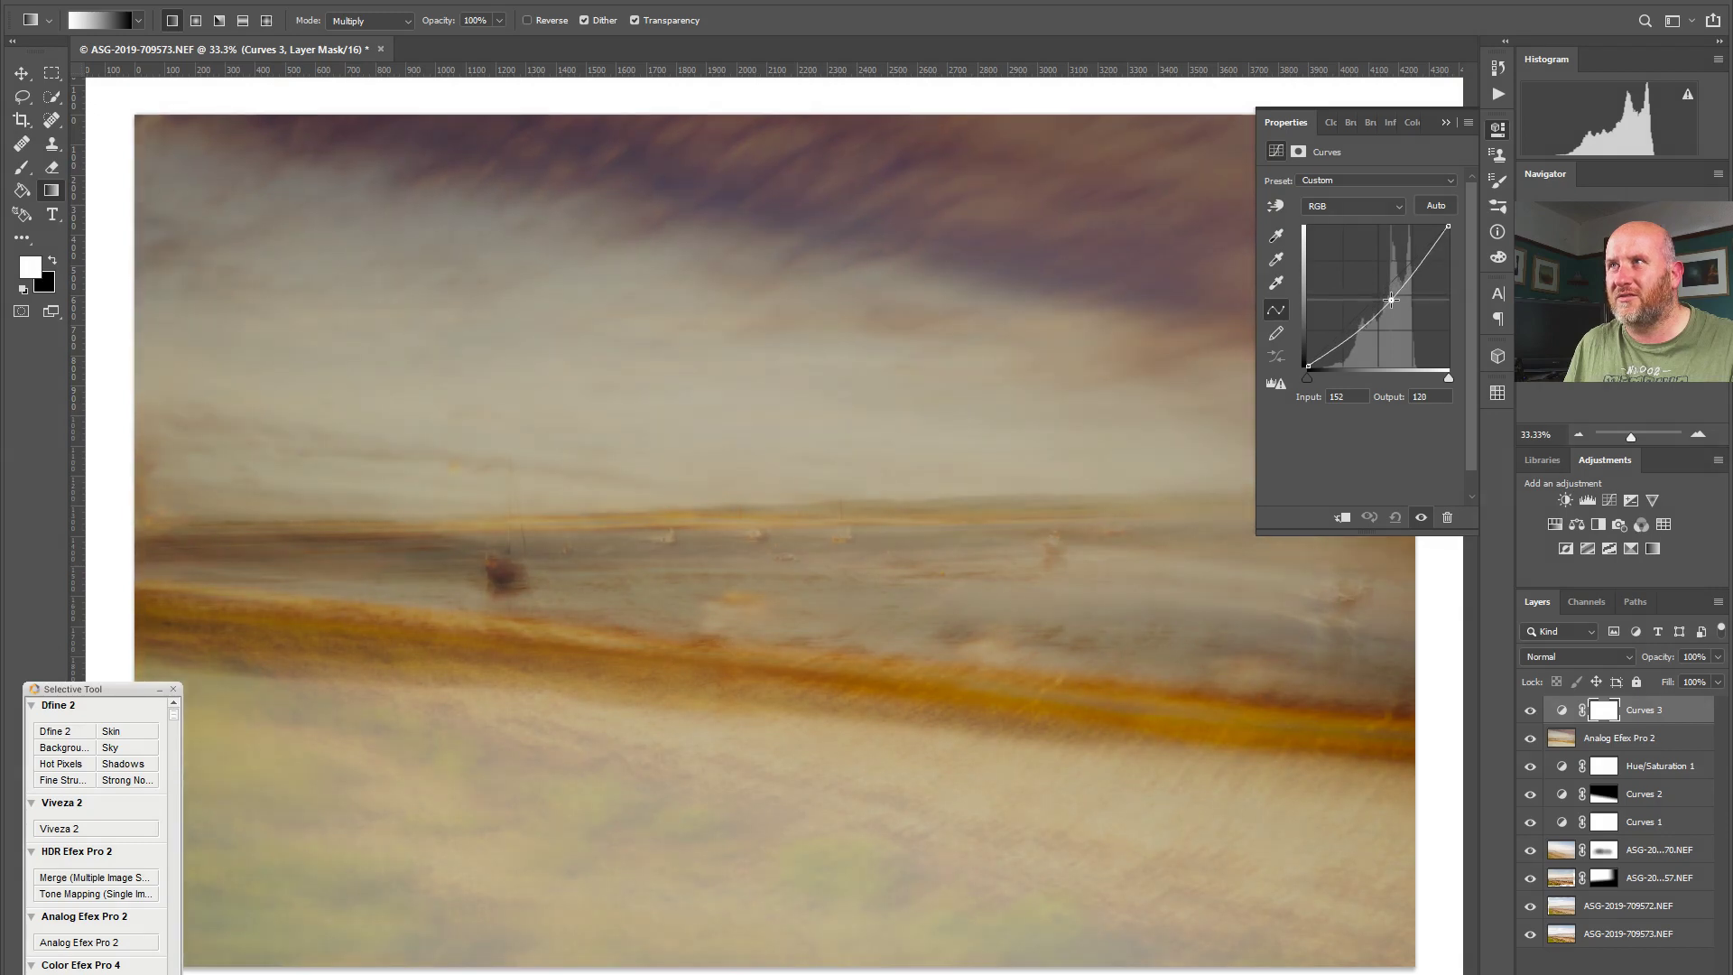
drag(1447, 227, 1463, 237)
drag(1391, 300, 1396, 295)
drag(1308, 366, 1312, 369)
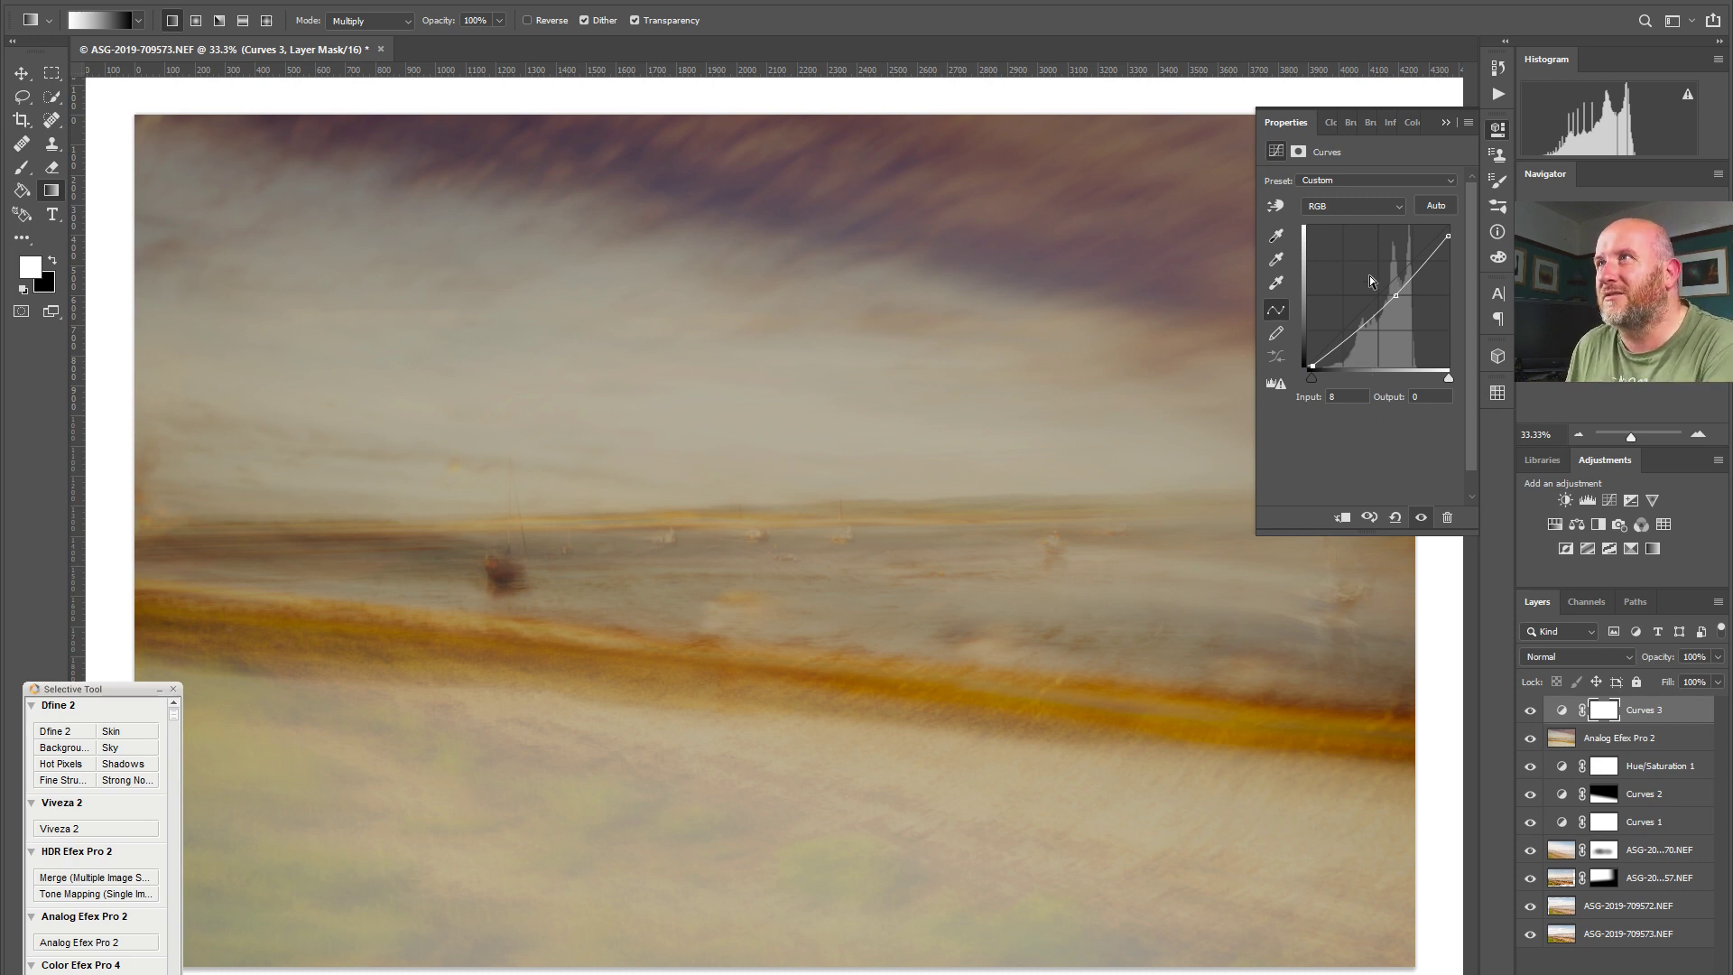
drag(1414, 261, 1423, 261)
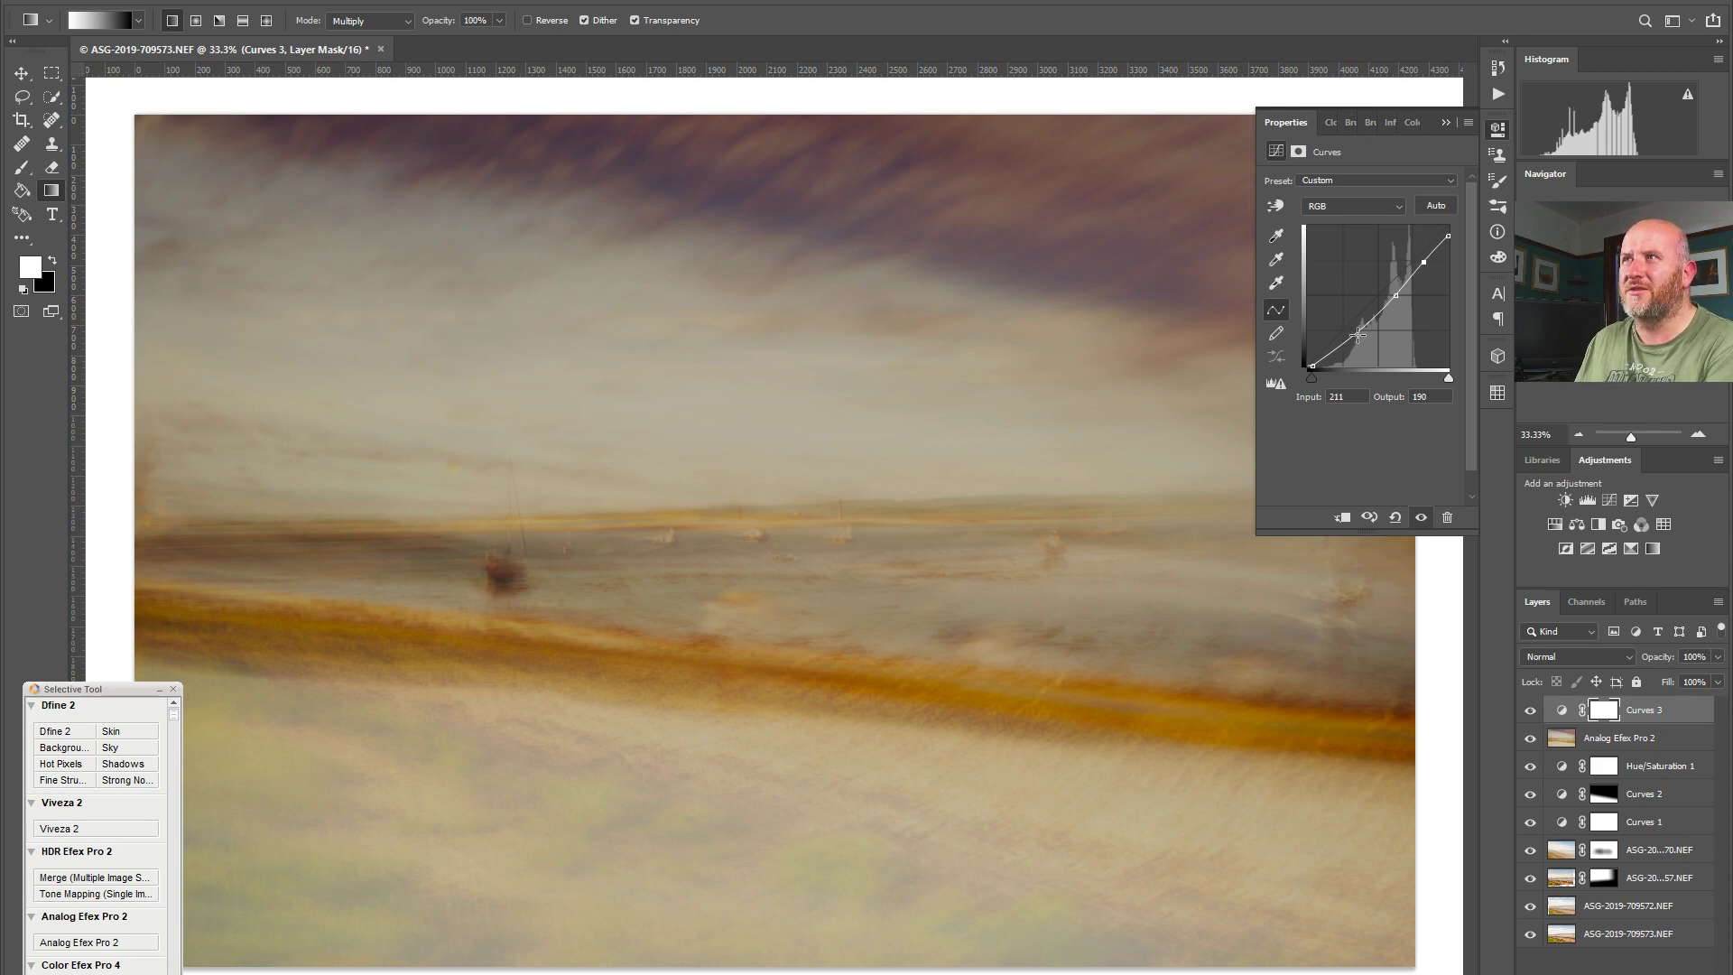
click(1353, 329)
drag(1353, 328, 1358, 327)
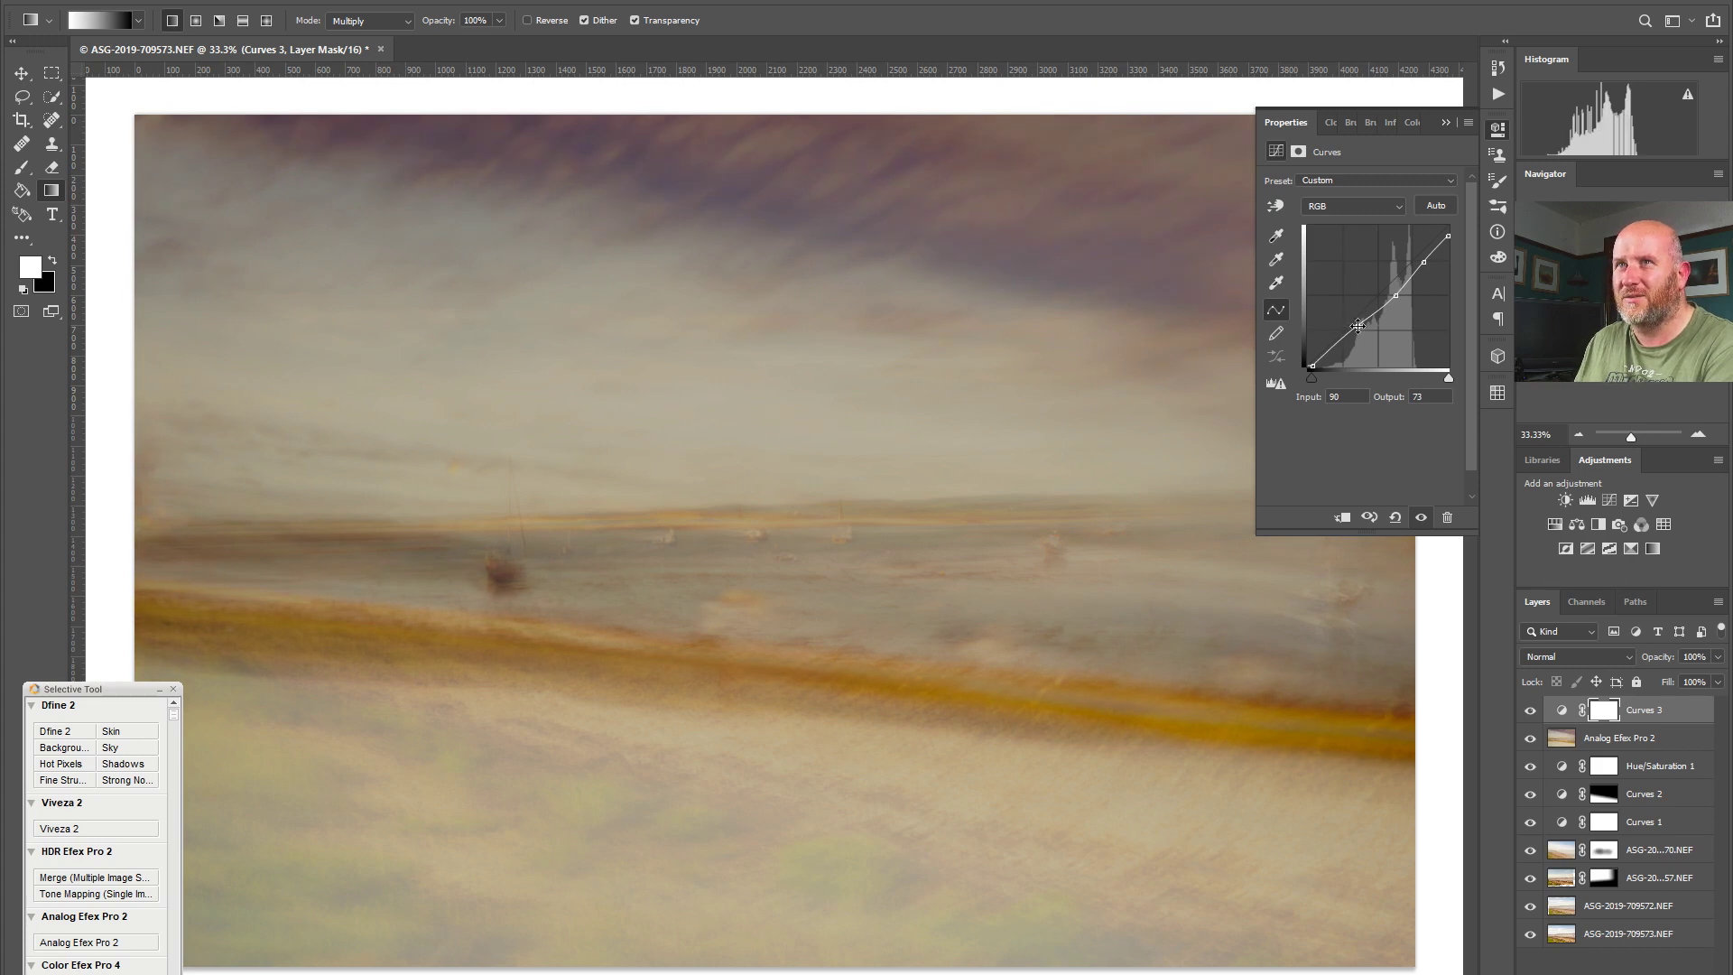
Step: Compare the image with and without the new Curves adjustment by toggling that layer's visibility repeatedly
click(1529, 711)
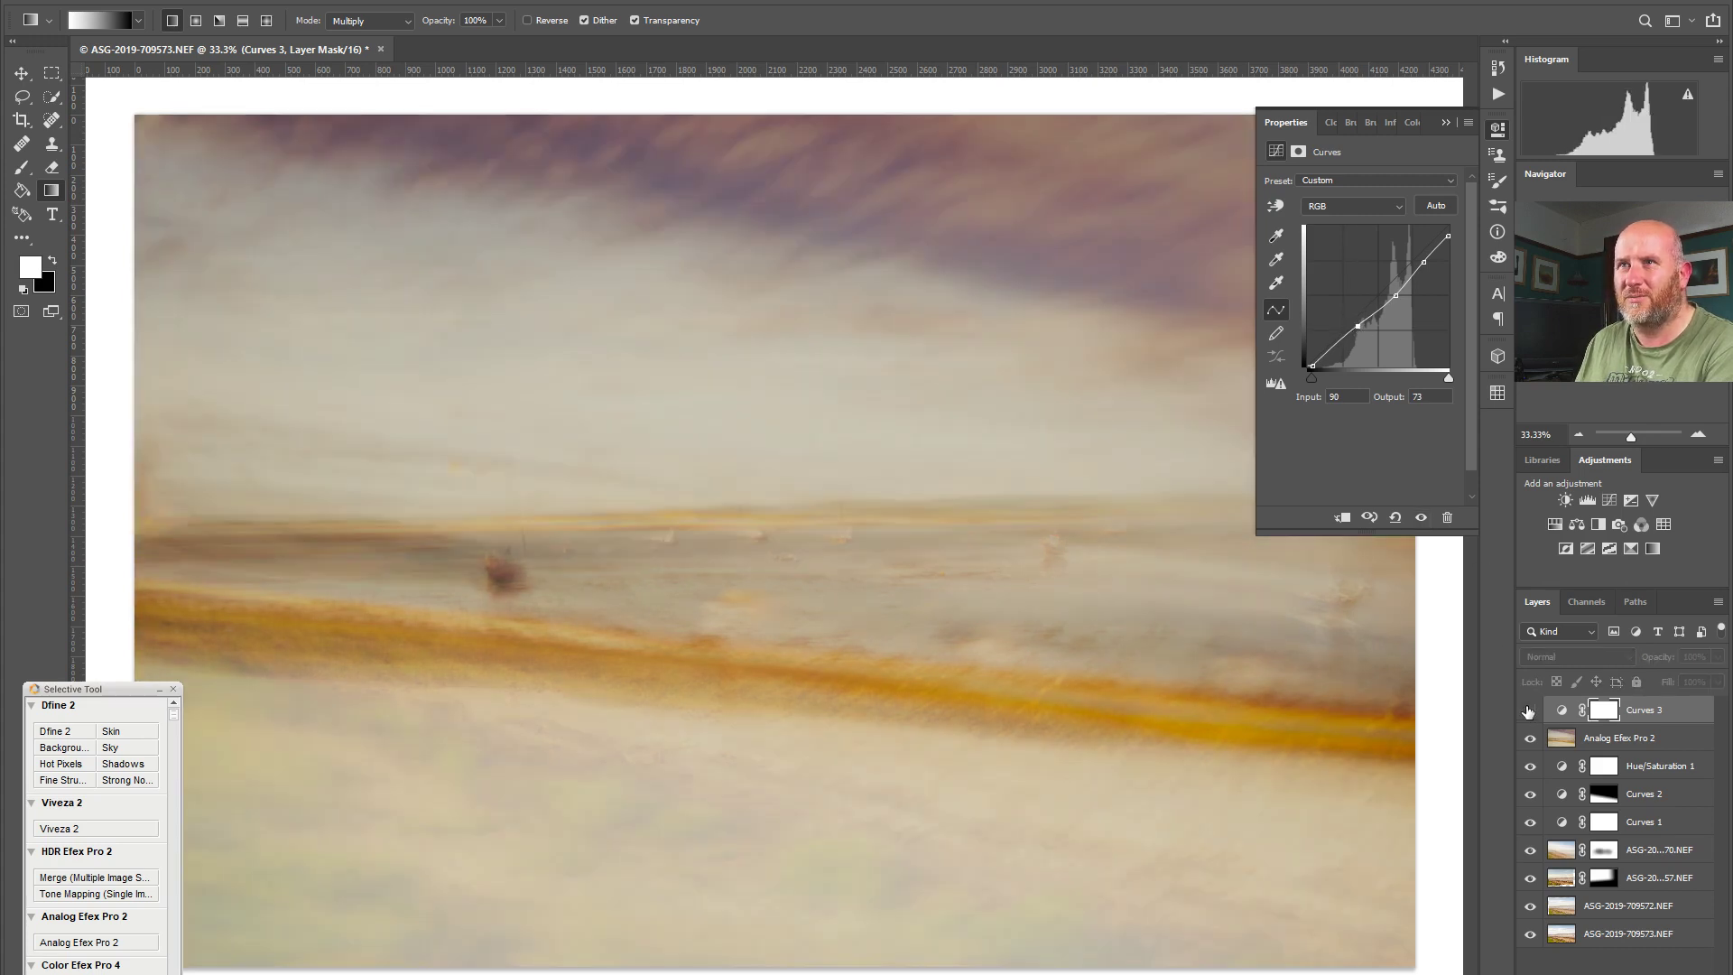
click(1527, 712)
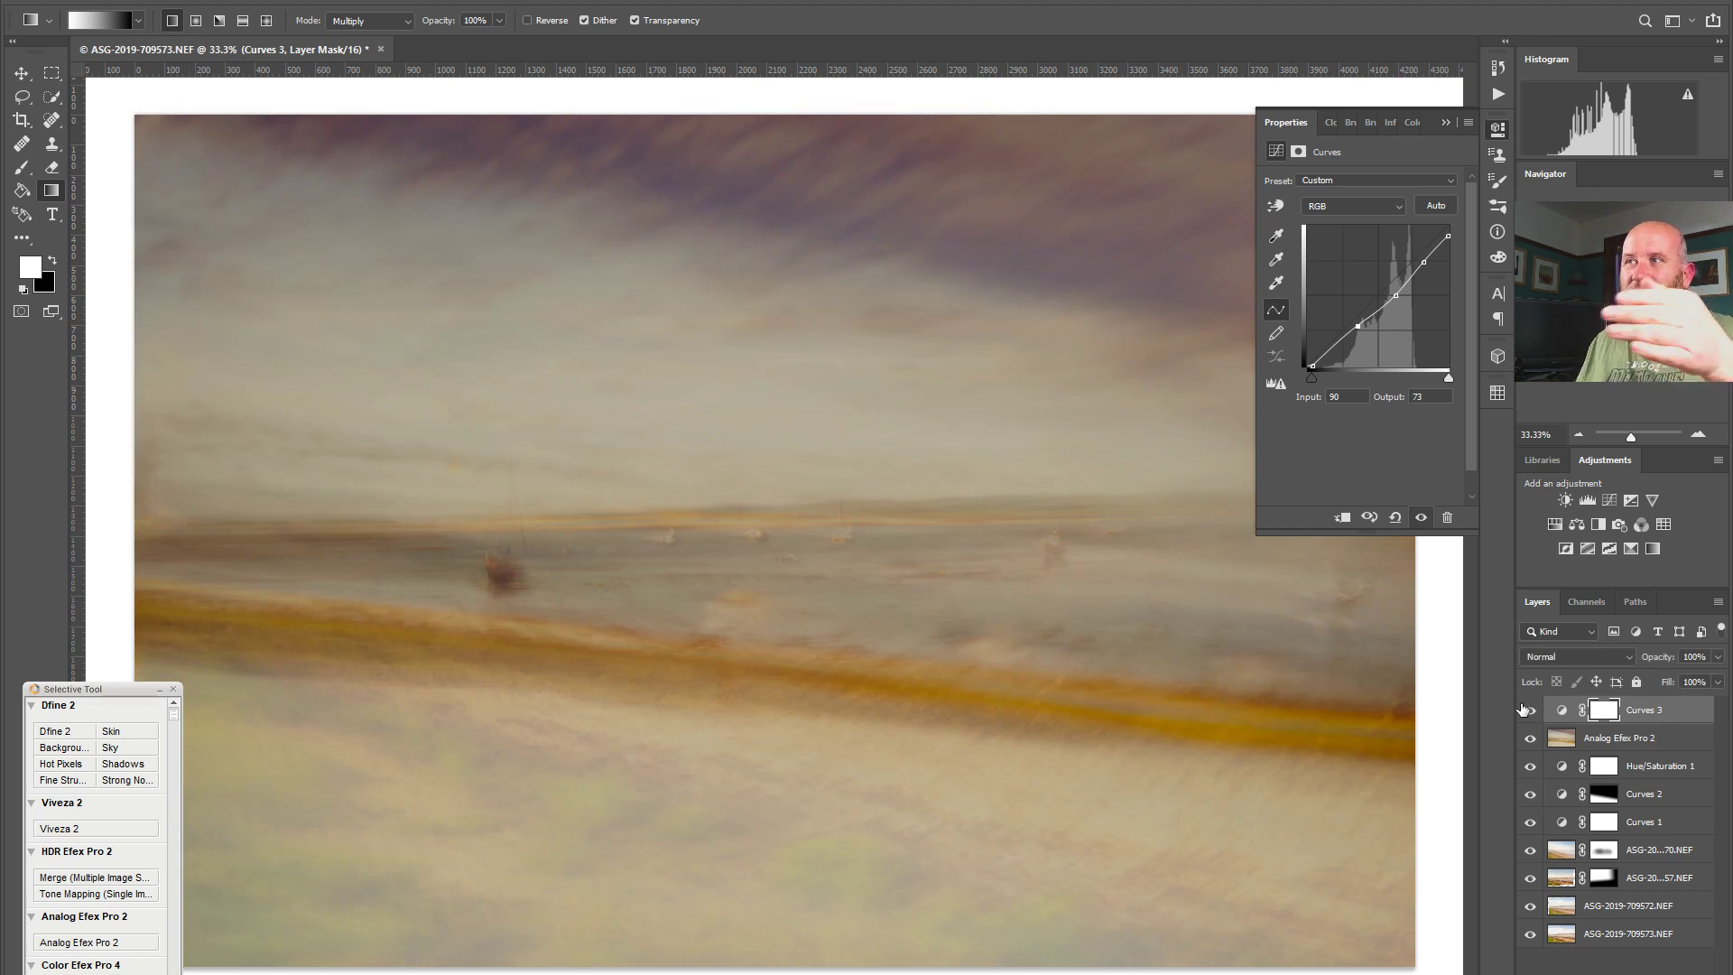
click(1530, 712)
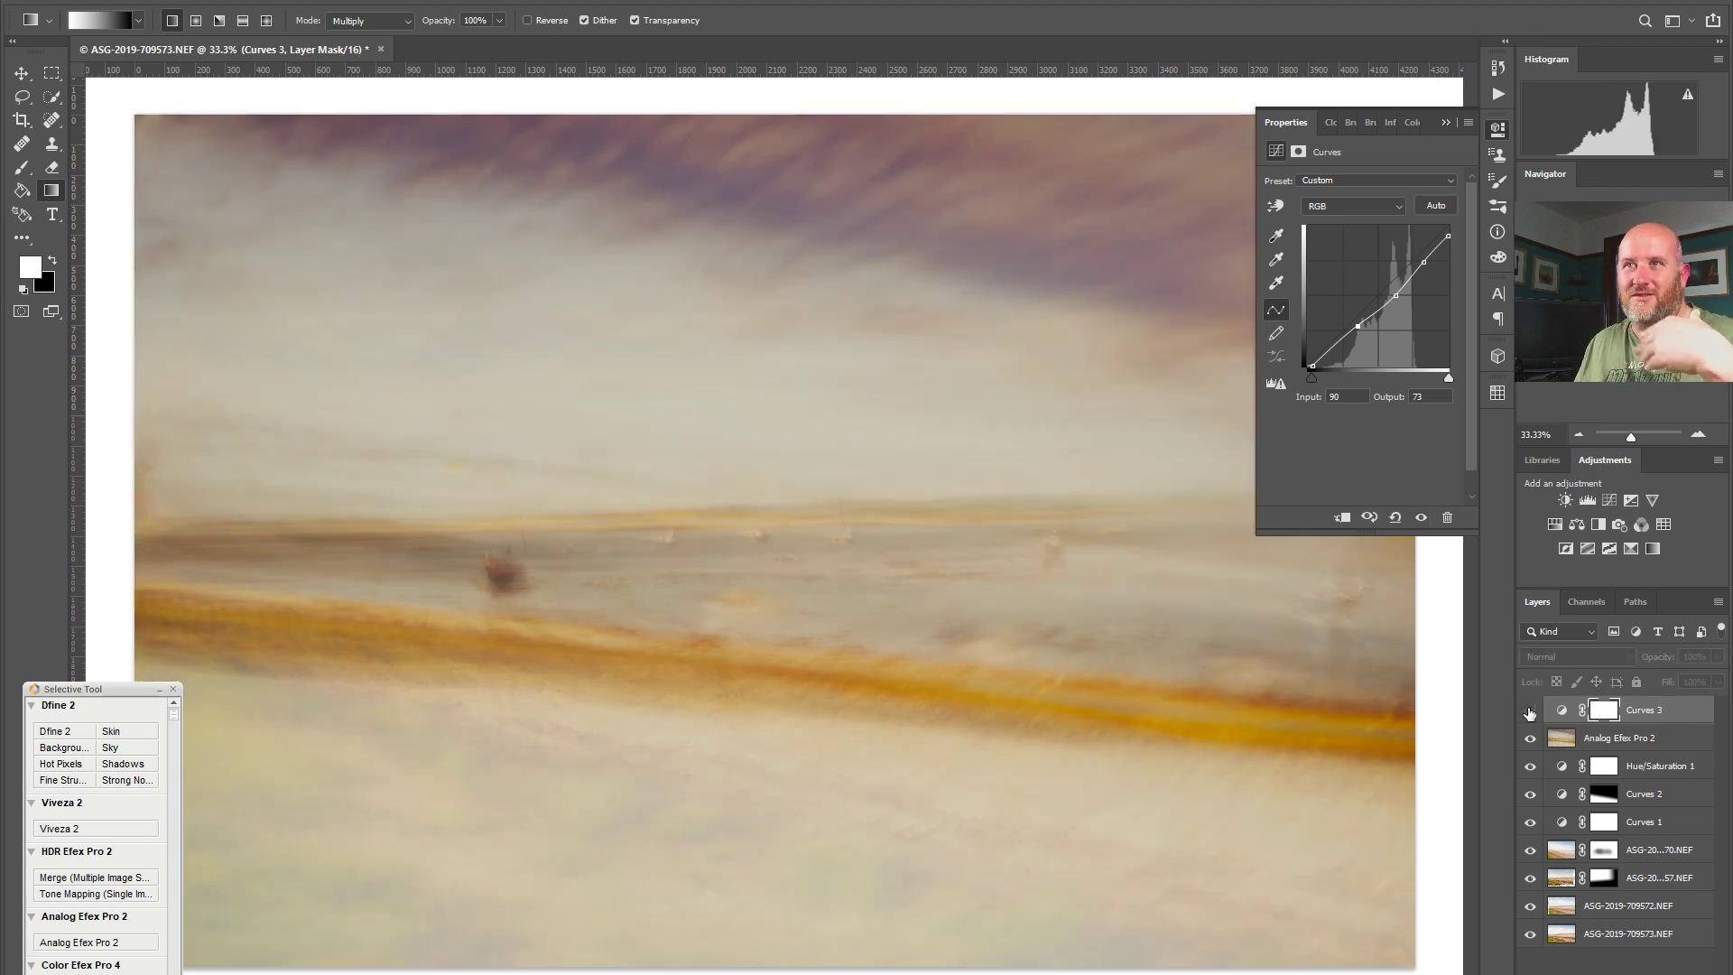
click(1528, 712)
click(1528, 712)
click(1527, 712)
click(1527, 713)
click(1527, 712)
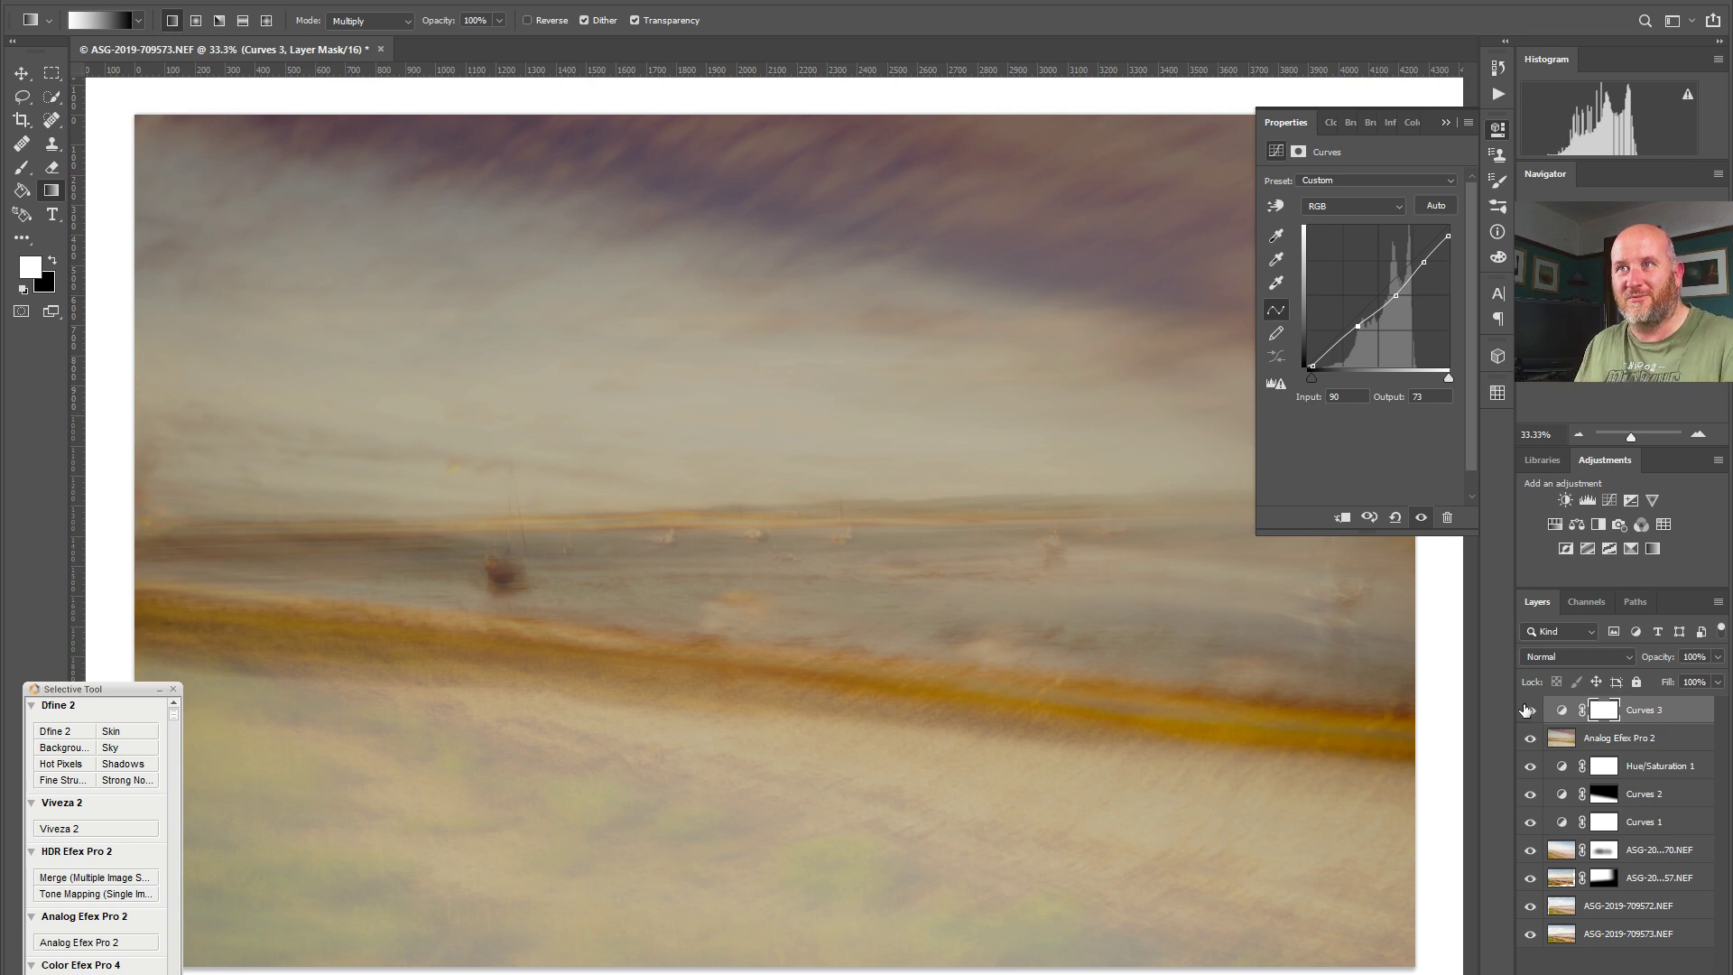
click(1528, 712)
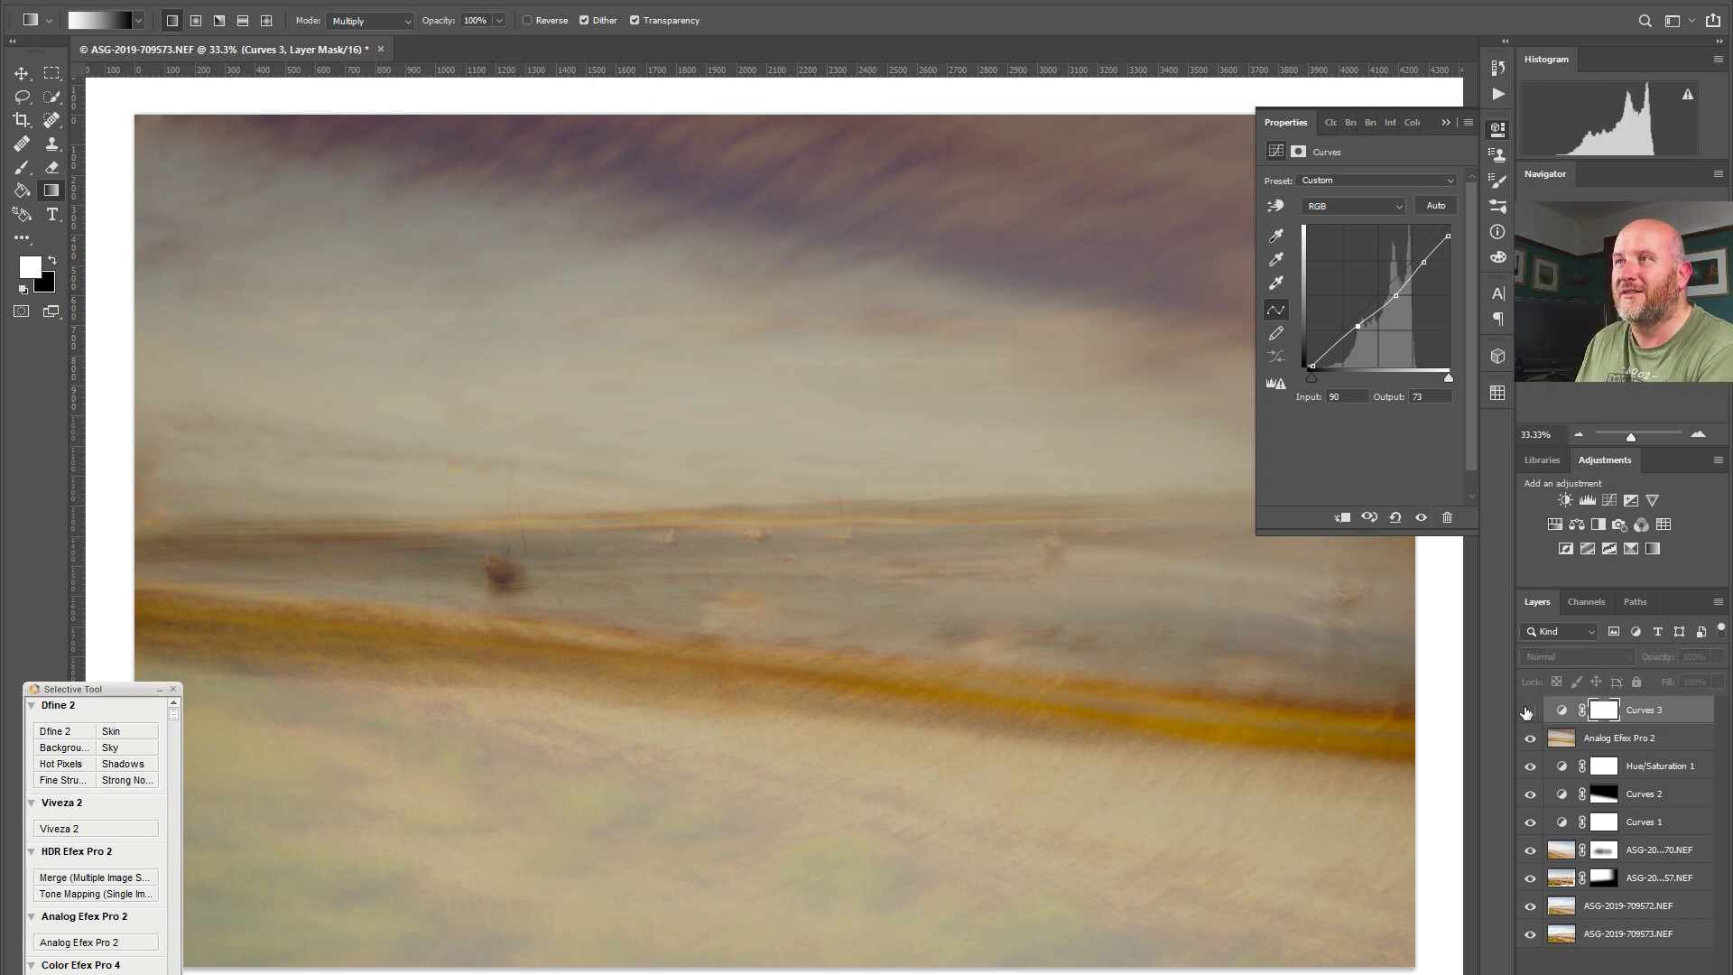
click(1527, 712)
click(1528, 713)
click(1527, 712)
click(1527, 712)
click(1527, 712)
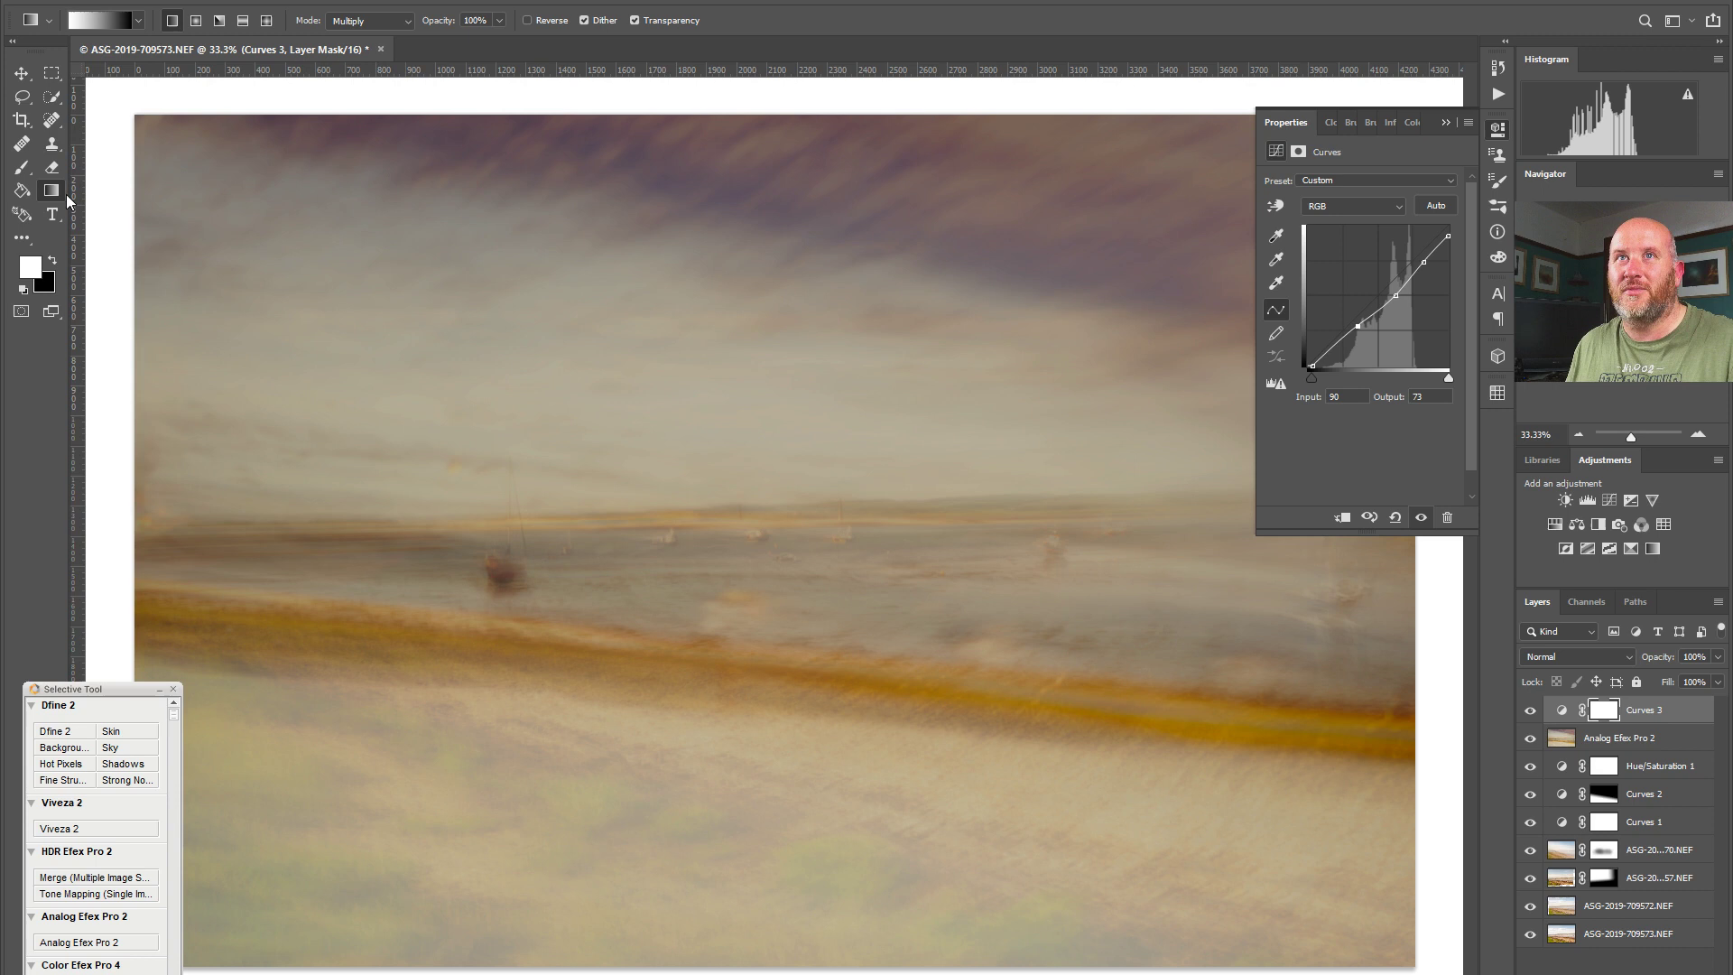
Step: Apply vertical gradients to the new Curves layer's mask to keep the darkening off the beach foreground, and close the curve settings
drag(692, 713, 680, 831)
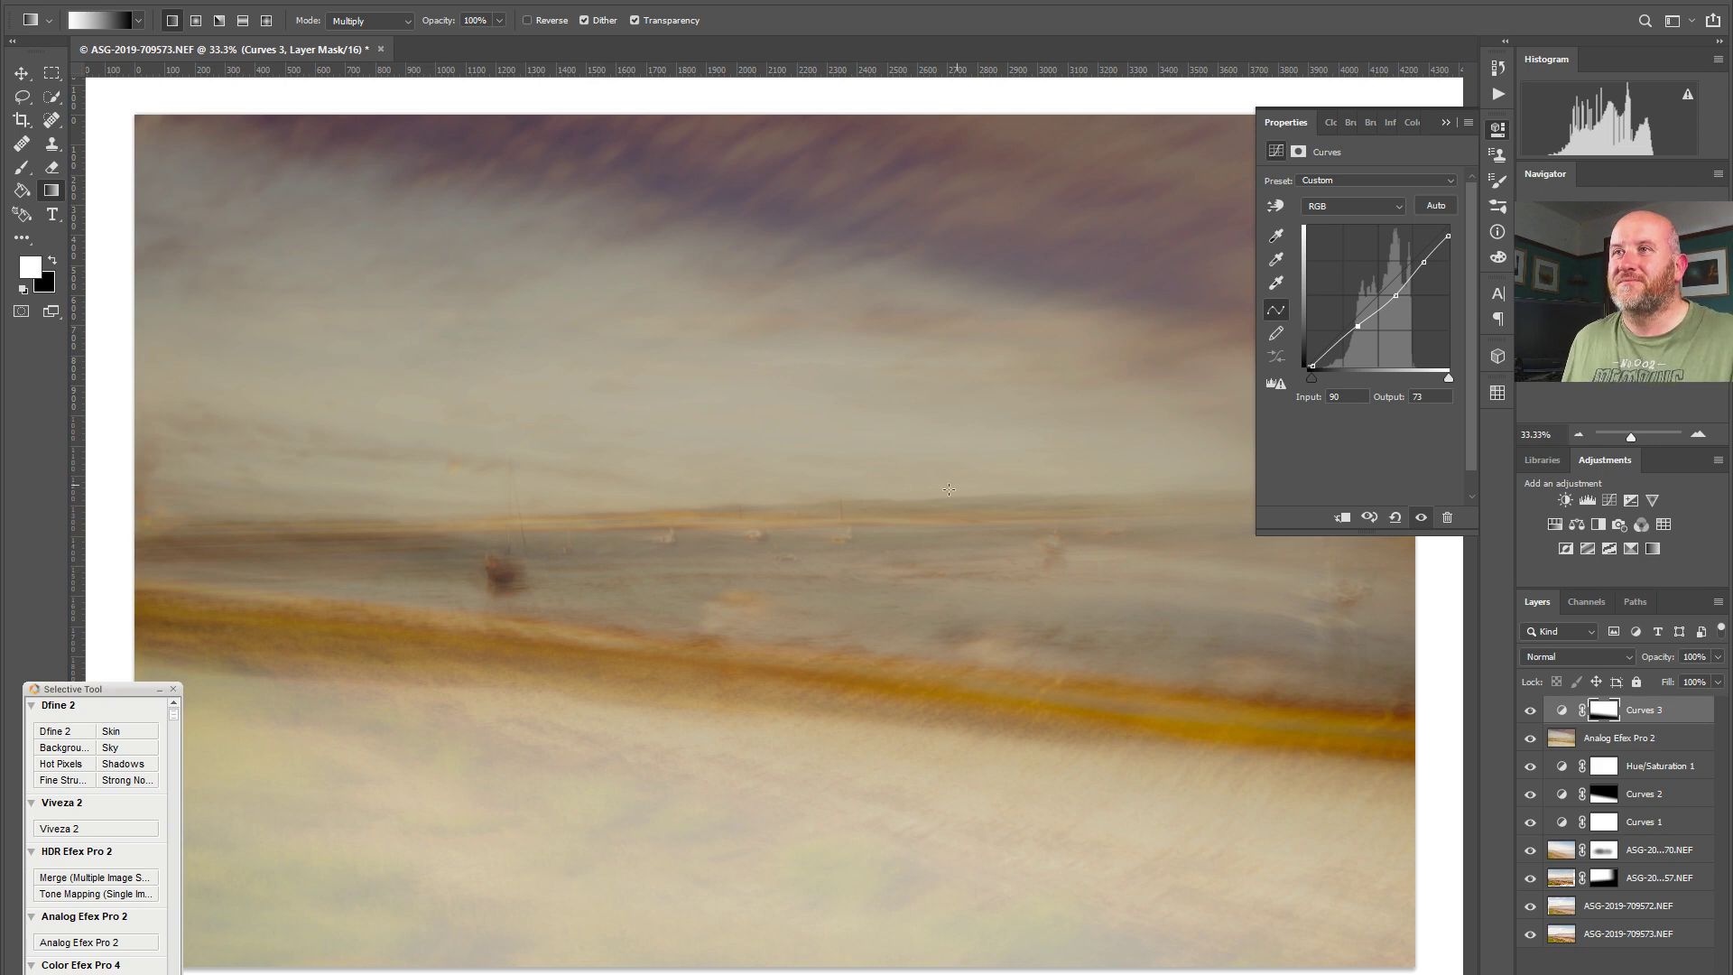
drag(727, 534, 703, 808)
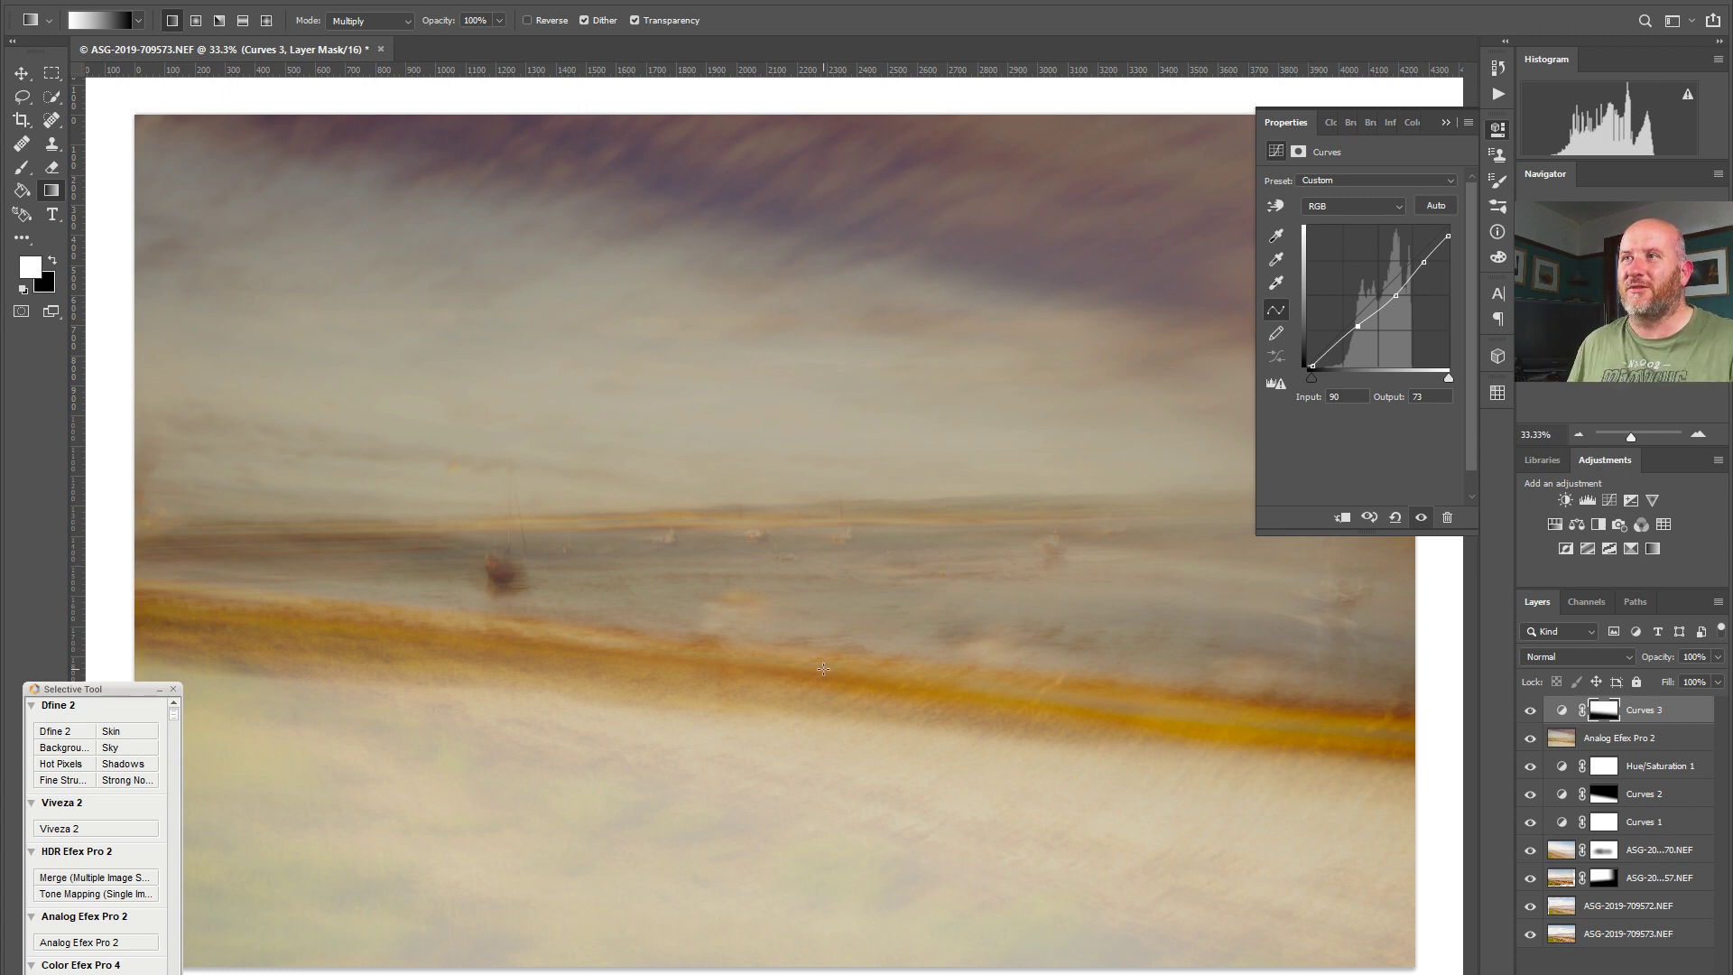
click(1497, 129)
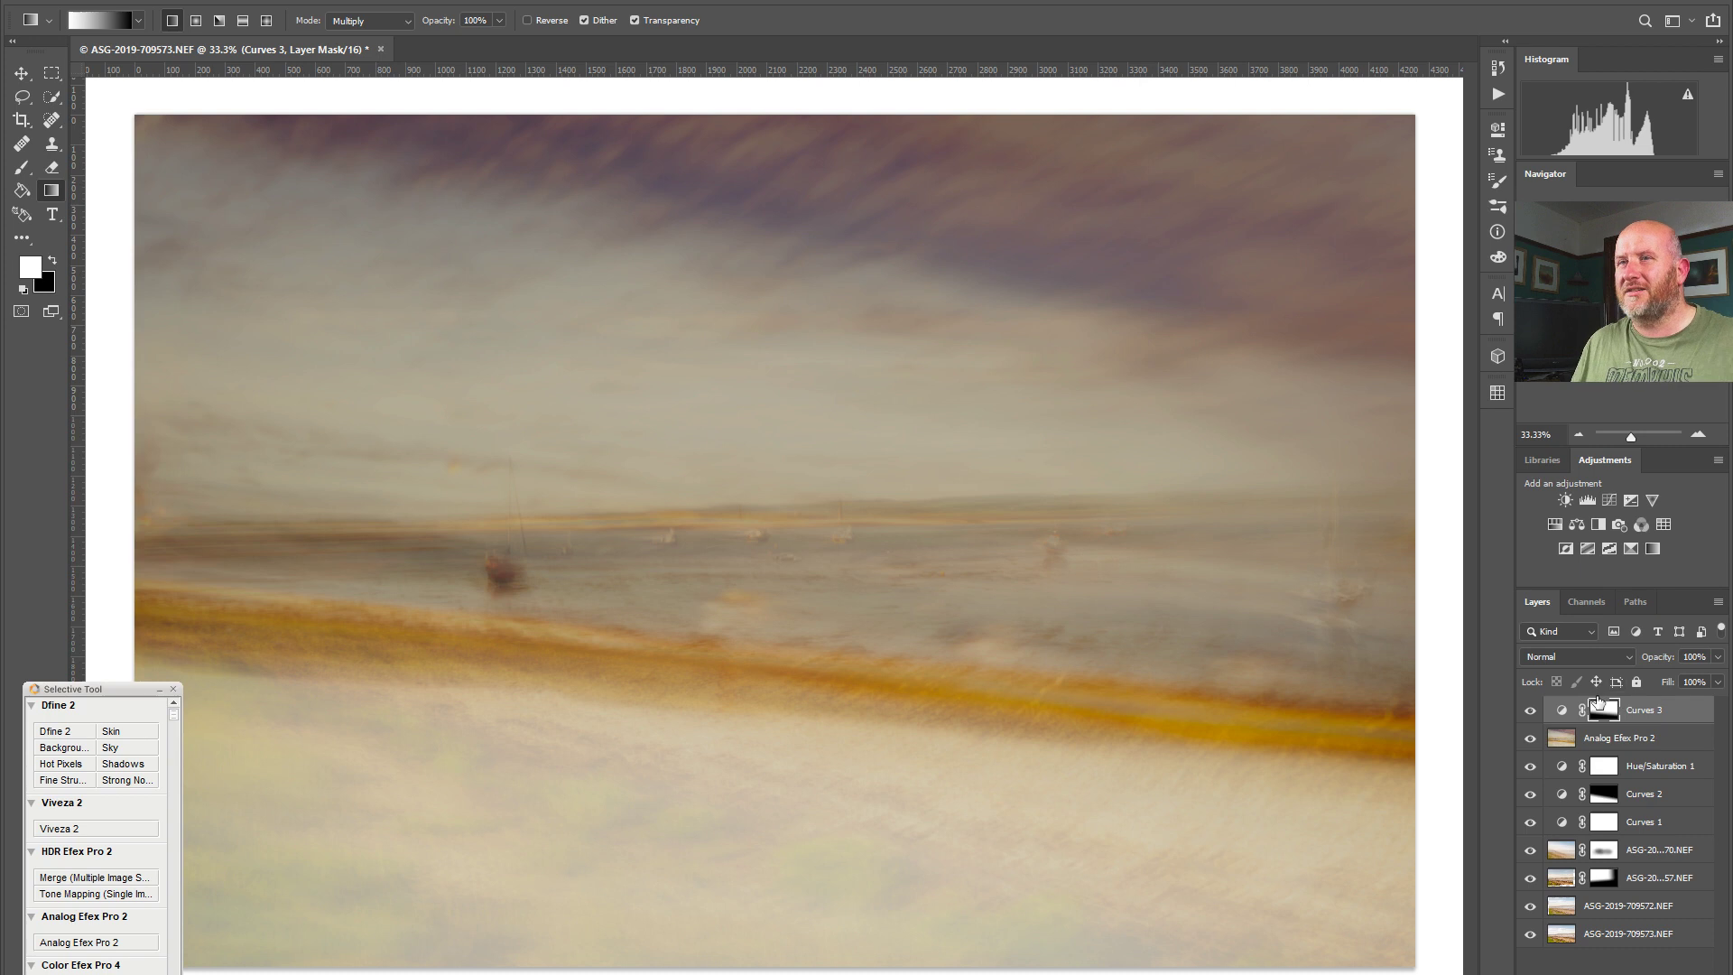
Step: Fine-tune the global hue of the whole image in Viveza 2, and apply the result as its own layer
click(61, 828)
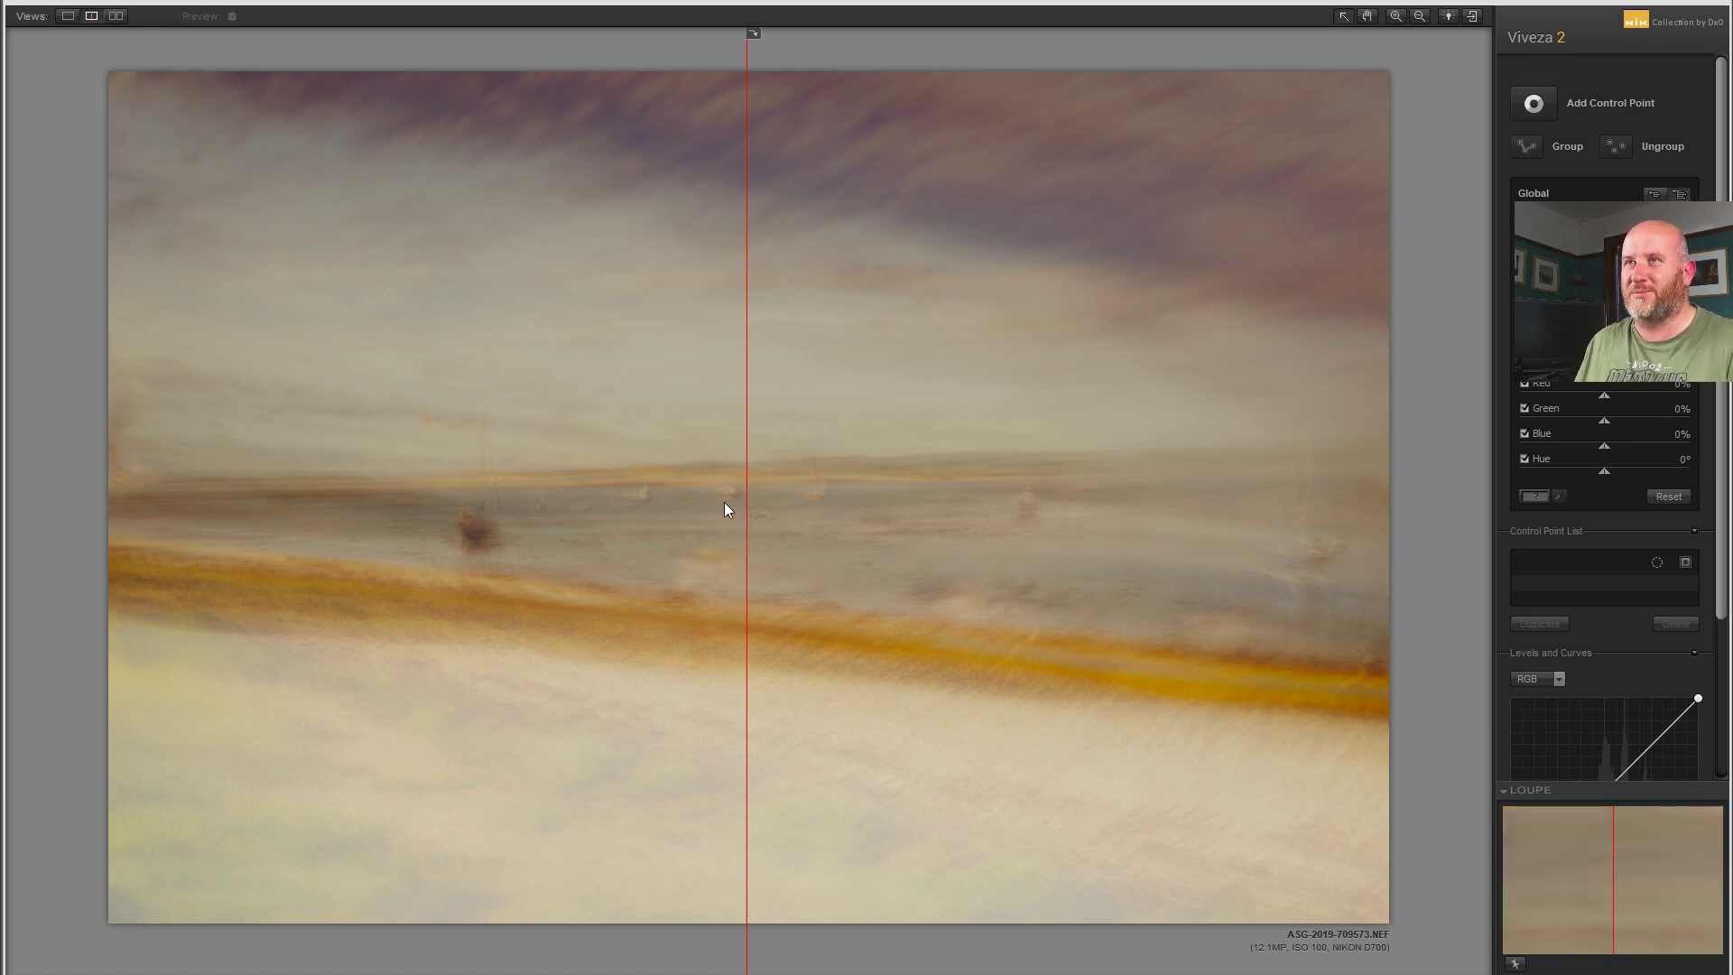
drag(746, 494, 240, 489)
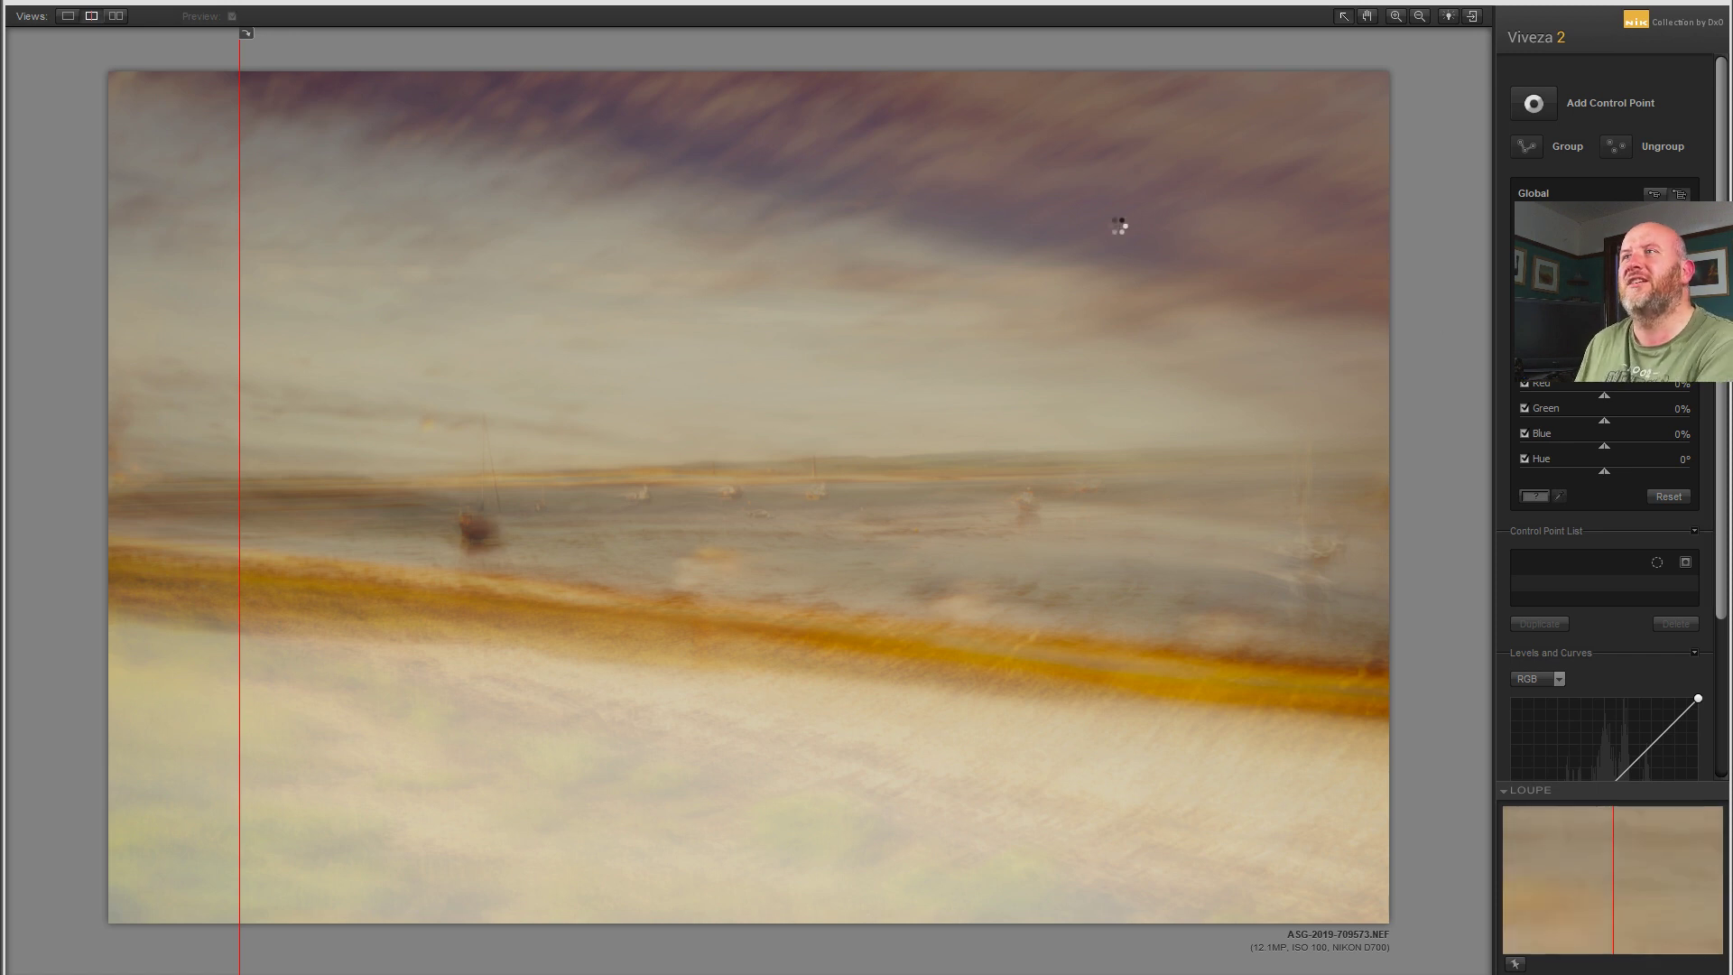
mouse_move(1604, 369)
mouse_down()
mouse_move(1568, 386)
mouse_move(1622, 386)
mouse_move(1606, 386)
mouse_up()
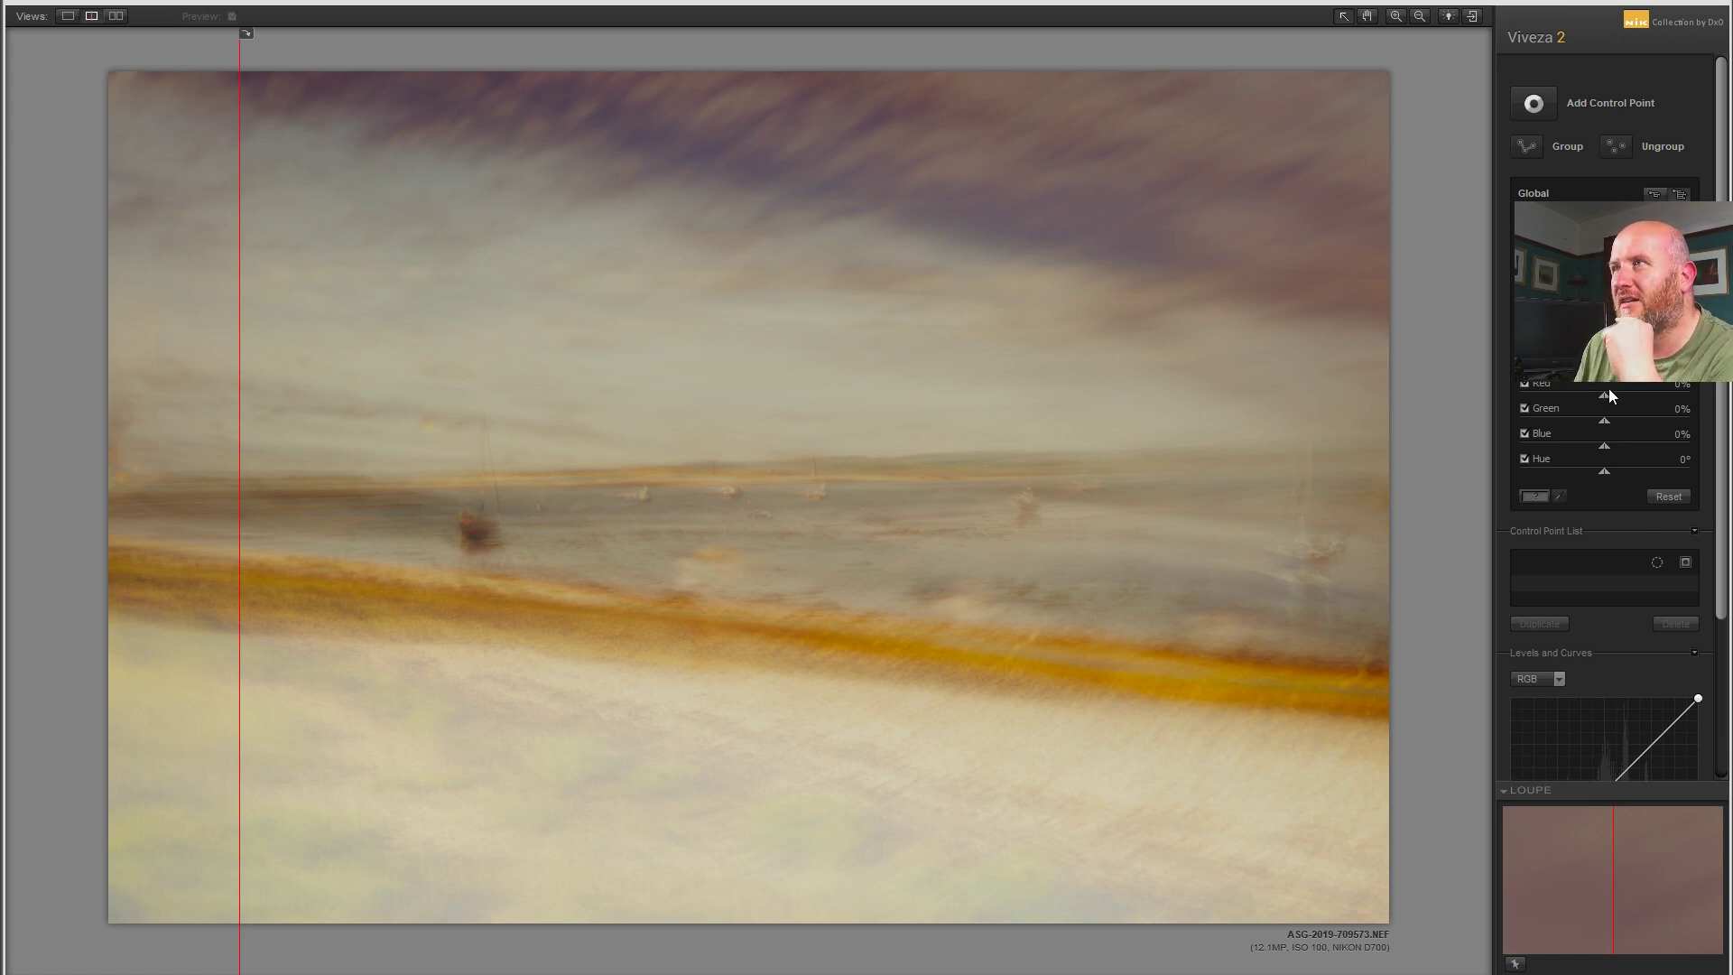
drag(1607, 473, 1594, 471)
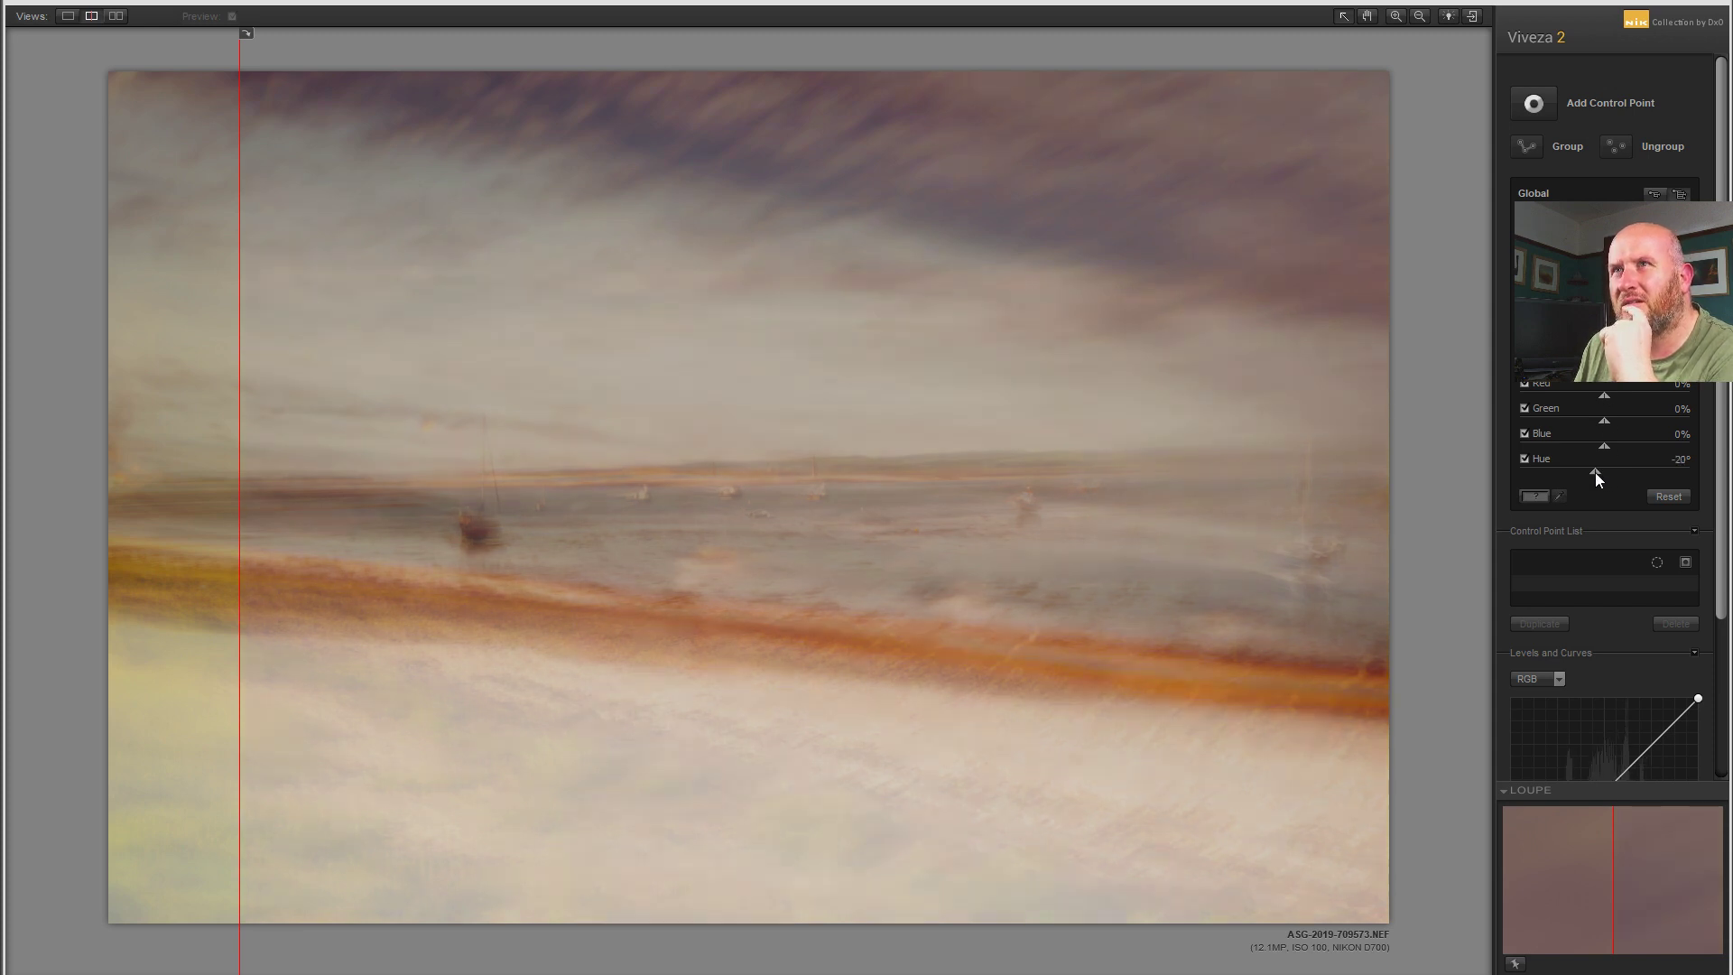
drag(1598, 473, 1616, 475)
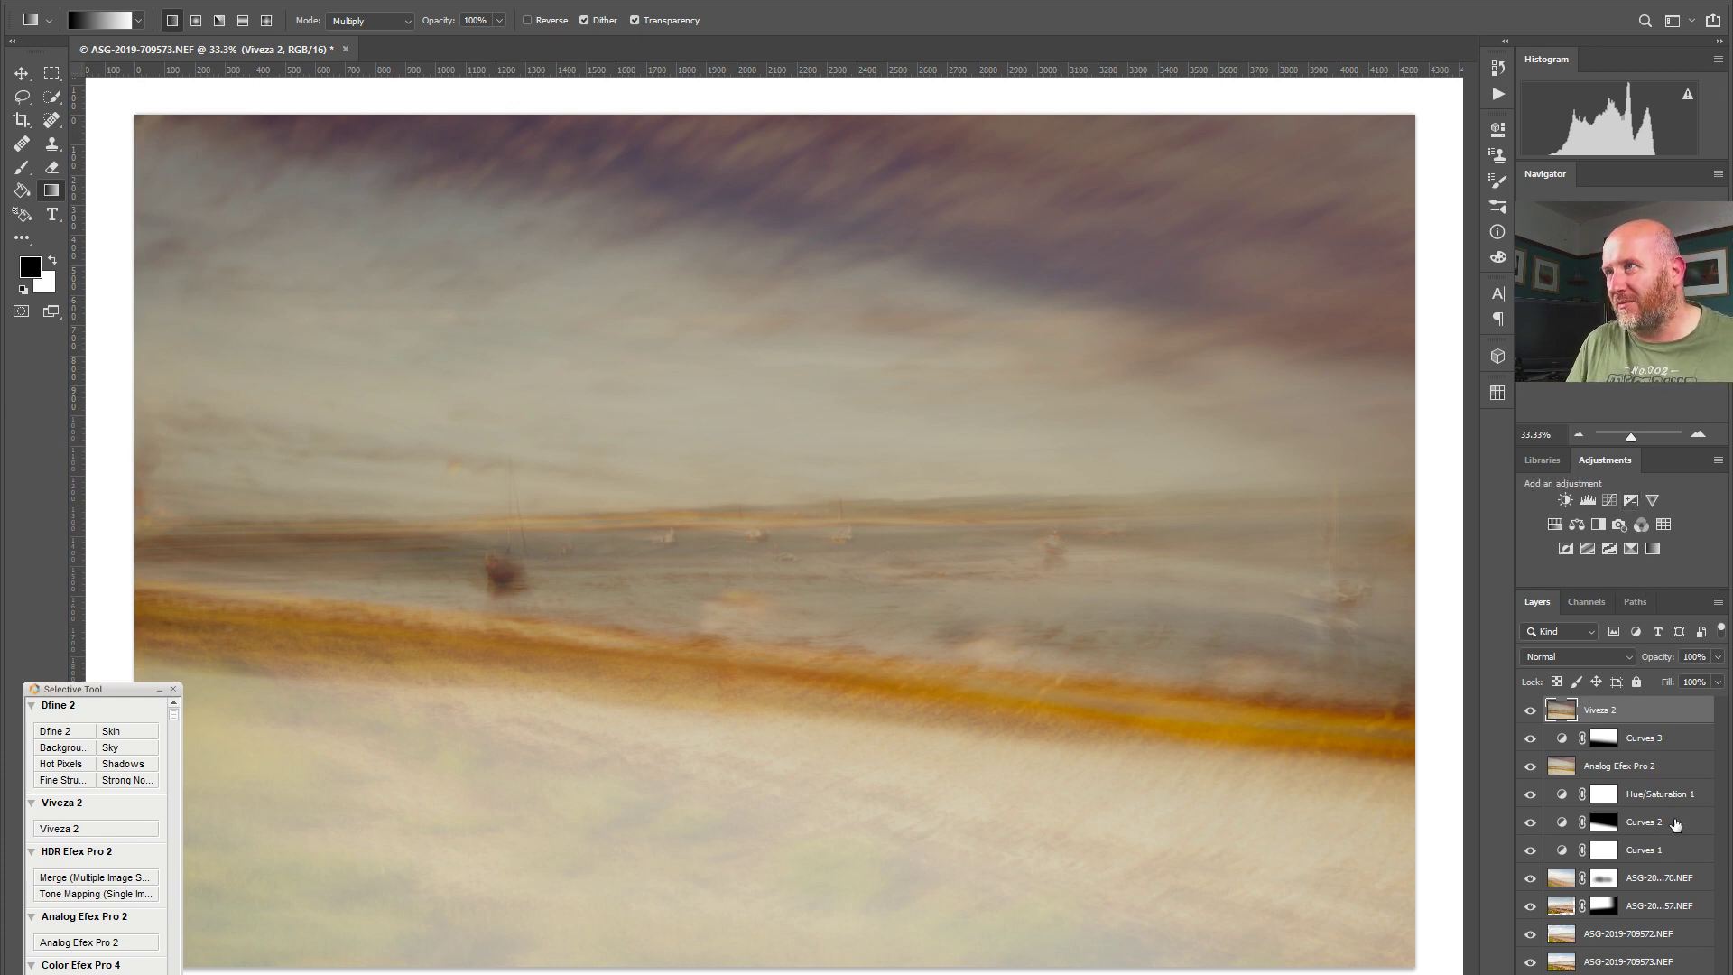
Step: Add a new empty layer above the Viveza 2 layer and activate the Brush tool over the dark boat
key(ctrl+shift+alt+n)
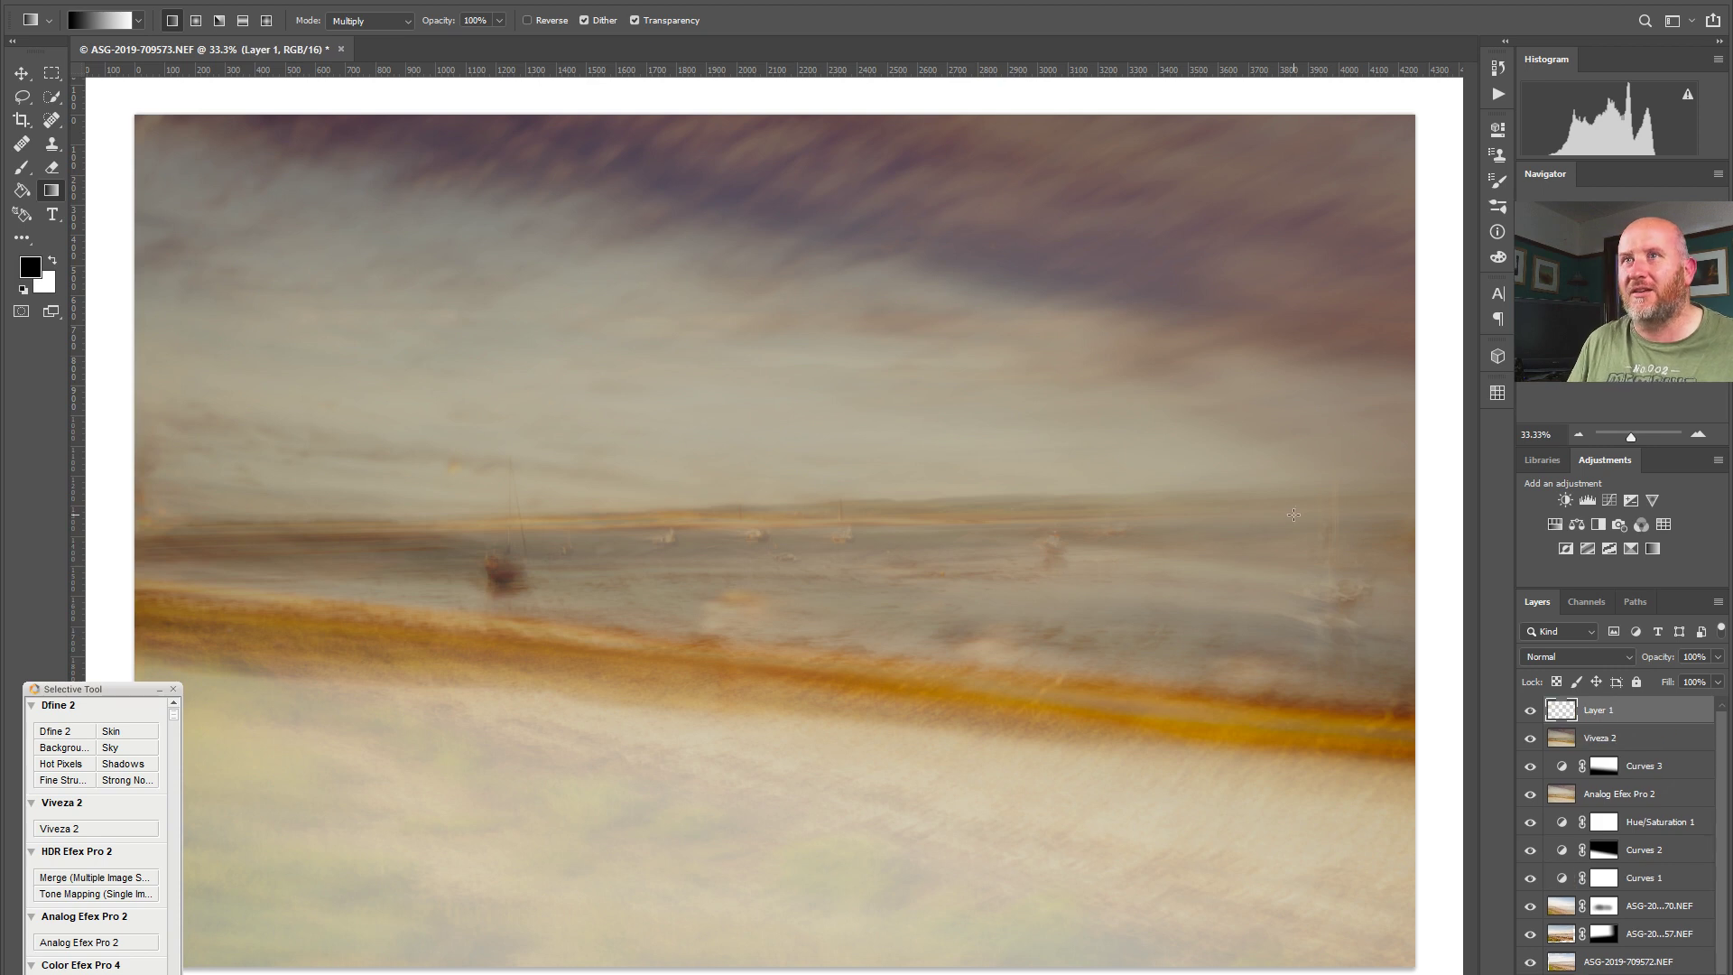
click(1698, 434)
click(1698, 435)
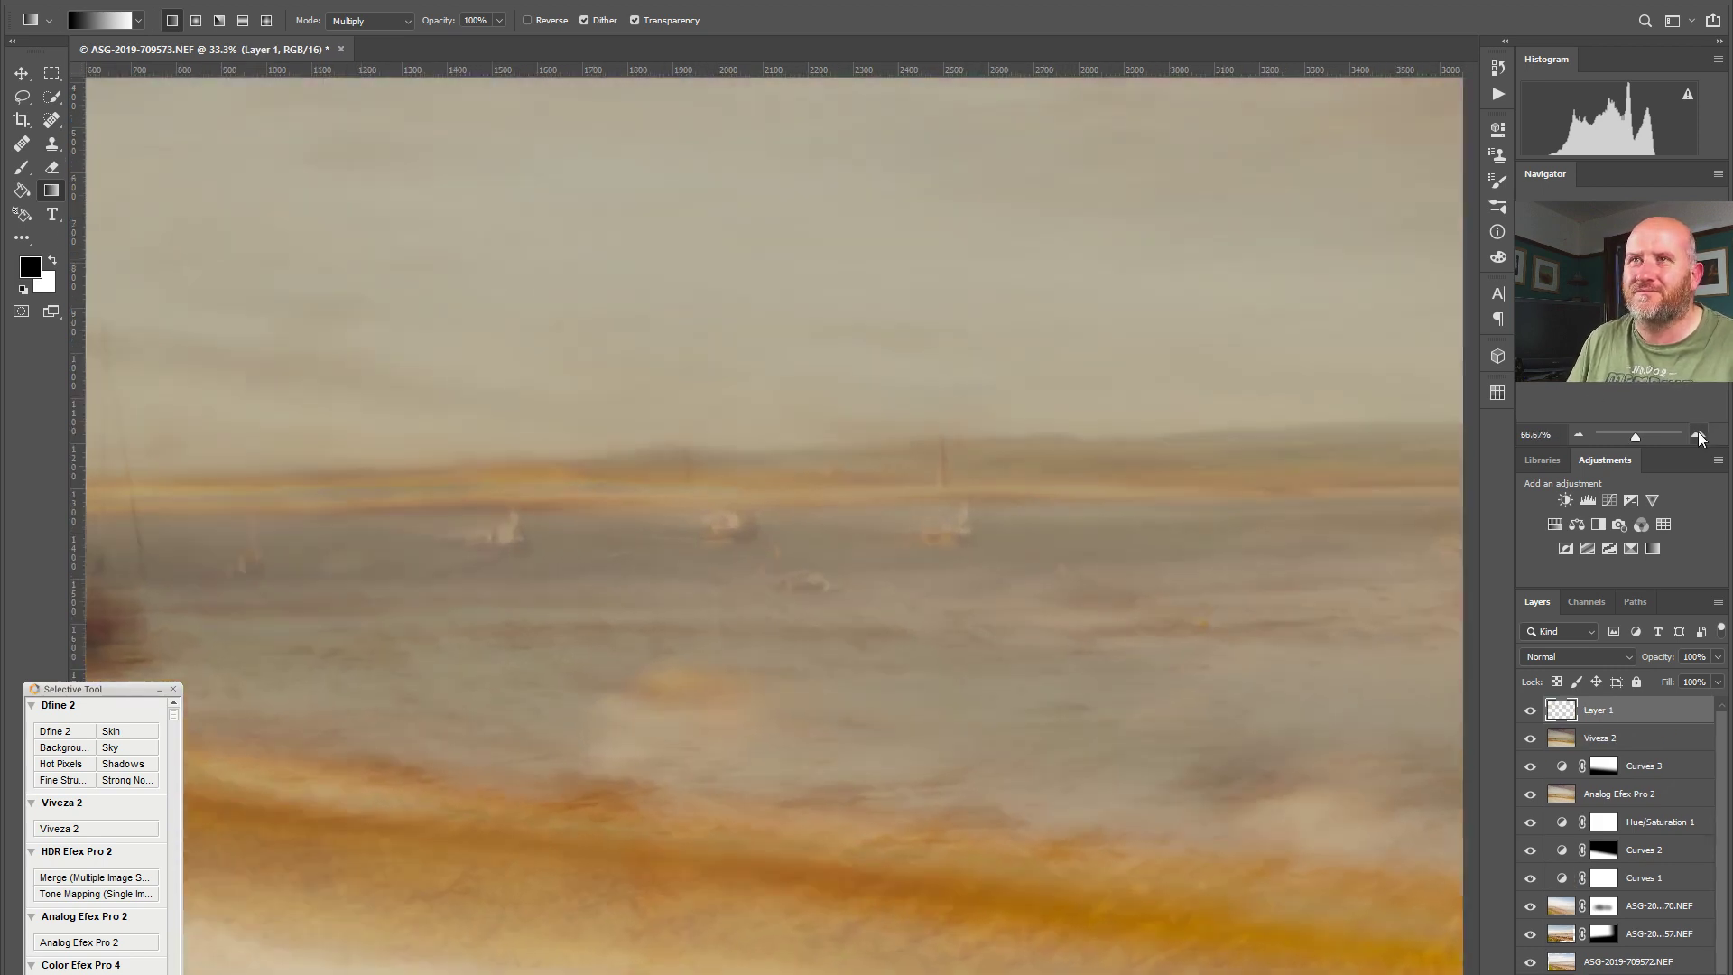
click(1698, 434)
scroll(775, 524, left, 8)
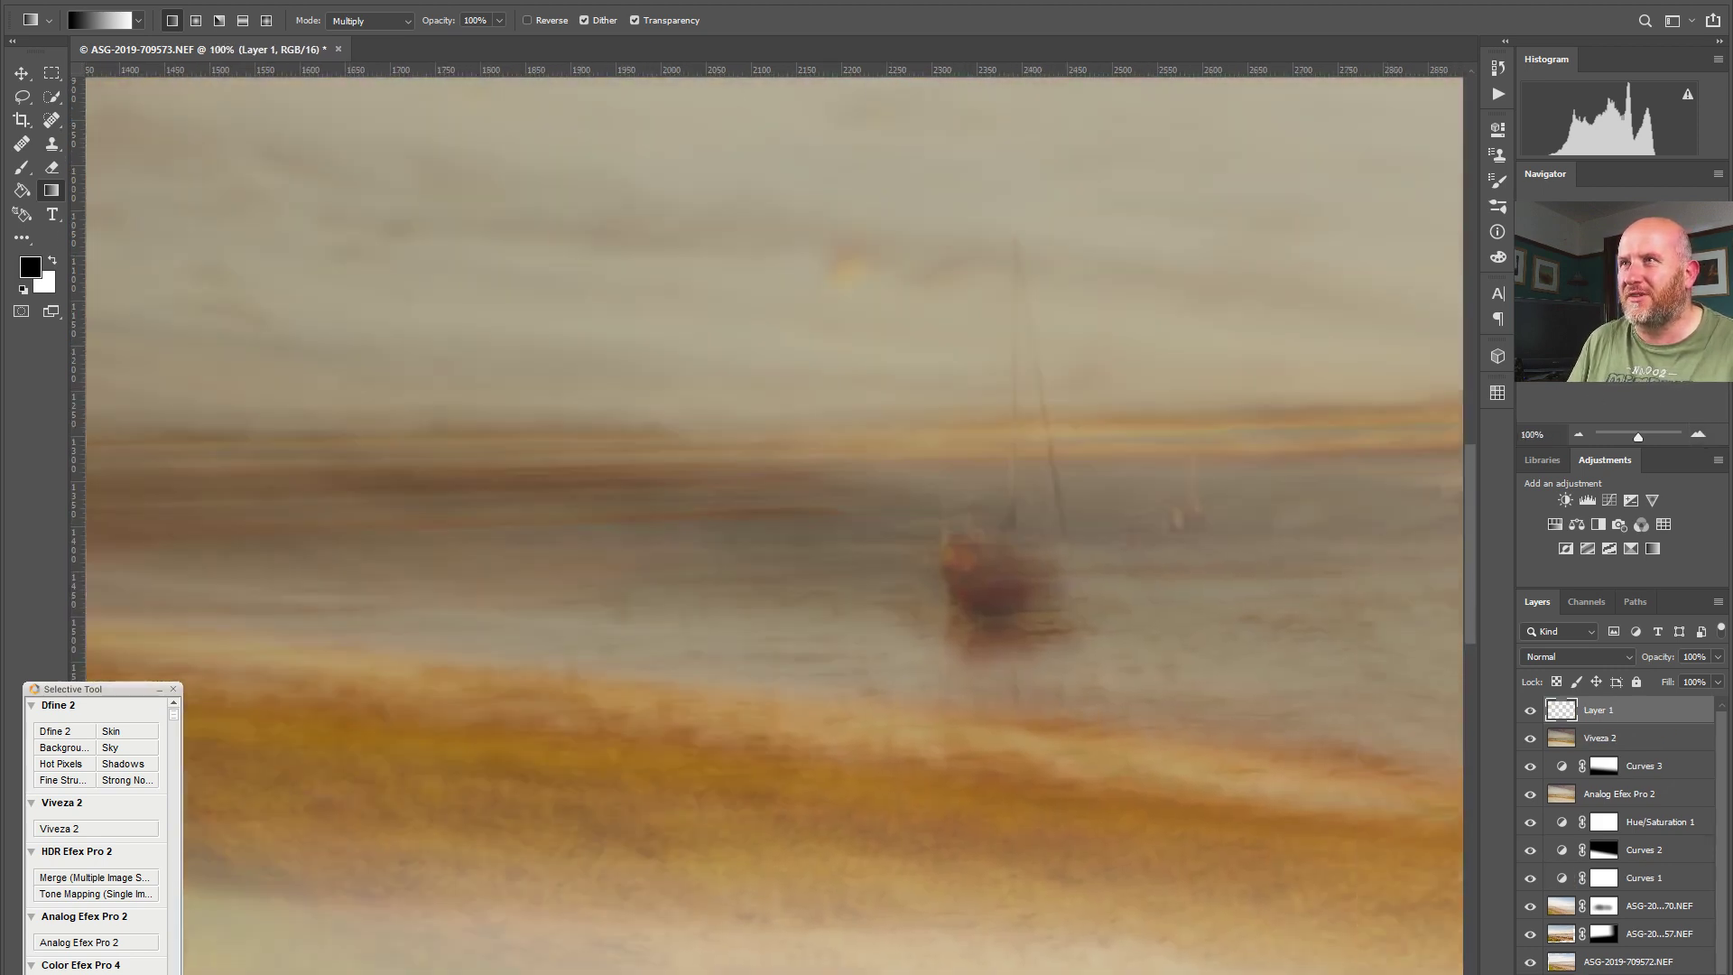
click(1698, 435)
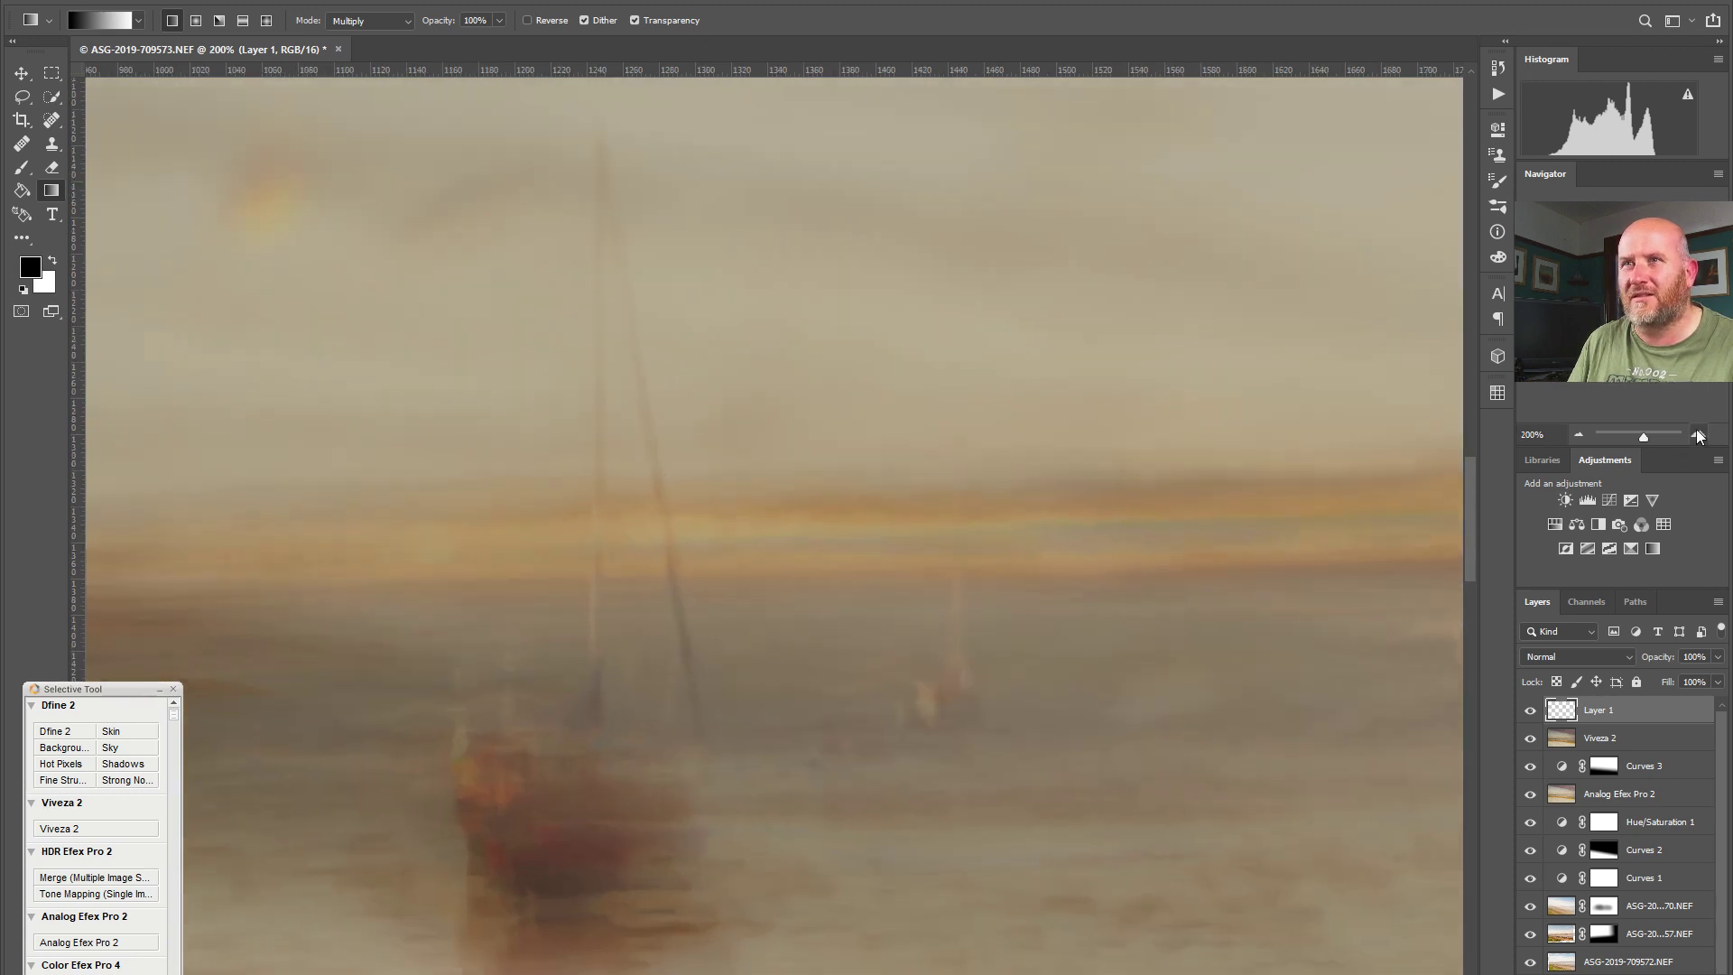
scroll(774, 523, down, 3)
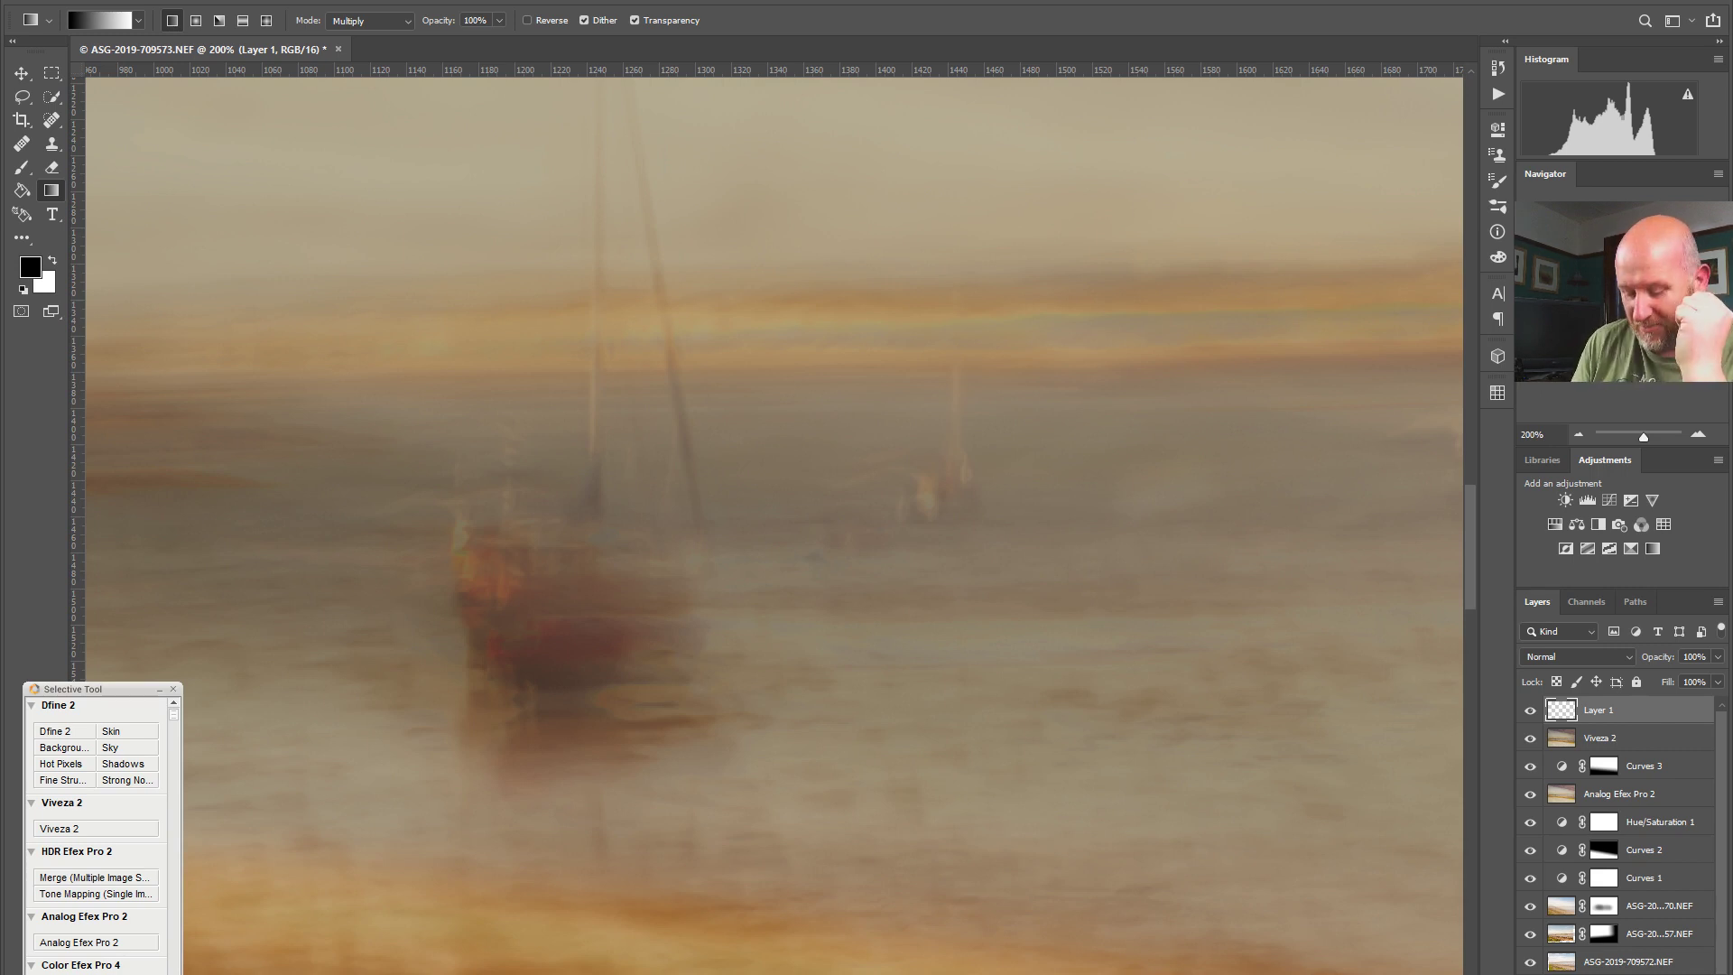
key(super+a)
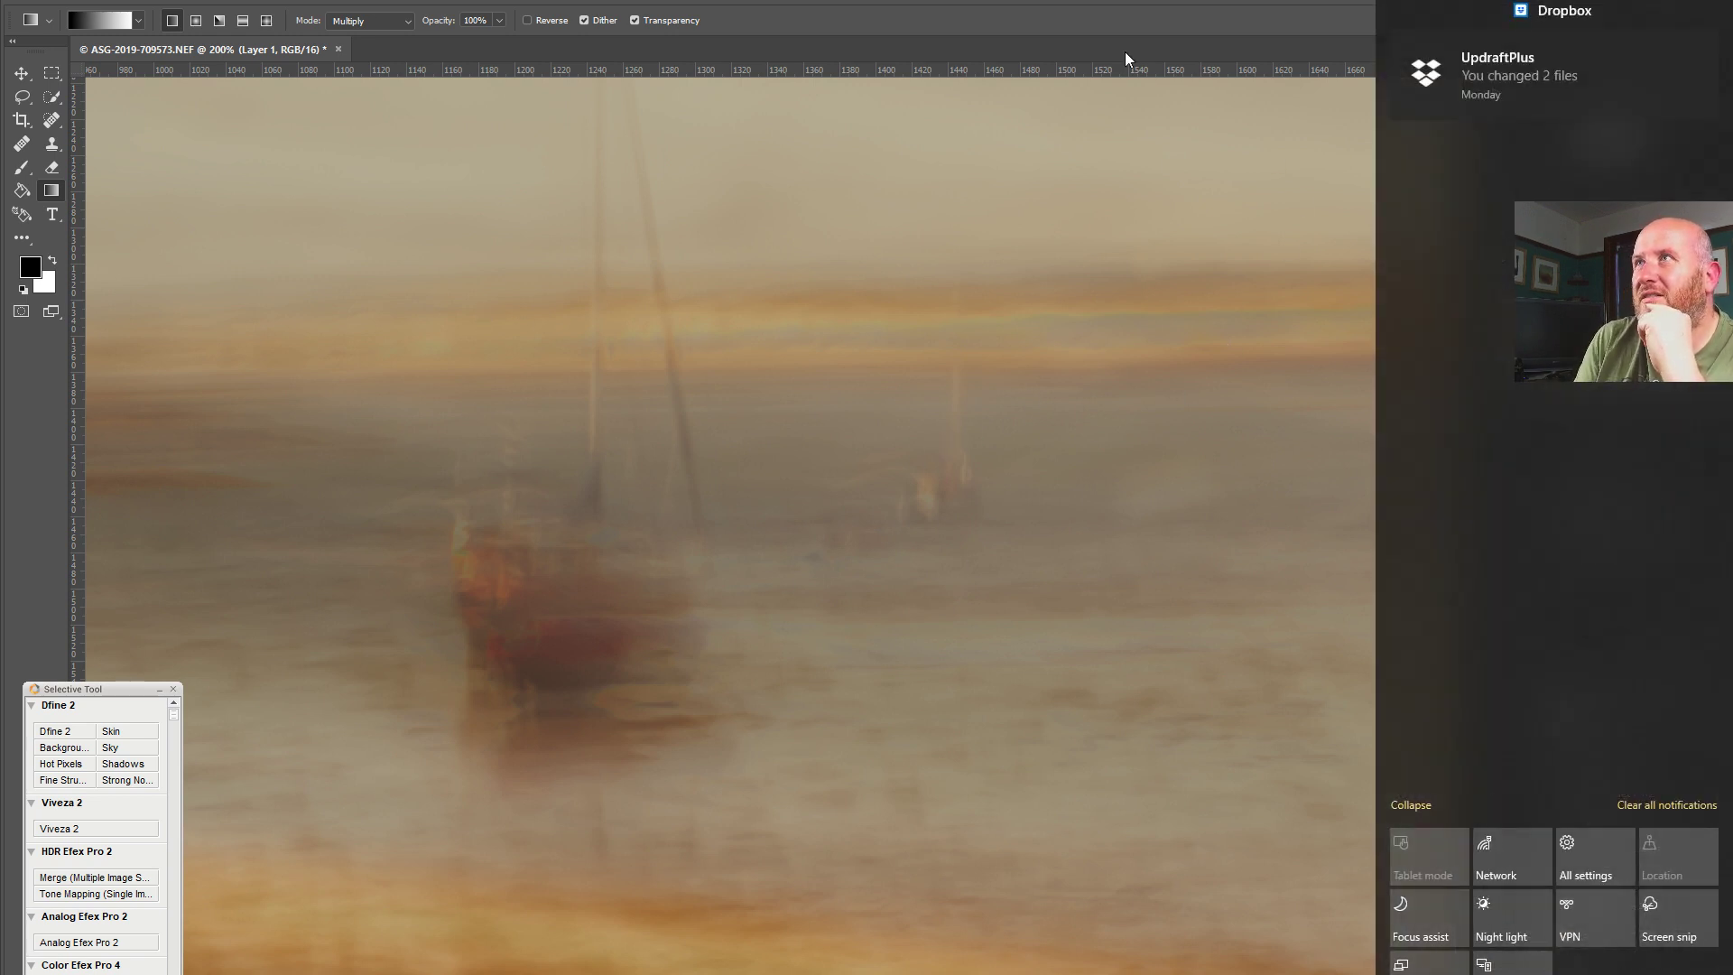
click(1173, 4)
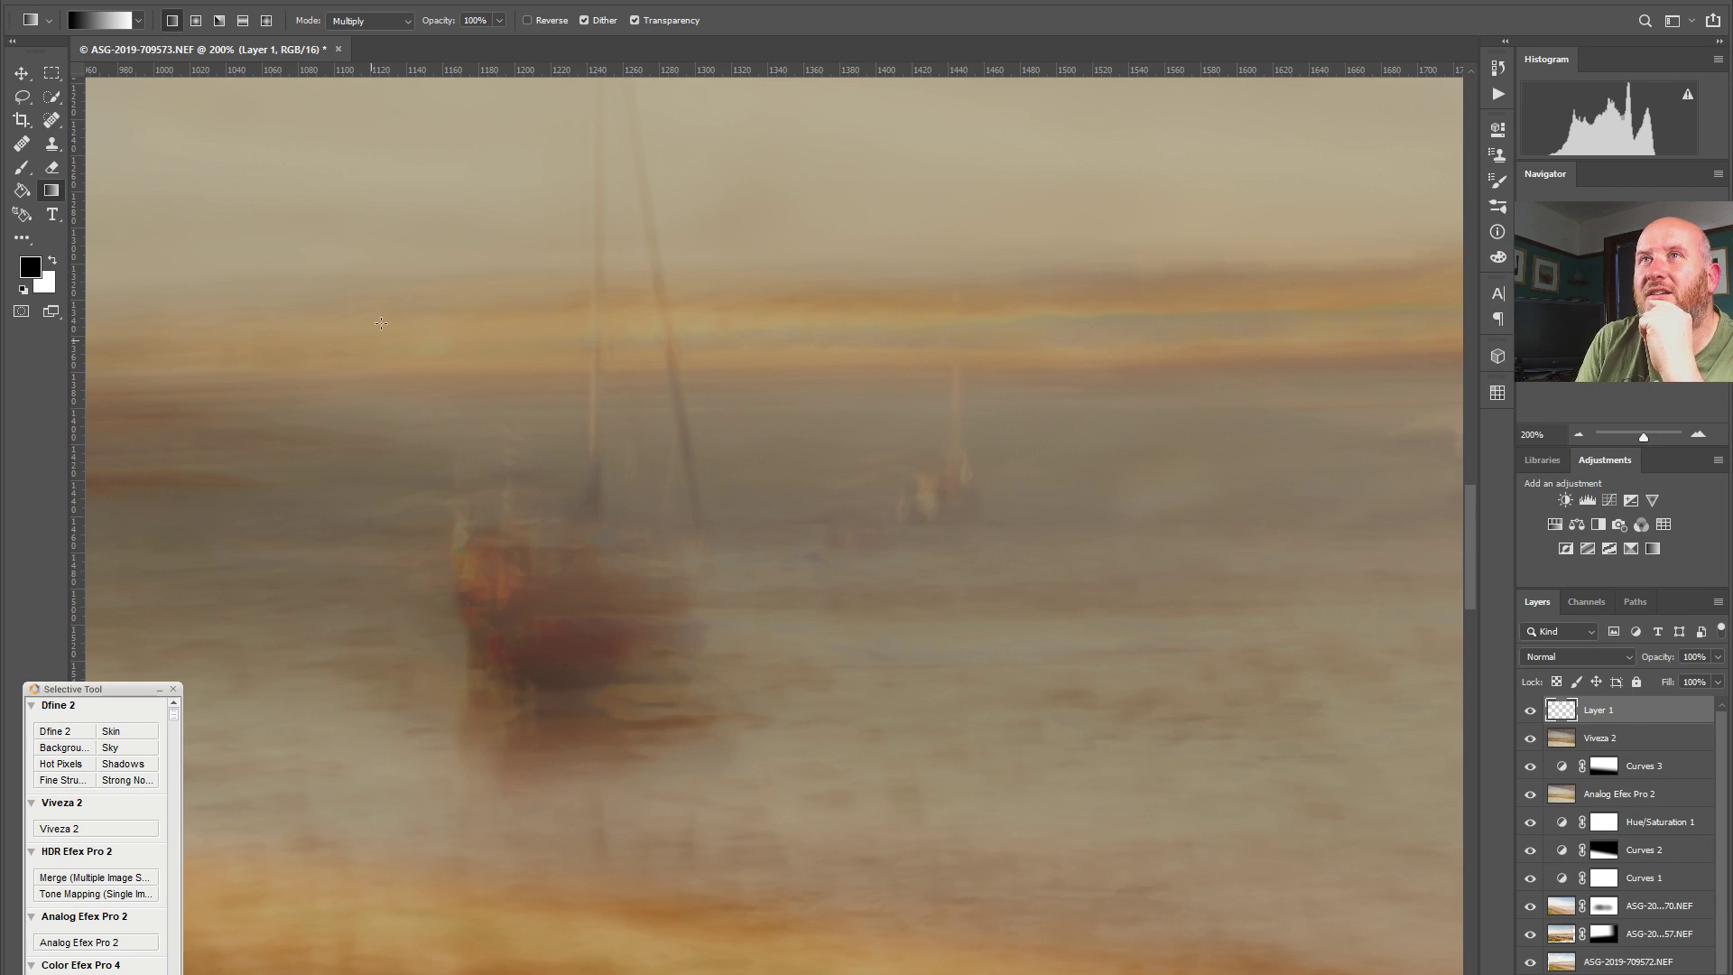
click(22, 167)
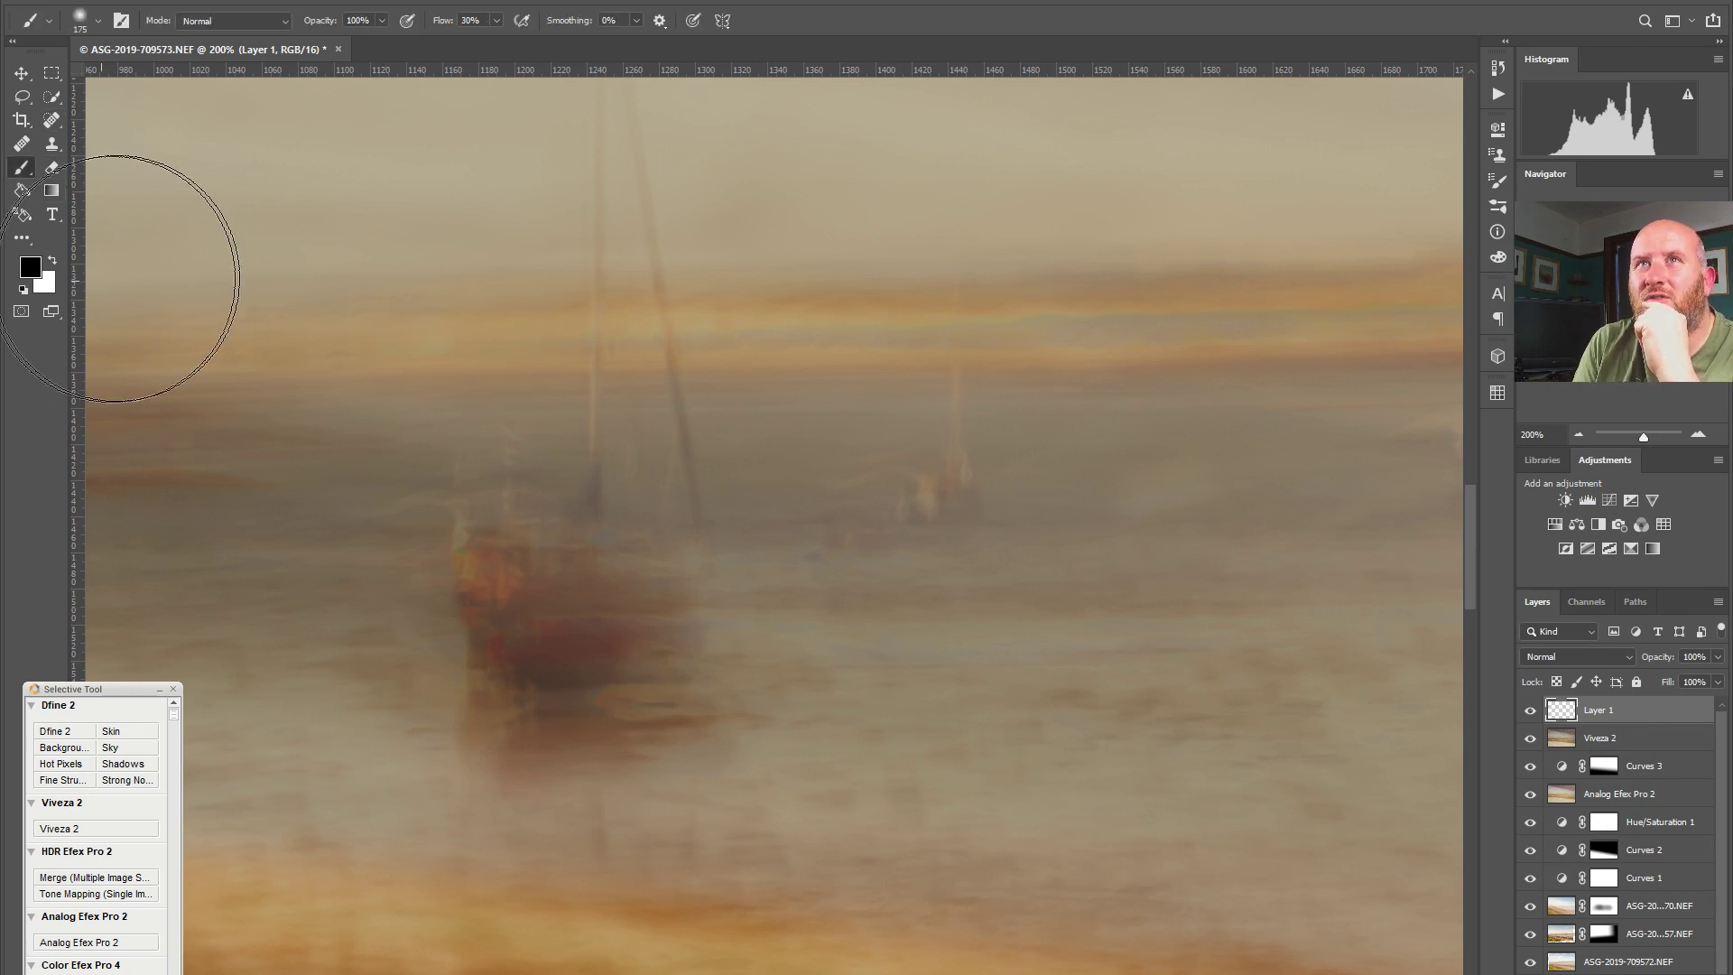
click(99, 23)
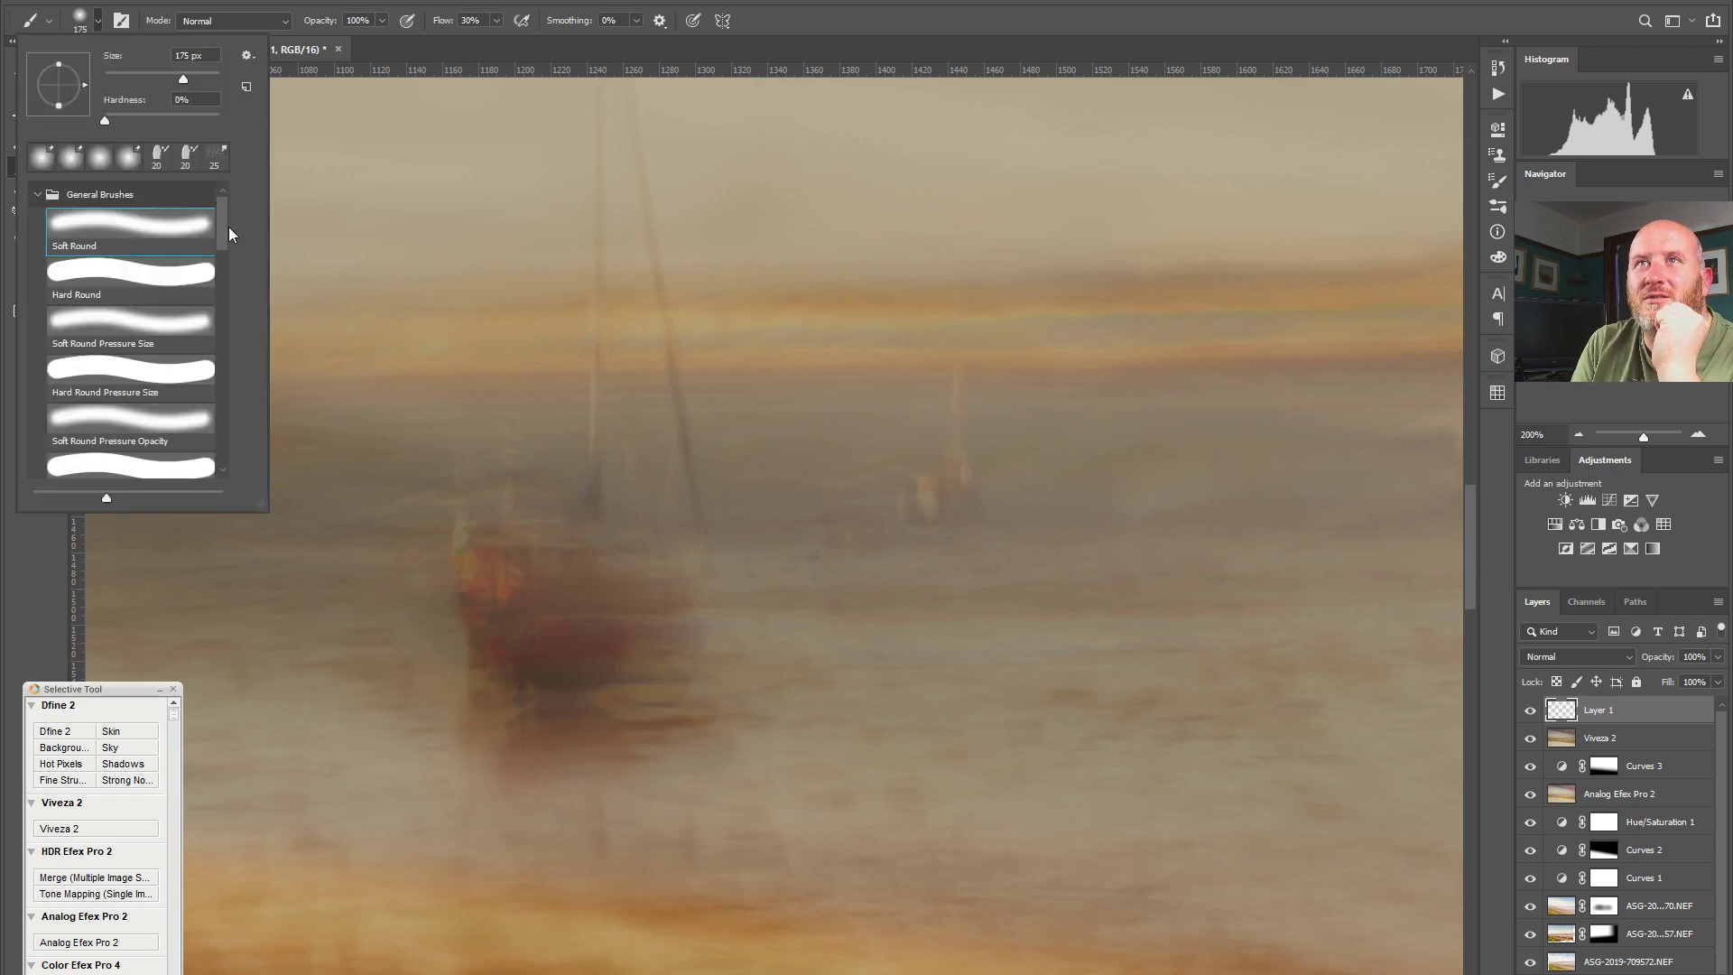
key(Return)
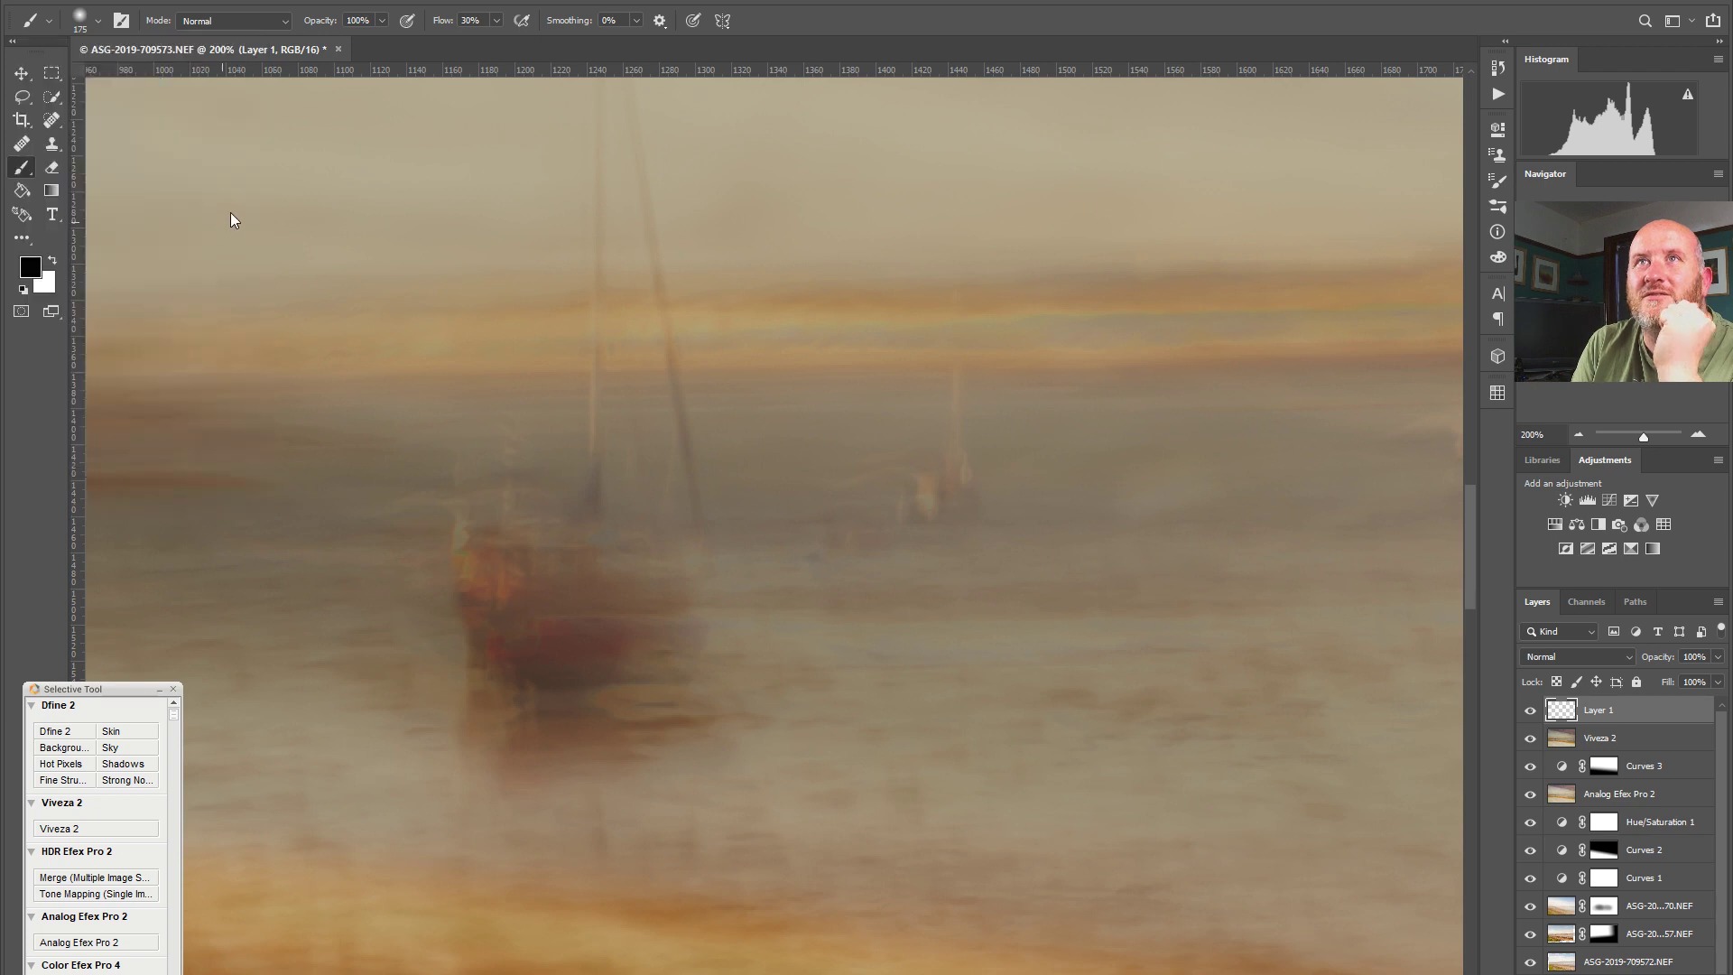
click(244, 168)
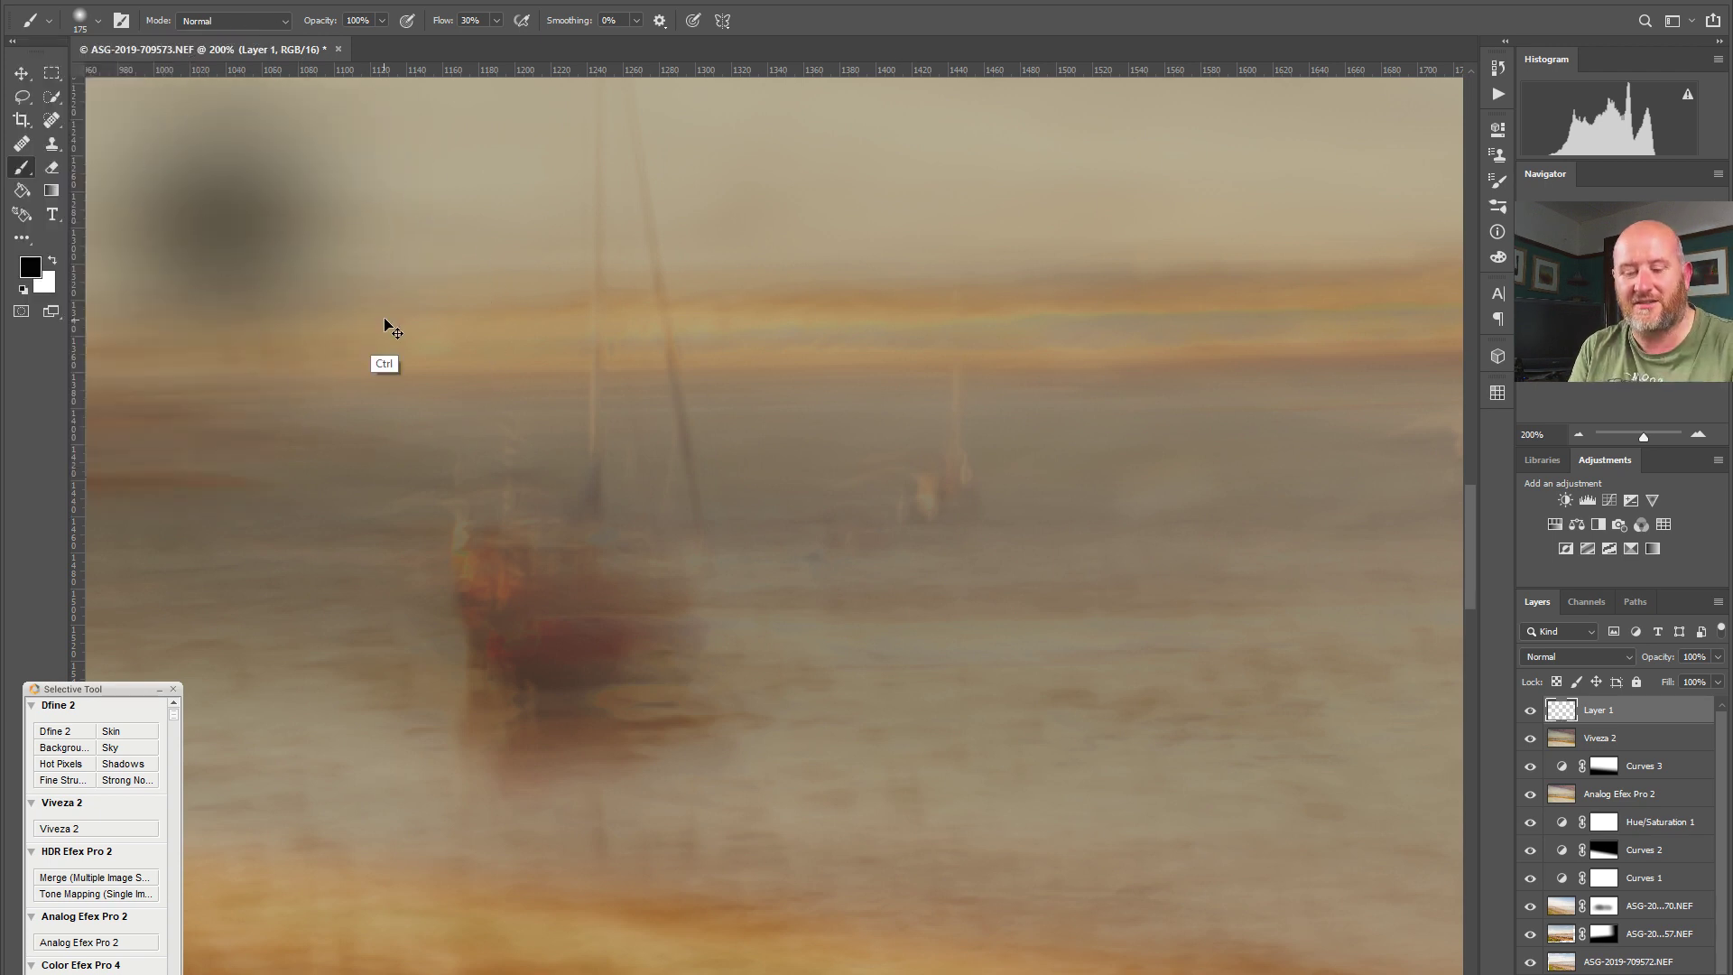
key(ctrl+z)
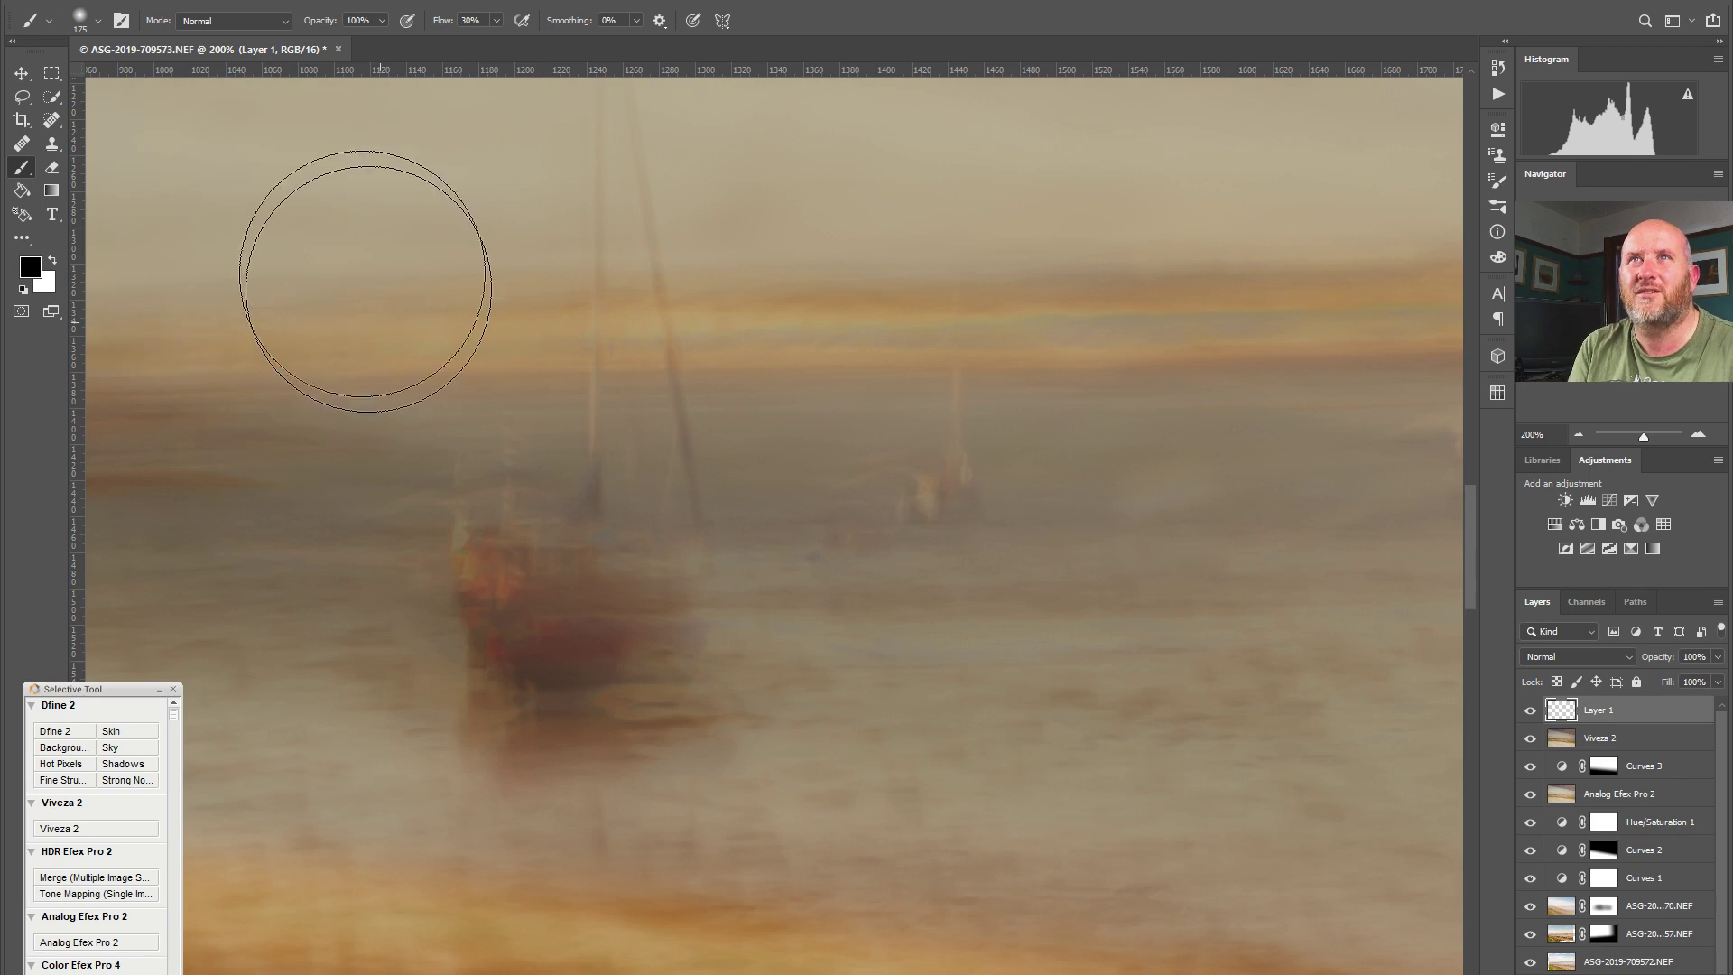
Step: Choose the Kyle's Real Oils Round Flex Wet brush preset
click(99, 22)
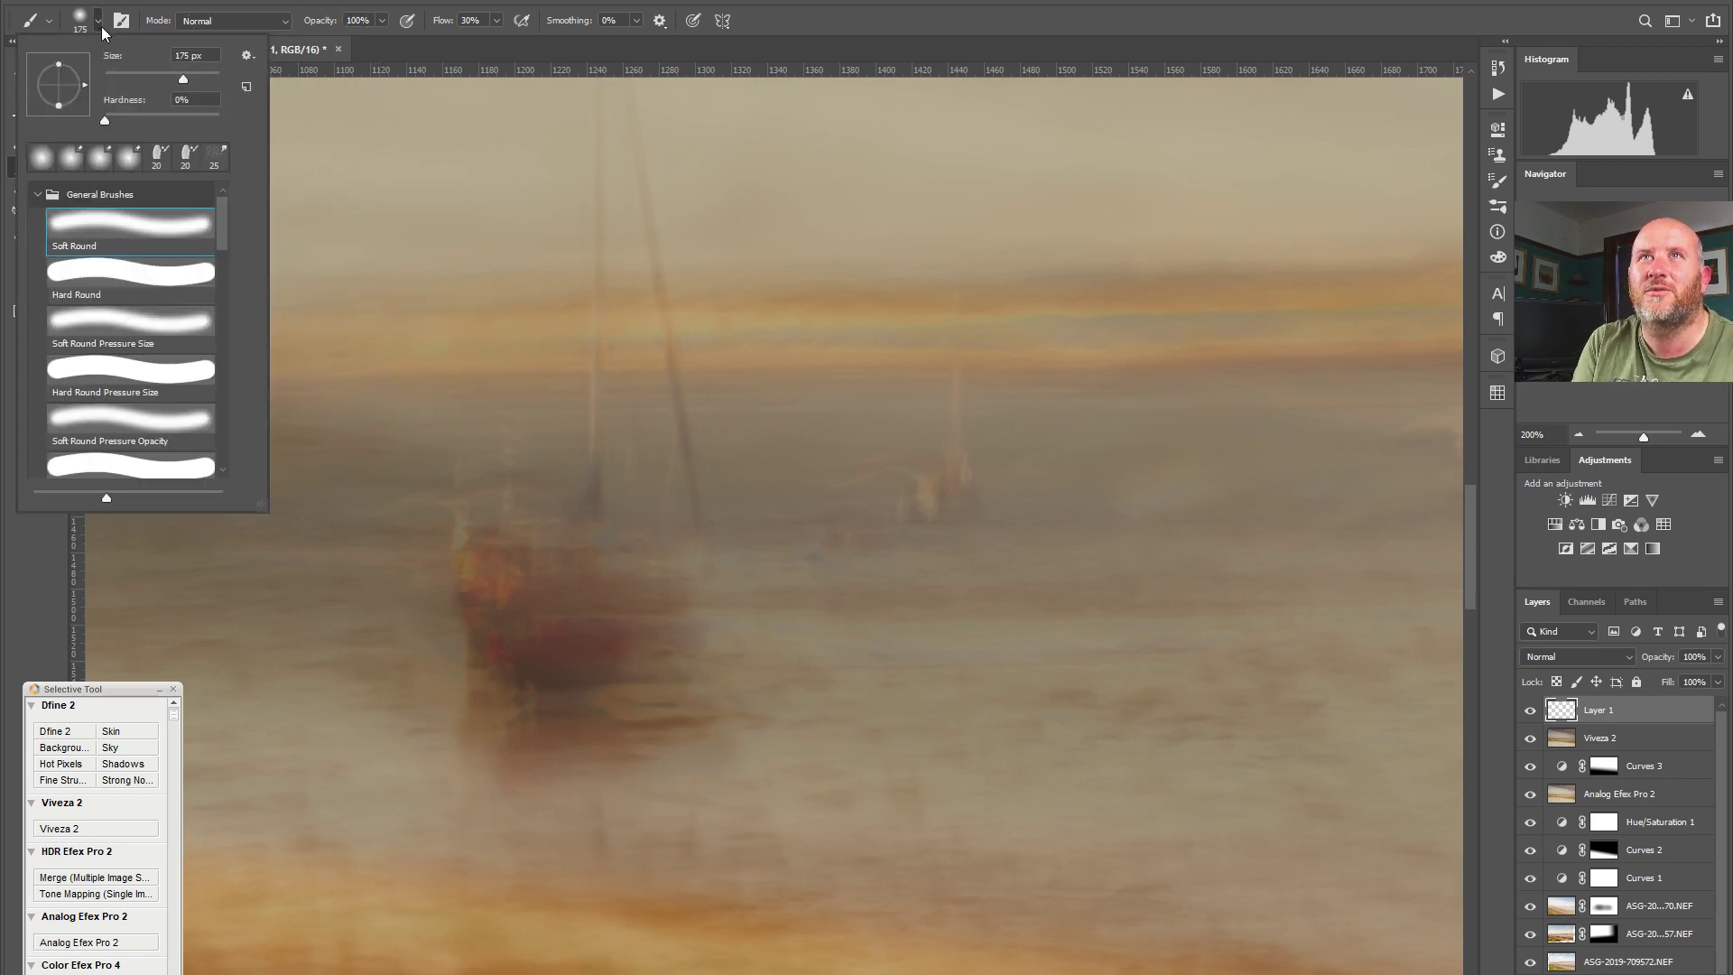
drag(221, 220, 233, 374)
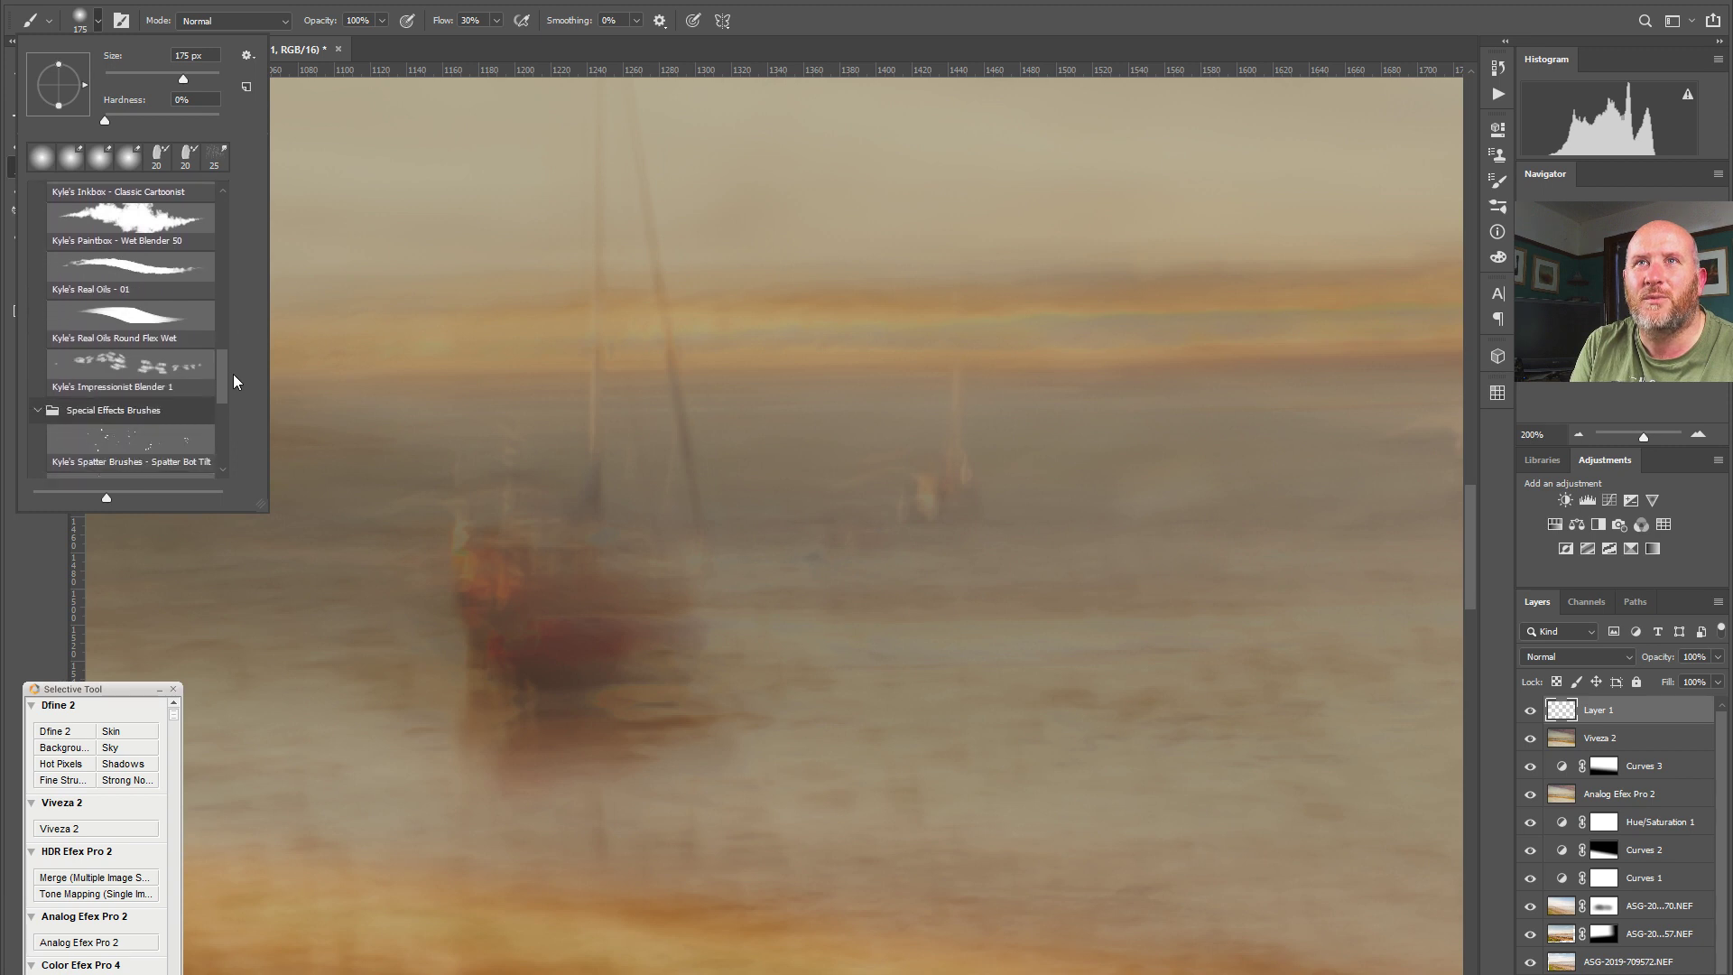
click(131, 311)
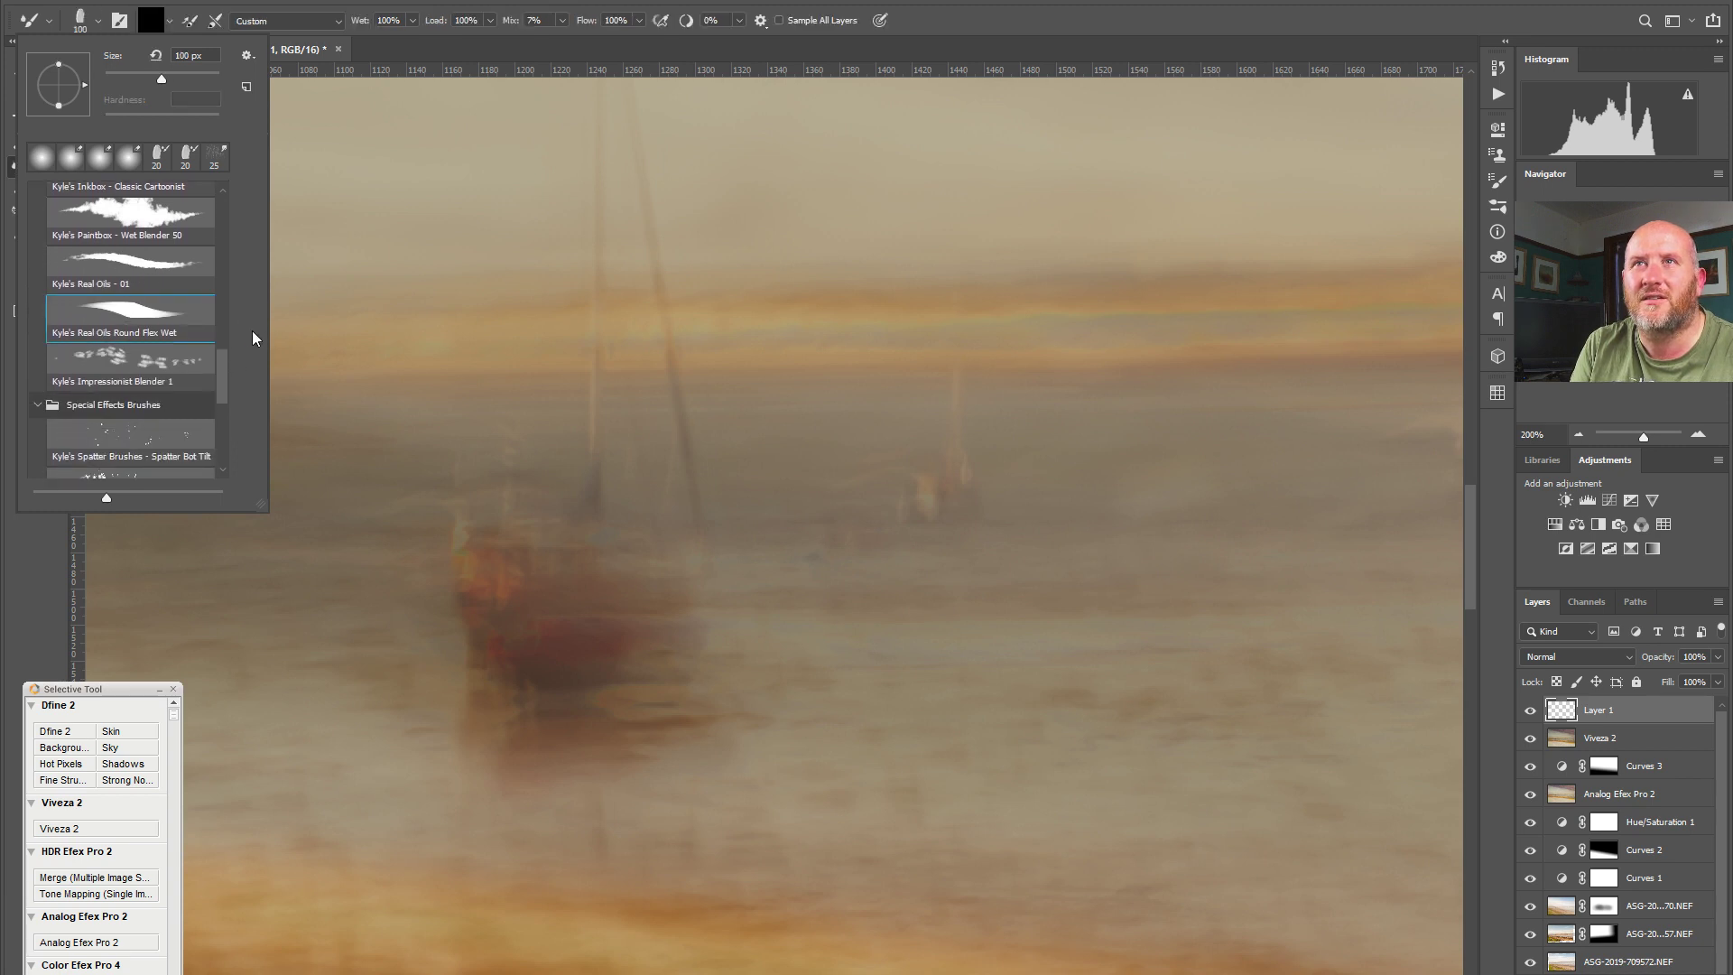
click(327, 286)
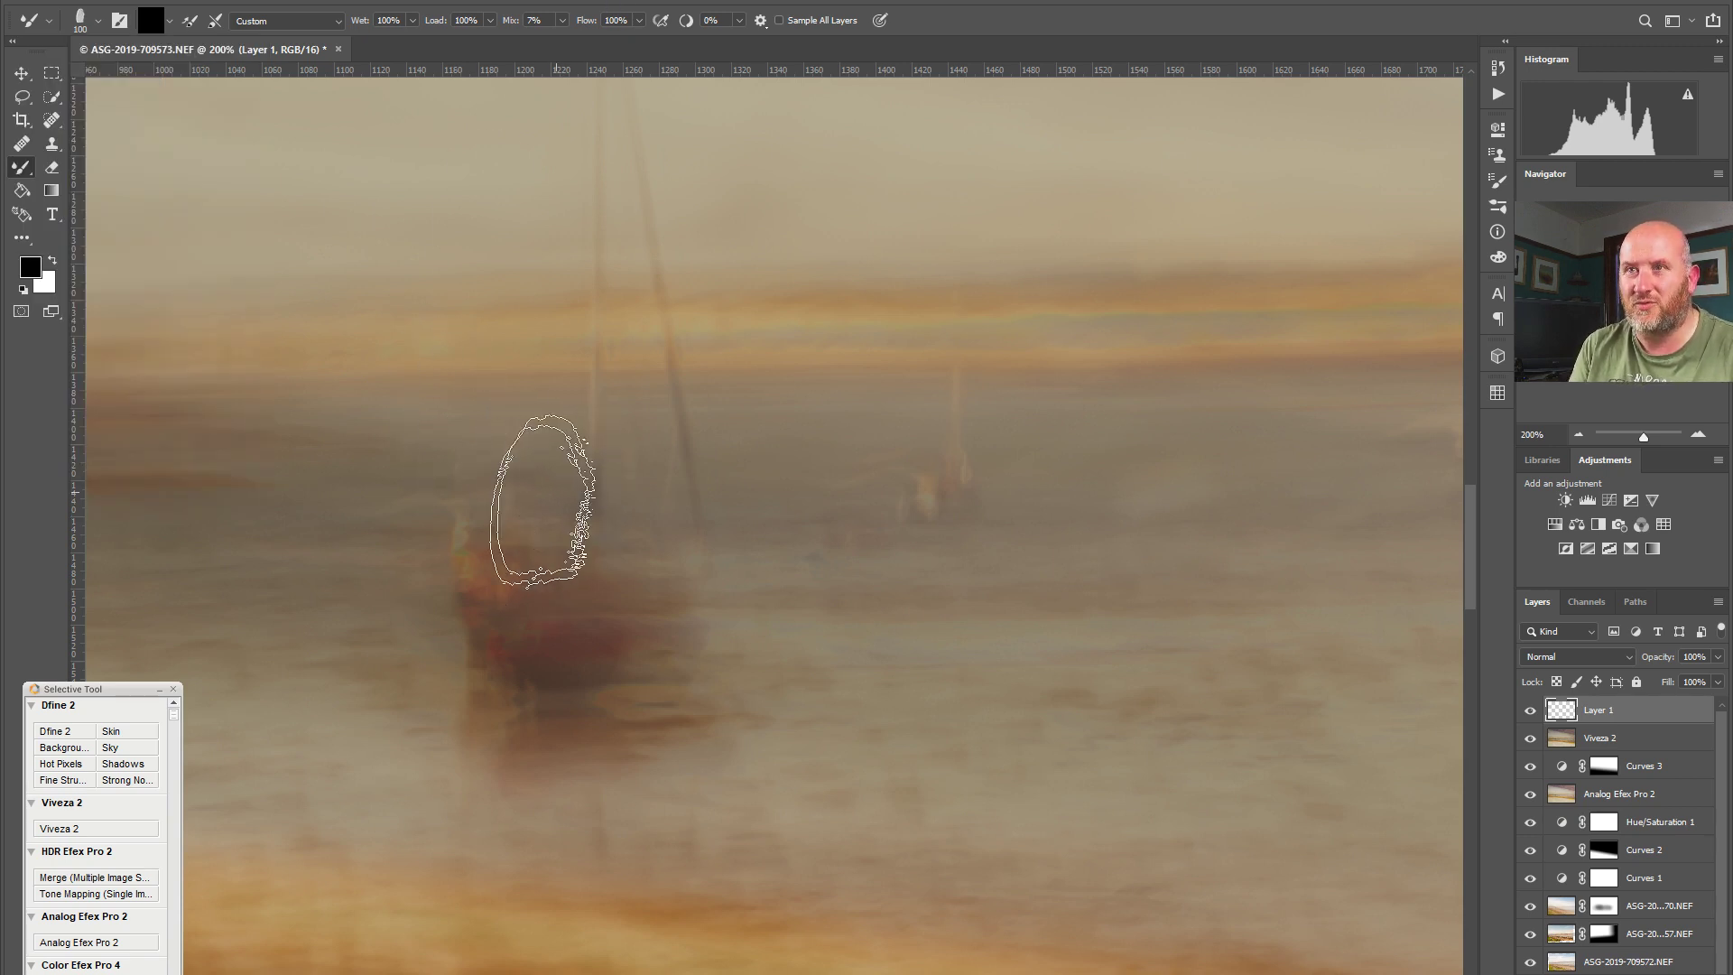
Step: Sample the boat's dark red, change the foreground colour to the brighter red ba502b, and return to the oil brush
alt+click(503, 638)
alt+click(506, 634)
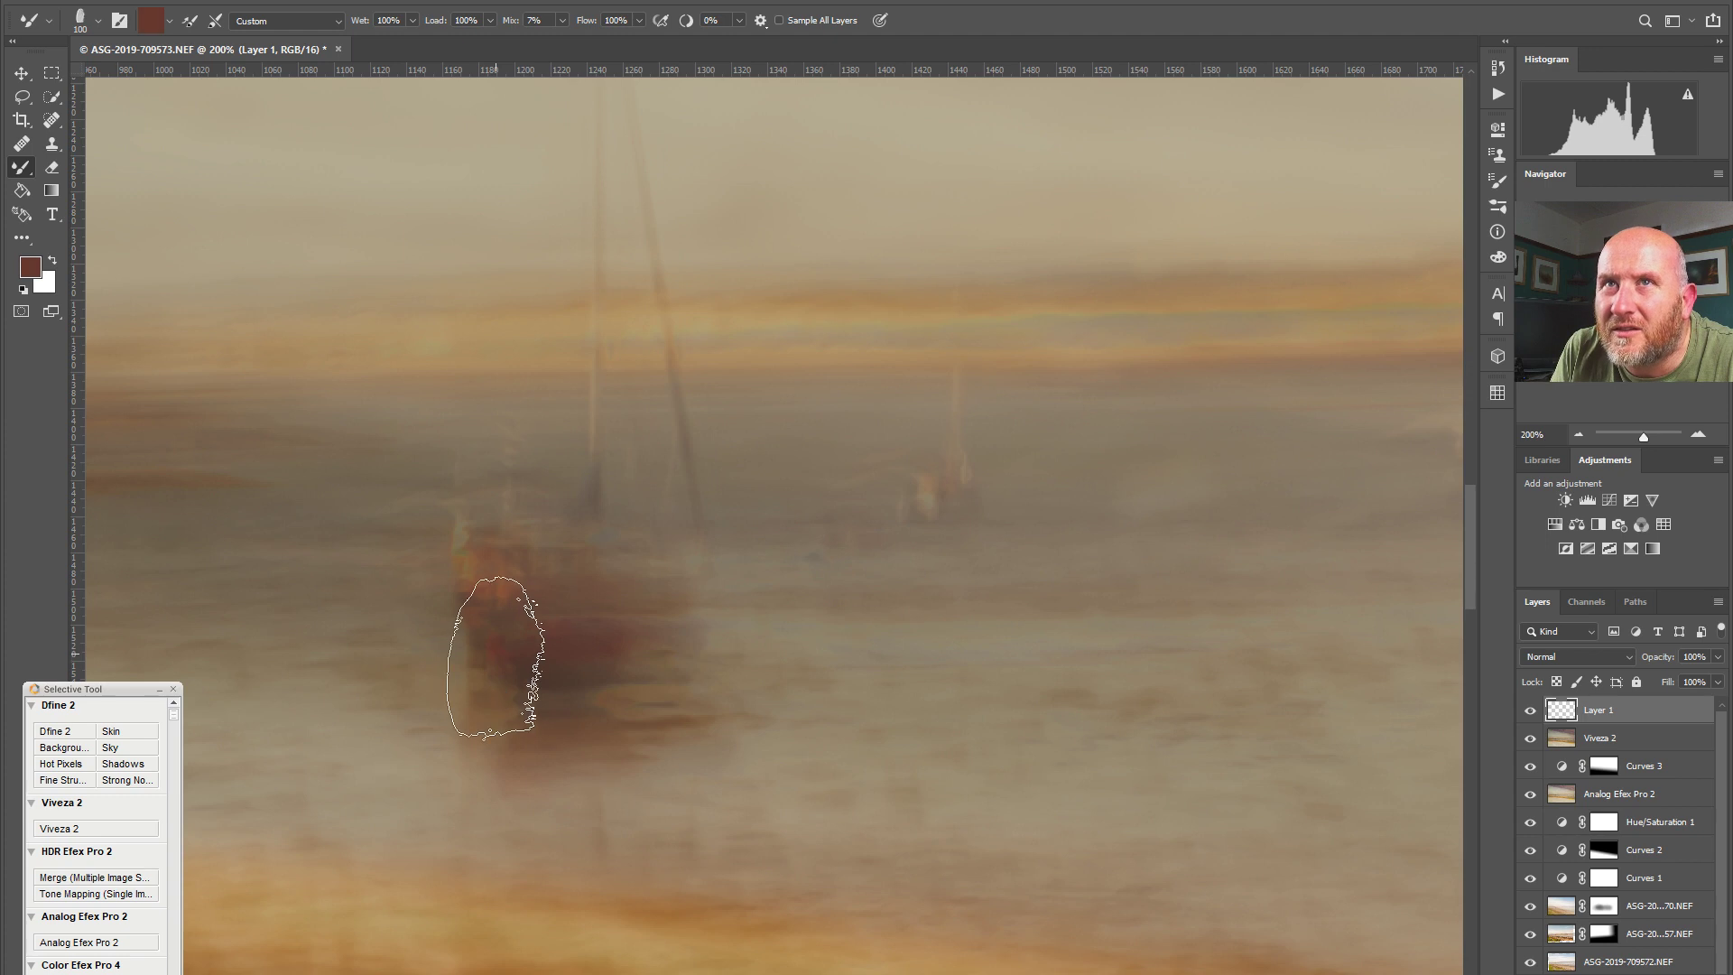
key(i)
click(30, 267)
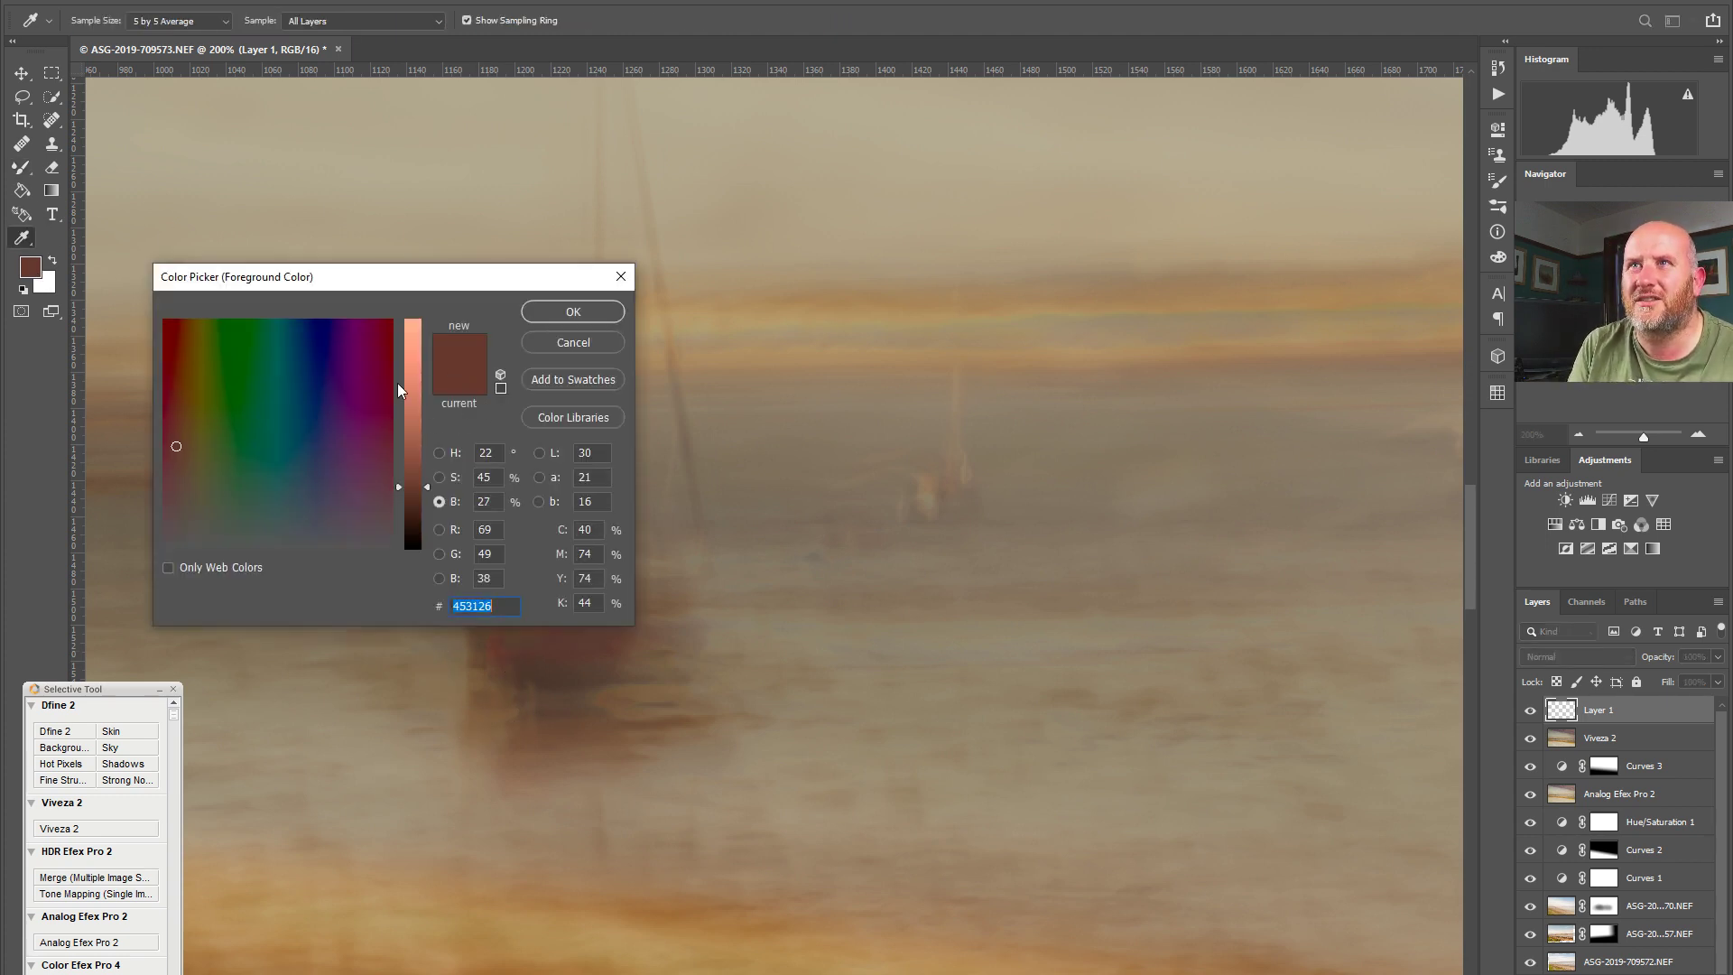
click(418, 364)
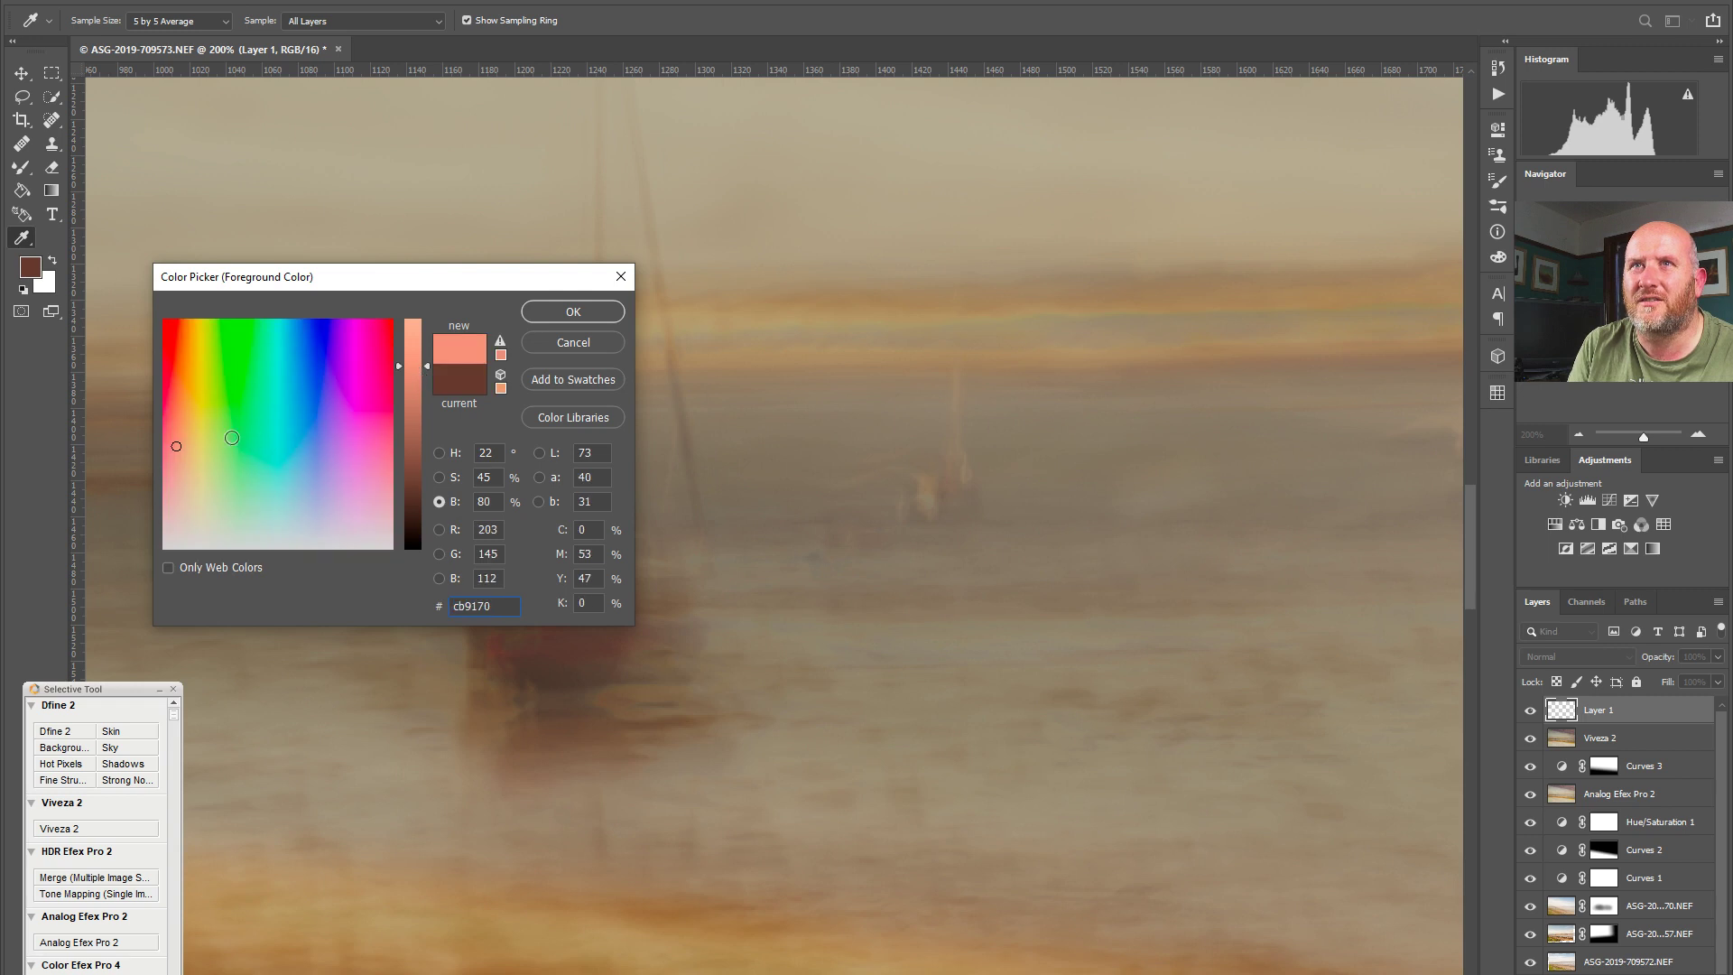
drag(168, 402, 173, 372)
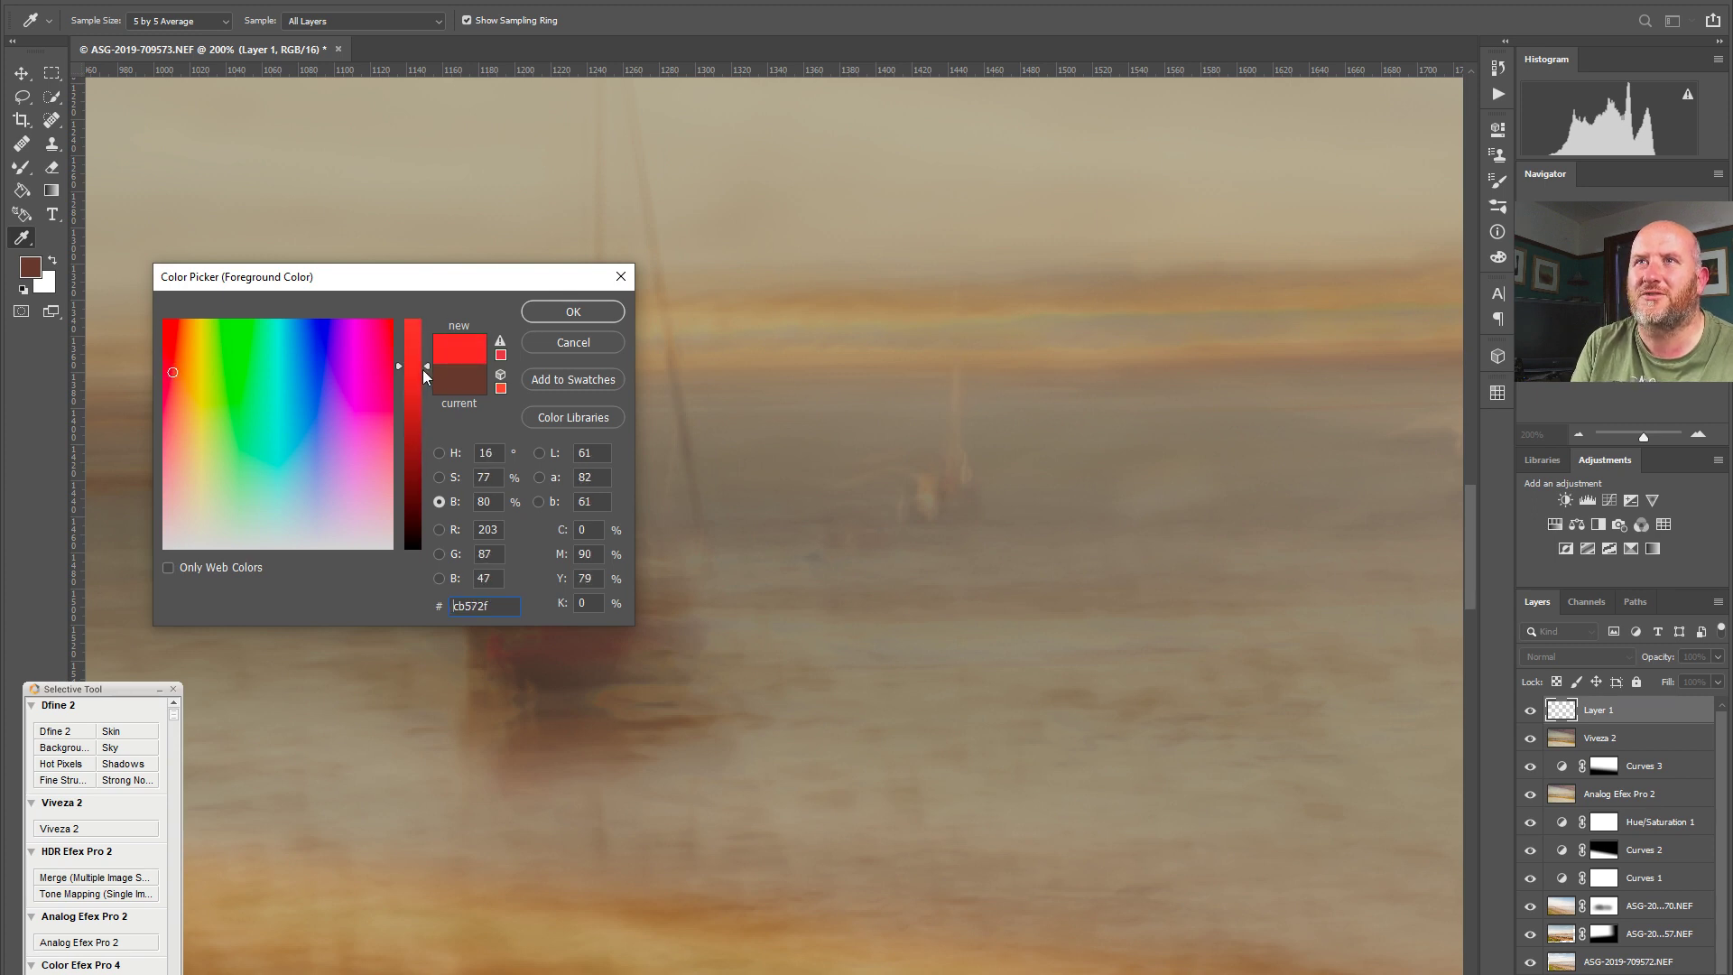
drag(426, 376, 425, 383)
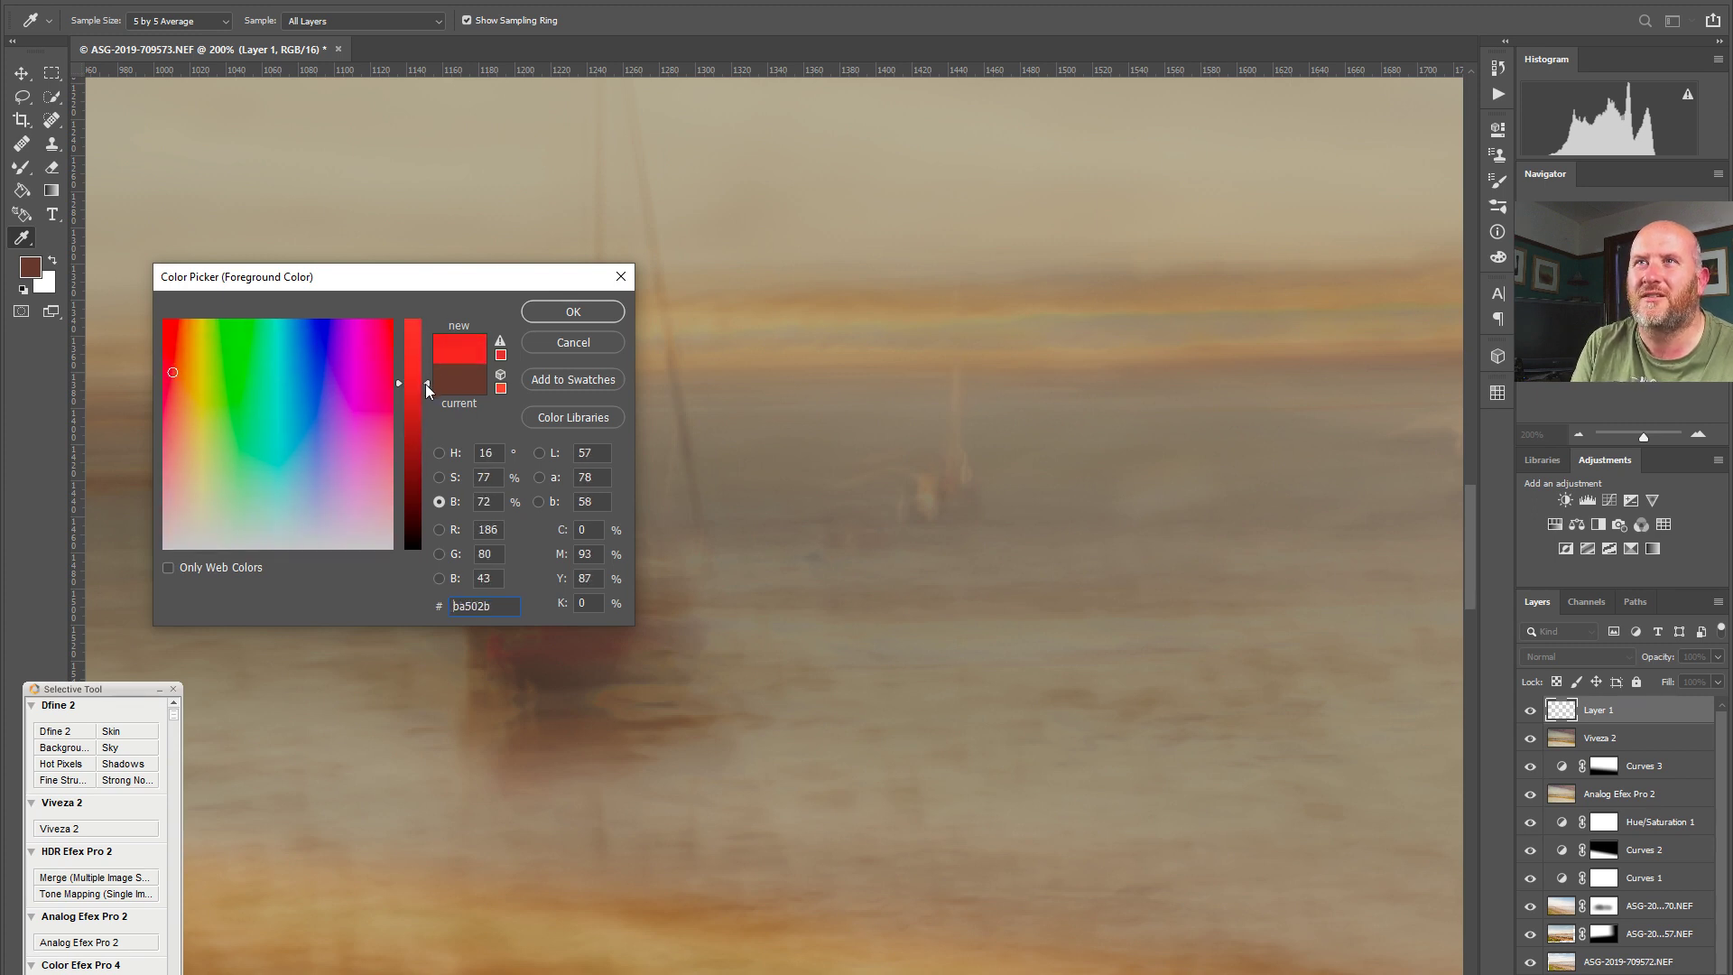
click(544, 304)
key(b)
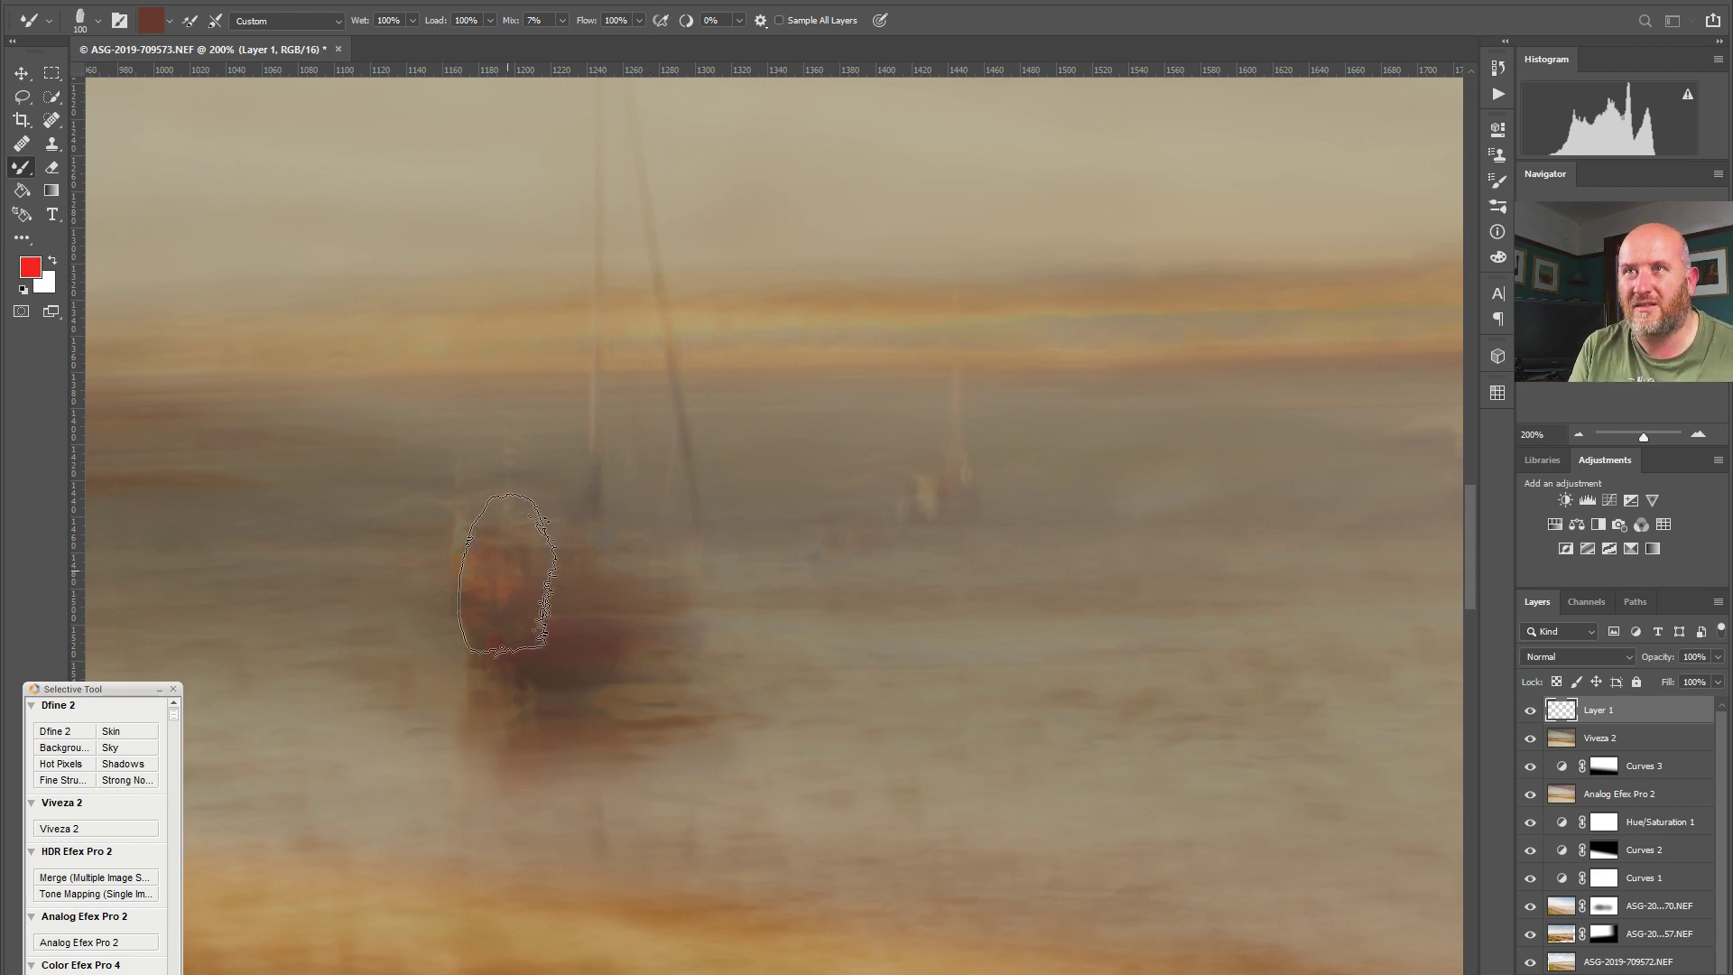
Step: Paint the boat's hull with the red foreground colour on the new layer, using a 20 px oil brush
key(comma)
key(bracketright)
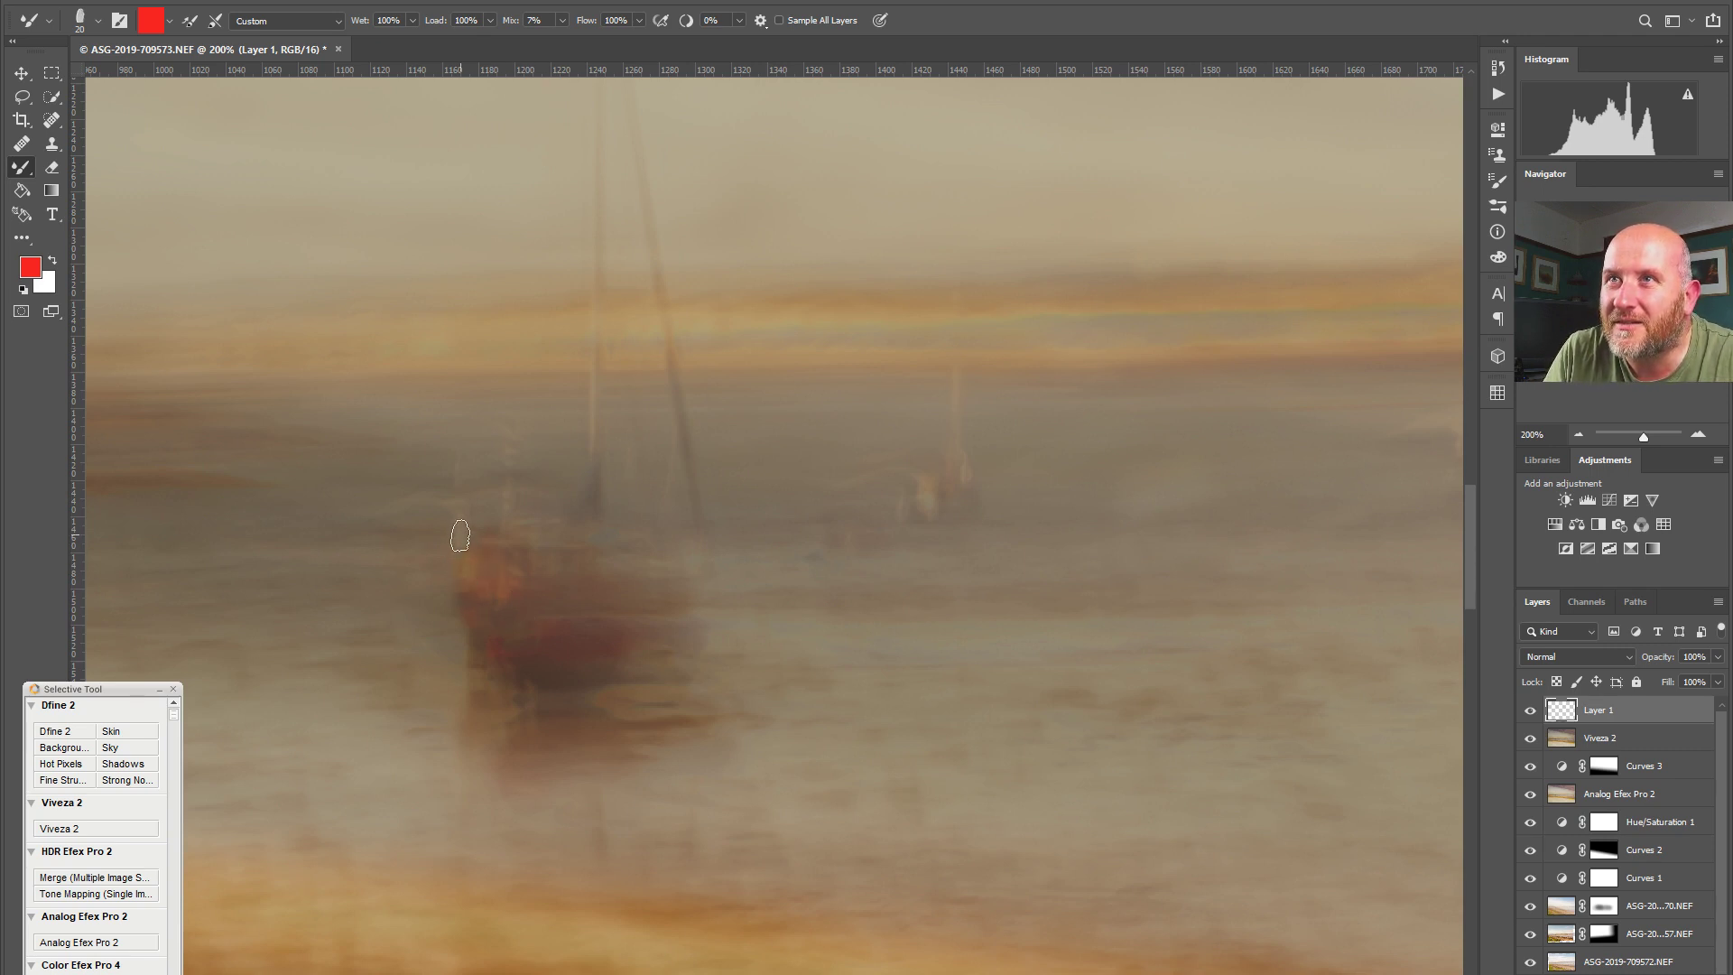
mouse_move(466, 540)
mouse_down()
mouse_move(479, 584)
mouse_move(501, 567)
mouse_move(469, 590)
mouse_up()
mouse_move(490, 650)
mouse_down()
mouse_move(466, 570)
mouse_move(491, 643)
mouse_move(465, 598)
mouse_move(494, 642)
mouse_move(565, 668)
mouse_move(512, 670)
mouse_move(506, 636)
mouse_move(601, 648)
mouse_move(503, 625)
mouse_move(543, 623)
mouse_move(489, 597)
mouse_move(554, 616)
mouse_move(476, 575)
mouse_up()
mouse_move(610, 606)
mouse_down()
mouse_move(552, 622)
mouse_move(497, 609)
mouse_move(567, 609)
mouse_up()
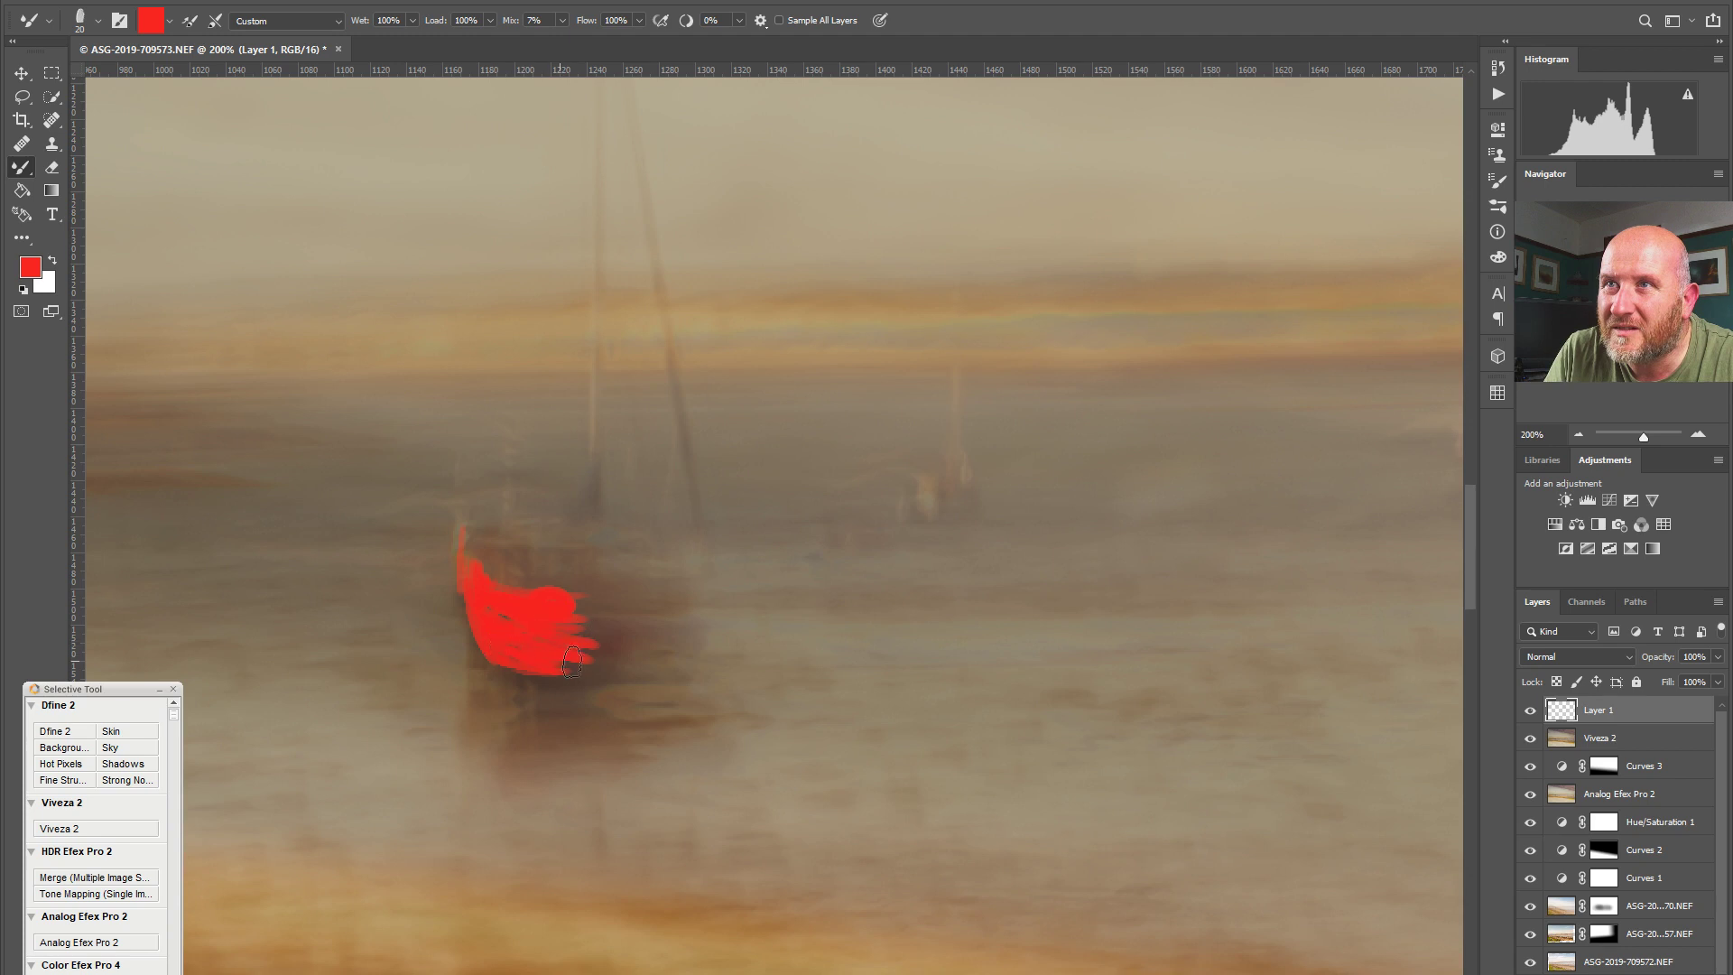
mouse_move(461, 528)
mouse_down()
mouse_move(470, 568)
mouse_move(511, 555)
mouse_move(597, 574)
mouse_move(537, 574)
mouse_move(468, 540)
mouse_move(606, 558)
mouse_move(482, 551)
mouse_move(491, 569)
mouse_move(464, 547)
mouse_move(596, 559)
mouse_move(596, 581)
mouse_move(559, 552)
mouse_up()
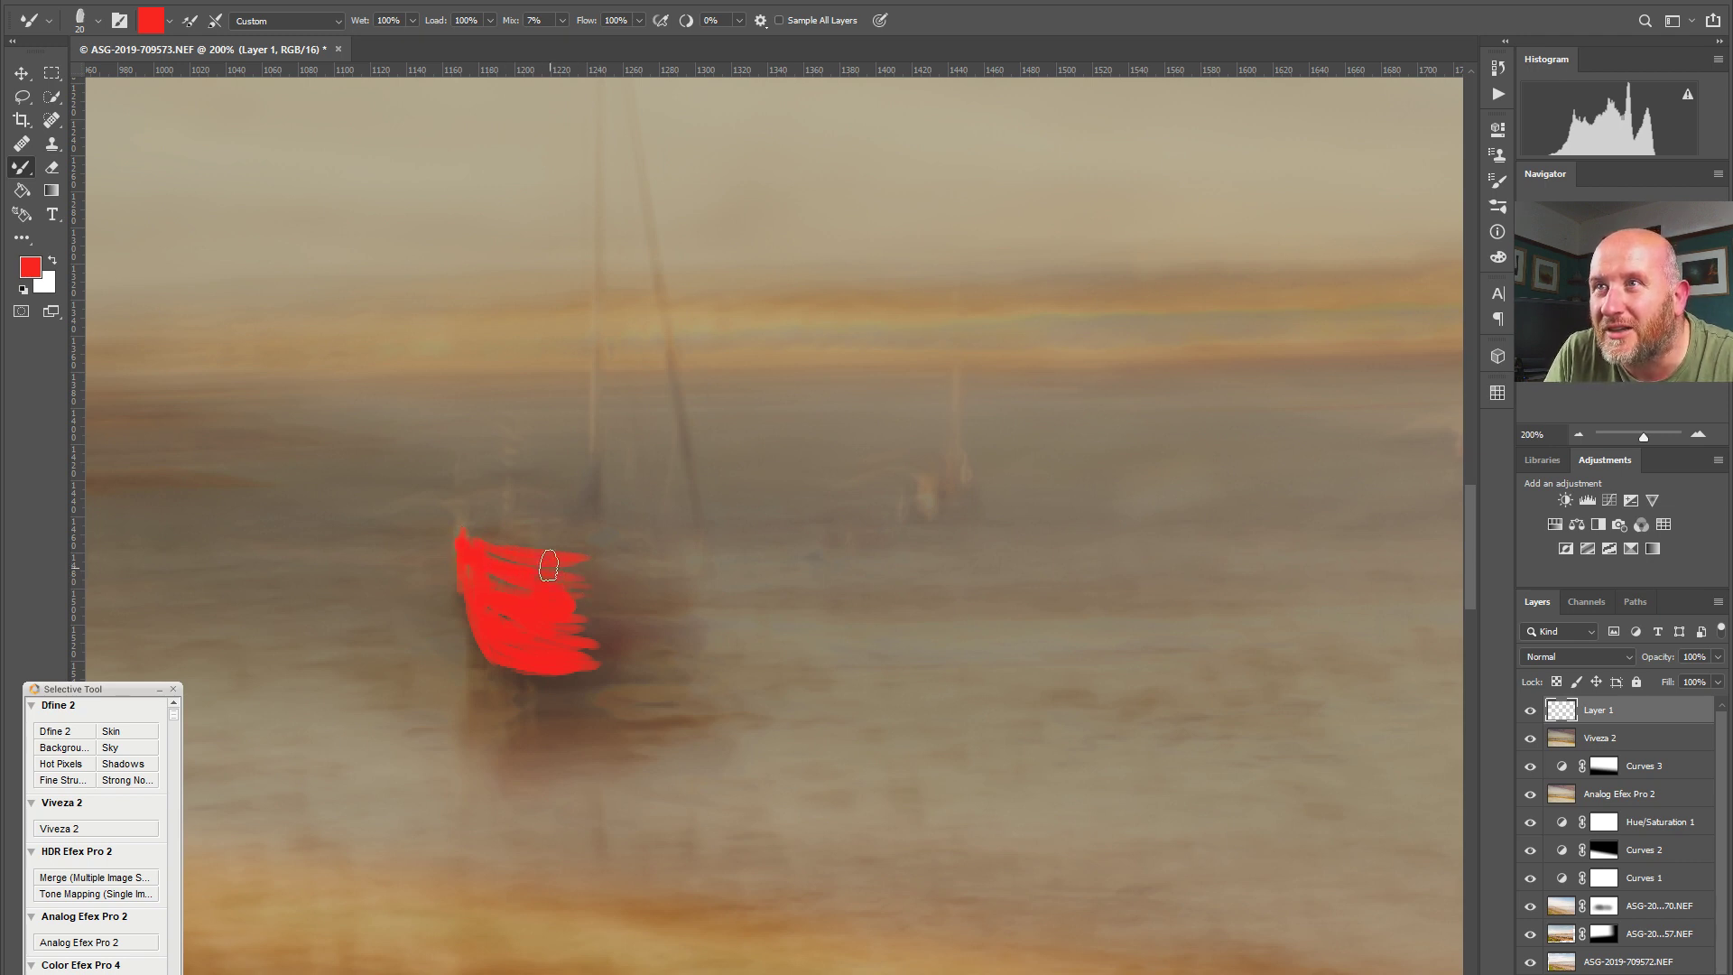
mouse_move(569, 623)
mouse_down()
mouse_move(694, 647)
mouse_move(585, 627)
mouse_move(691, 625)
mouse_move(551, 614)
mouse_move(664, 668)
mouse_up()
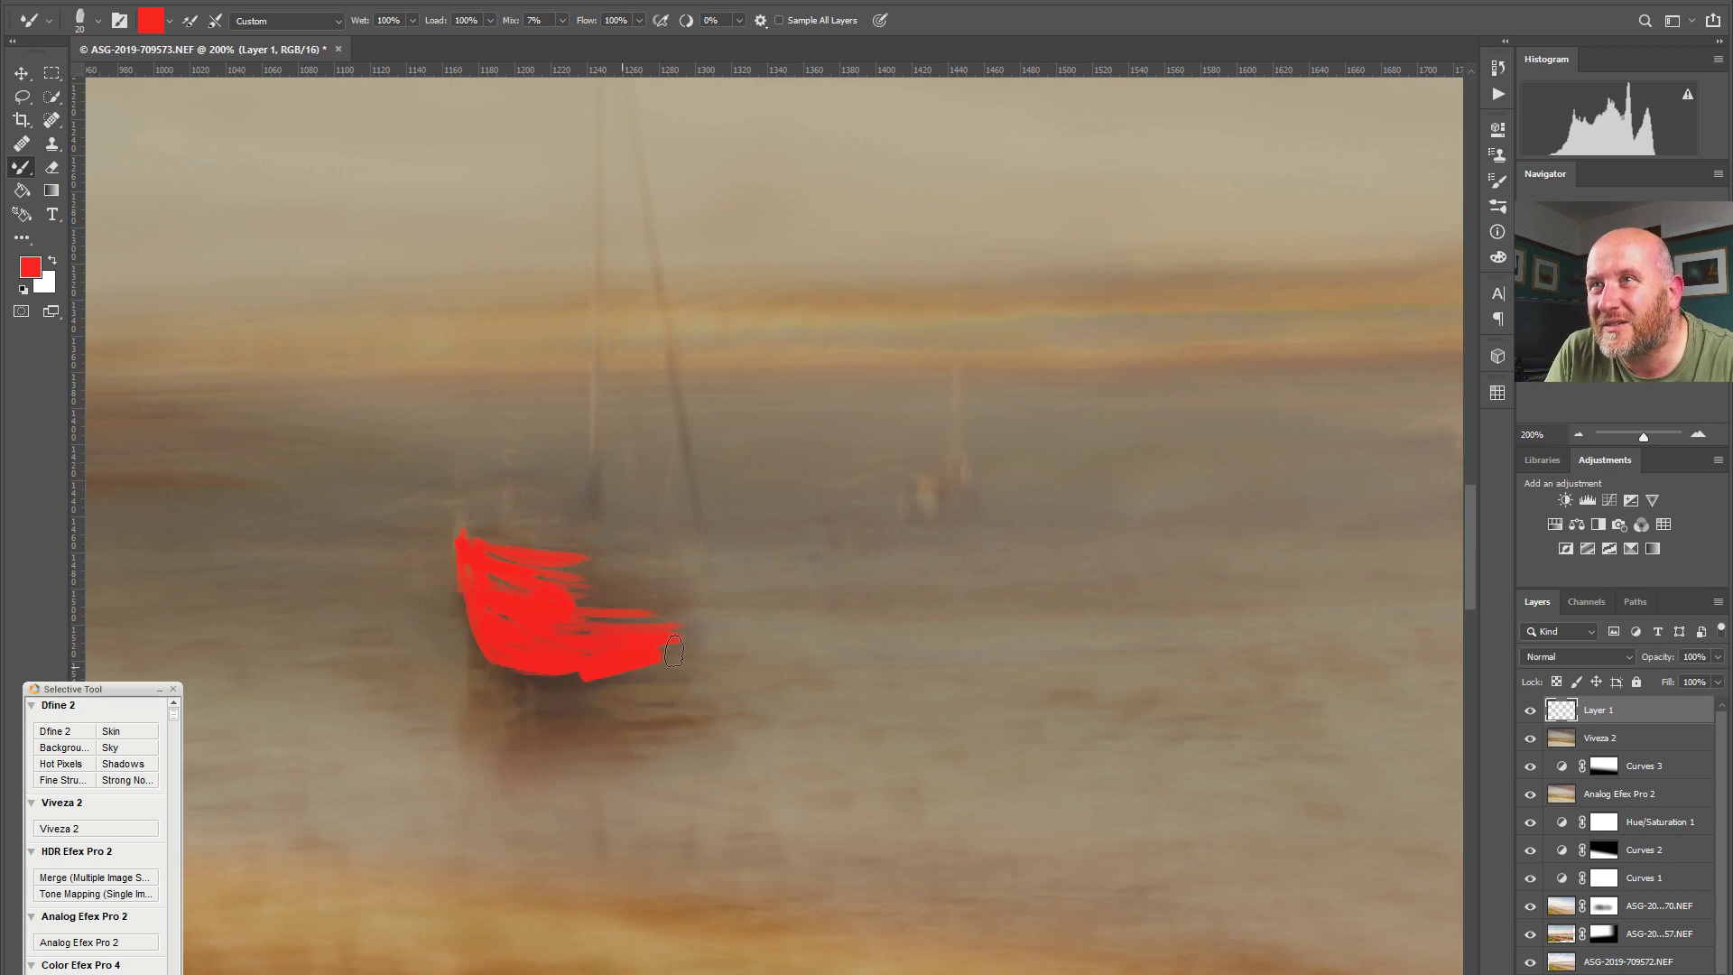
mouse_move(607, 598)
mouse_down()
mouse_move(667, 594)
mouse_move(590, 615)
mouse_move(647, 615)
mouse_move(505, 578)
mouse_up()
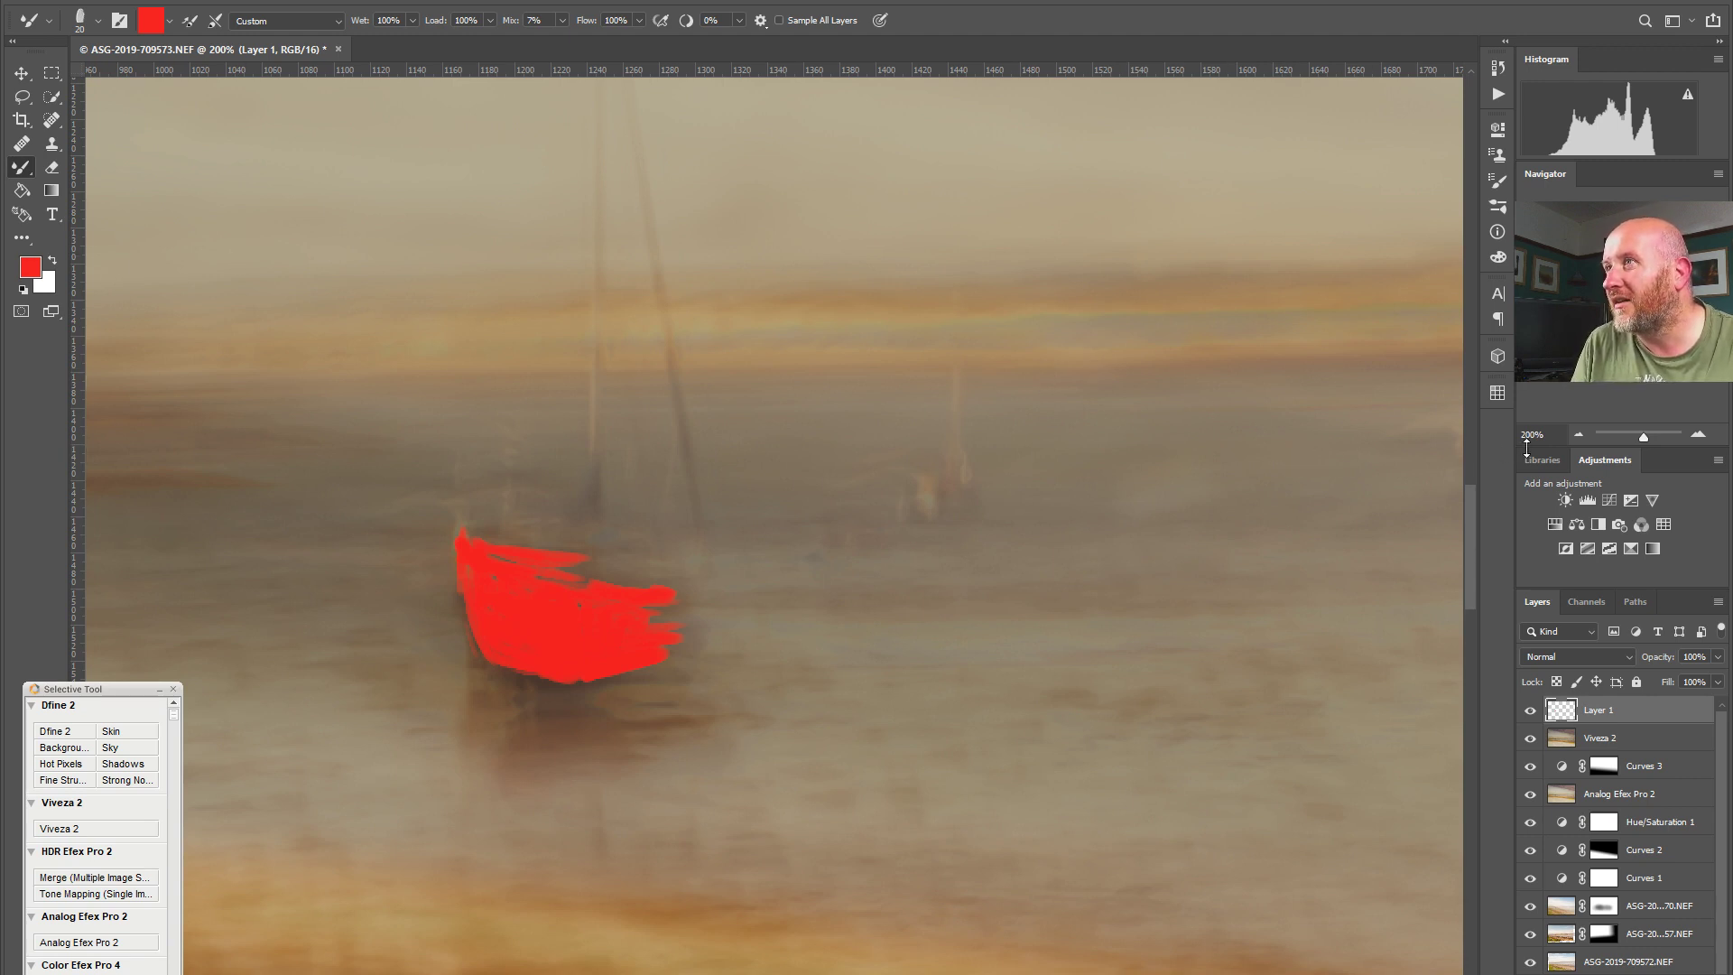
Step: Examine how the red-painted hull looks within the whole image and closer up
click(1578, 436)
click(1577, 436)
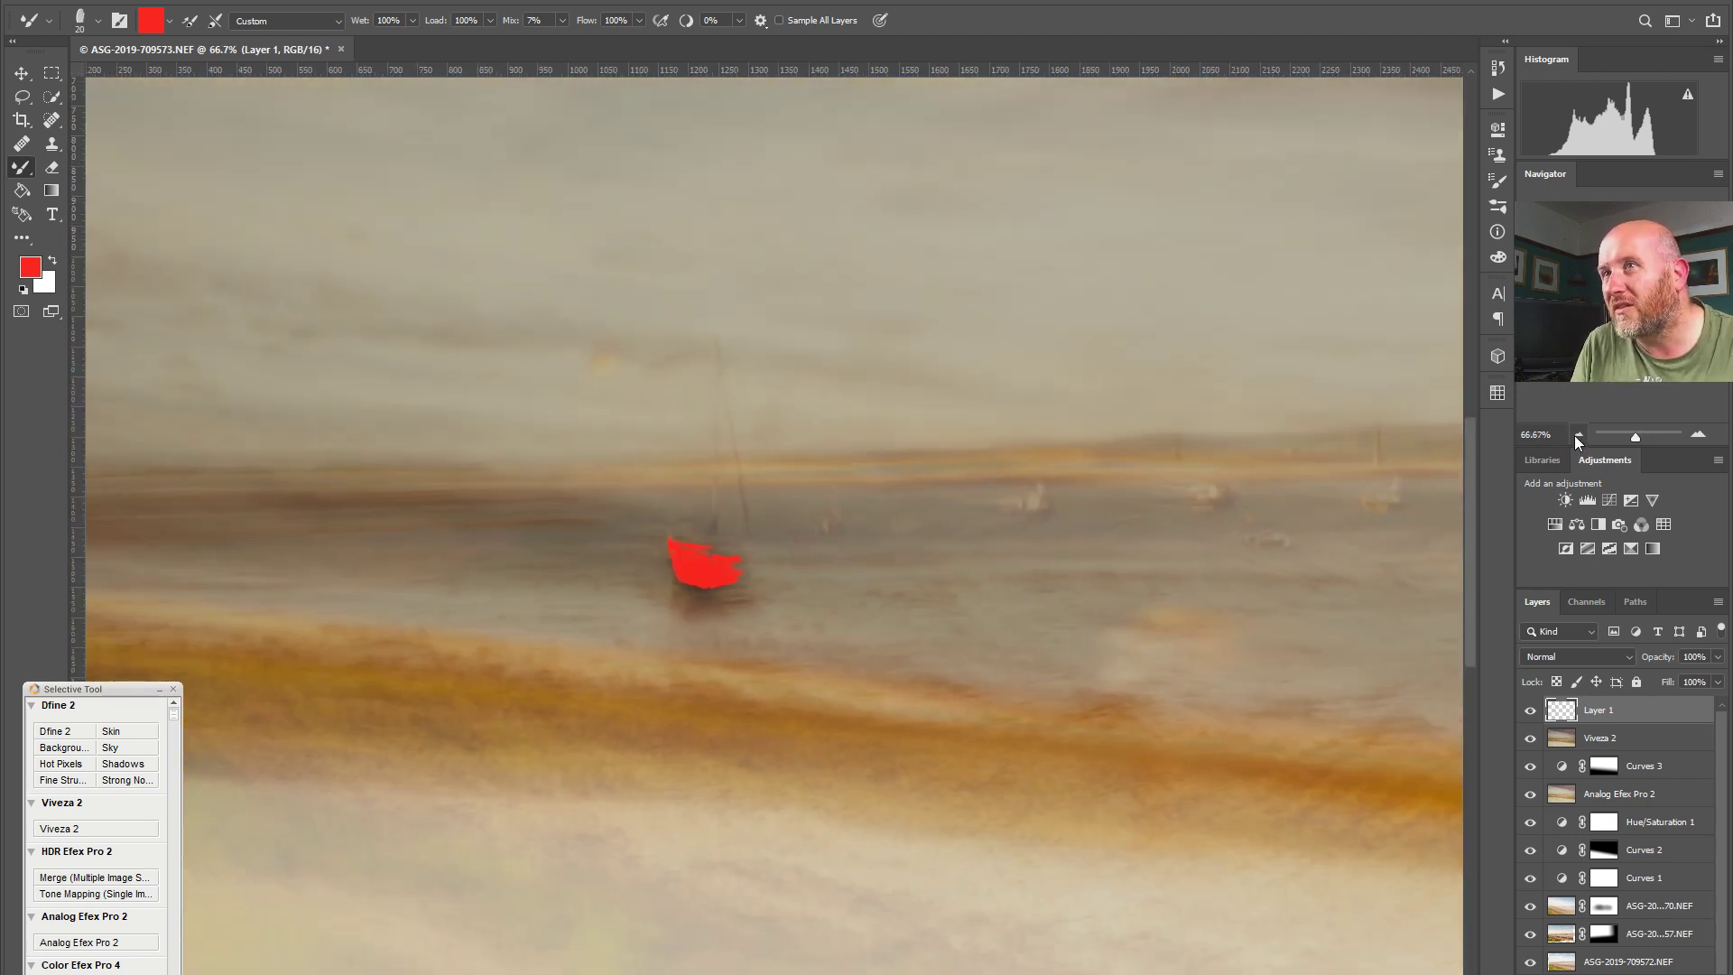
click(1576, 436)
click(1576, 436)
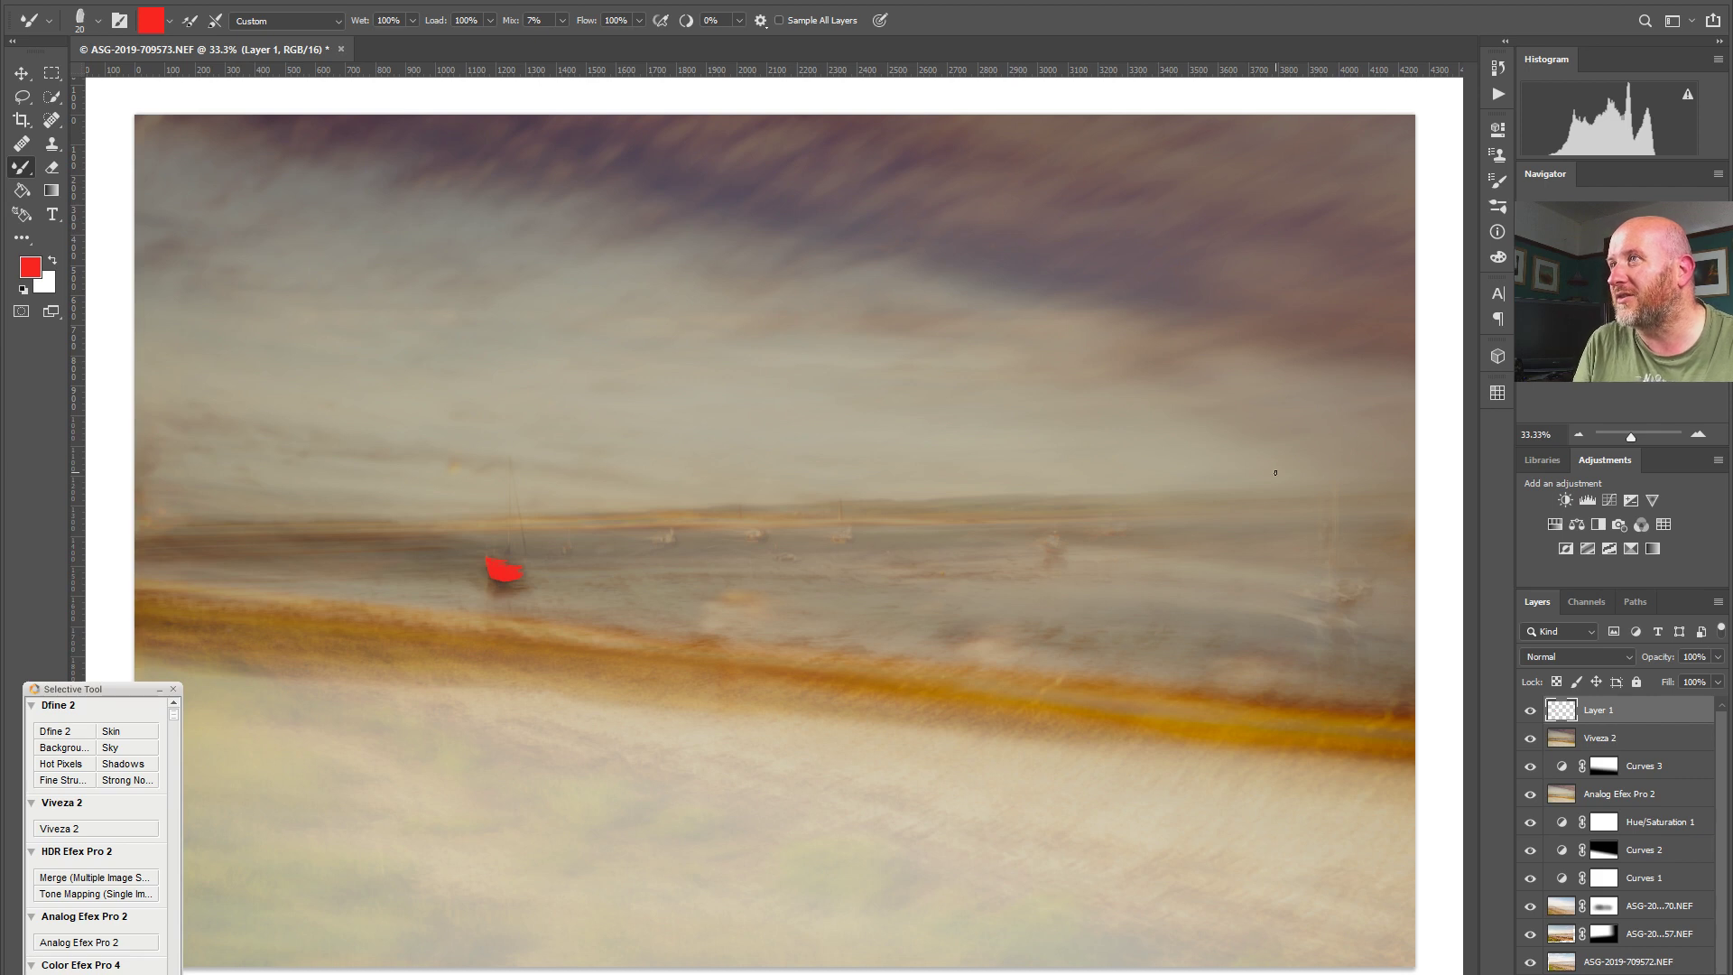
click(1698, 435)
click(1698, 435)
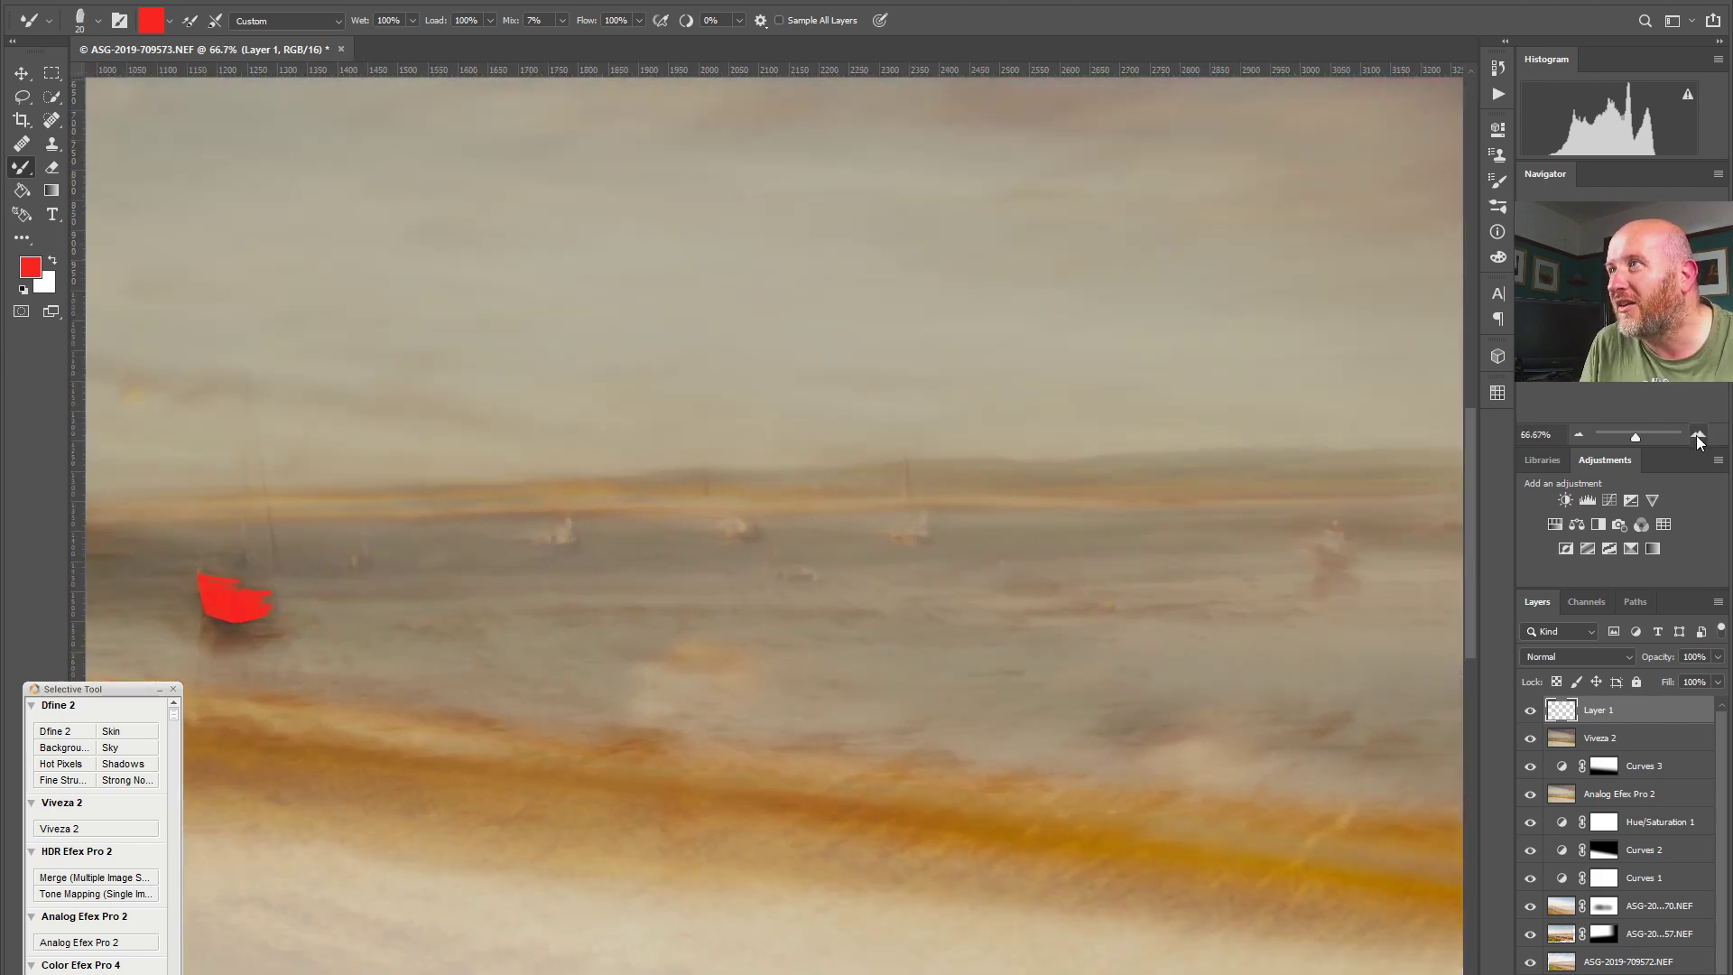
click(1698, 435)
mouse_move(686, 481)
mouse_down()
mouse_move(1464, 511)
mouse_move(1495, 410)
mouse_move(1394, 407)
mouse_up()
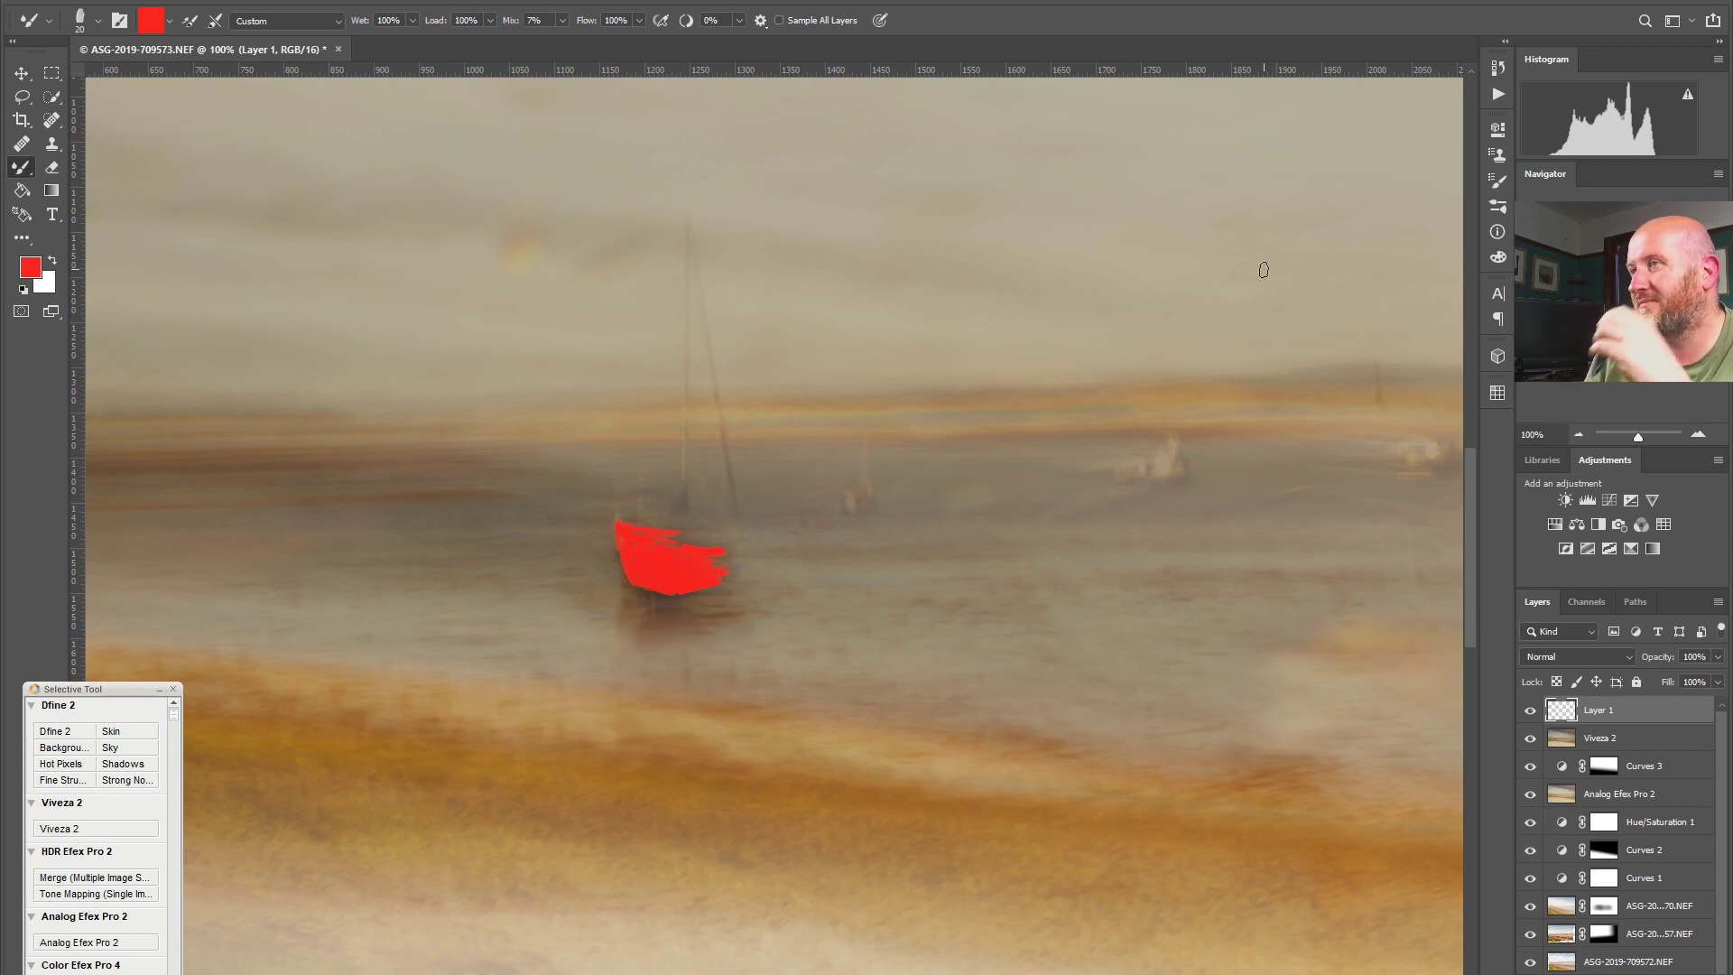
Step: Set the painted hull layer's blend mode to Overlay and its opacity to 59%
click(1629, 663)
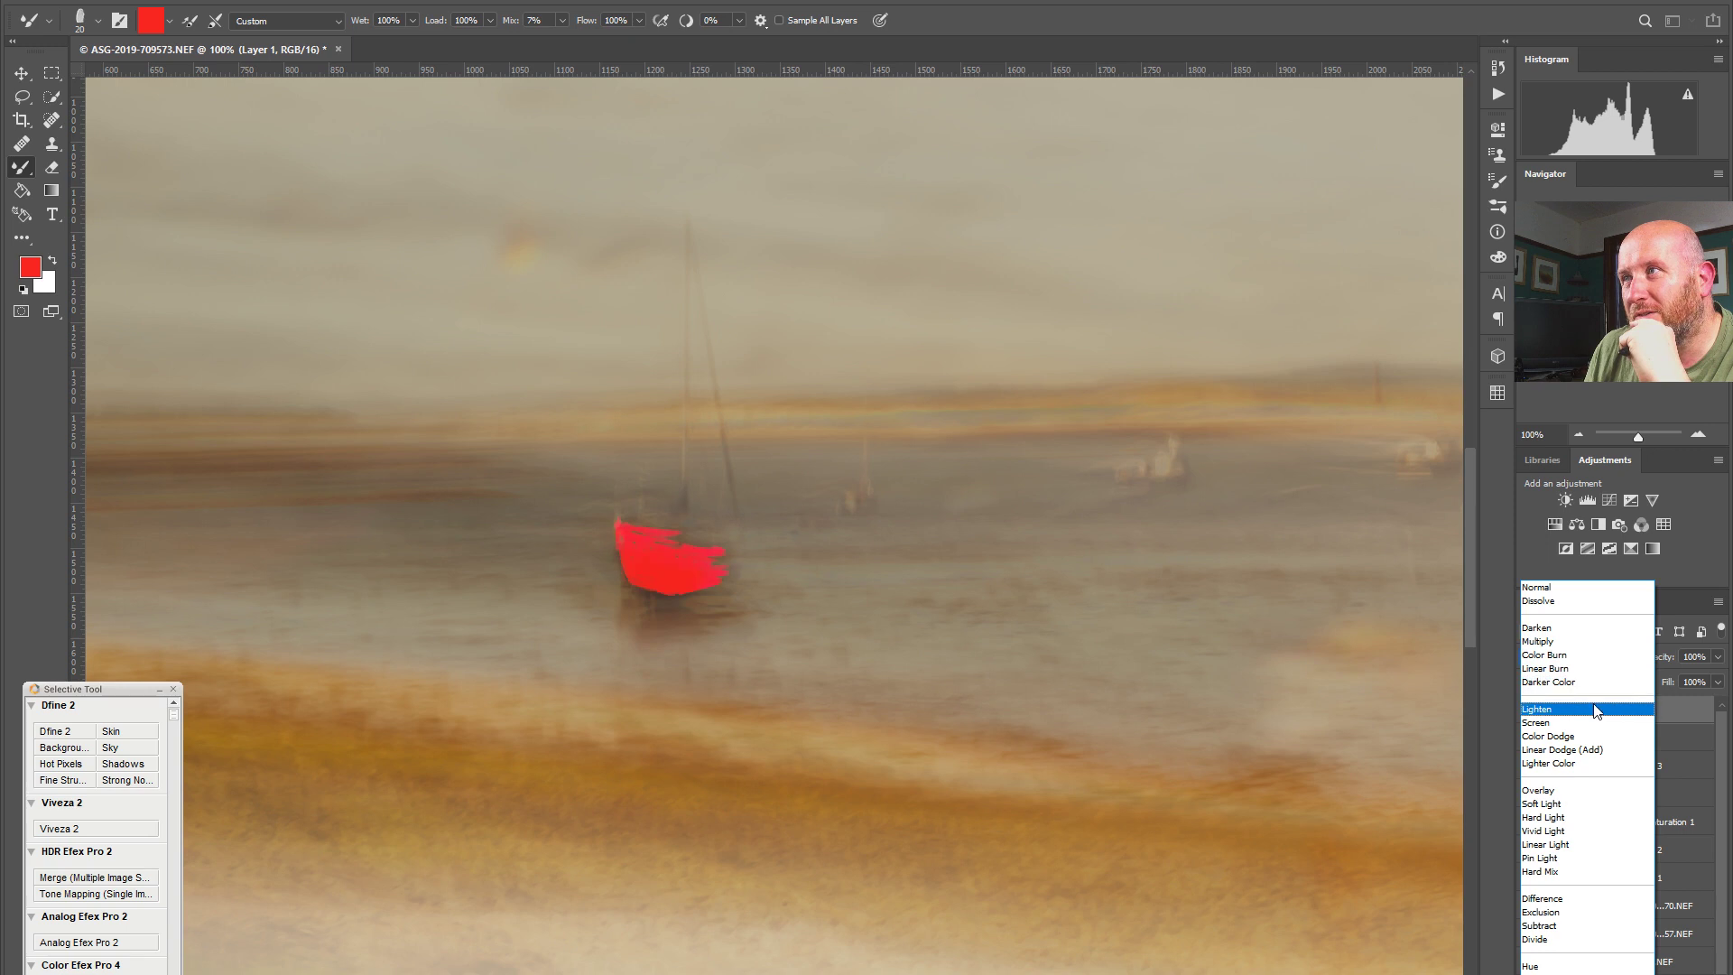
click(1575, 793)
click(1717, 657)
drag(1718, 677, 1666, 689)
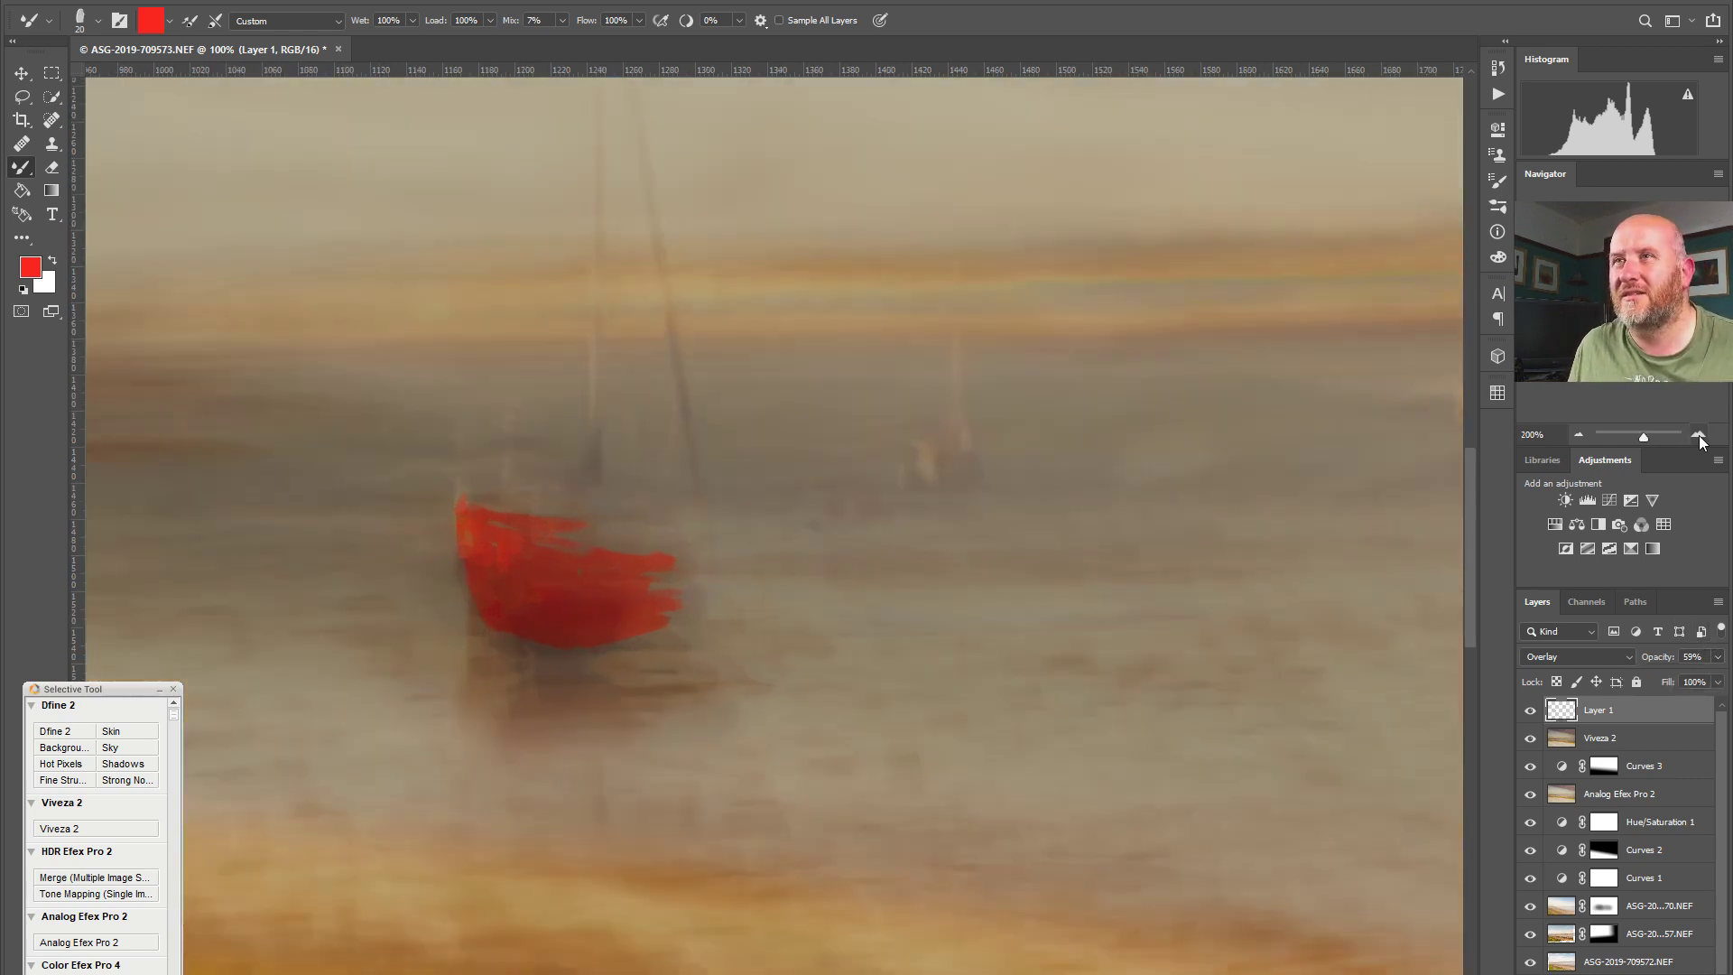
Step: Undo the first stroke beneath the boat and paint its red reflection in the water with a 30 px oil brush
click(1698, 435)
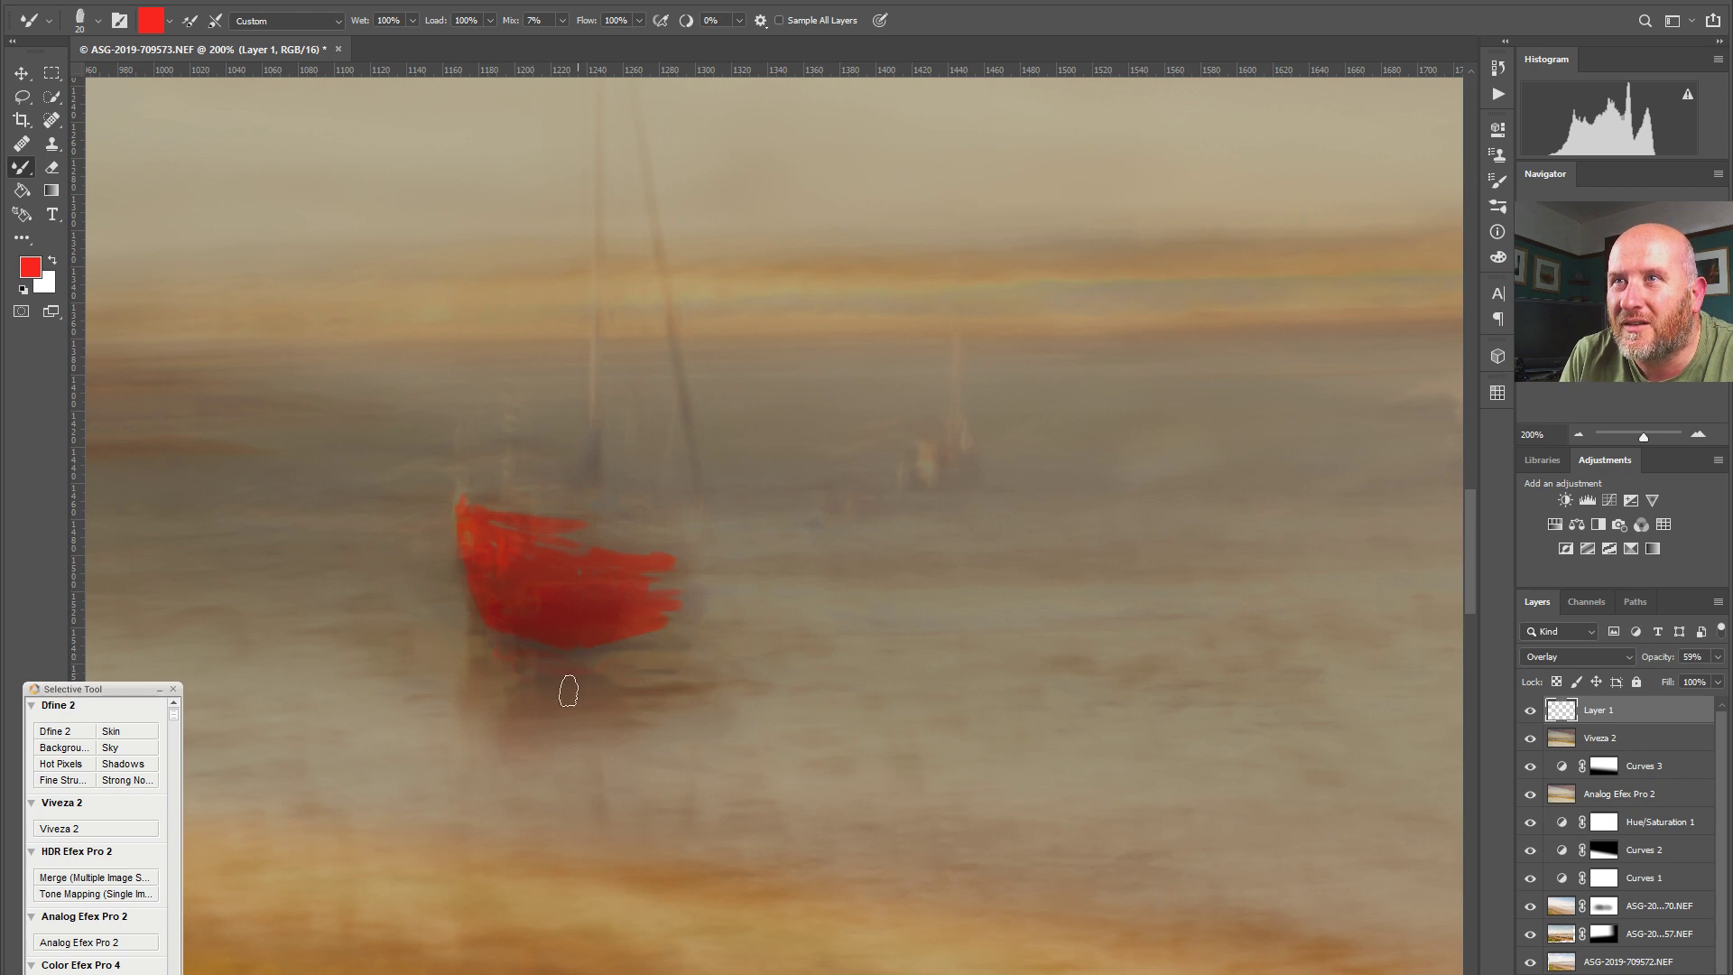
key(ctrl)
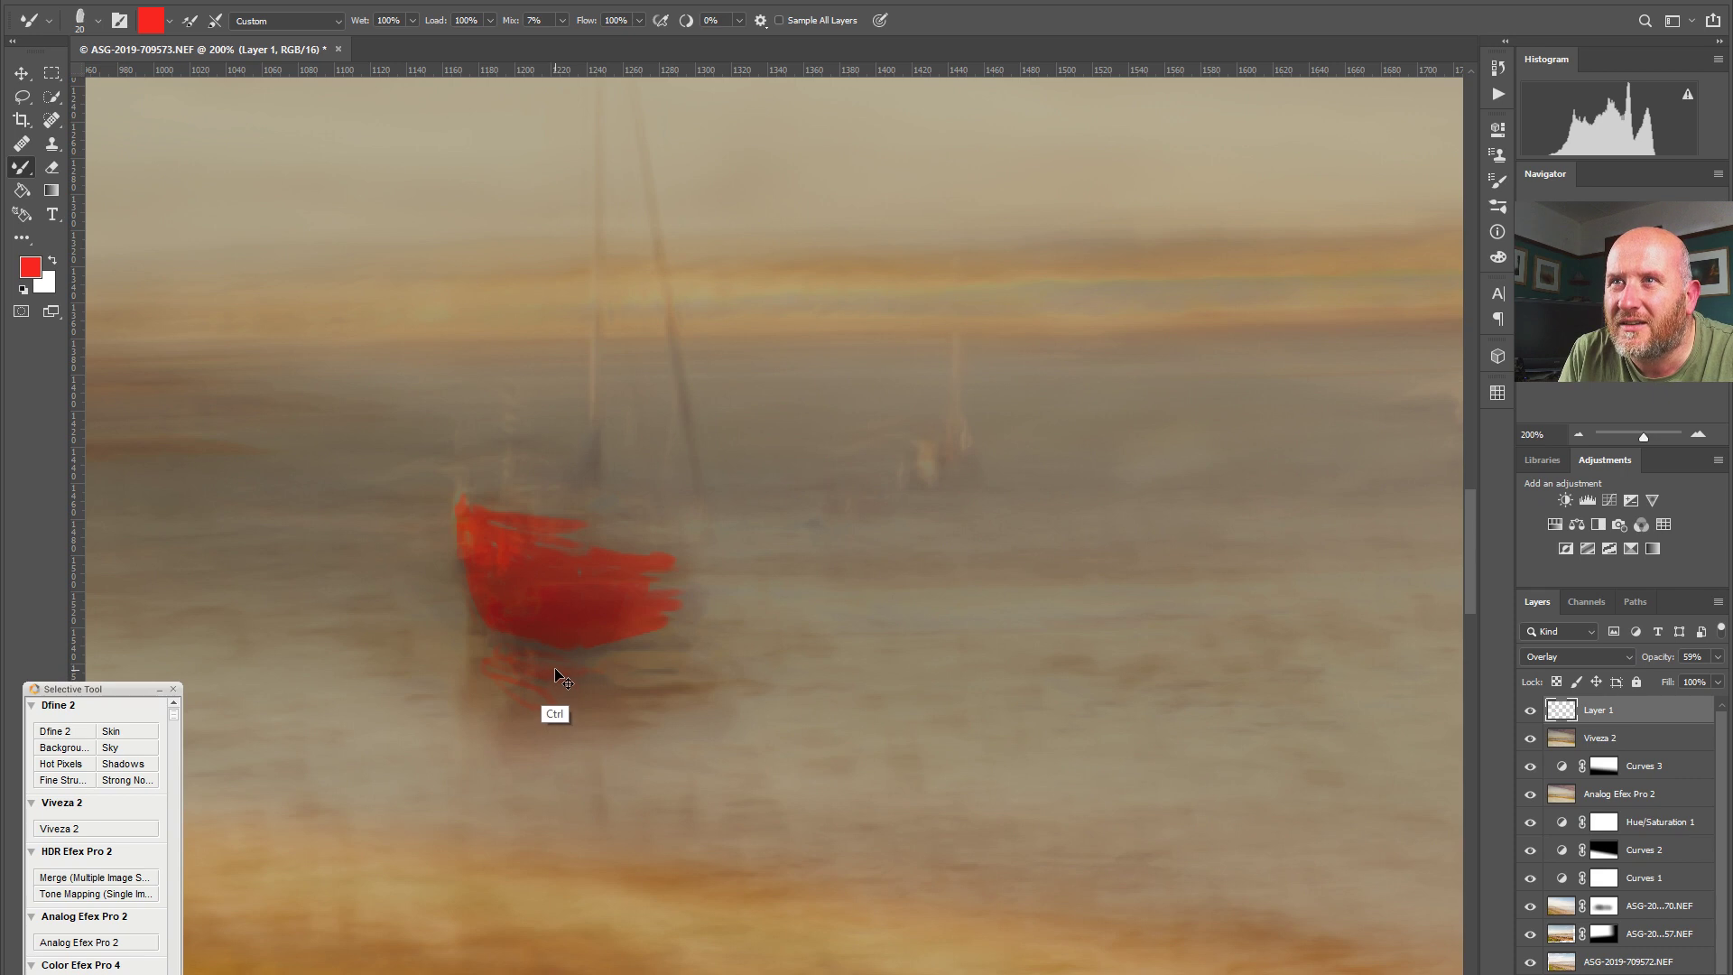
key(ctrl+z)
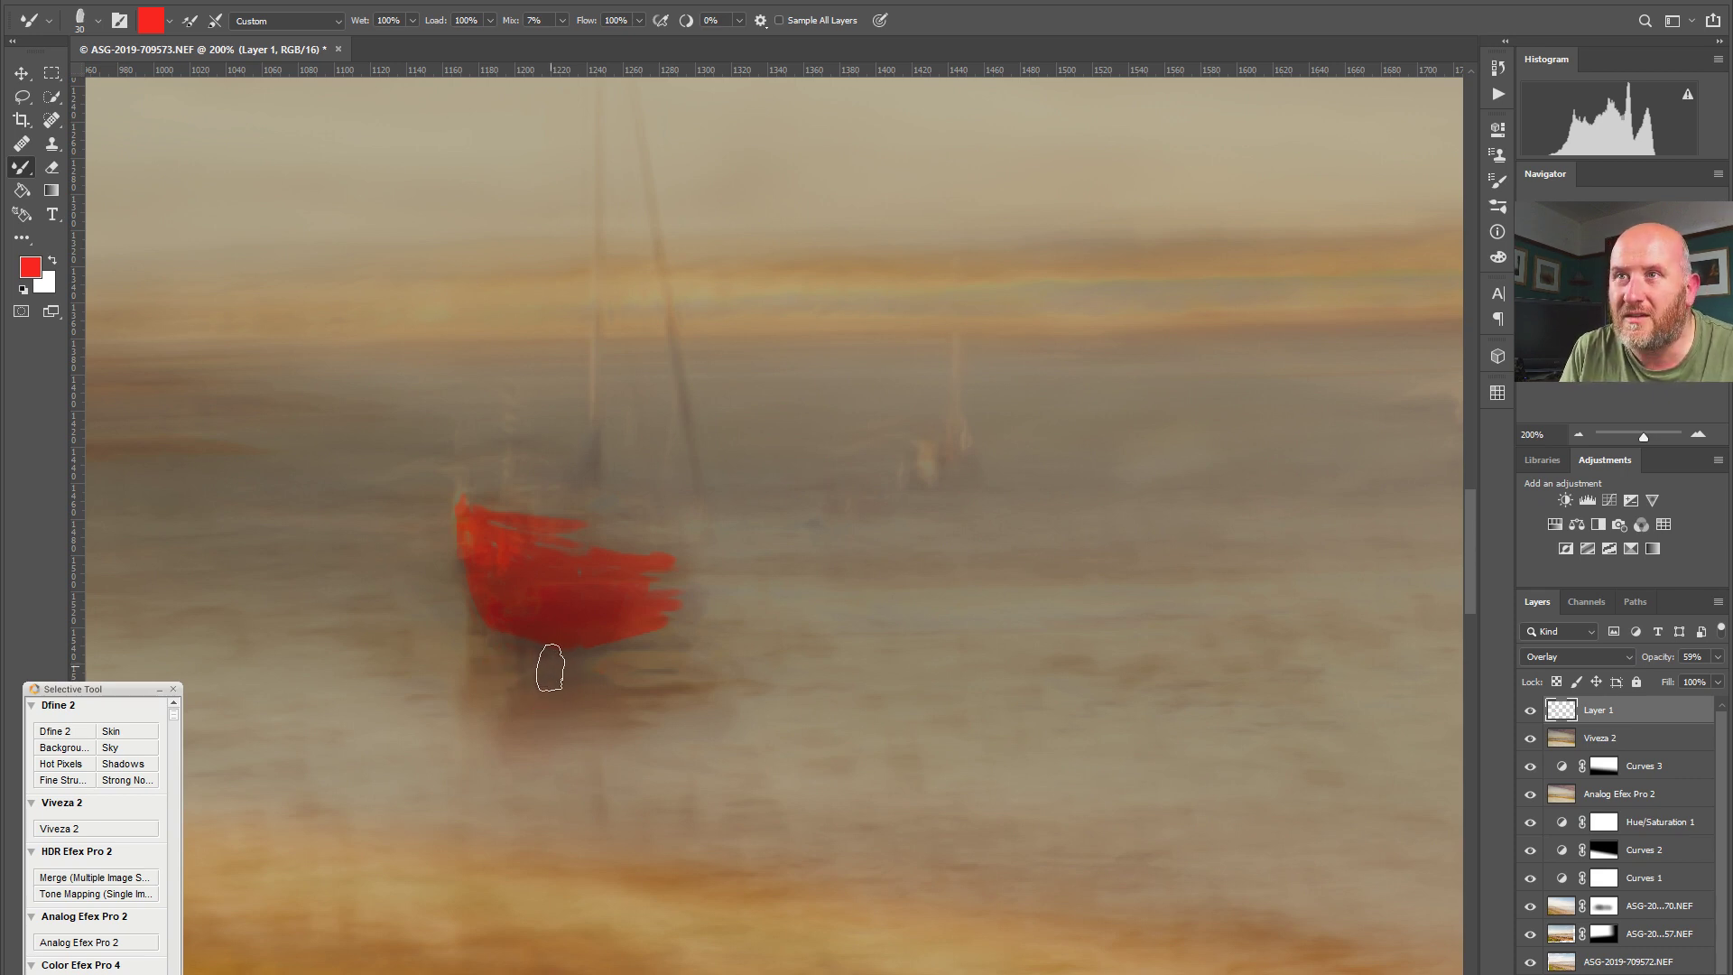
mouse_move(544, 659)
mouse_down()
mouse_move(508, 664)
mouse_move(519, 713)
mouse_move(497, 702)
mouse_move(552, 676)
mouse_move(535, 707)
mouse_move(573, 717)
mouse_move(522, 732)
mouse_move(552, 733)
mouse_move(564, 697)
mouse_move(602, 700)
mouse_move(541, 716)
mouse_up()
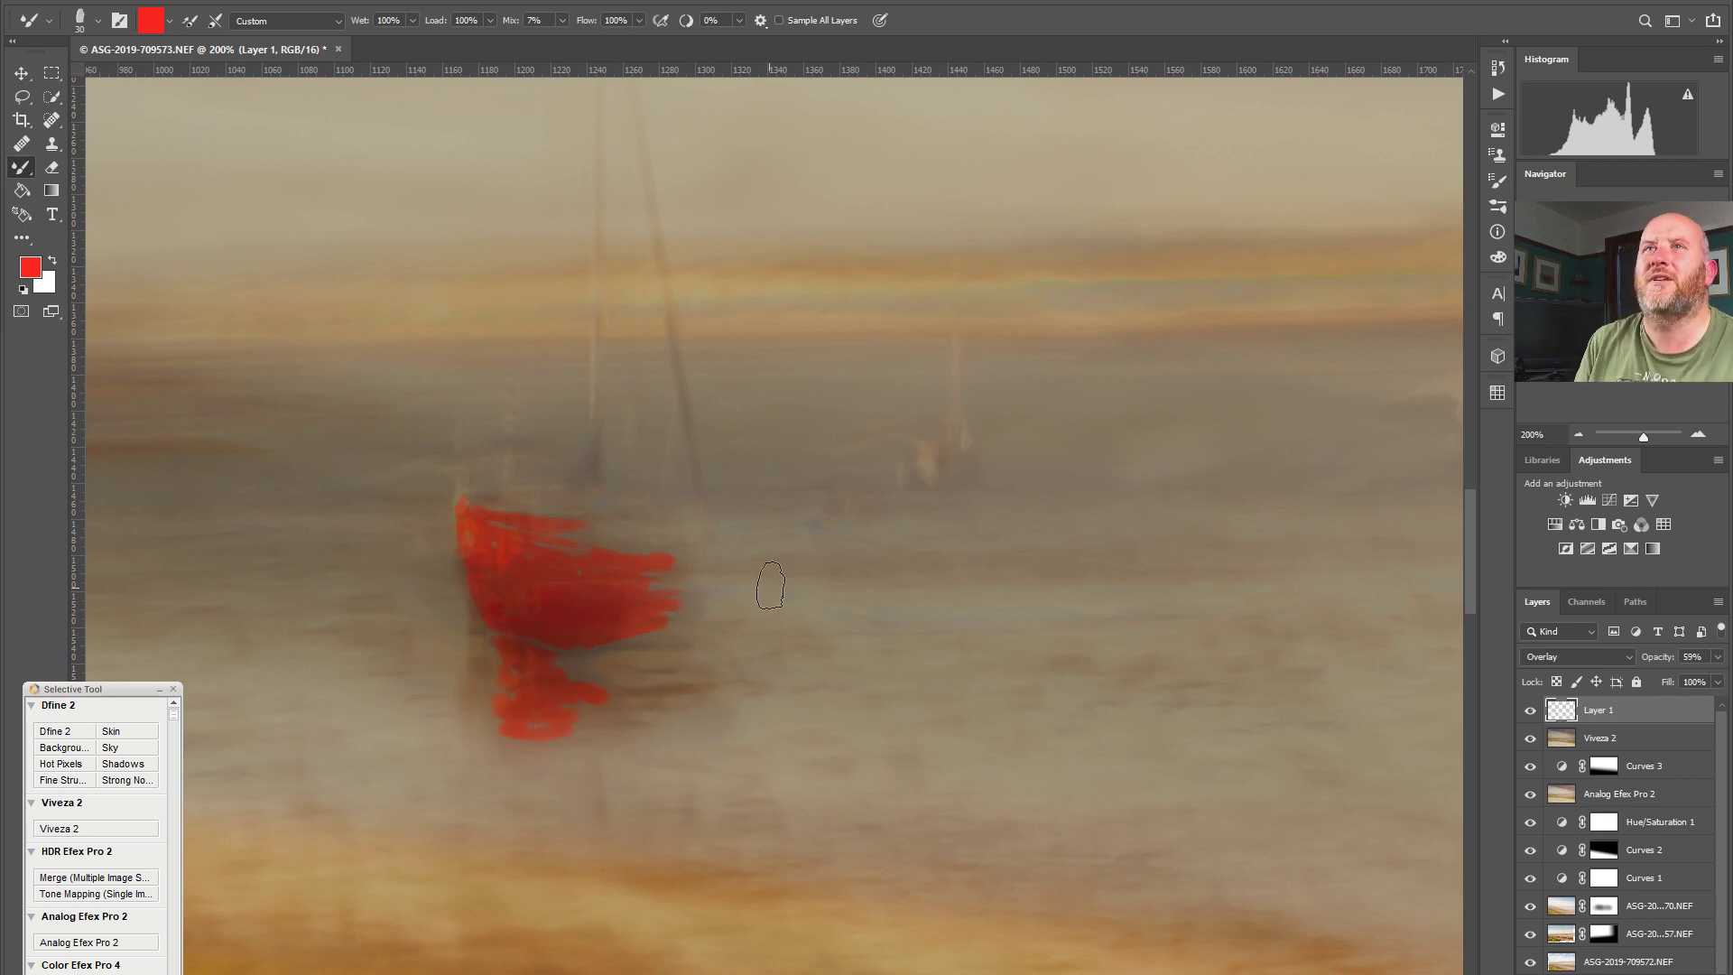
Step: Switch to the Smudge tool and look through the brush presets for a suitable blending brush
click(100, 28)
click(156, 221)
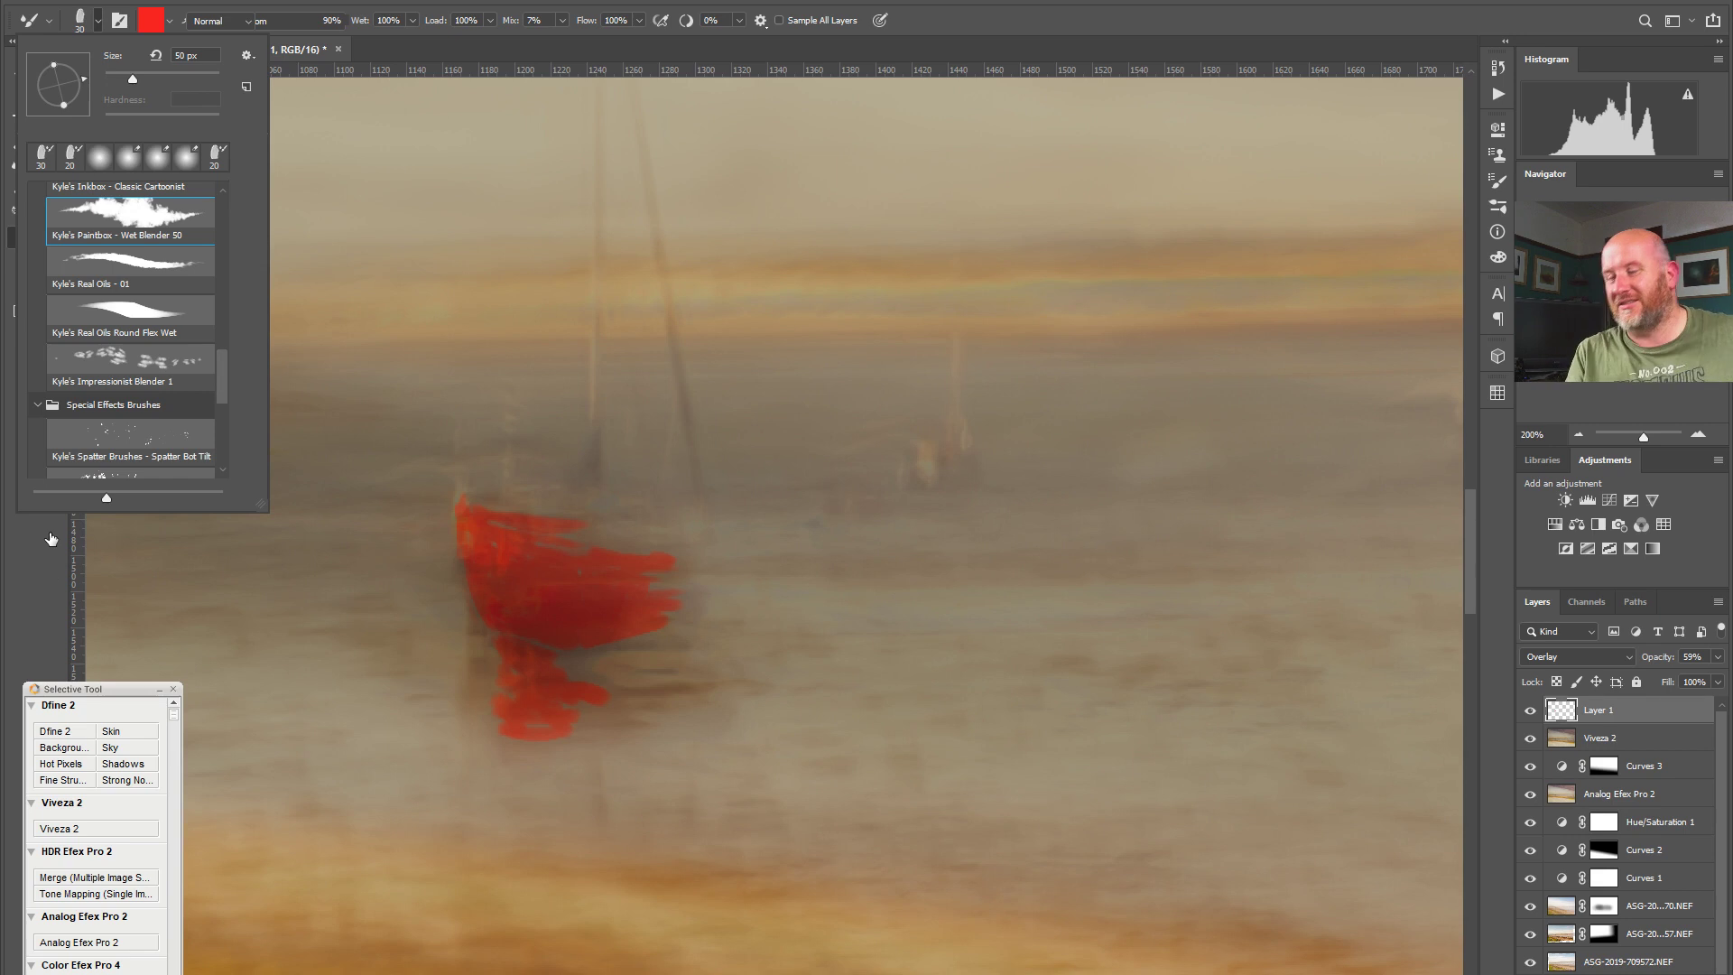
key(r)
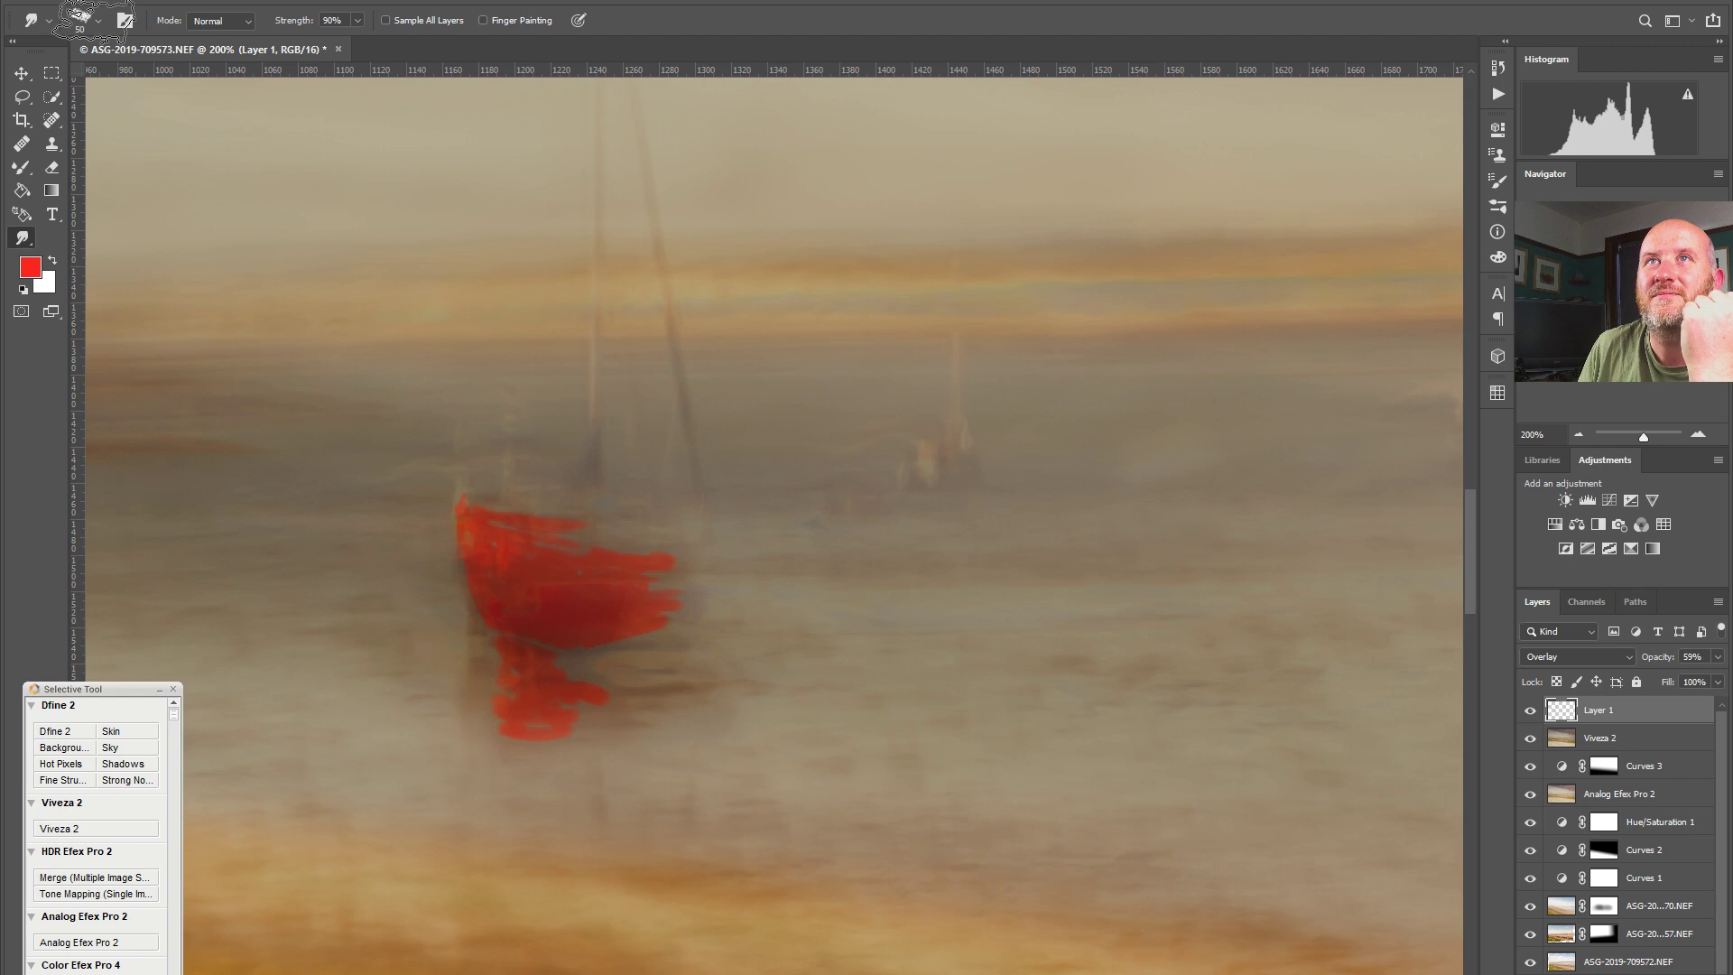
click(90, 20)
click(90, 20)
click(99, 22)
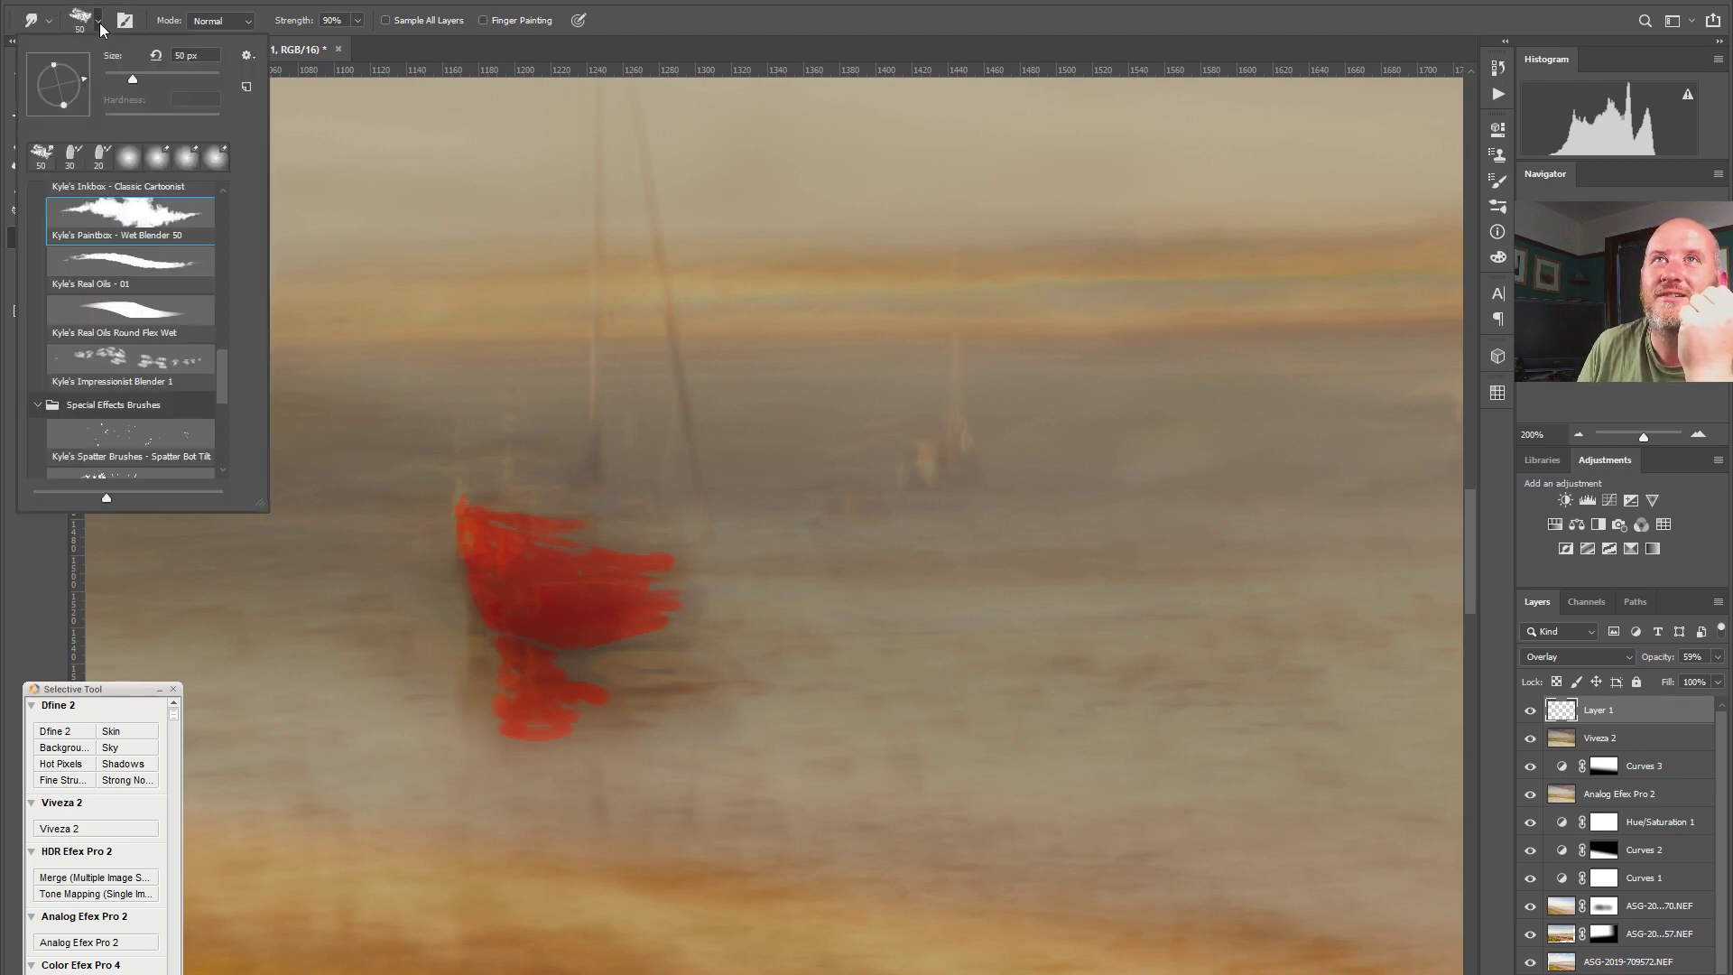
drag(222, 380, 225, 299)
mouse_move(229, 291)
mouse_down()
mouse_move(229, 444)
mouse_move(239, 214)
mouse_move(224, 464)
mouse_move(226, 357)
mouse_up()
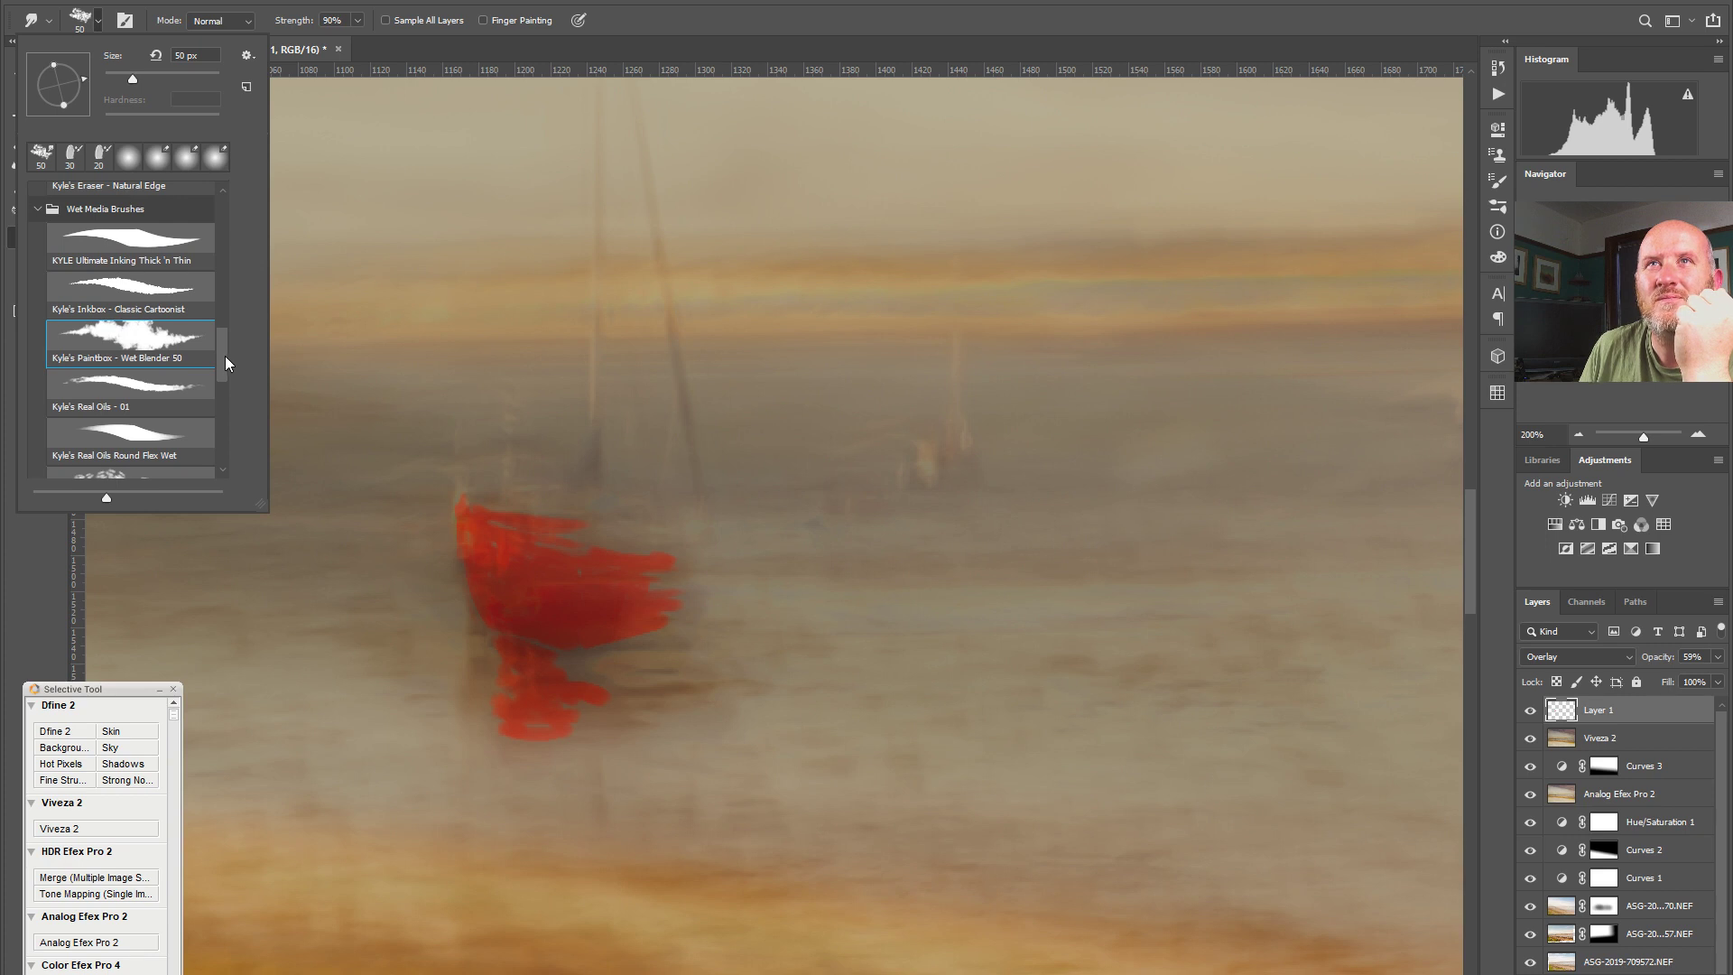
mouse_move(224, 356)
mouse_down()
mouse_move(220, 370)
mouse_move(226, 212)
mouse_up()
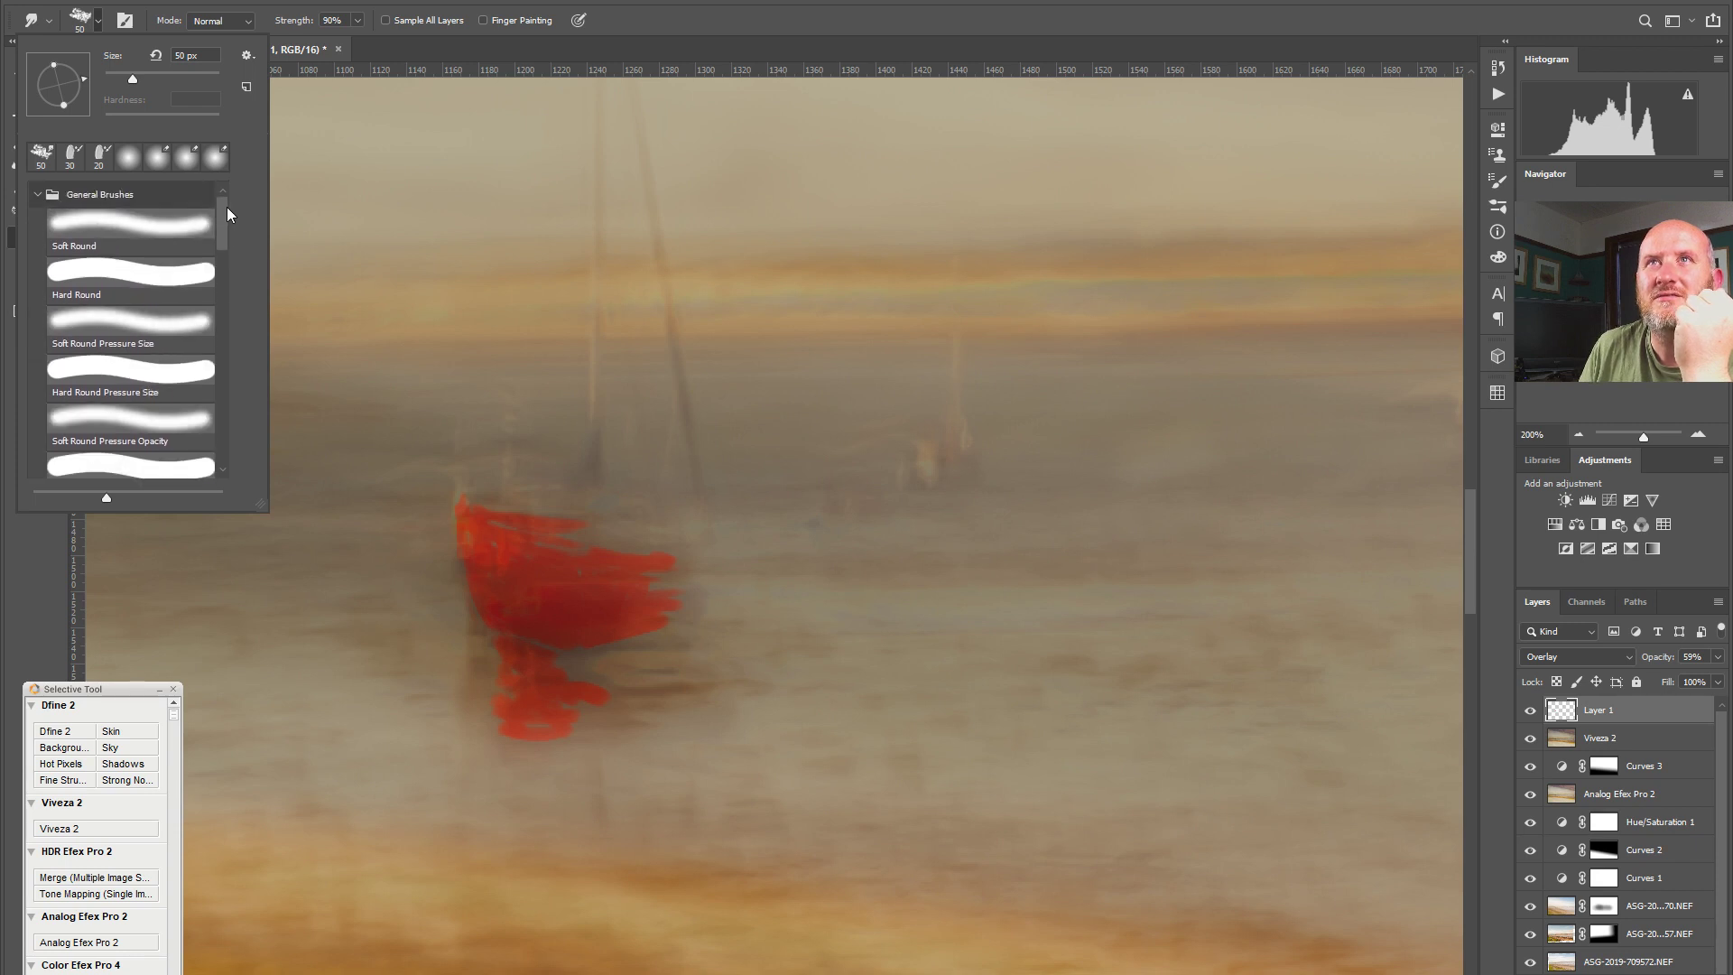
key(Escape)
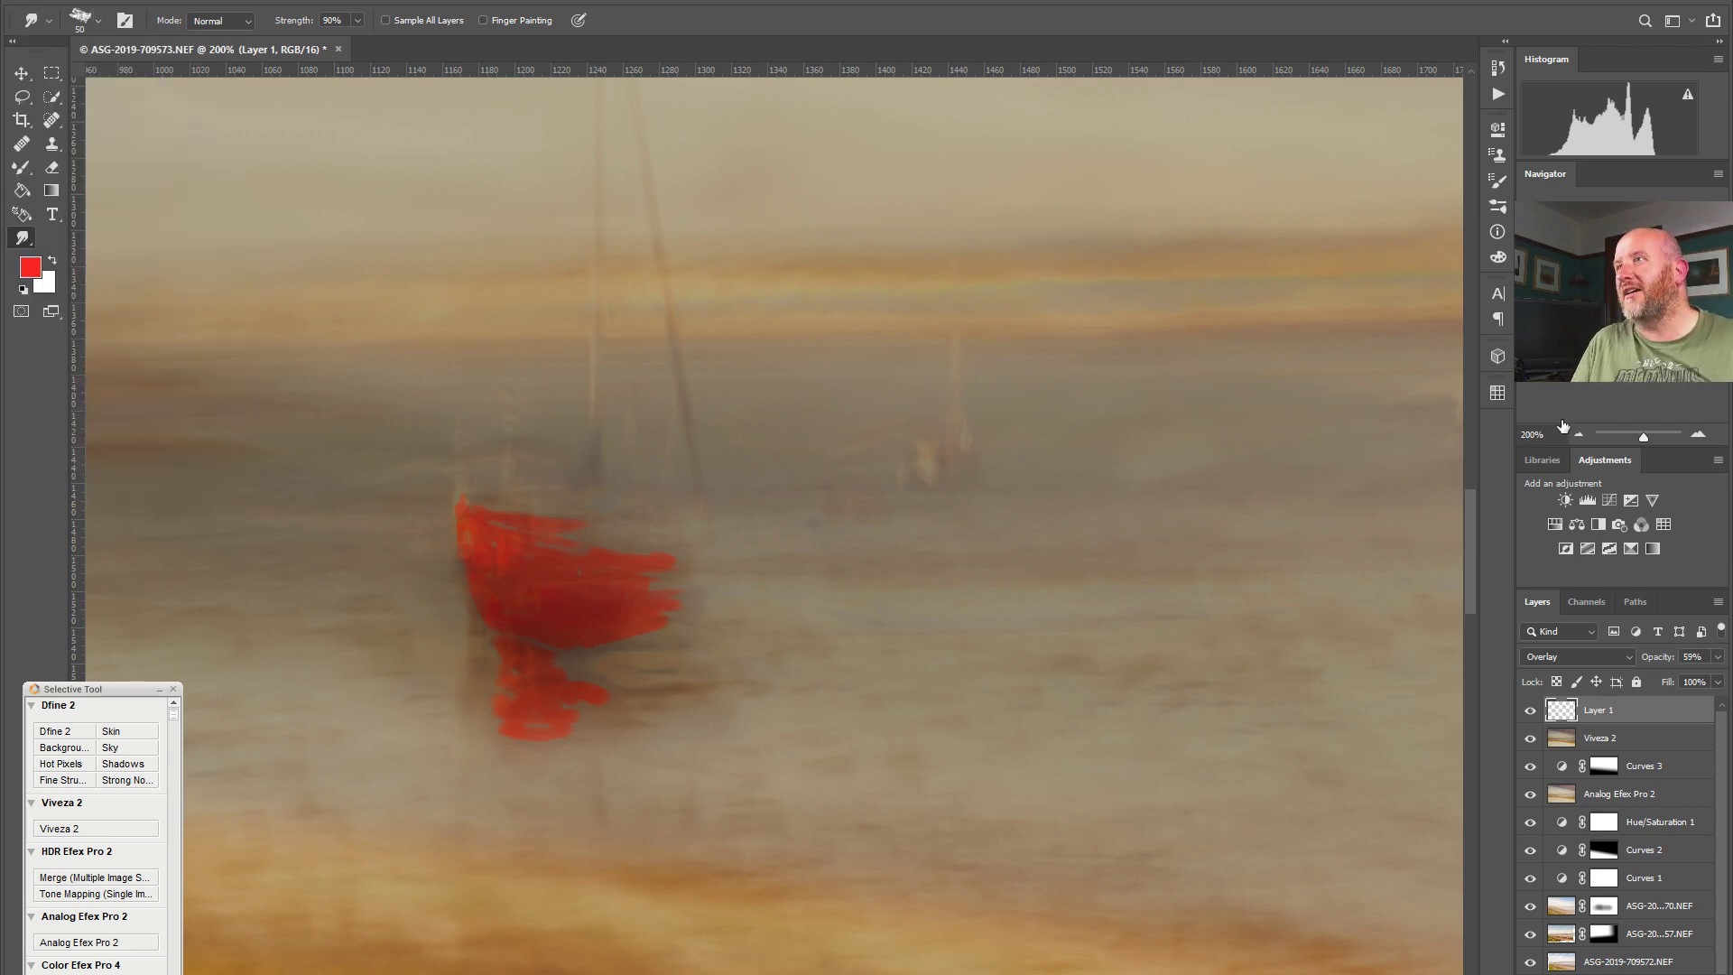
Step: Set the painted boat layer's opacity to 26% and its blend mode to Multiply, and compare the image with and without it
click(1582, 431)
click(1582, 431)
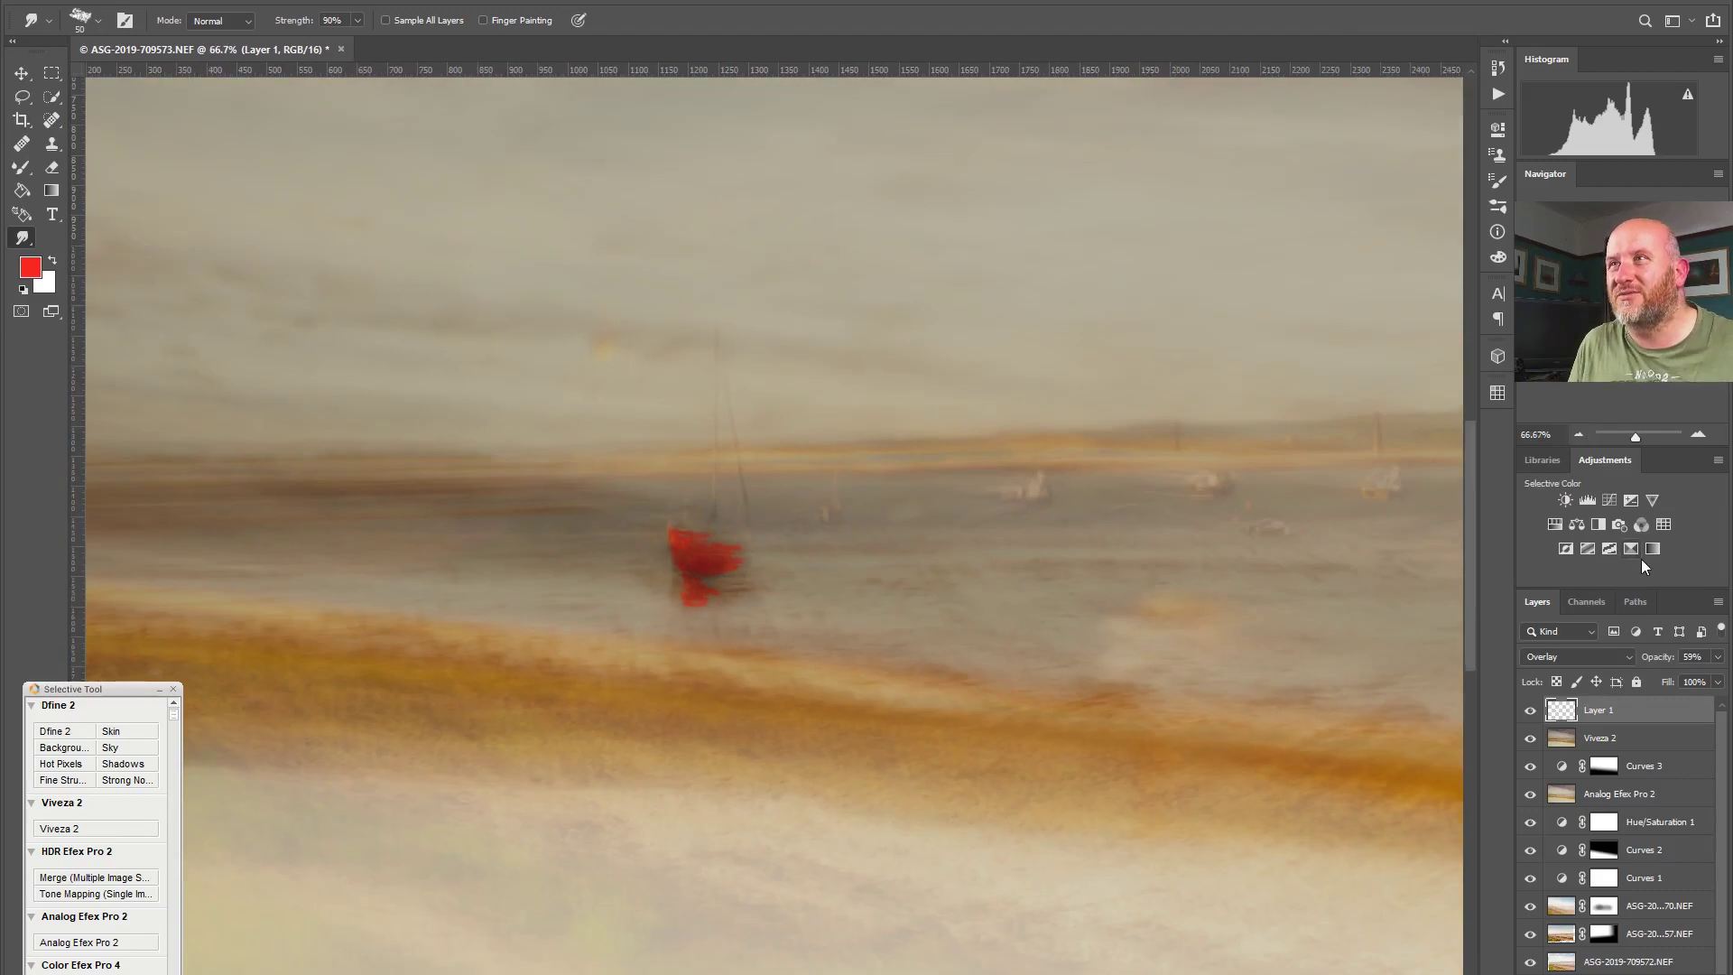
click(1719, 660)
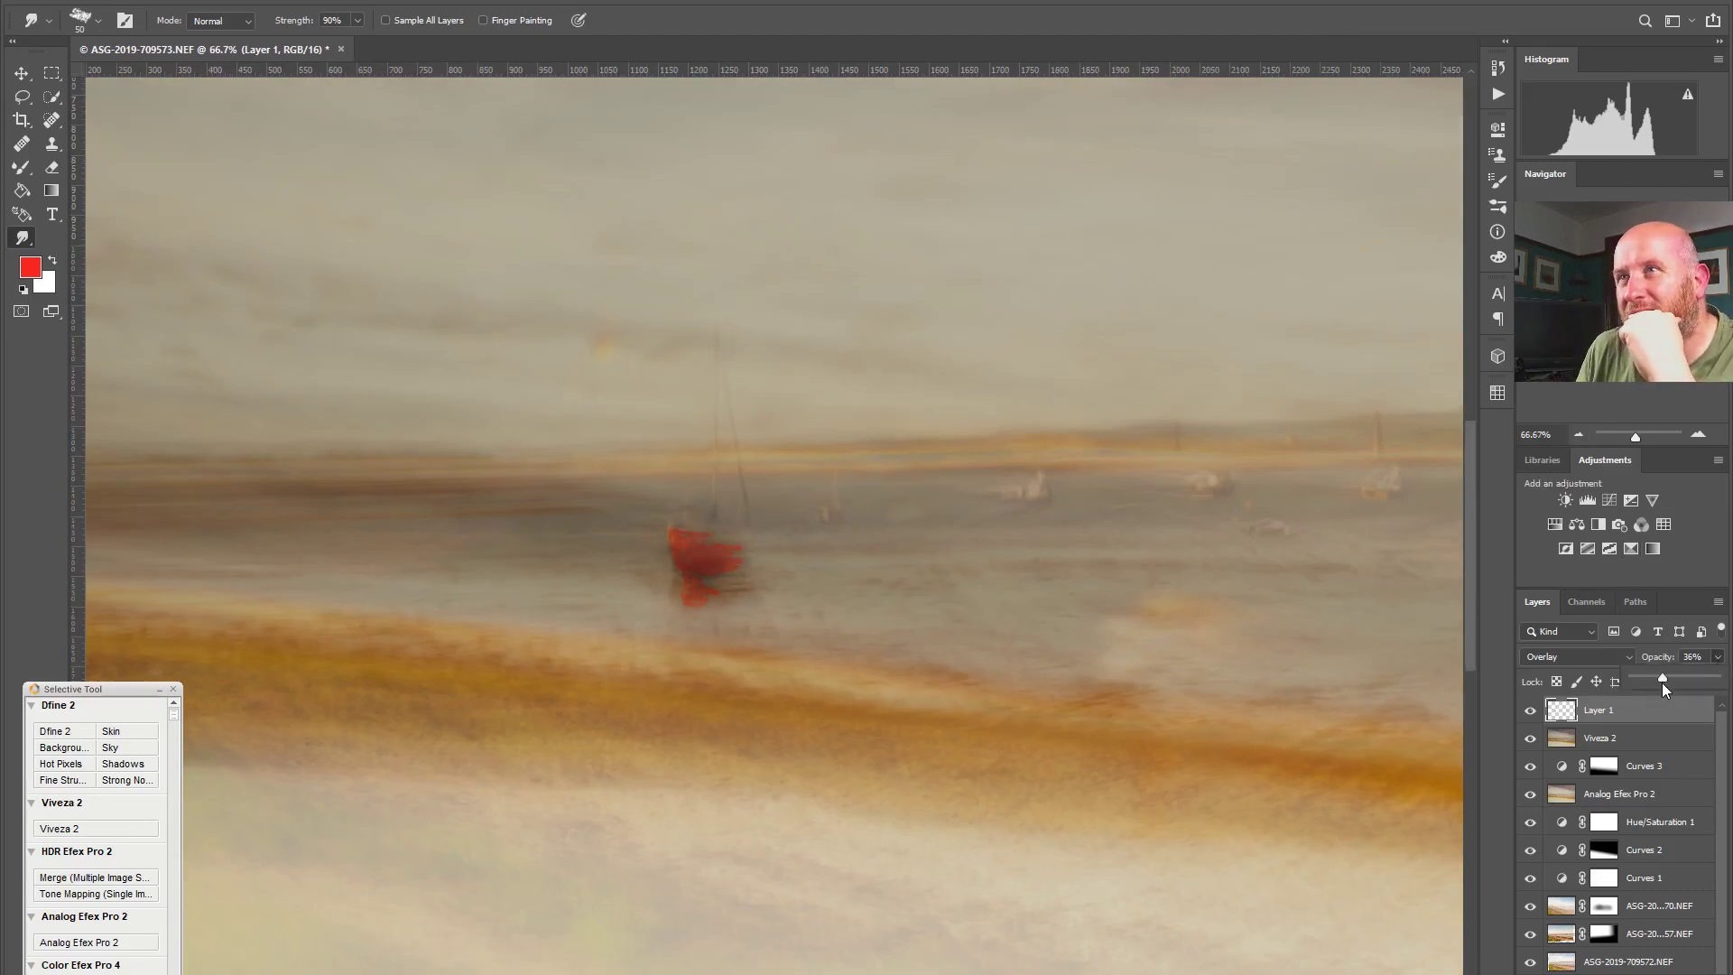
click(1605, 659)
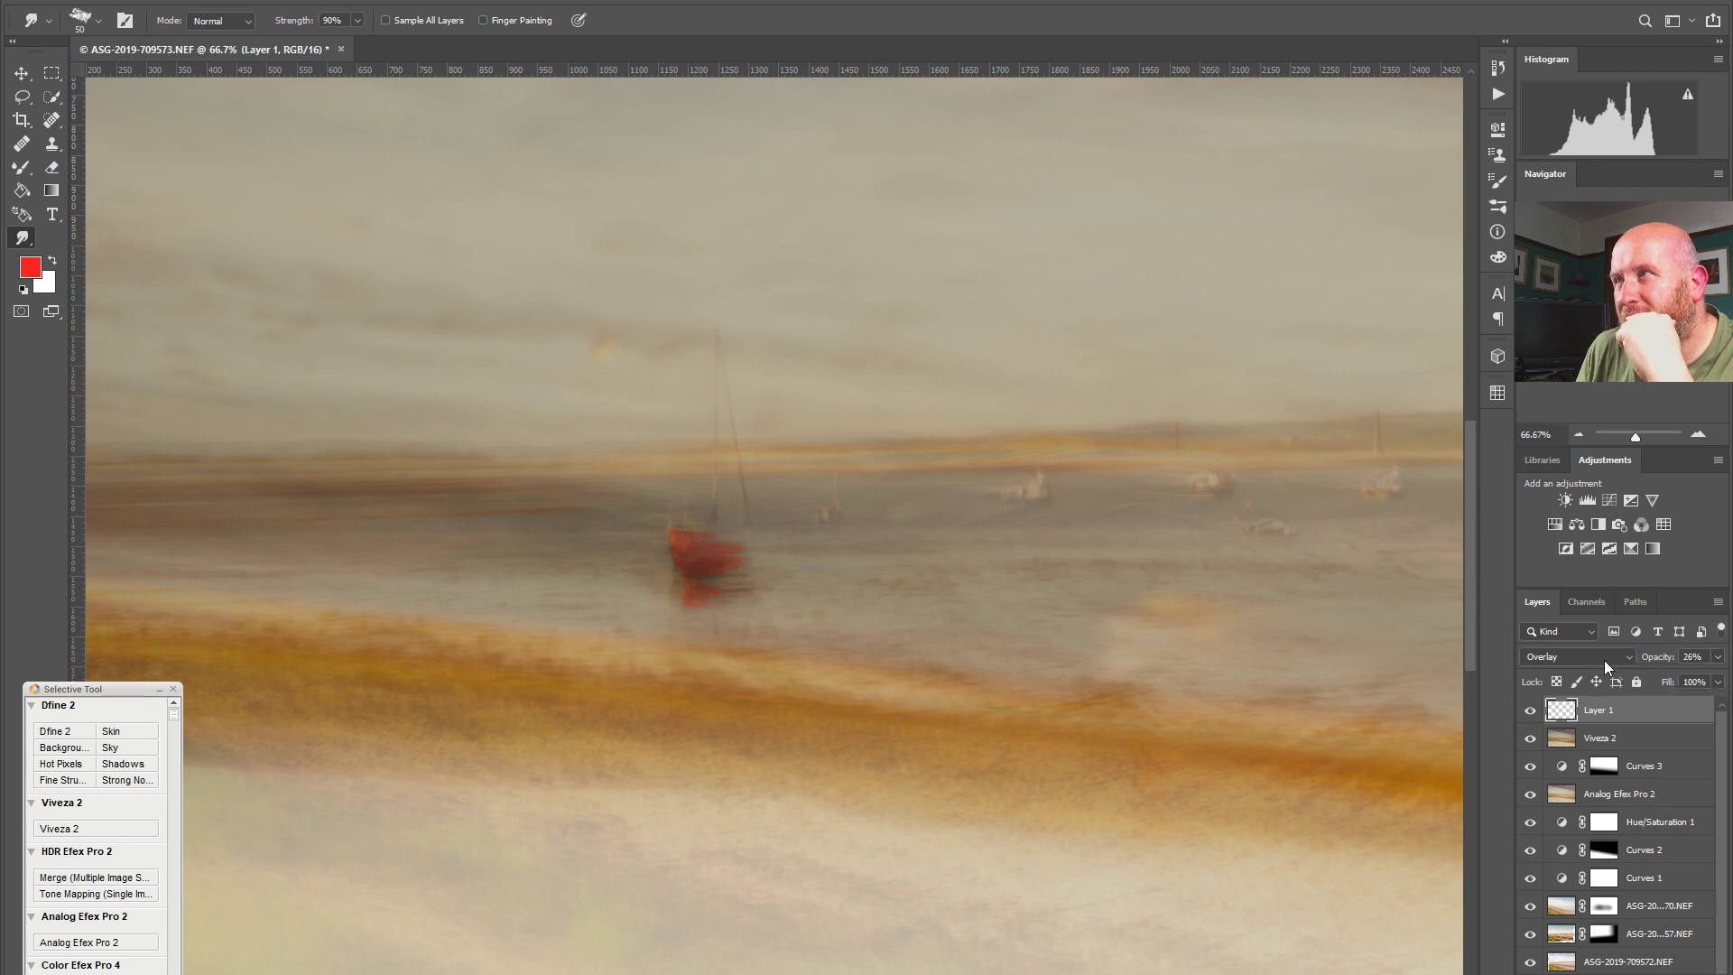
click(1590, 645)
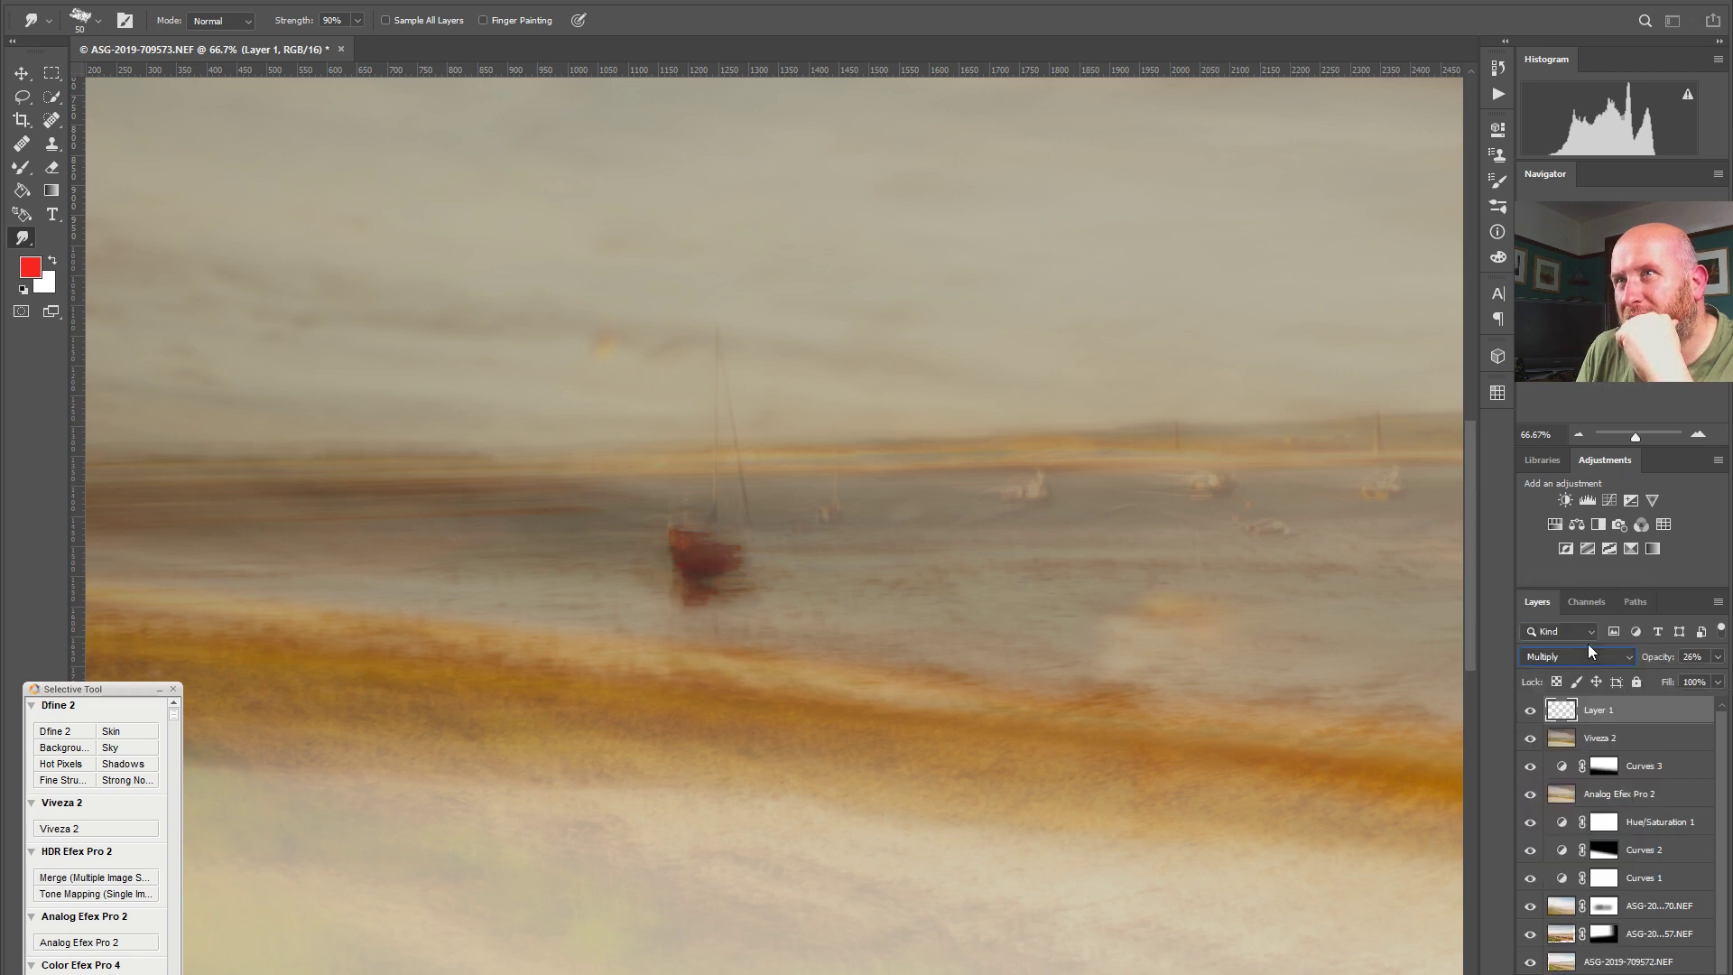
click(1530, 711)
click(1531, 712)
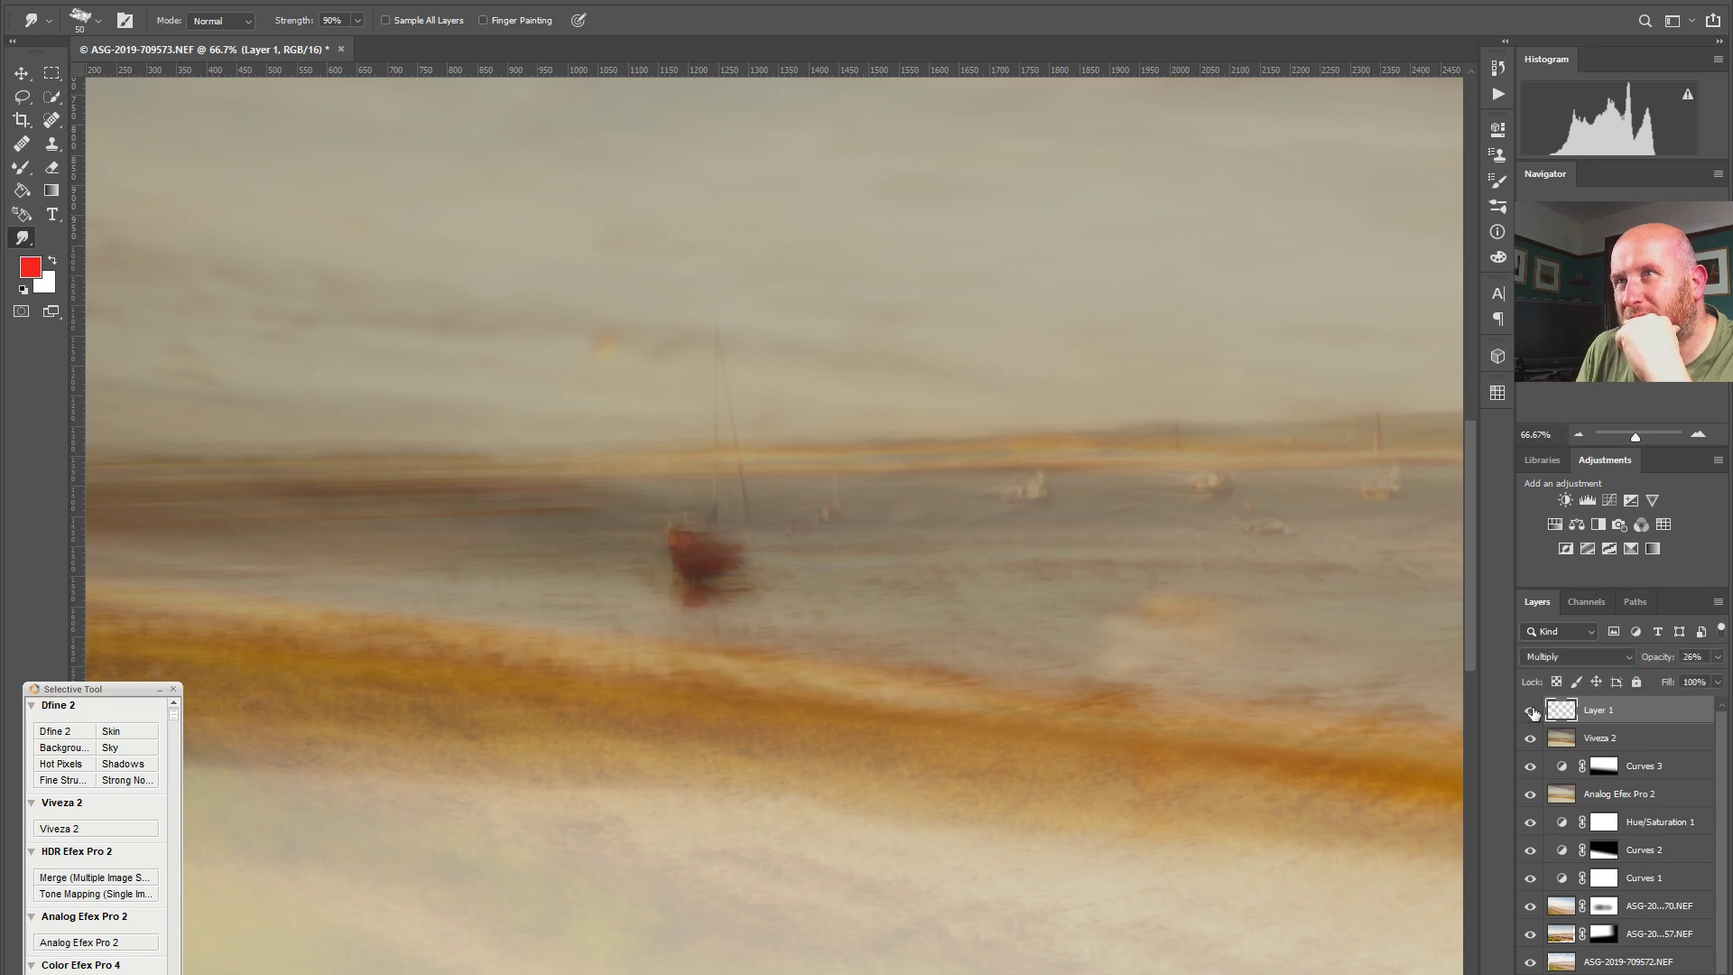
Step: Check the boat at several magnifications and switch to the Eraser with a 45 px soft brush
click(1577, 436)
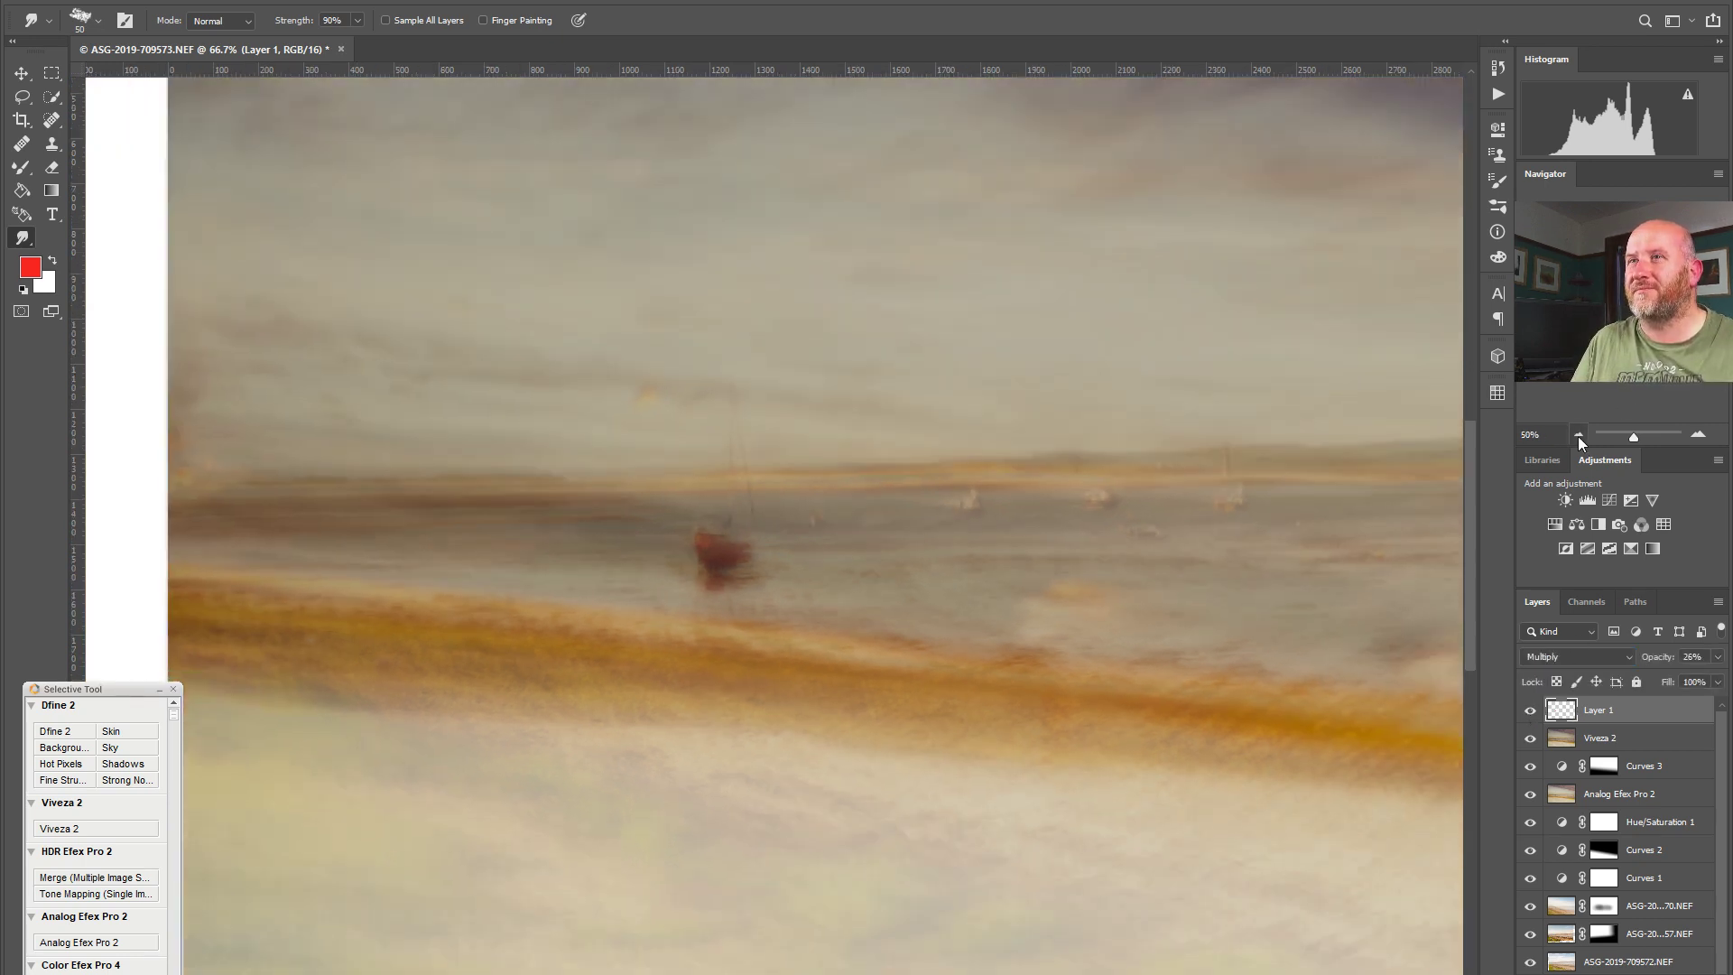
click(1696, 435)
click(1697, 435)
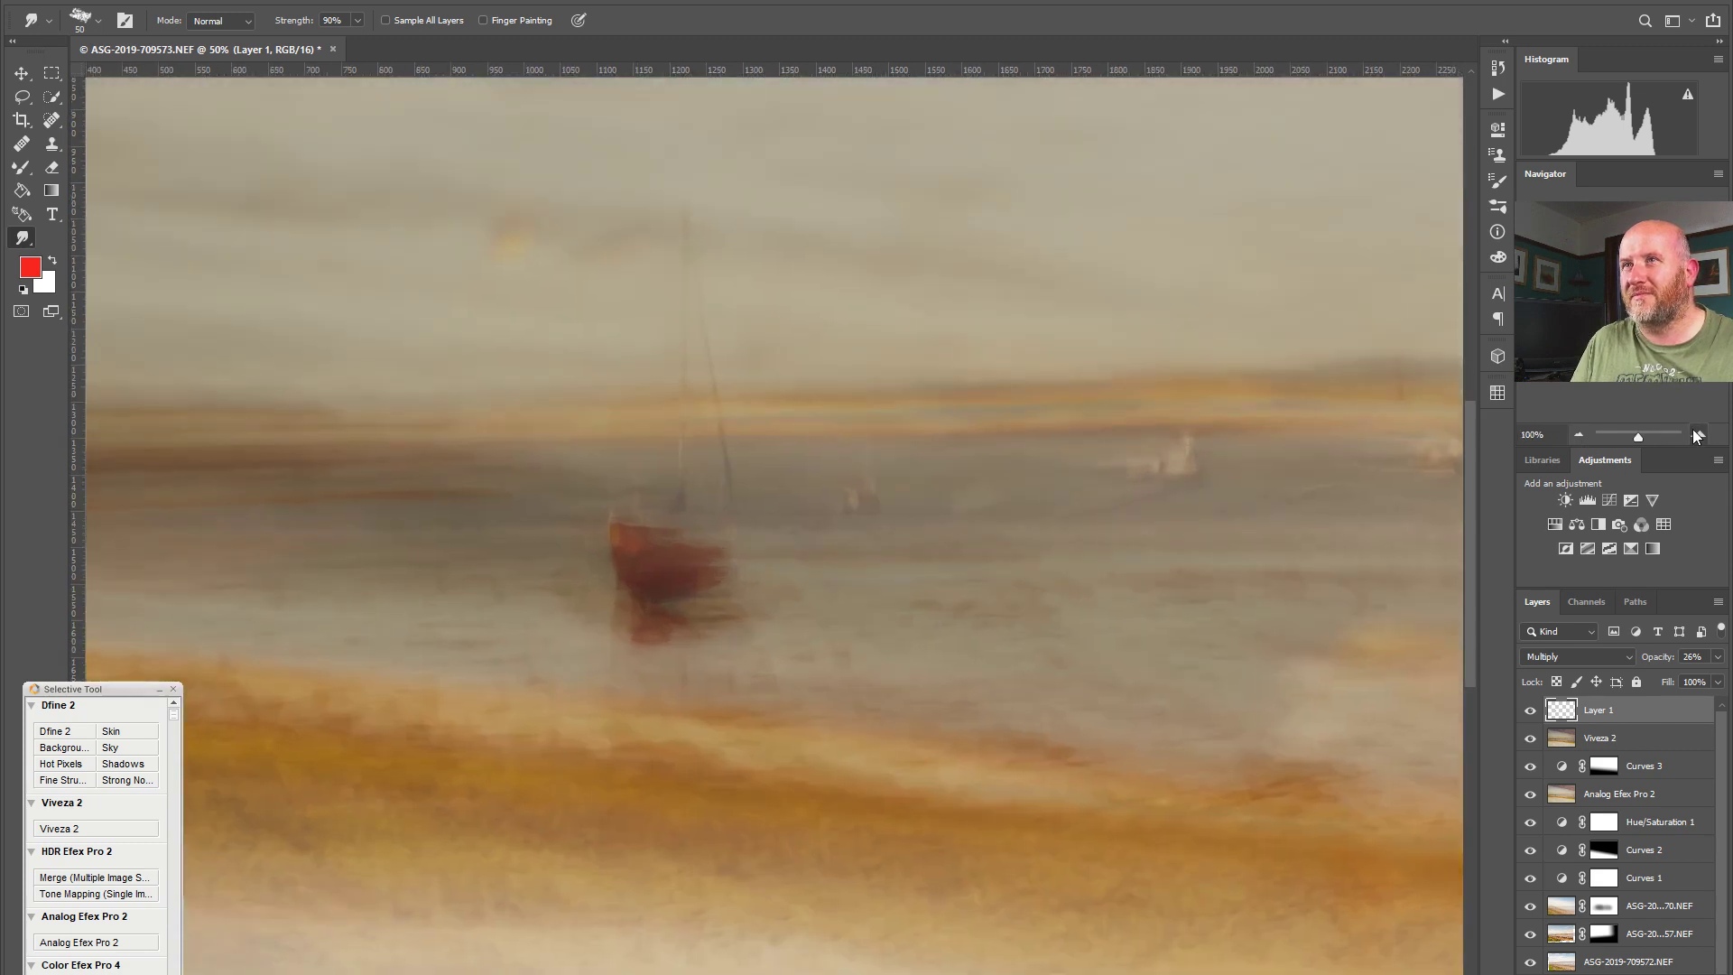
click(1696, 435)
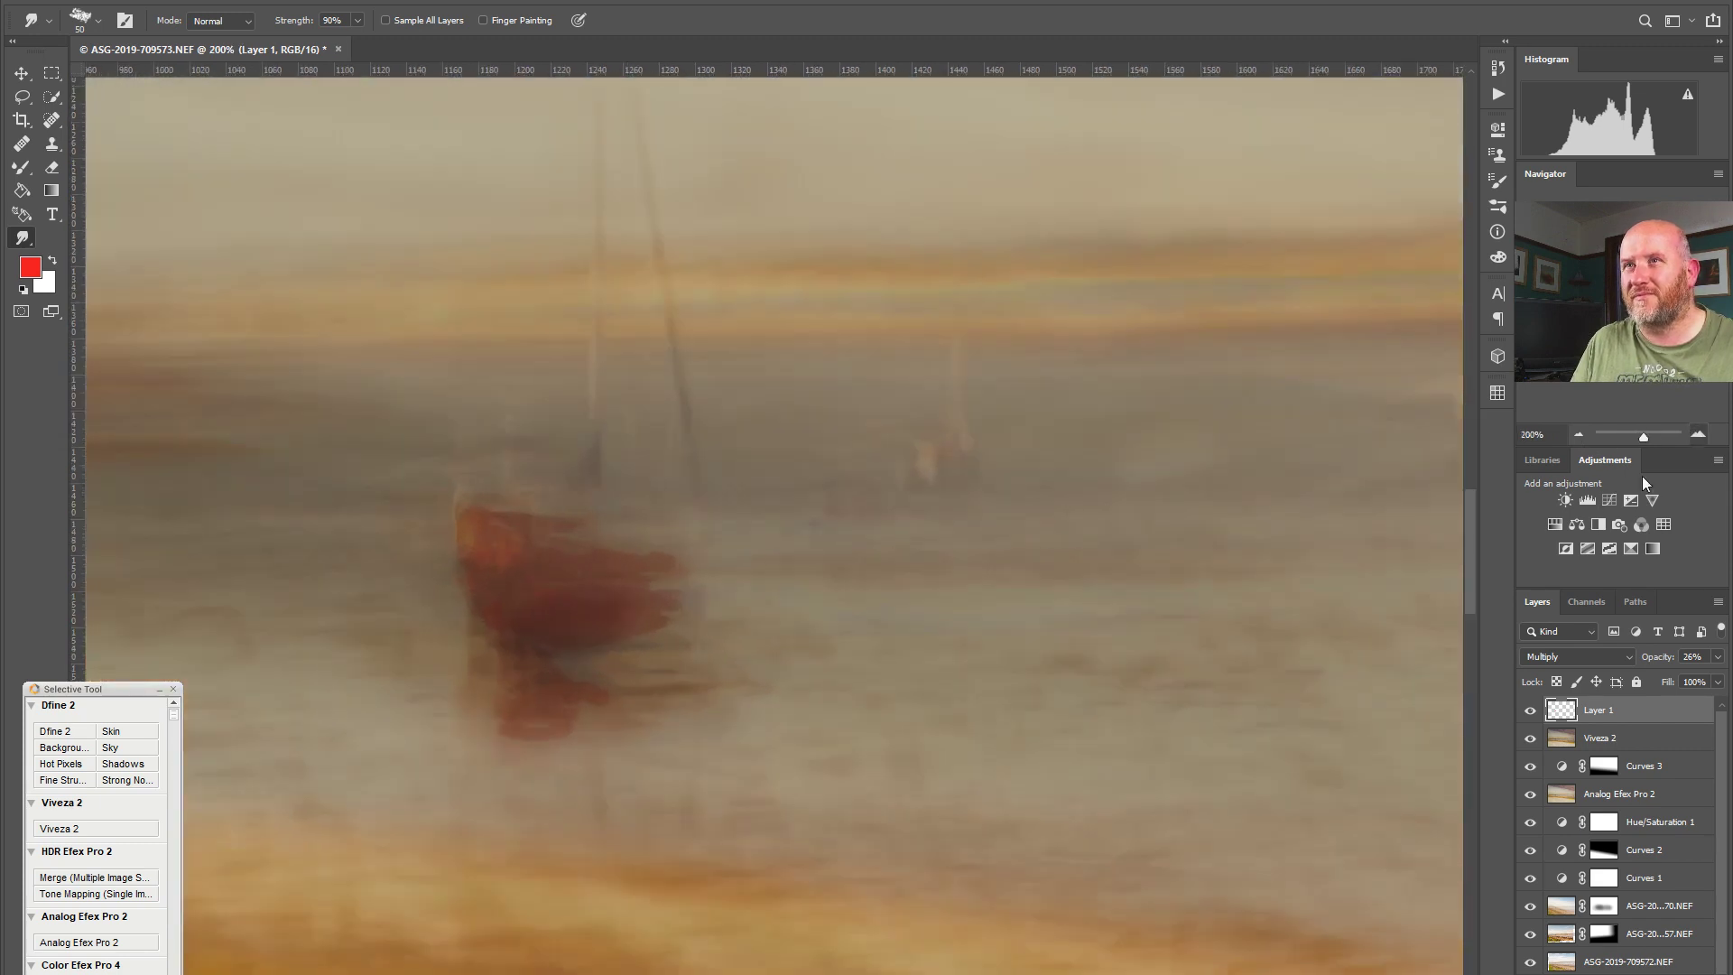
click(52, 168)
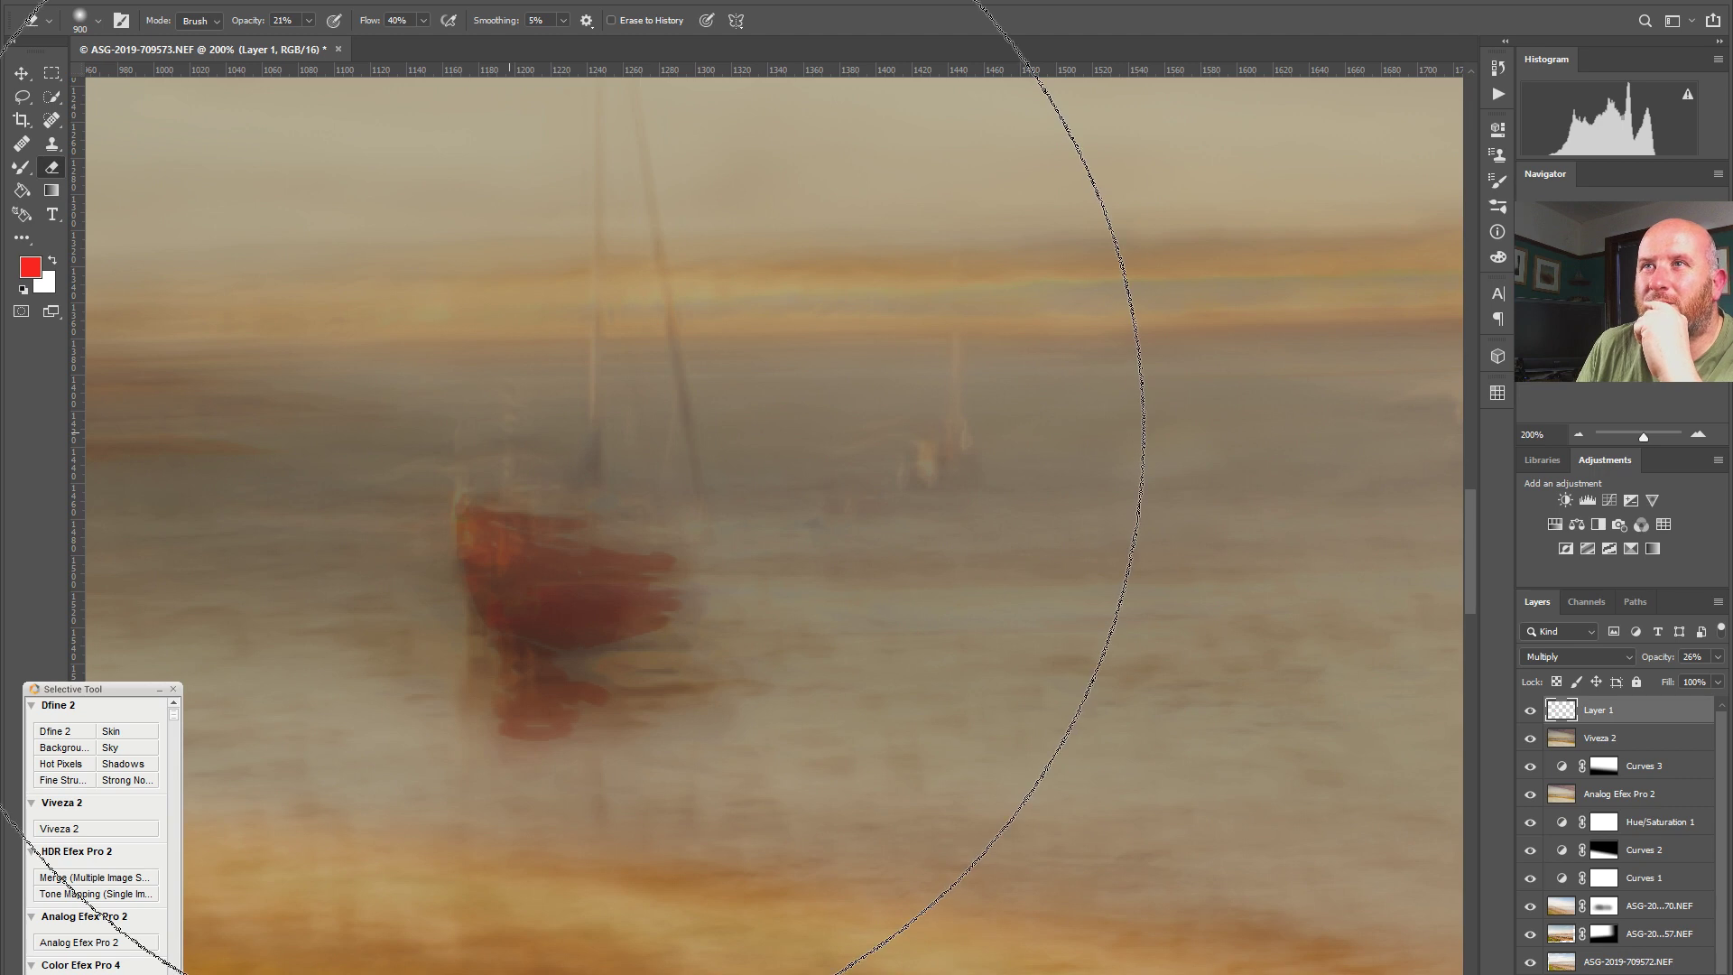
drag(612, 426, 614, 432)
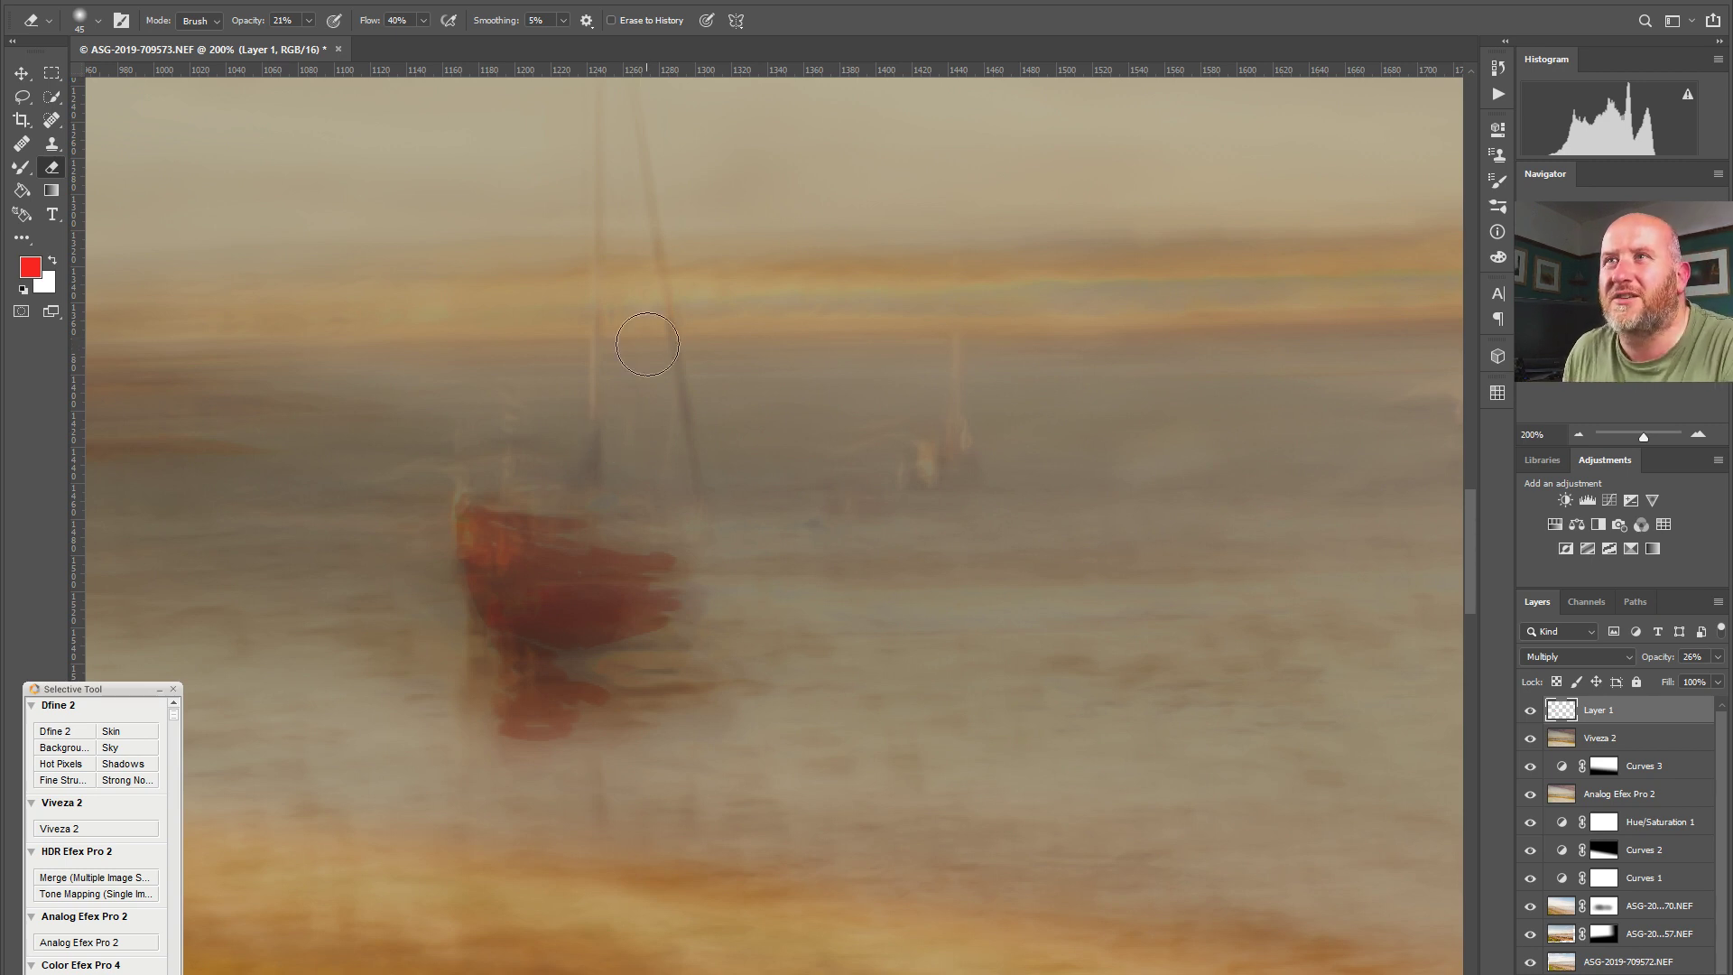
Step: Set the painted boat layer's blend mode to Color Dodge and add a white layer mask to it
click(1577, 658)
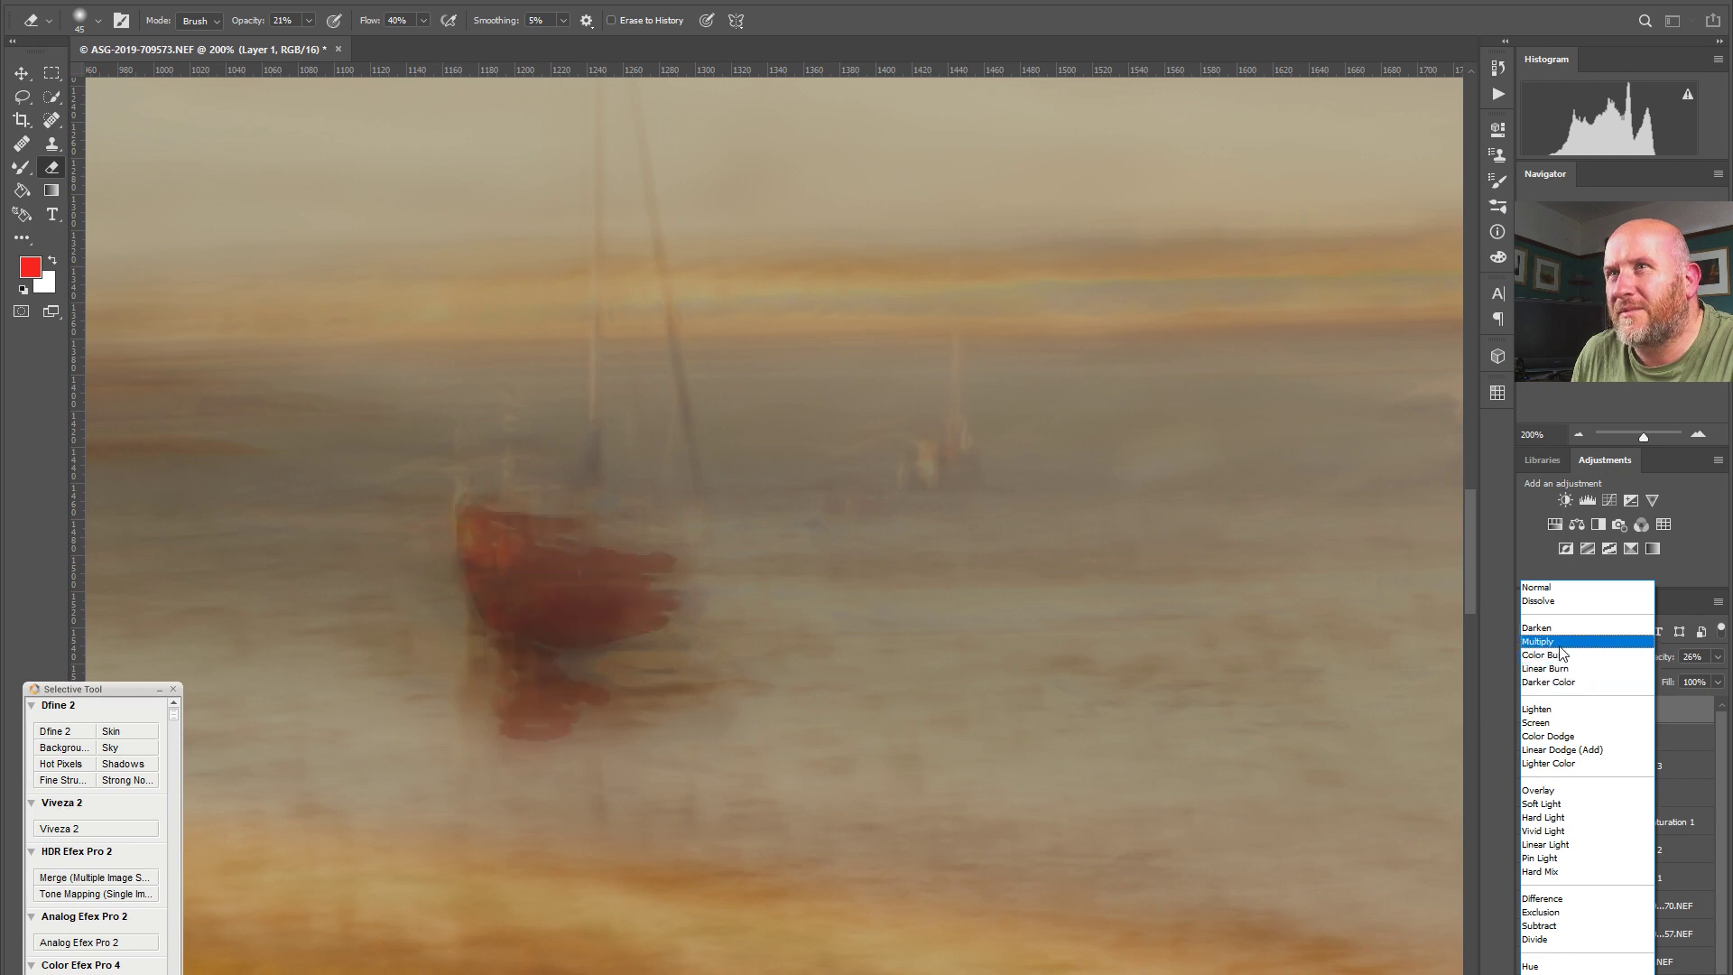
click(1556, 738)
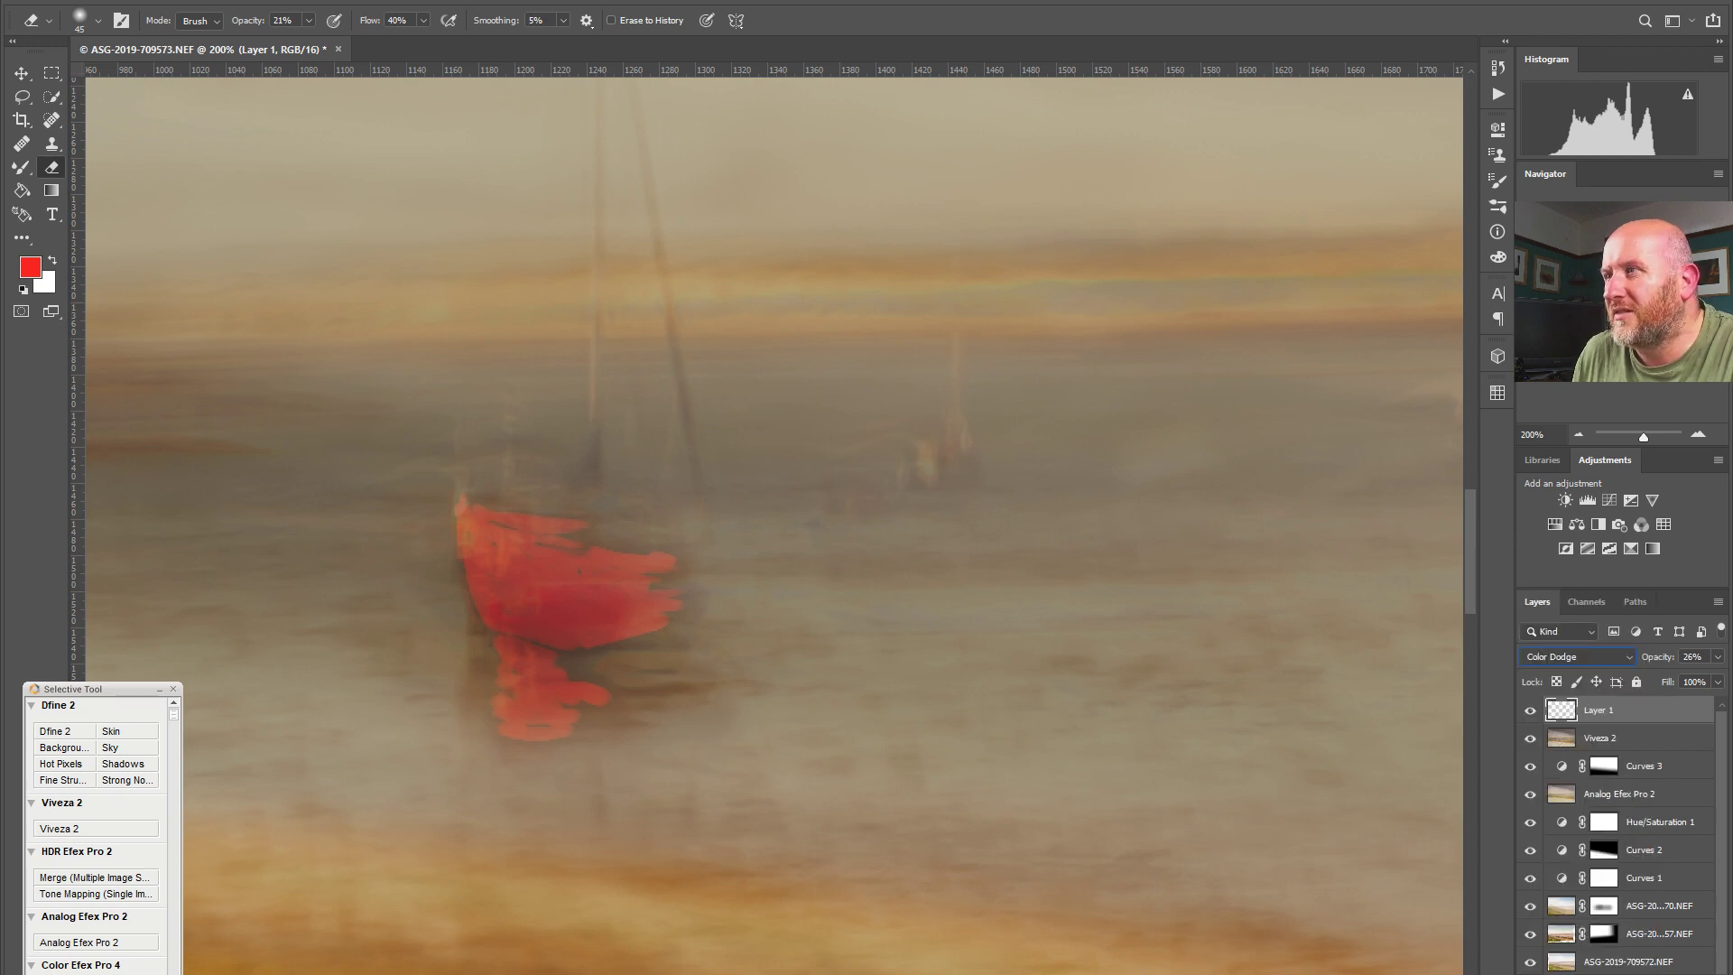
key(ctrl+shift+m)
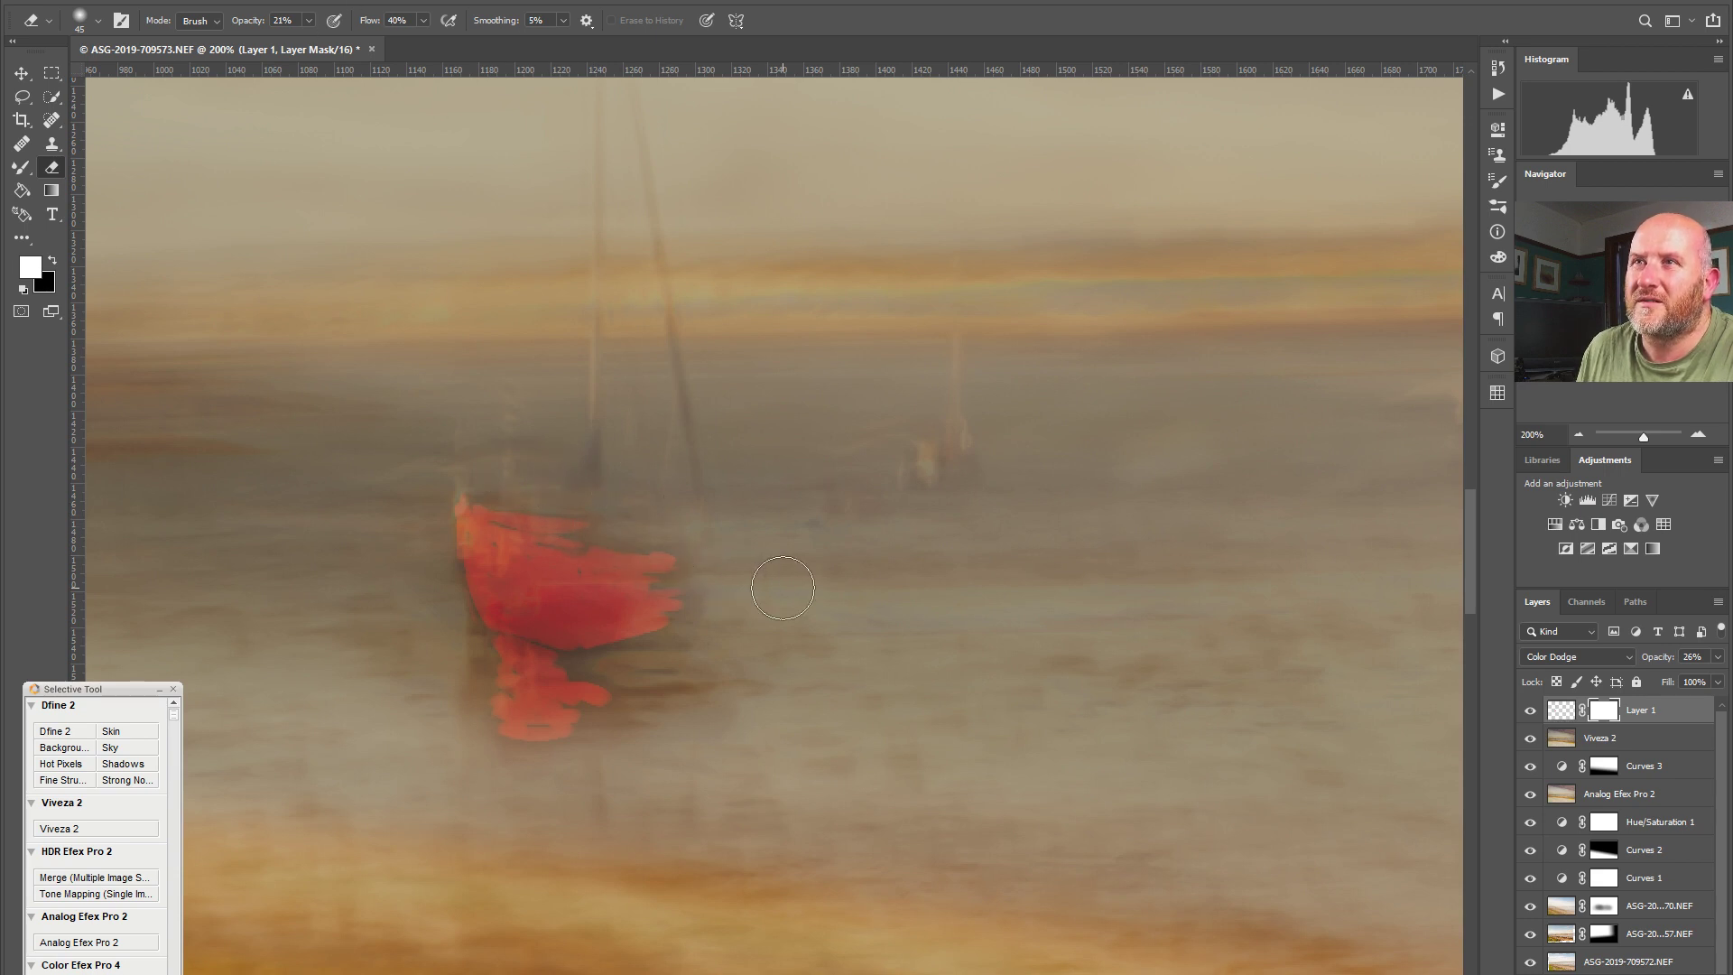
Step: Soften the red hull and its reflection on the layer mask using the Eraser at 40% opacity and 71% flow
click(422, 21)
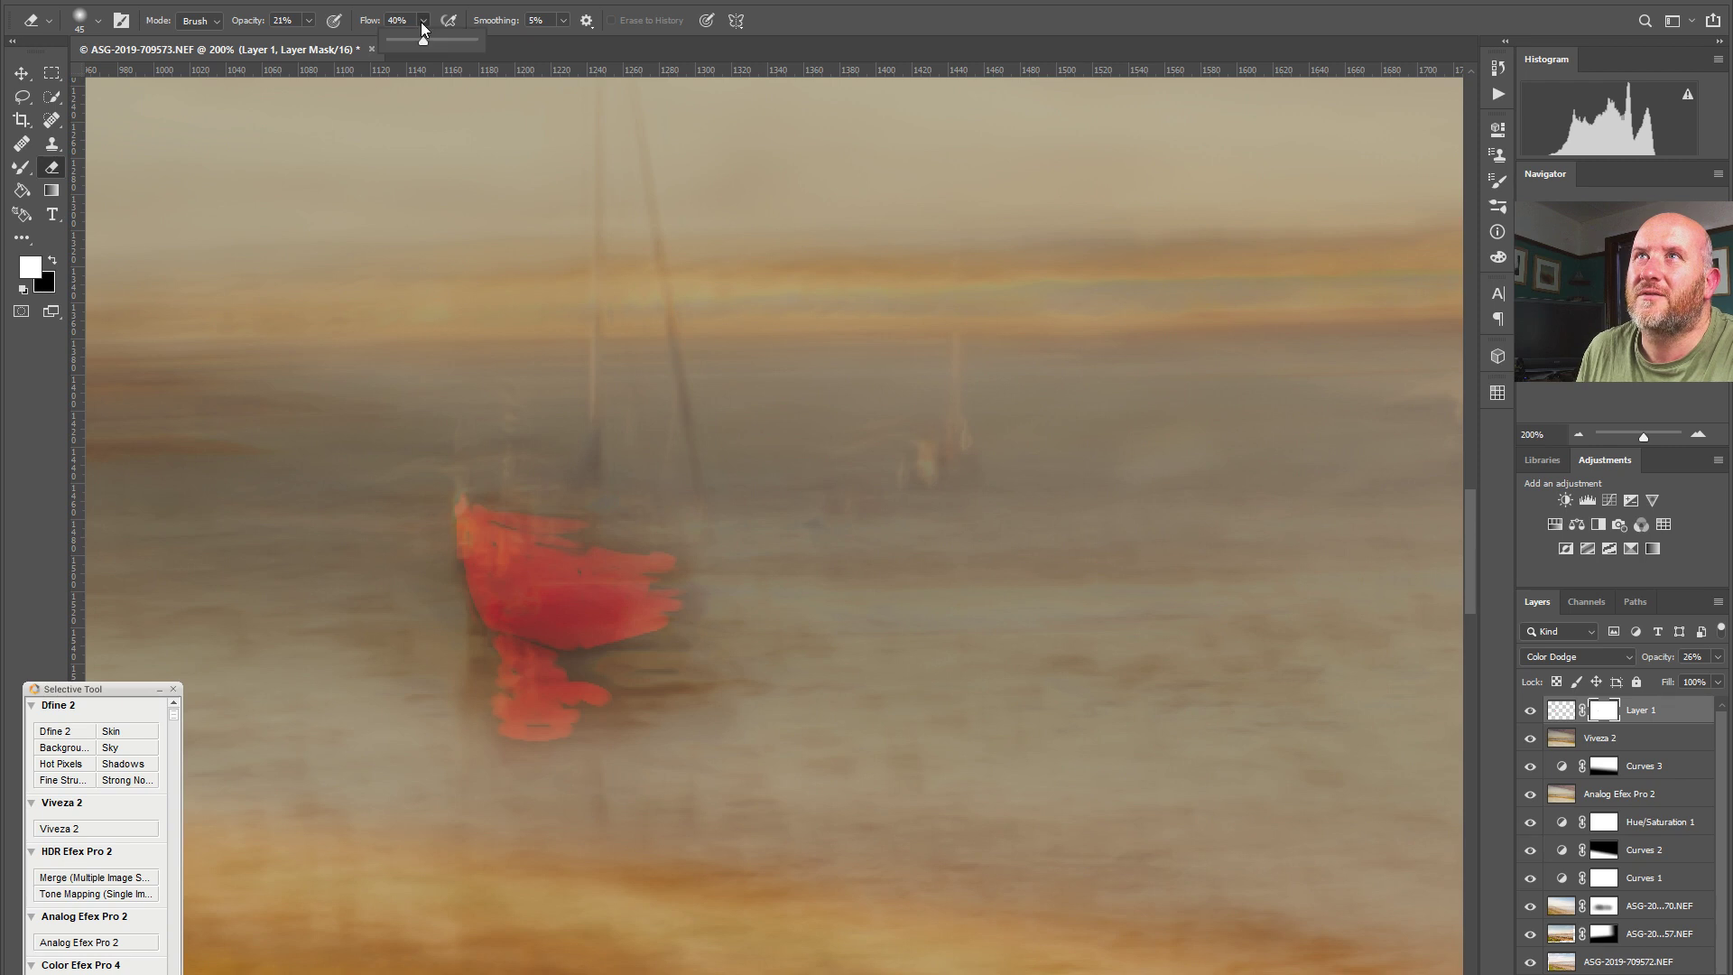
click(447, 41)
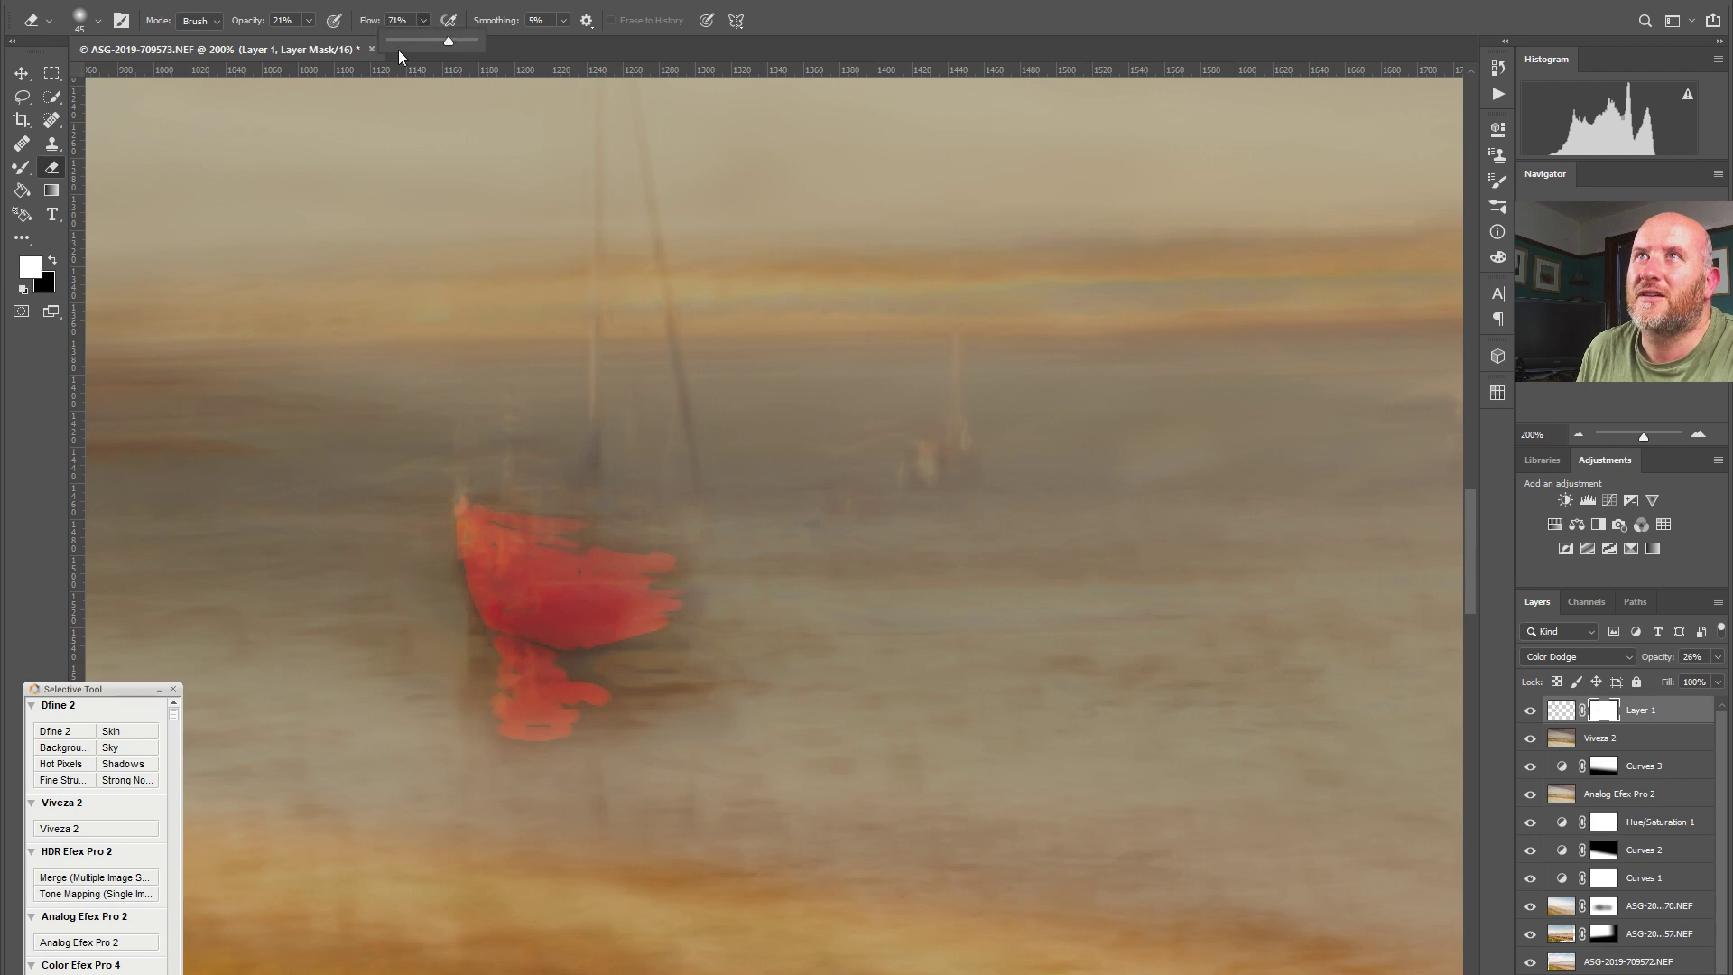
click(305, 20)
drag(301, 34, 325, 41)
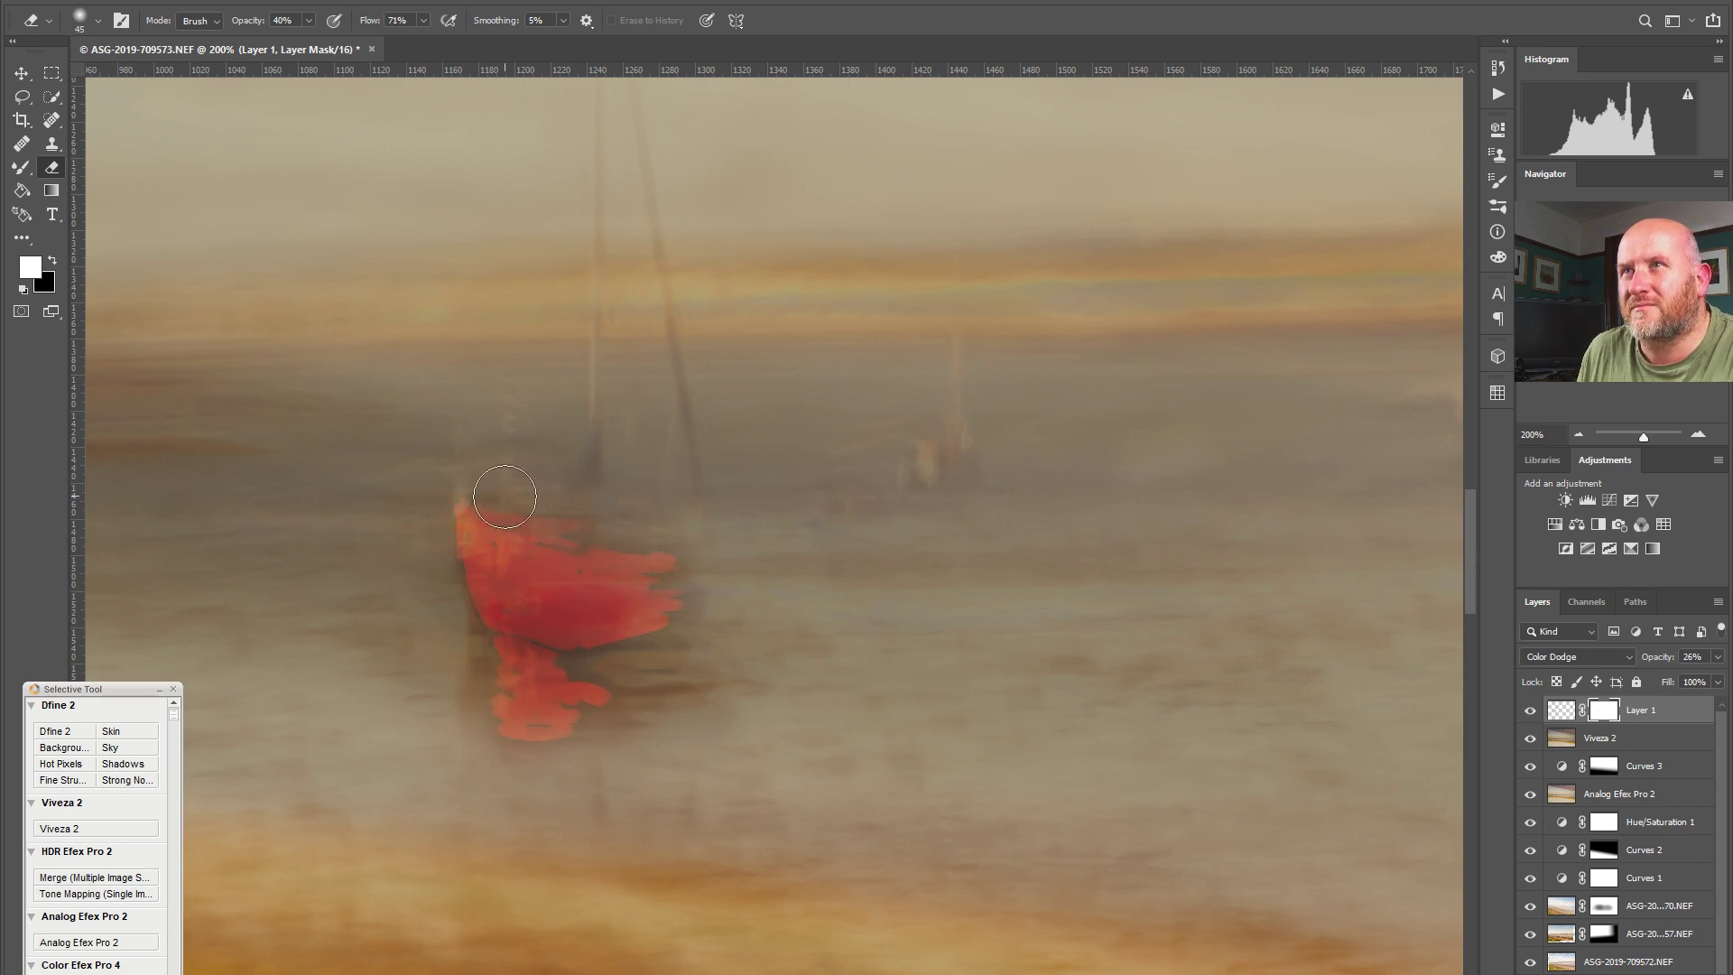
mouse_move(701, 558)
mouse_down()
mouse_move(658, 560)
mouse_move(699, 574)
mouse_move(646, 628)
mouse_up()
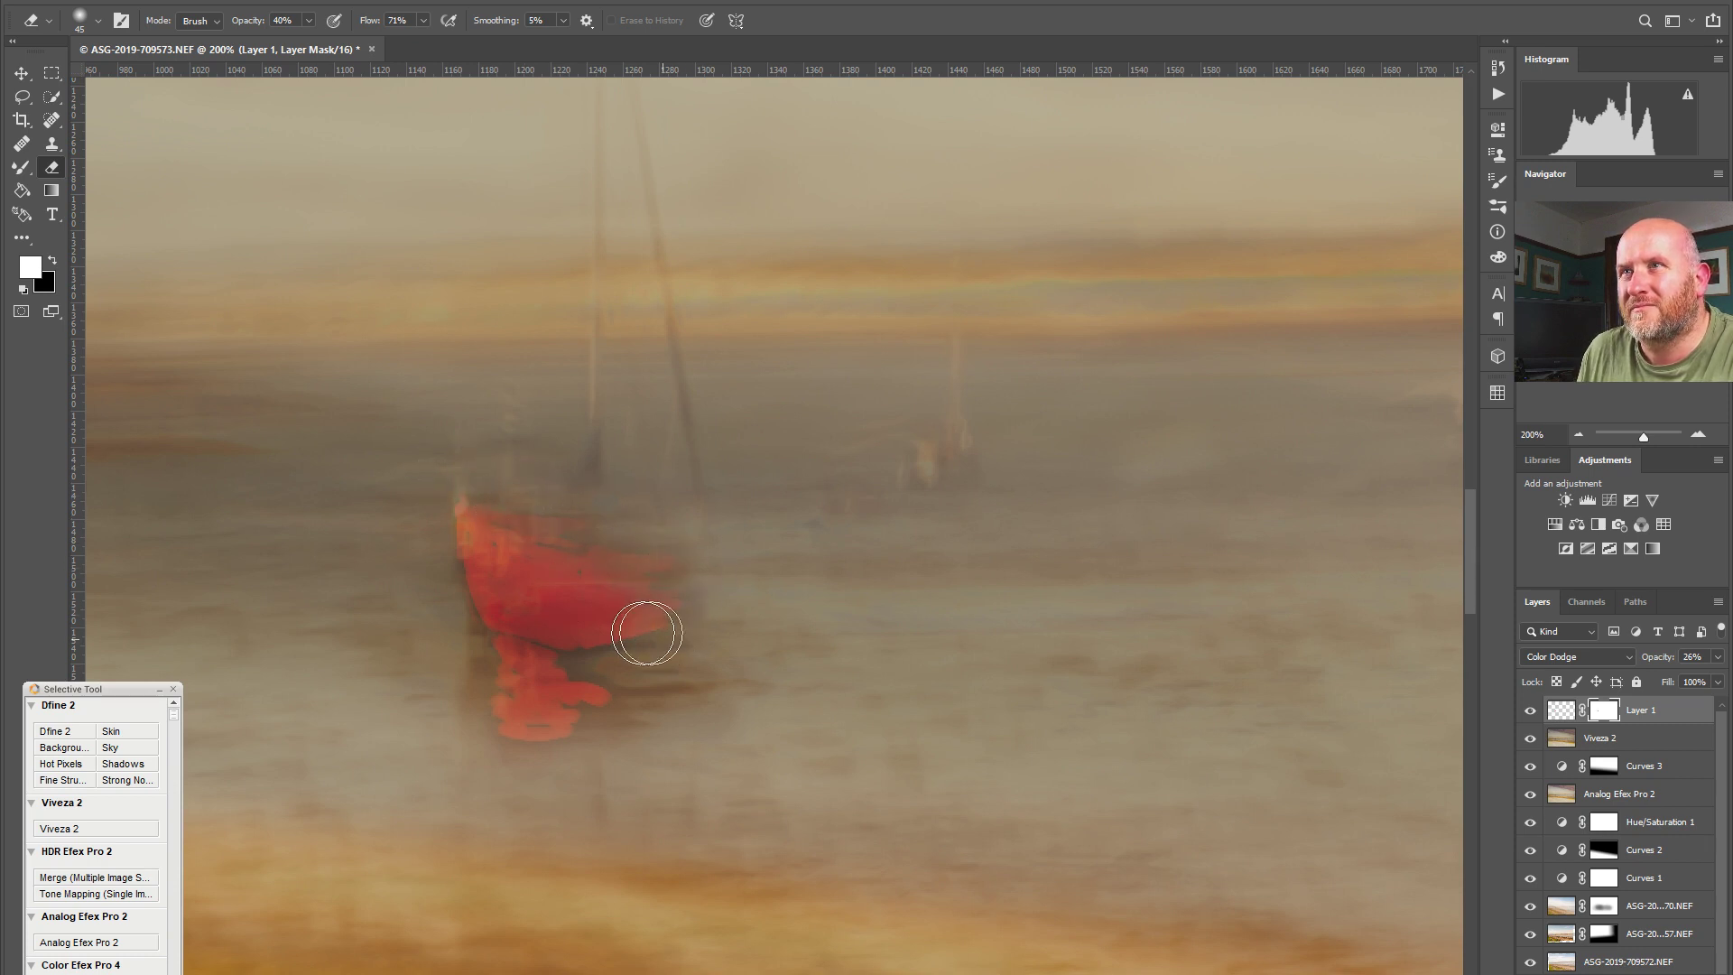
mouse_move(452, 607)
mouse_down()
mouse_move(469, 676)
mouse_move(649, 670)
mouse_move(571, 687)
mouse_move(649, 701)
mouse_move(607, 699)
mouse_move(582, 717)
mouse_move(595, 724)
mouse_move(582, 673)
mouse_move(613, 727)
mouse_move(475, 733)
mouse_up()
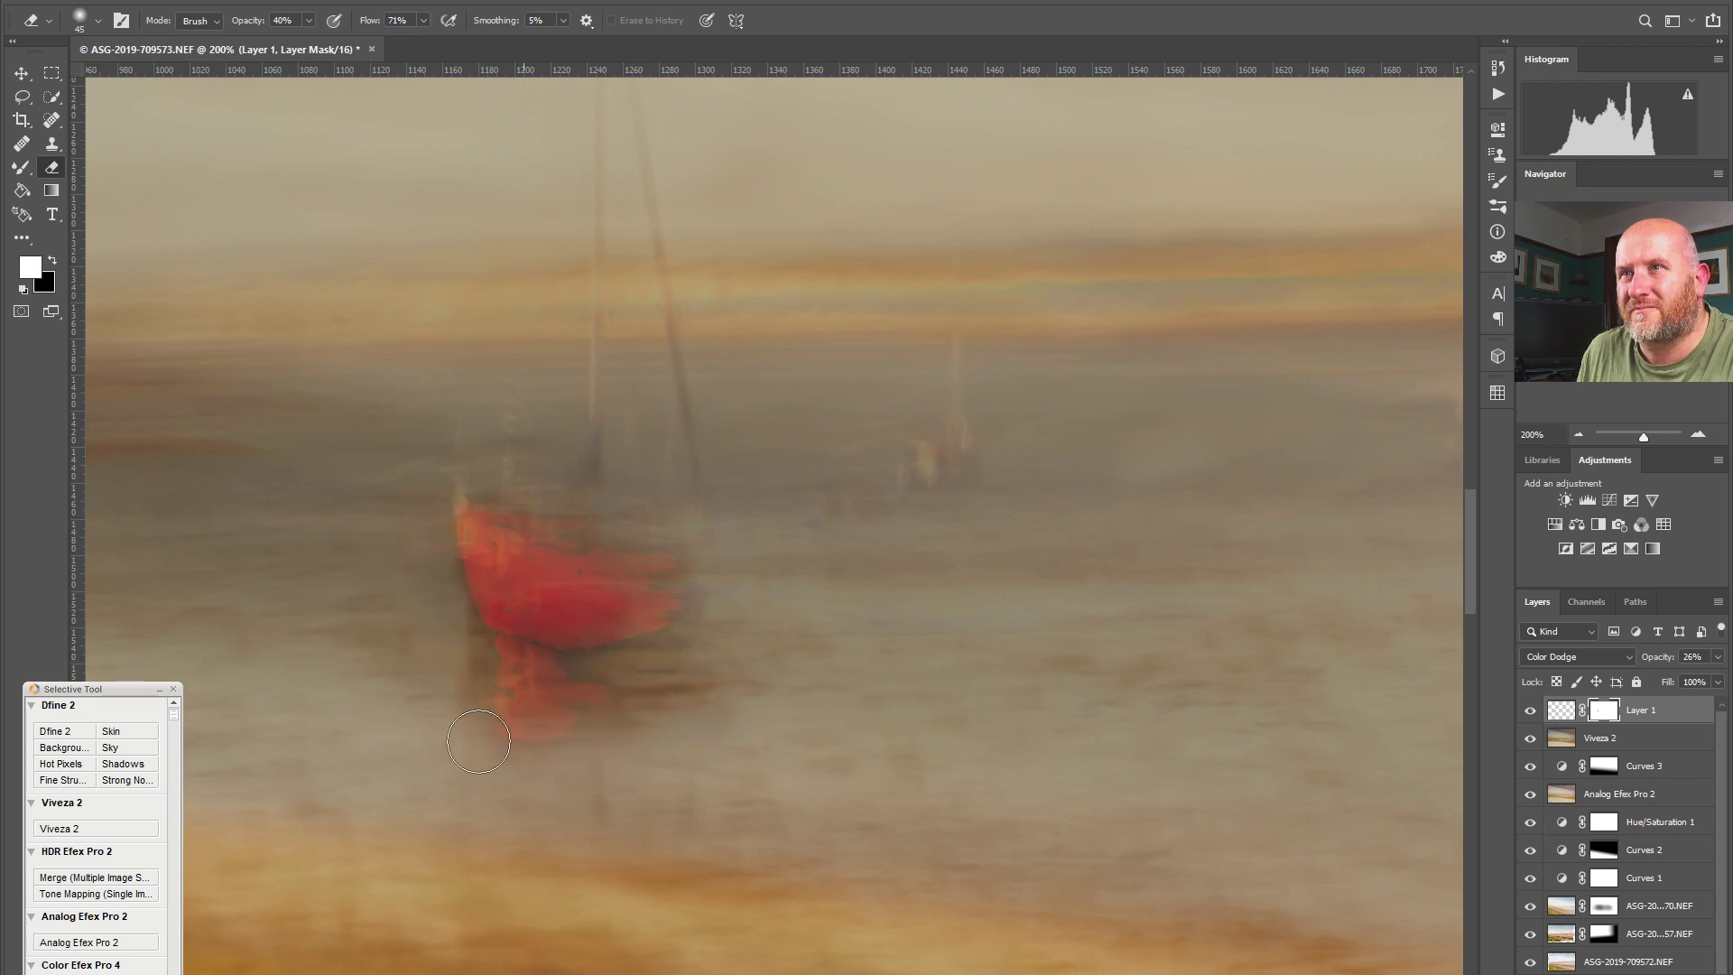
mouse_move(496, 512)
mouse_down()
mouse_move(514, 502)
mouse_move(677, 647)
mouse_move(584, 611)
mouse_up()
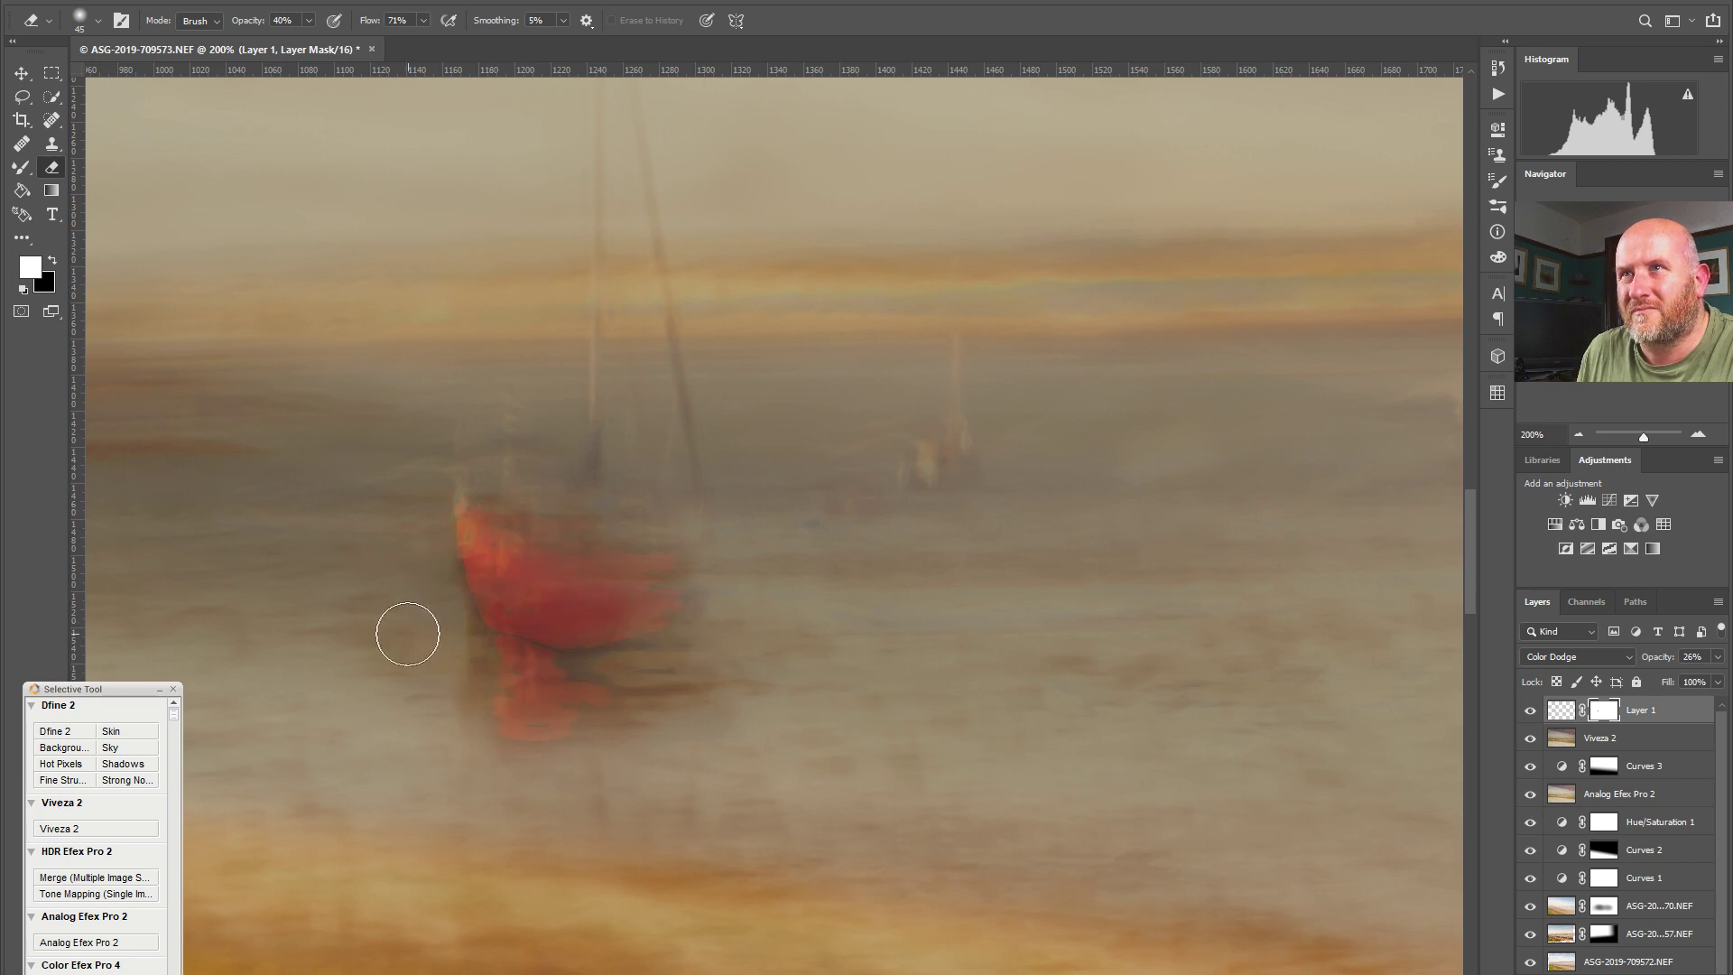
drag(474, 664, 587, 650)
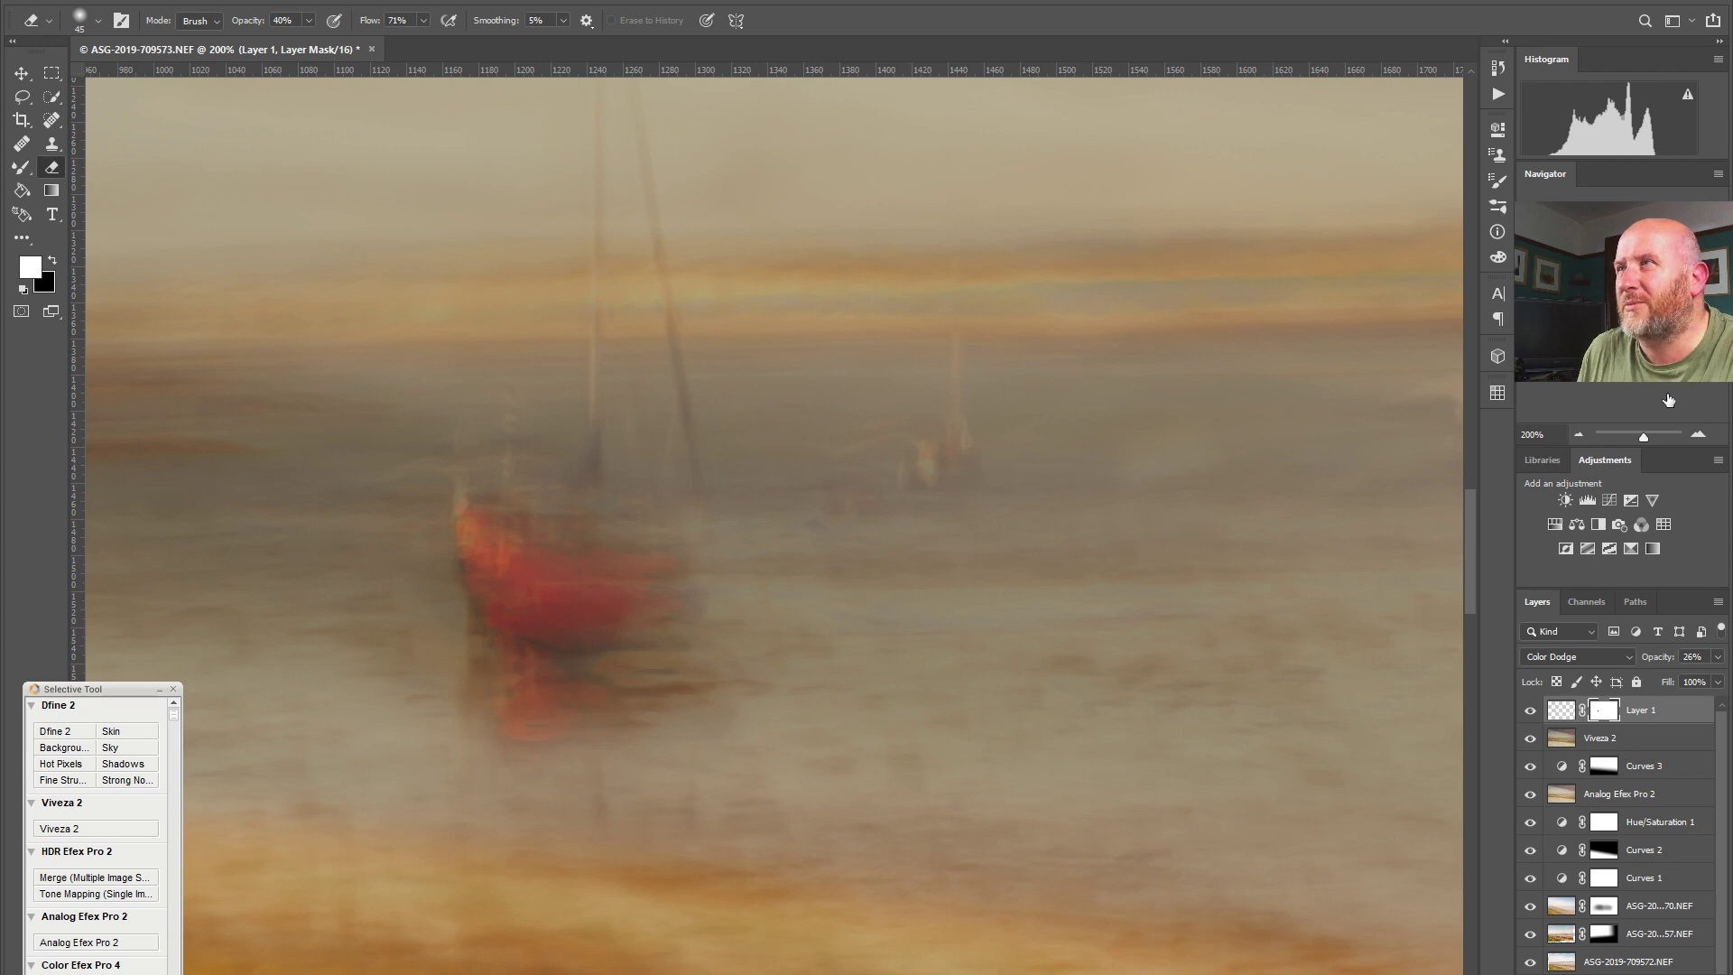
Step: Add a Curves adjustment above the painted layer, mapping input 92 to 81 and 174 to 179, and hide it for comparison
click(1580, 433)
click(1580, 434)
click(1579, 433)
click(1580, 433)
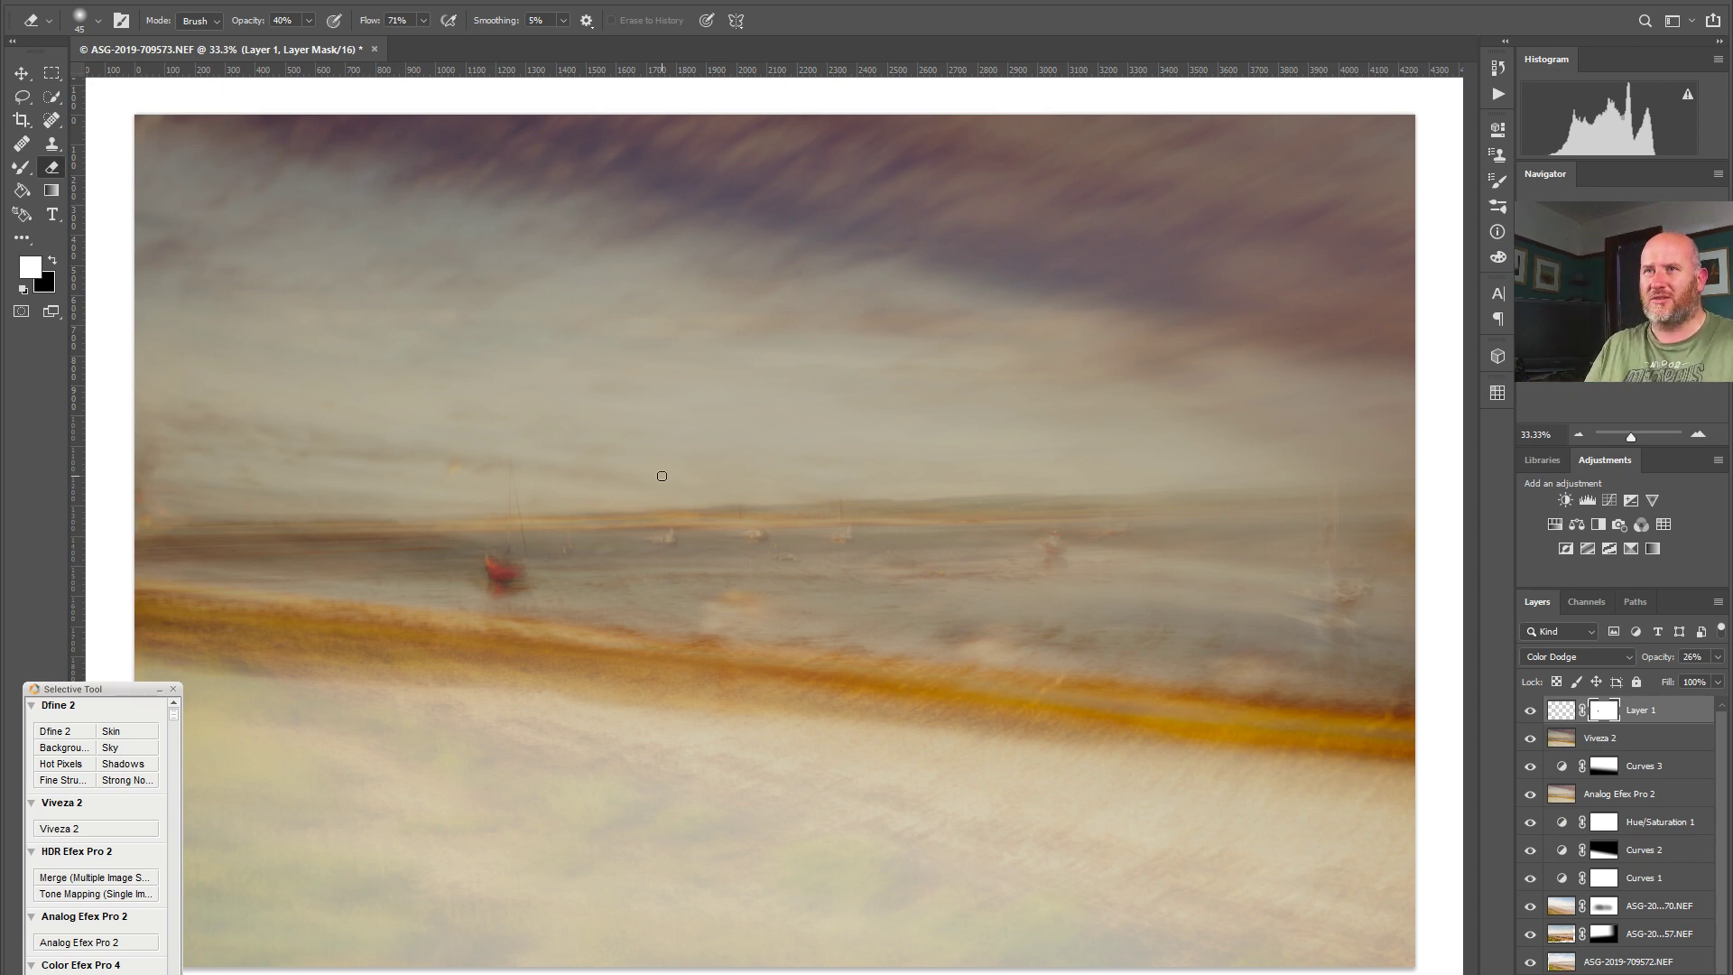
click(1610, 501)
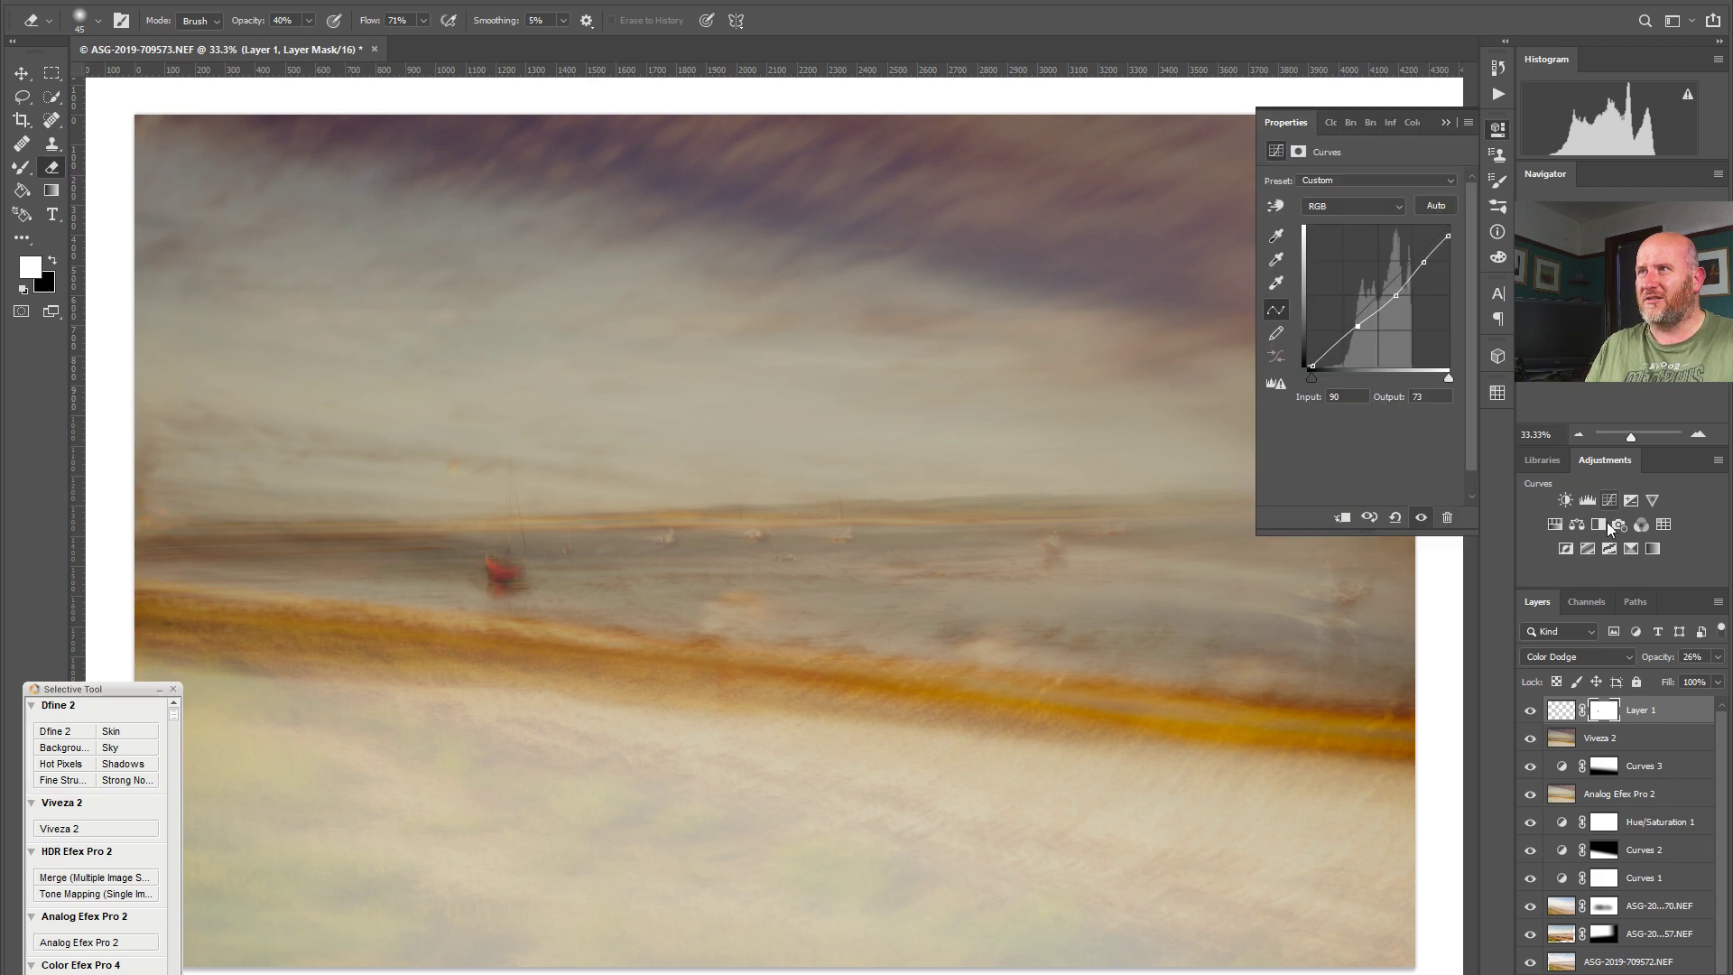
drag(1396, 276, 1358, 321)
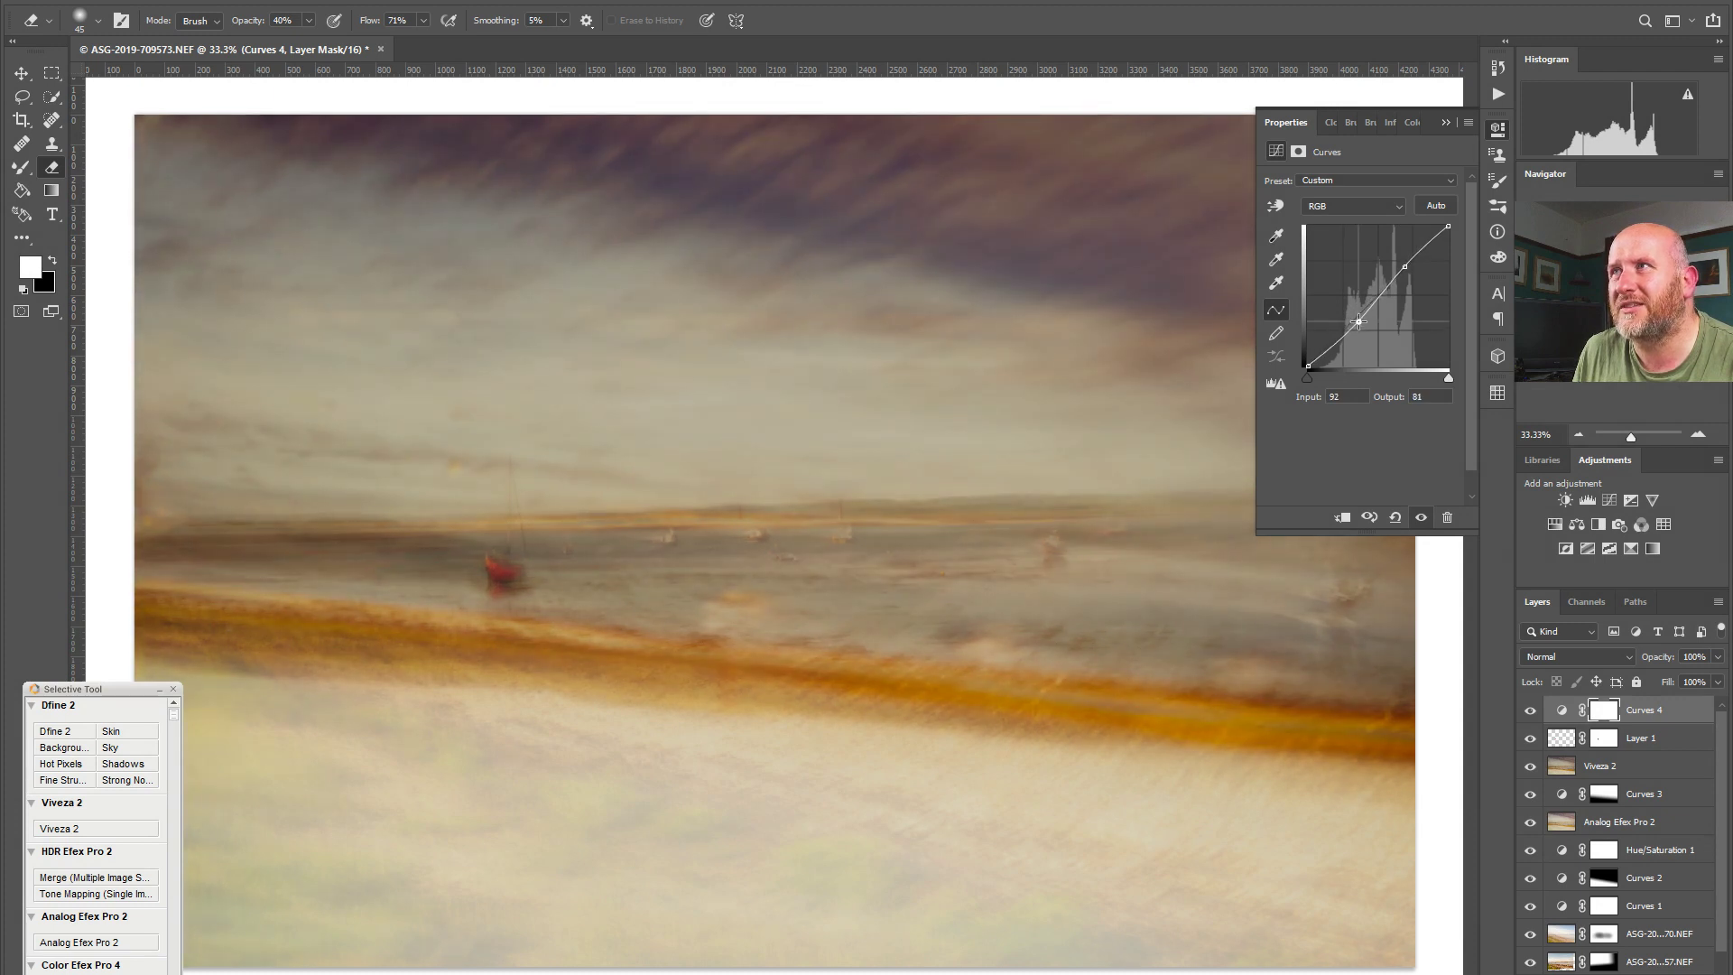
drag(1404, 266, 1404, 268)
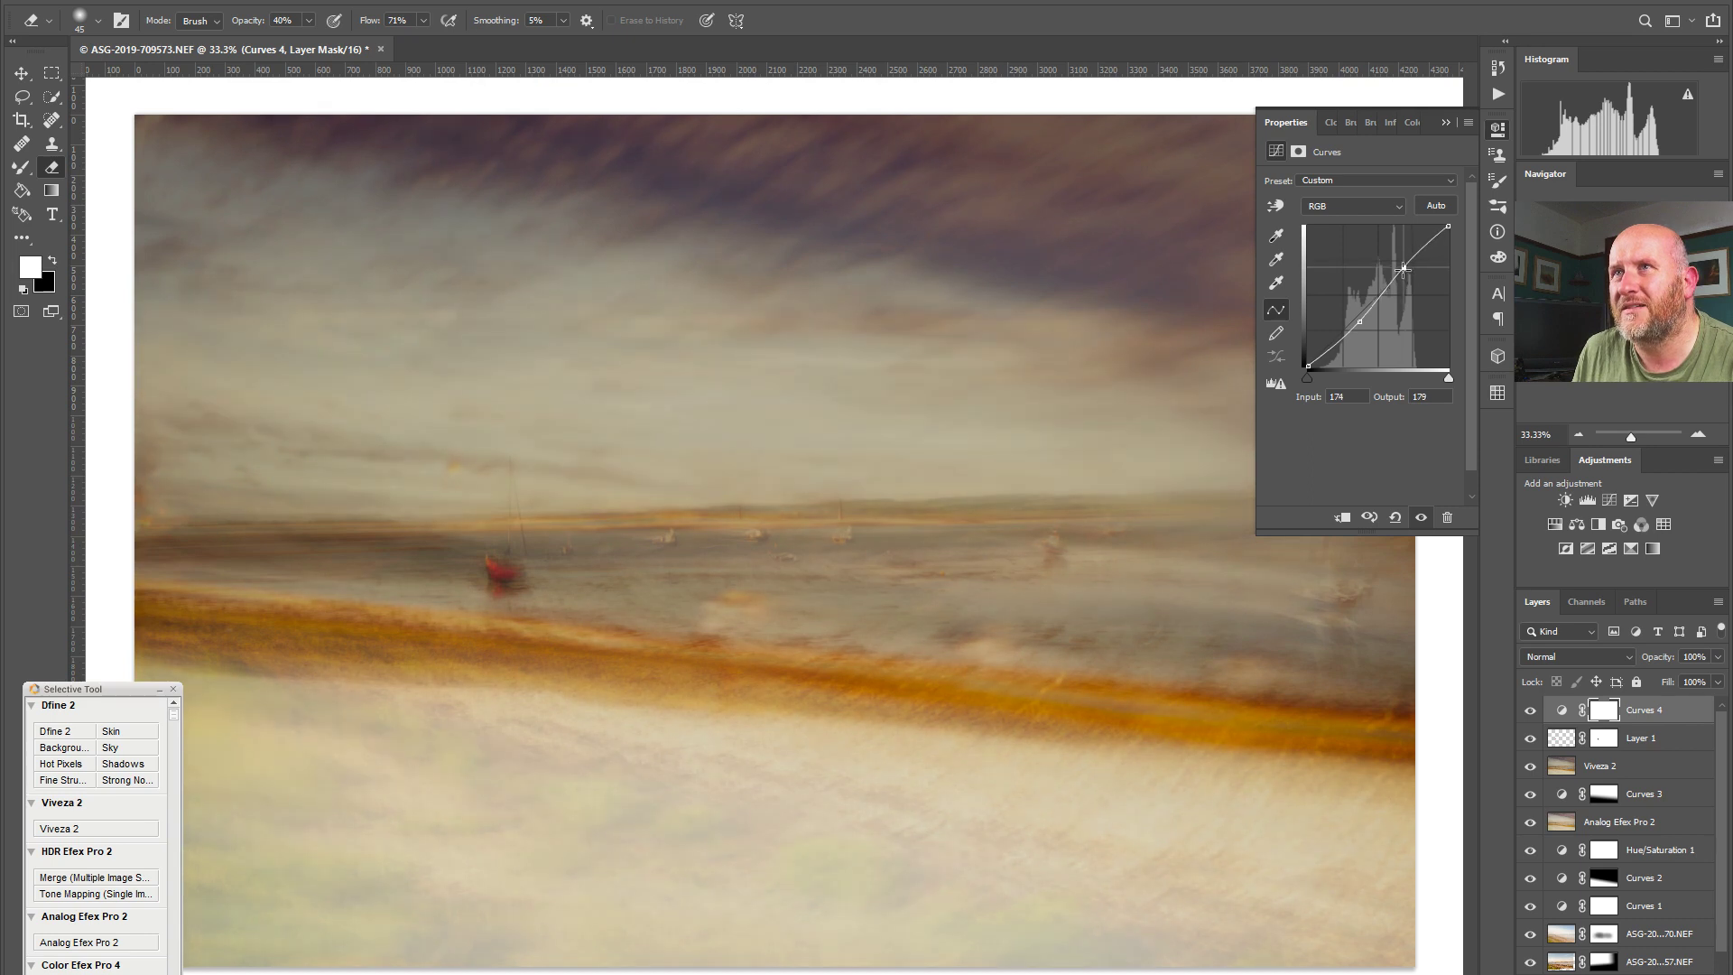
click(1531, 712)
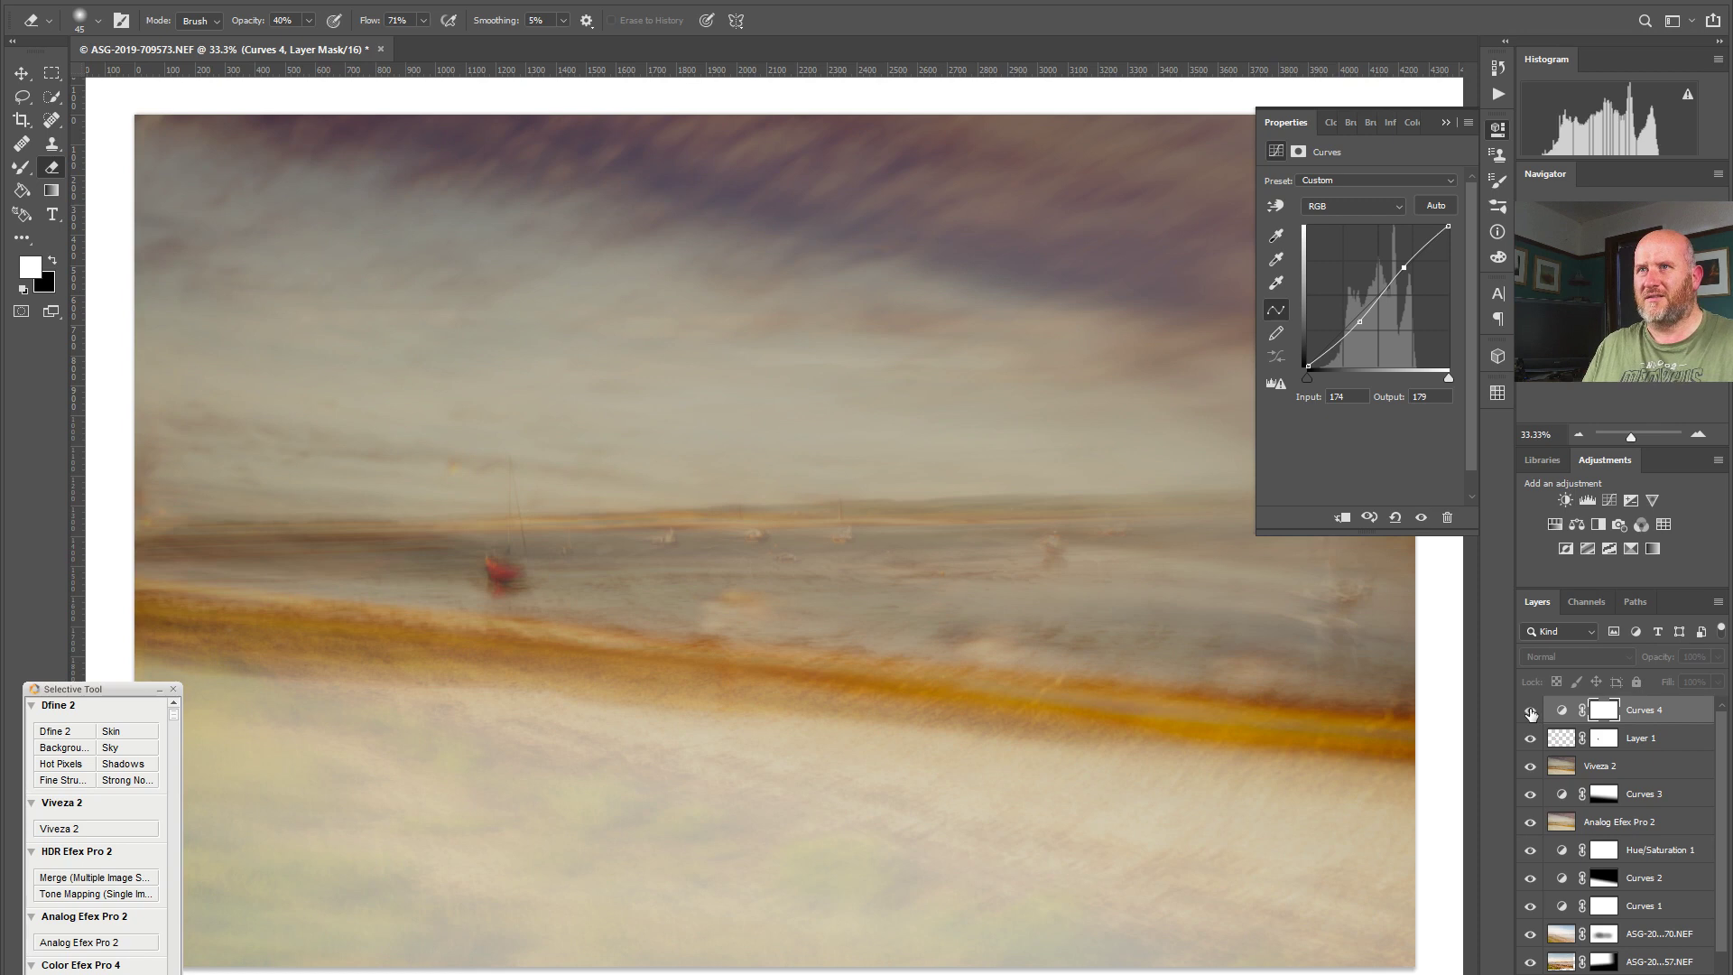
Step: Compare the image with and without the top Curves adjustment, leave it visible, and add a vector mask to it
click(1531, 712)
click(1531, 713)
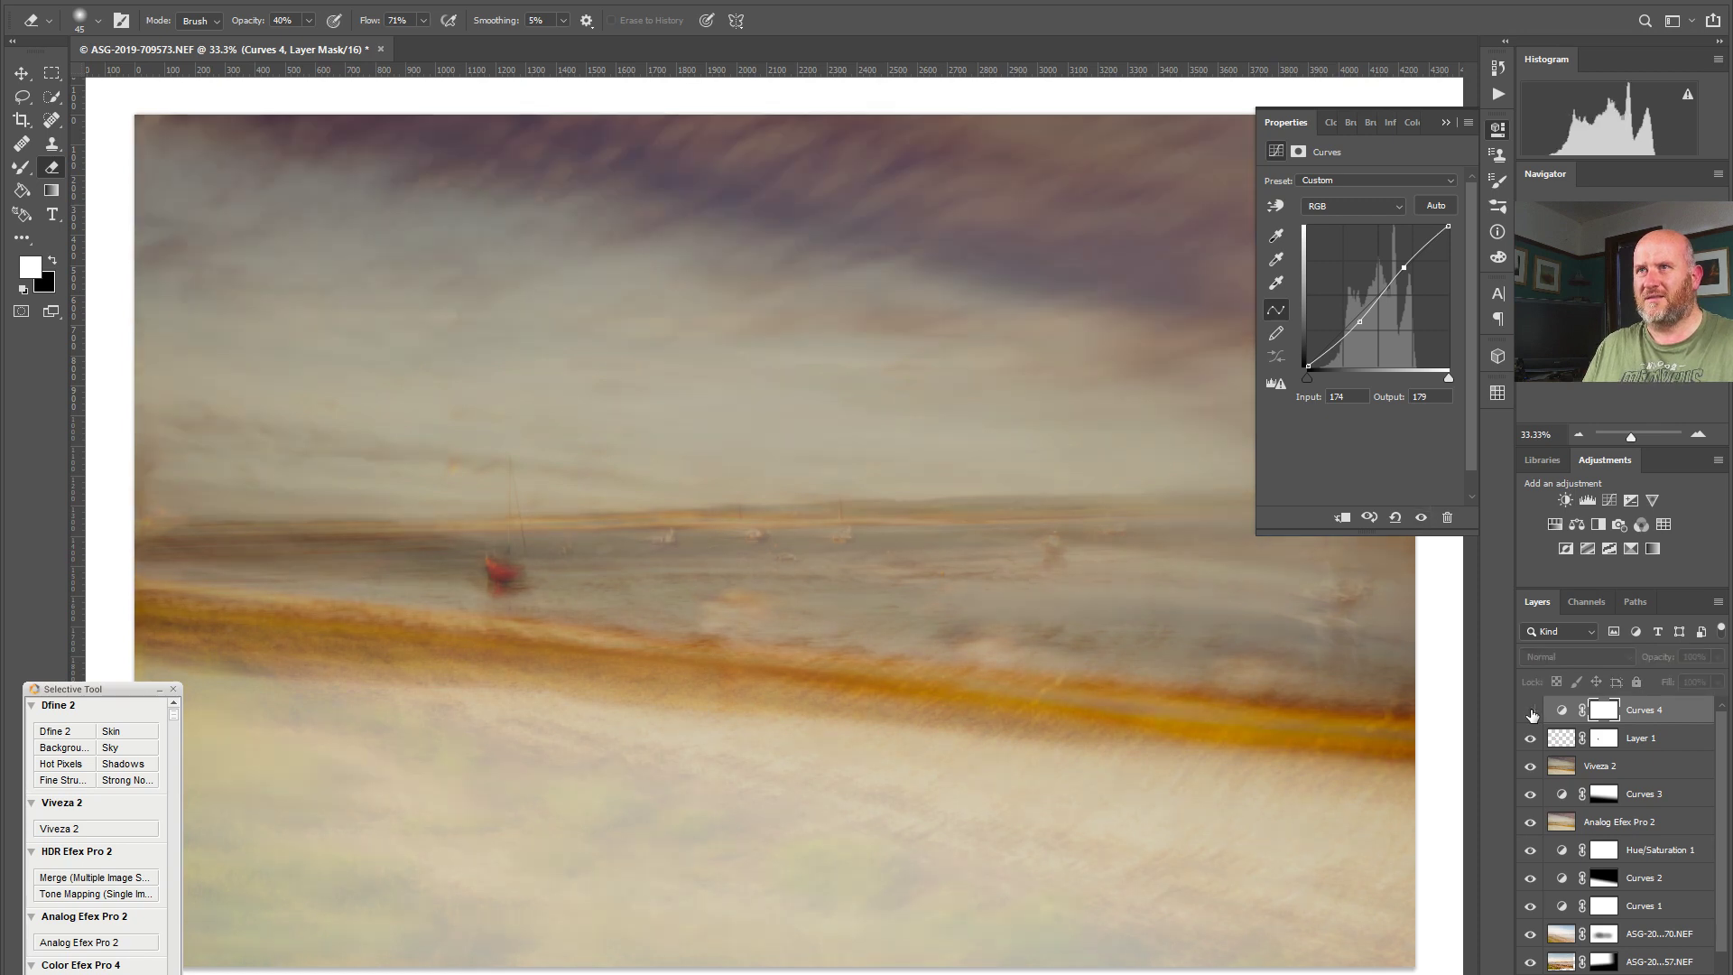
click(1531, 713)
click(1531, 714)
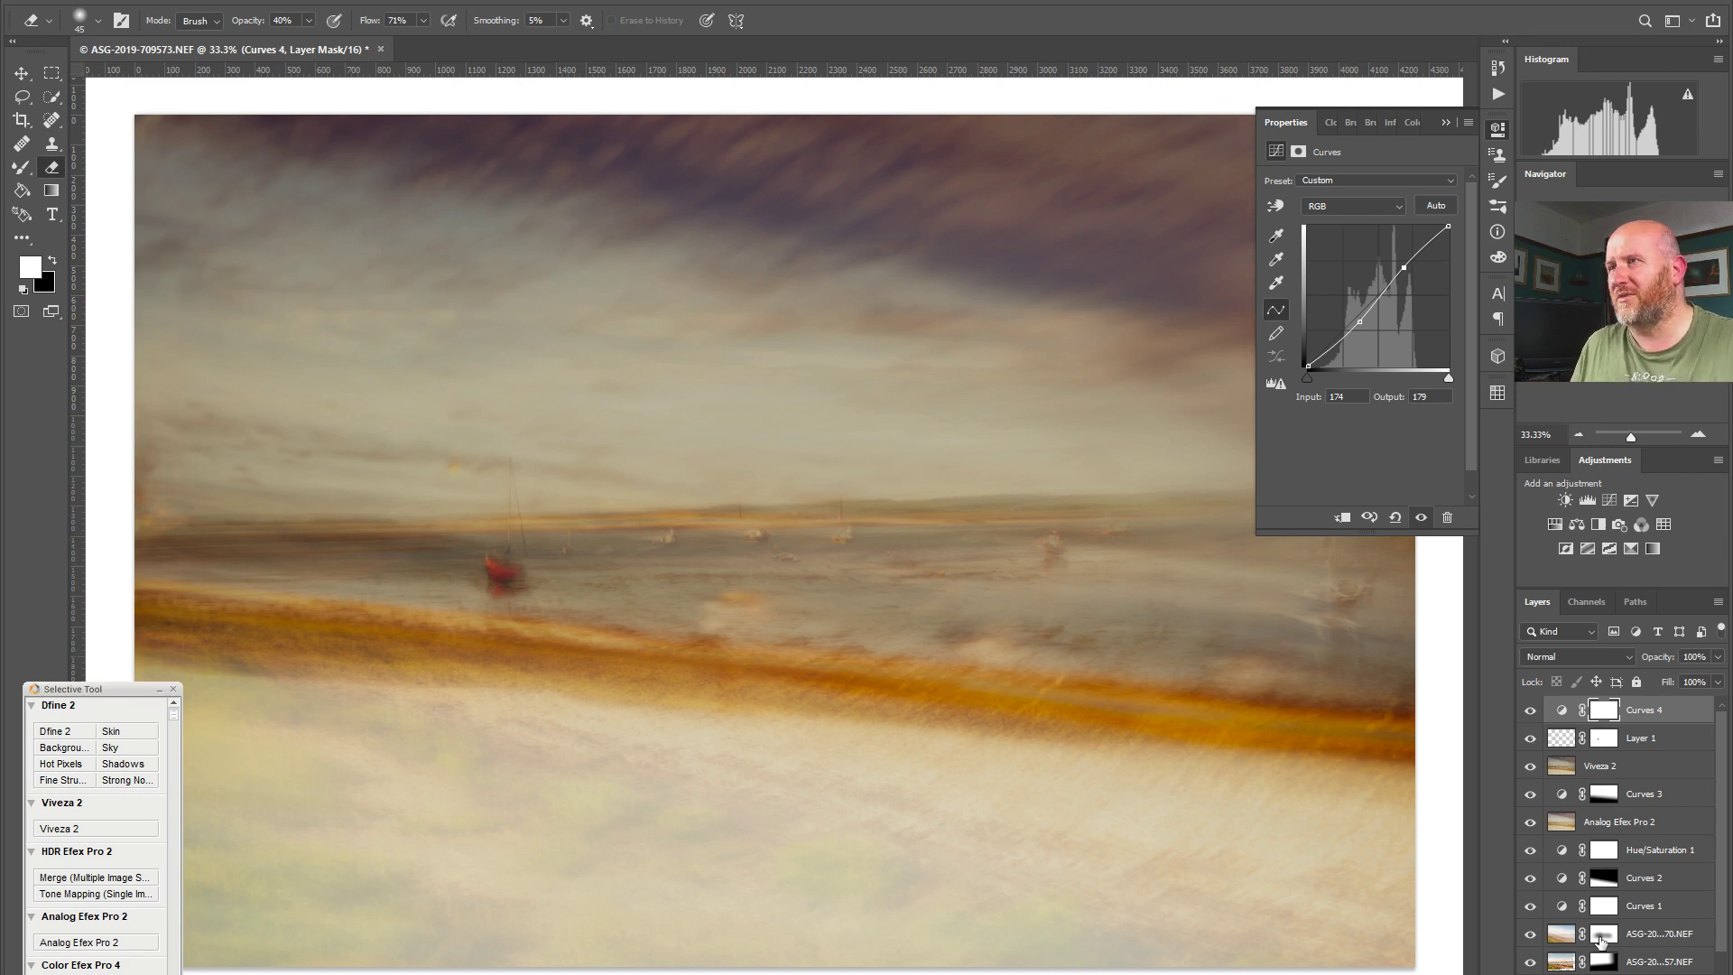
ctrl+click(1602, 972)
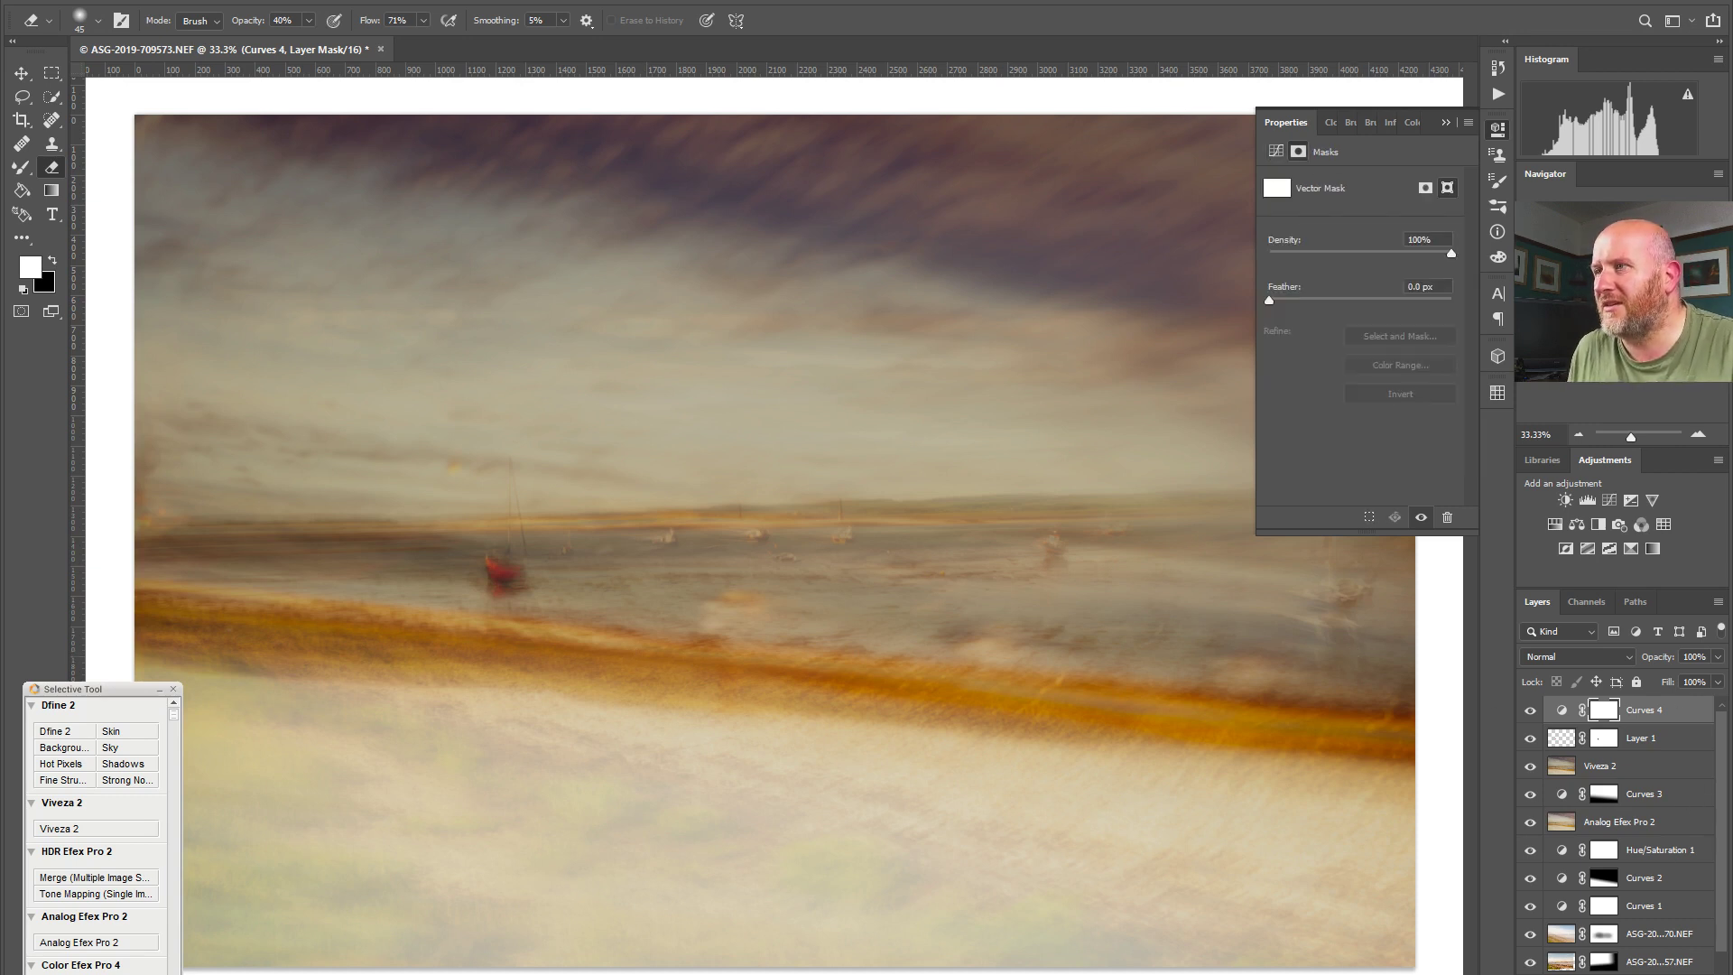
click(1500, 129)
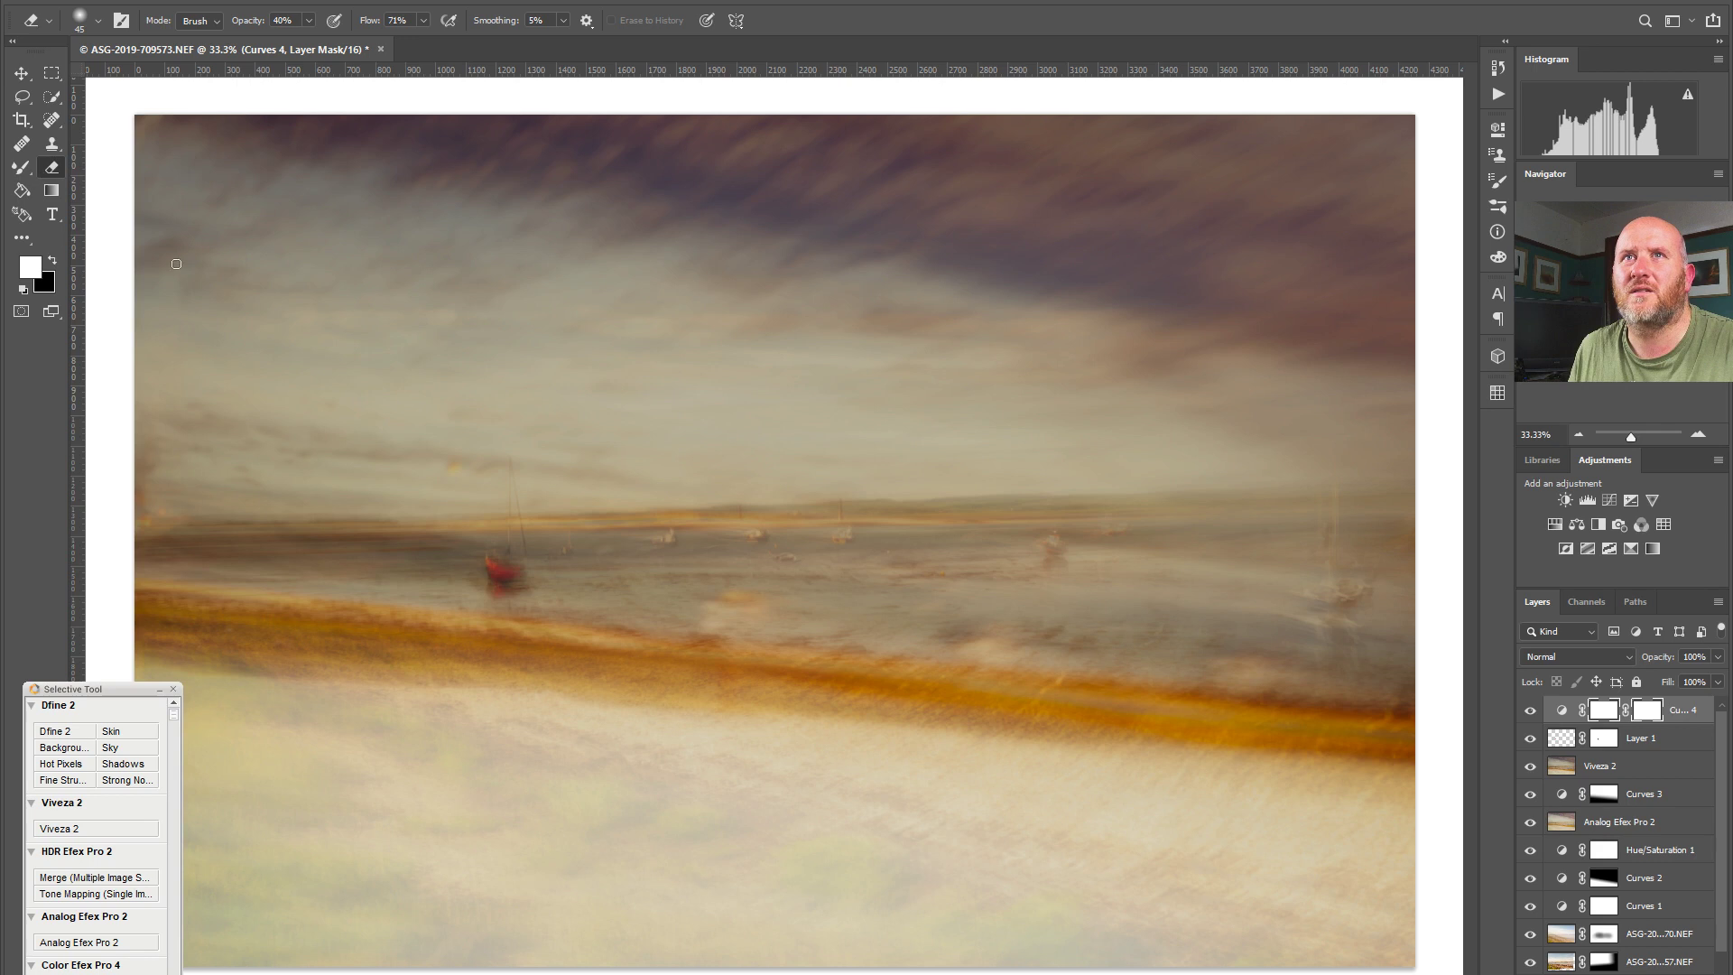
Step: Erase the top Curves adjustment's layer mask over the strip of water, using a 700 px brush reduced to 300 px
key(bracketright)
key(bracketright)
key(bracketright)
key(bracketright)
key(bracketright)
key(bracketright)
key(bracketright)
key(bracketright)
key(bracketright)
key(bracketright)
key(bracketright)
key(bracketright)
key(bracketright)
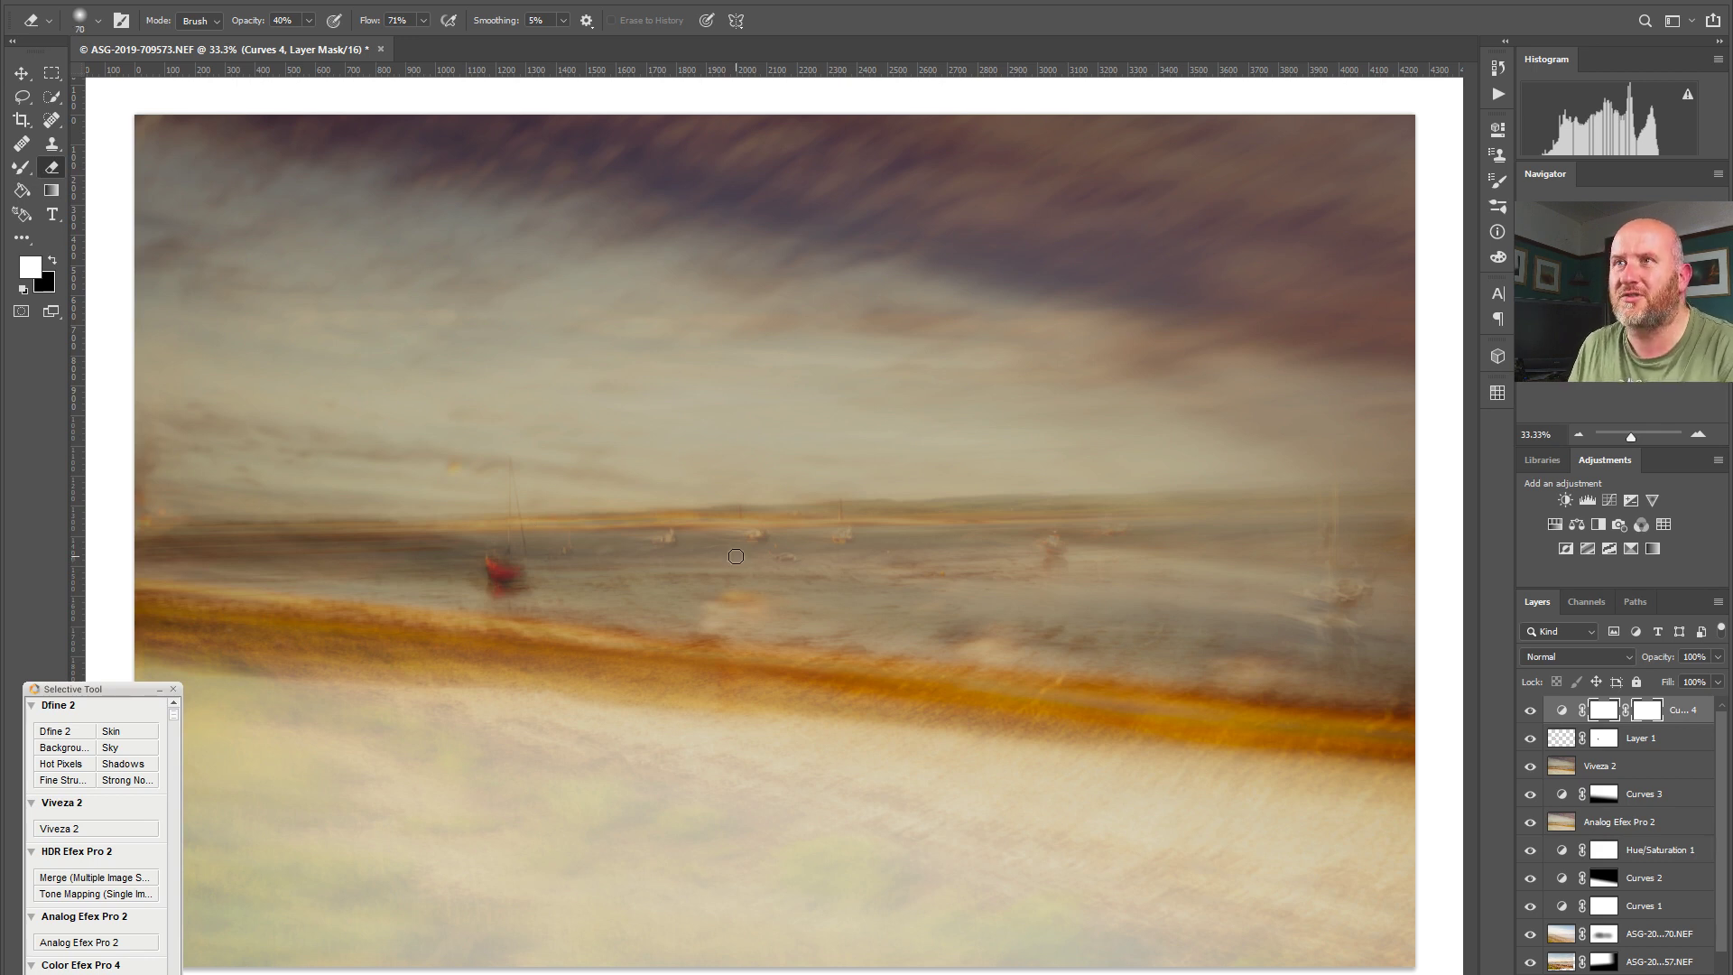
key(bracketright)
key(bracketright)
key(bracketright)
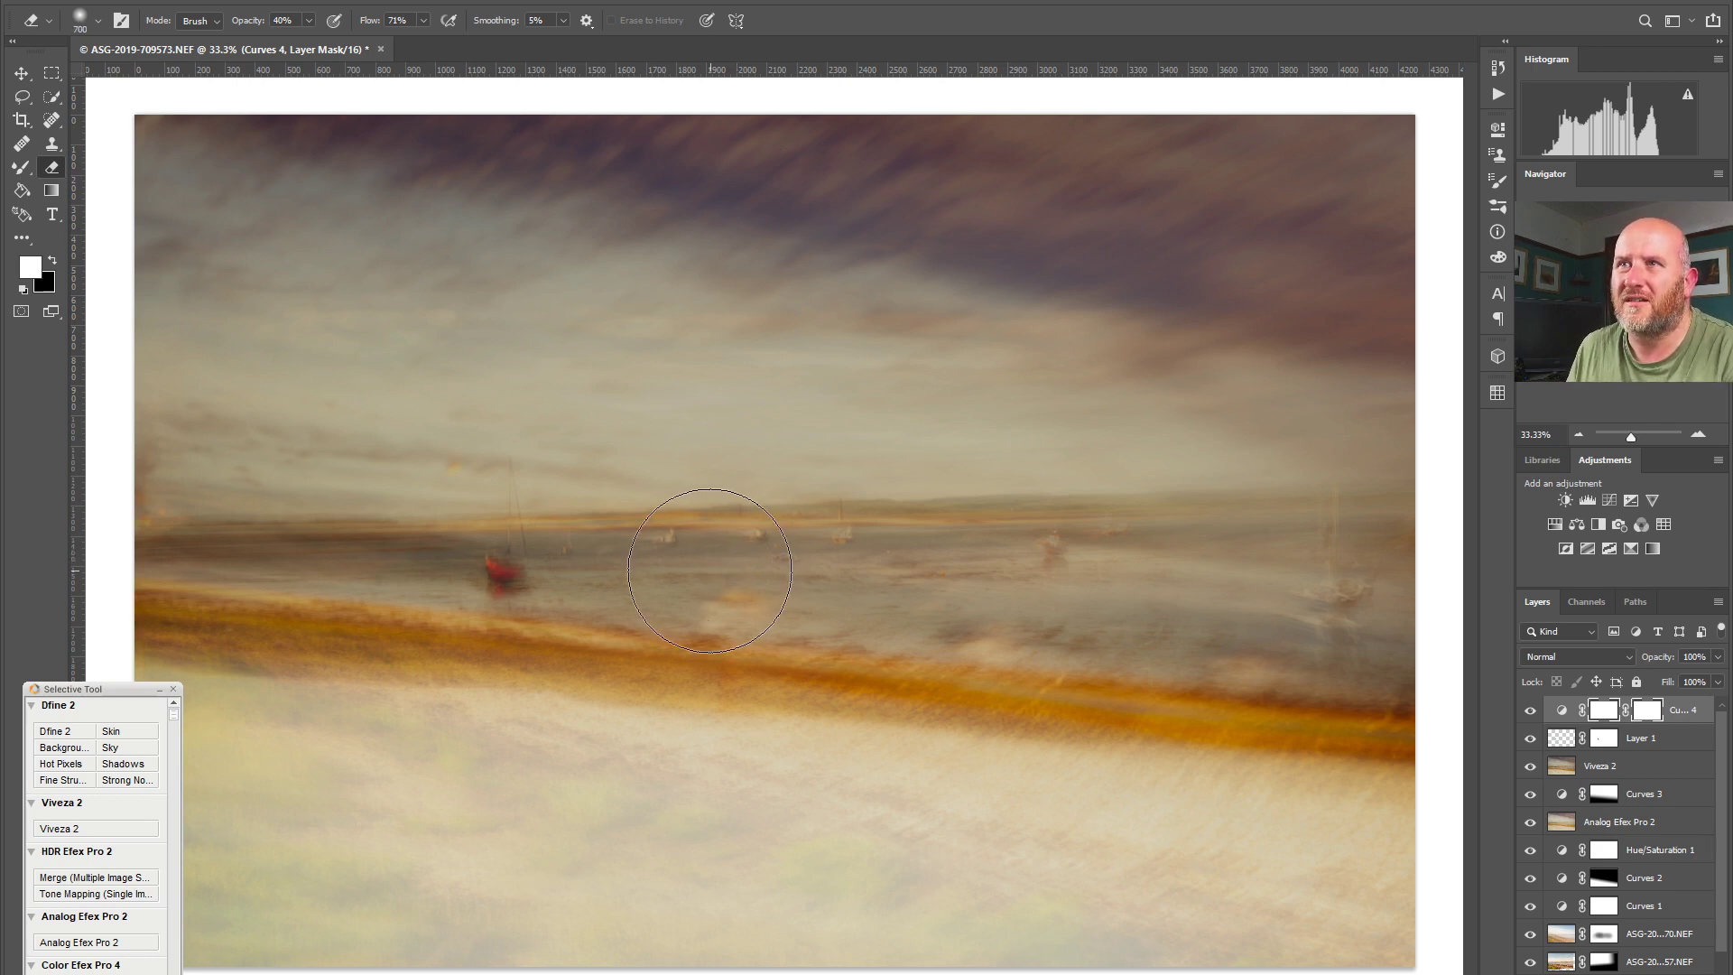
mouse_move(632, 582)
mouse_down()
mouse_move(967, 581)
mouse_move(1017, 599)
mouse_move(1199, 580)
mouse_move(1342, 608)
mouse_move(619, 588)
mouse_move(387, 619)
mouse_move(378, 574)
mouse_up()
key(bracketleft)
key(bracketleft)
key(bracketleft)
key(bracketleft)
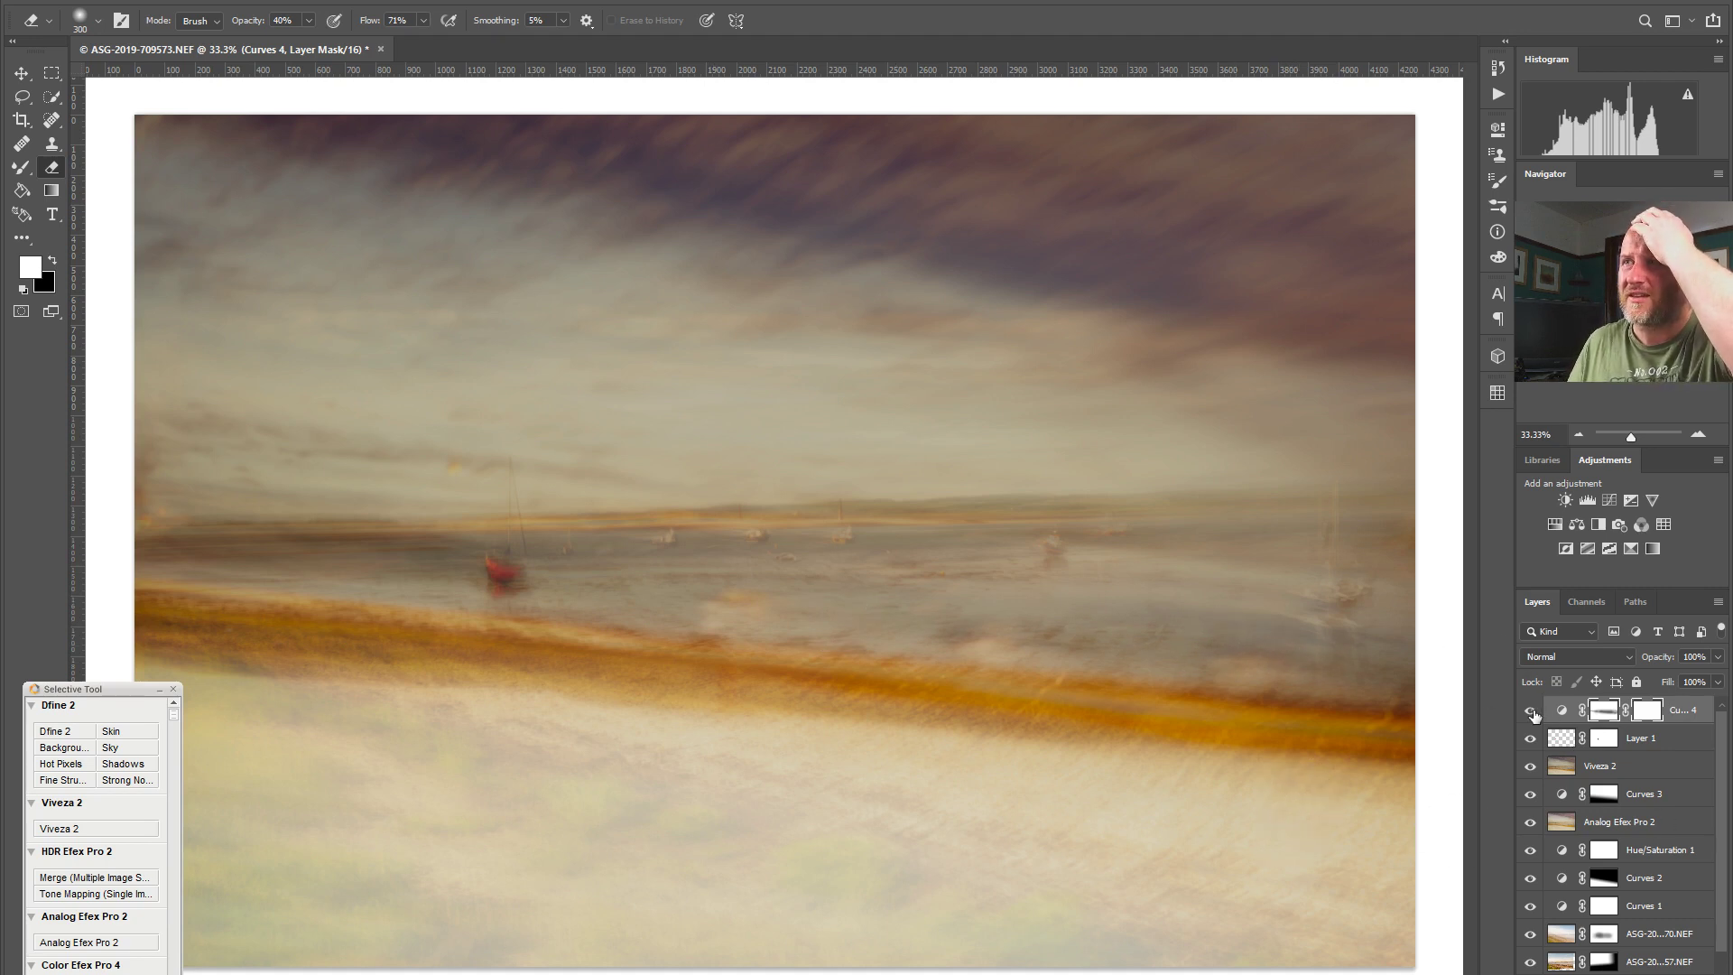
Step: Delete the vector mask from the top Curves adjustment and compare the image with and without that adjustment
click(1531, 711)
click(1530, 711)
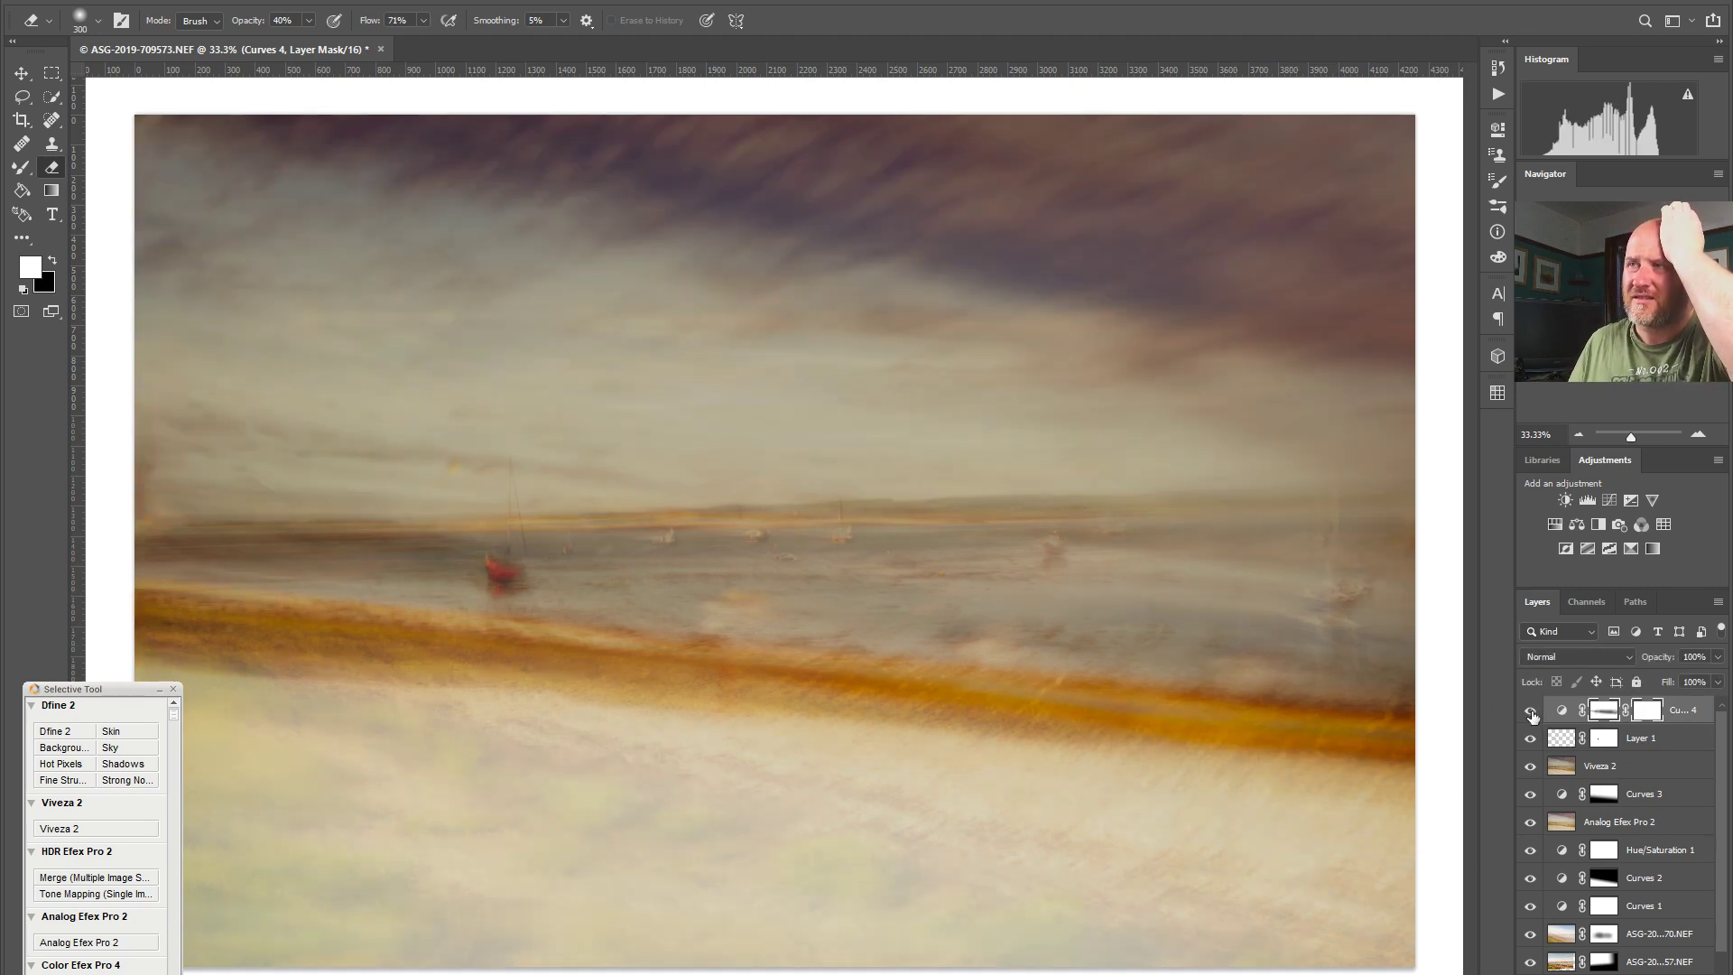
click(1647, 723)
right_click(1647, 723)
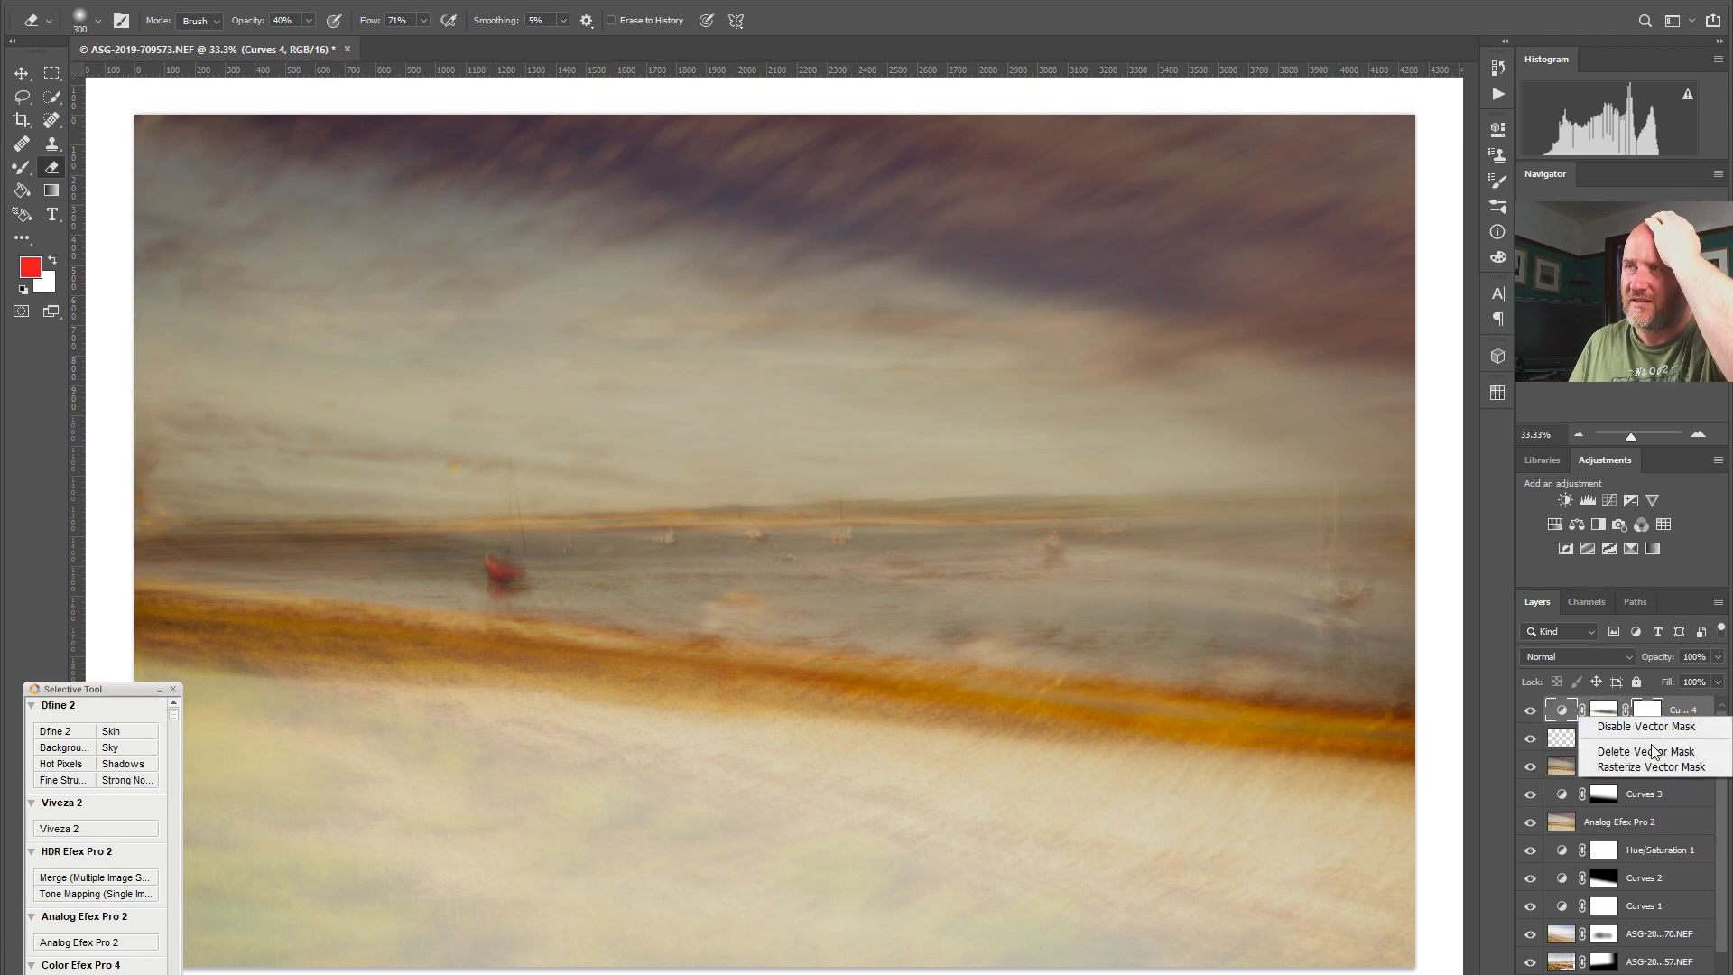
click(1652, 751)
click(1616, 722)
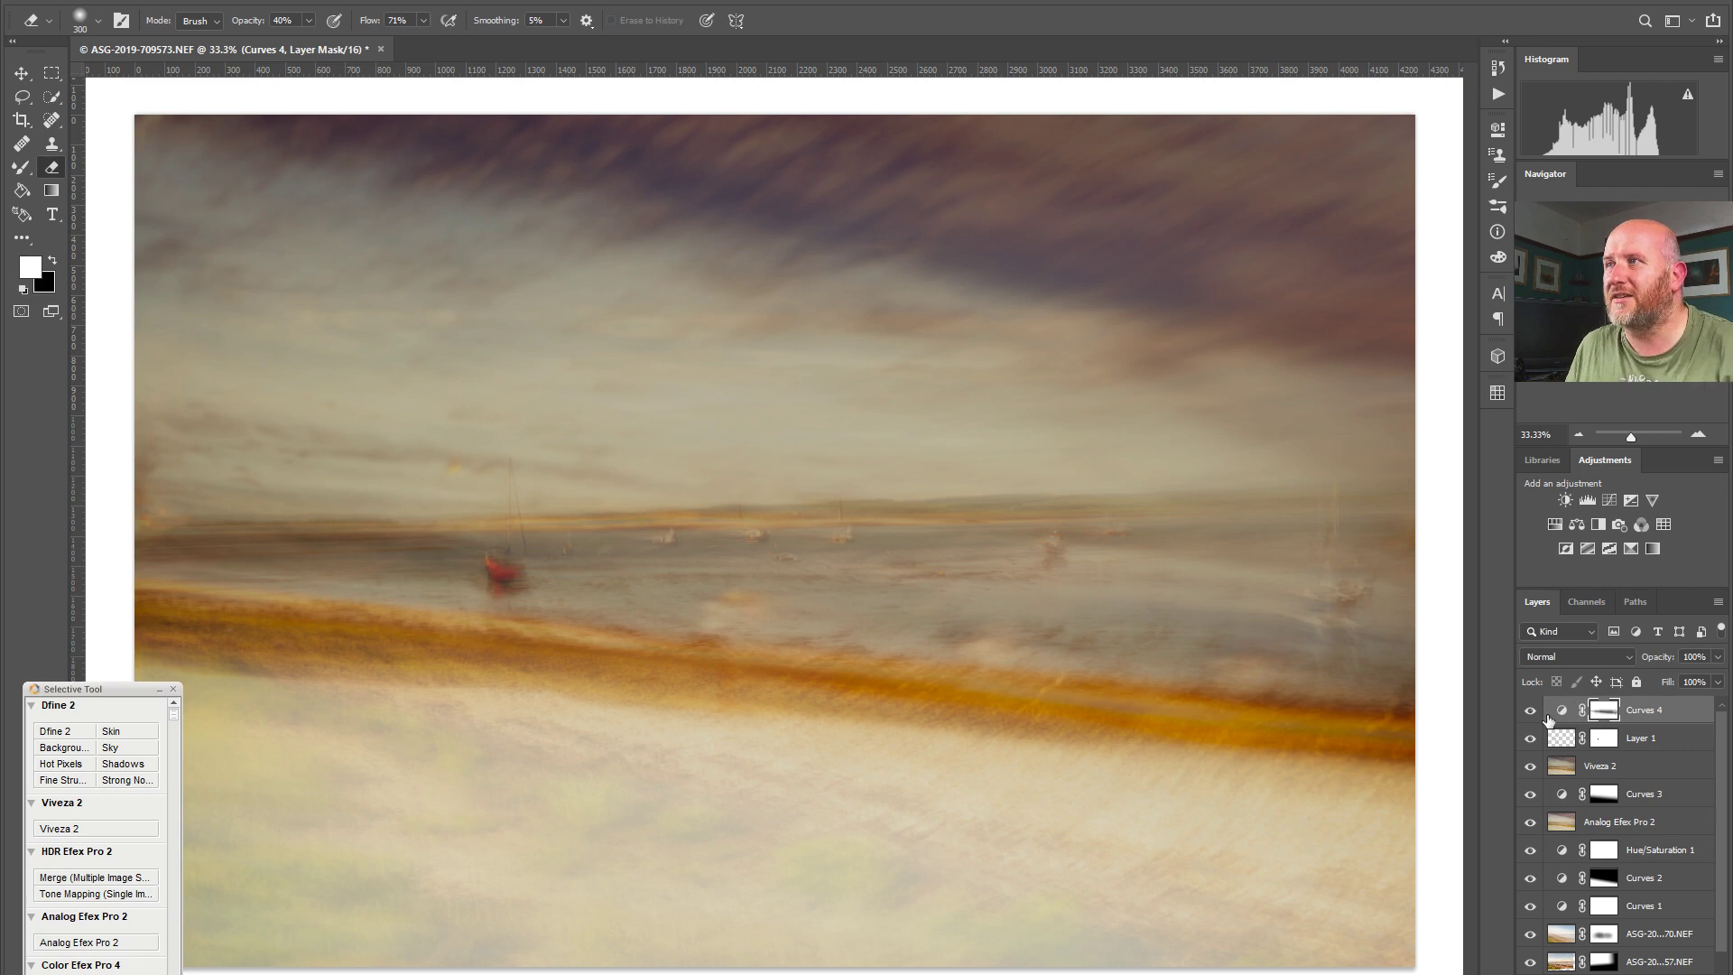
click(1530, 711)
click(1531, 713)
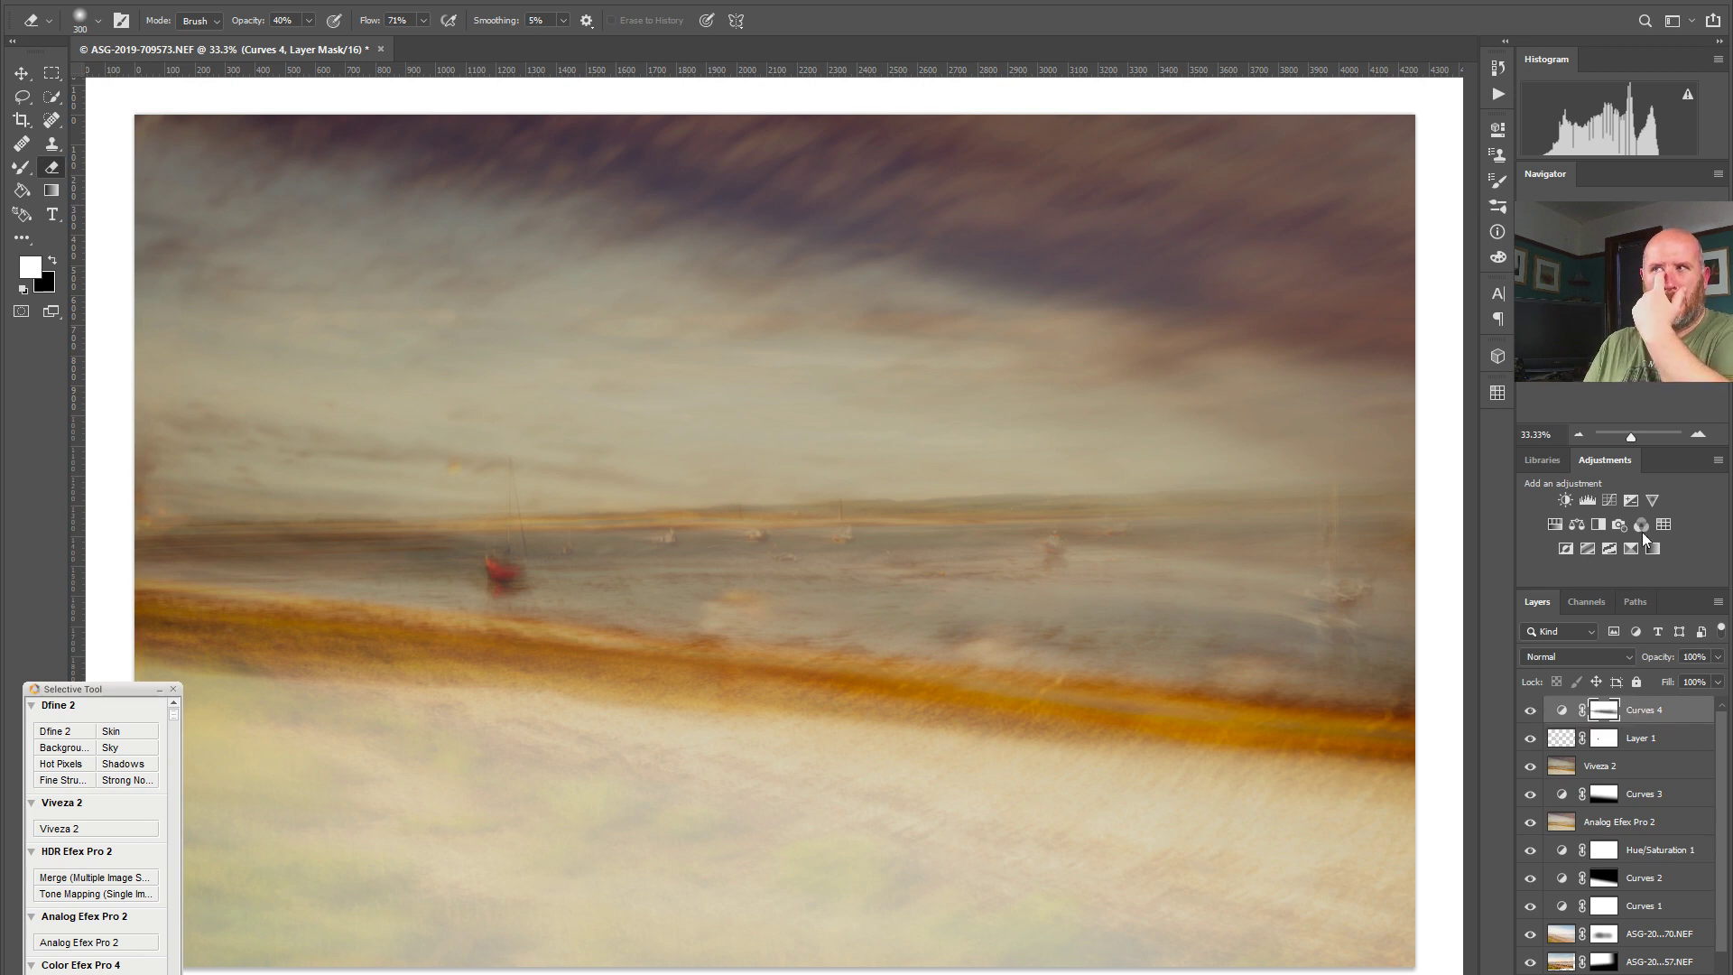
Step: Add a Hue/Saturation adjustment at the top of the layer stack with Hue at -2, and save the document
click(1554, 528)
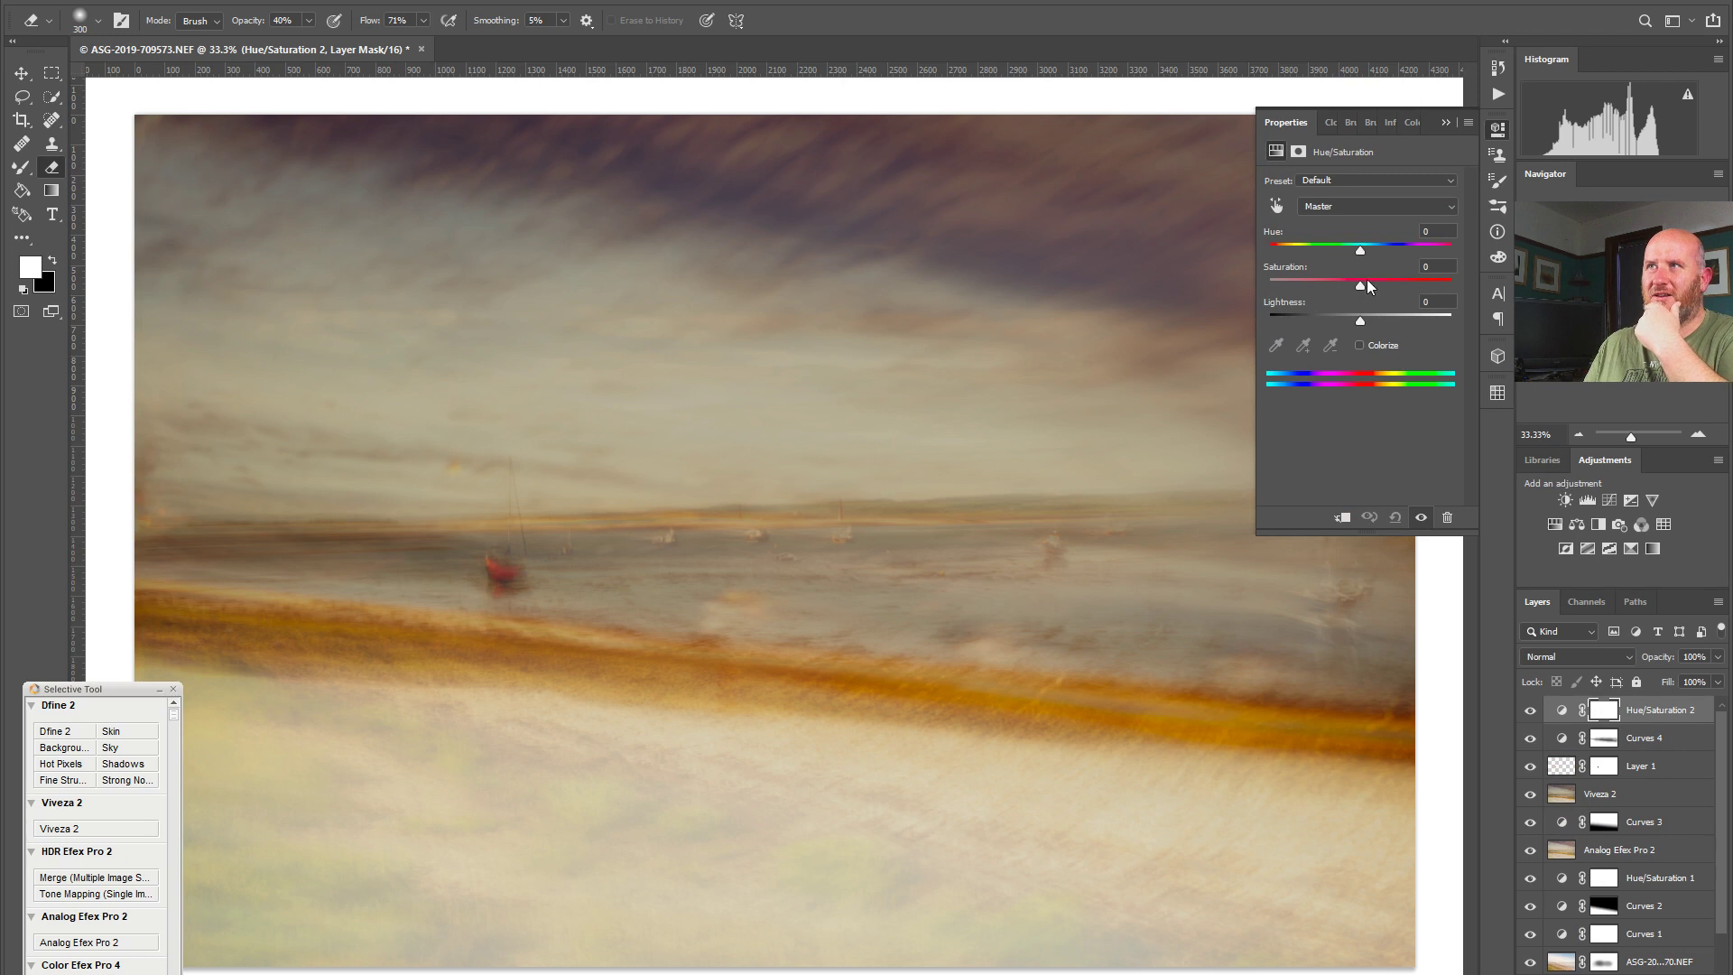
drag(1362, 251, 1361, 252)
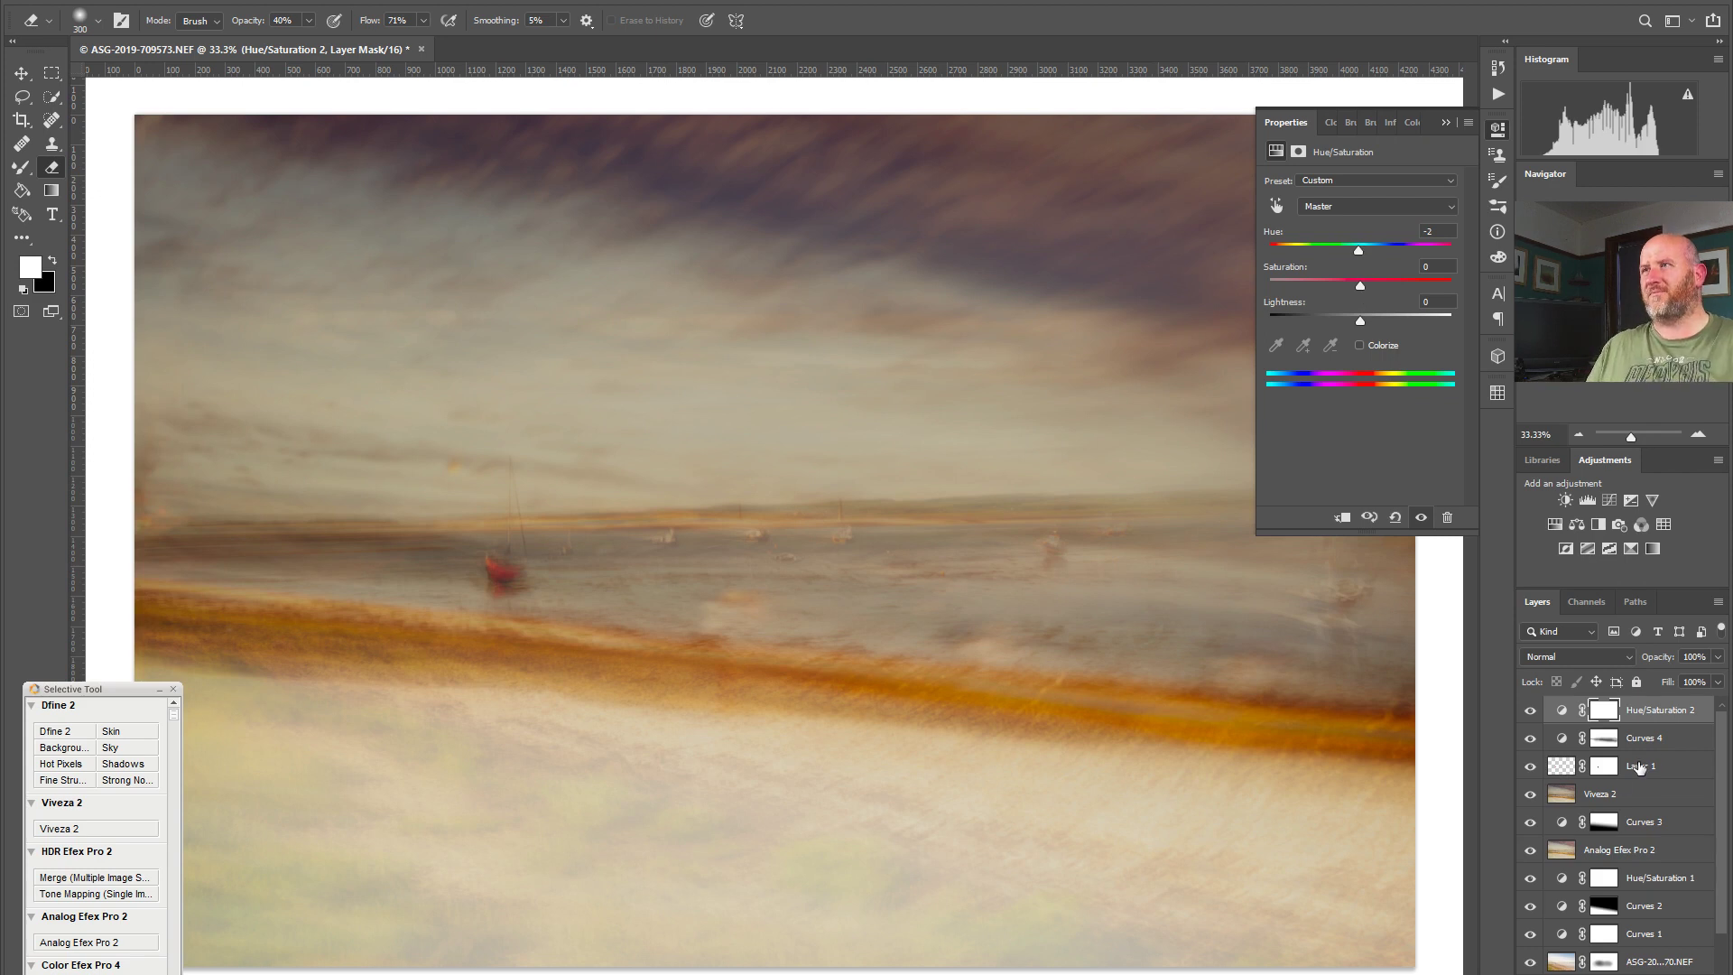
click(1665, 722)
scroll(1720, 749, down, 2)
scroll(1715, 818, up, 2)
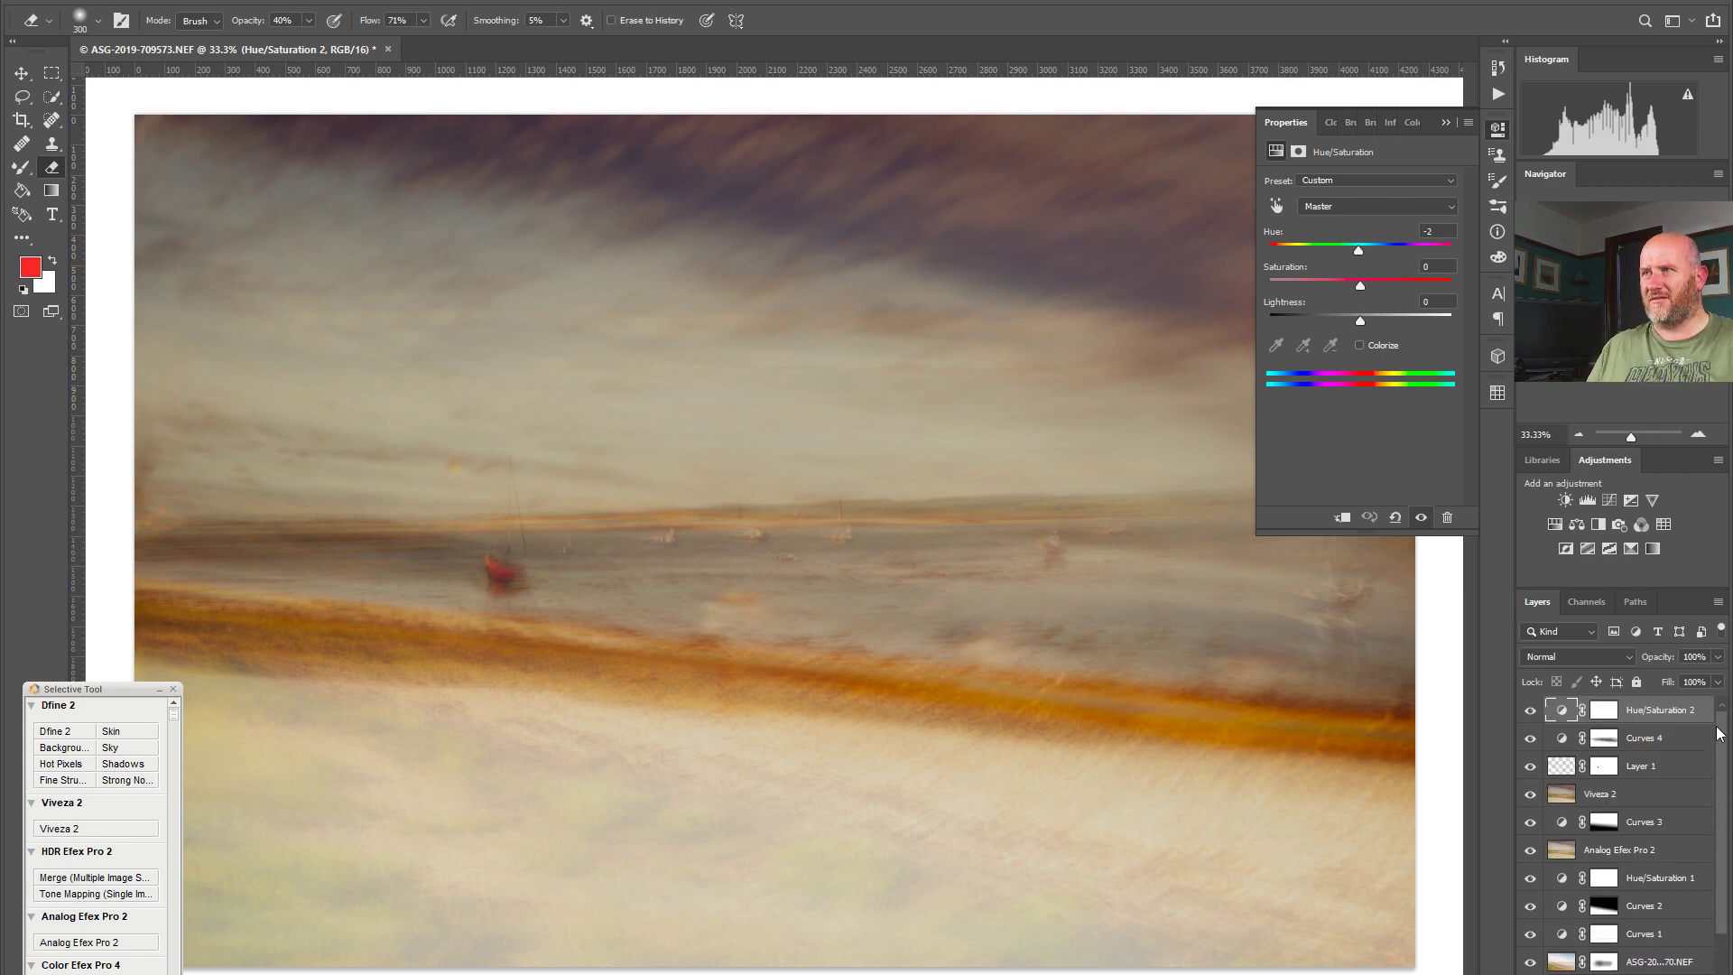
click(1498, 131)
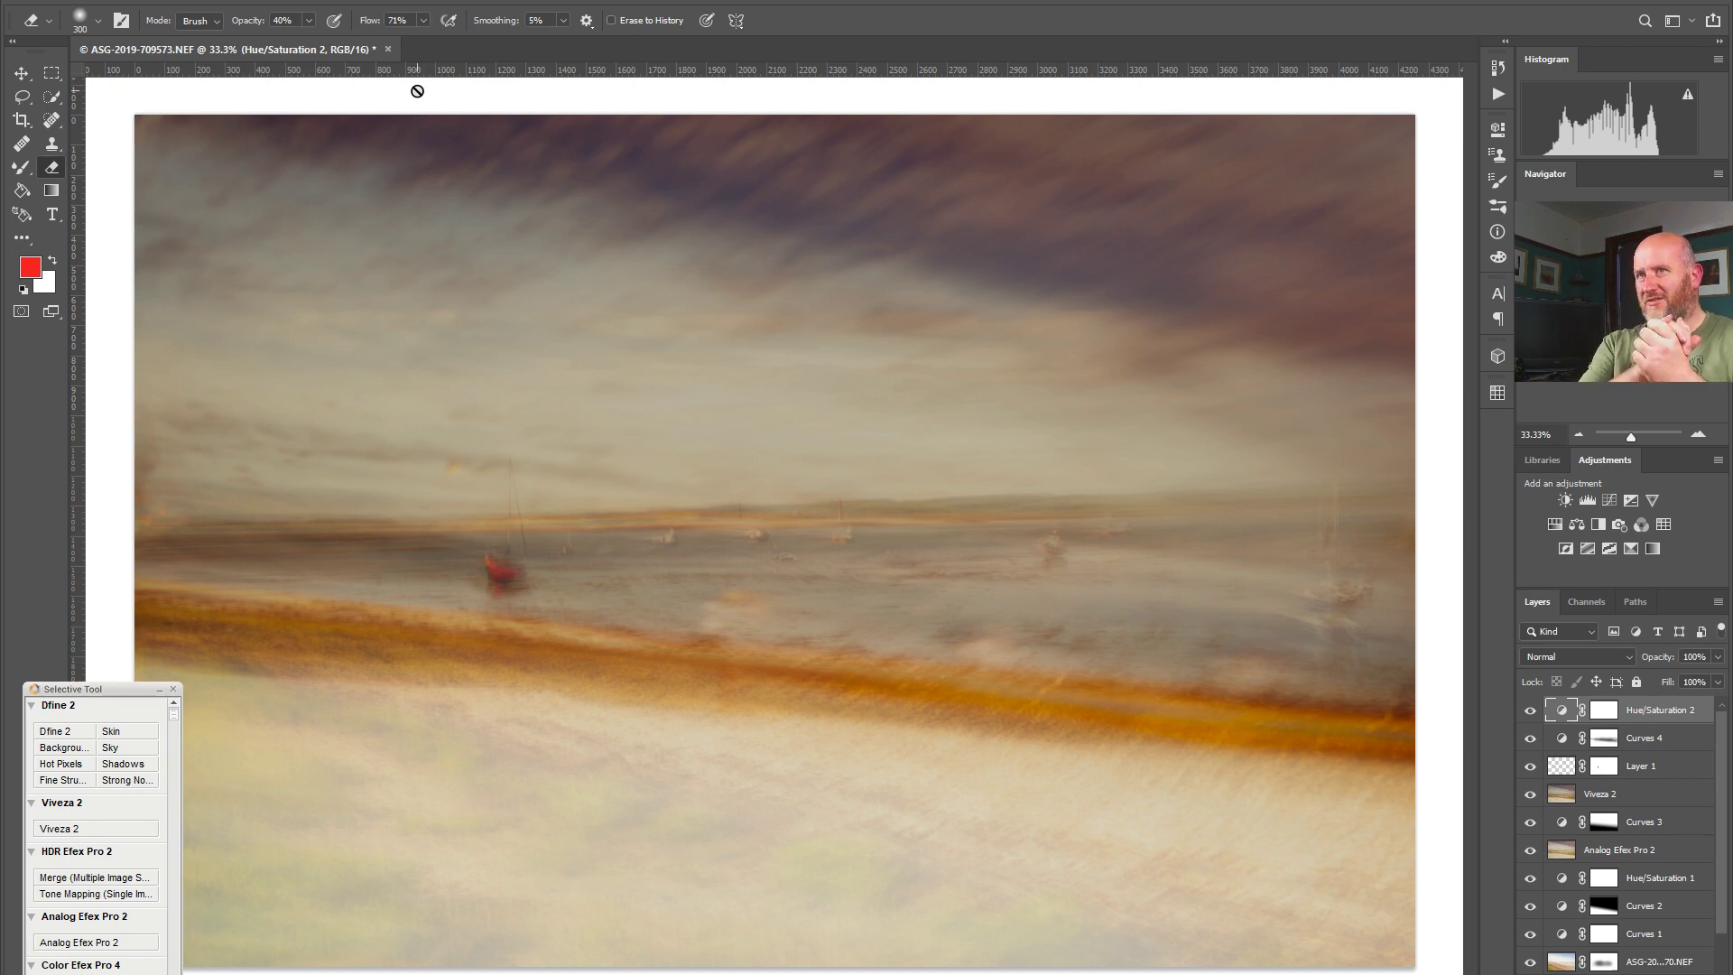
click(65, 4)
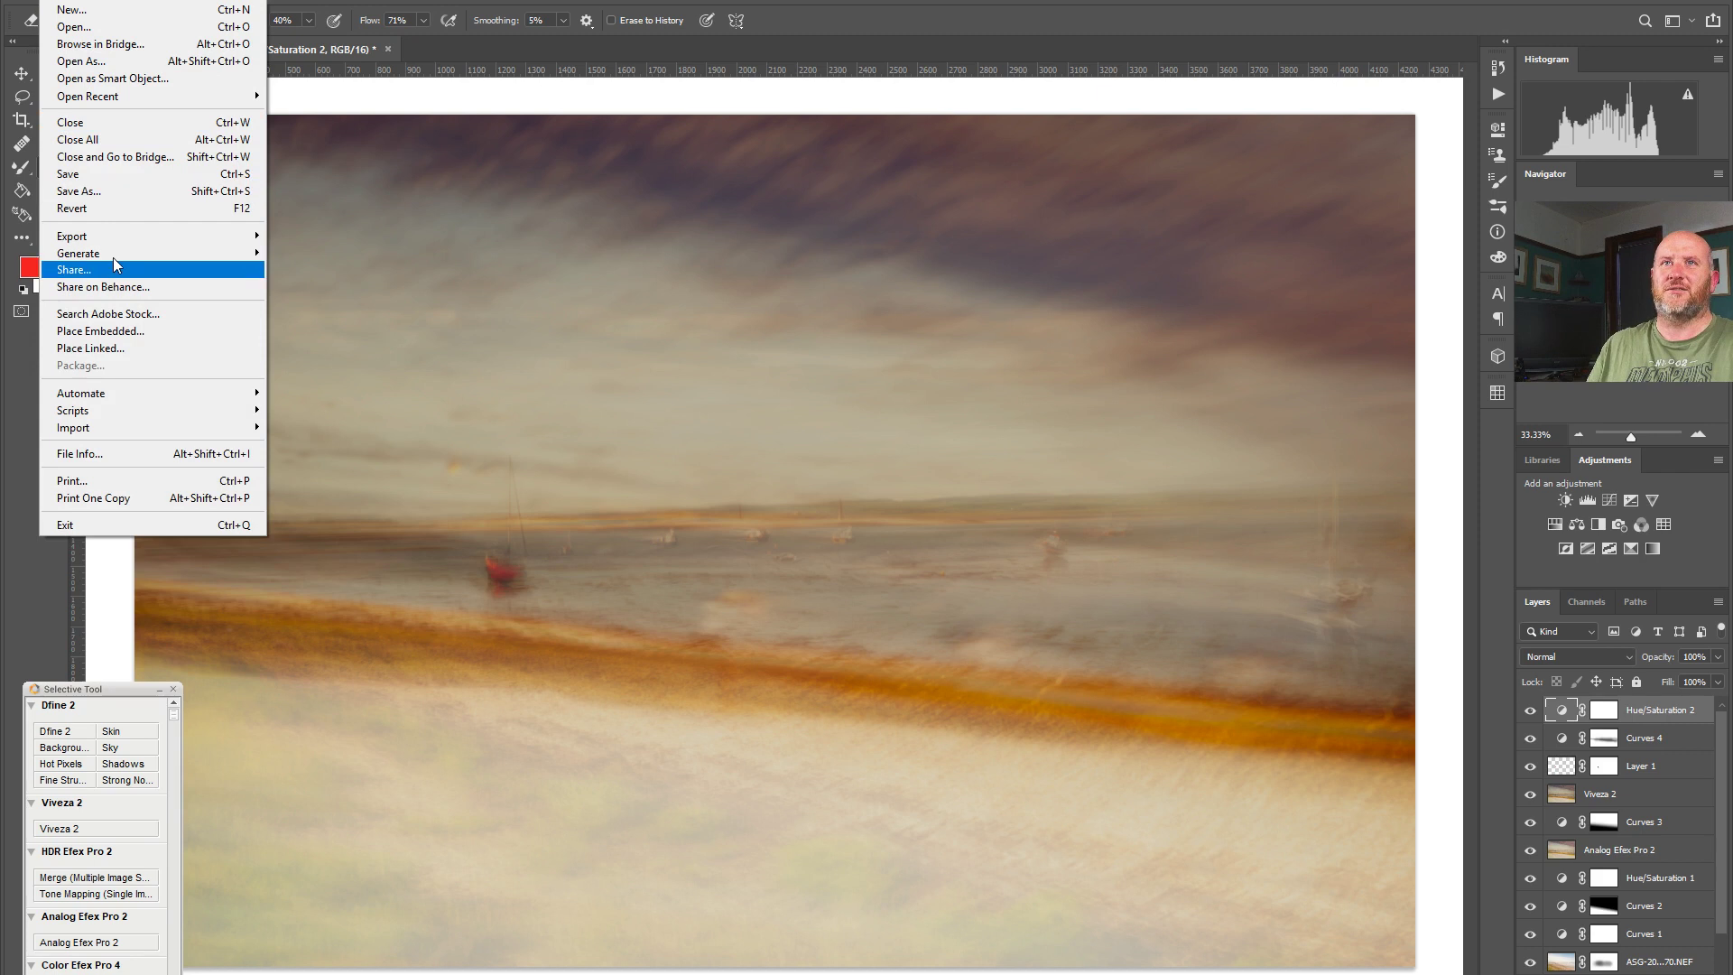
click(106, 175)
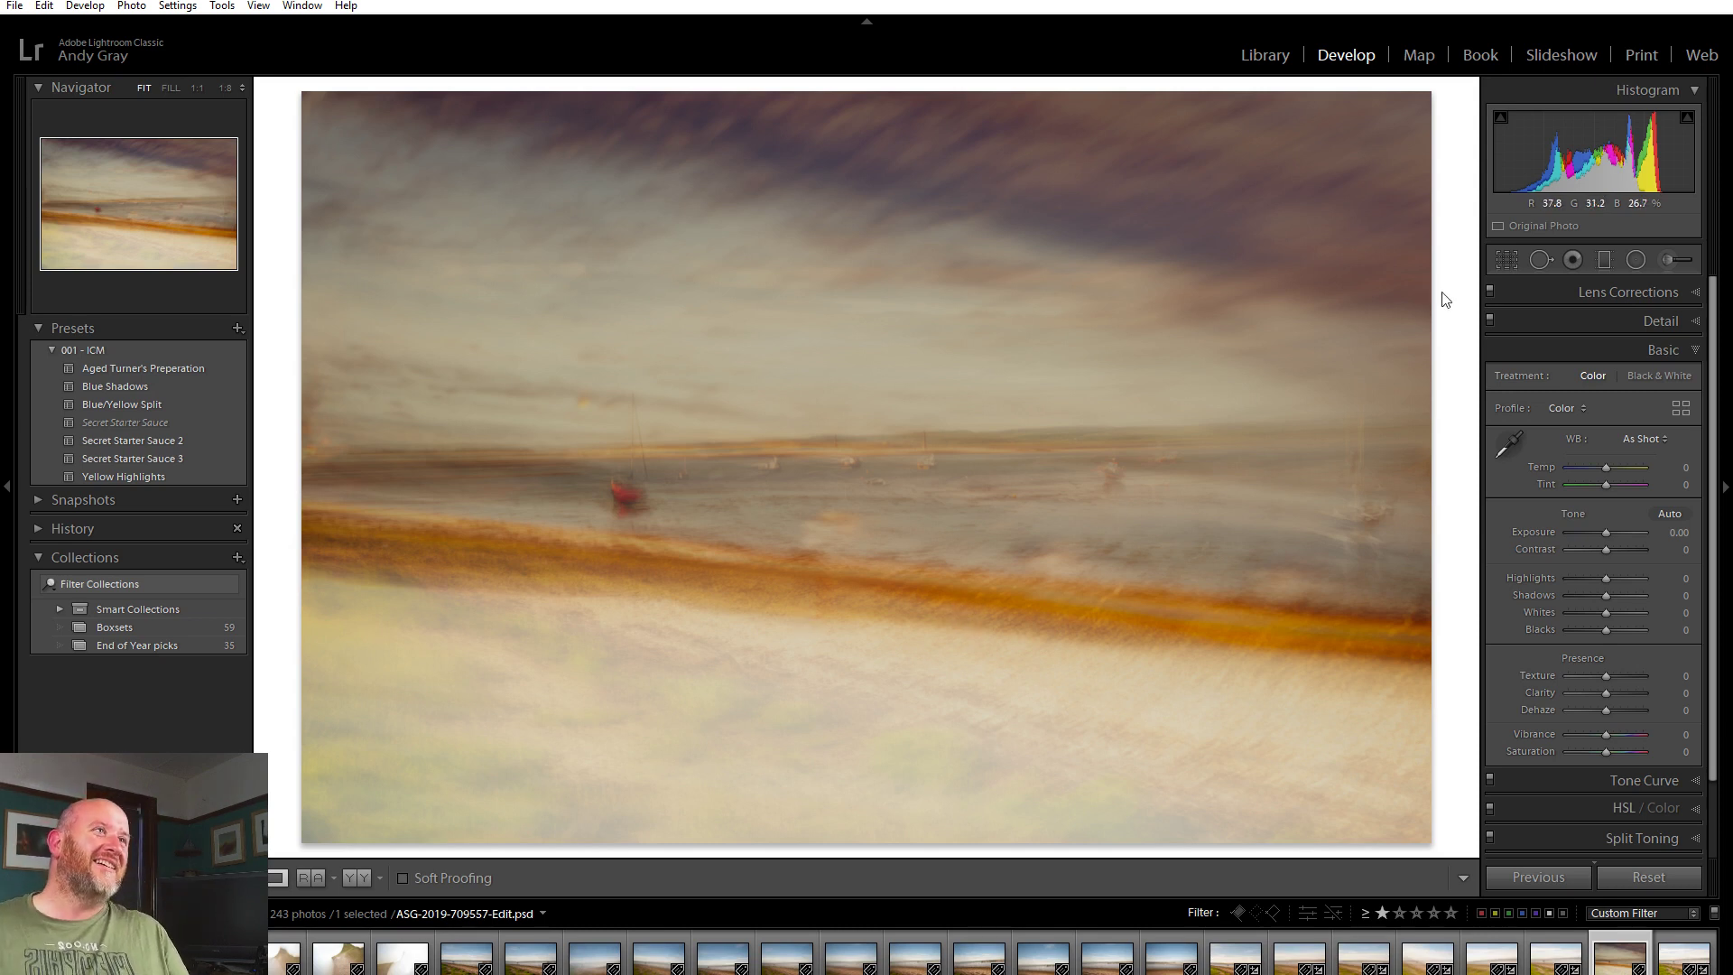
Step: Try a 2 x 1 crop of the edited beach photo, positioned over its upper part
click(1508, 261)
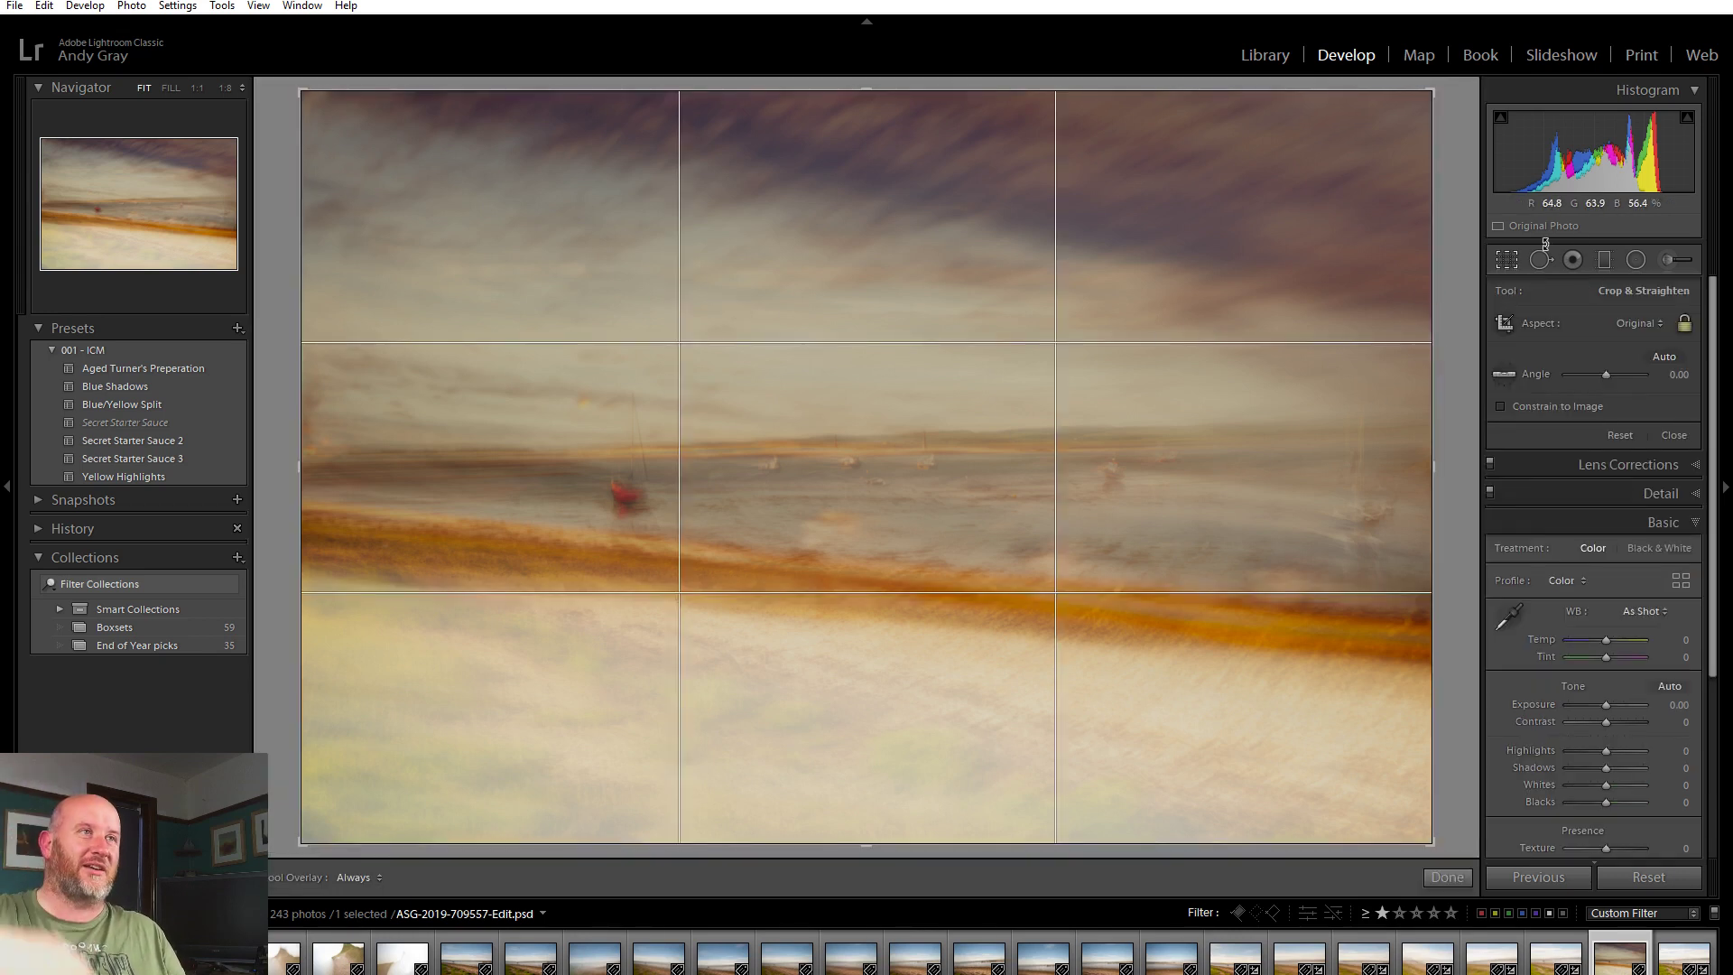
click(1622, 322)
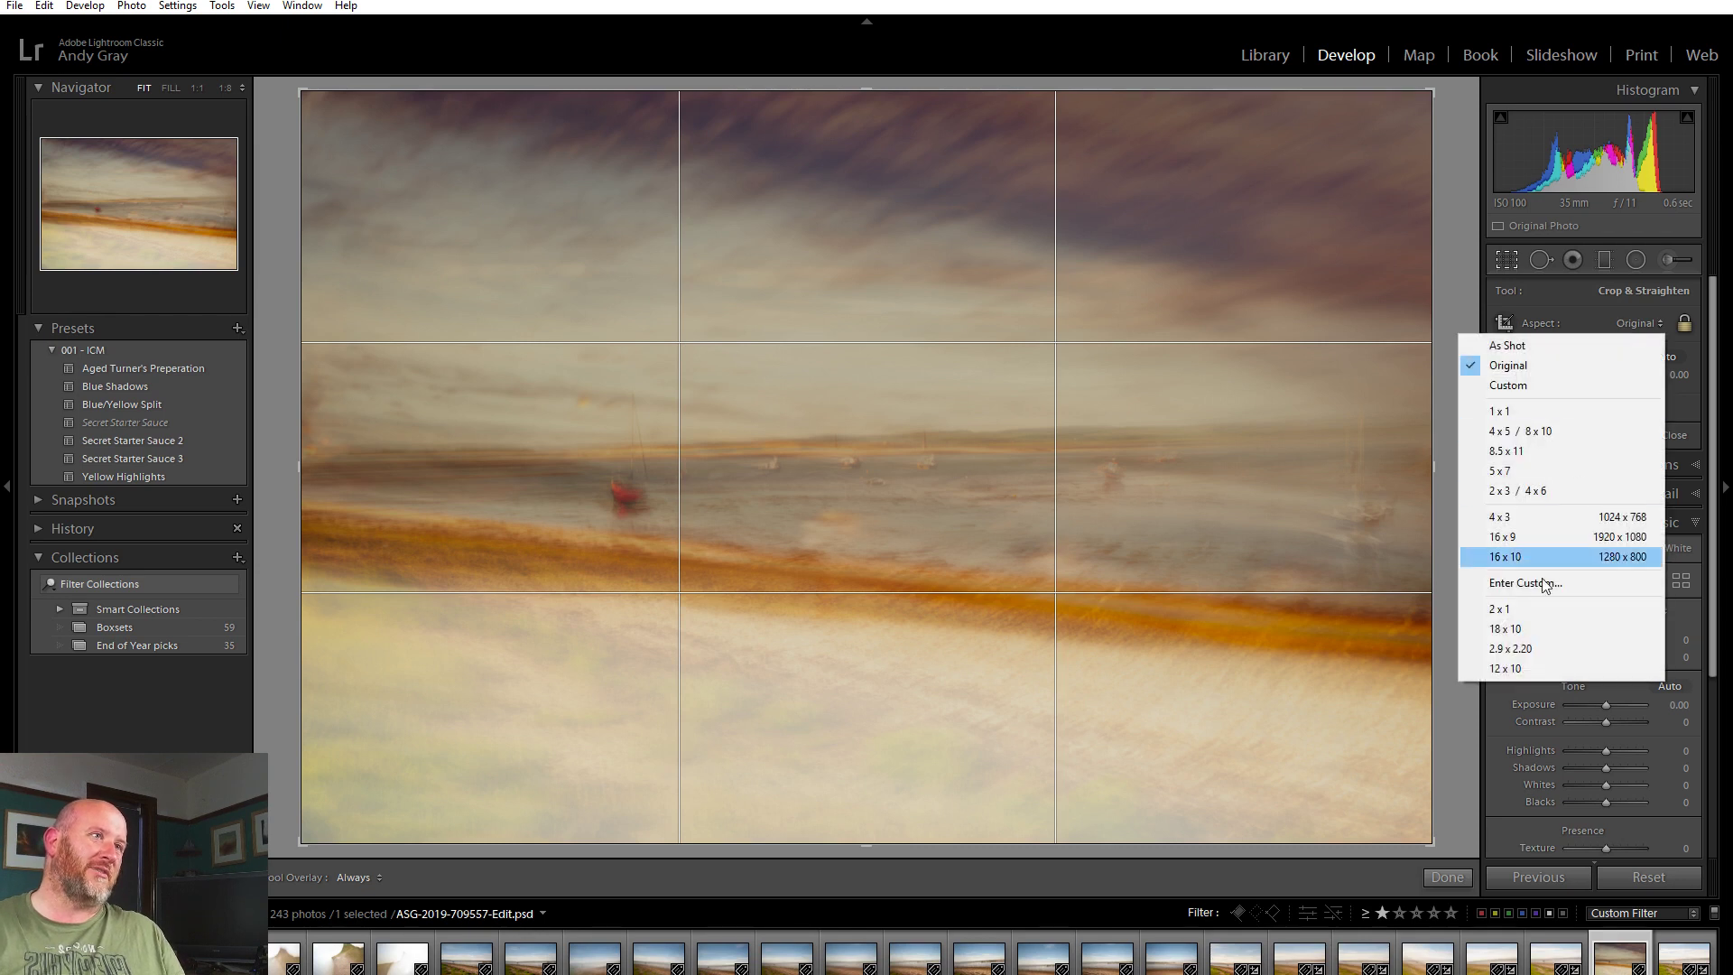
click(1536, 612)
drag(1079, 379, 1094, 436)
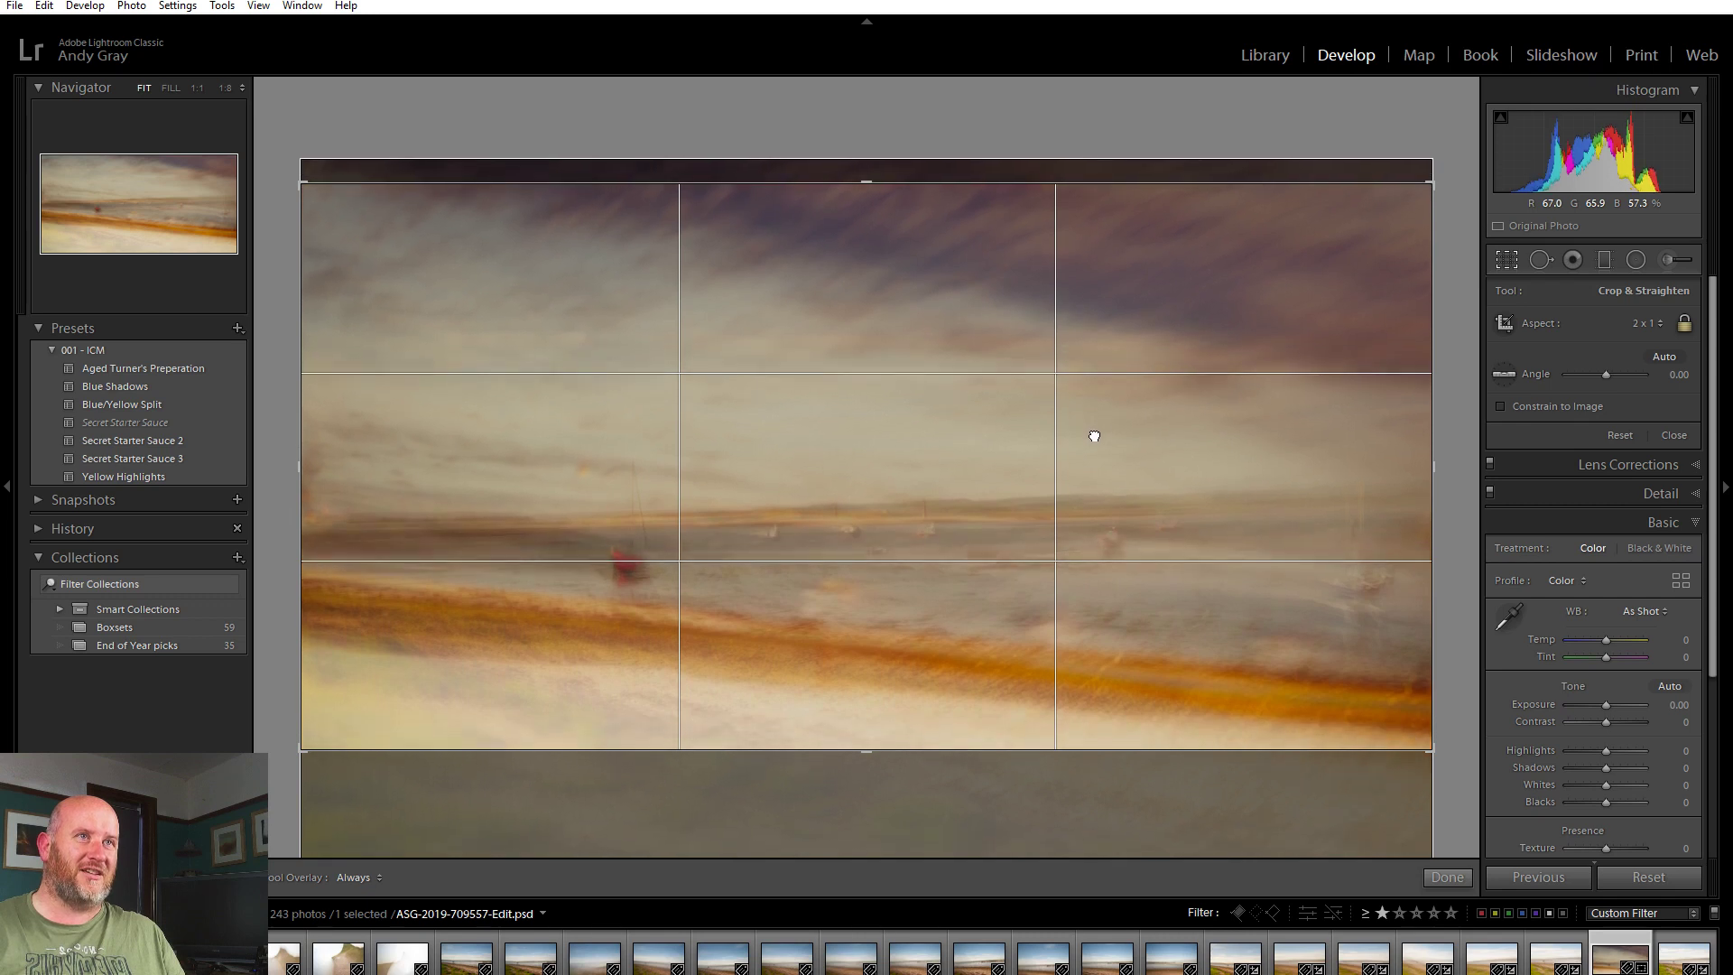
Step: Crop the photo to an 18 x 10 aspect, keeping the full sky while trimming the lower foreground and a sliver of the left edge
click(1649, 323)
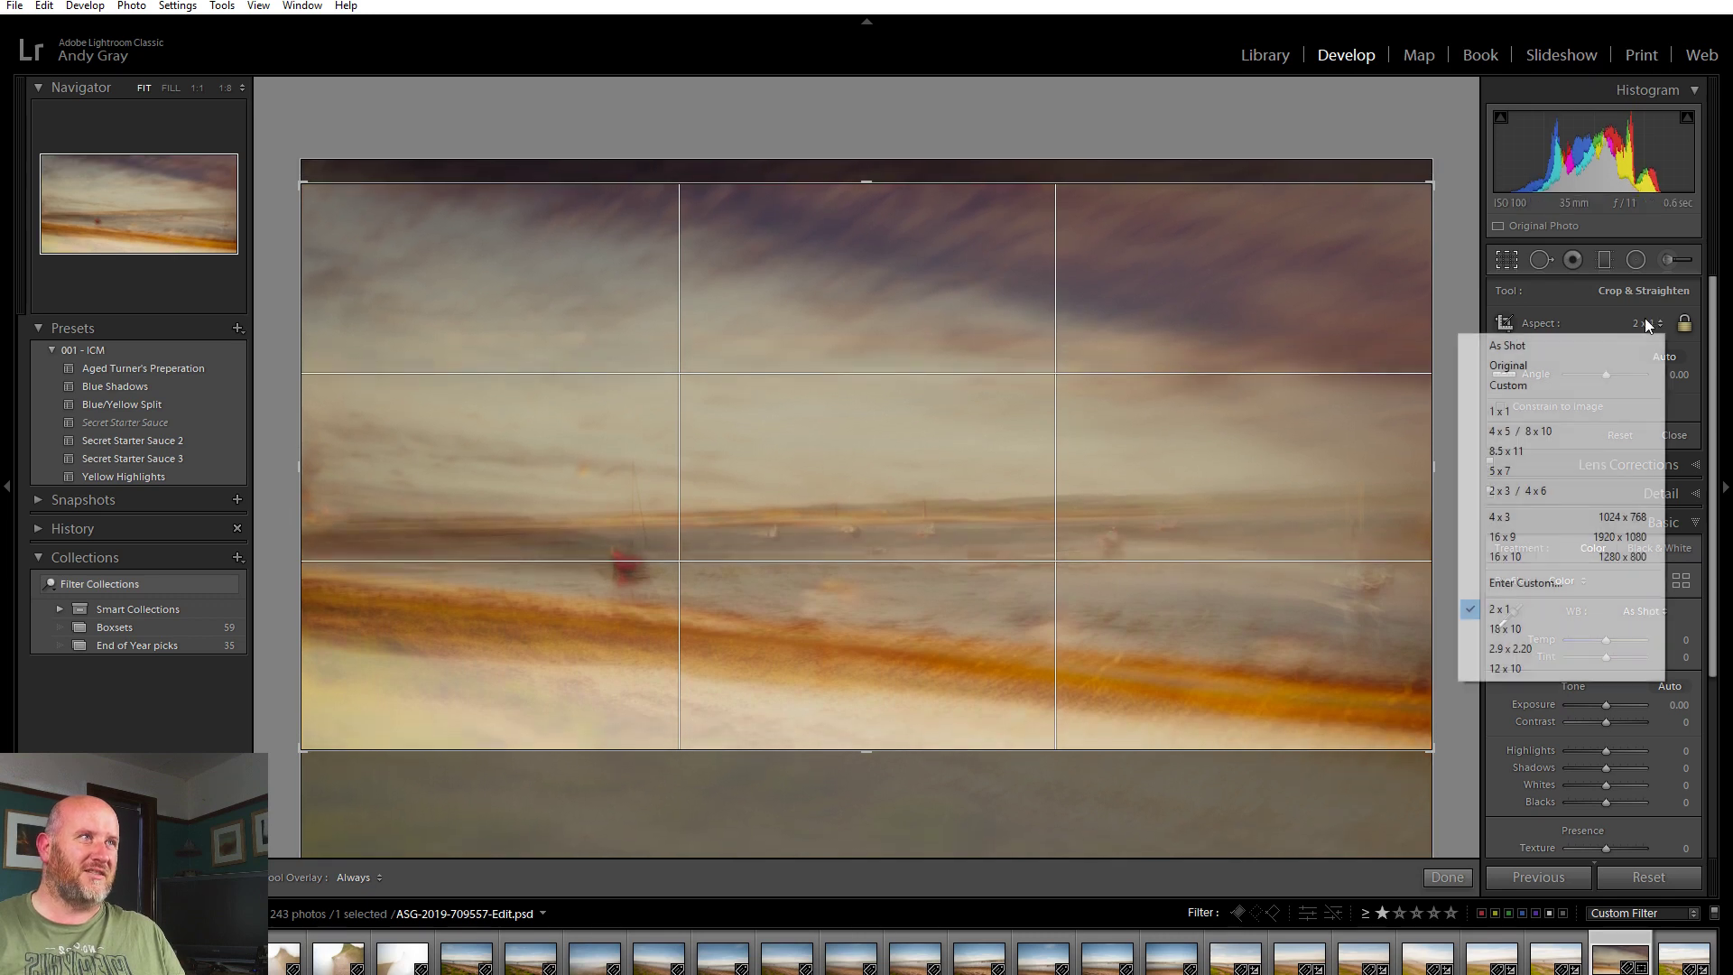
click(1567, 629)
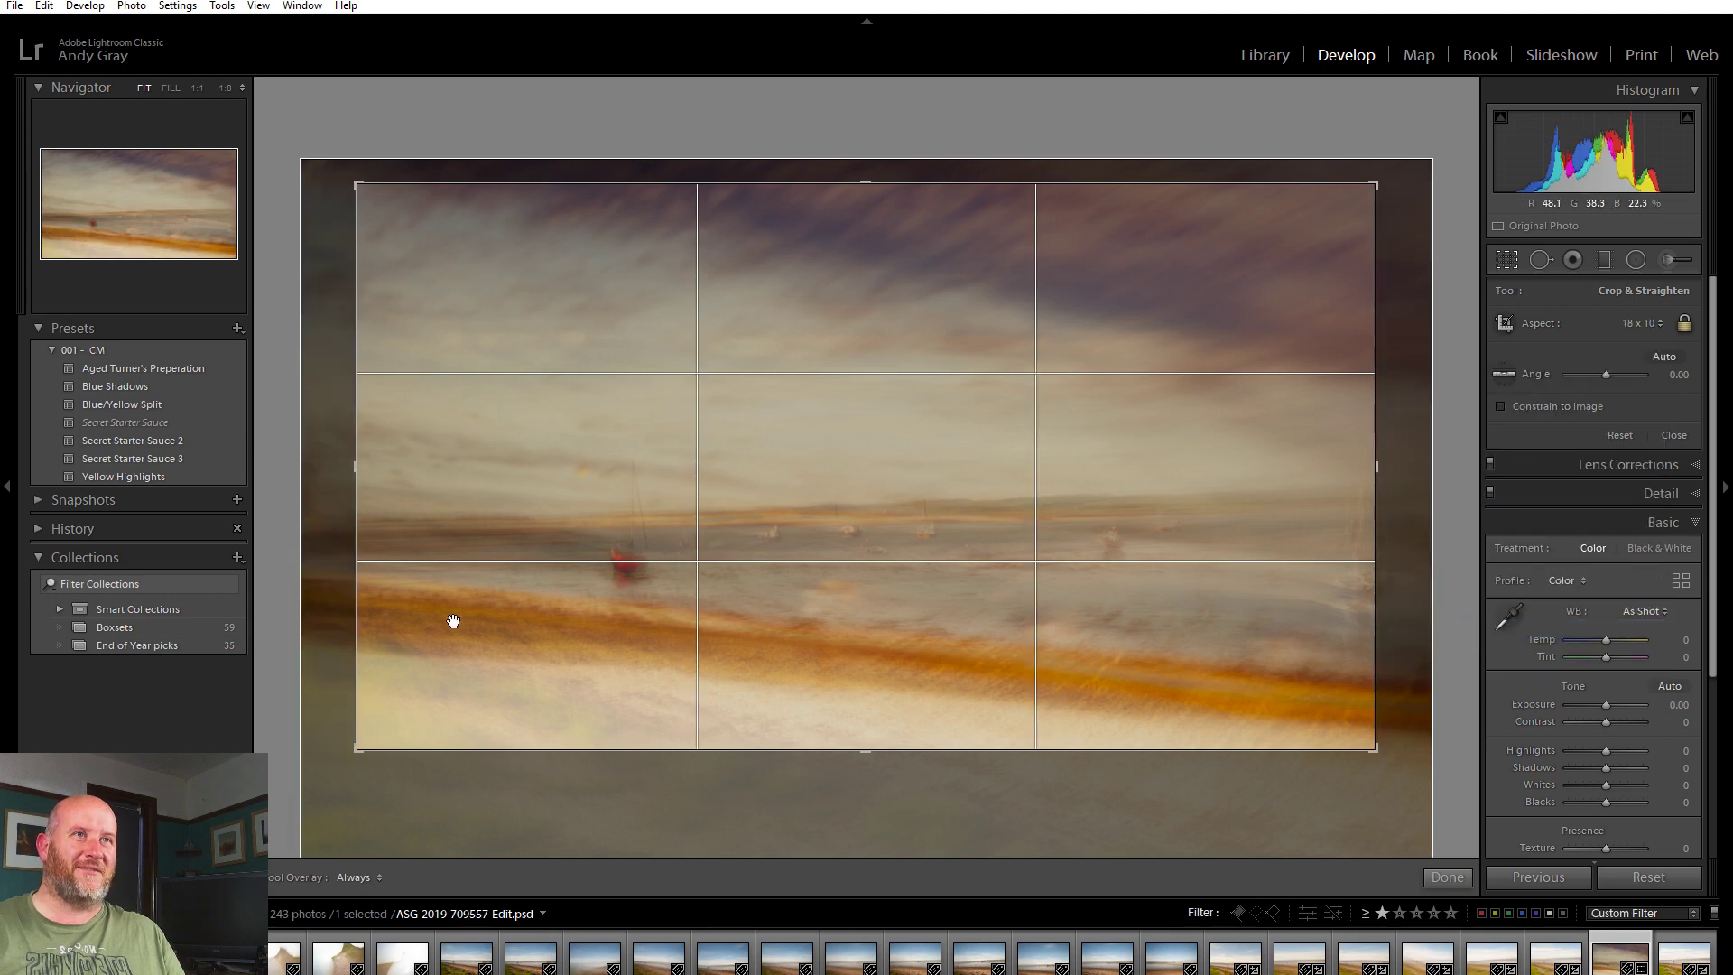
drag(357, 470, 185, 466)
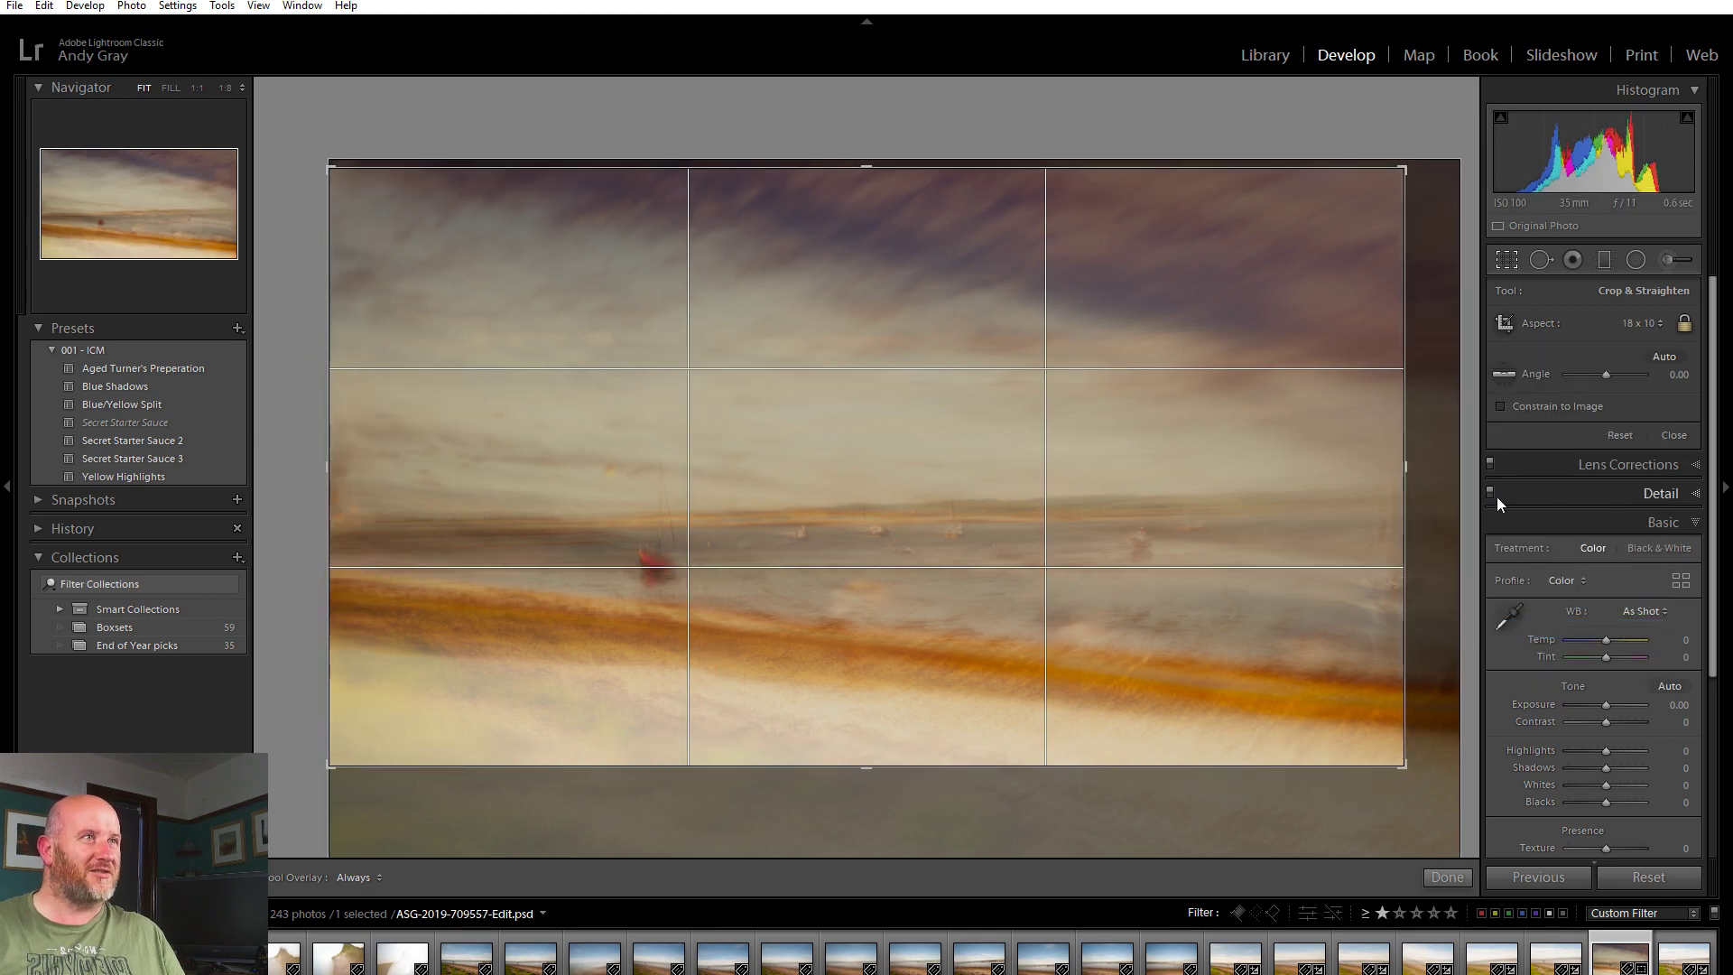
drag(1413, 468, 1421, 467)
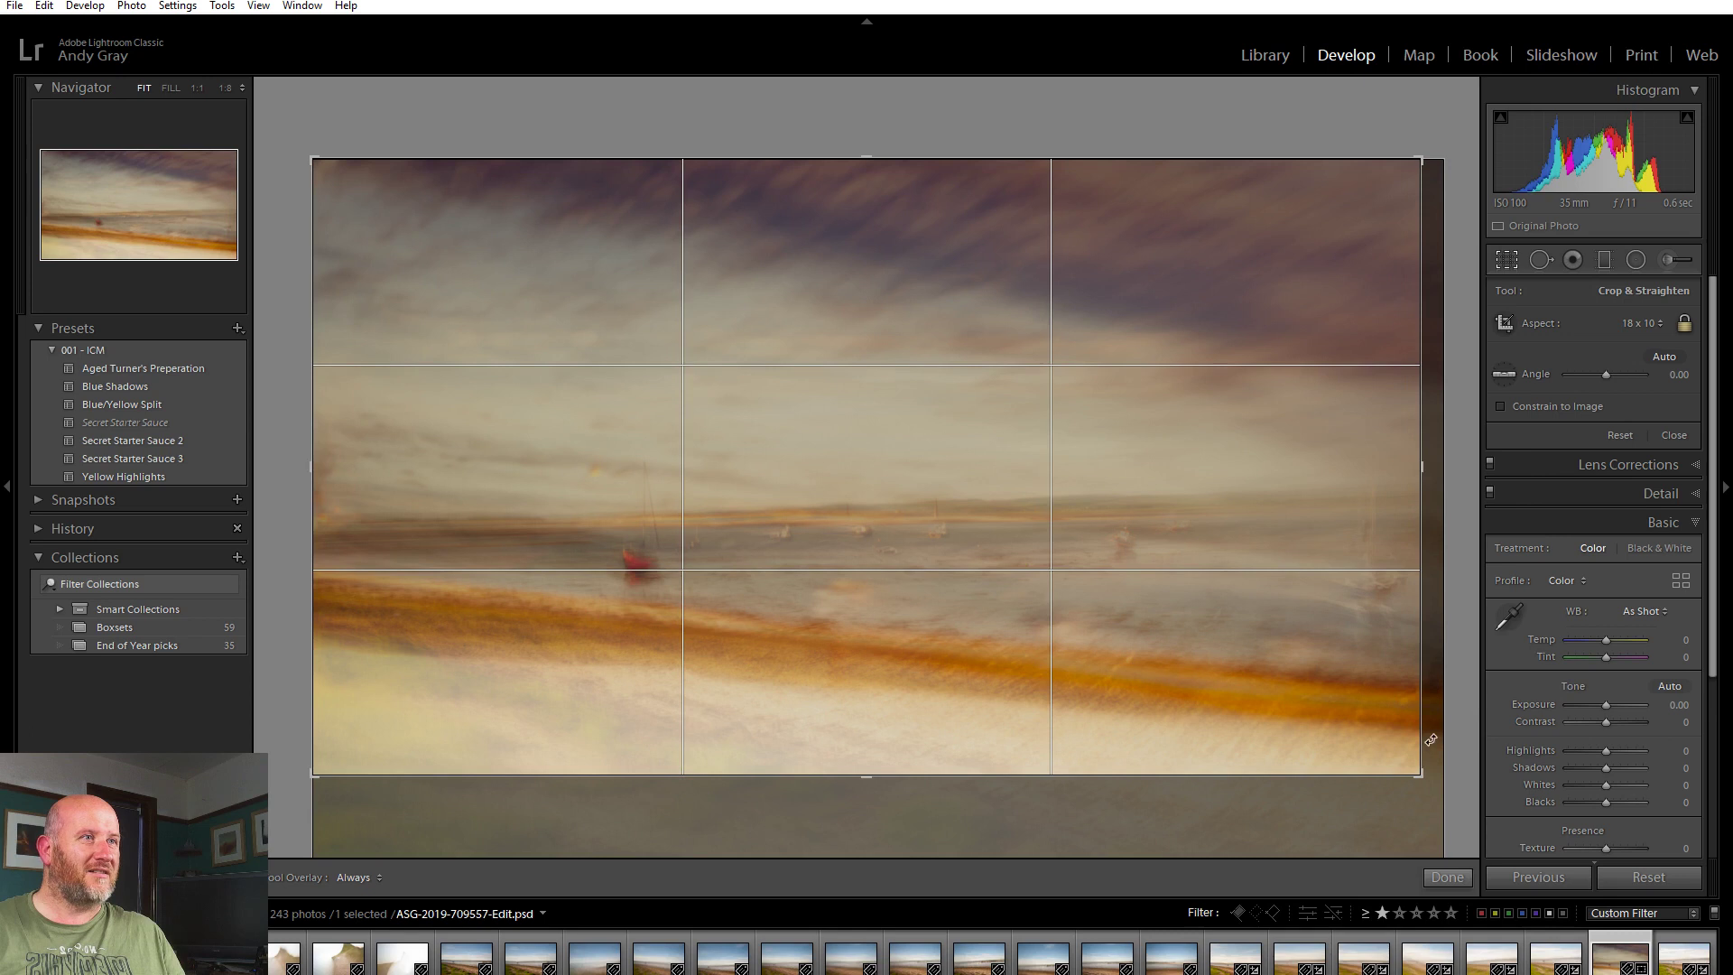
drag(1423, 774, 1474, 794)
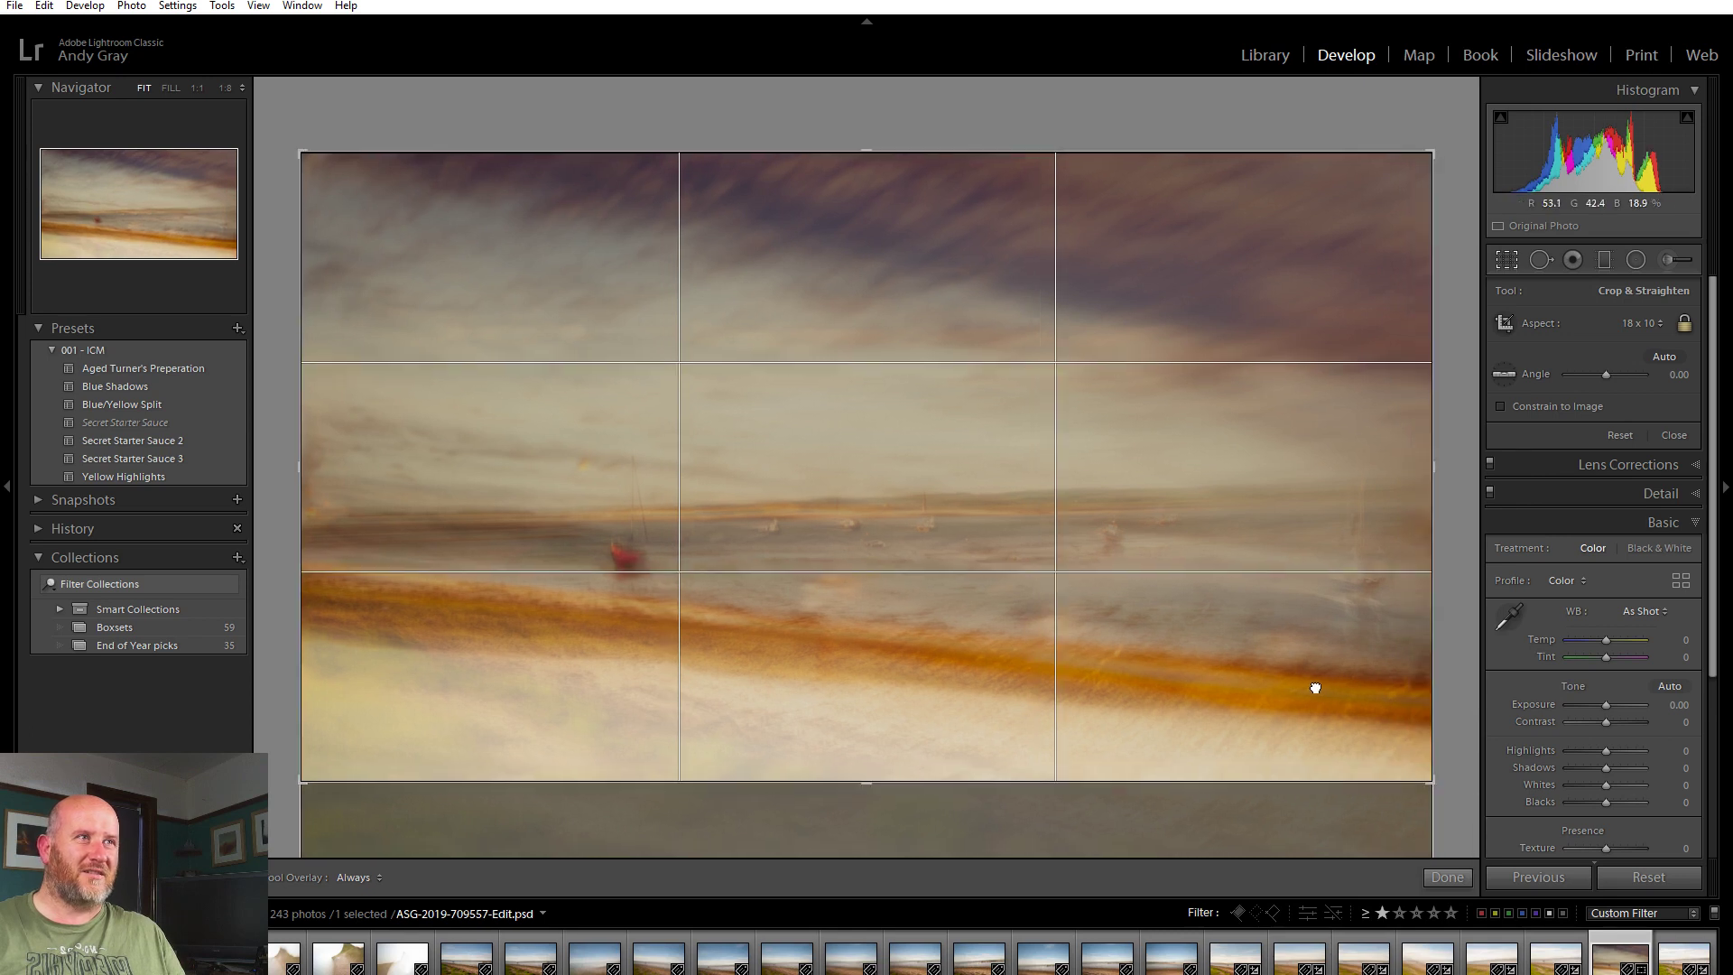
mouse_move(1293, 685)
mouse_down()
mouse_move(1300, 658)
mouse_move(1296, 716)
mouse_up()
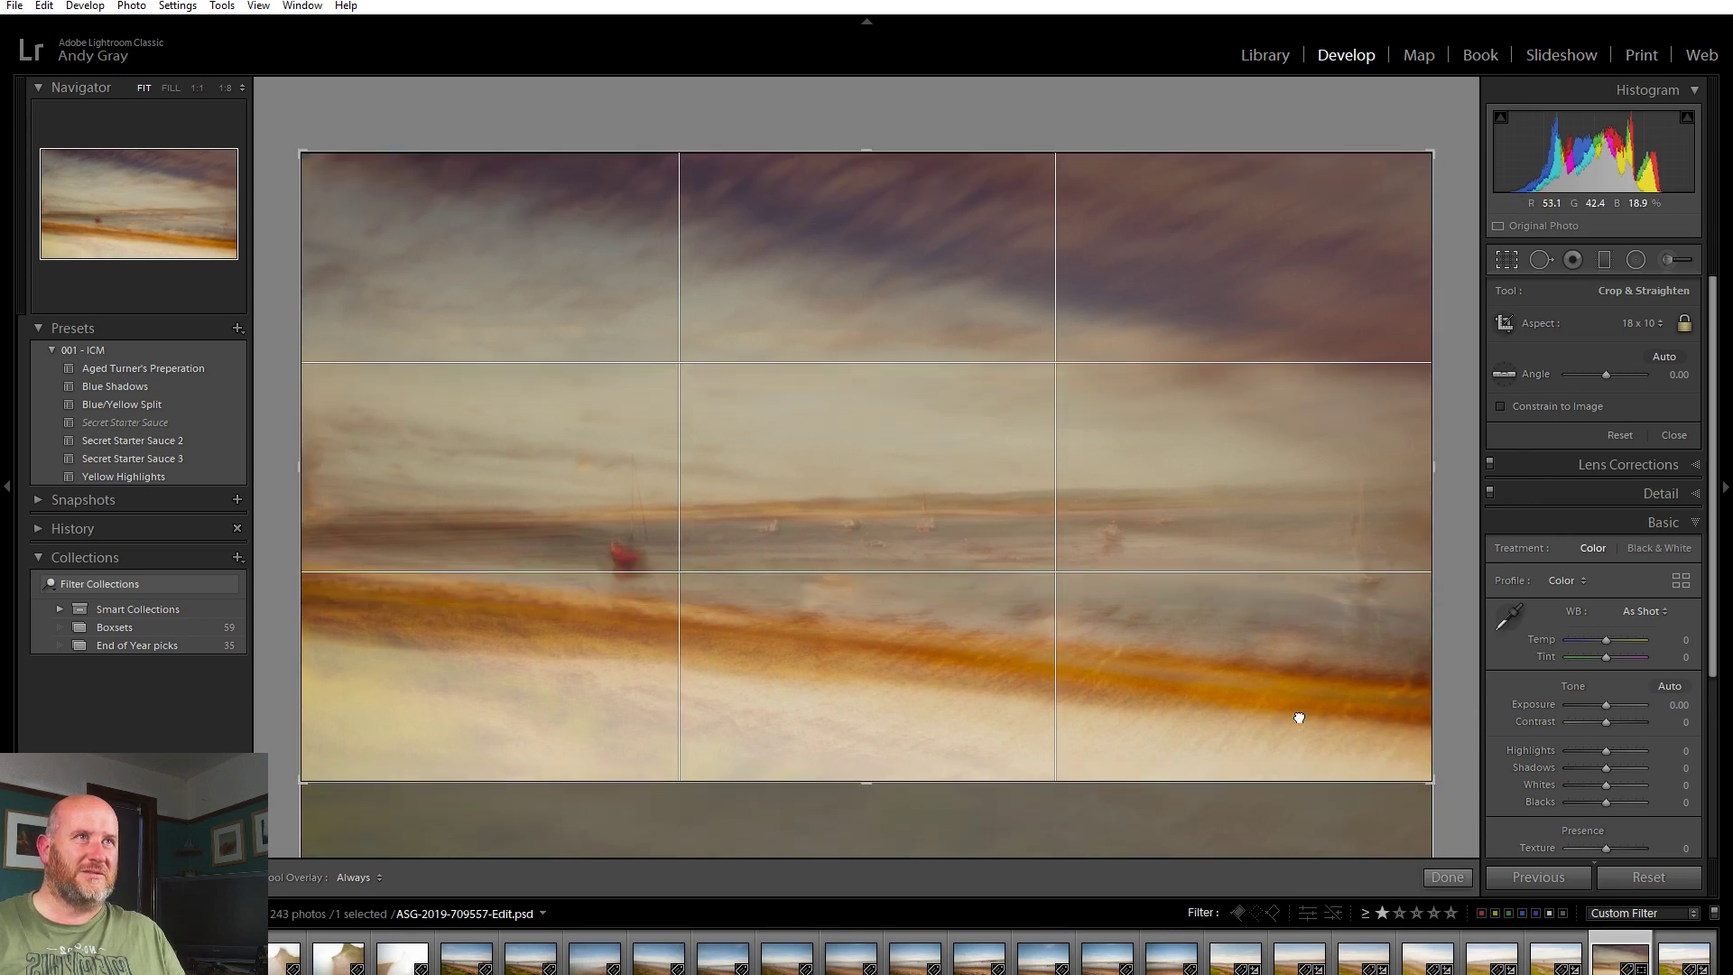
drag(302, 781, 314, 781)
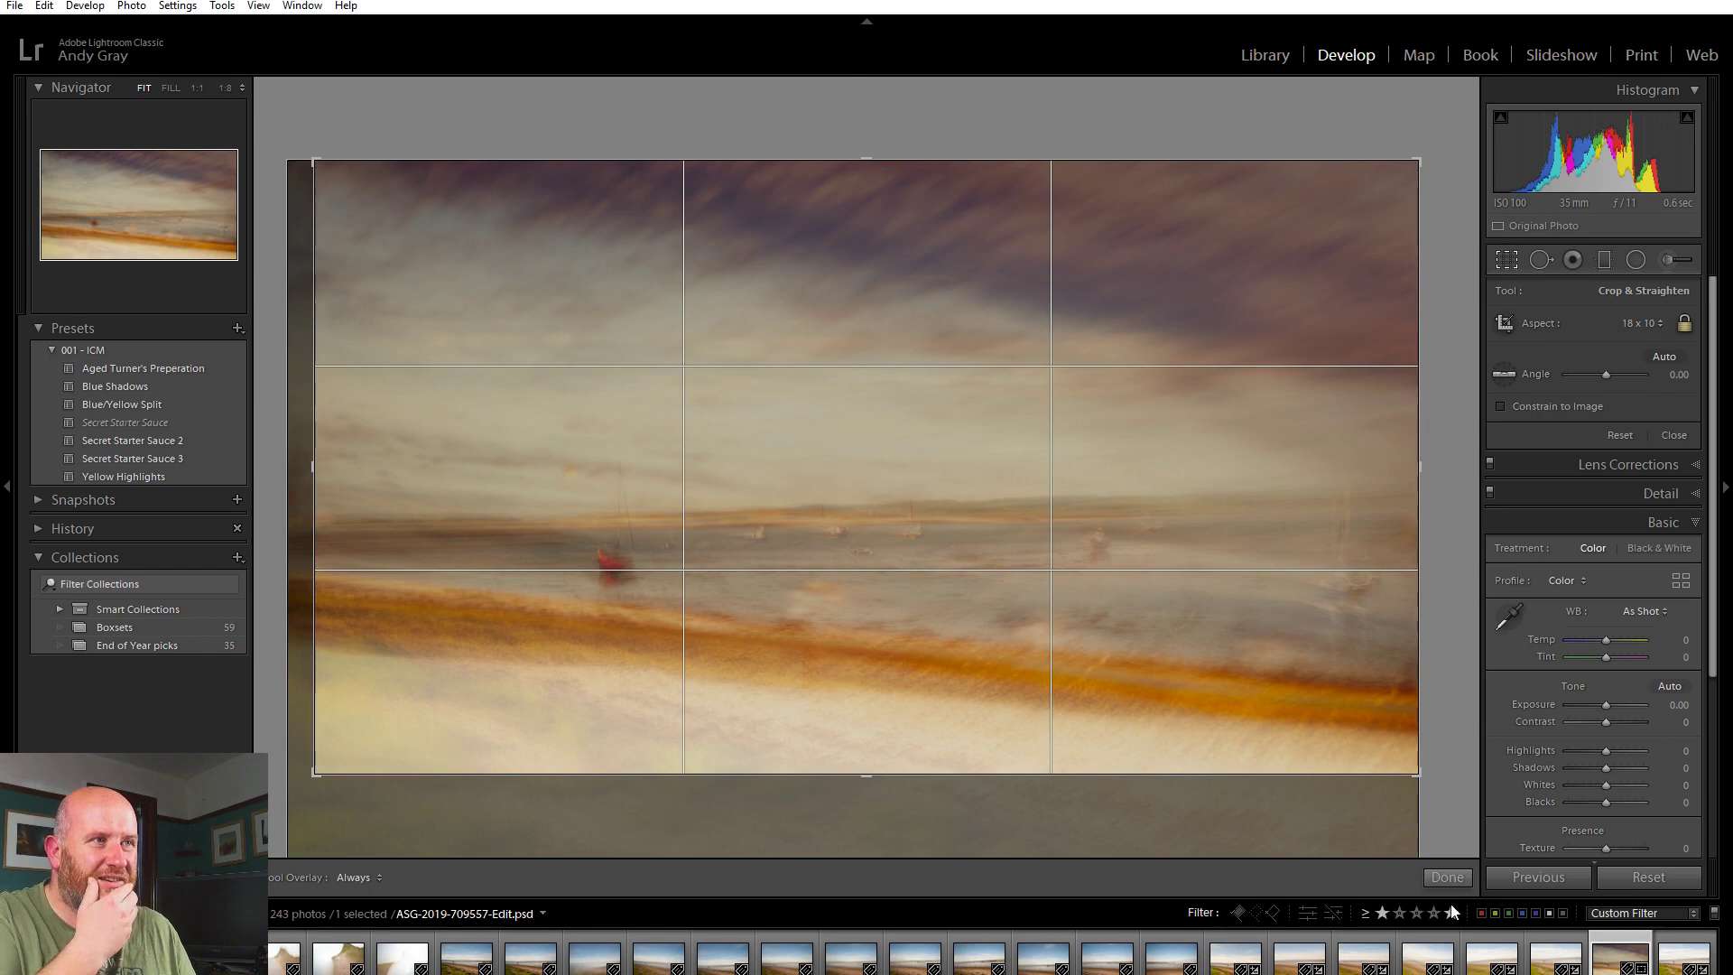
click(1447, 880)
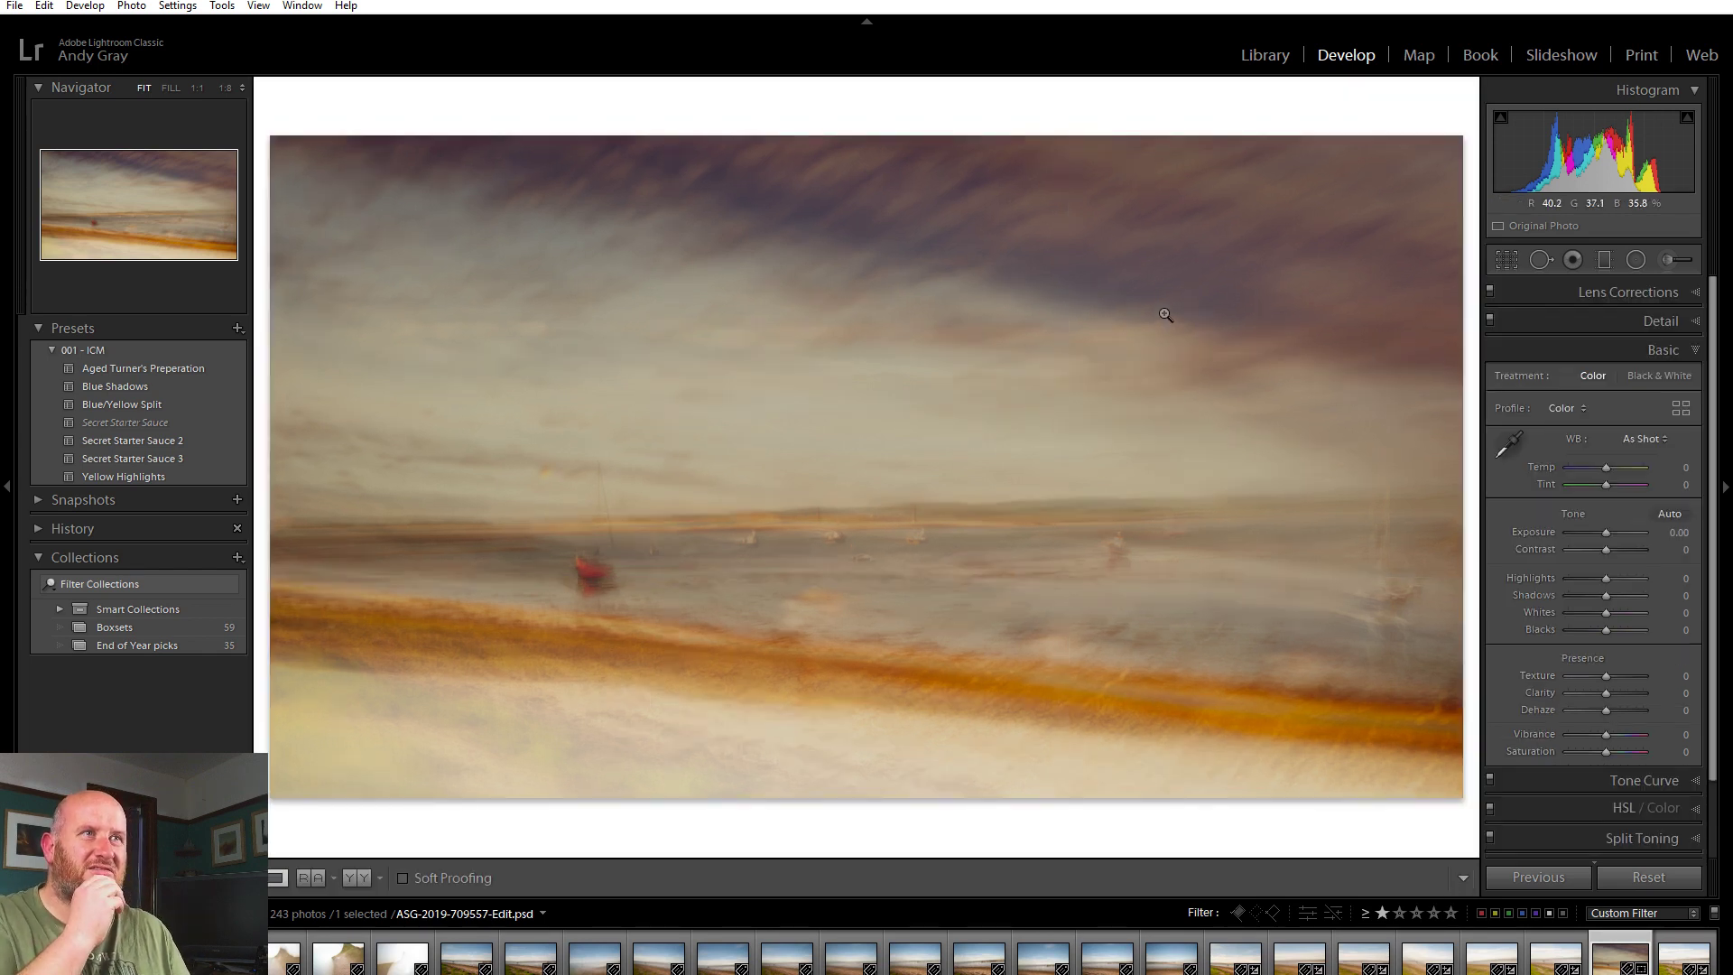
Step: Rotate the crop to an angle of 0.76 and apply it
click(1507, 260)
drag(1440, 158, 1448, 164)
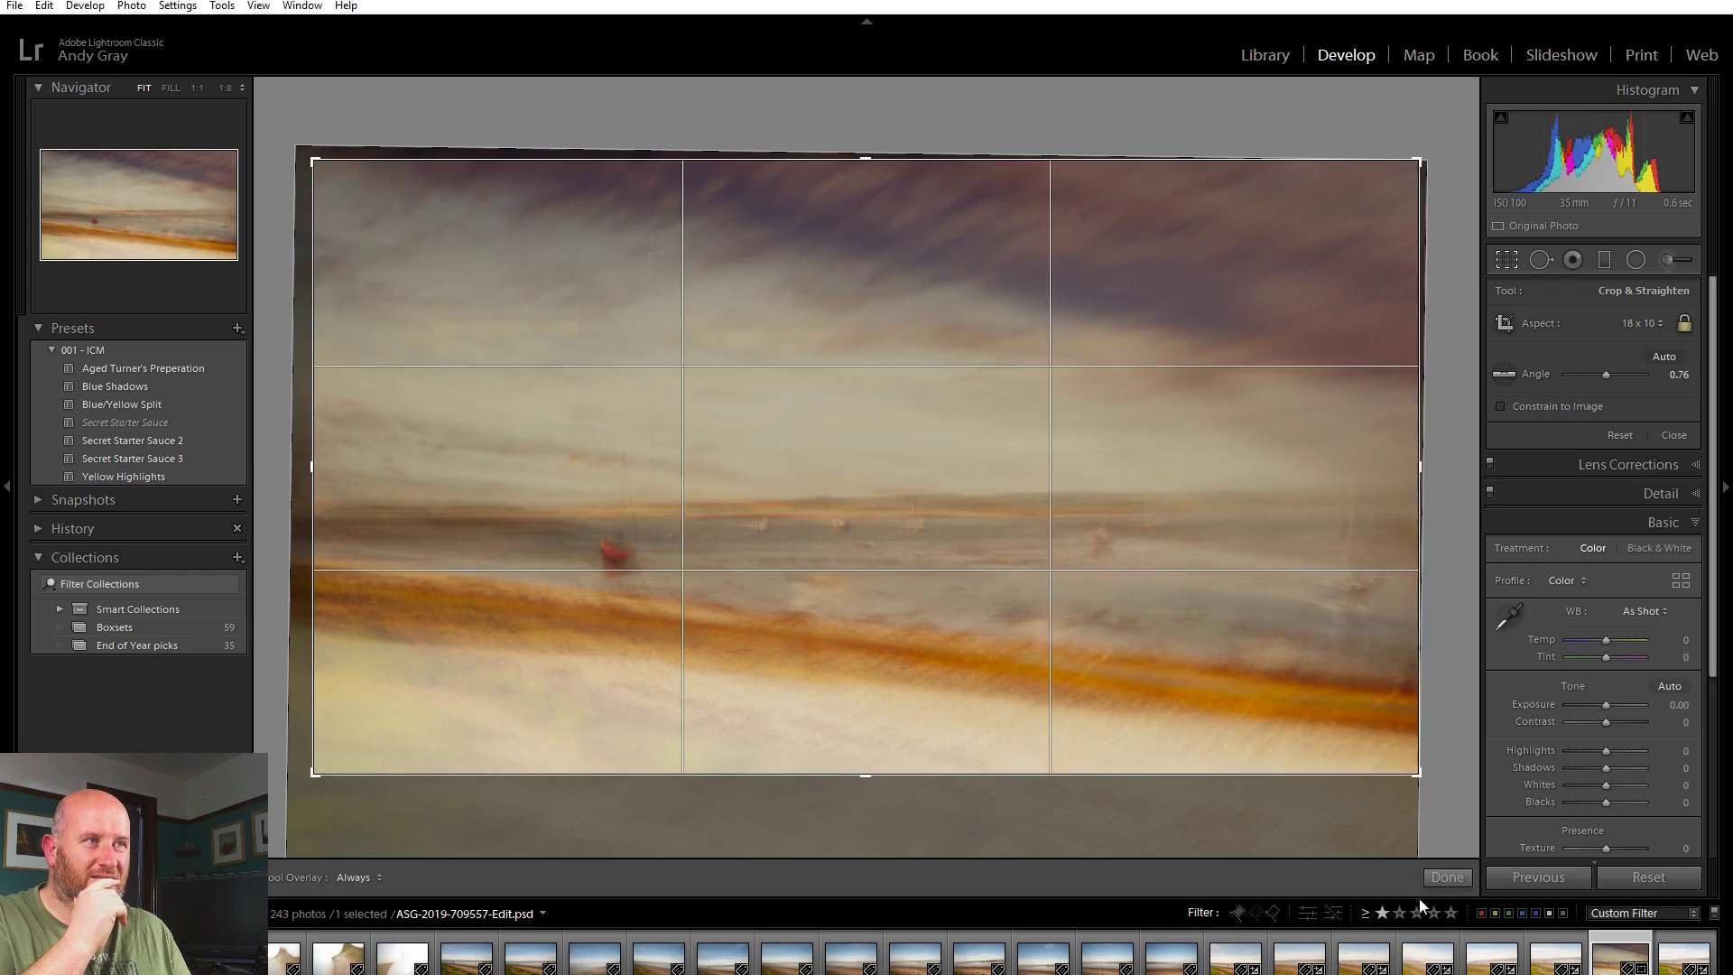
click(1447, 877)
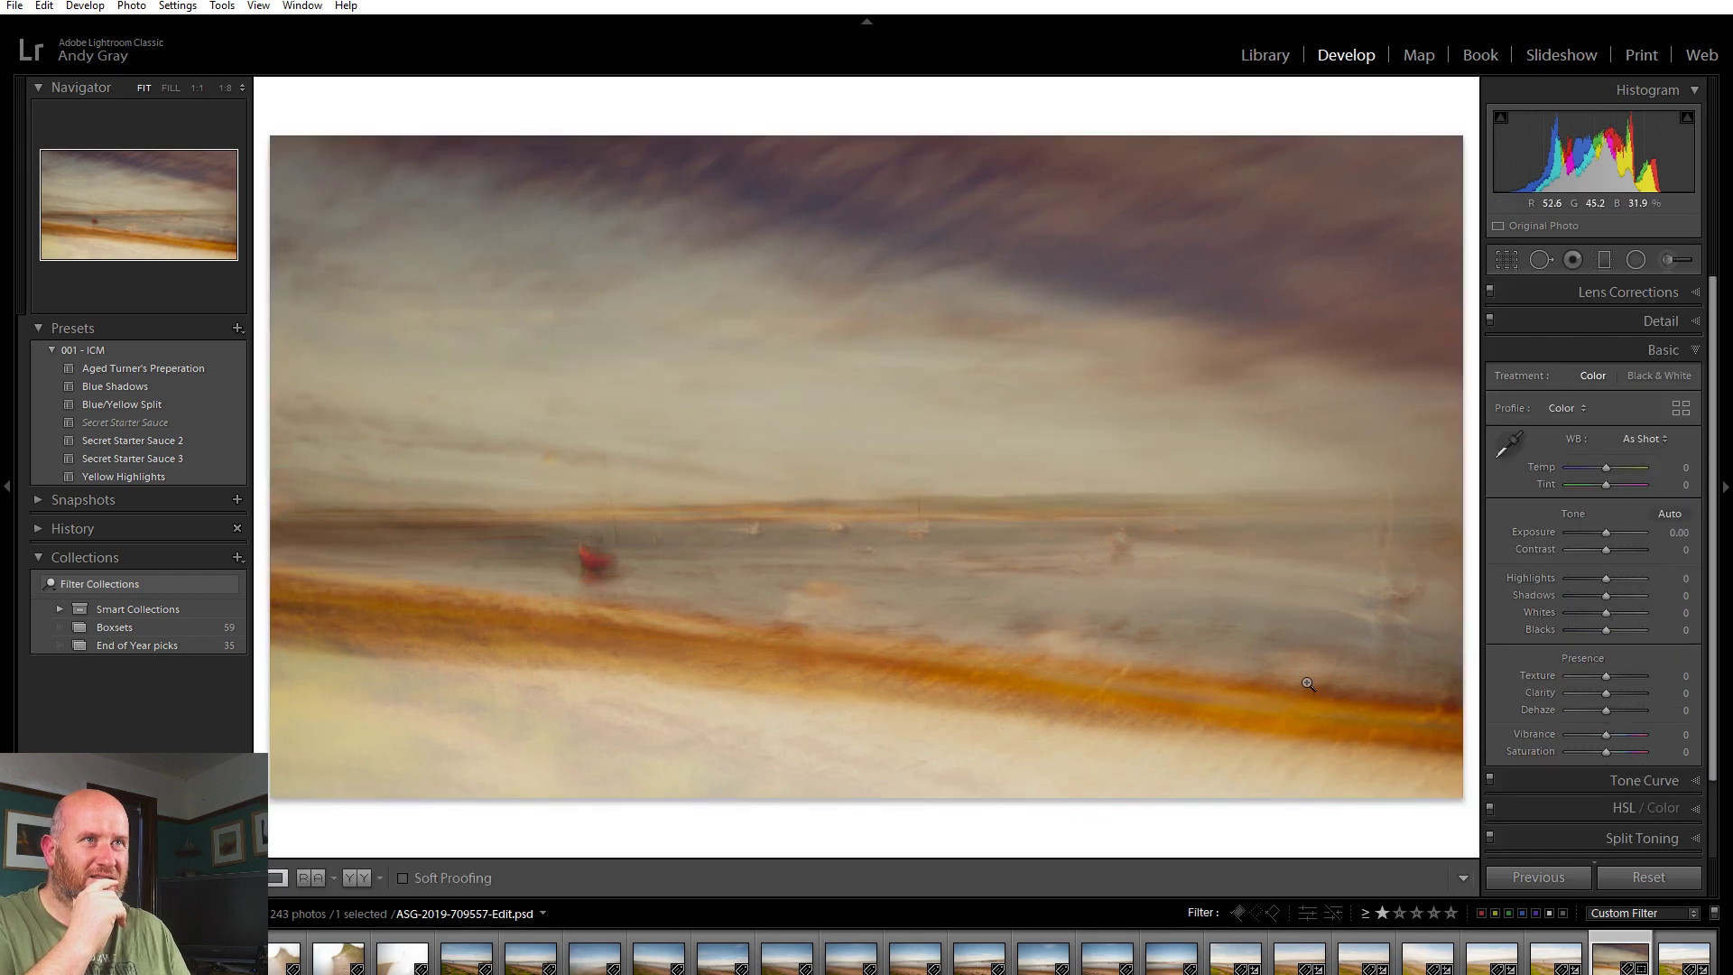
Step: Set Exposure to +0.12 and Contrast to +19 while judging the photo at 1:8, and preview the result full screen
click(224, 88)
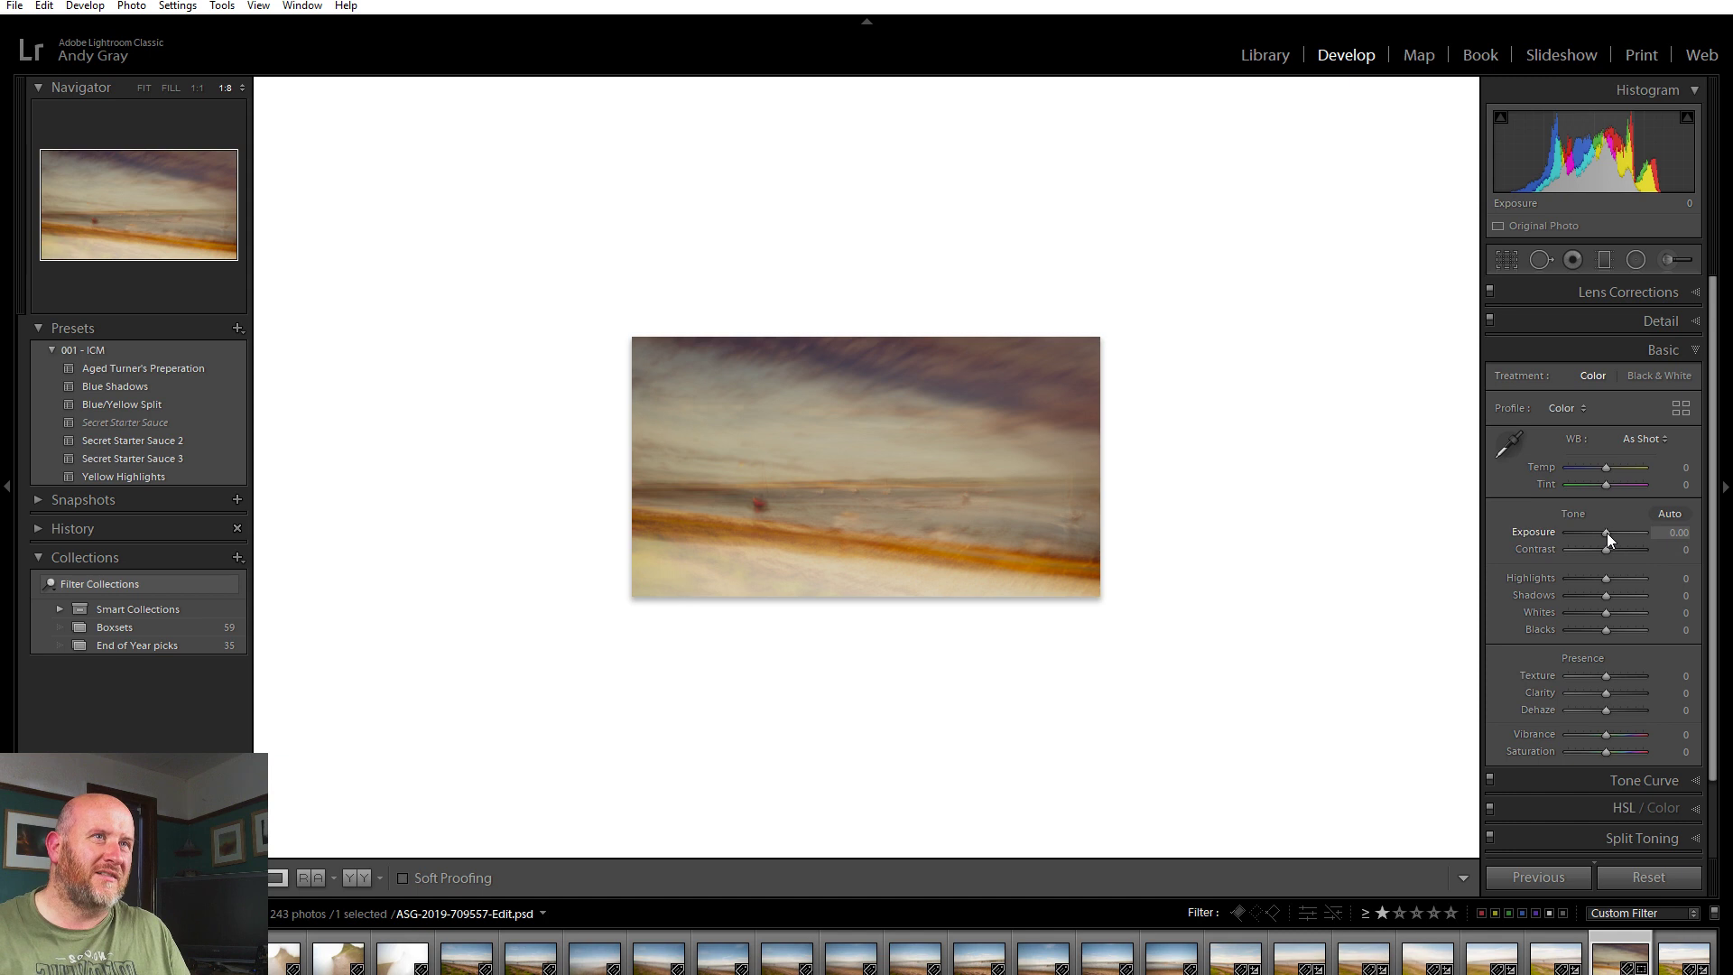
drag(1607, 534, 1616, 549)
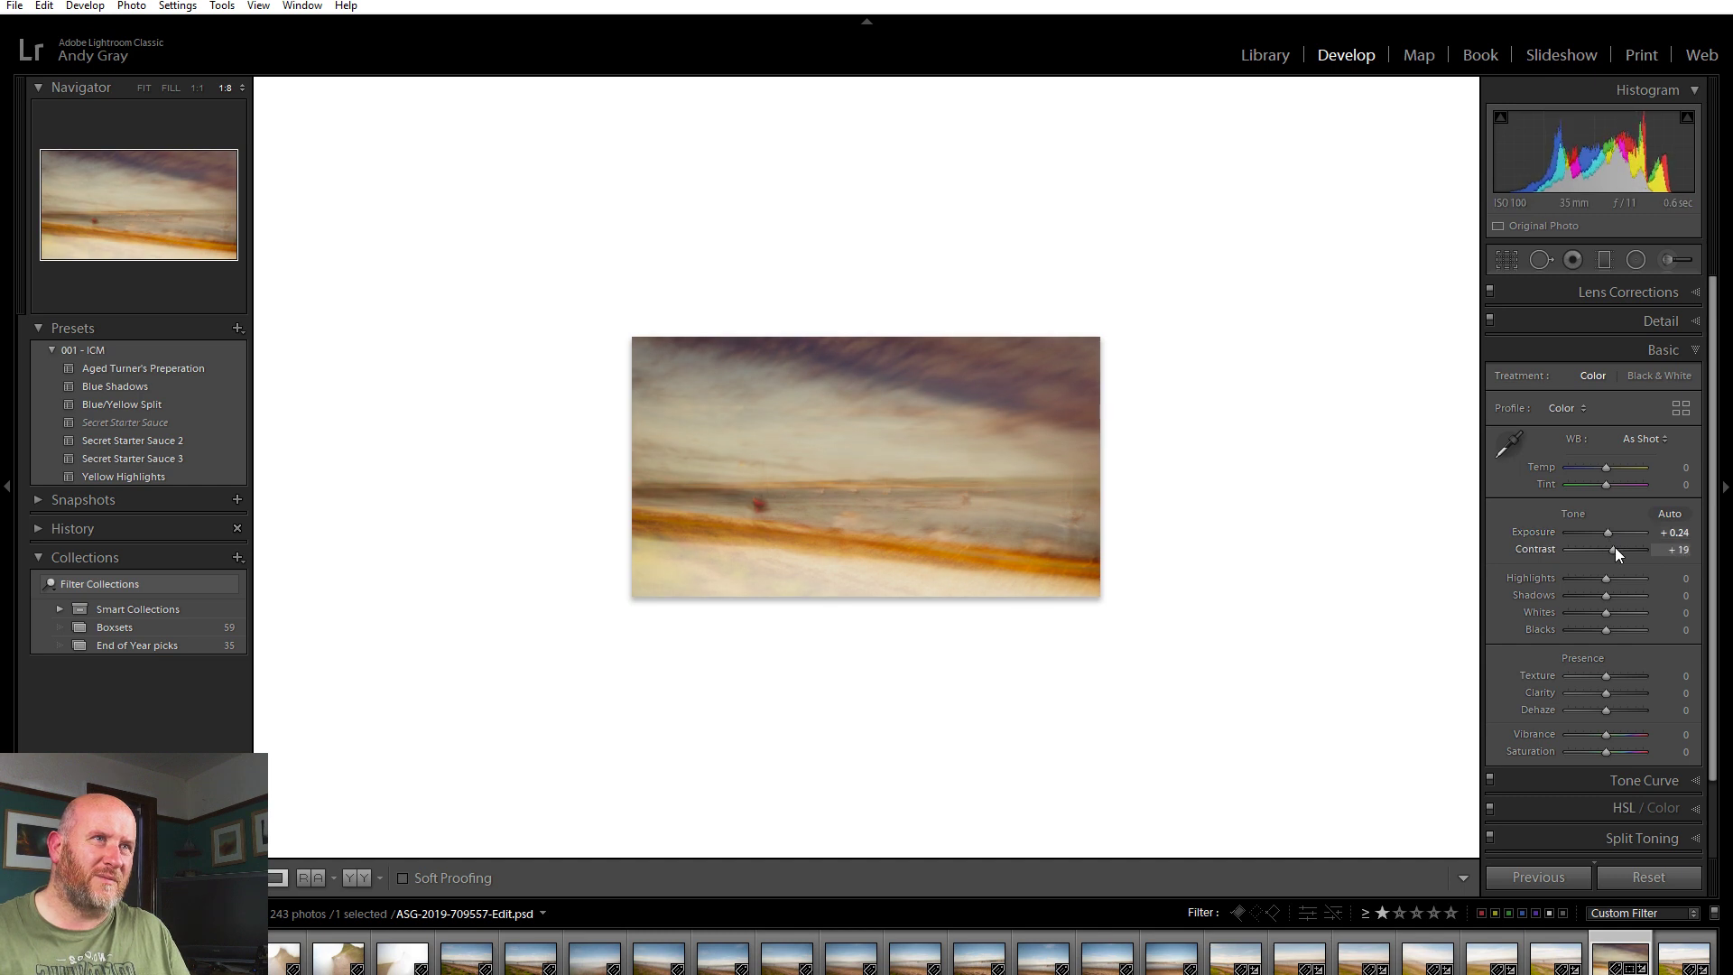
drag(1611, 533, 1610, 533)
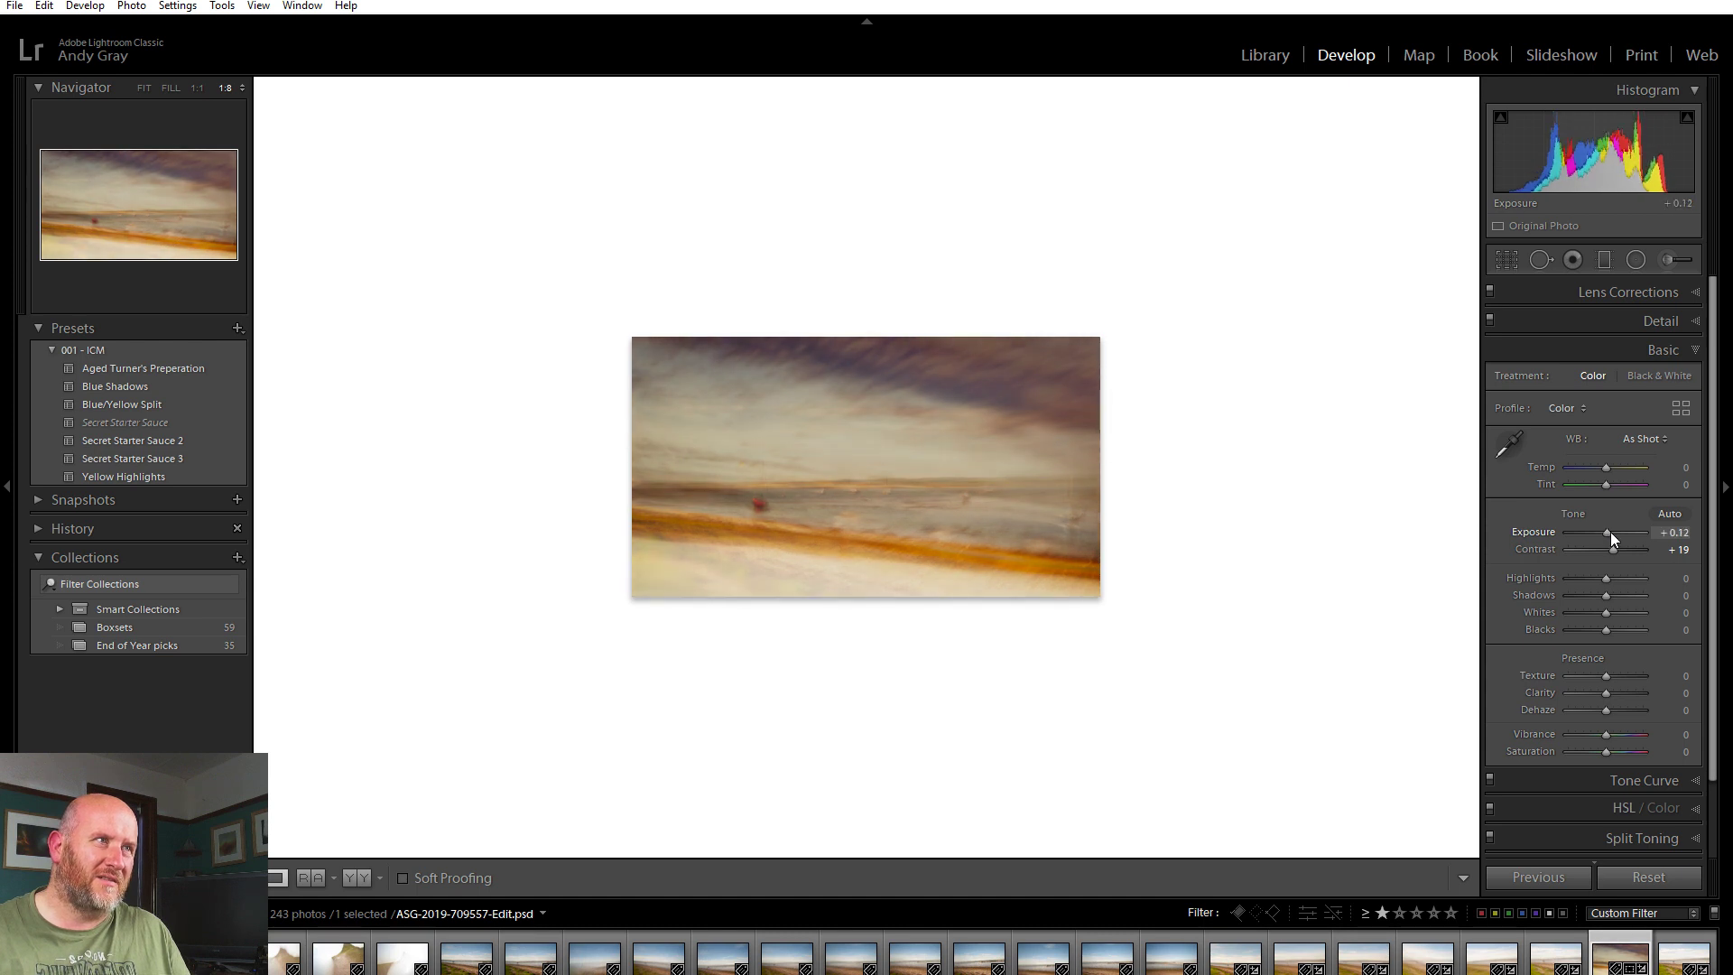
click(823, 451)
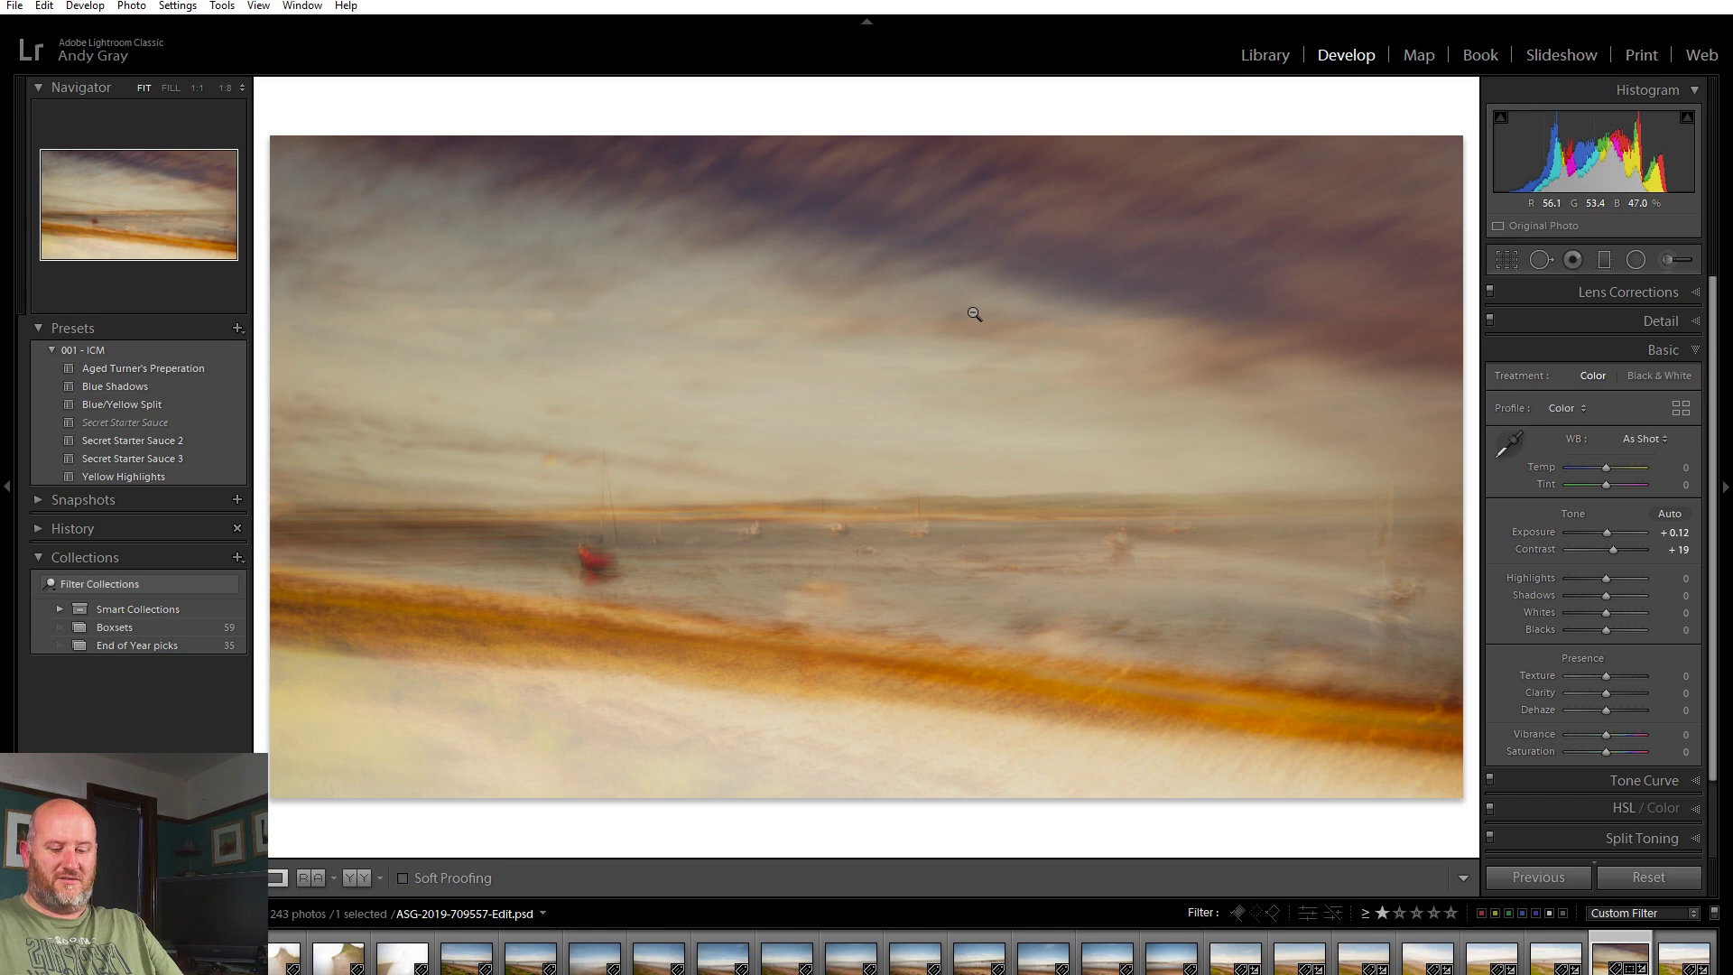
key(f)
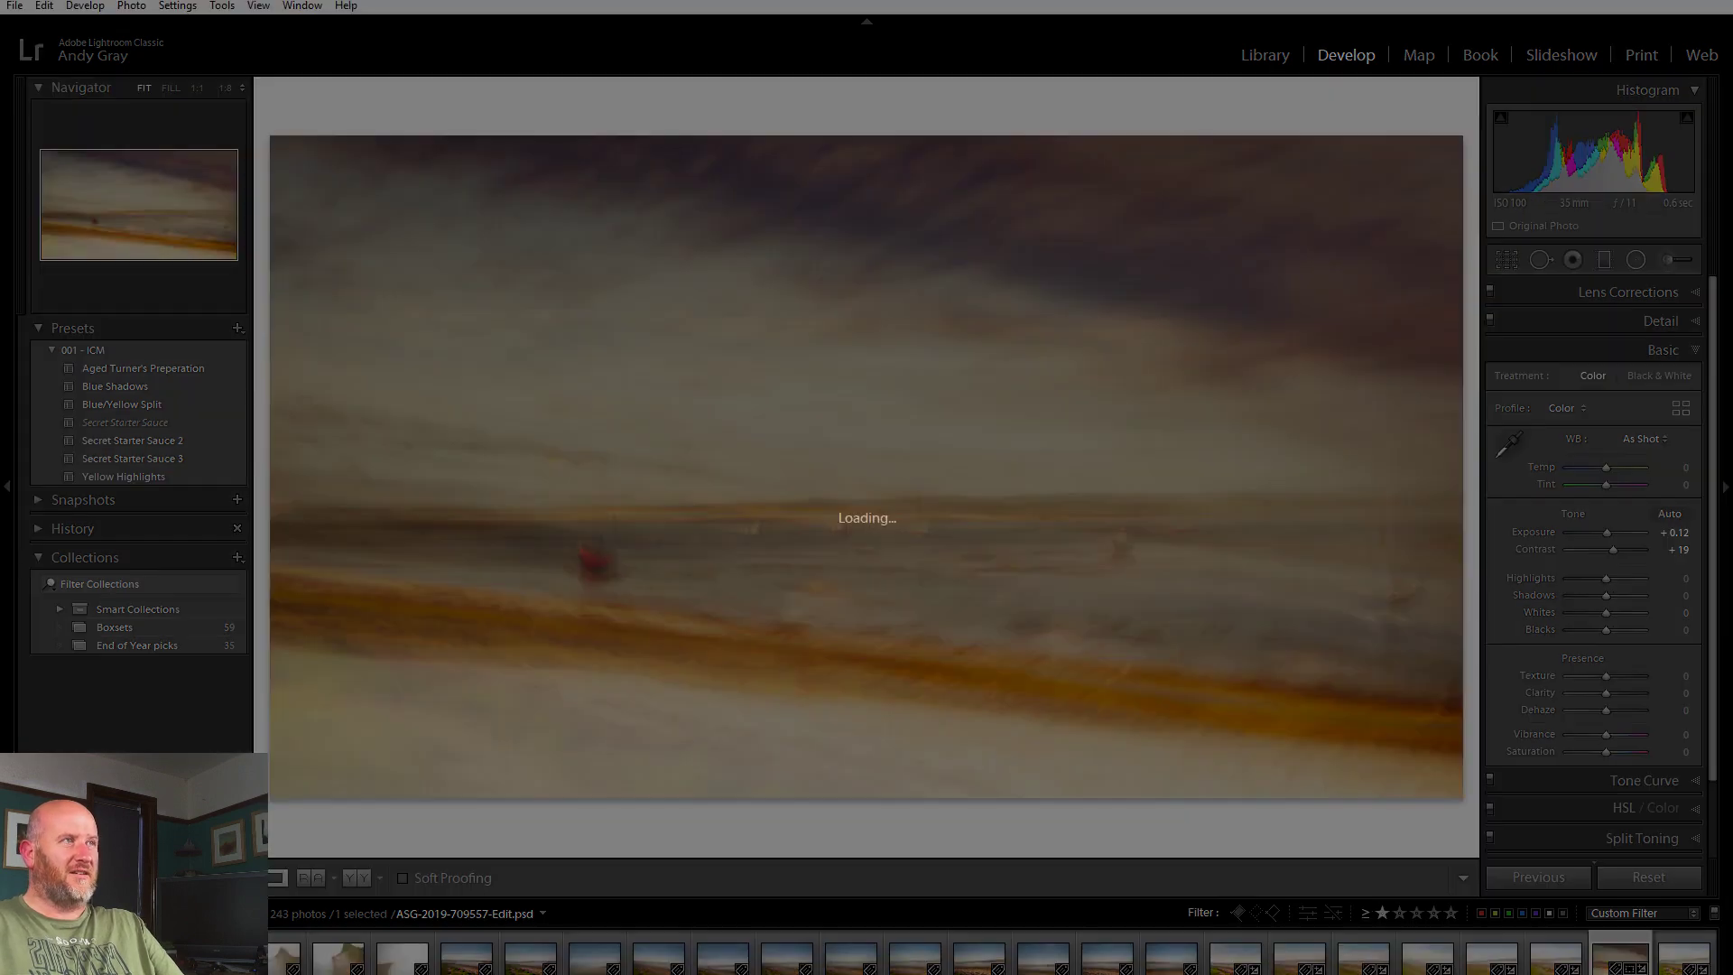